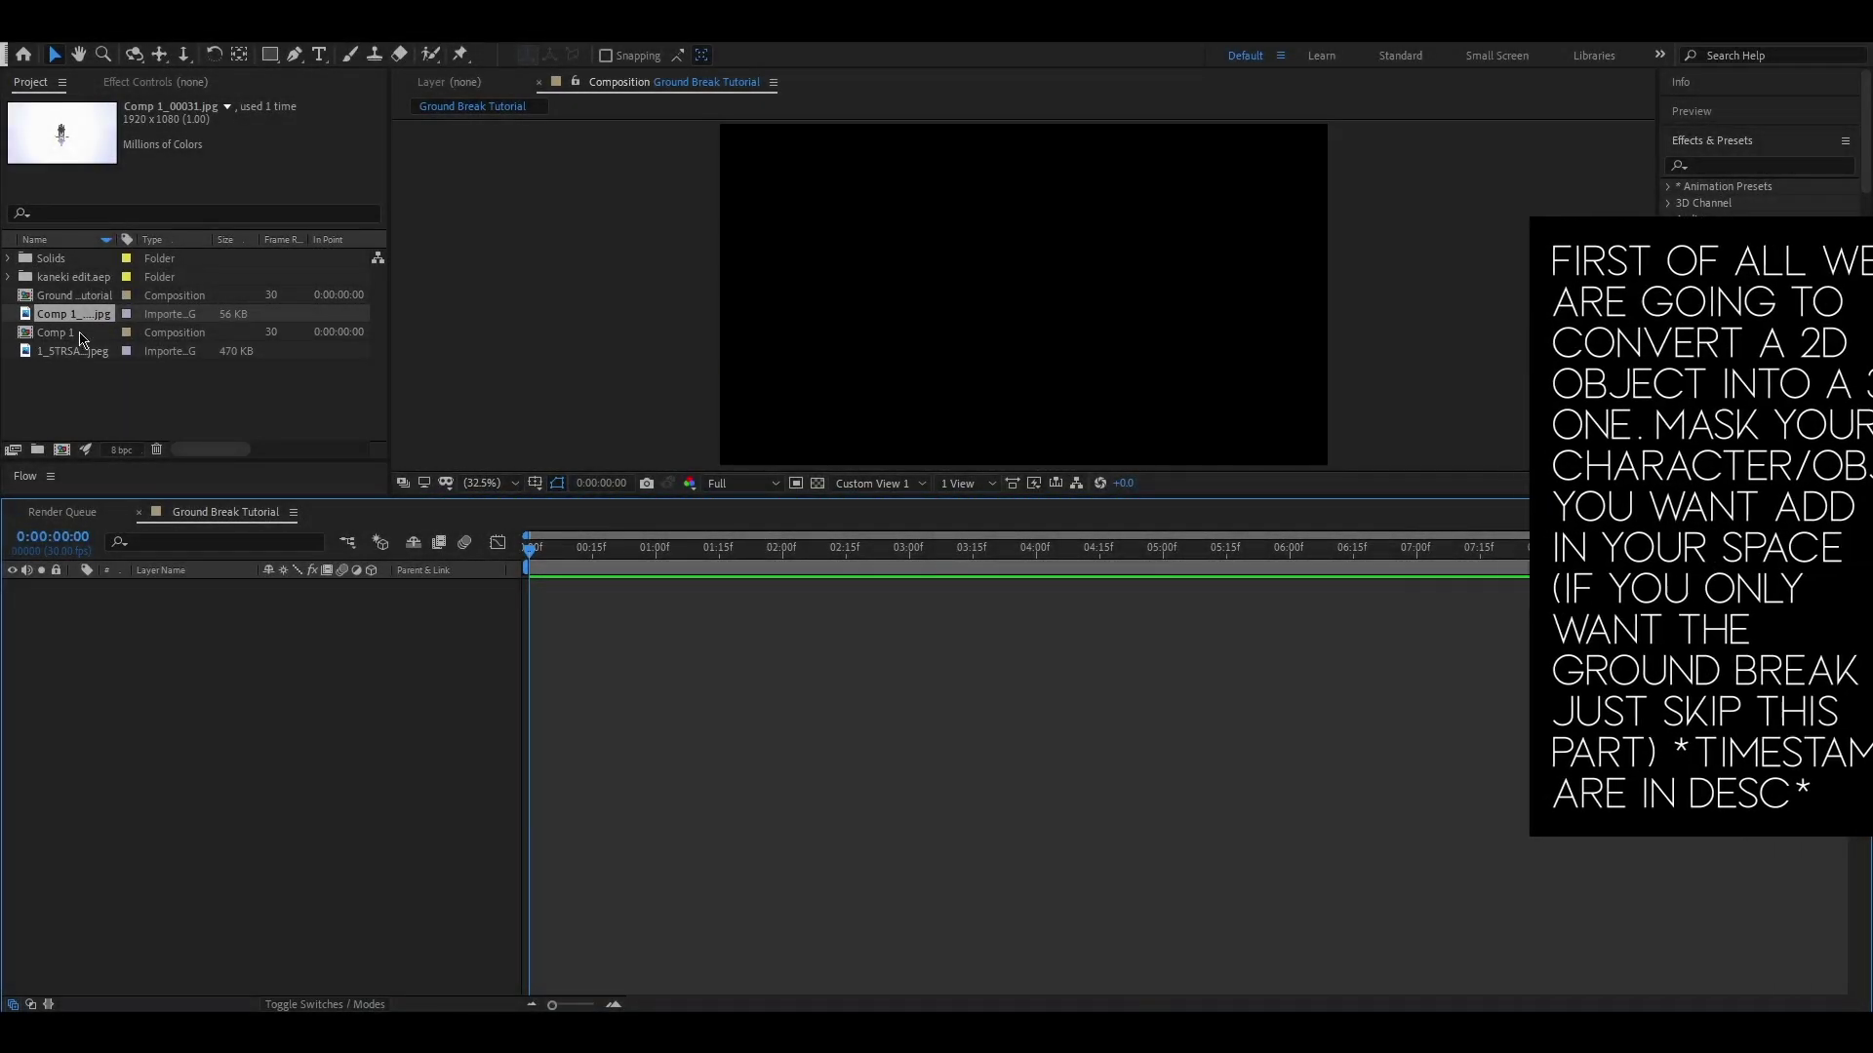
# - Drag Comp 1_00031.jpg from the Project panel into the Ground Break Tutorial timeline
pyautogui.moveTo(105, 322); pyautogui.dragTo(417, 692)
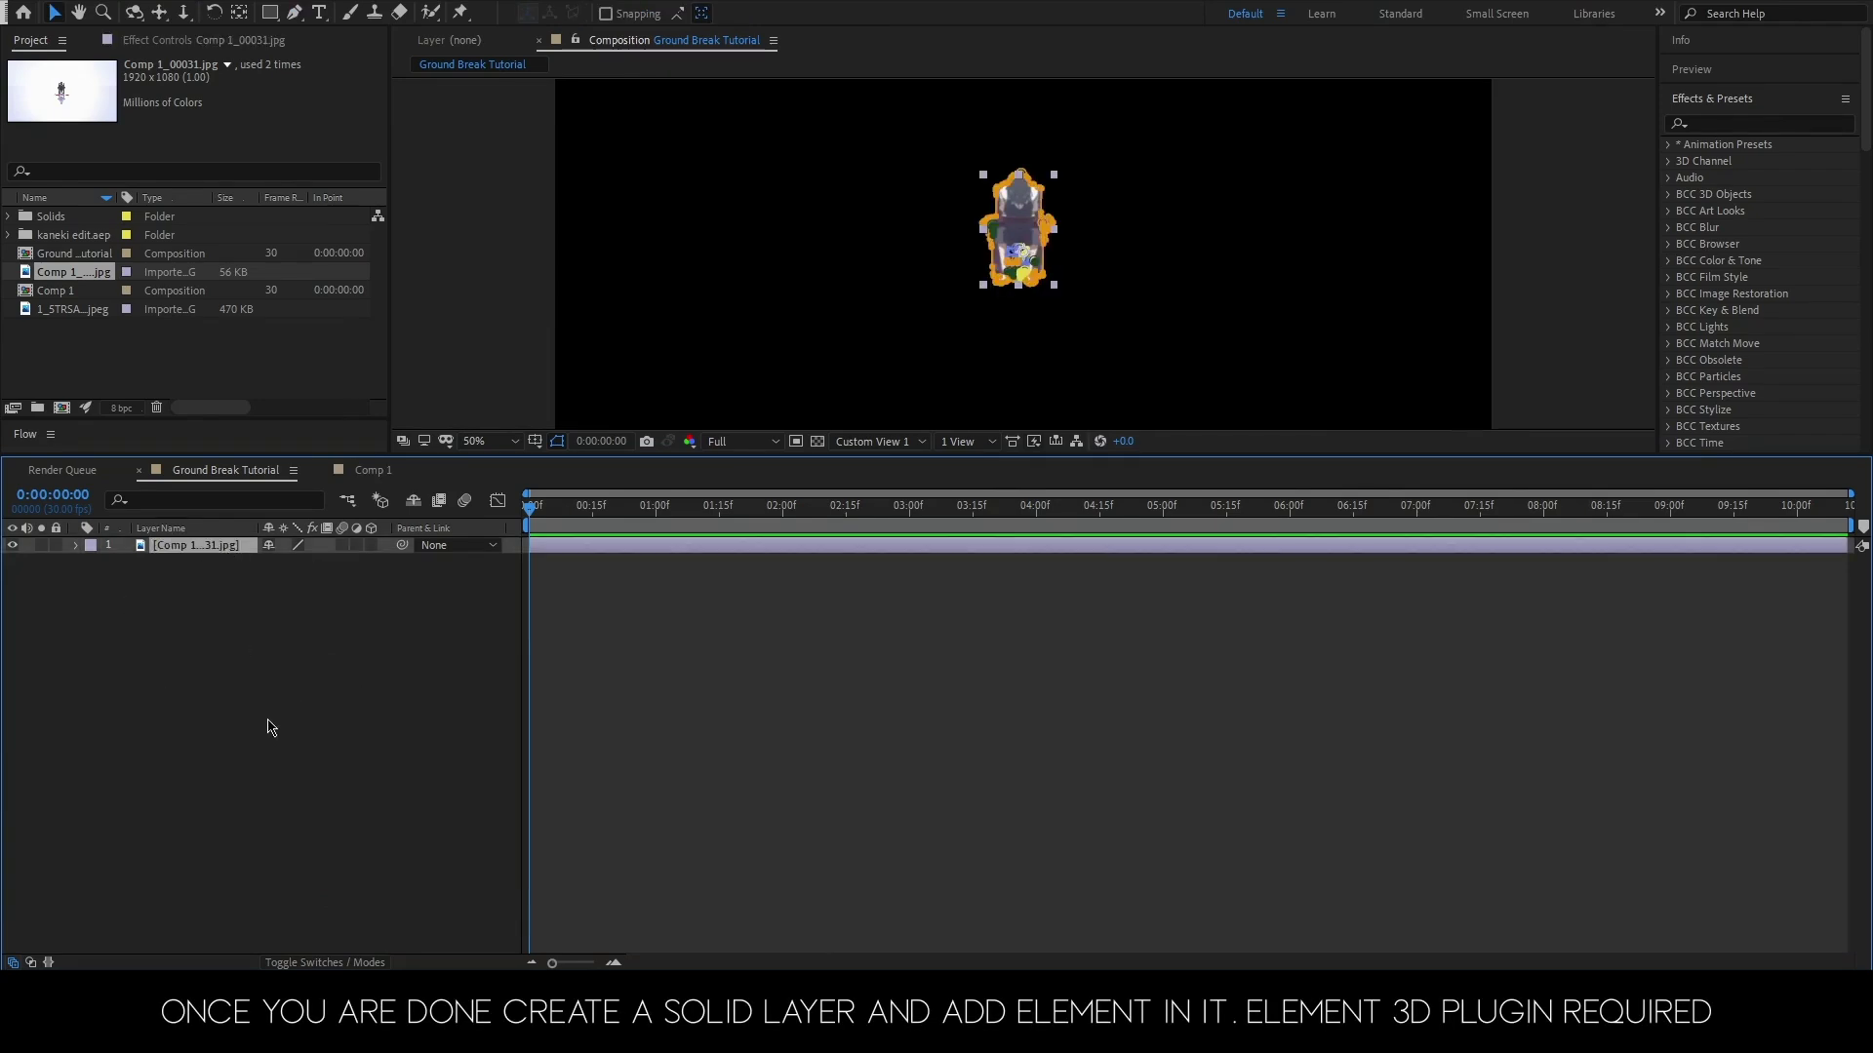
# - Create a new black solid layer above the character image
pyautogui.rightClick(314, 526)
pyautogui.moveTo(460, 543)
pyautogui.click(621, 591)
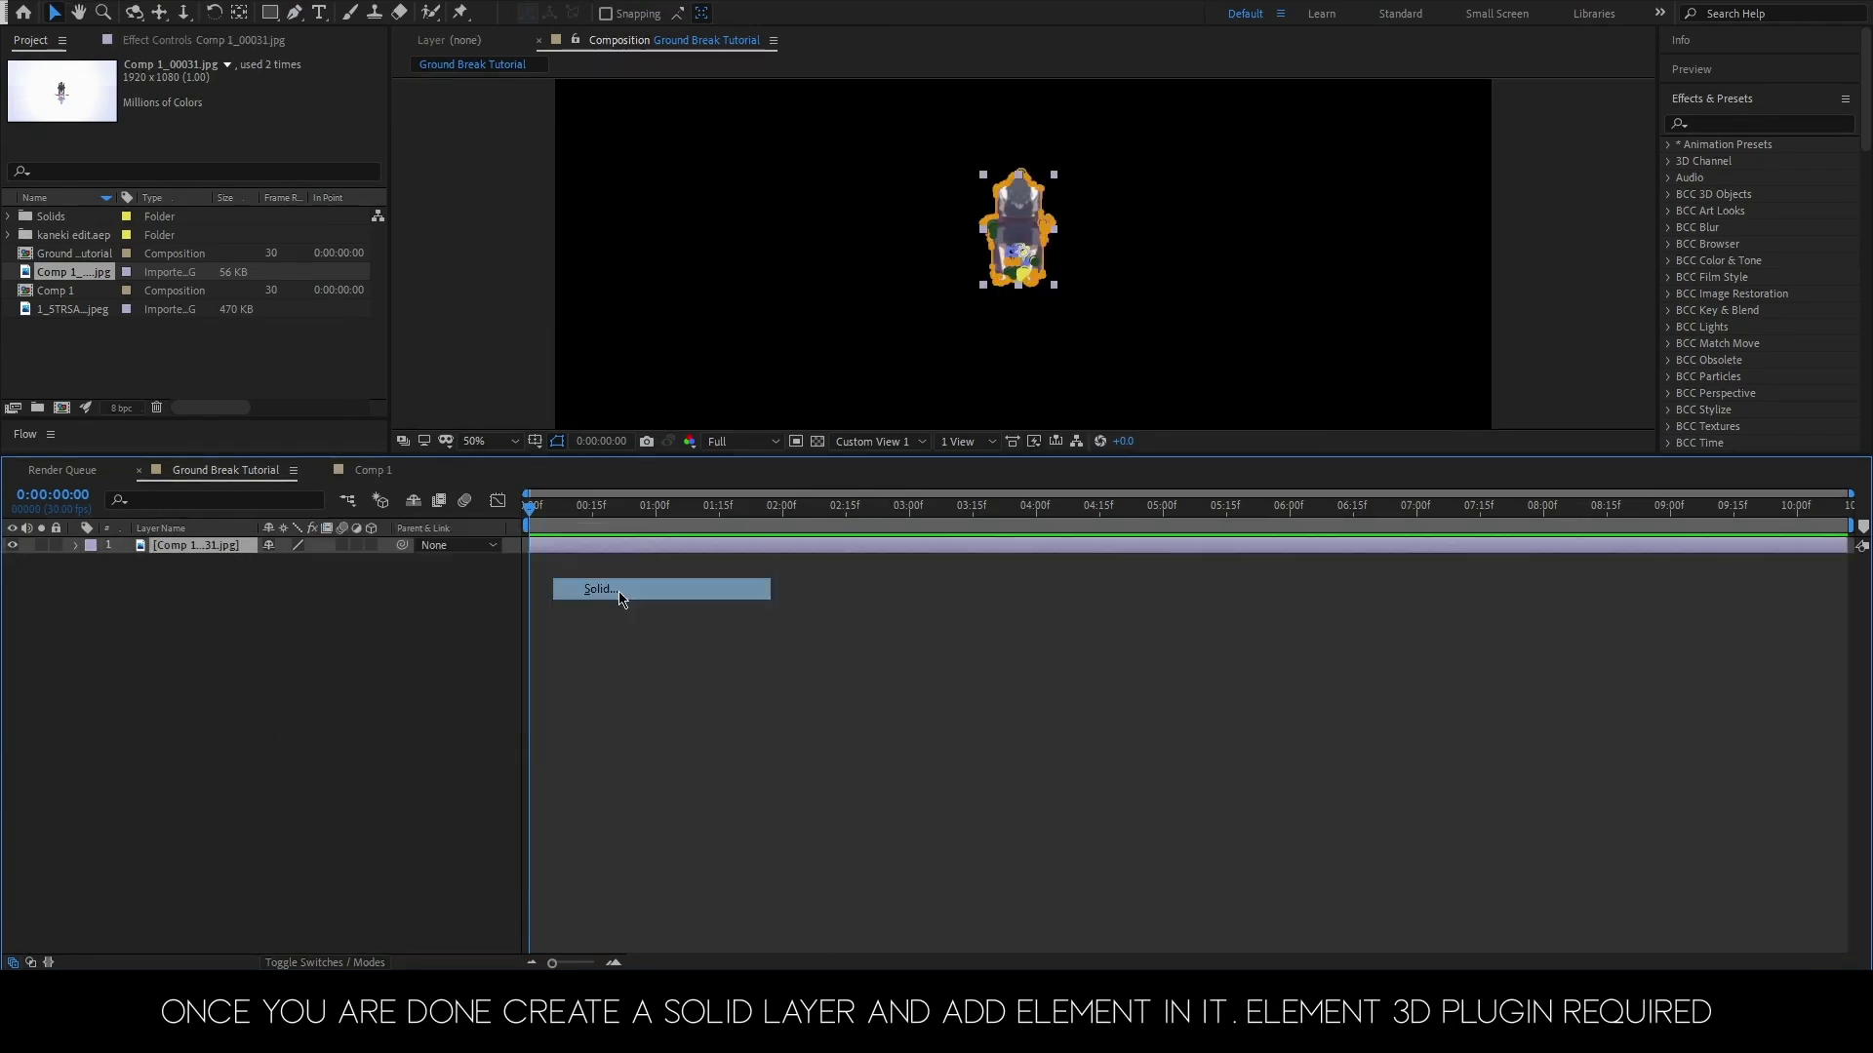
pyautogui.click(301, 353)
# - Search 'elem' in Effects & Presets and apply Video Copilot Element to Black Solid 9
pyautogui.click(1768, 125)
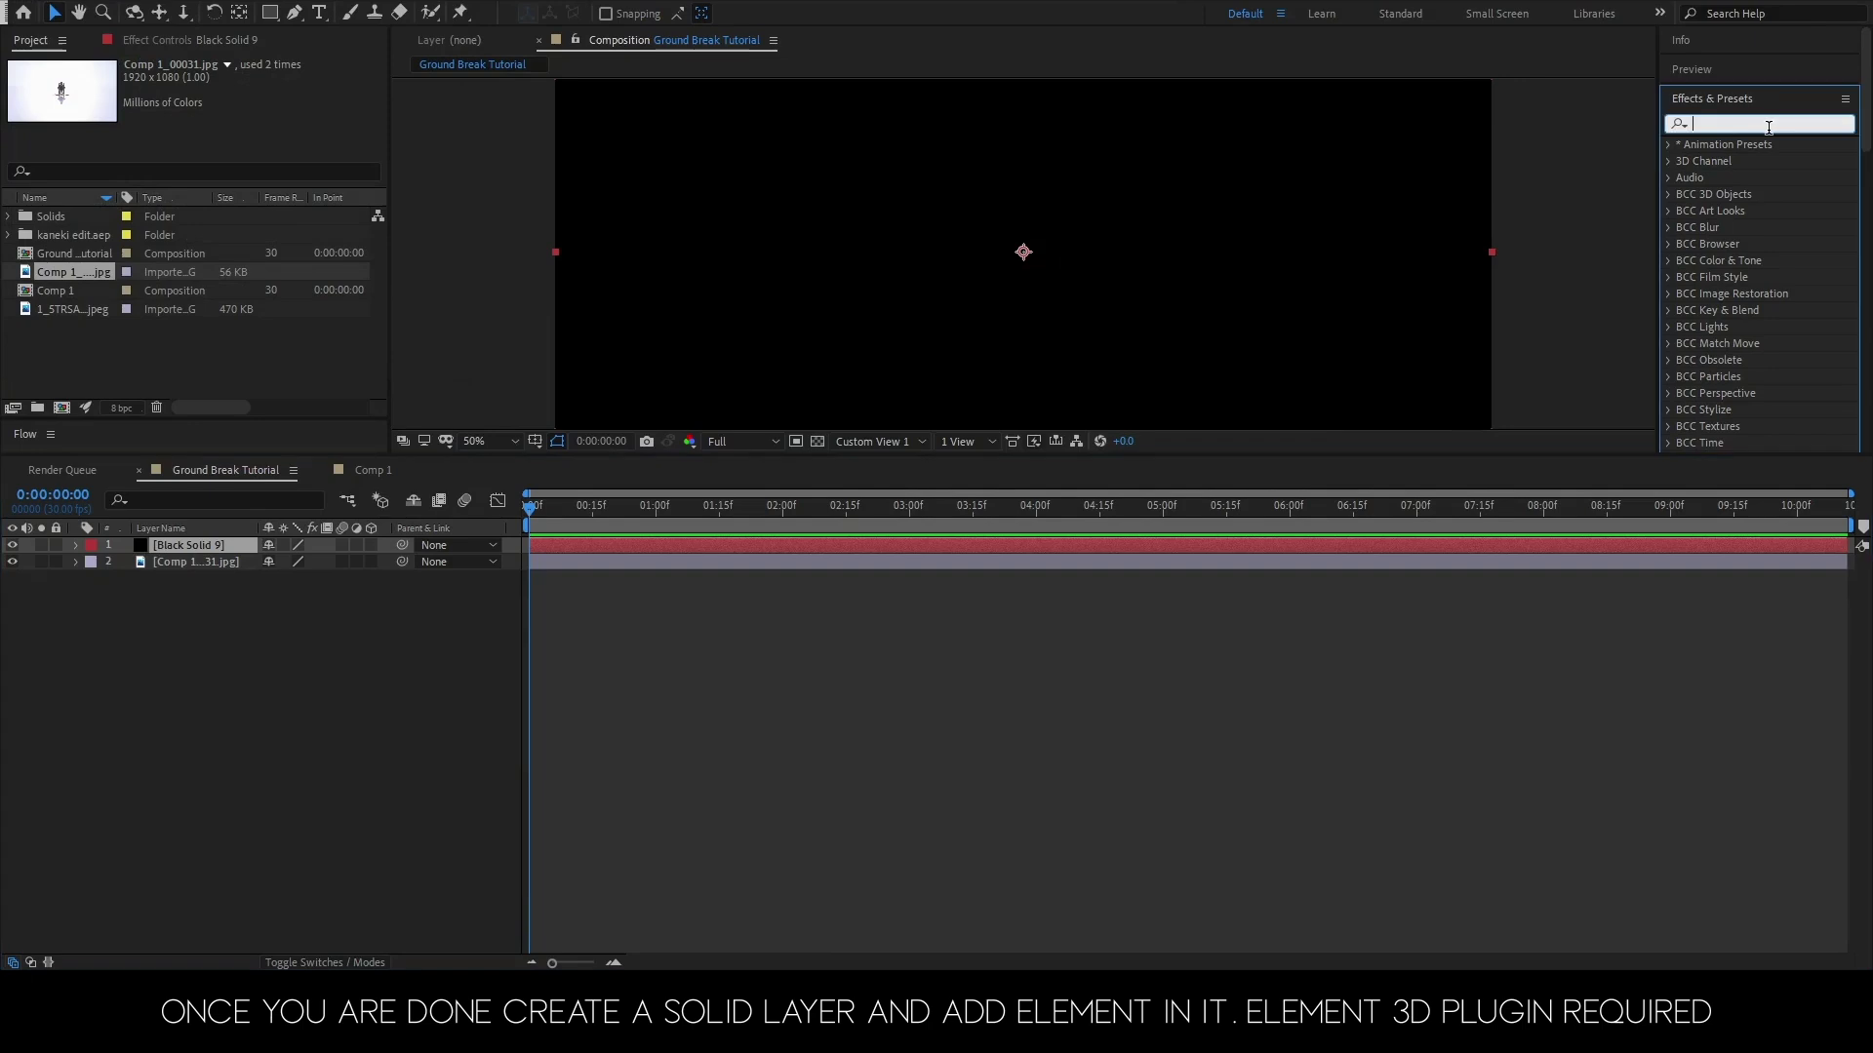
pyautogui.write('elem')
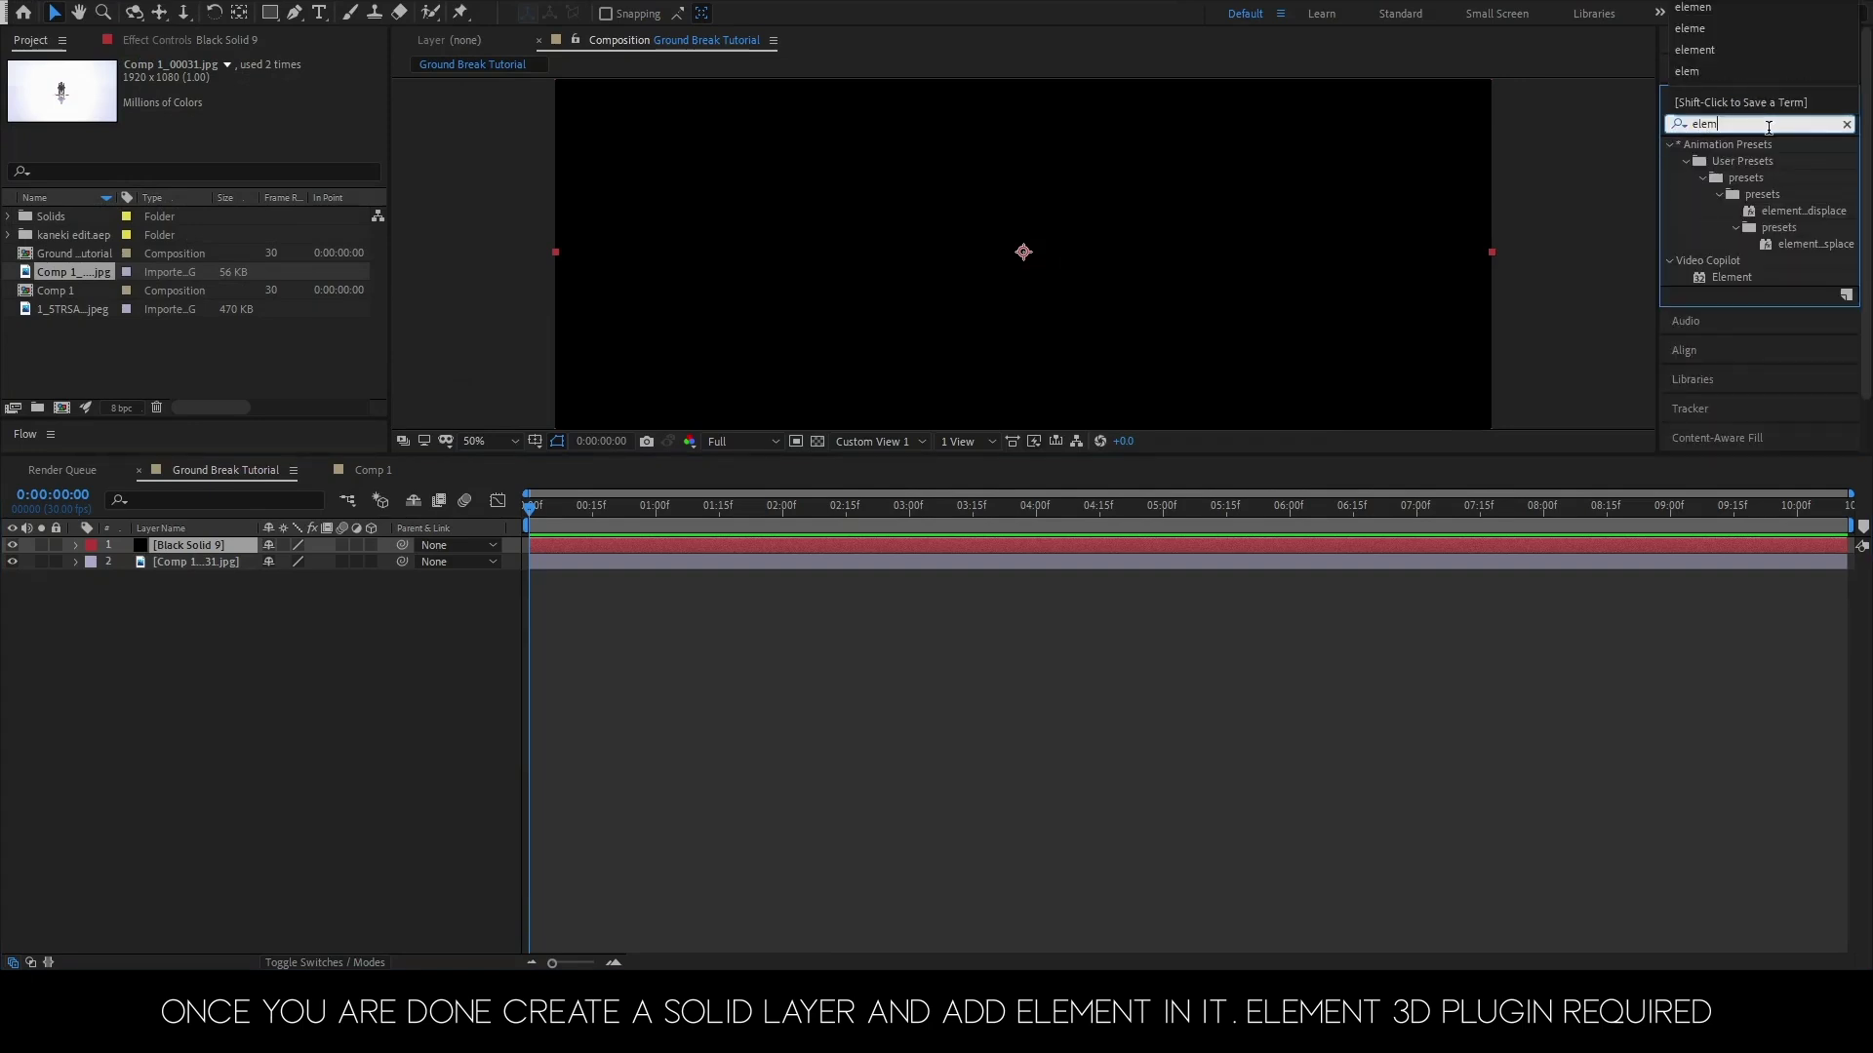
pyautogui.moveTo(1704, 279); pyautogui.dragTo(873, 543)
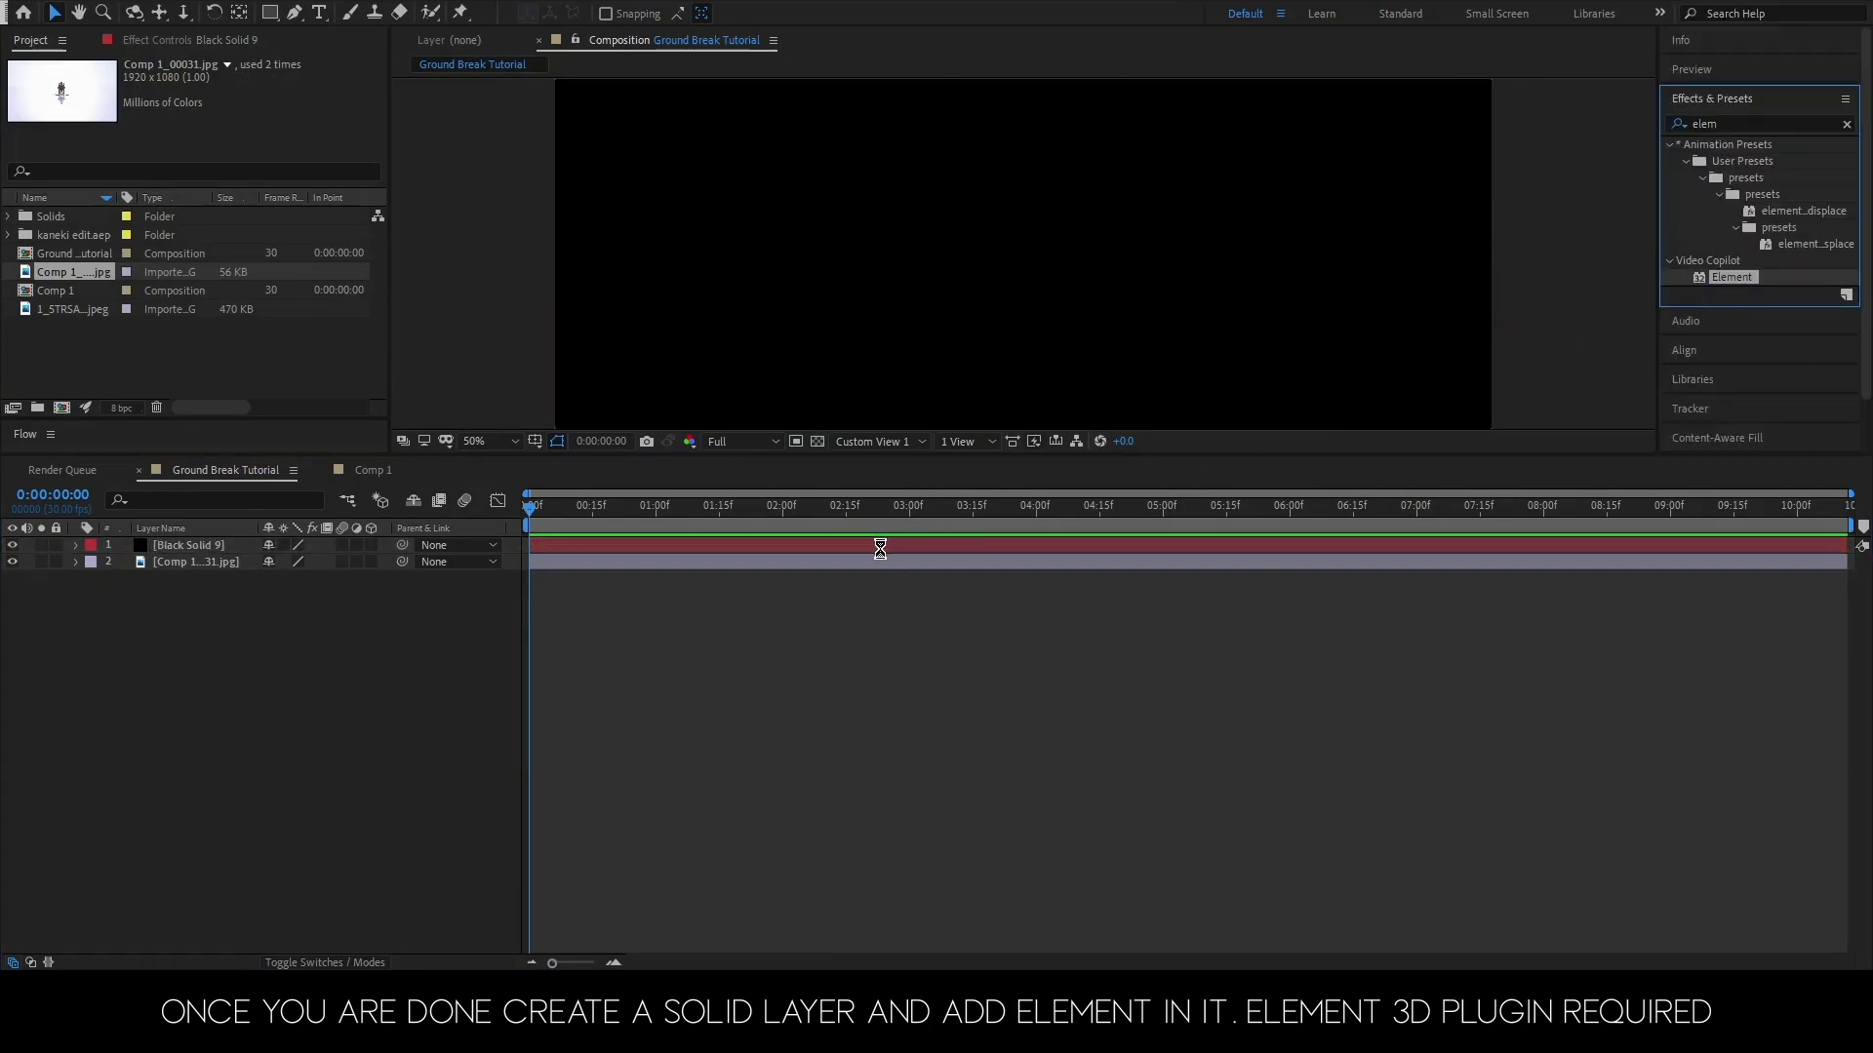
# - Under Custom Layers > Custom Text and Masks, set Path Layer 1 to the character image
pyautogui.click(26, 262)
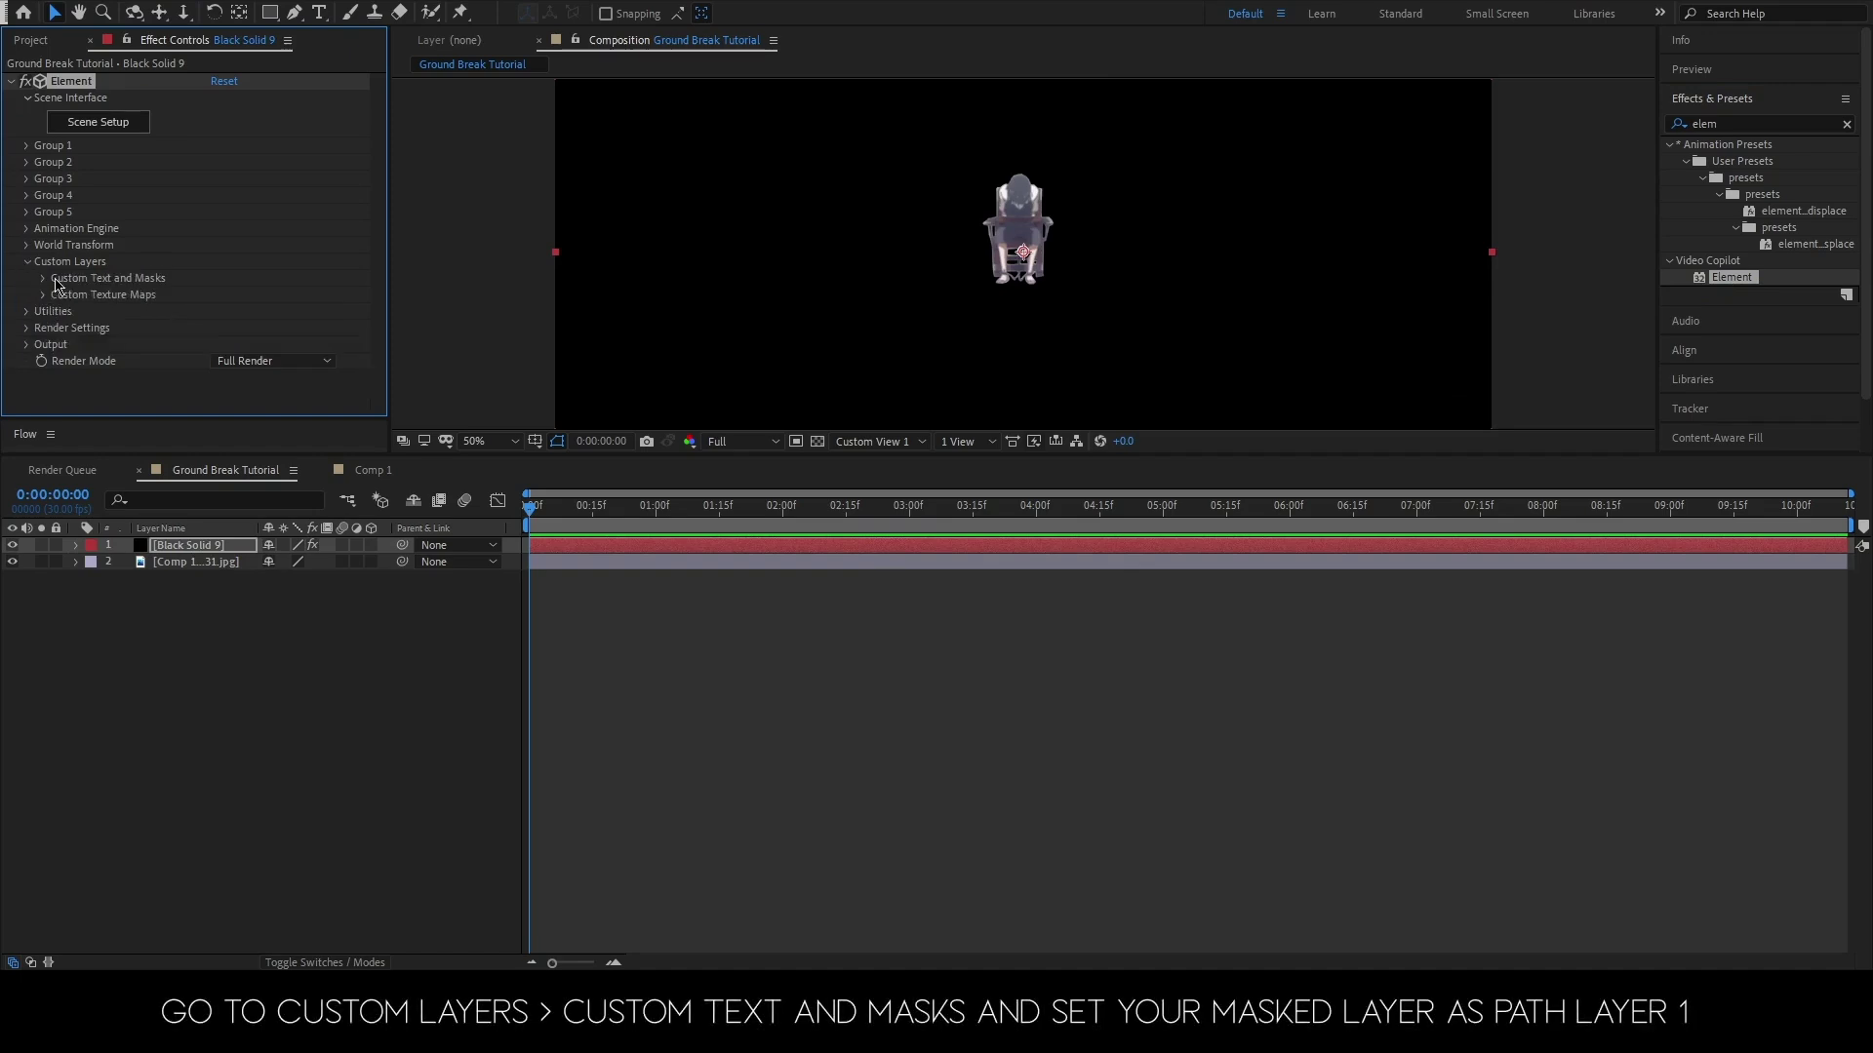
pyautogui.click(43, 278)
pyautogui.scroll(-3, 169, 308)
pyautogui.click(234, 179)
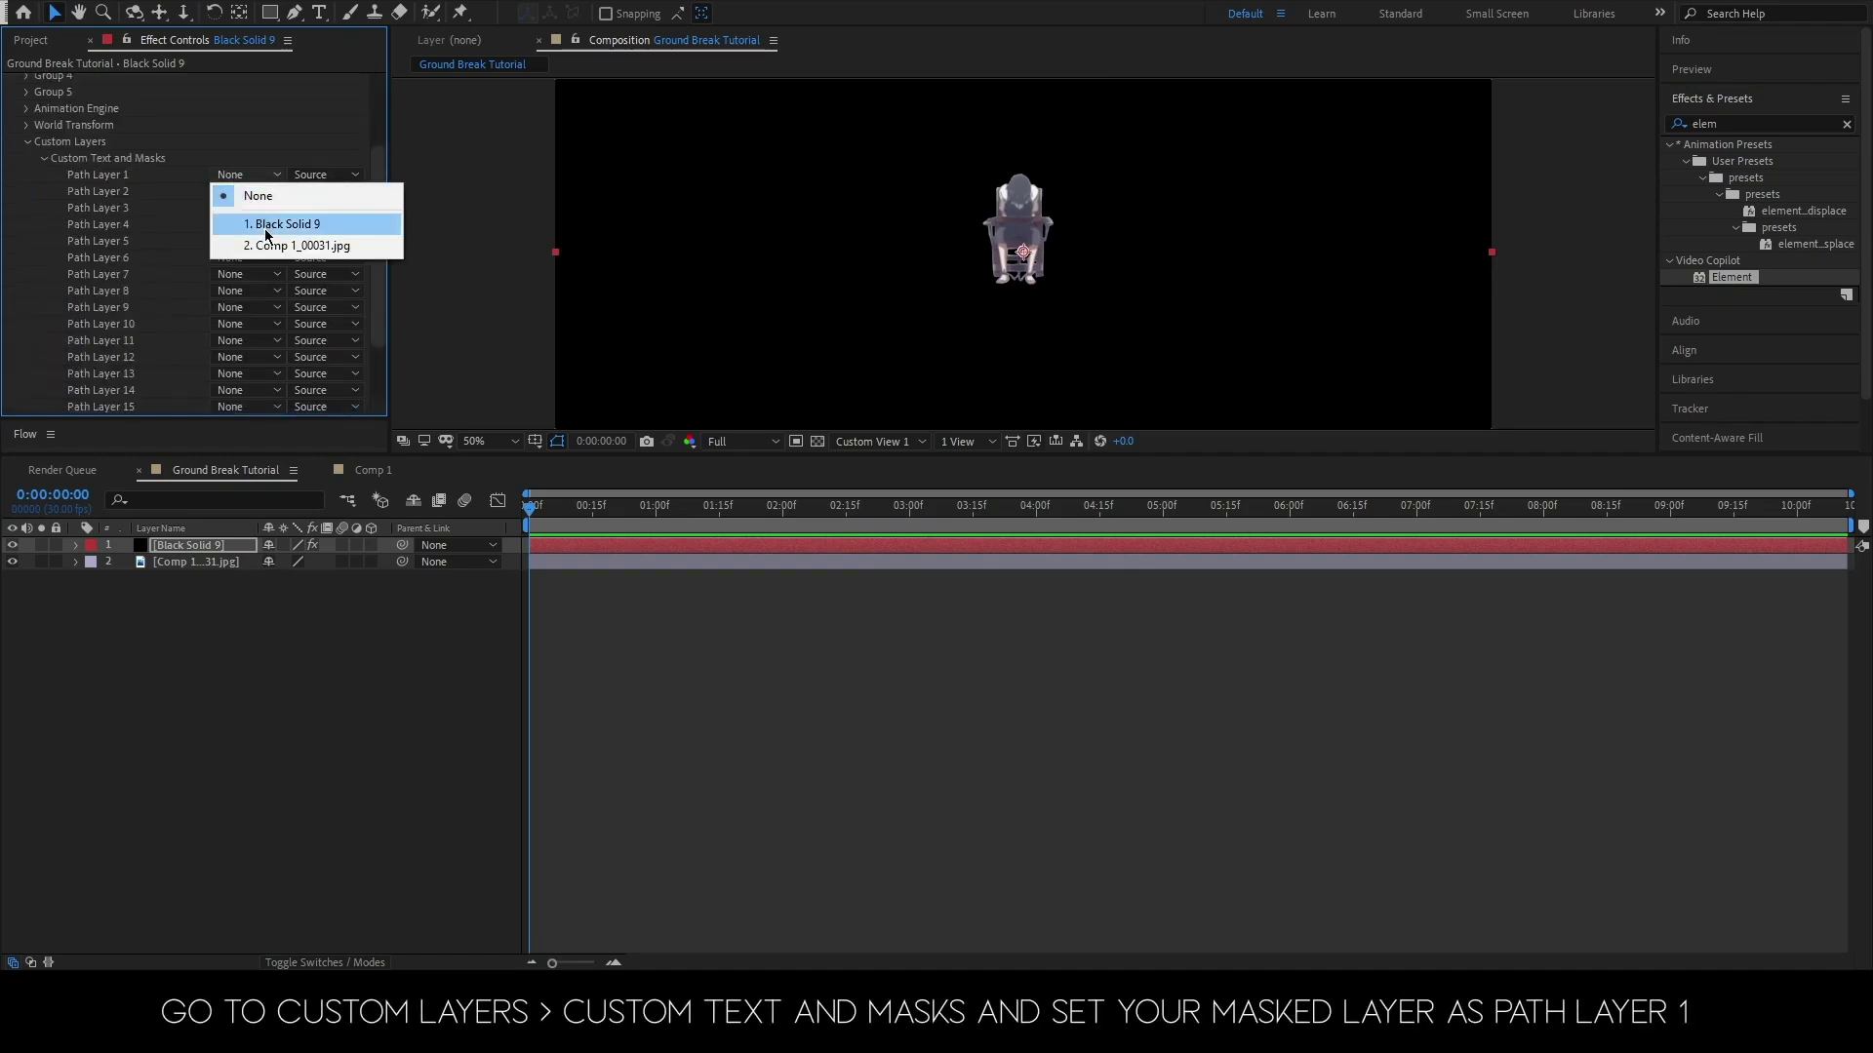
pyautogui.click(258, 248)
pyautogui.click(42, 159)
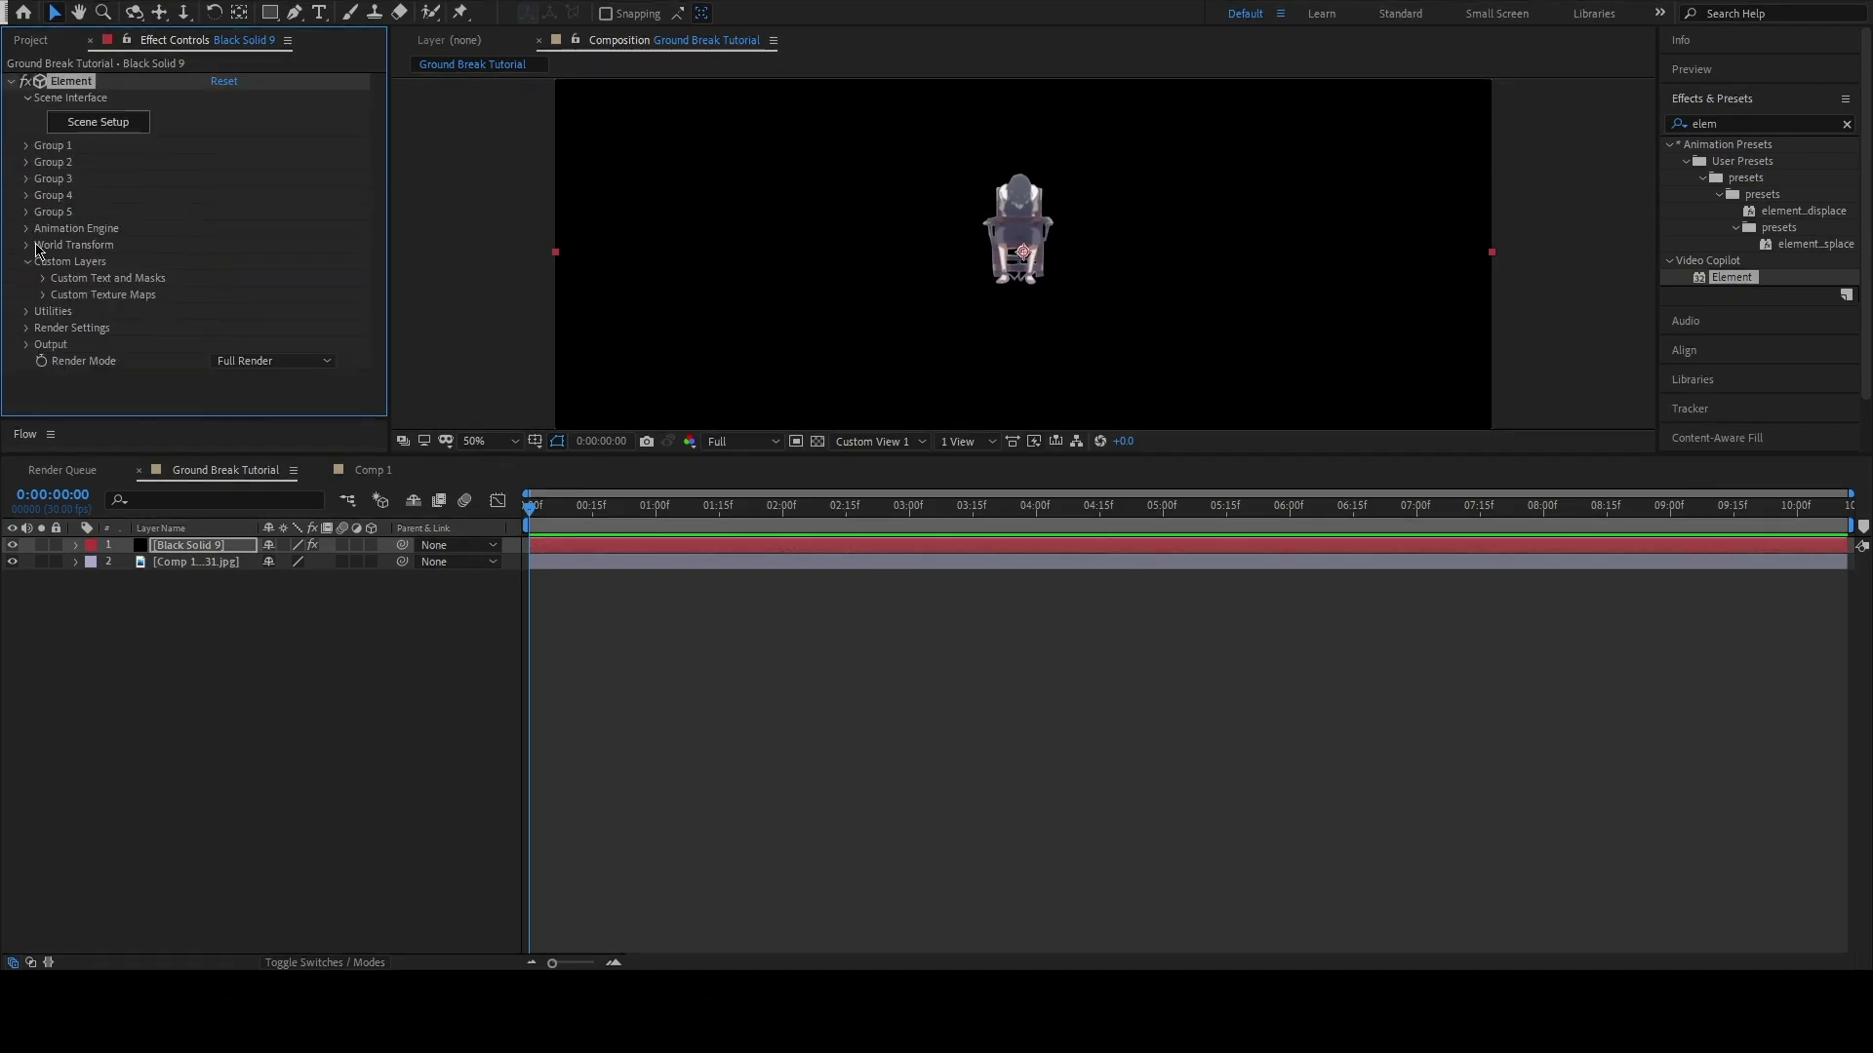
# - Under Custom Texture Maps, set Layer 1 to the character image
pyautogui.click(42, 294)
pyautogui.scroll(-3, 45, 303)
pyautogui.click(244, 258)
pyautogui.click(258, 325)
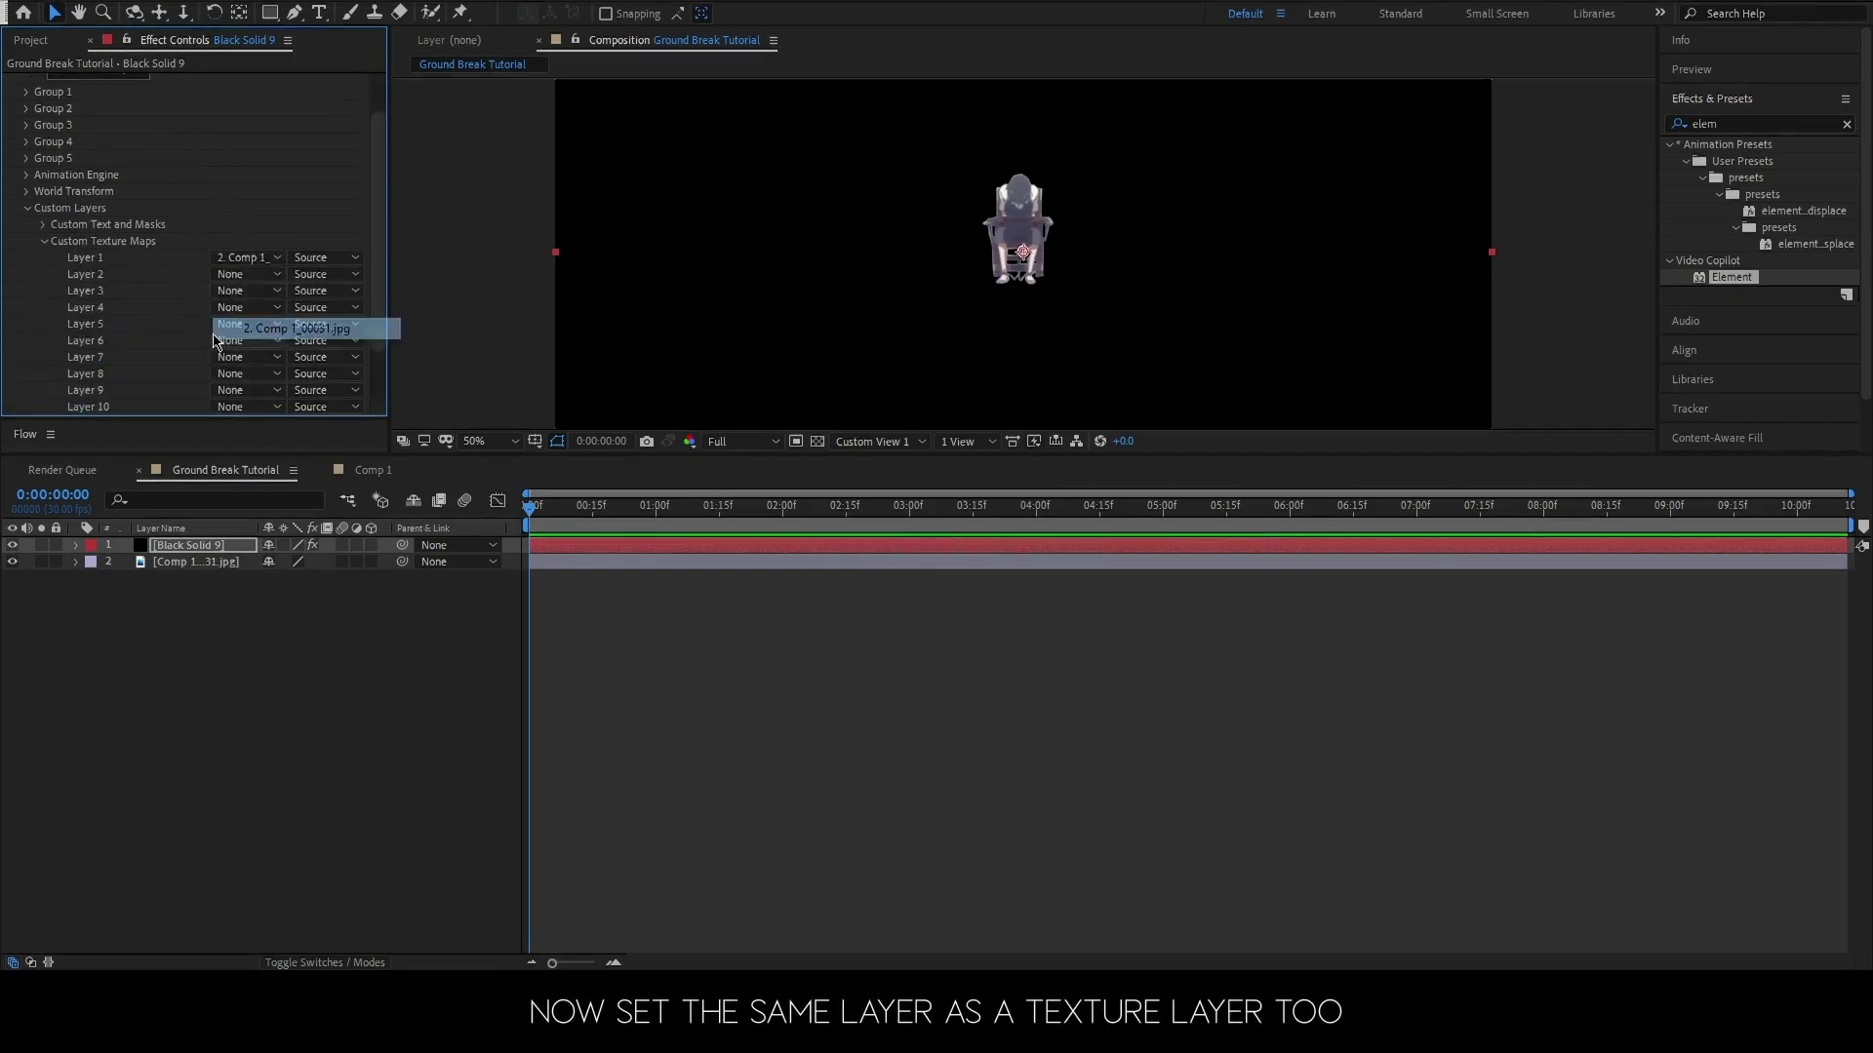
pyautogui.click(44, 242)
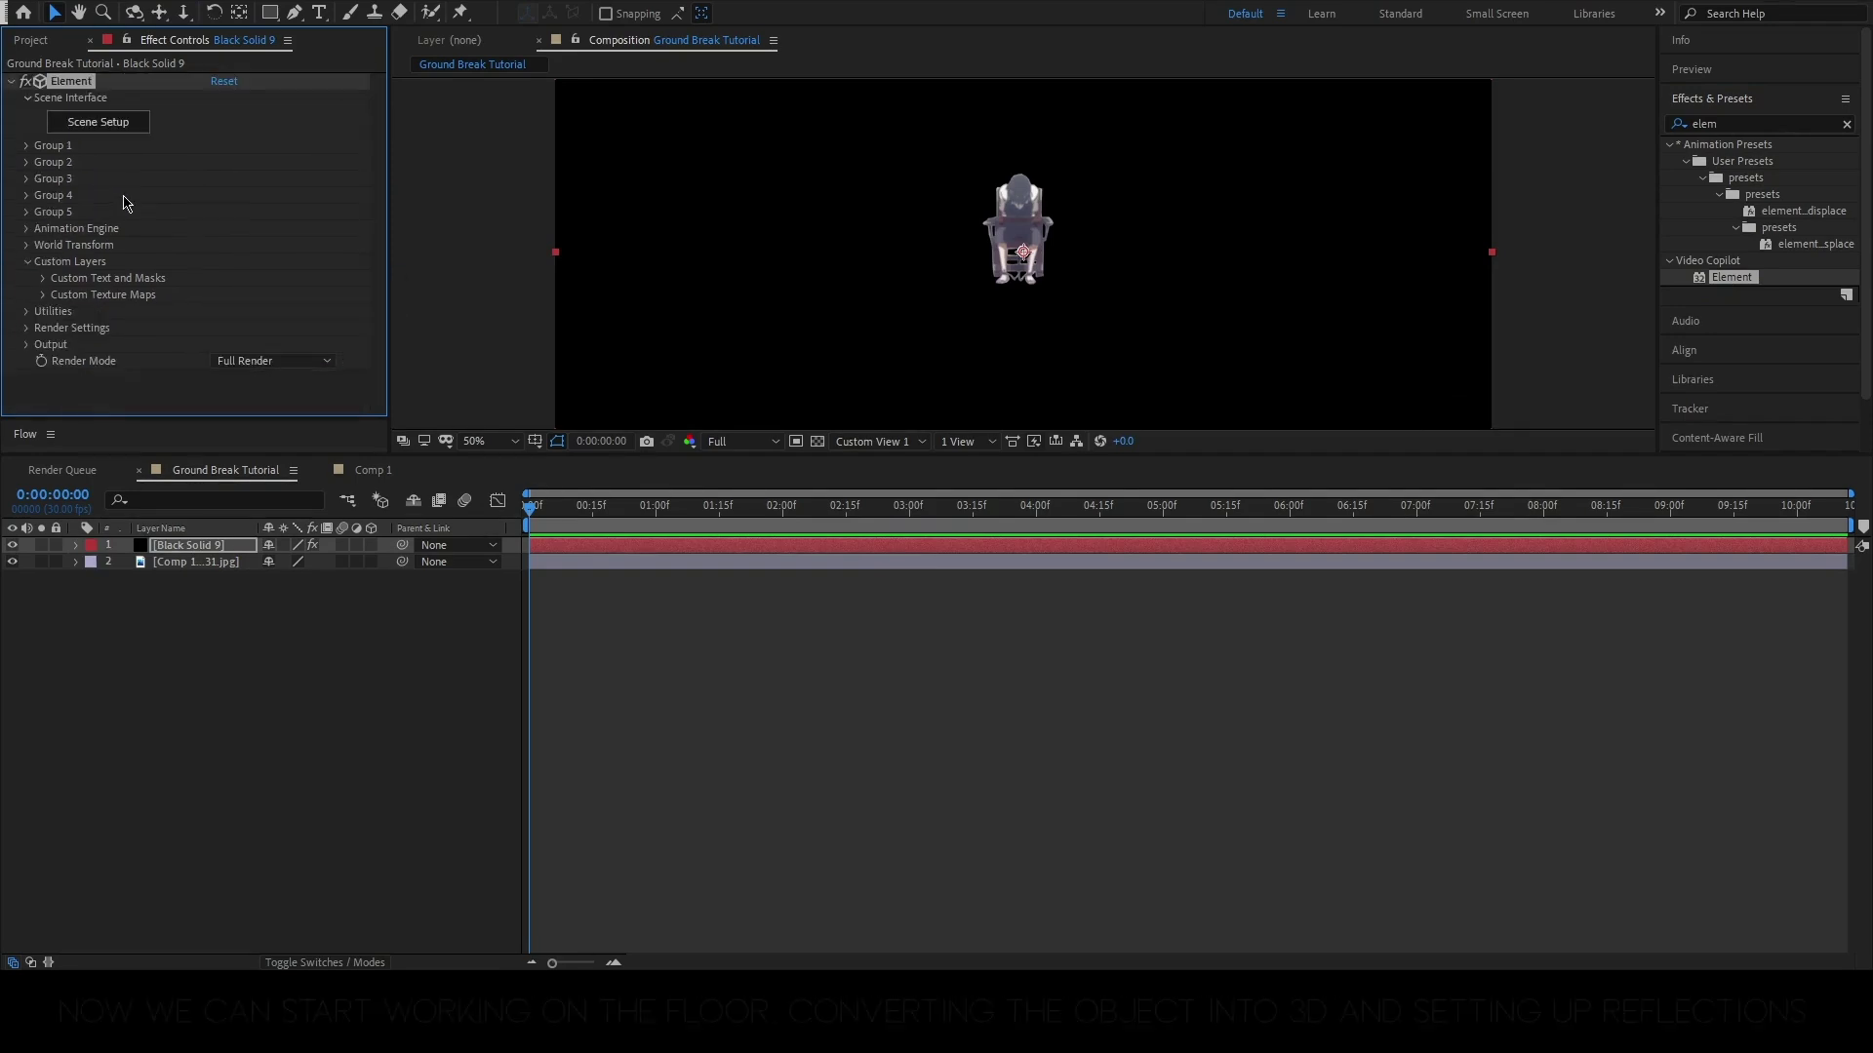
# - In Element's Scene Setup, add a group folder and name it 'floor + char'
pyautogui.click(111, 125)
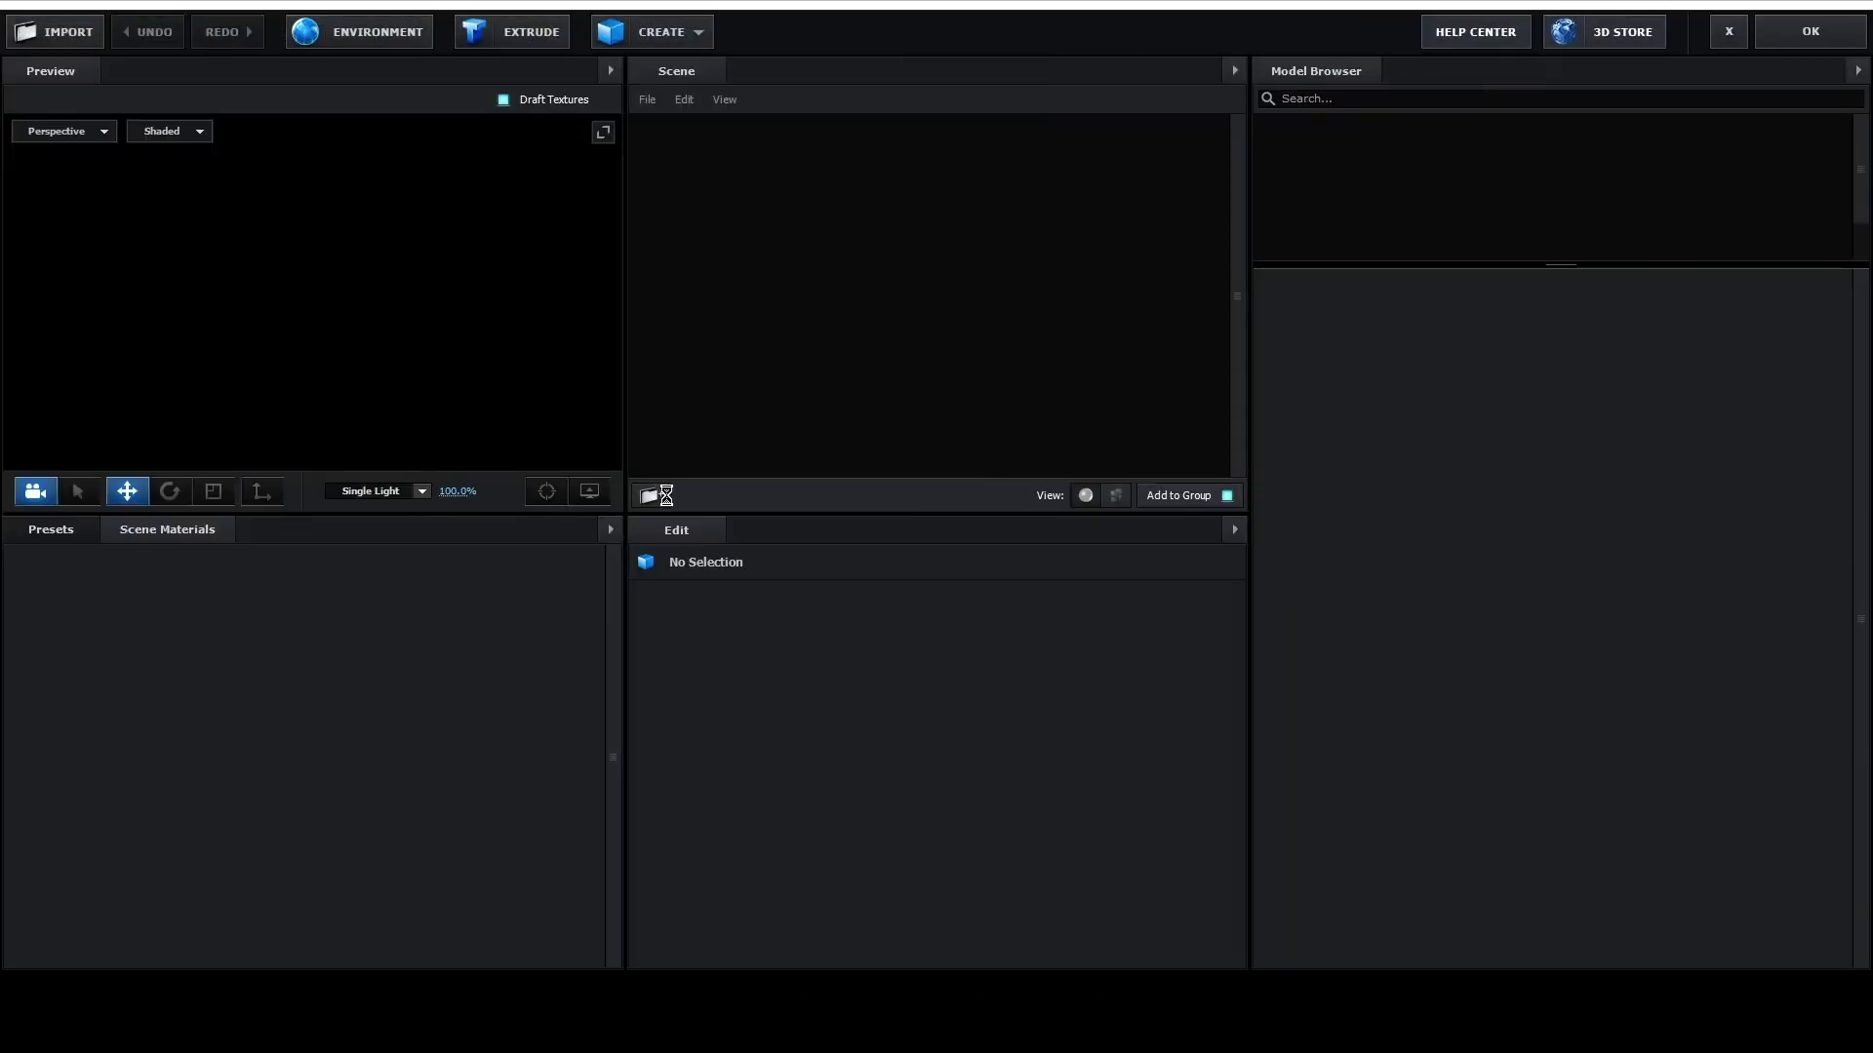
pyautogui.click(652, 495)
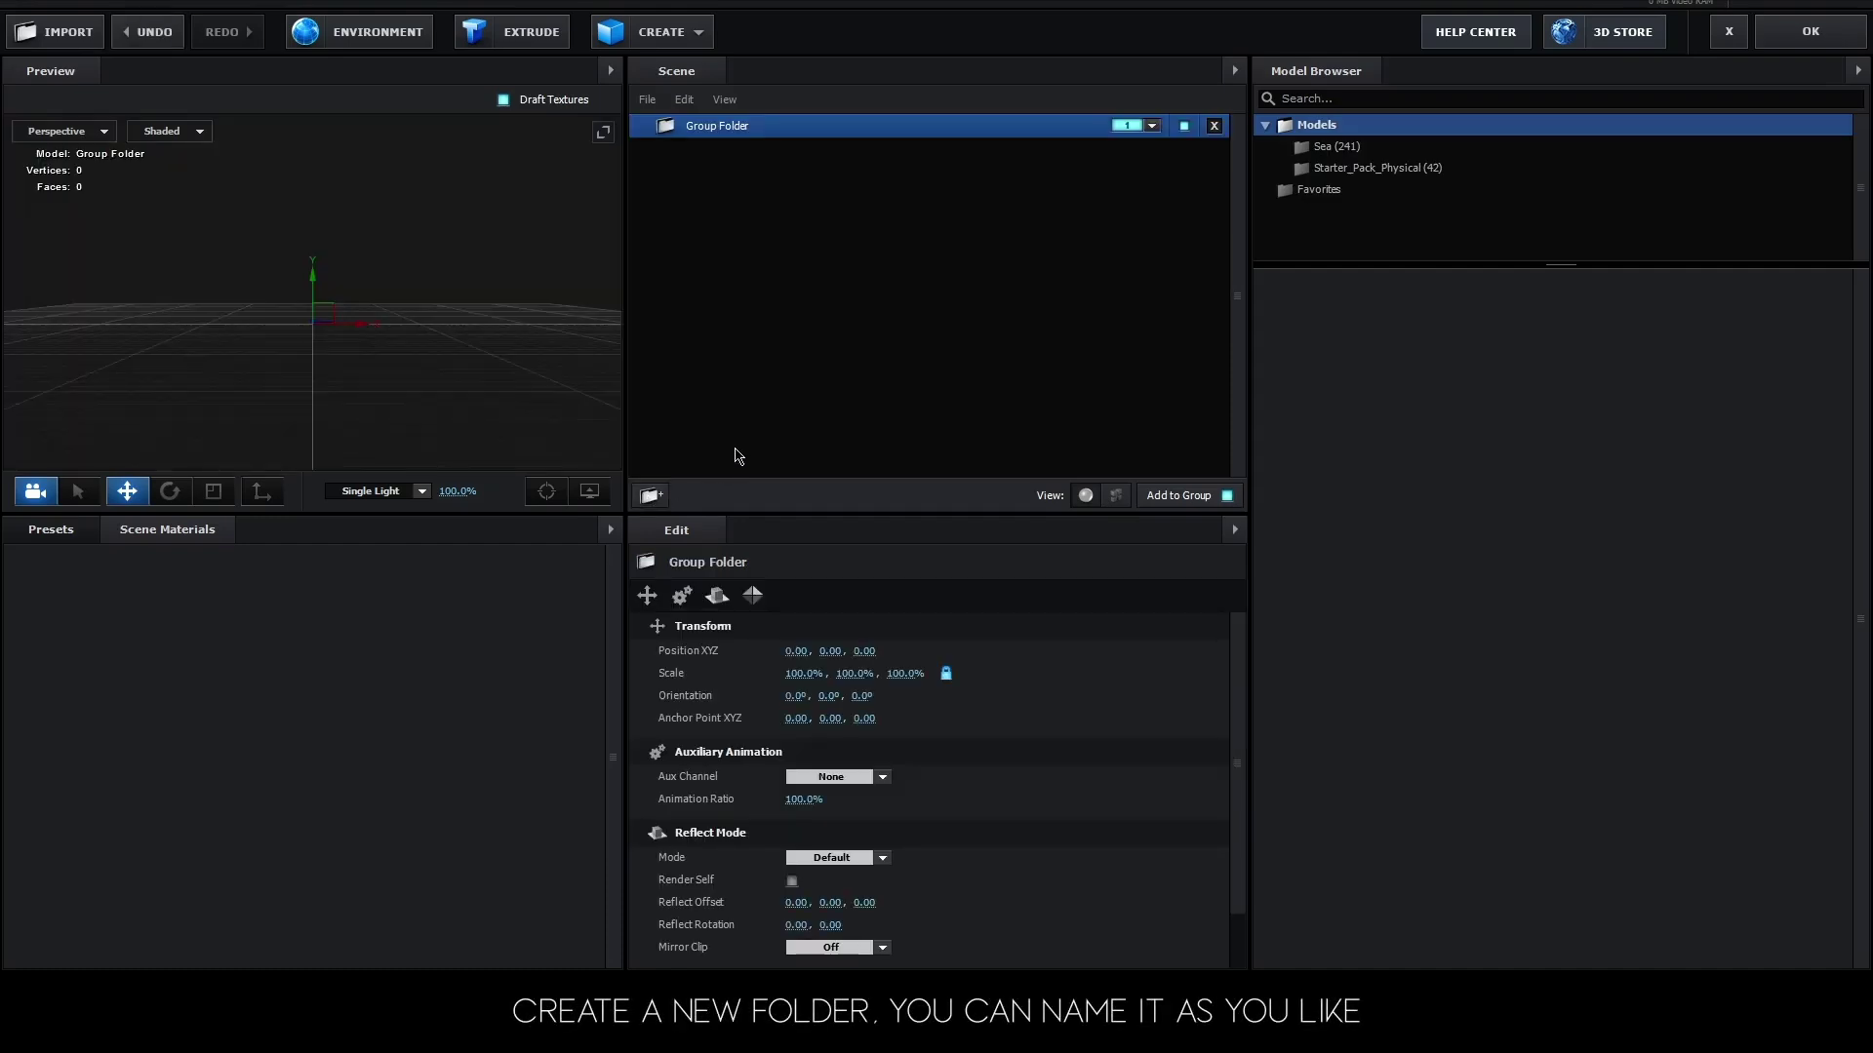
pyautogui.doubleClick(729, 134)
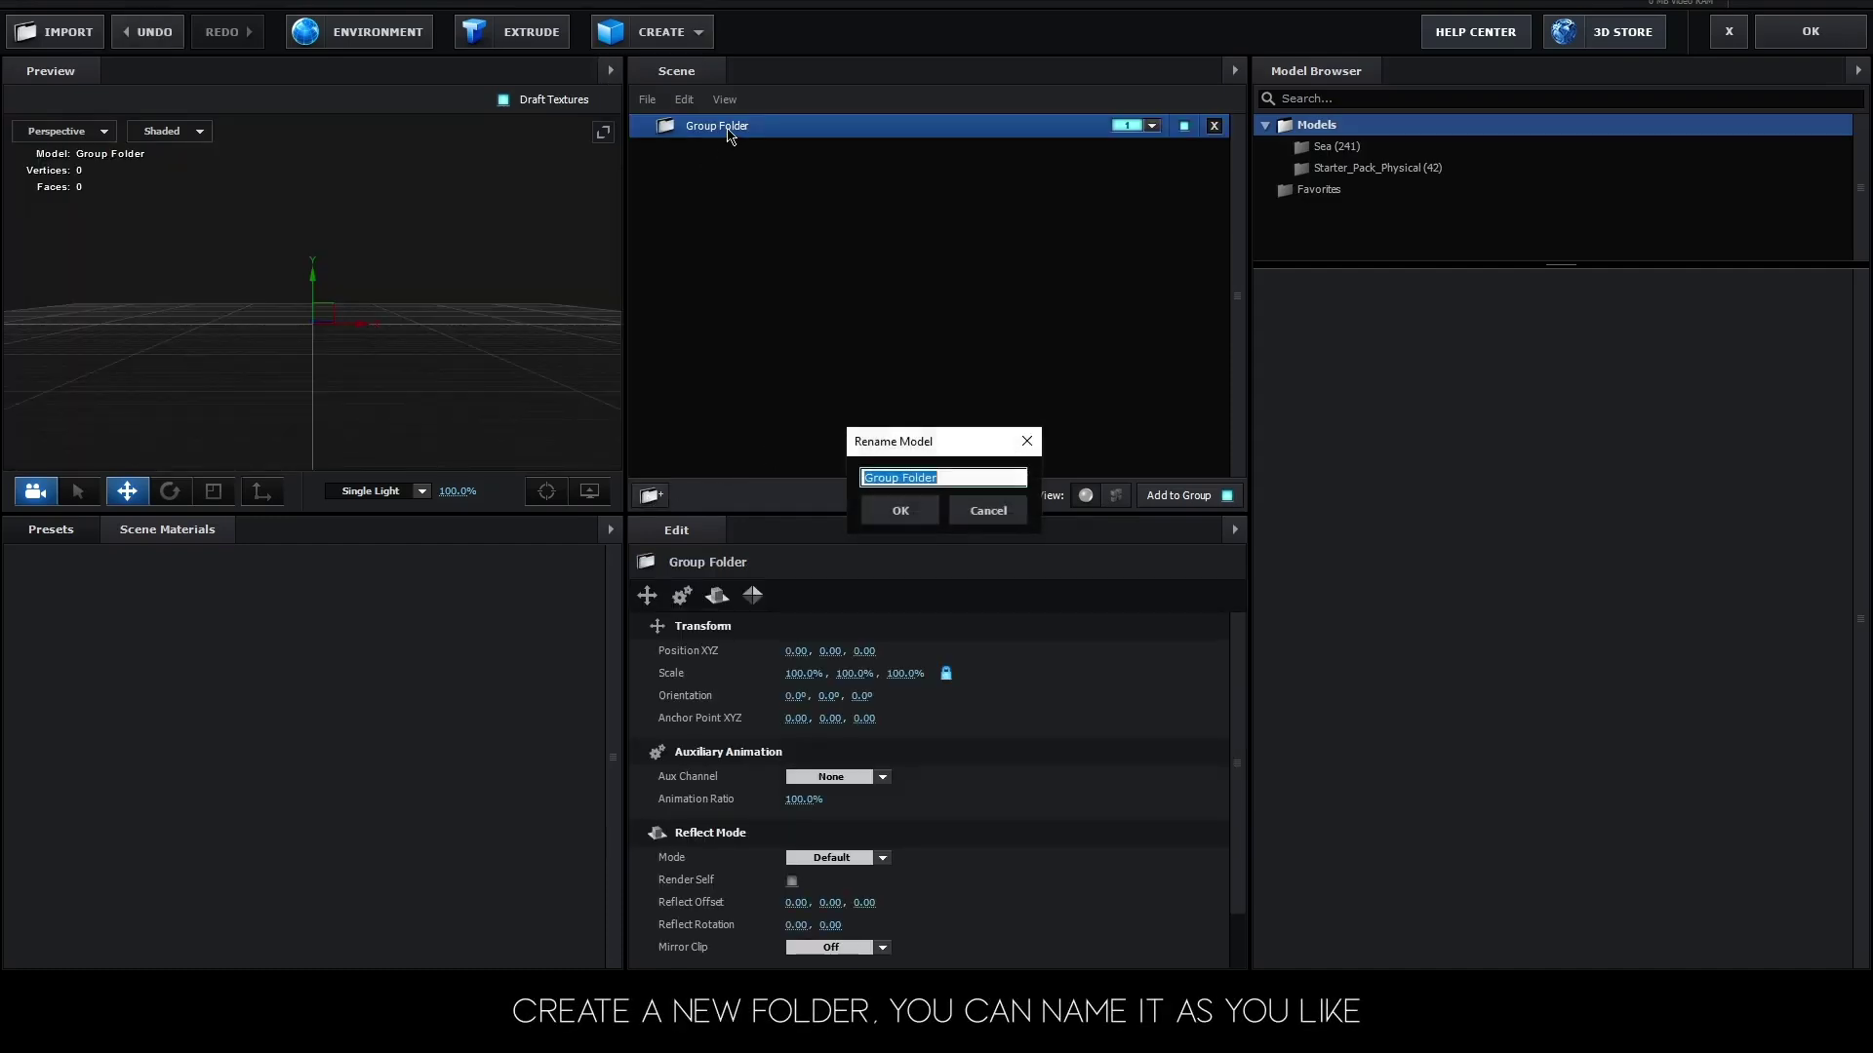
pyautogui.write('floor + char')
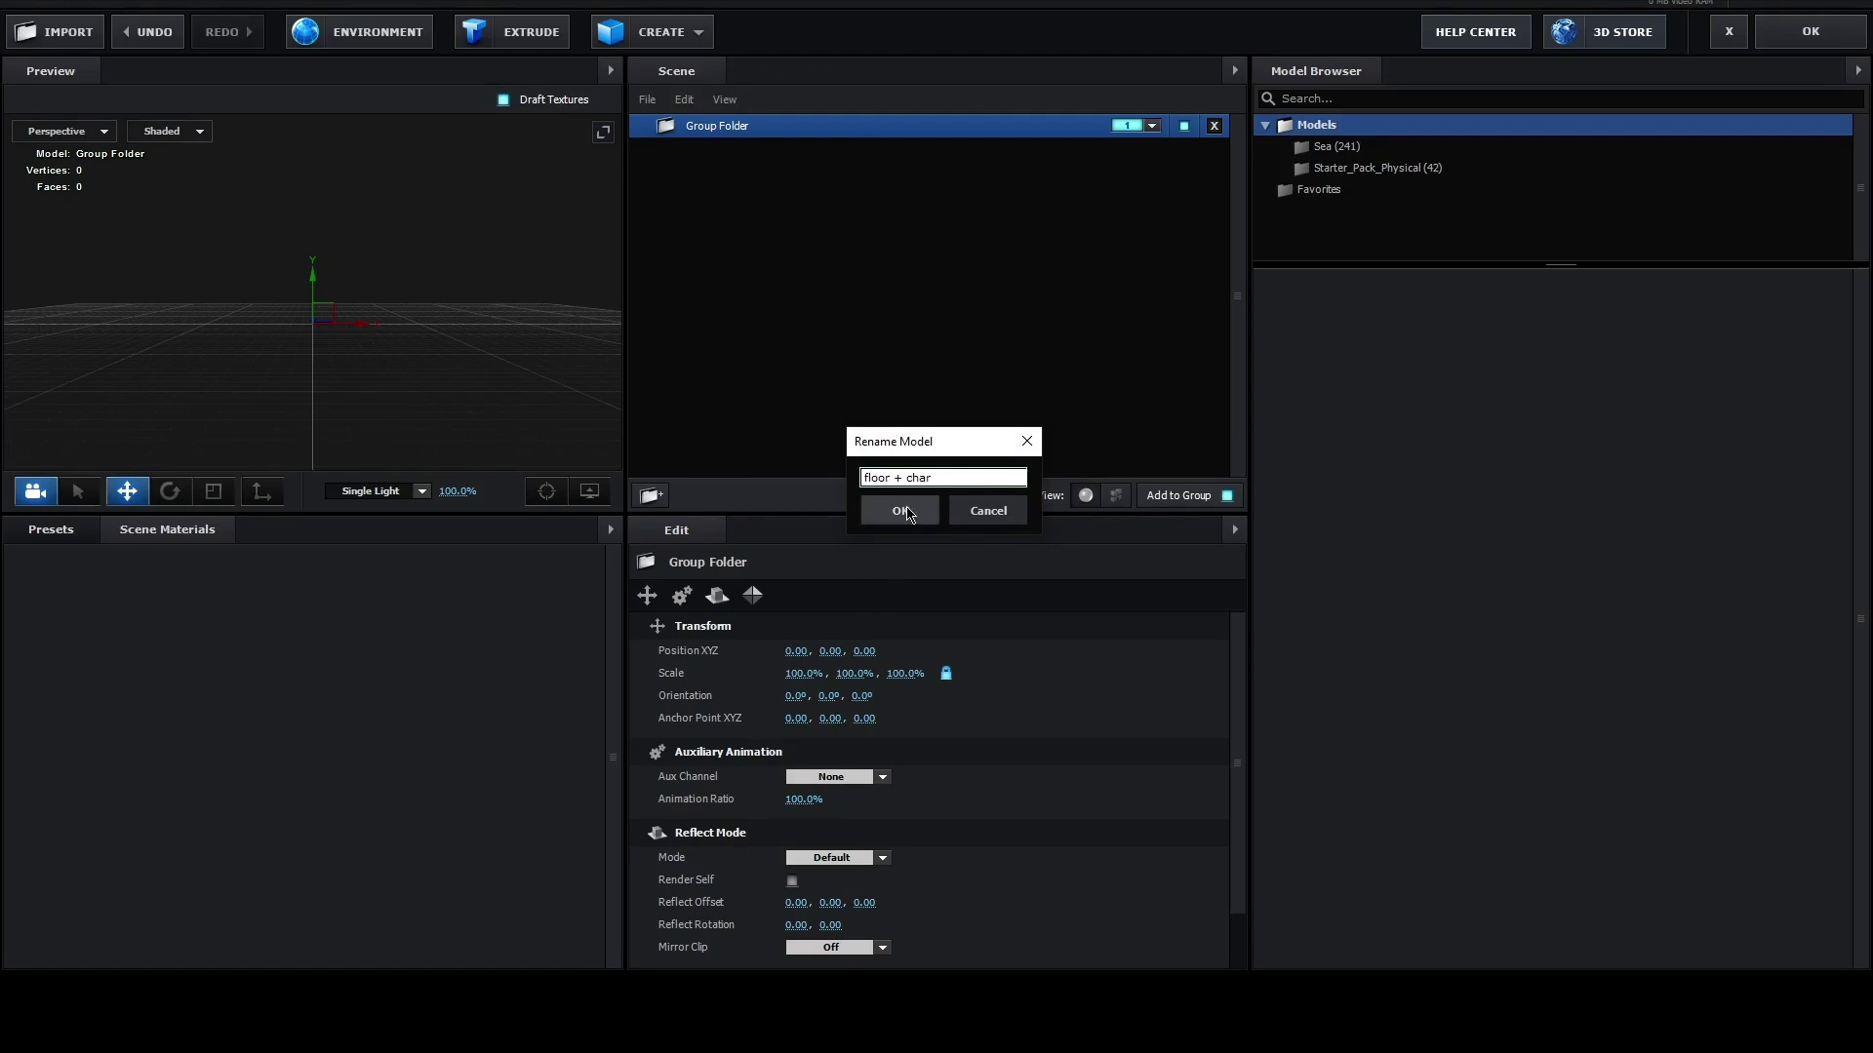
pyautogui.click(901, 511)
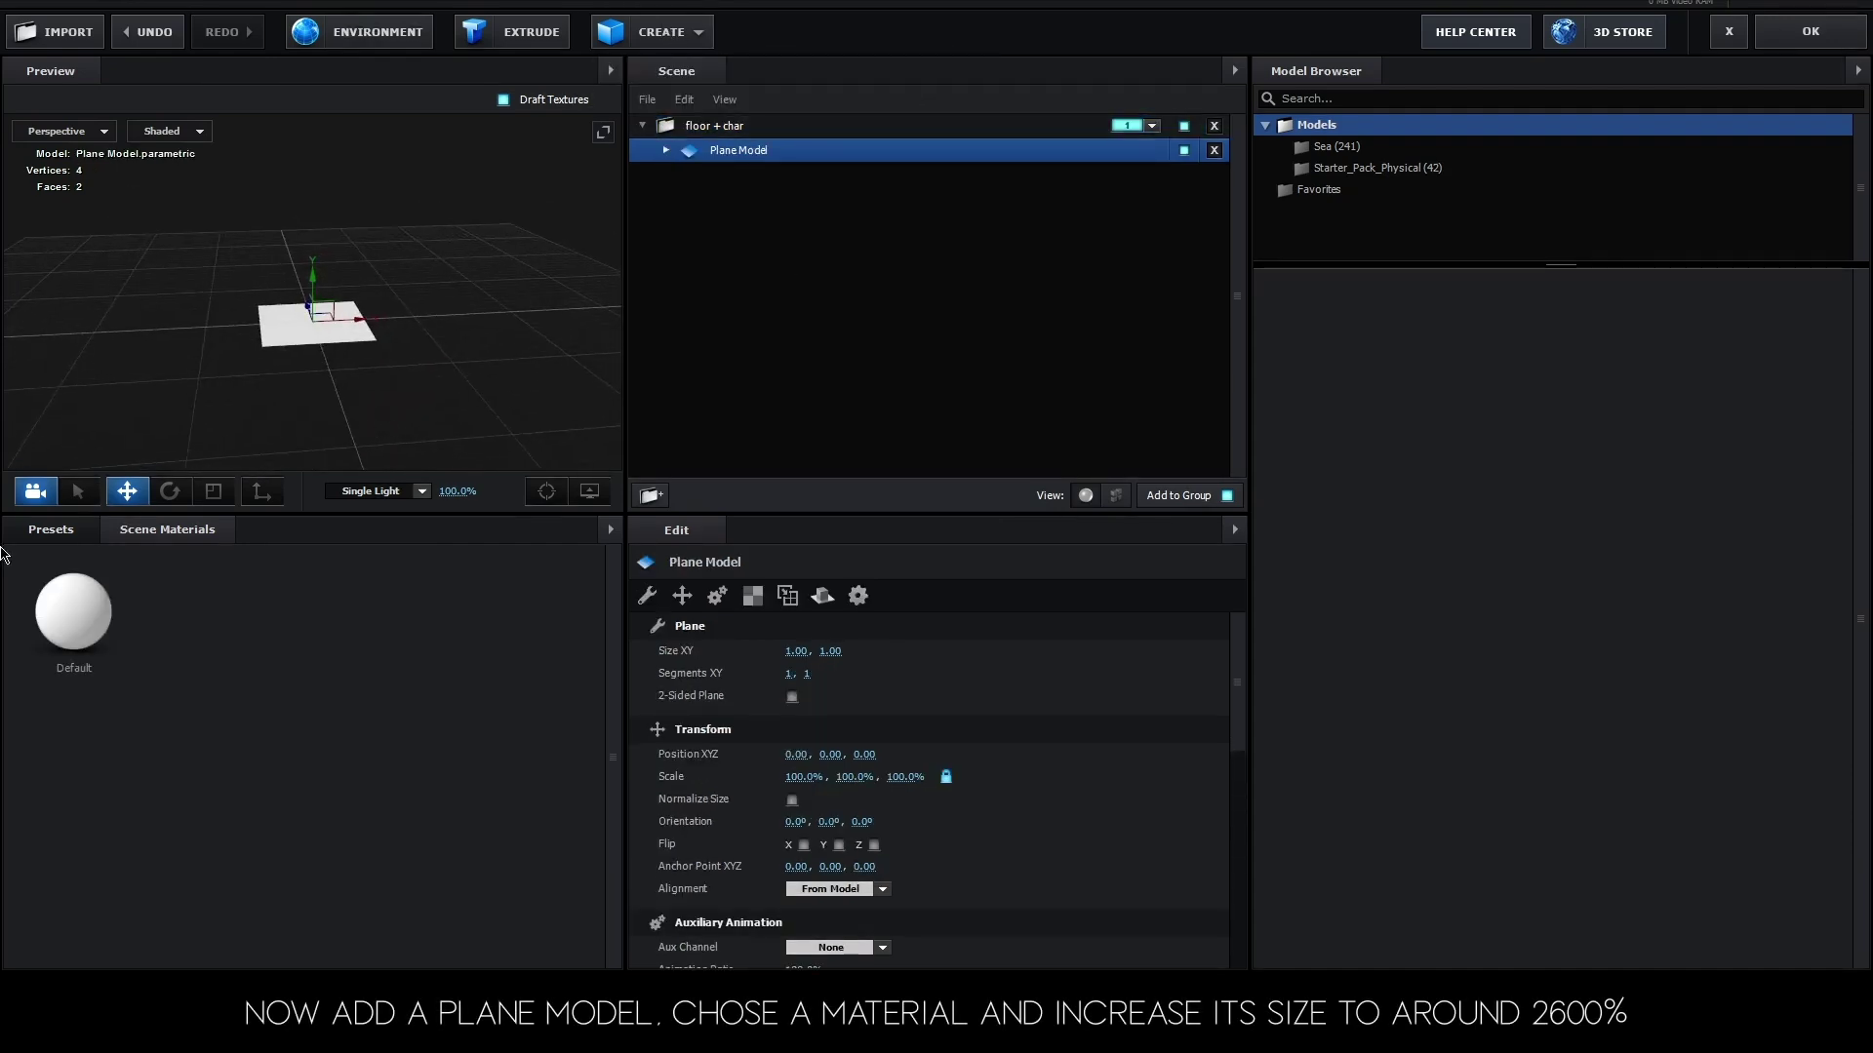
# - Apply the White material from Presets > Materials > Physical to the Plane Model
pyautogui.click(51, 529)
pyautogui.click(76, 665)
pyautogui.scroll(-5, 293, 806)
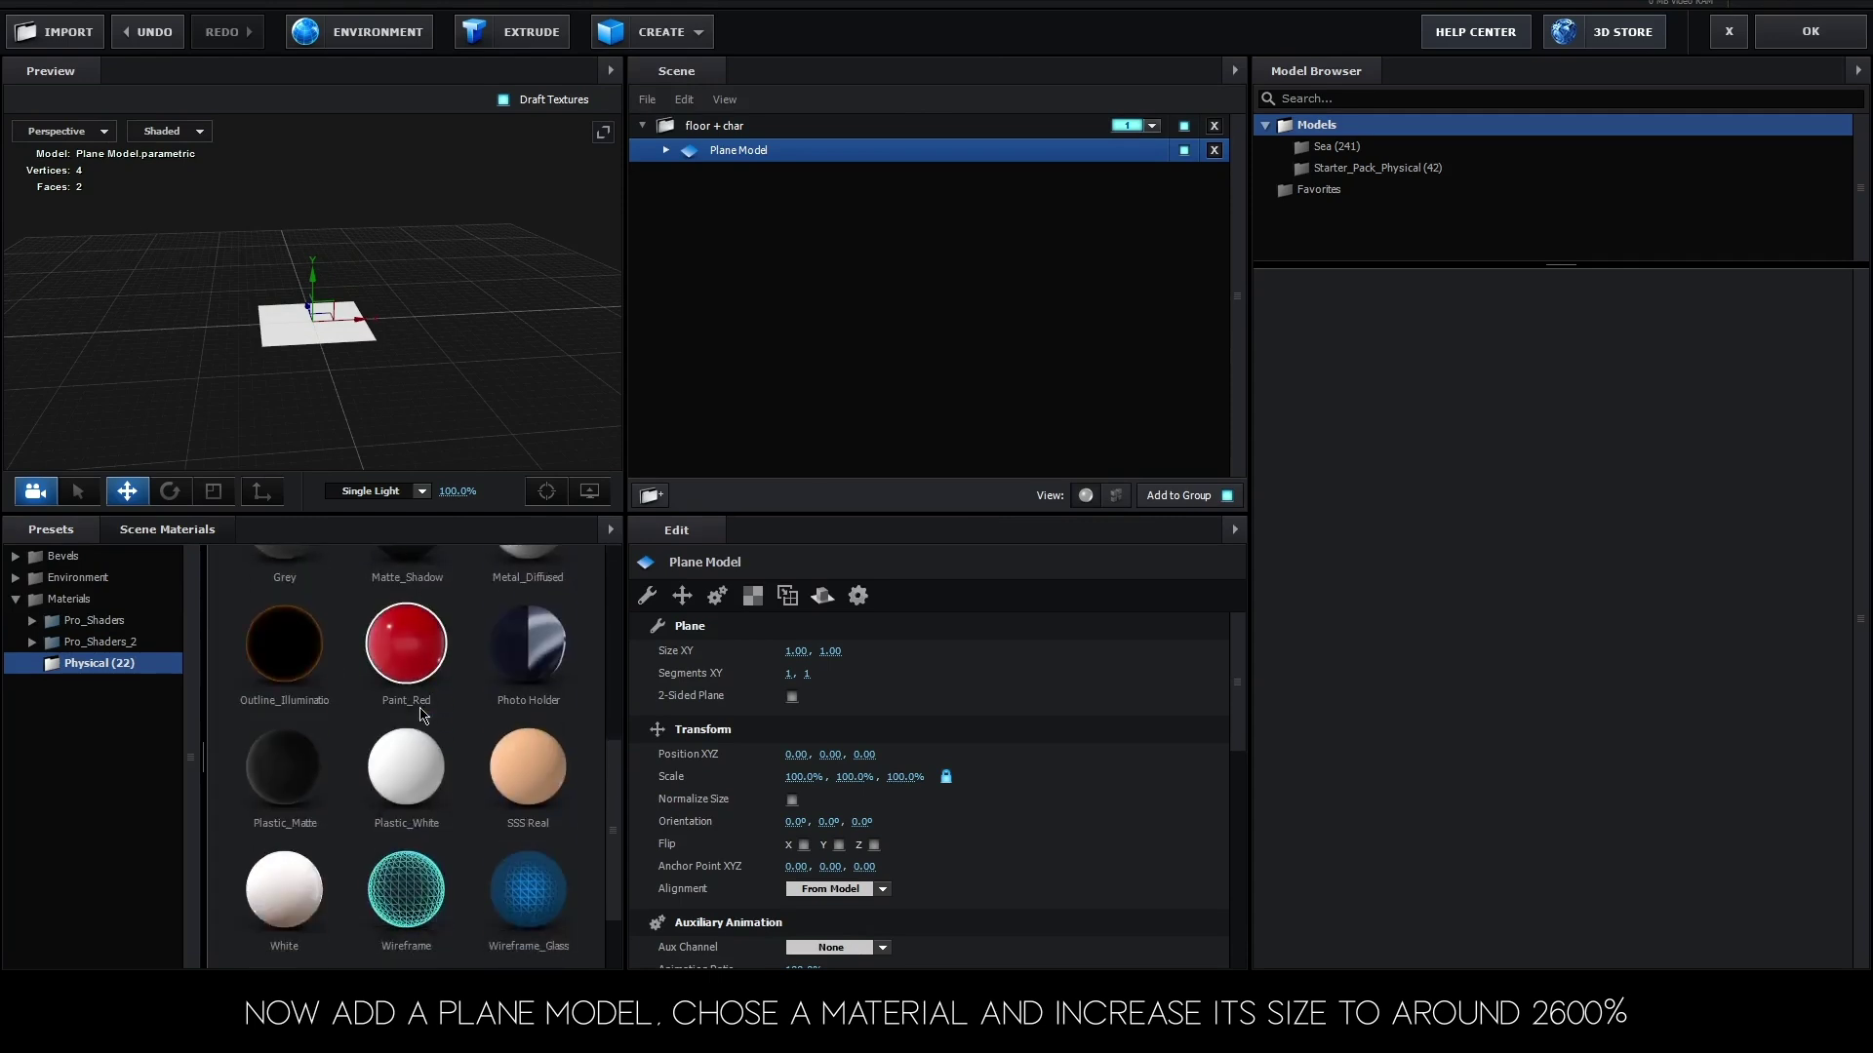
pyautogui.scroll(3, 444, 370)
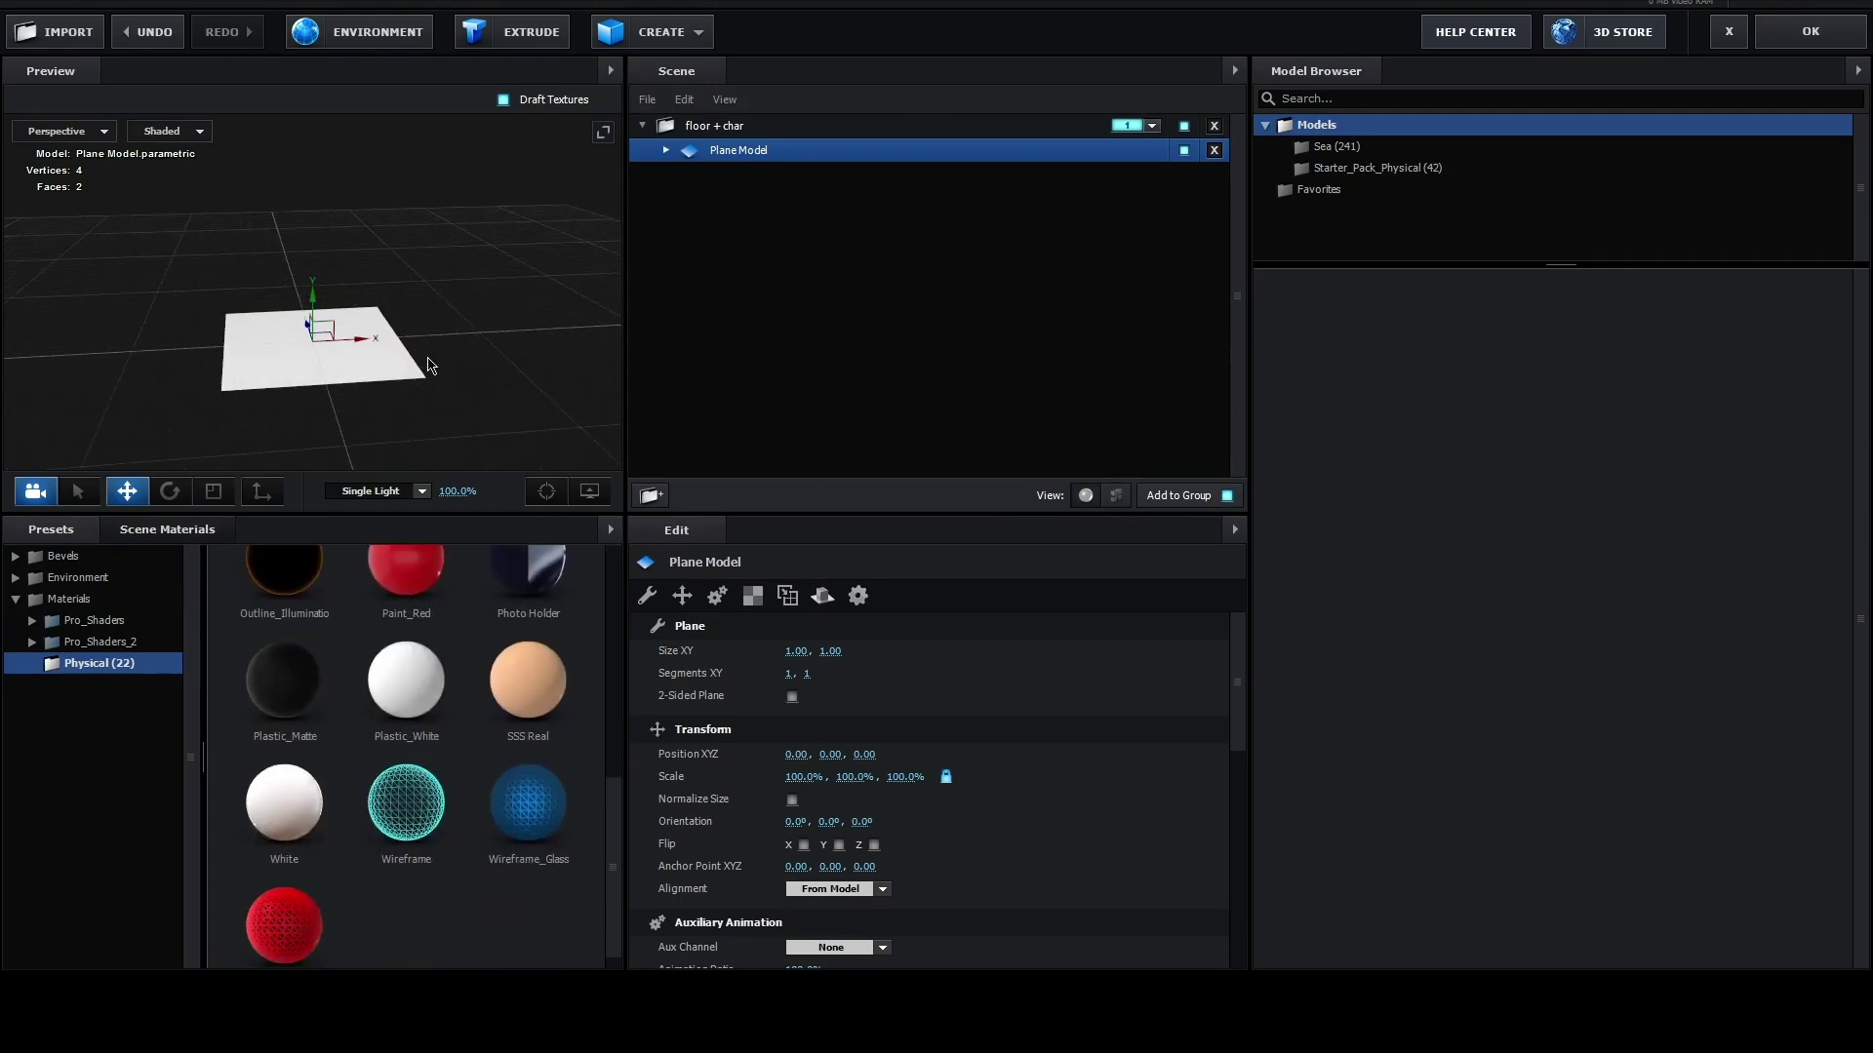
pyautogui.click(666, 151)
pyautogui.click(750, 175)
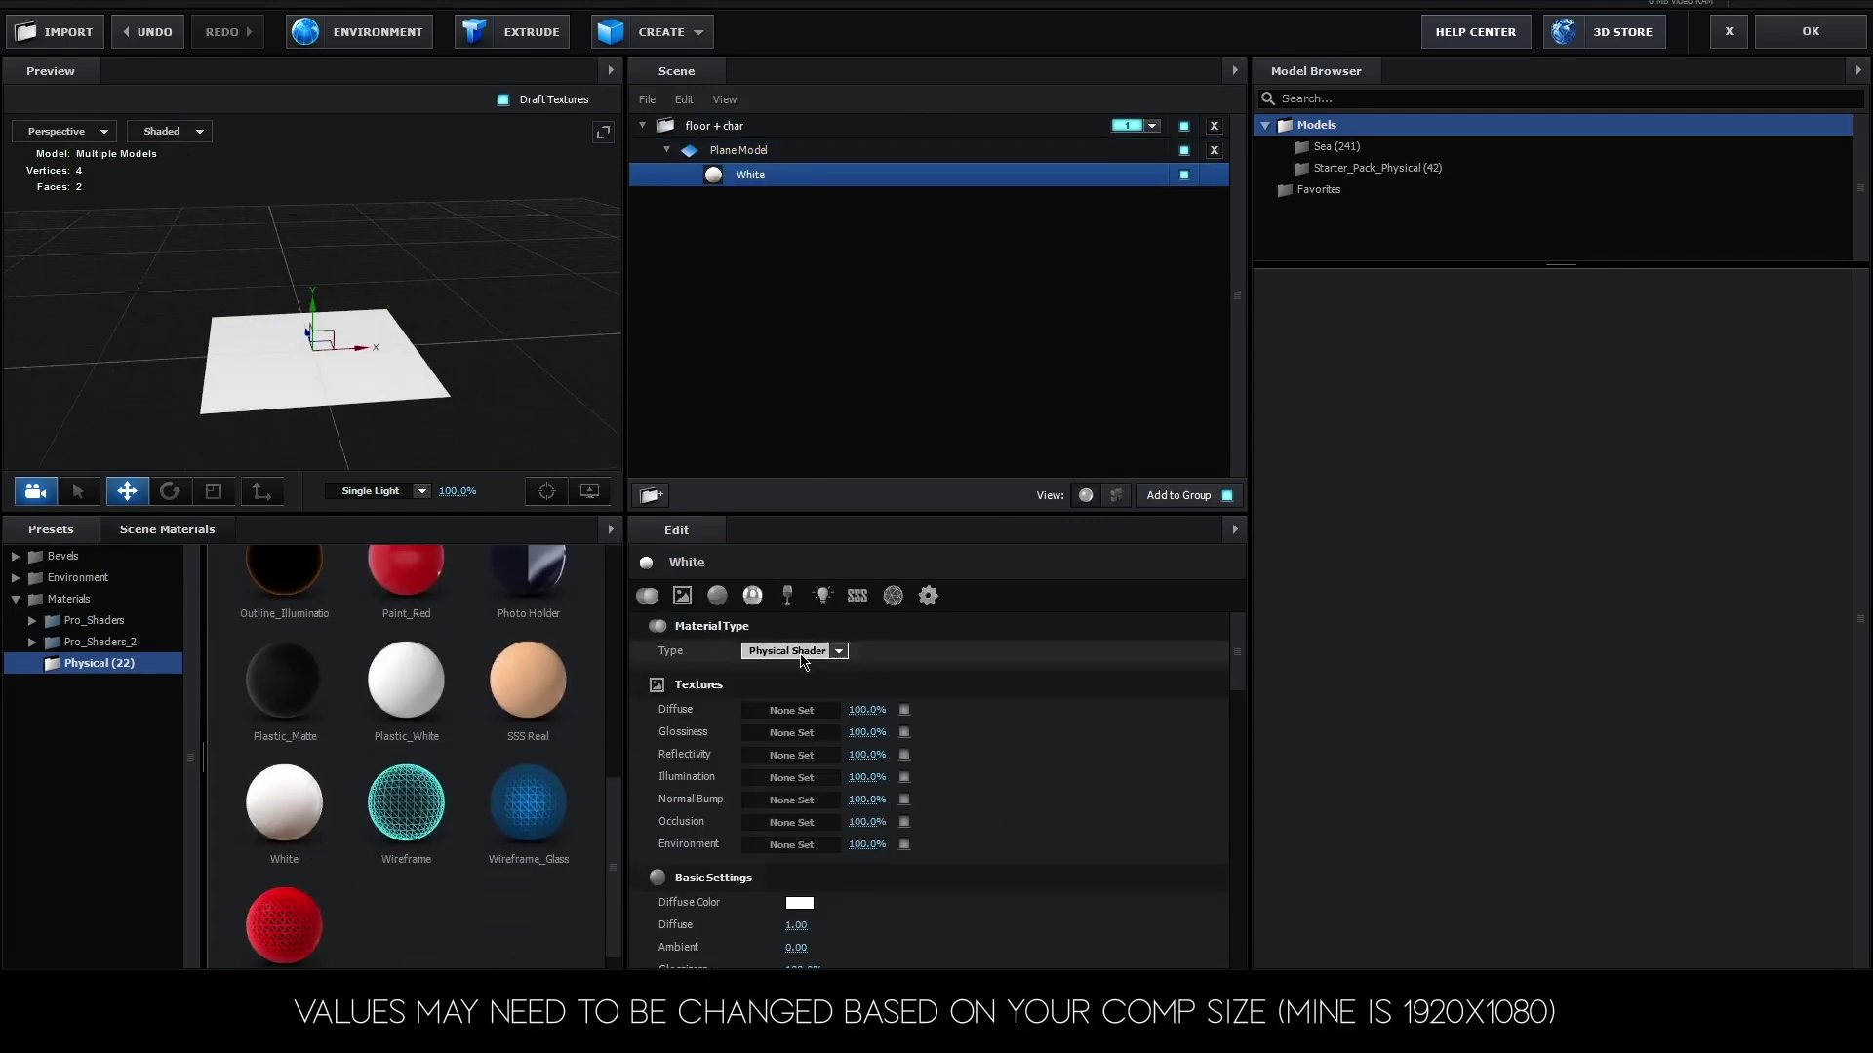
# - Scale the Plane Model up to about 2600% on all axes
pyautogui.click(754, 147)
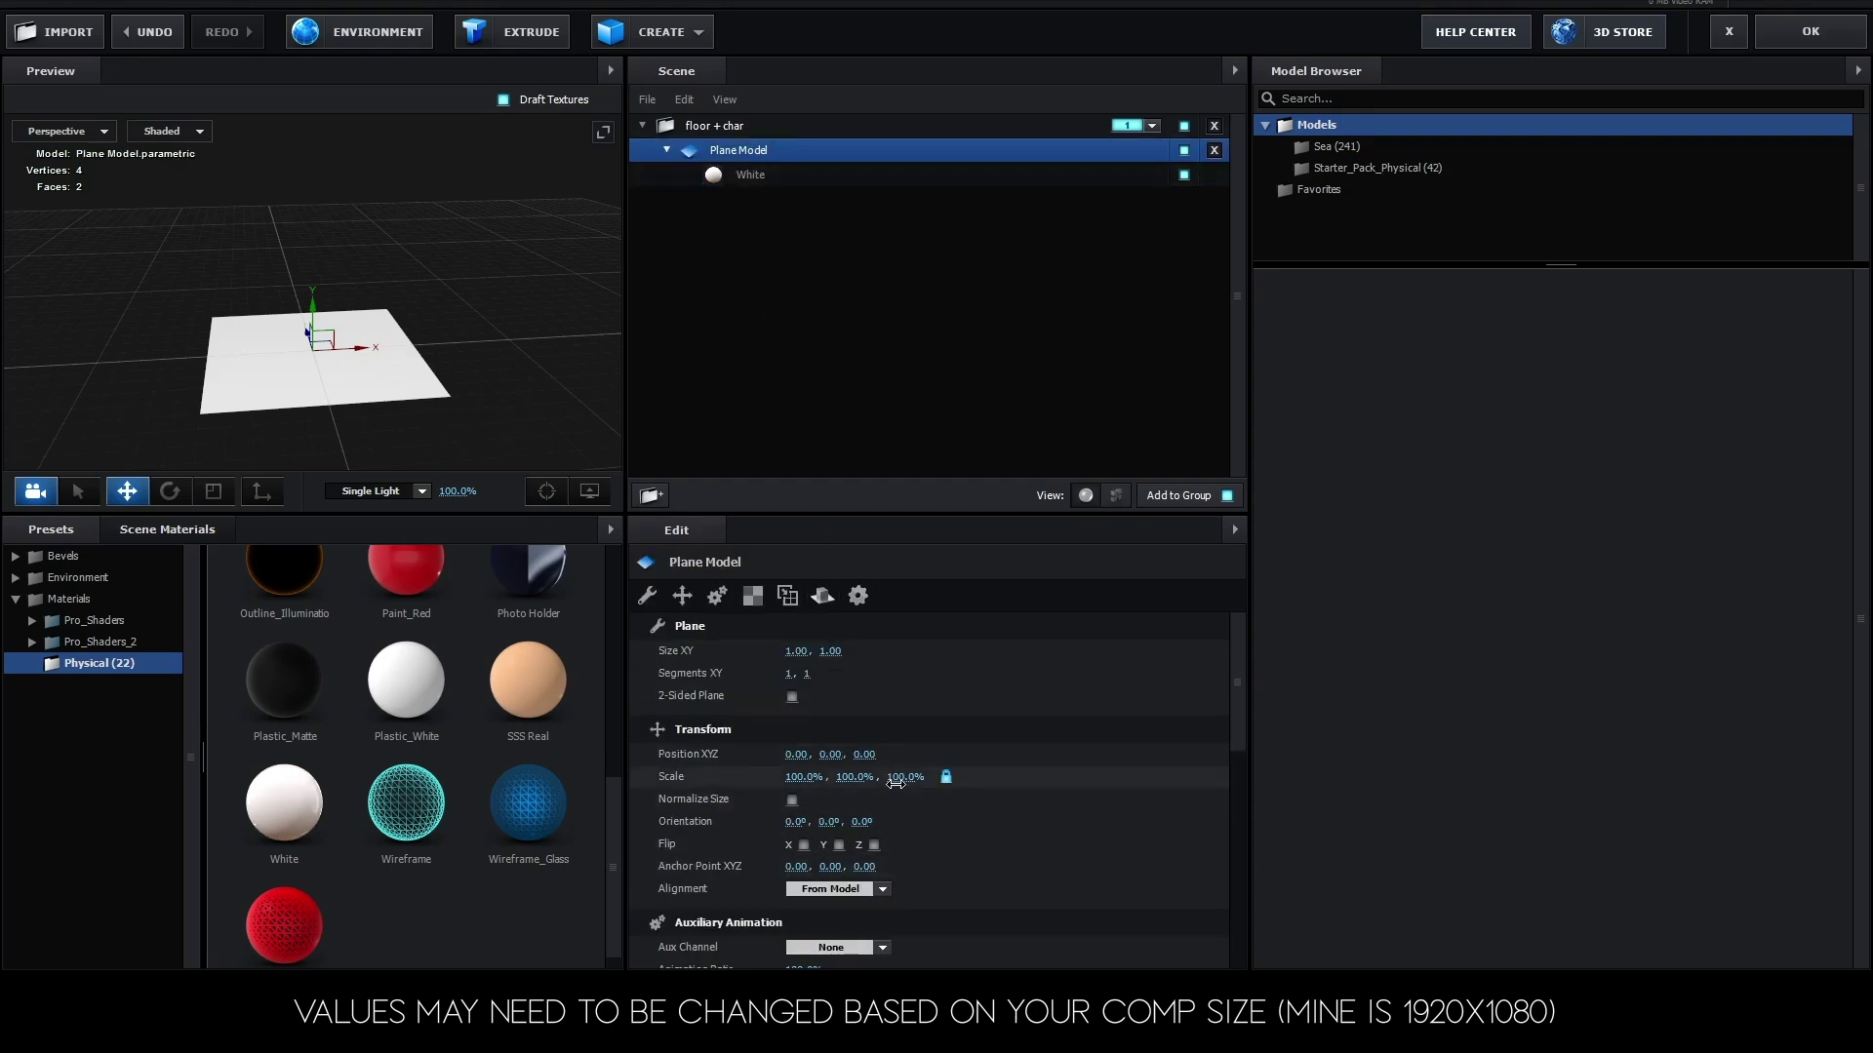
pyautogui.moveTo(802, 776); pyautogui.dragTo(1672, 766)
pyautogui.moveTo(954, 792)
pyautogui.mouseDown()
pyautogui.moveTo(1026, 802)
pyautogui.moveTo(914, 772)
pyautogui.moveTo(1859, 793)
pyautogui.mouseUp()
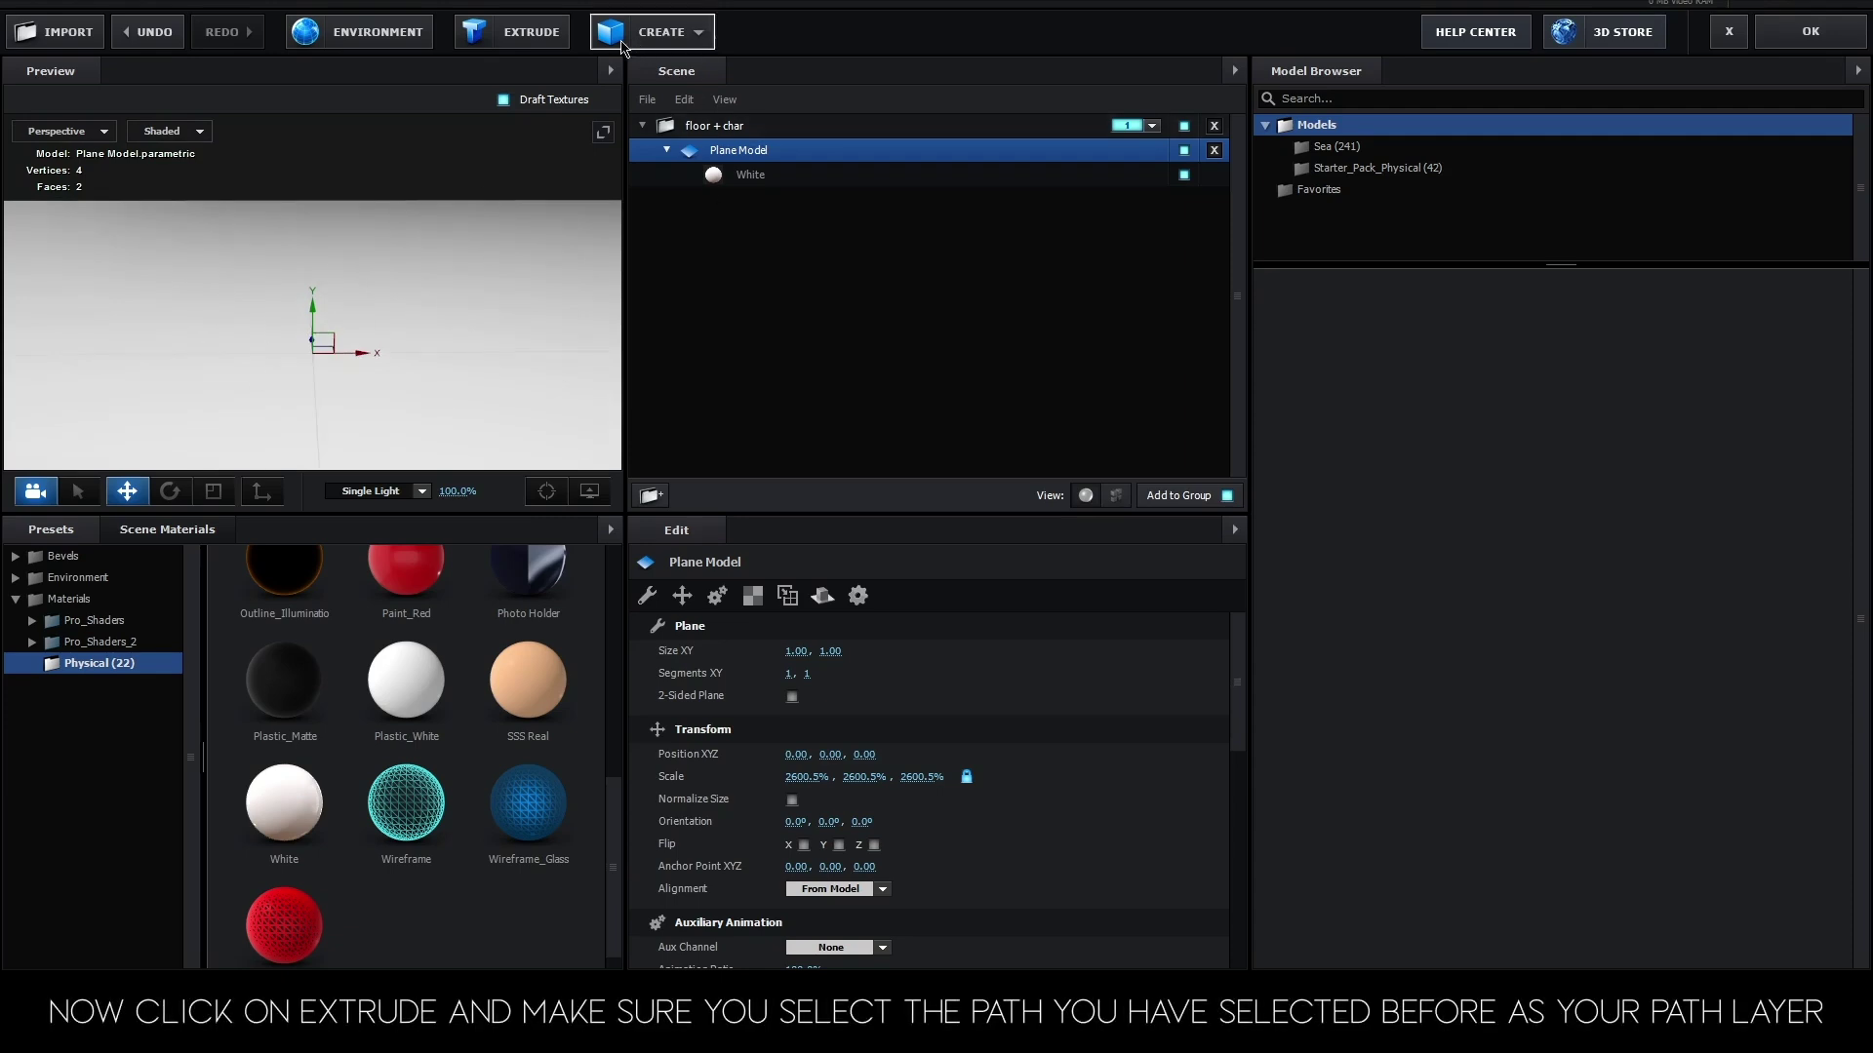
# - Add an Extrusion Model using Custom Path 1 as its source
pyautogui.click(484, 39)
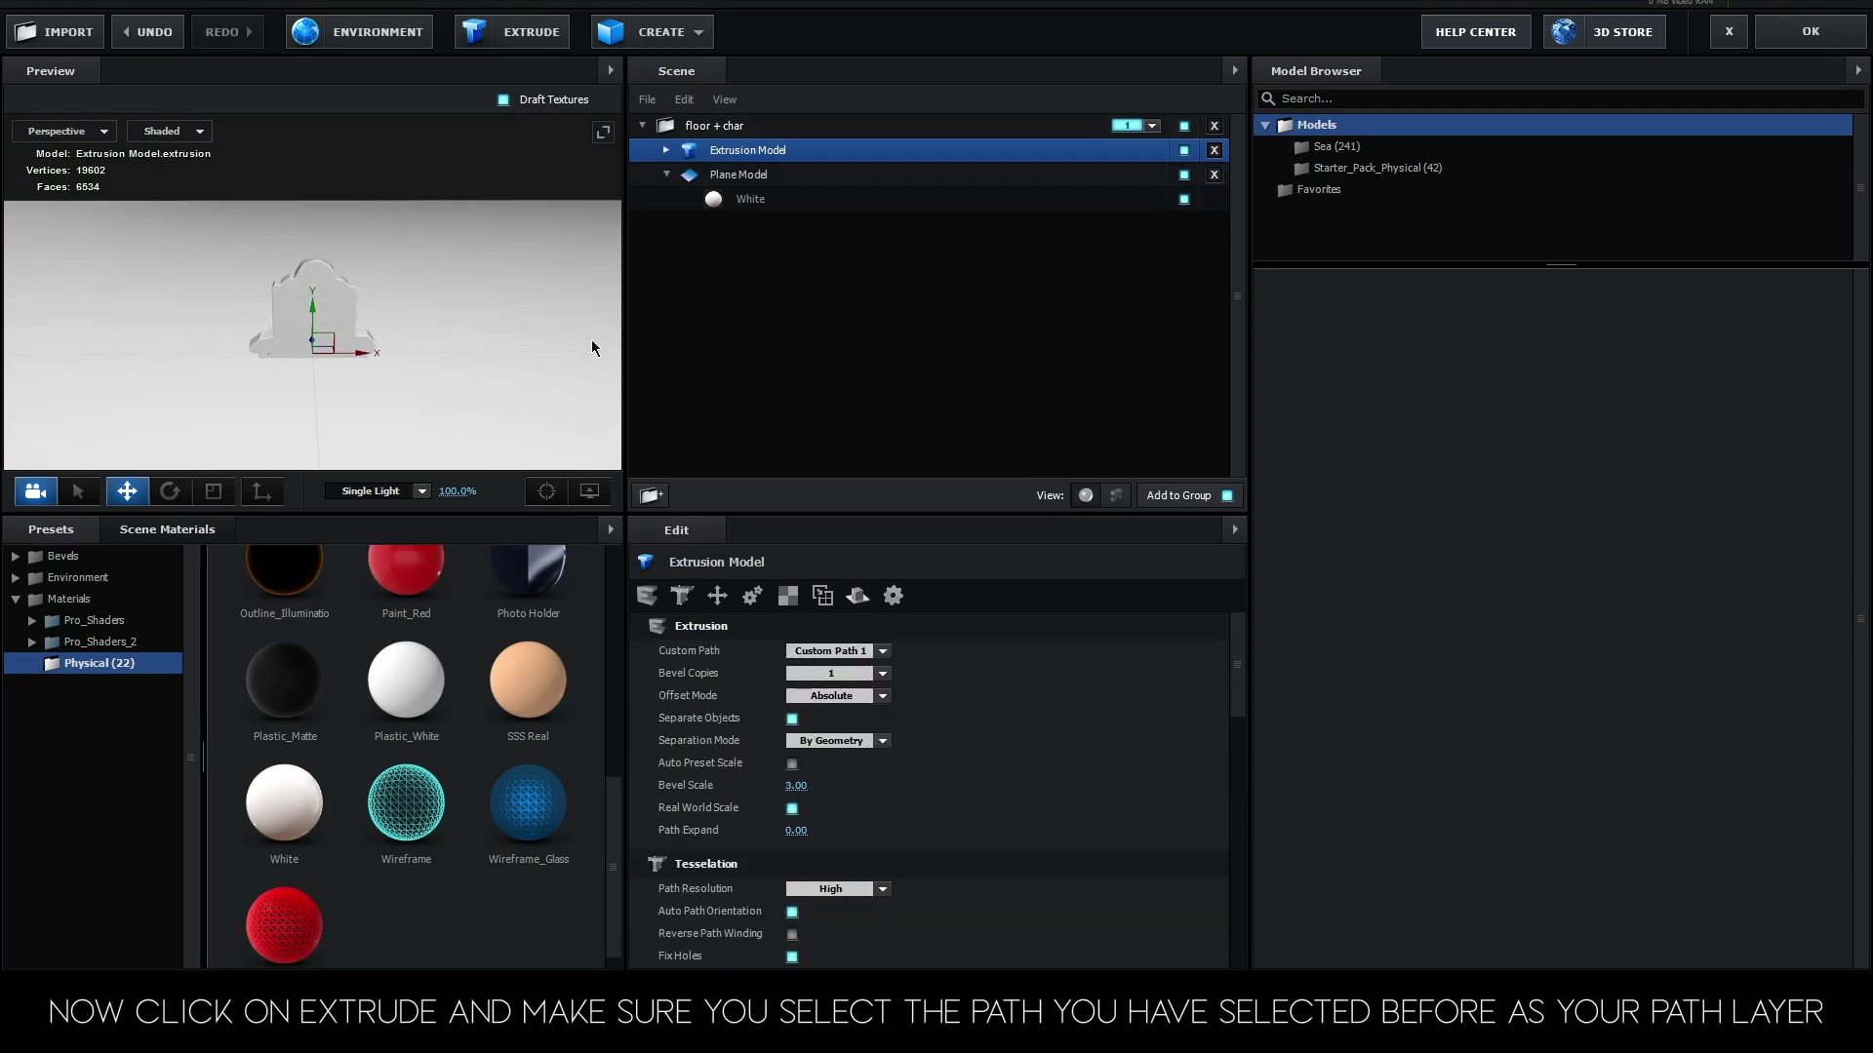
pyautogui.click(831, 652)
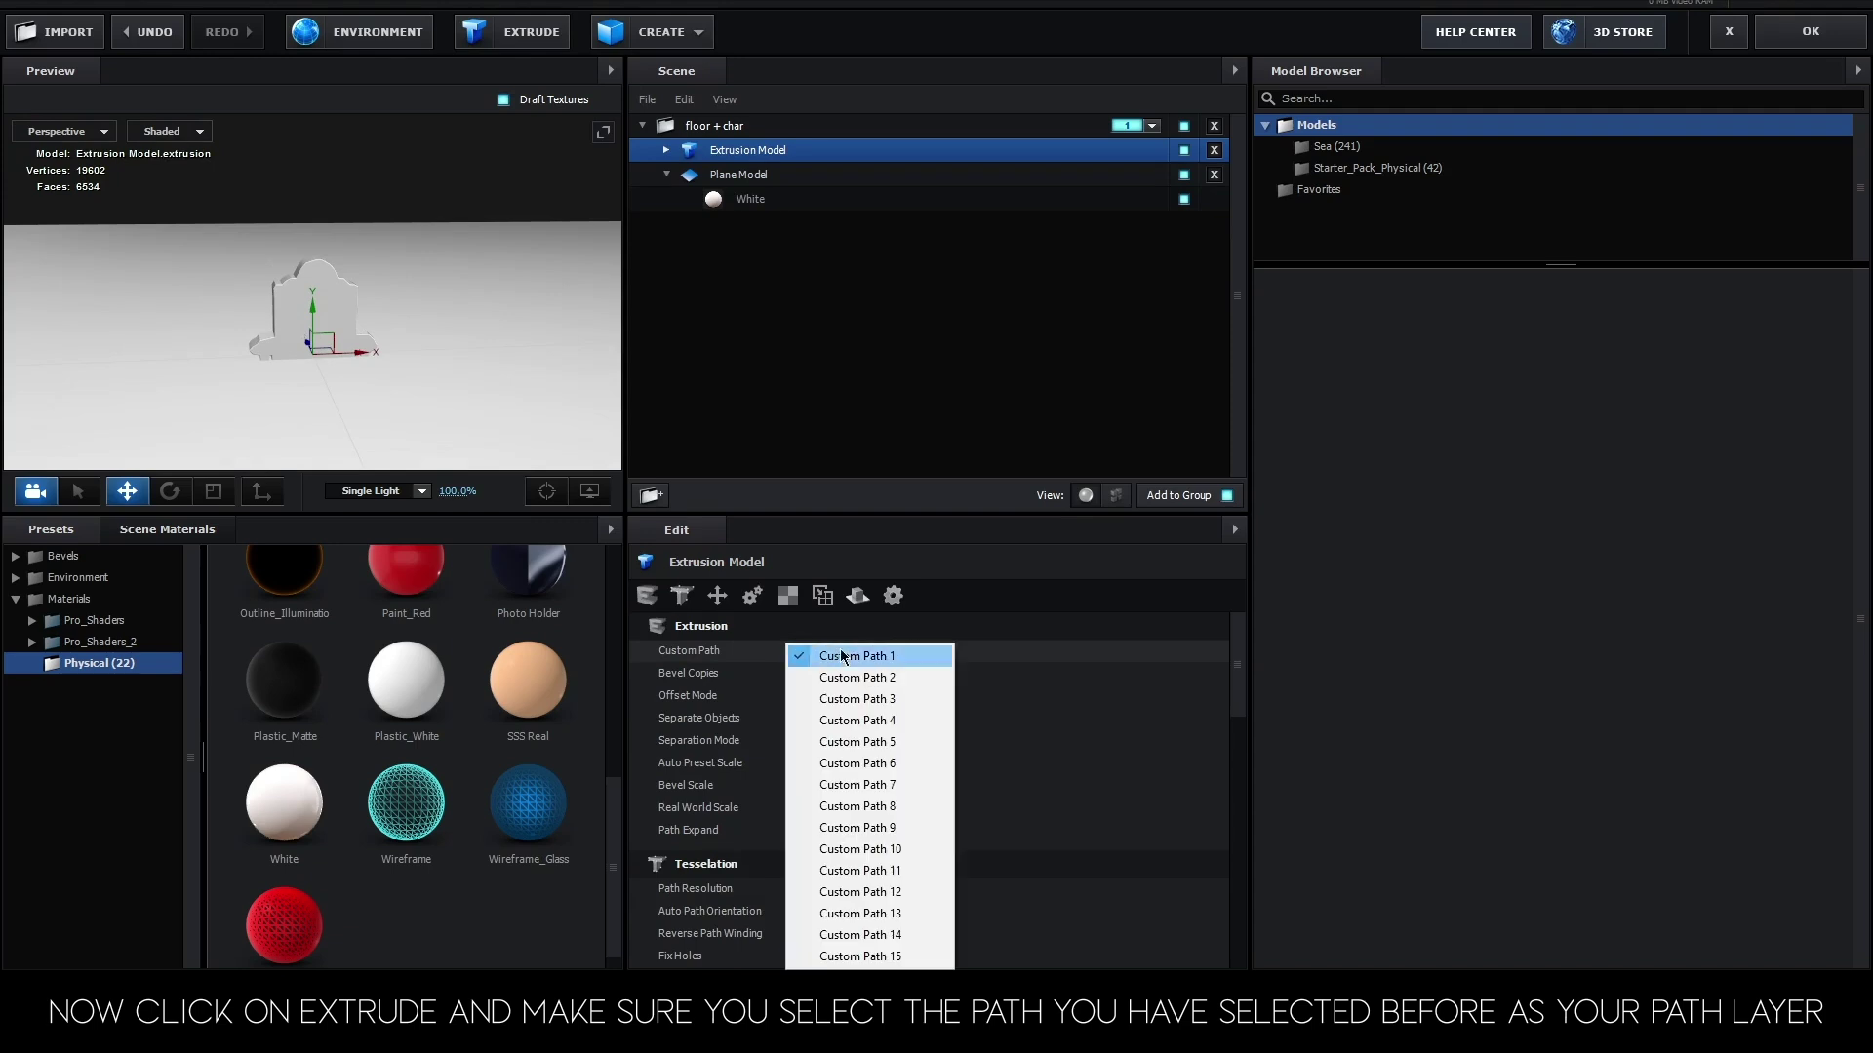
pyautogui.click(896, 669)
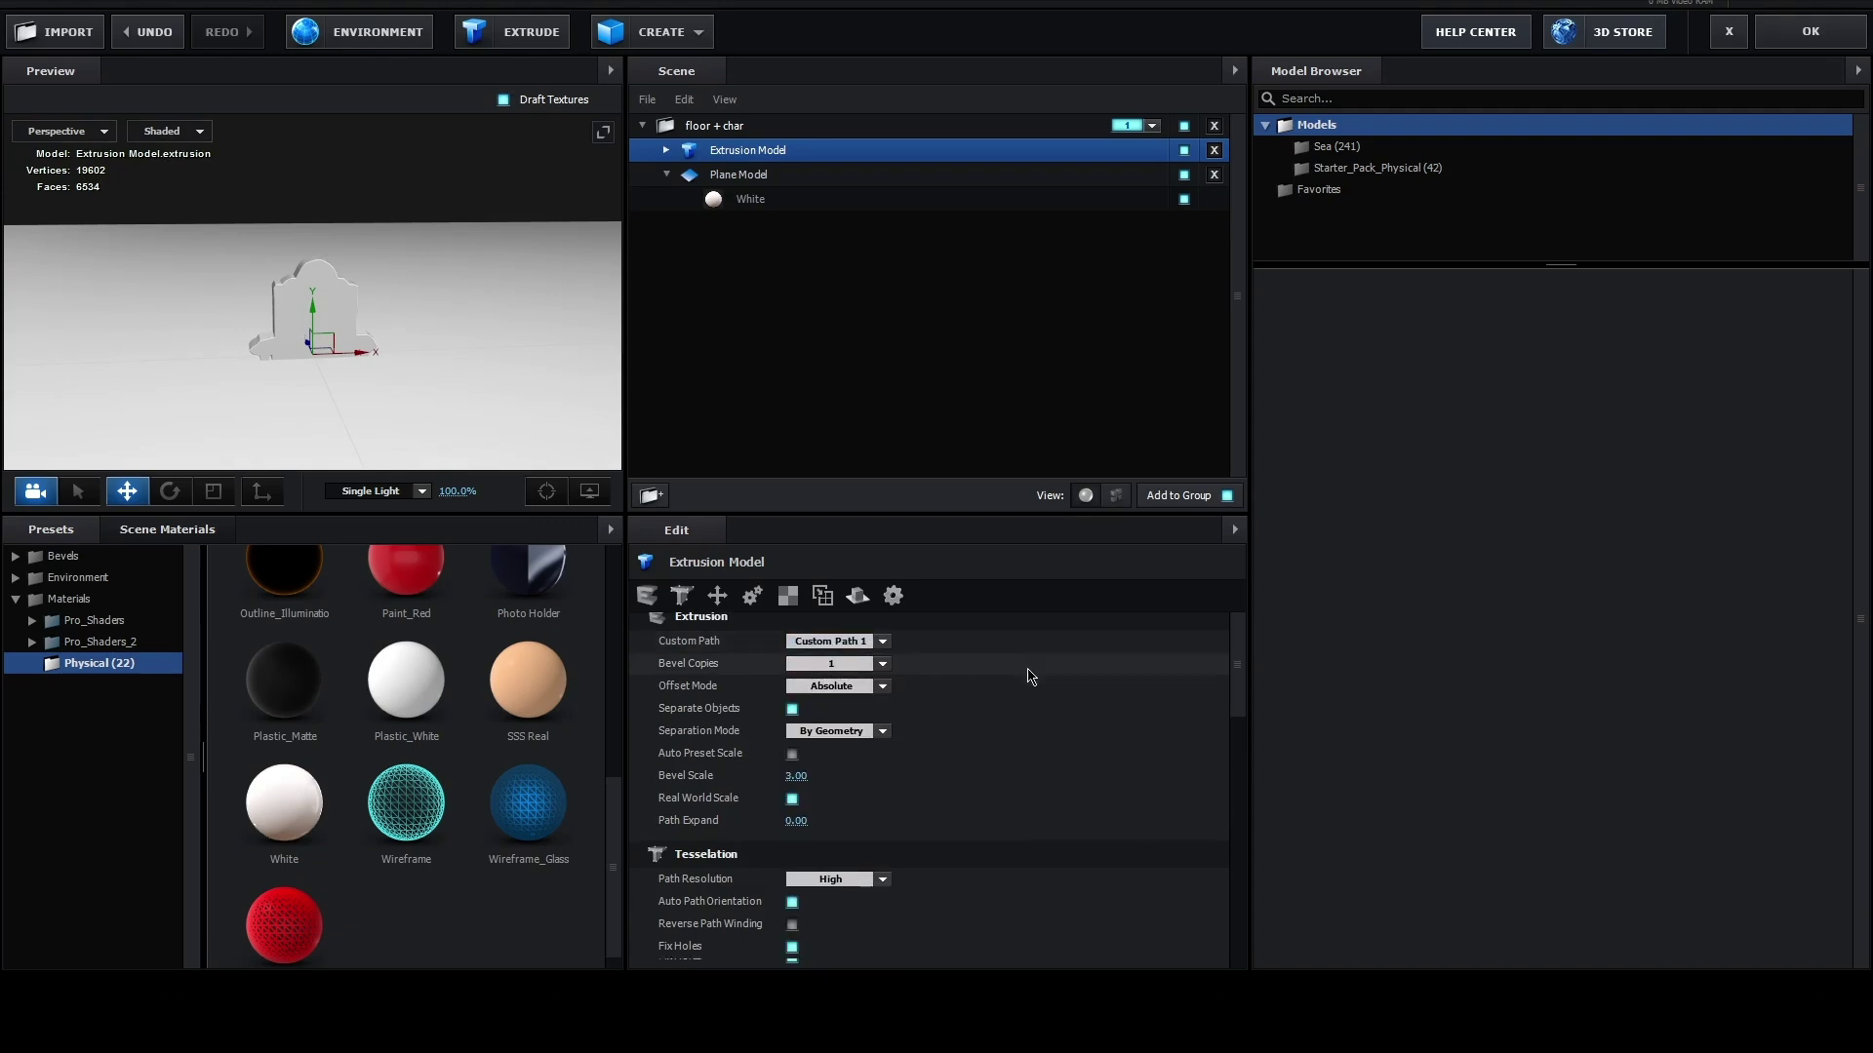
# - Raise the extrusion to Position Y 0.46 so the character stands on the floor
pyautogui.scroll(-5, 927, 741)
pyautogui.scroll(-3, 896, 763)
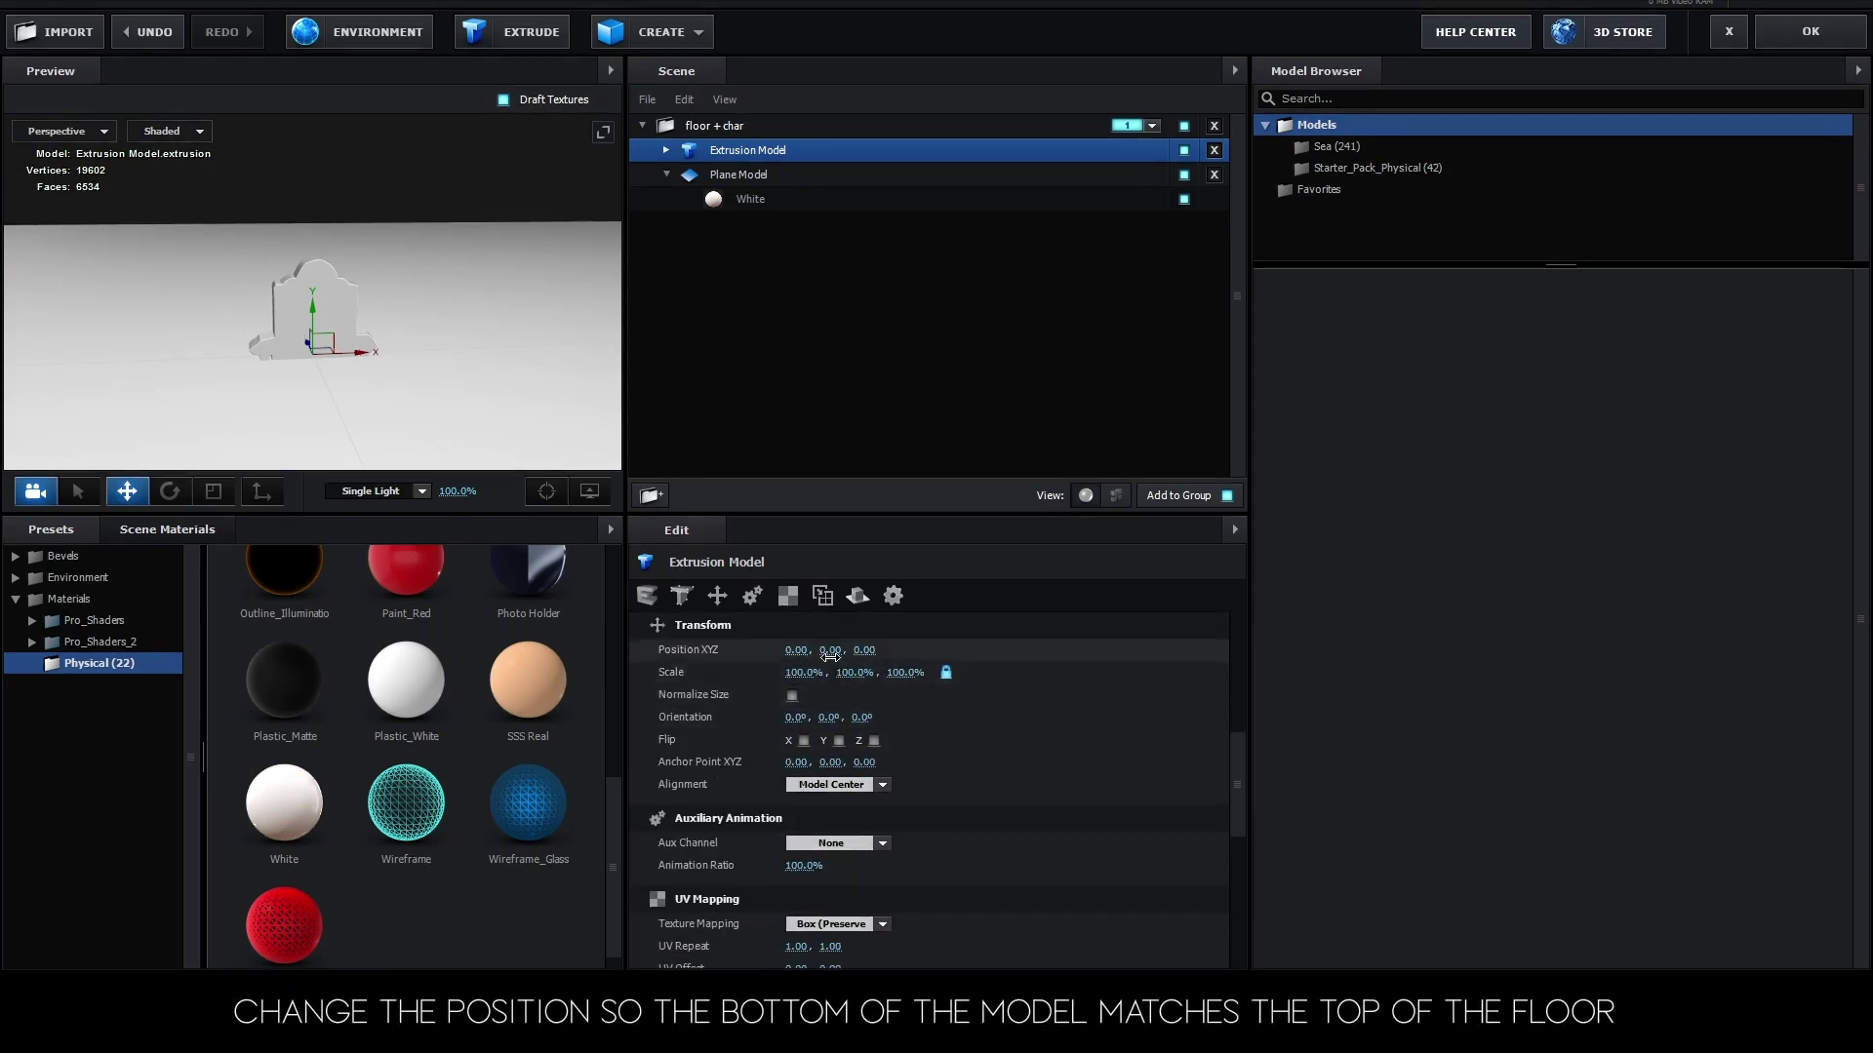
pyautogui.moveTo(830, 650); pyautogui.dragTo(863, 648)
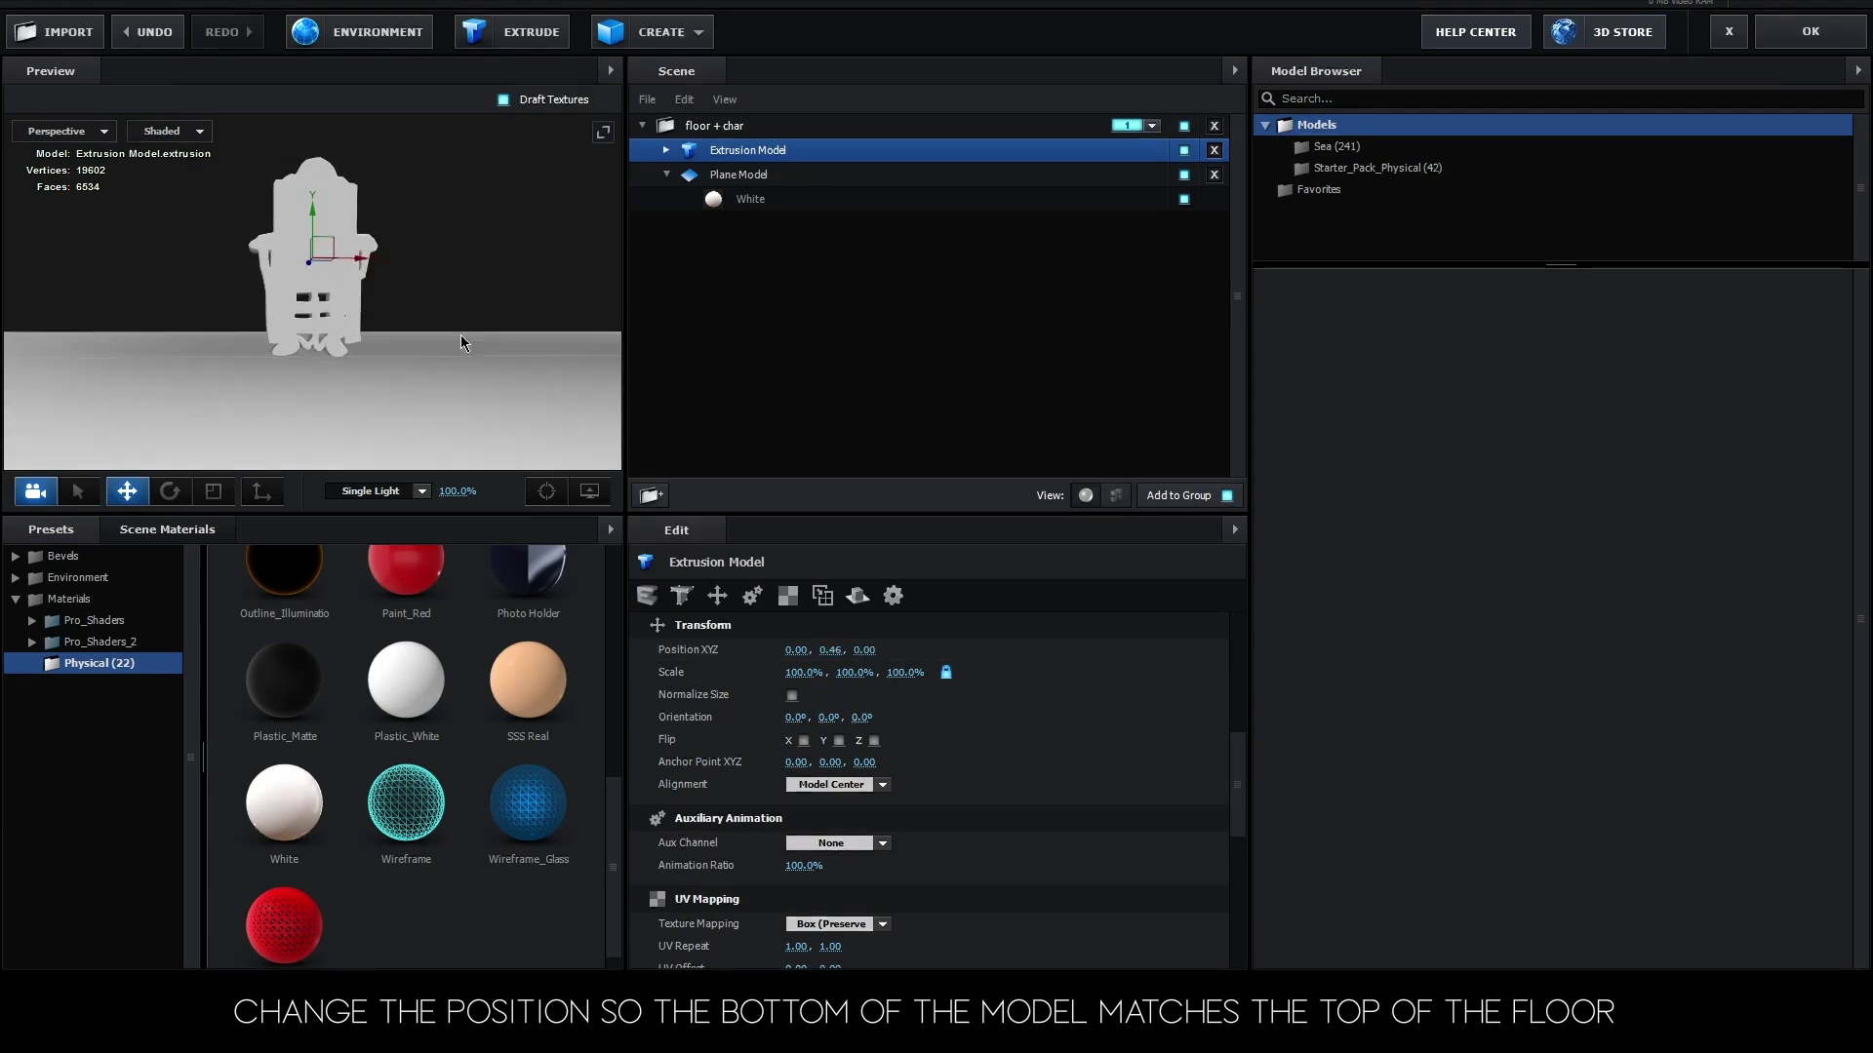
pyautogui.scroll(2, 379, 396)
pyautogui.scroll(2, 417, 400)
pyautogui.scroll(2, 459, 449)
pyautogui.moveTo(459, 448); pyautogui.dragTo(456, 405)
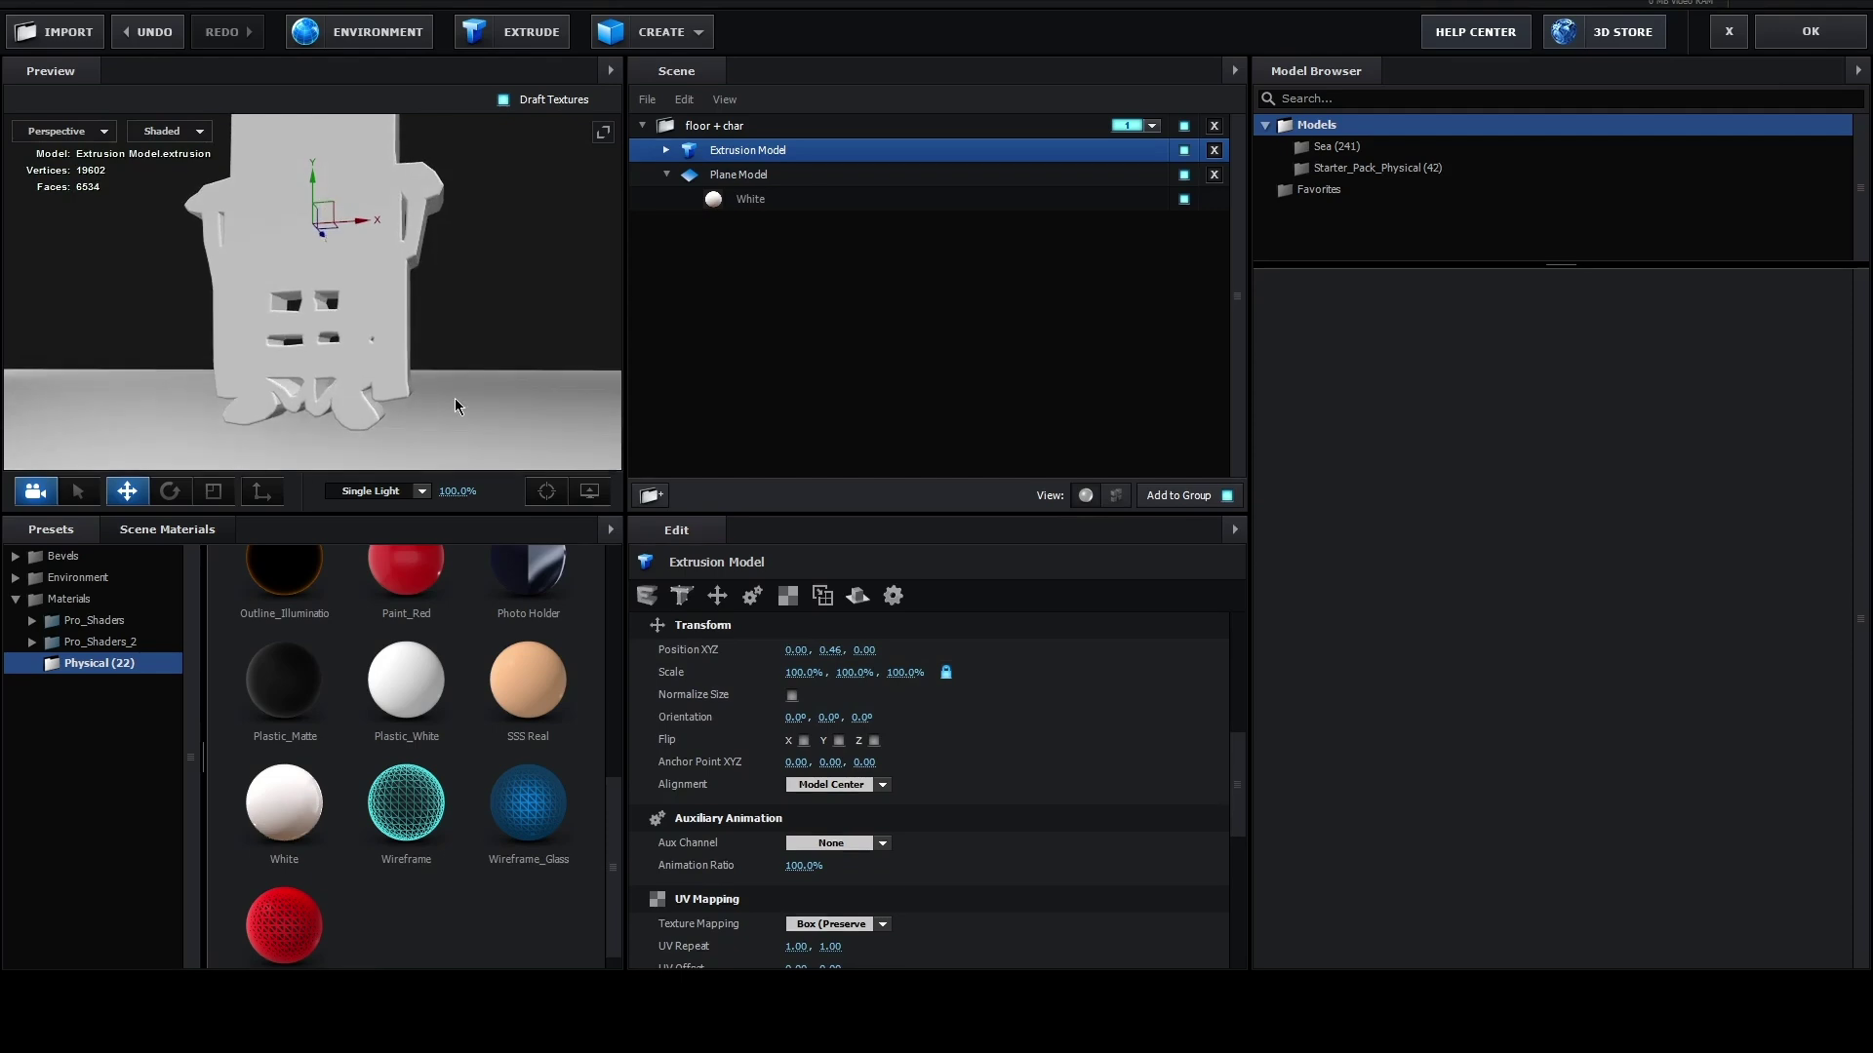
# - Switch the extrusion's texture mapping to UV
pyautogui.scroll(-3, 960, 727)
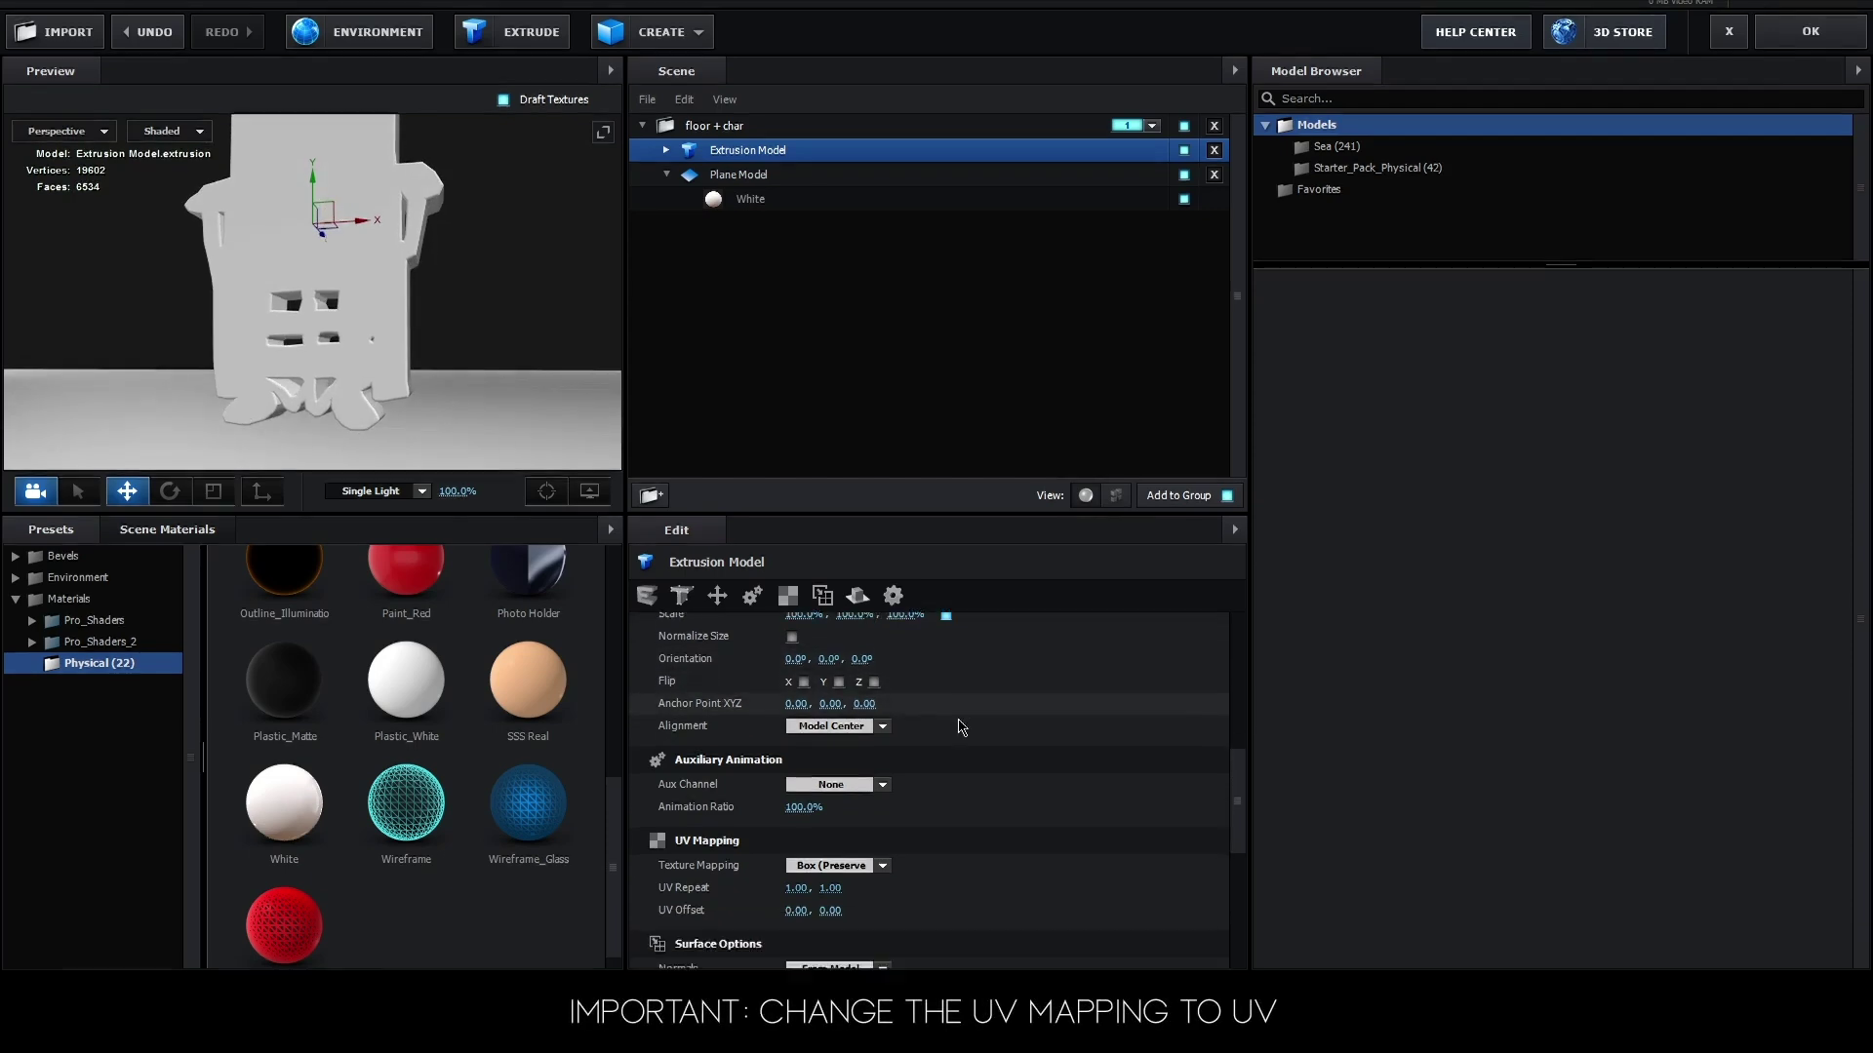
pyautogui.scroll(-3, 961, 727)
pyautogui.click(849, 651)
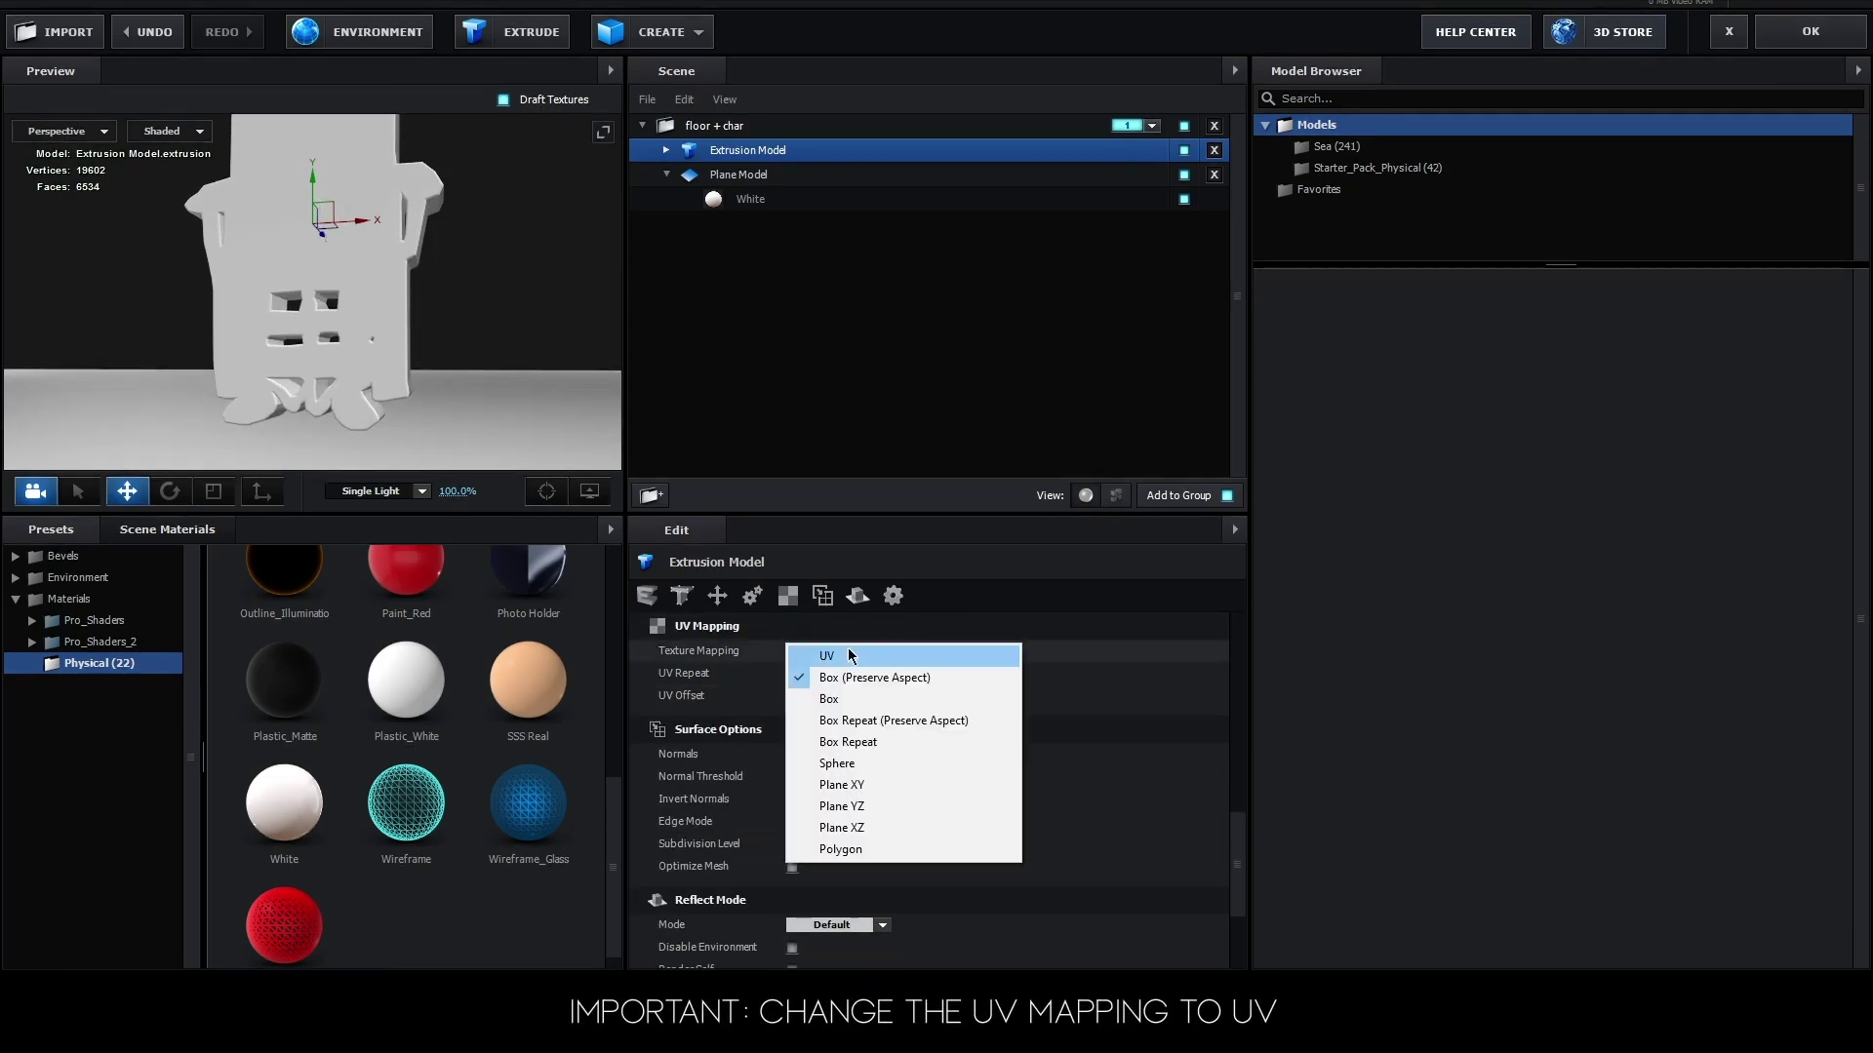
pyautogui.click(892, 662)
# - Set the Bevel 1 material's diffuse texture to Custom Layer 1
pyautogui.scroll(-4, 986, 735)
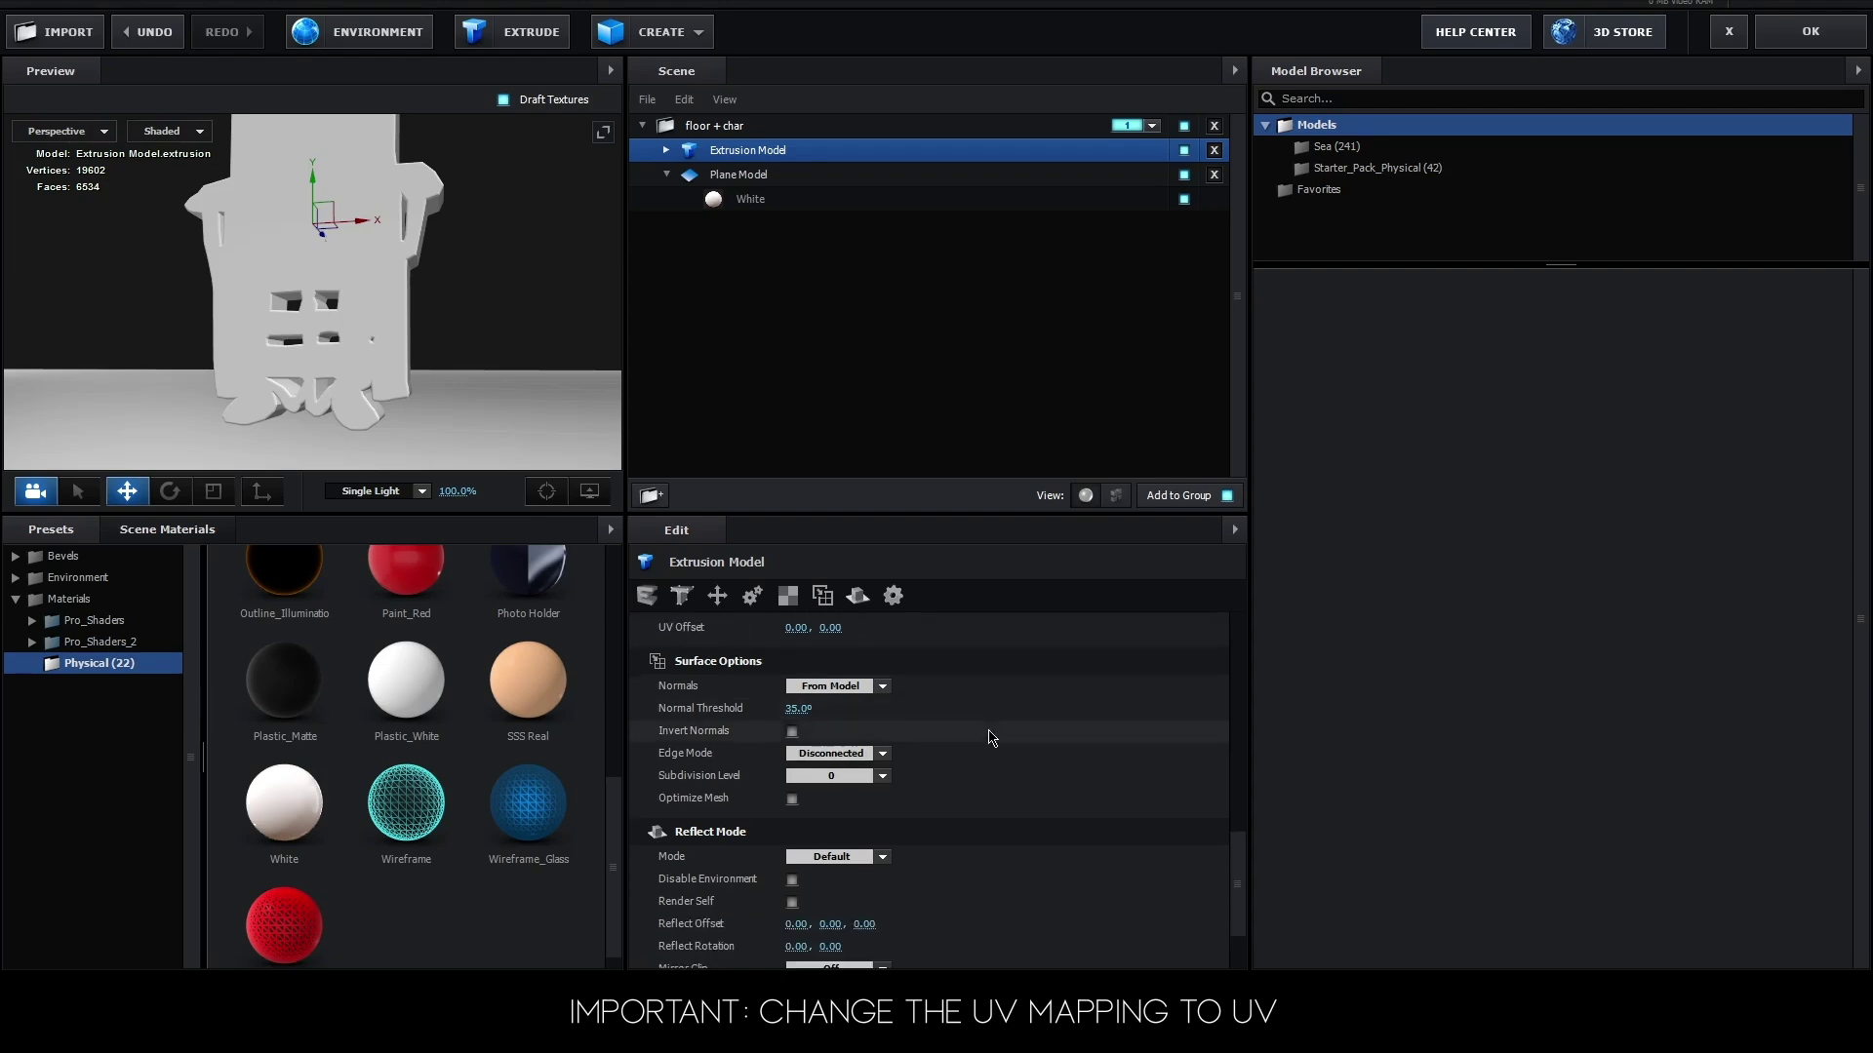
pyautogui.scroll(4, 986, 734)
pyautogui.scroll(3, 986, 734)
pyautogui.scroll(3, 986, 733)
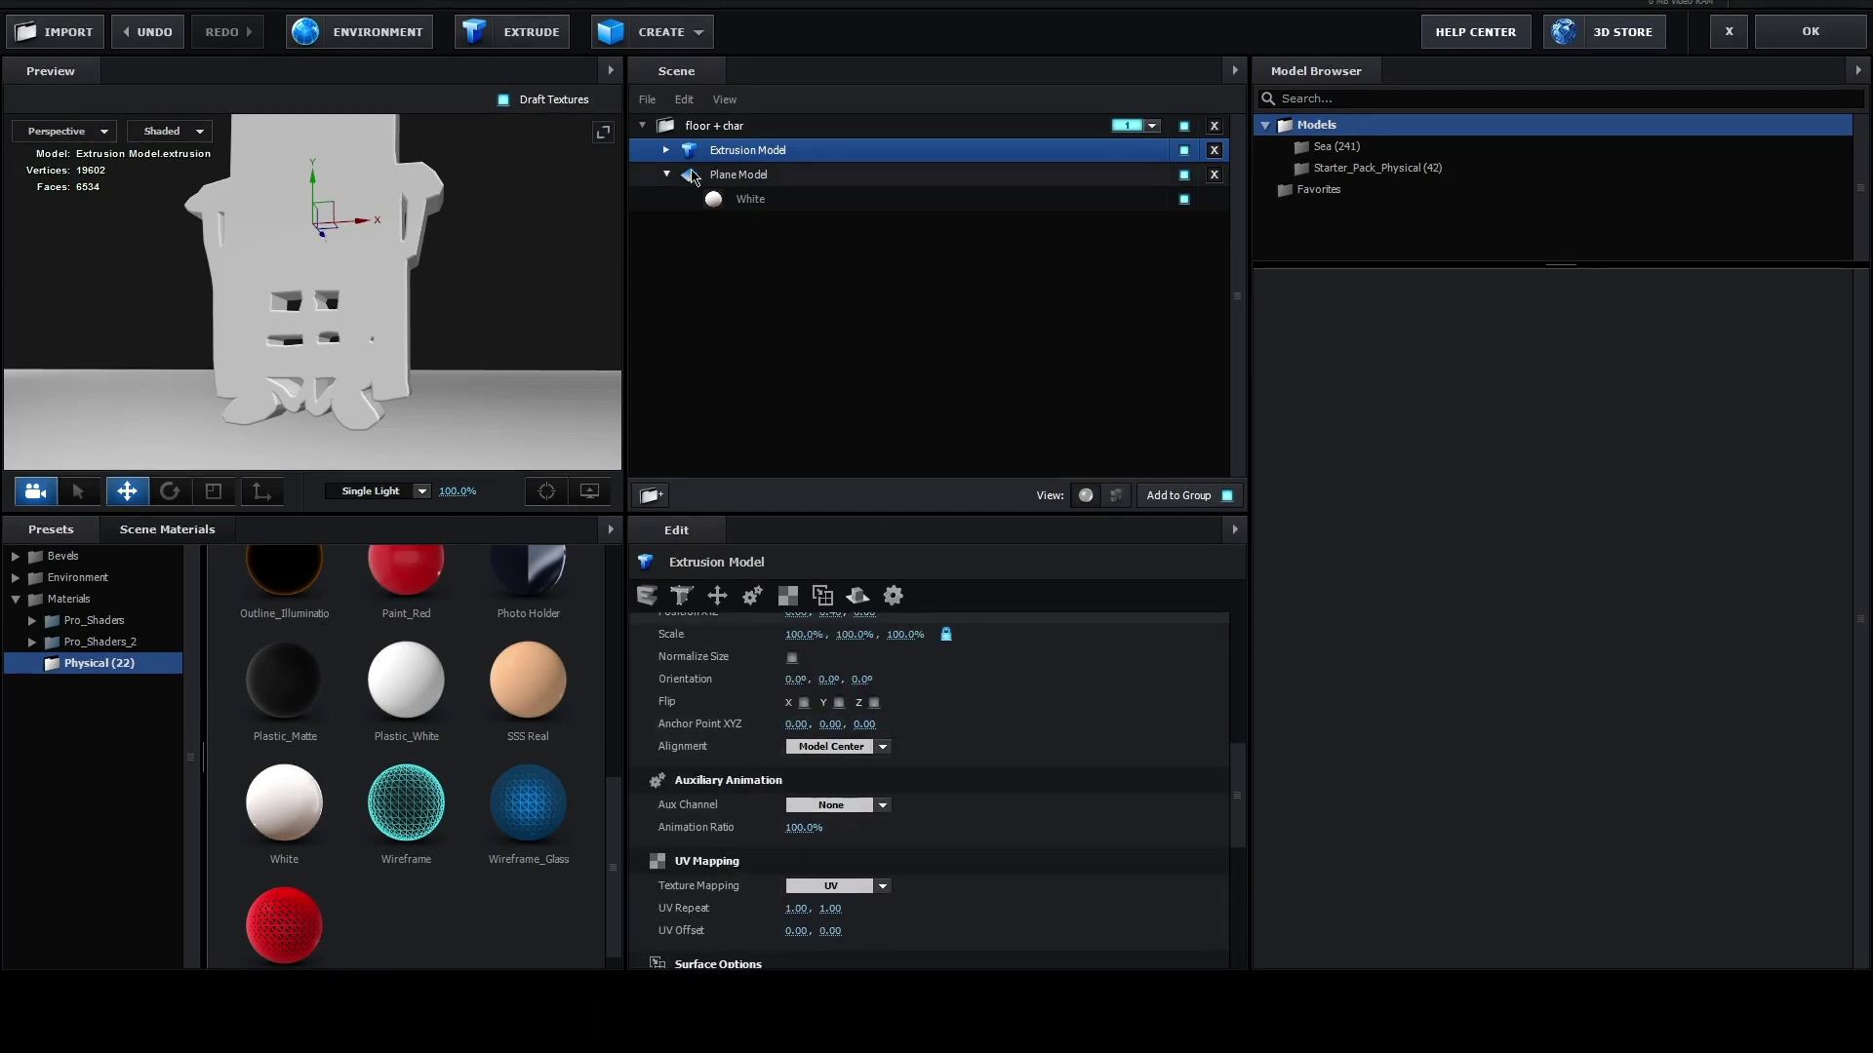
pyautogui.click(666, 150)
pyautogui.click(753, 175)
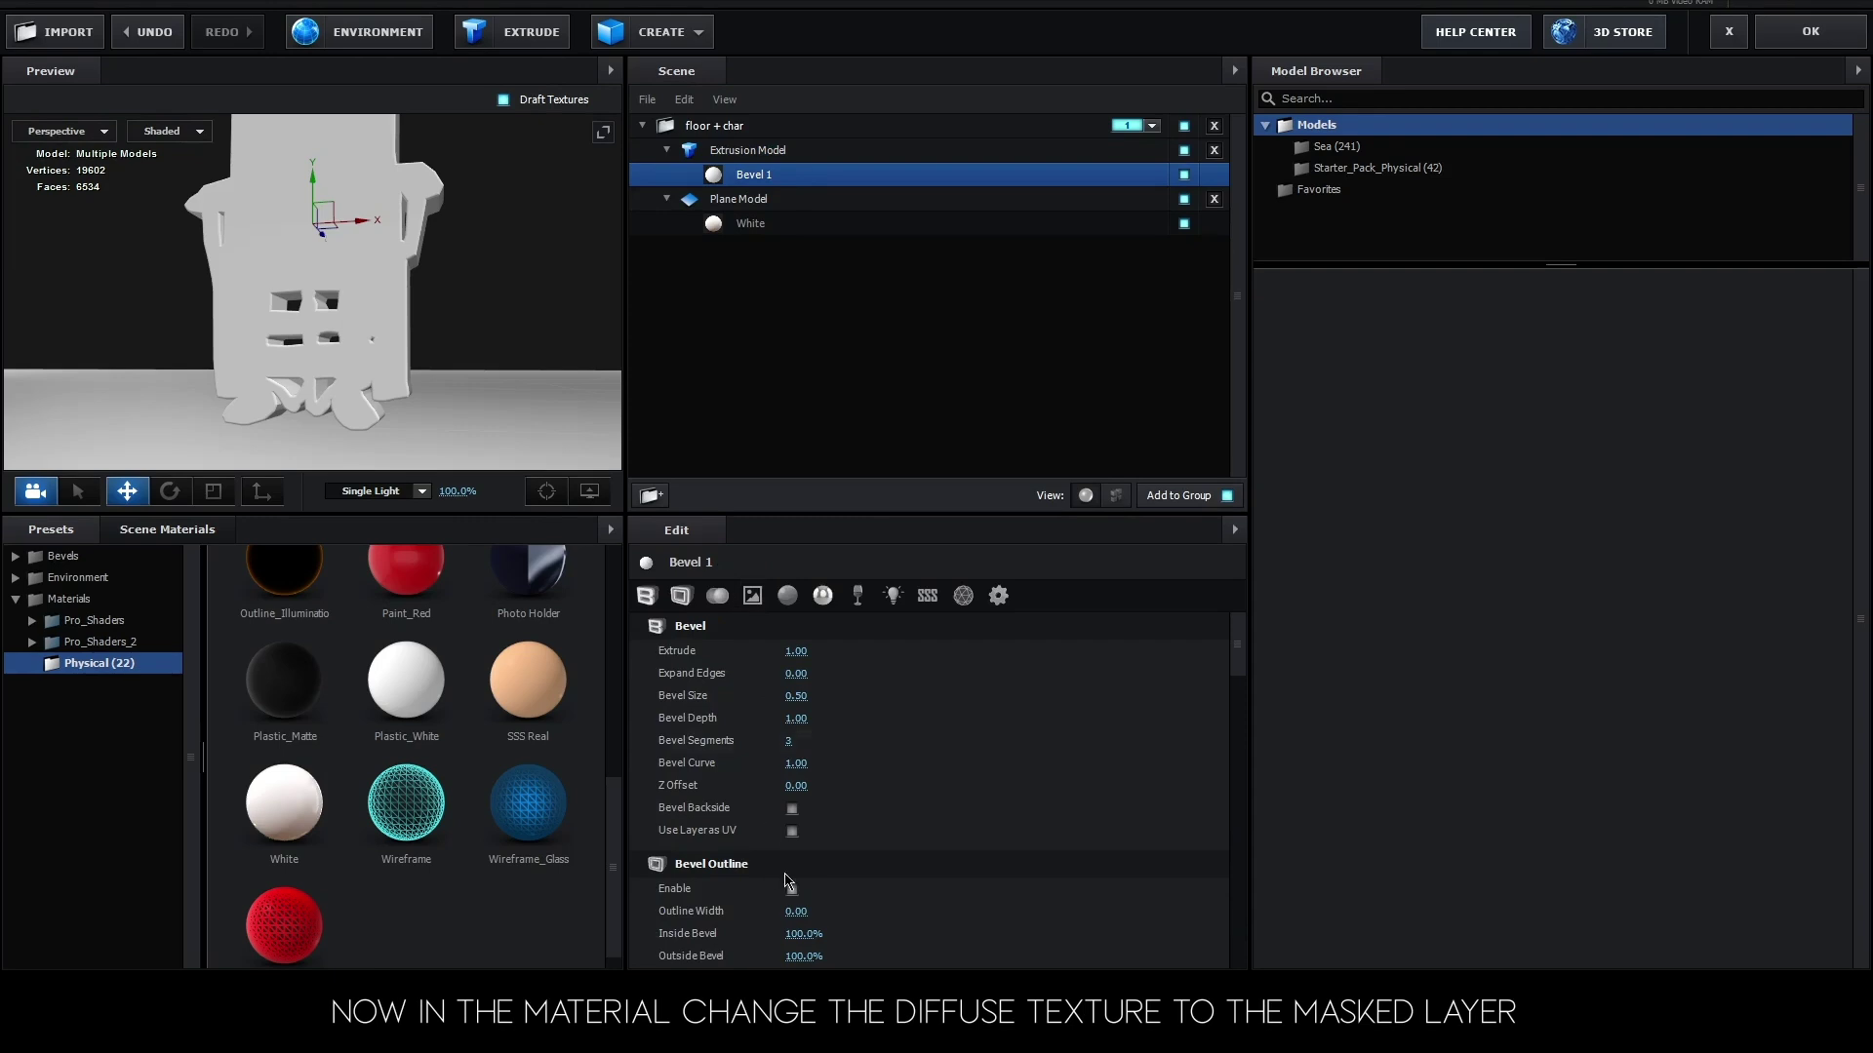
pyautogui.scroll(-5, 798, 826)
pyautogui.scroll(-3, 798, 826)
pyautogui.scroll(-3, 849, 780)
pyautogui.scroll(-1, 825, 673)
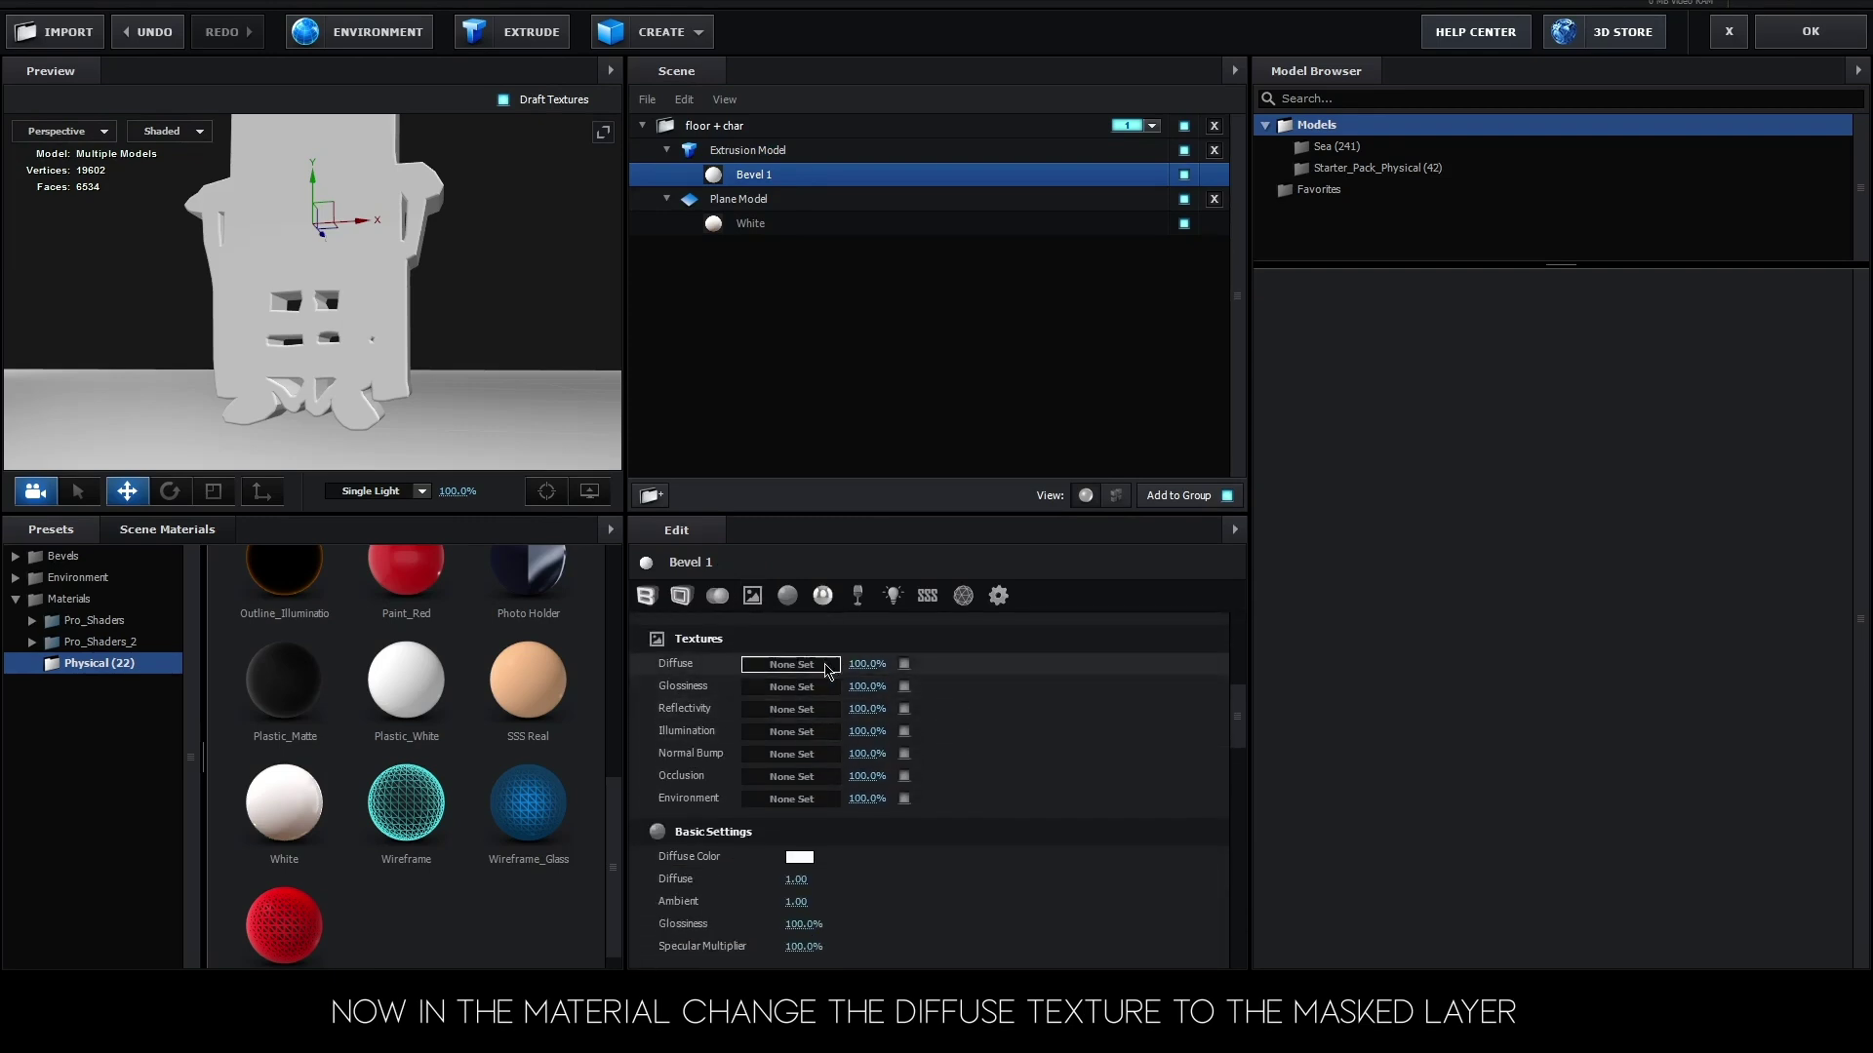
pyautogui.click(809, 668)
pyautogui.click(785, 547)
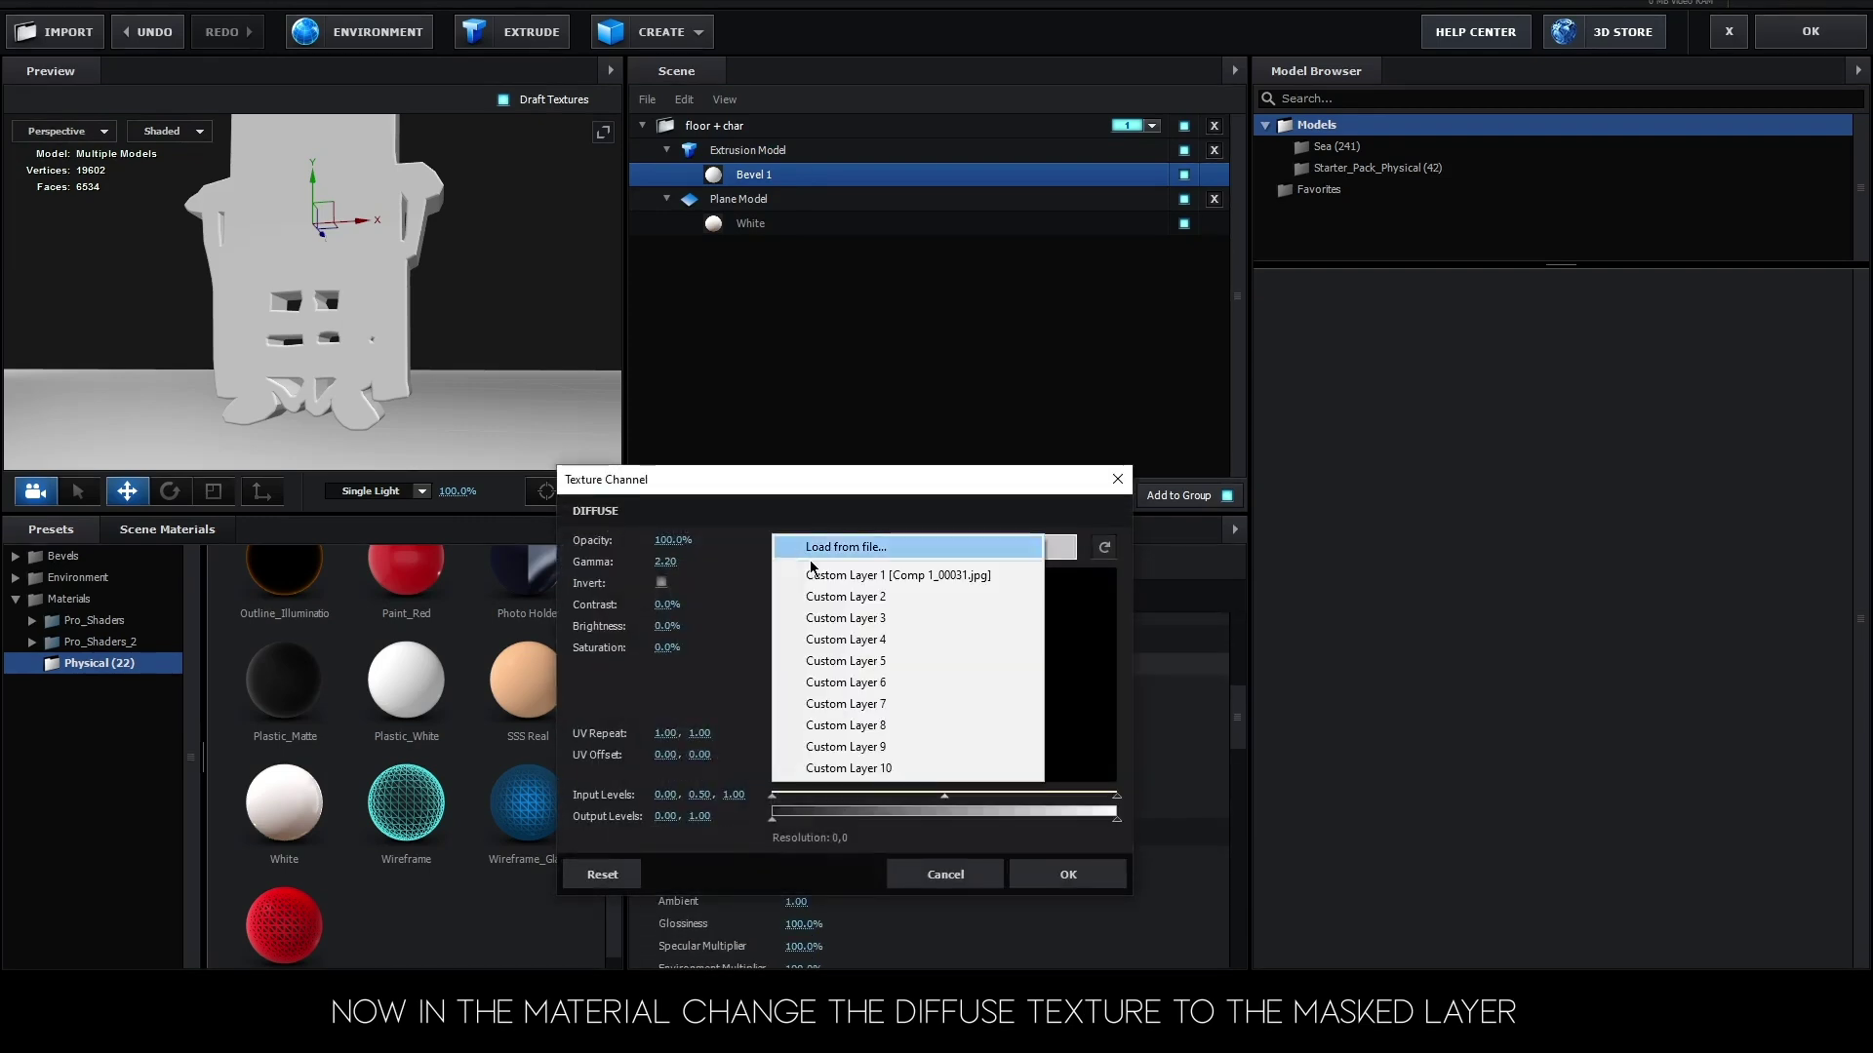
pyautogui.click(847, 576)
pyautogui.click(846, 576)
pyautogui.click(1053, 880)
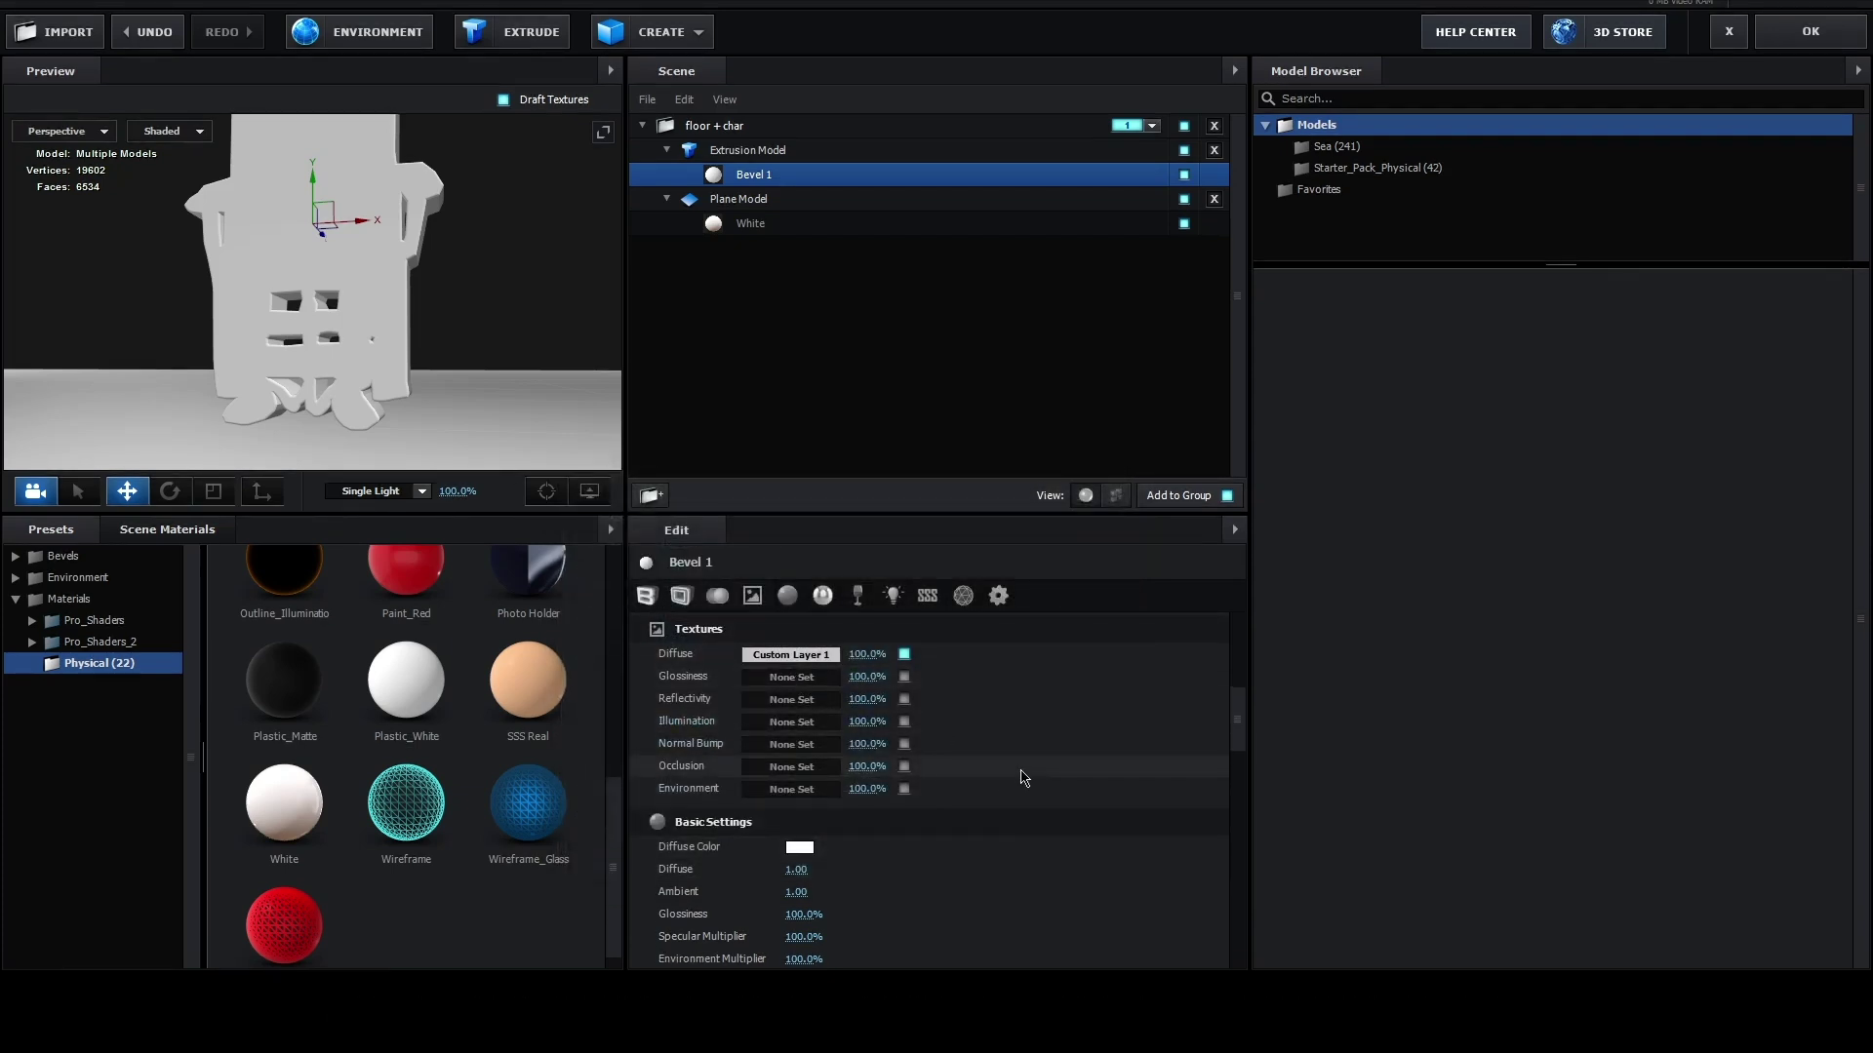
pyautogui.scroll(-3, 1023, 779)
pyautogui.scroll(-3, 1020, 776)
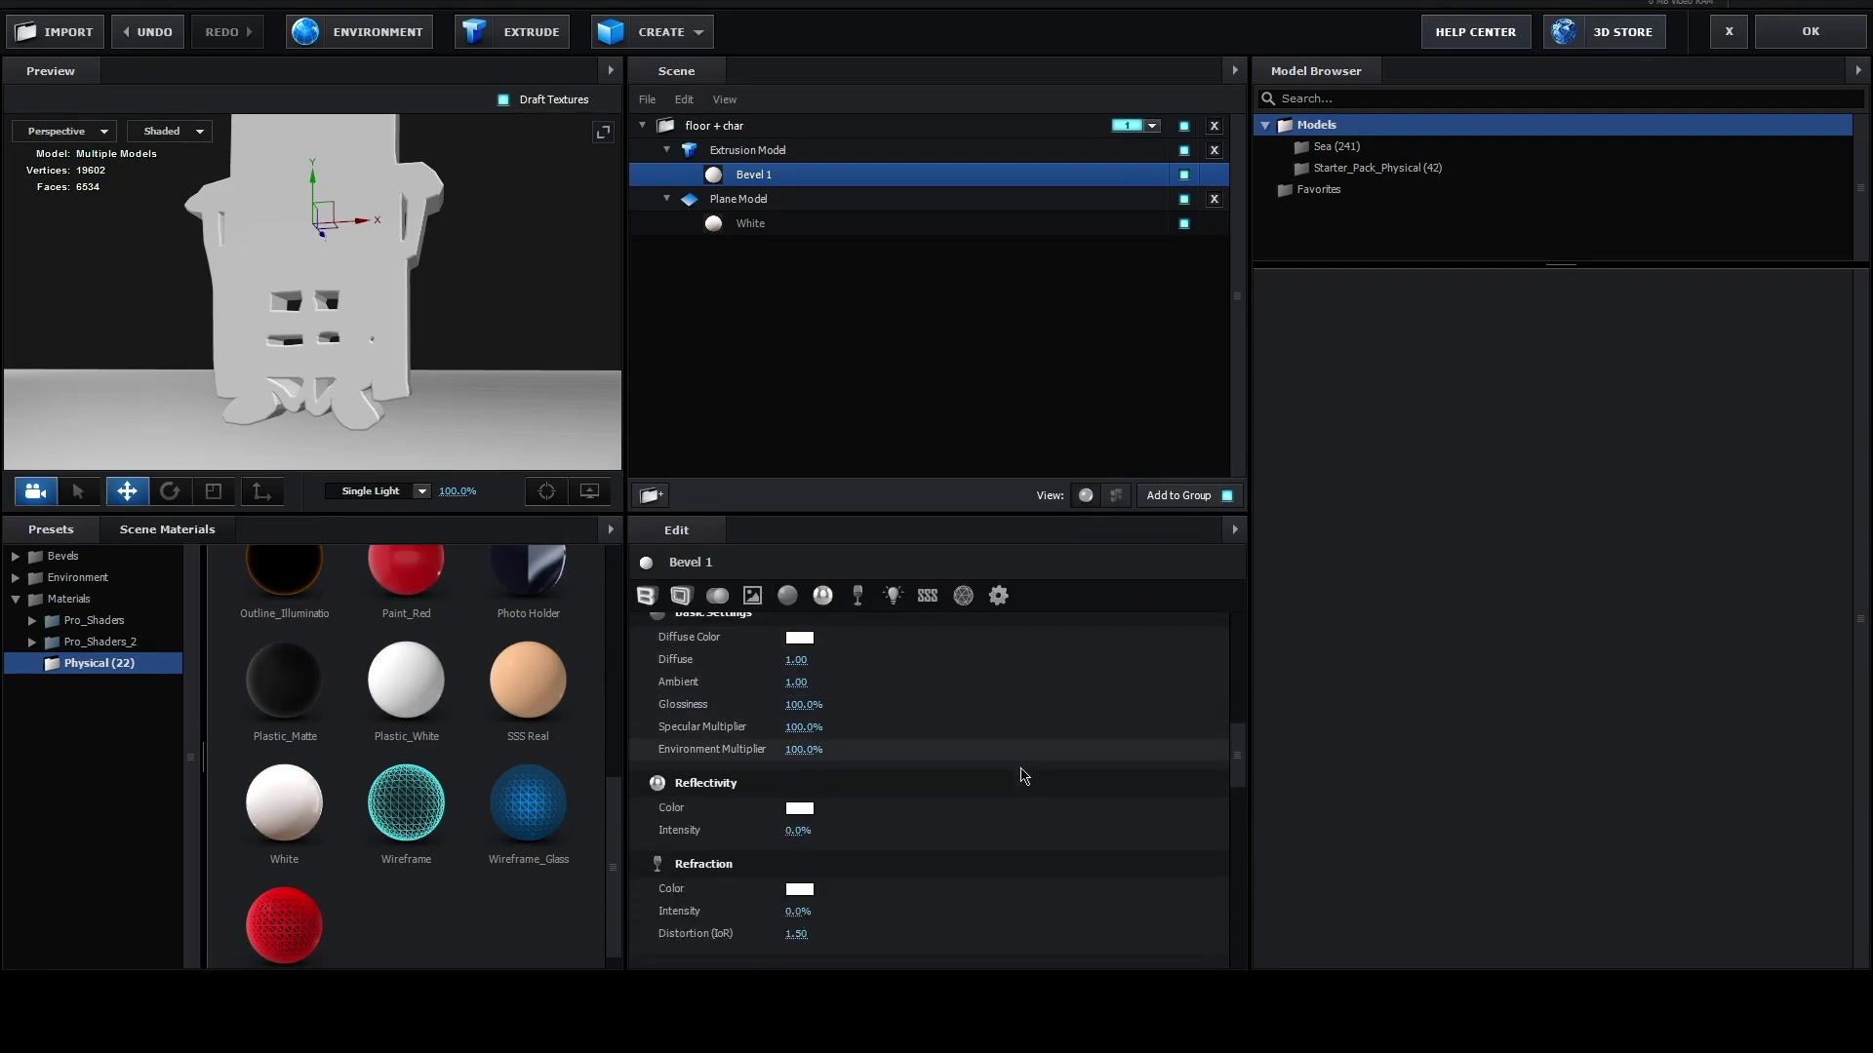
# - Set the Plane Model's reflect mode to Mirror Surface and orbit to check the reflection
pyautogui.click(731, 200)
pyautogui.scroll(-4, 1073, 852)
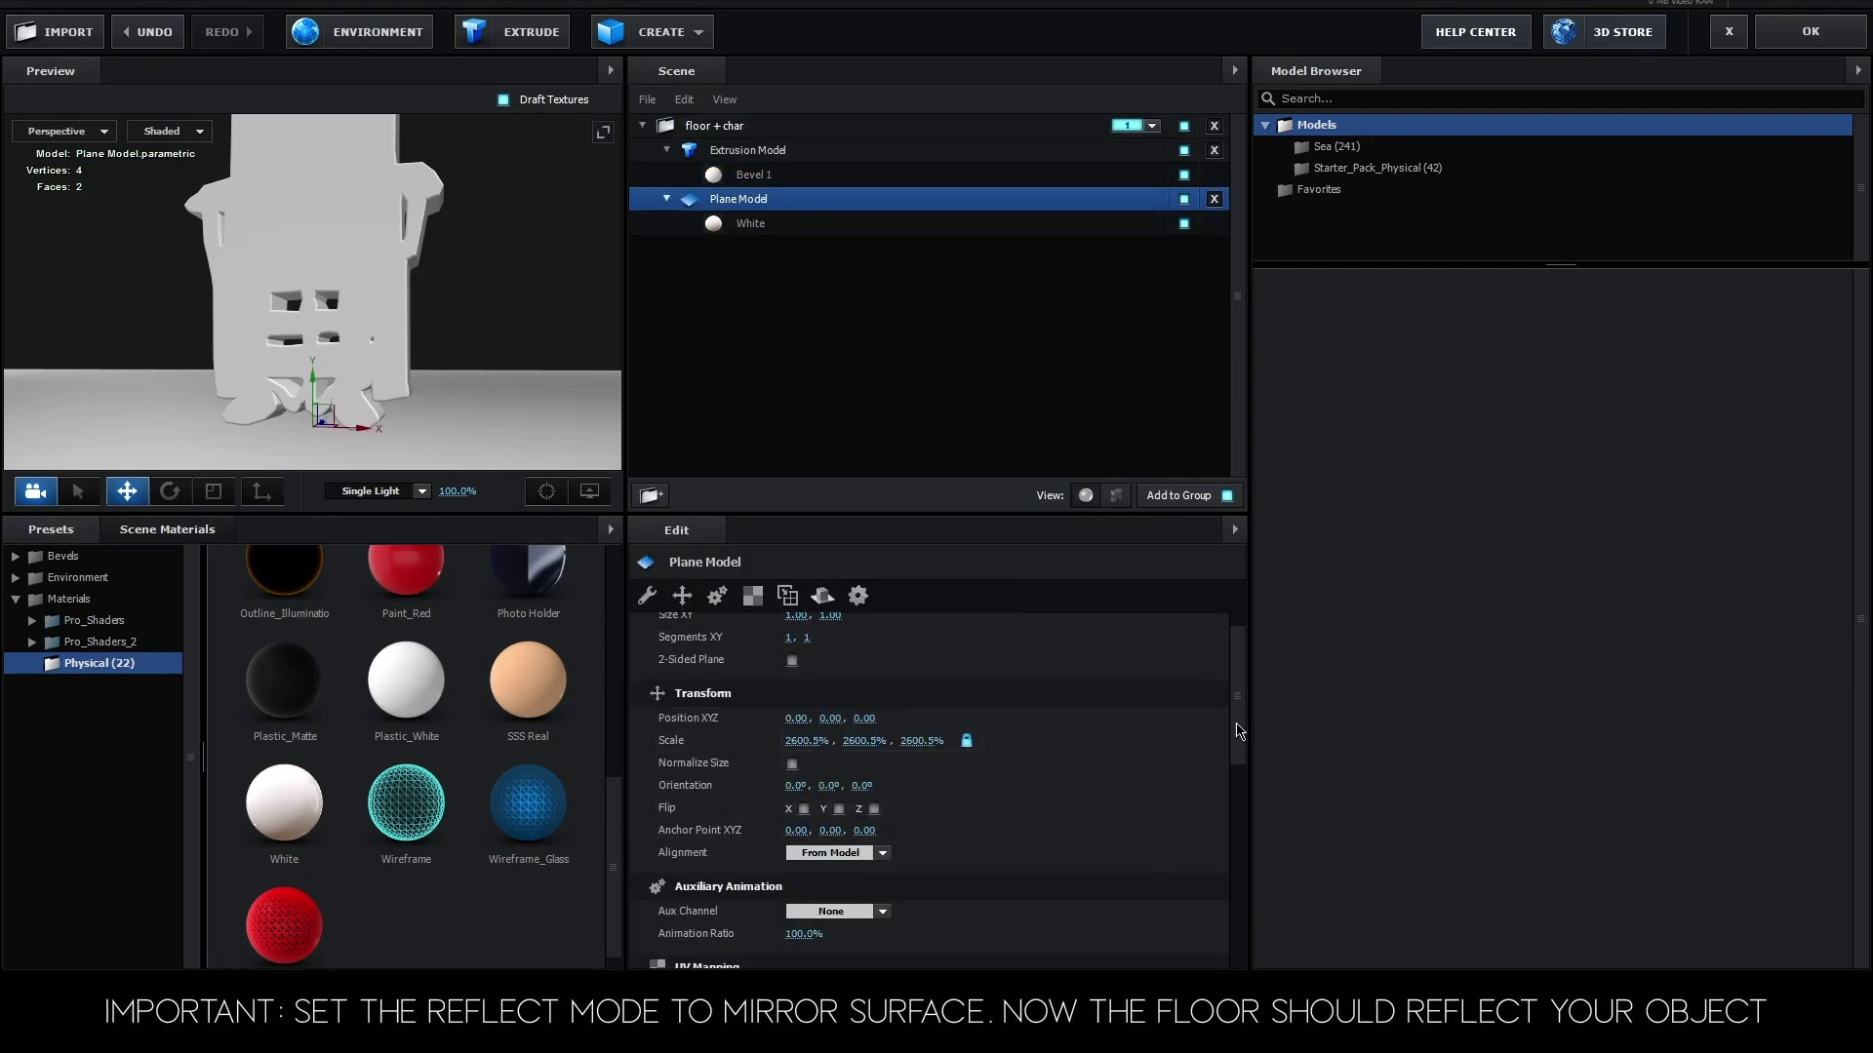
pyautogui.scroll(-2, 1237, 777)
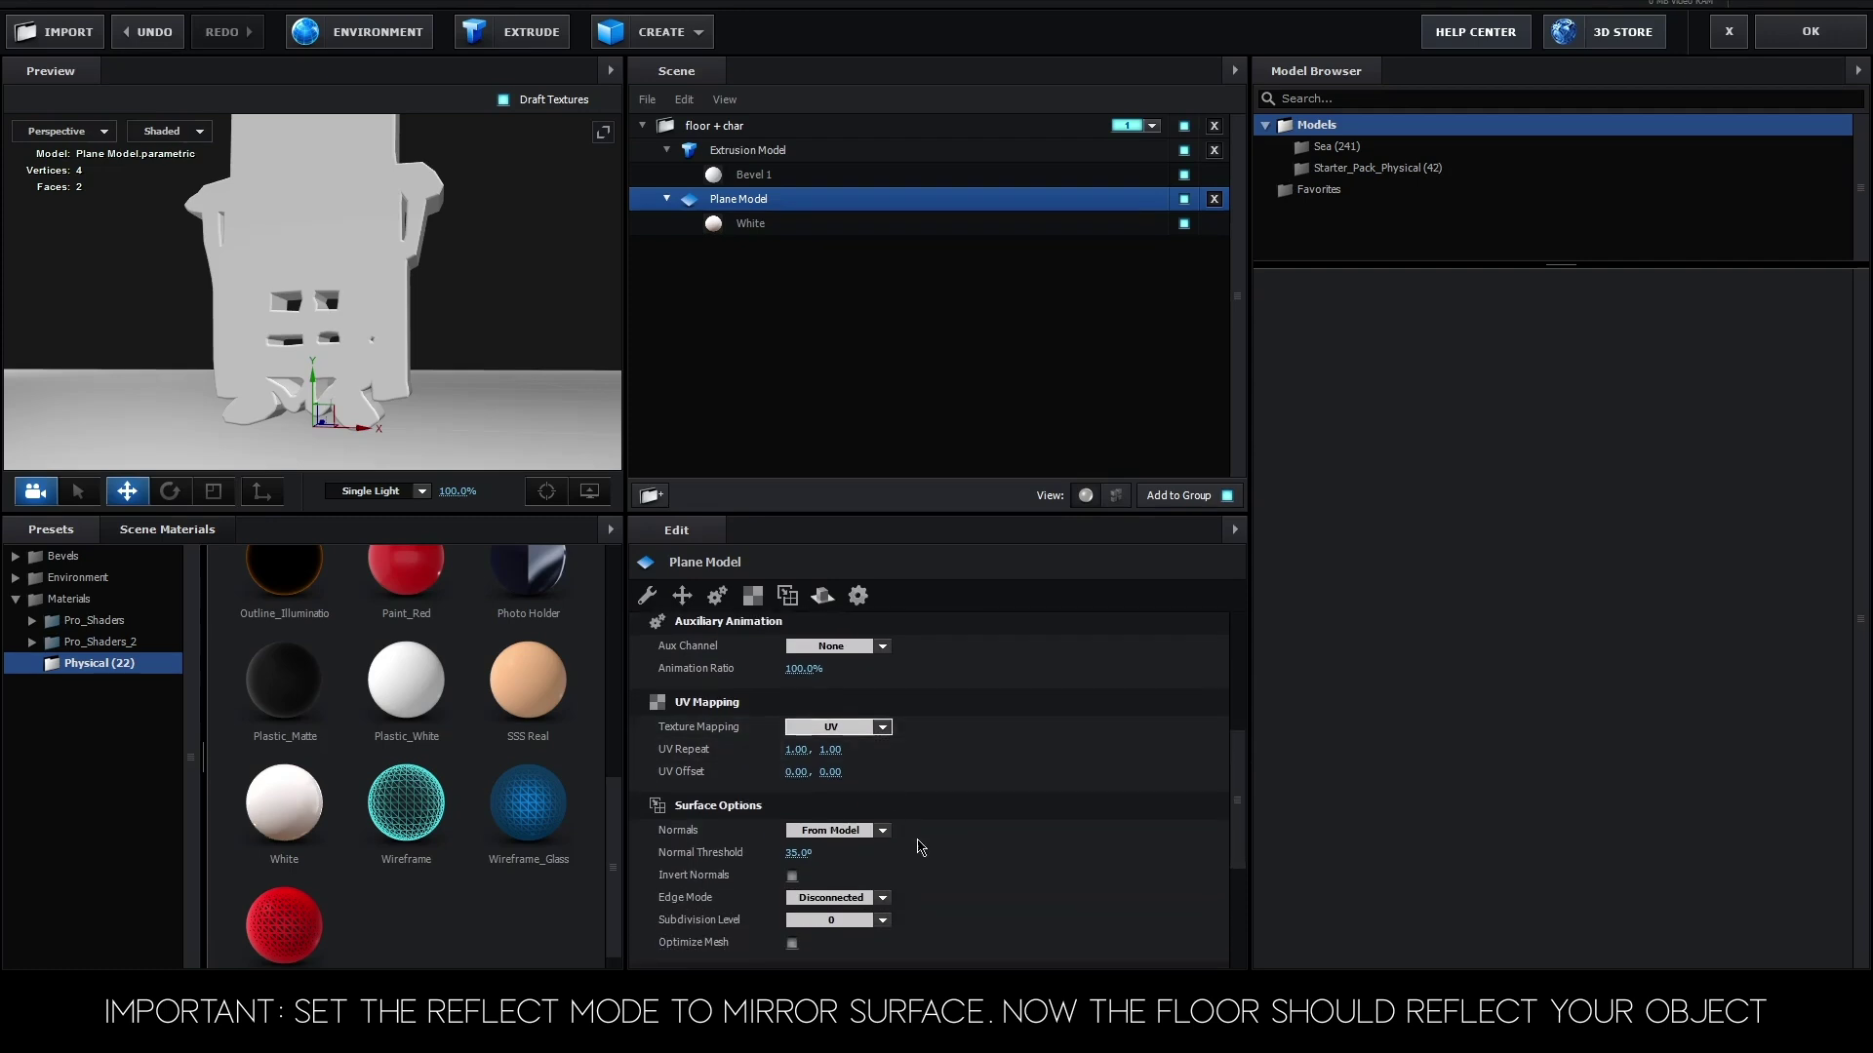
pyautogui.scroll(-2, 985, 781)
pyautogui.scroll(-2, 985, 781)
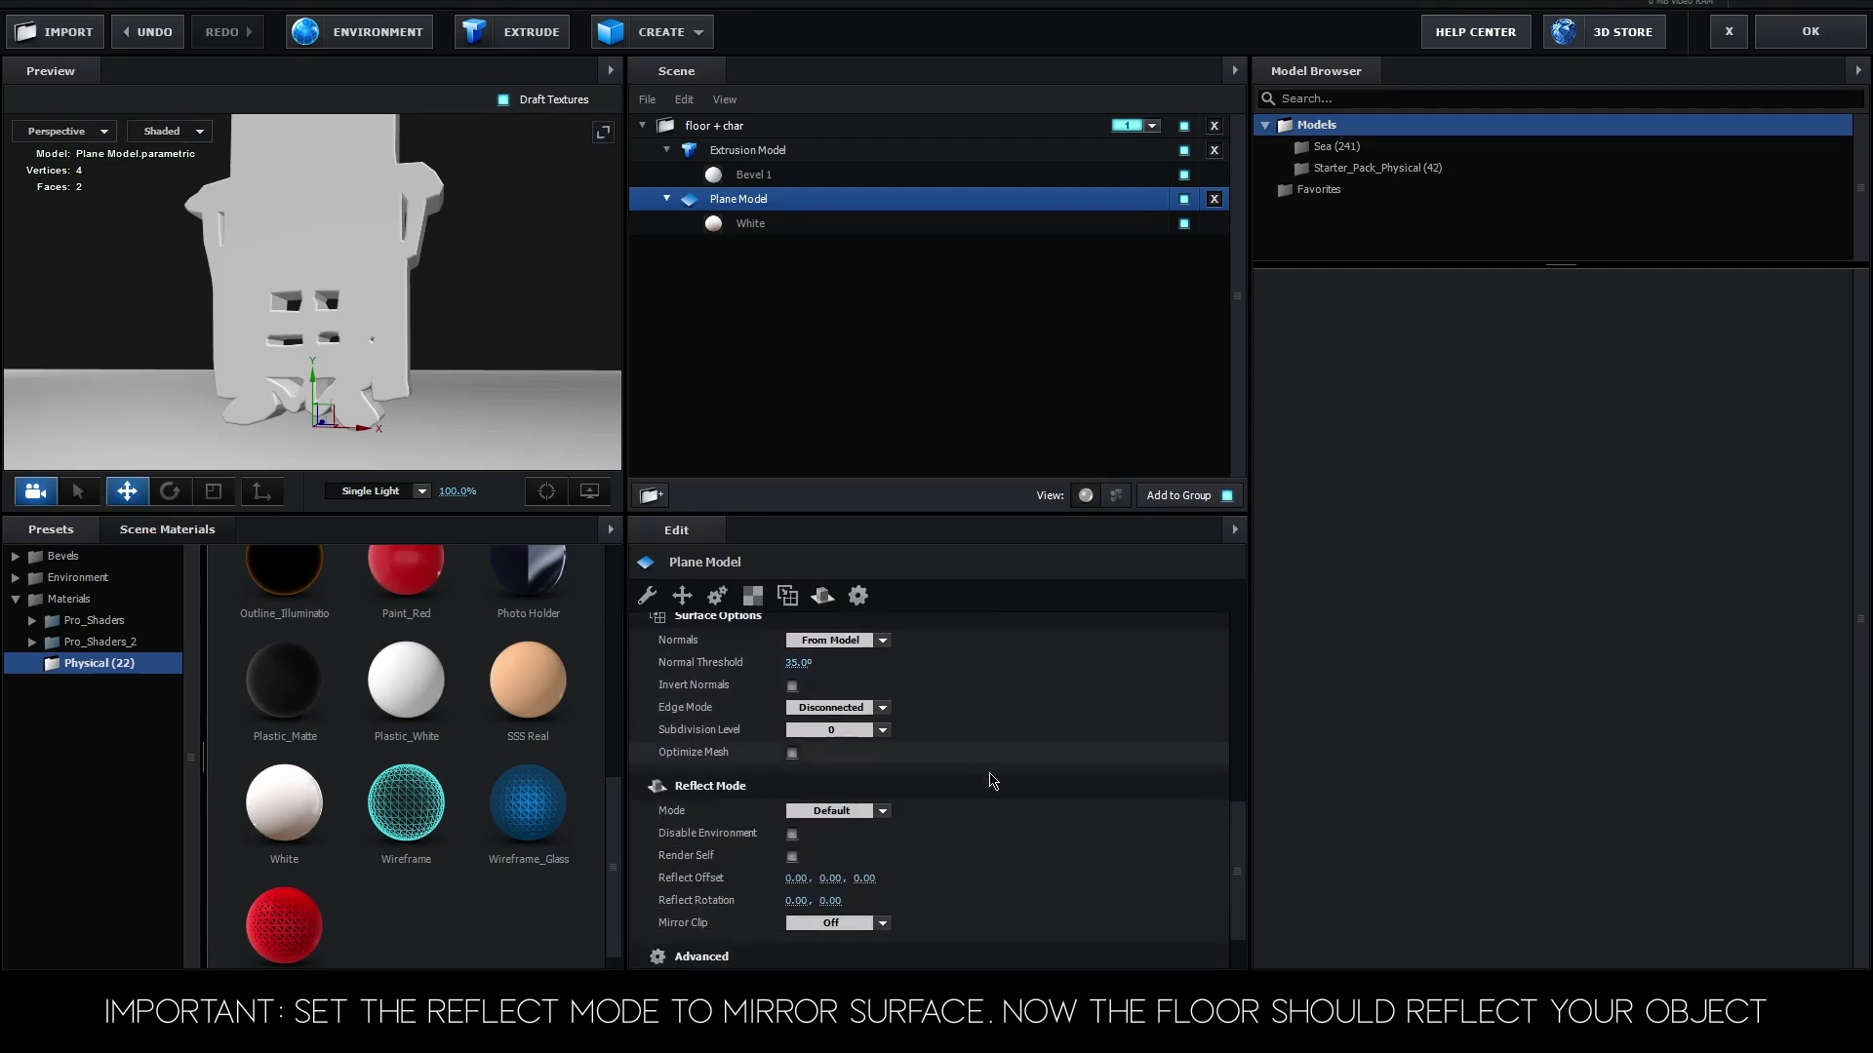
pyautogui.click(844, 798)
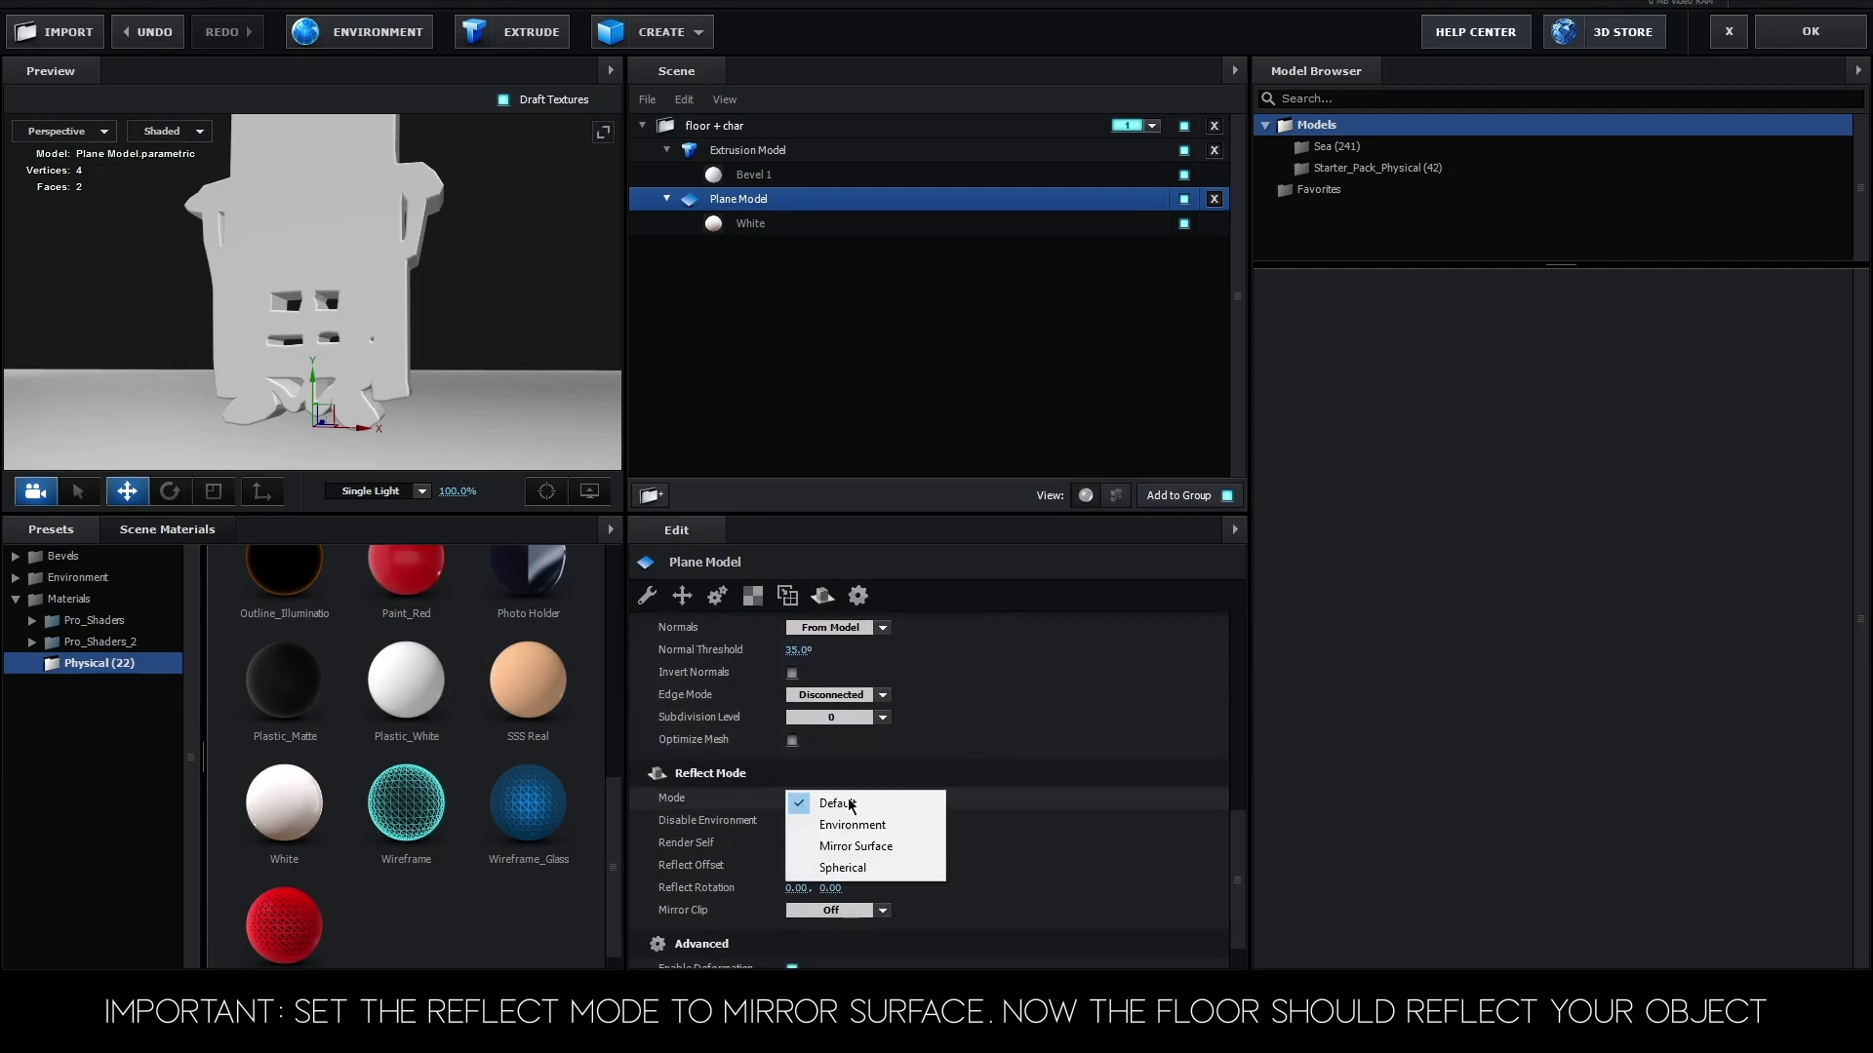
pyautogui.click(822, 851)
pyautogui.moveTo(511, 426); pyautogui.dragTo(444, 400)
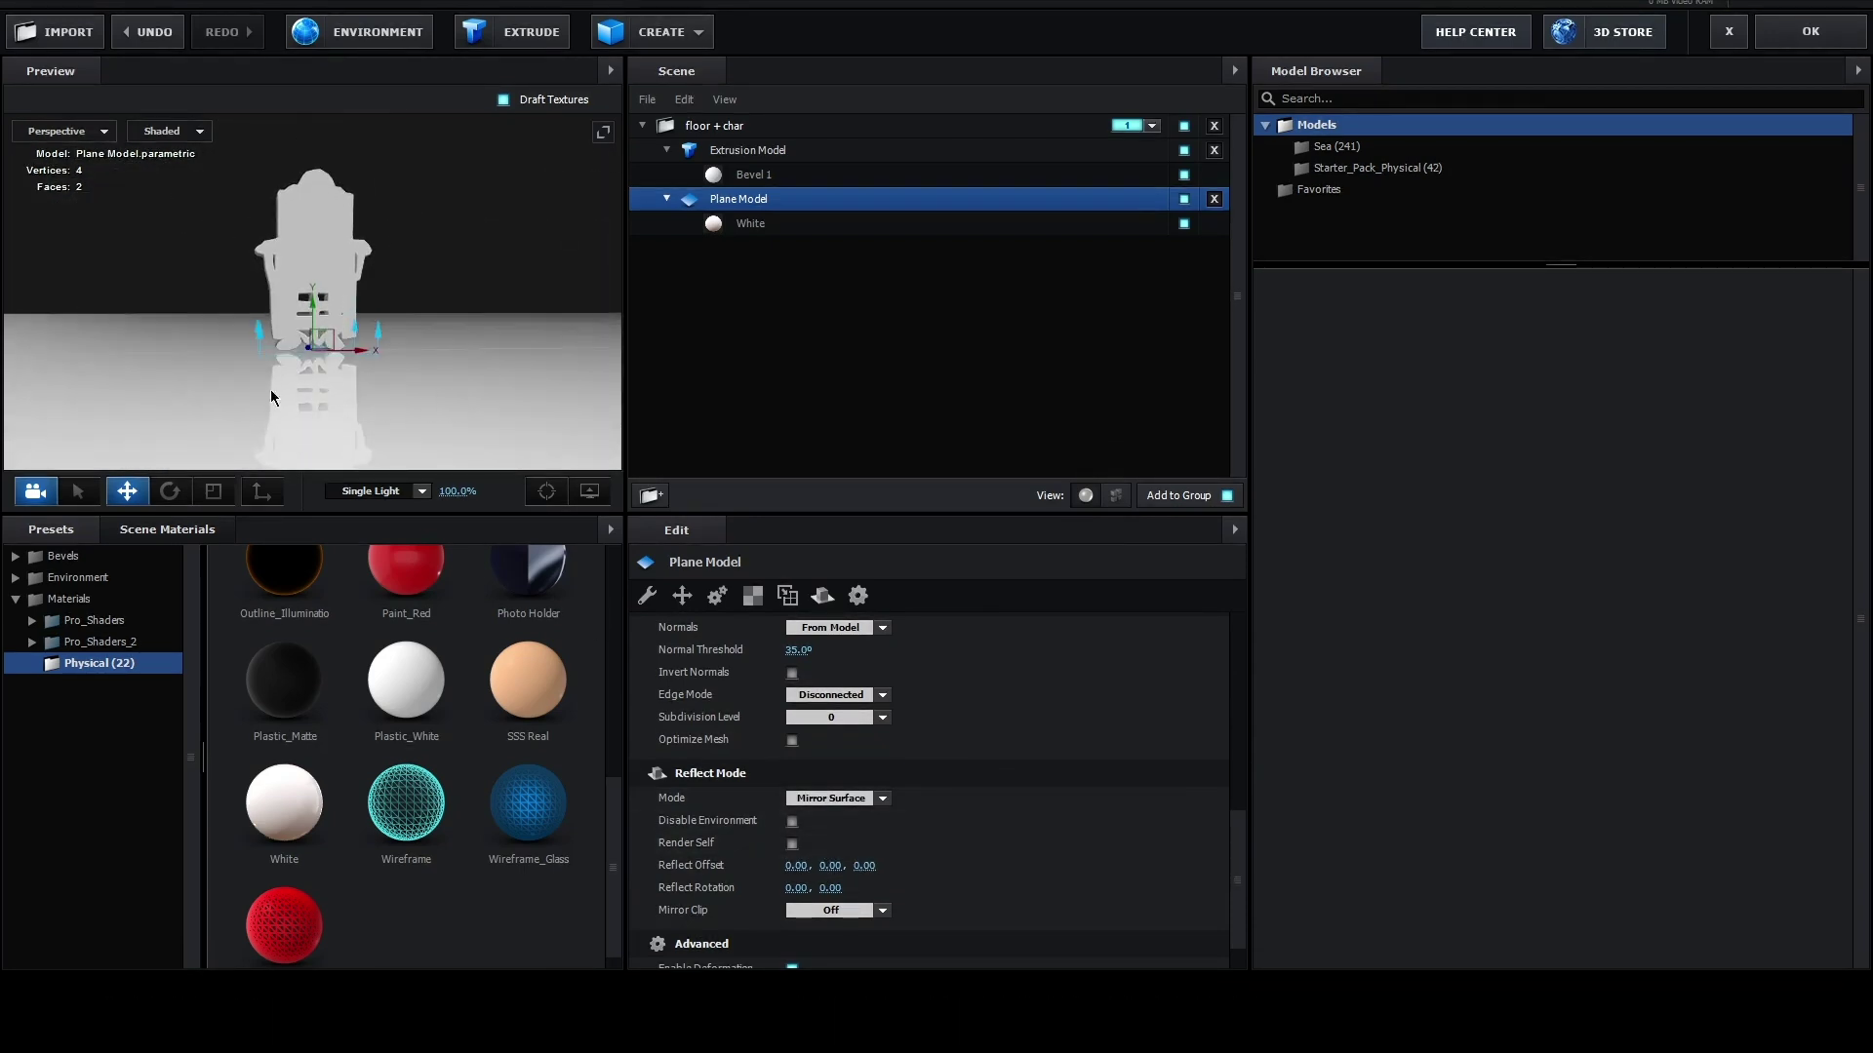
# - Return to the composition, hide the image layer, and expand Group 1's Particle Replicator
pyautogui.click(1829, 44)
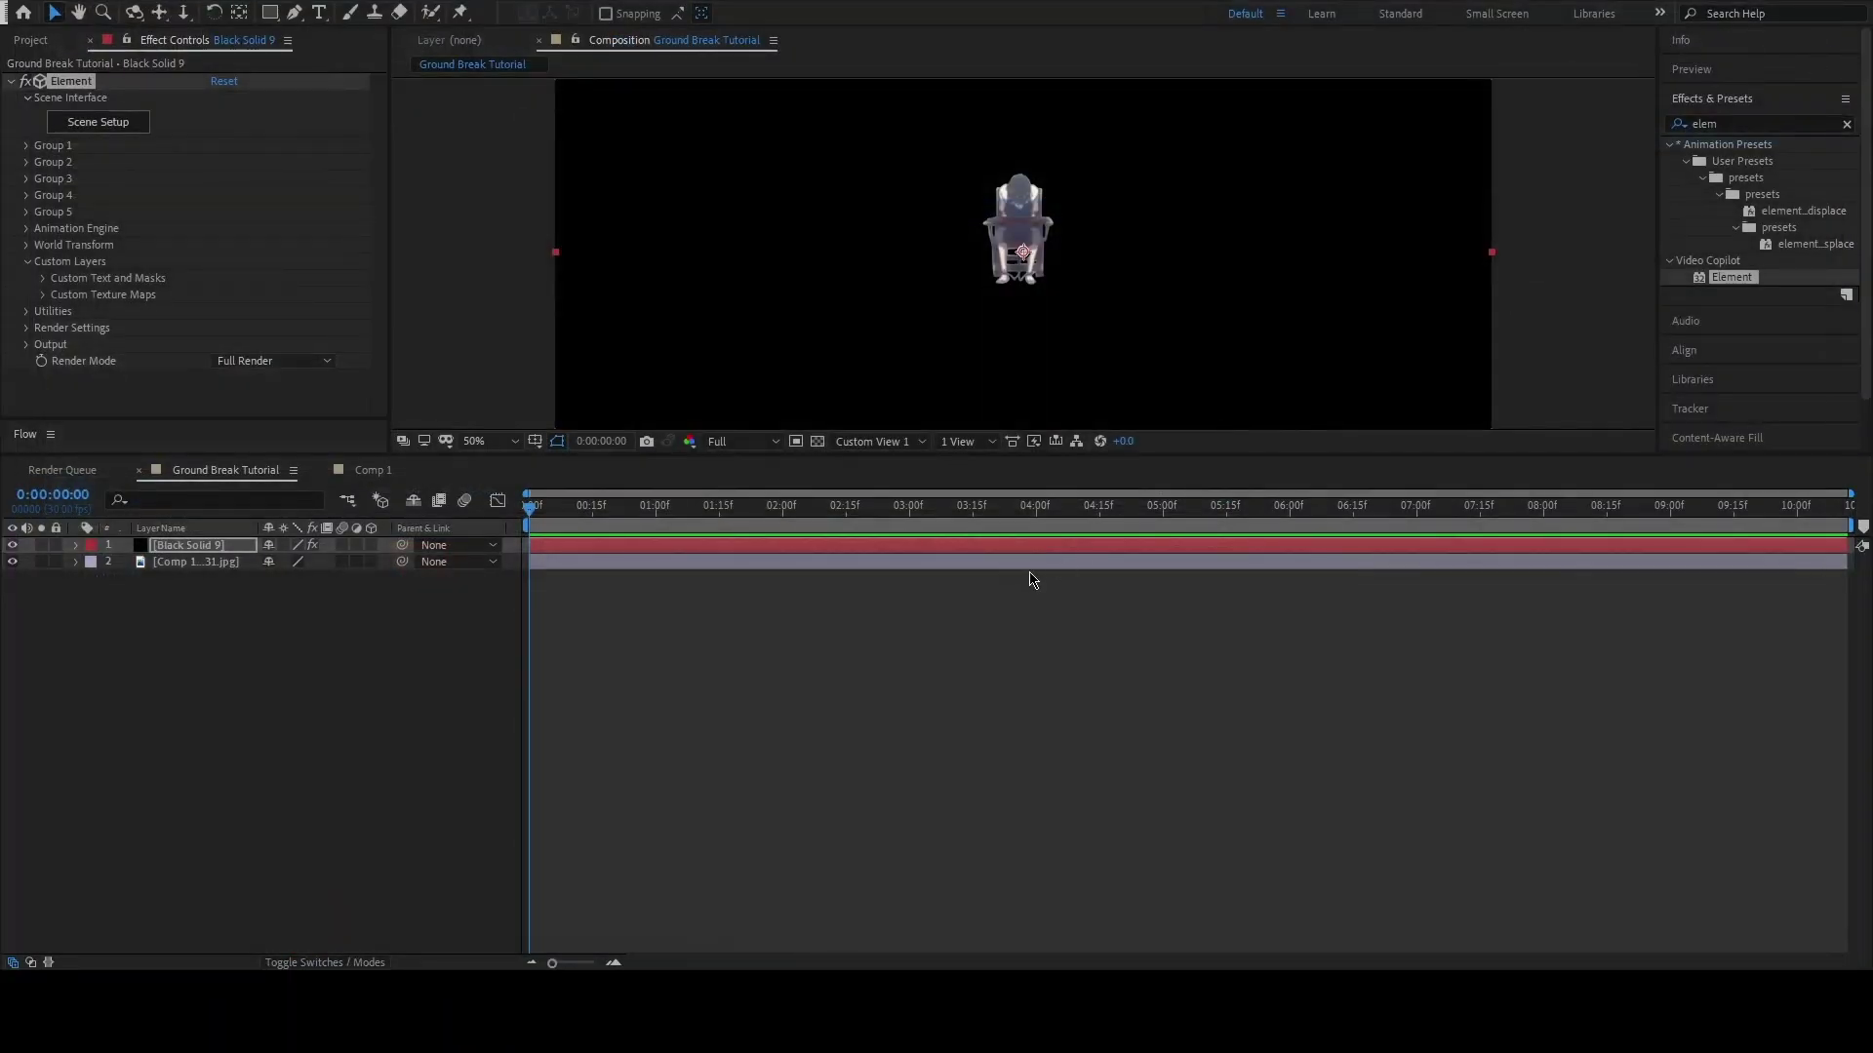
pyautogui.click(12, 562)
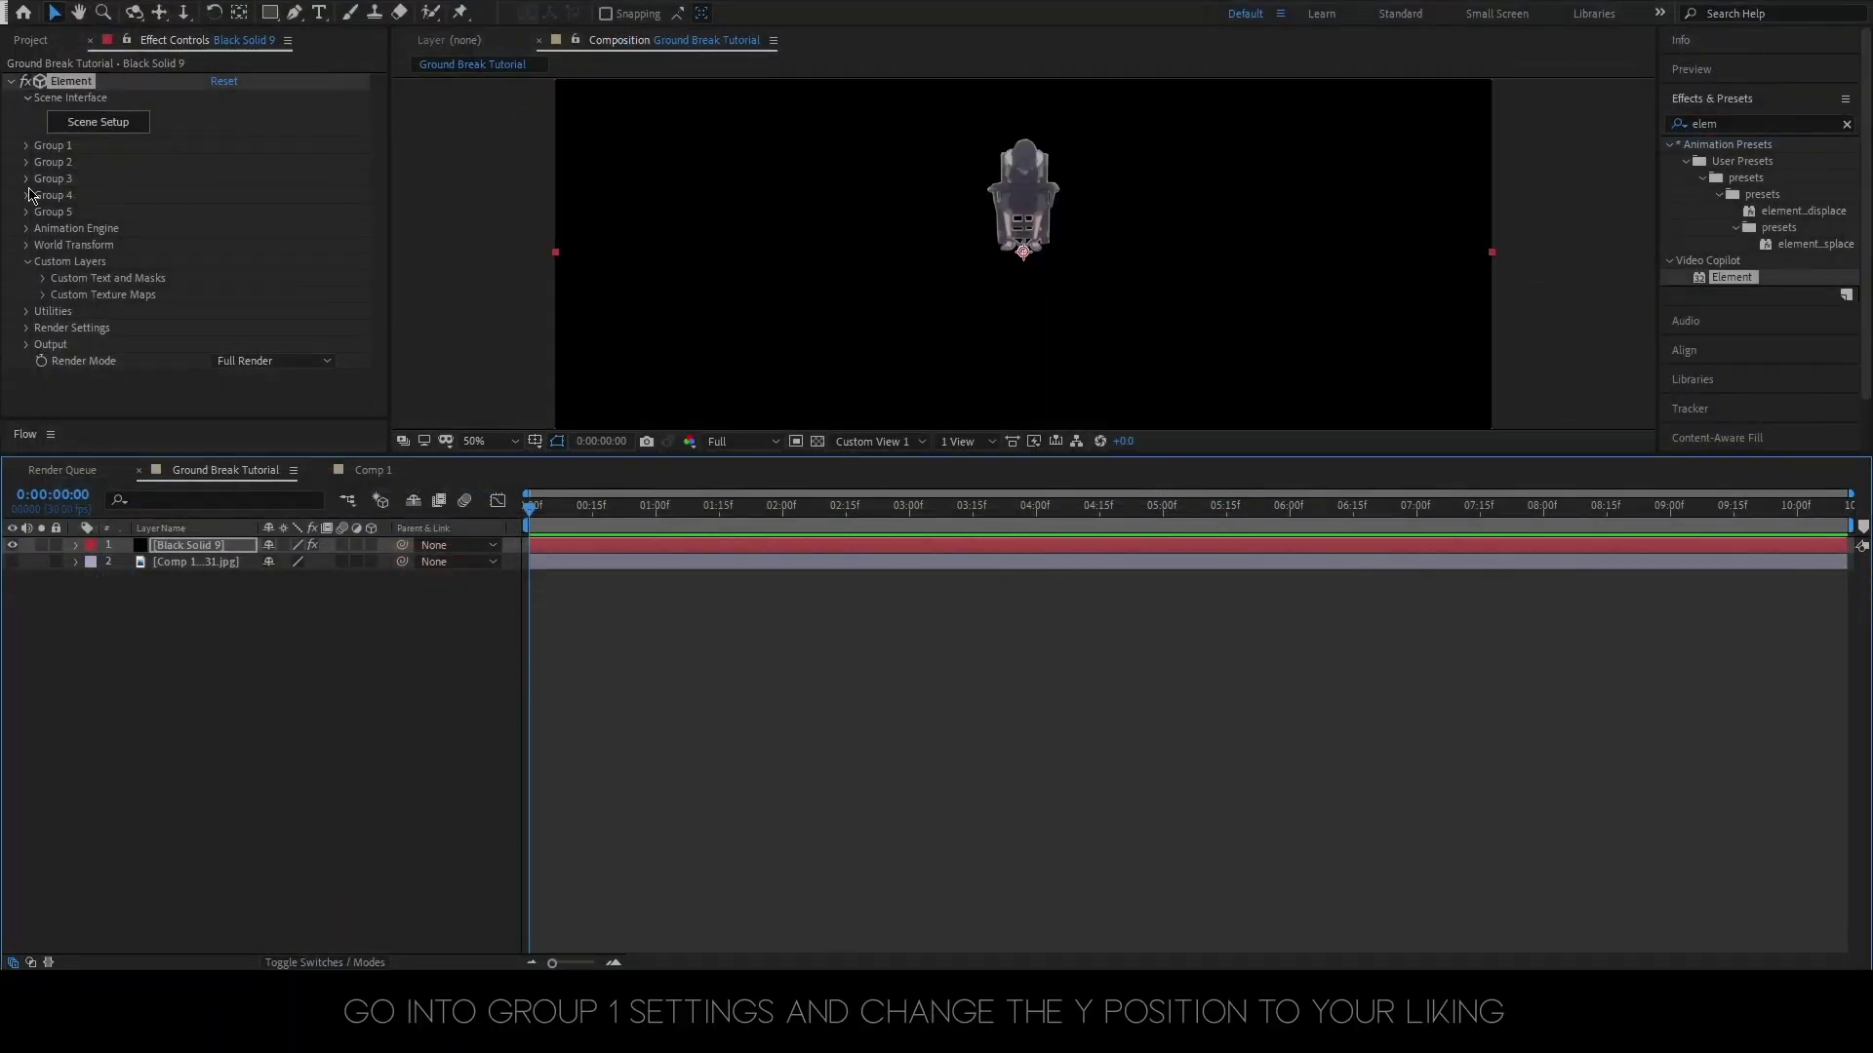
pyautogui.click(30, 154)
pyautogui.click(26, 147)
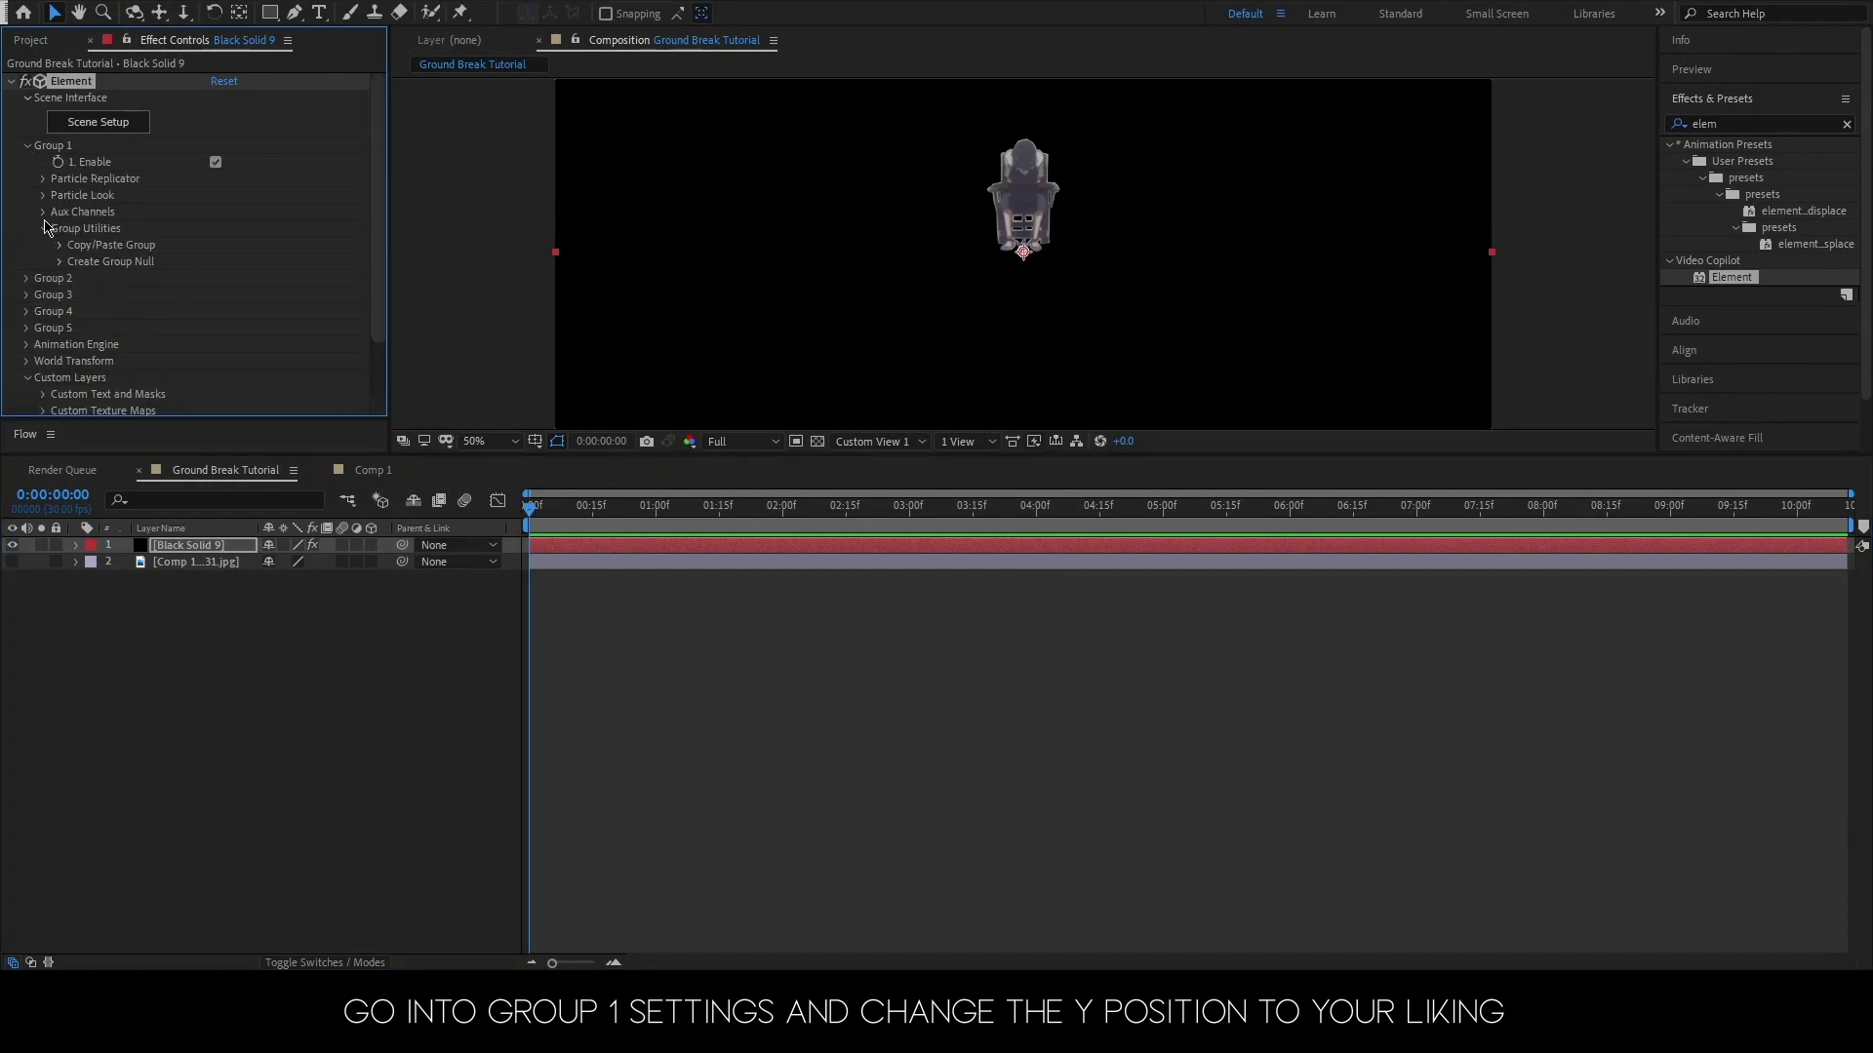
pyautogui.click(44, 179)
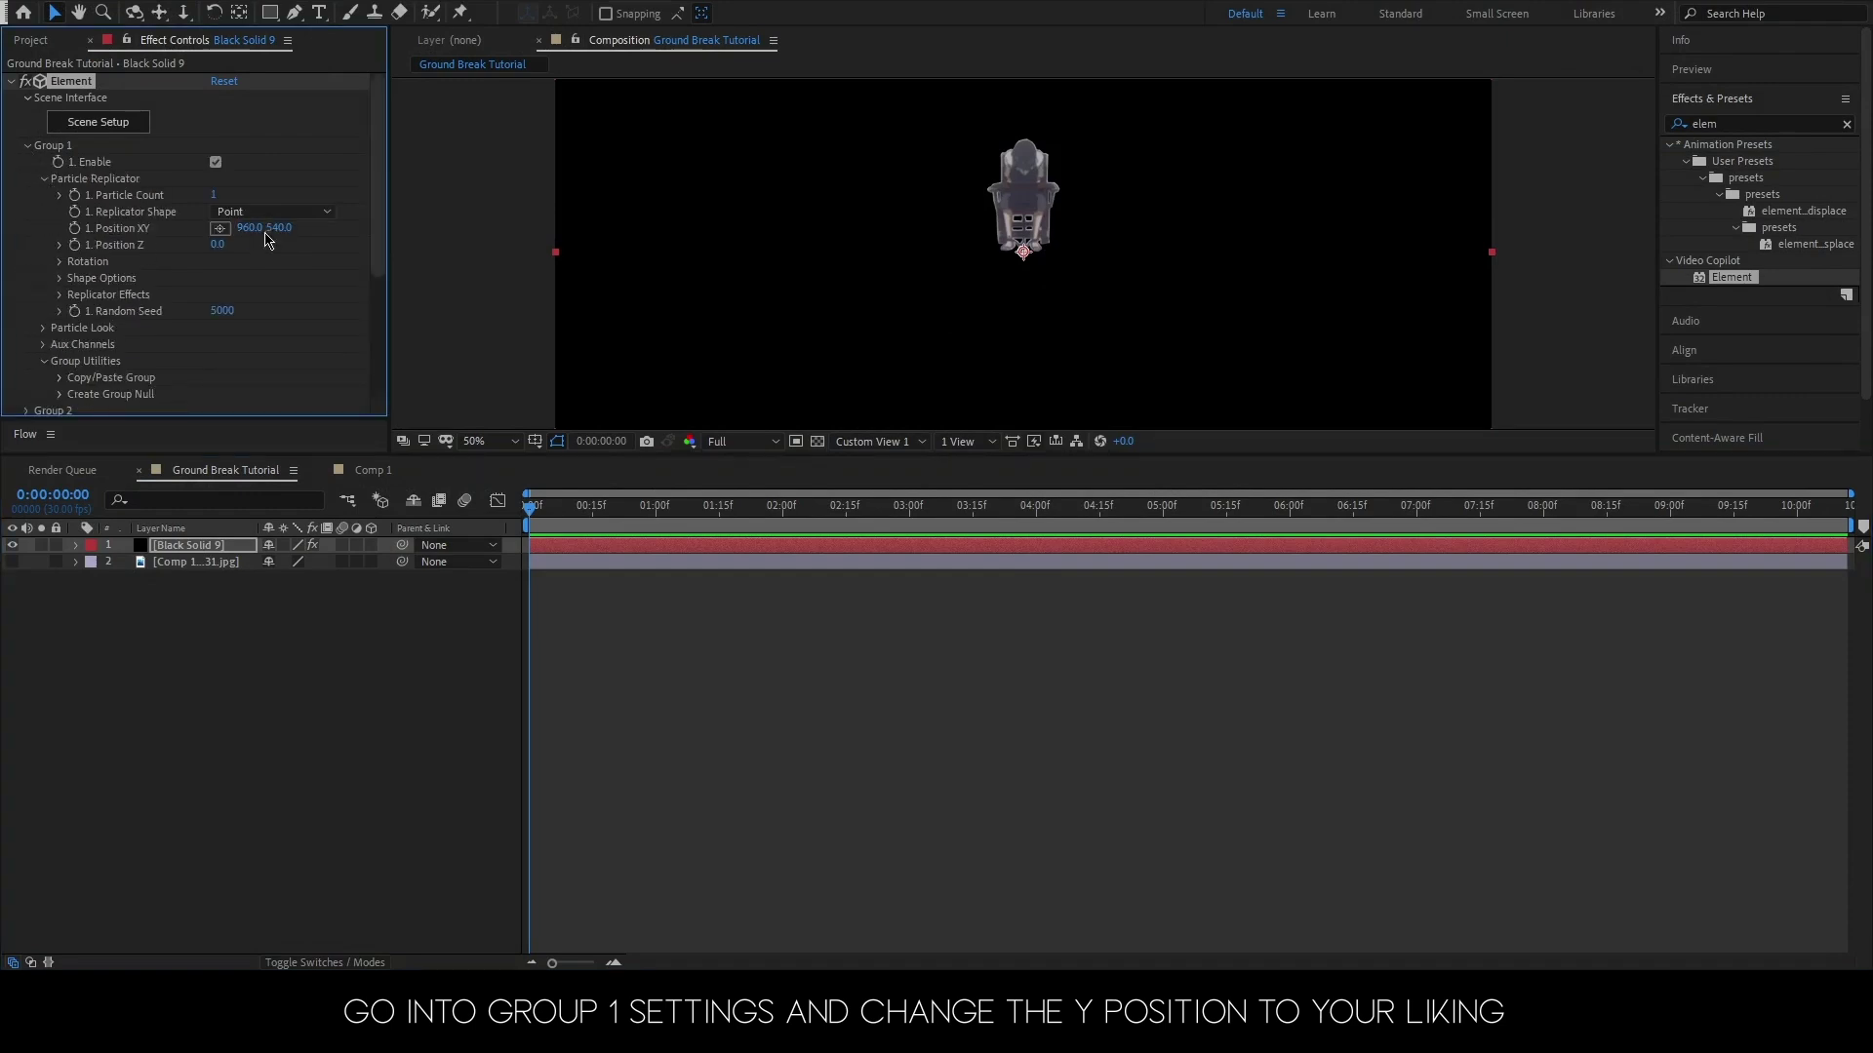
# - Lower Group 1's Position XY to Y 700 so the reflective floor shows
pyautogui.moveTo(278, 228); pyautogui.dragTo(291, 228)
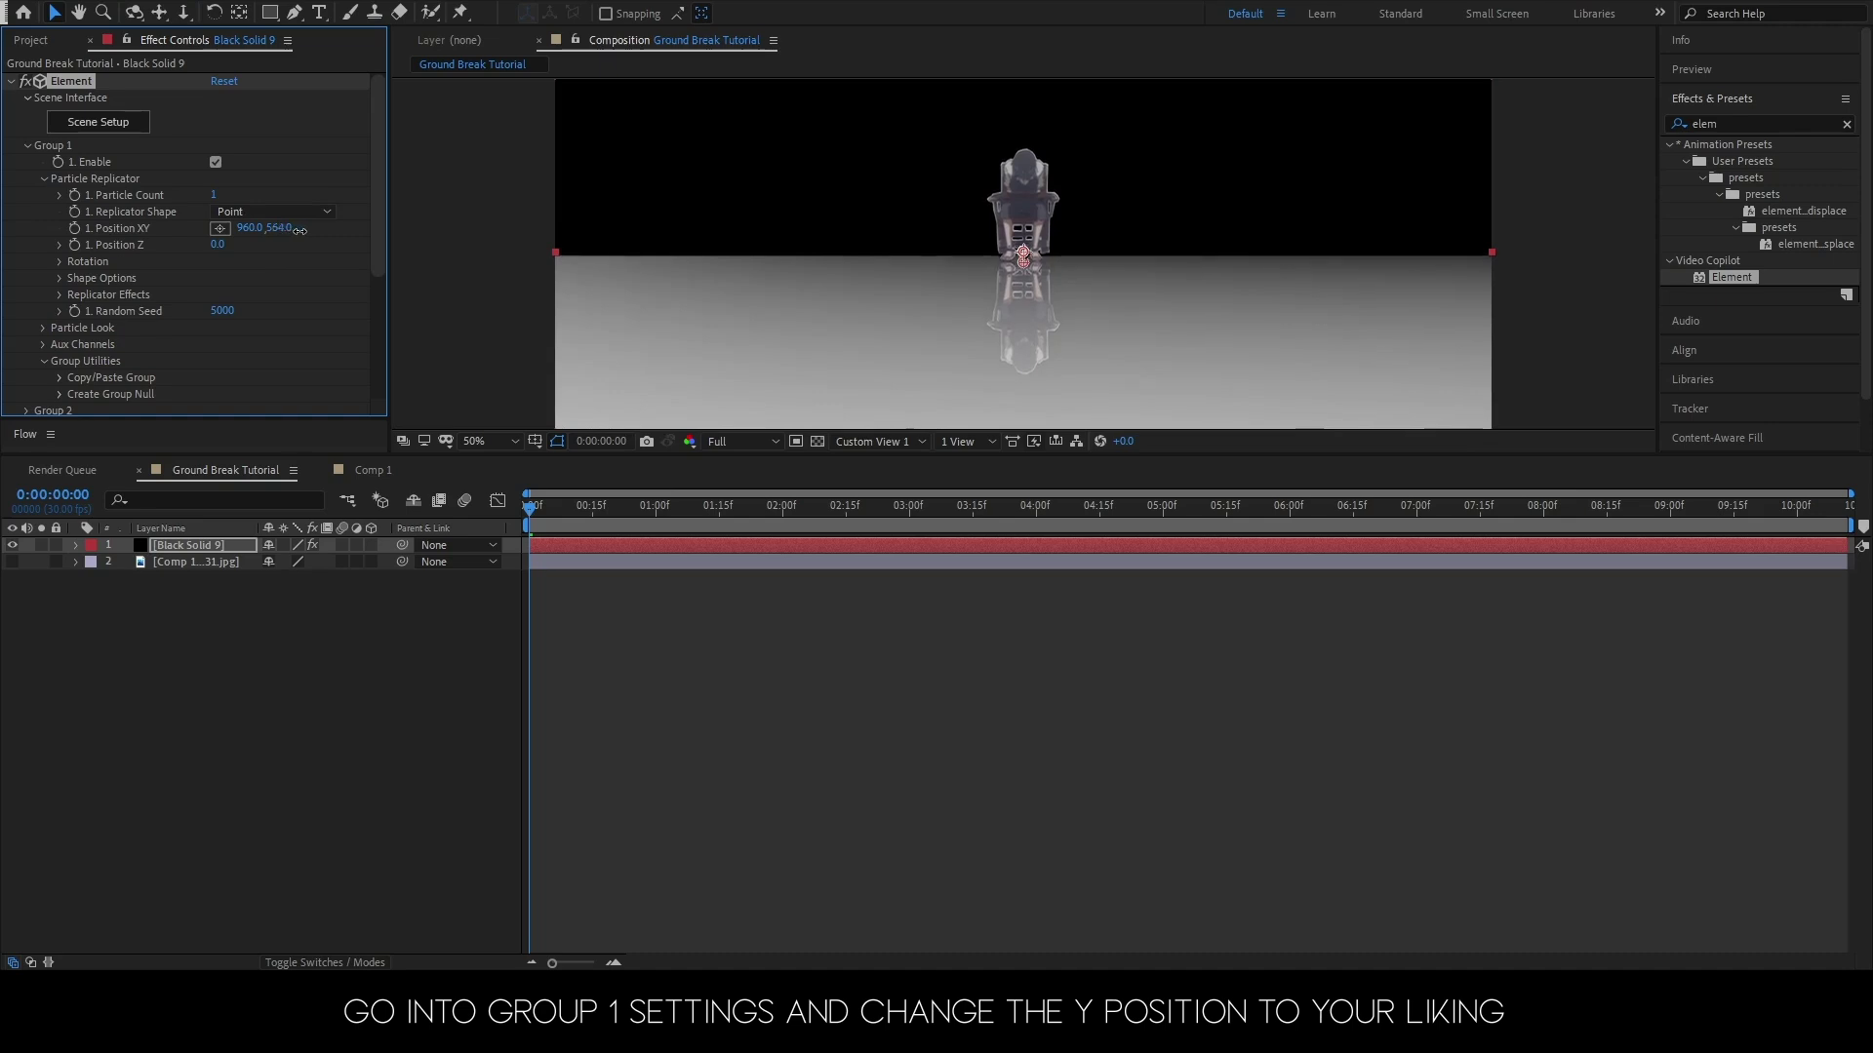
pyautogui.press(',')
pyautogui.moveTo(284, 228); pyautogui.dragTo(320, 227)
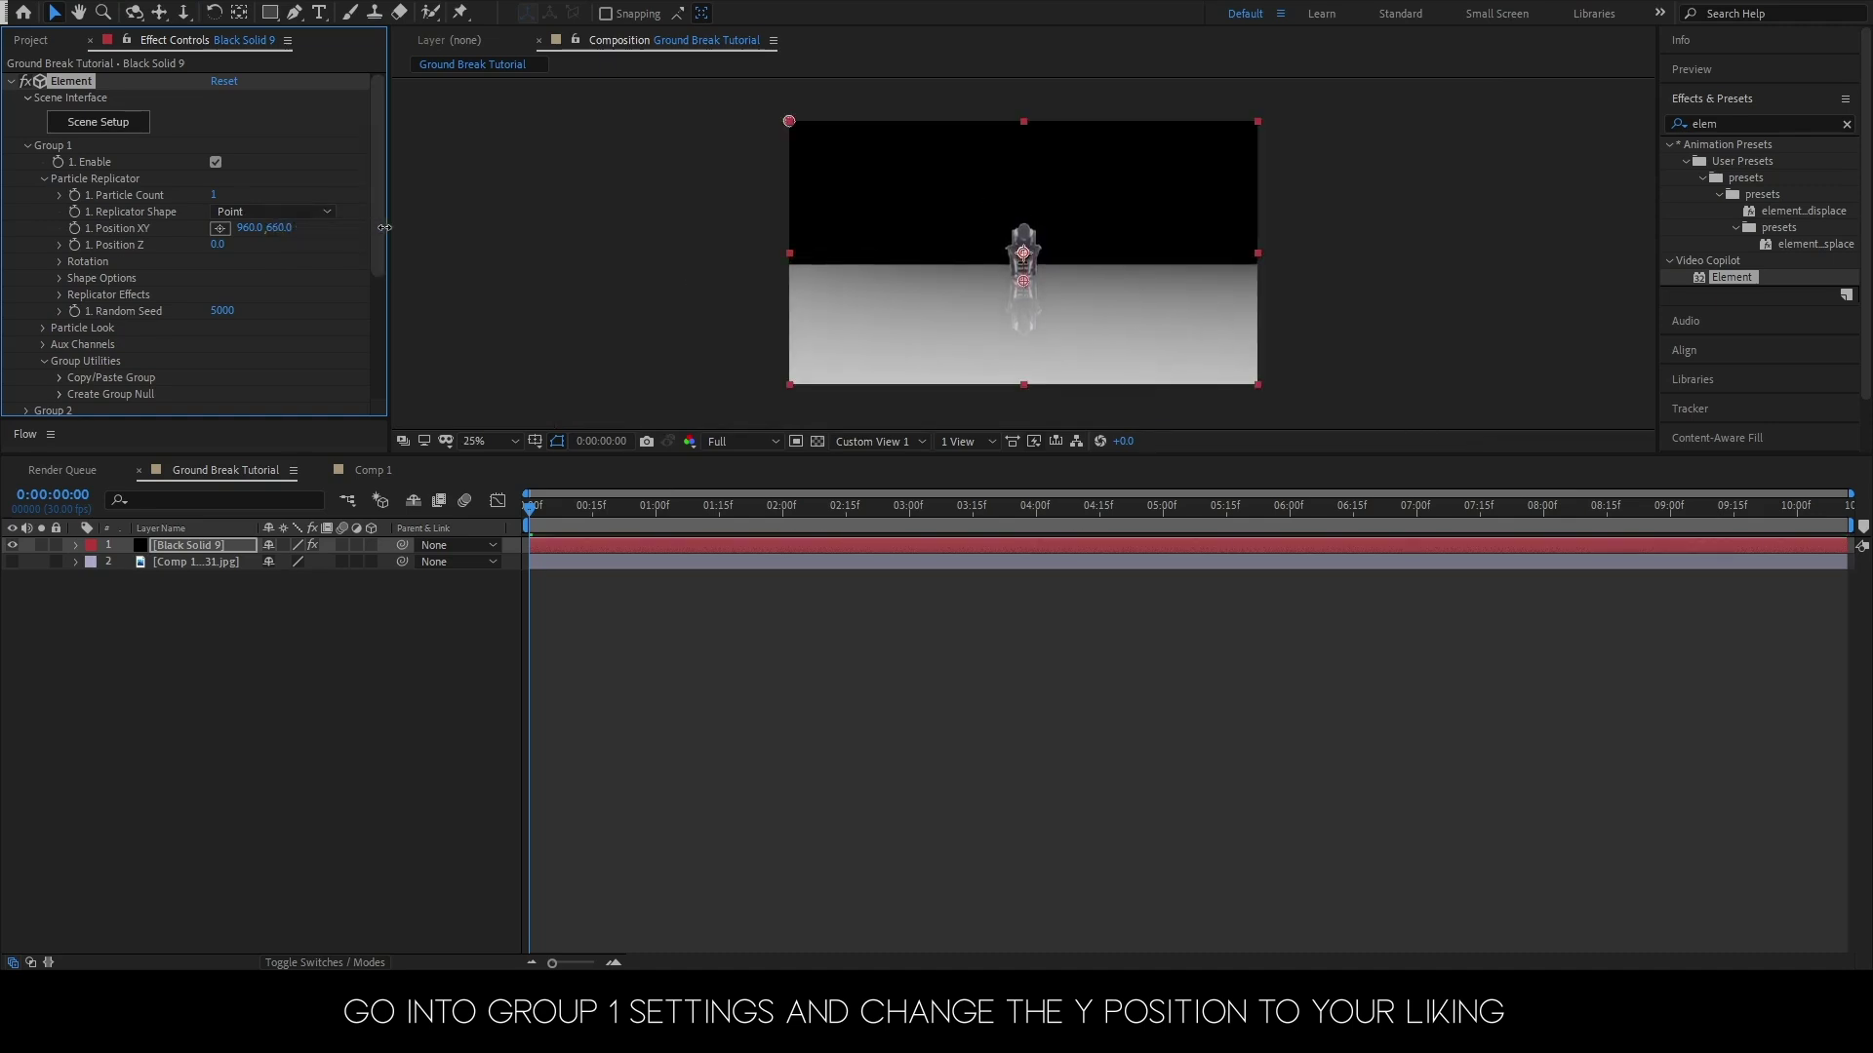
pyautogui.moveTo(396, 227); pyautogui.dragTo(400, 230)
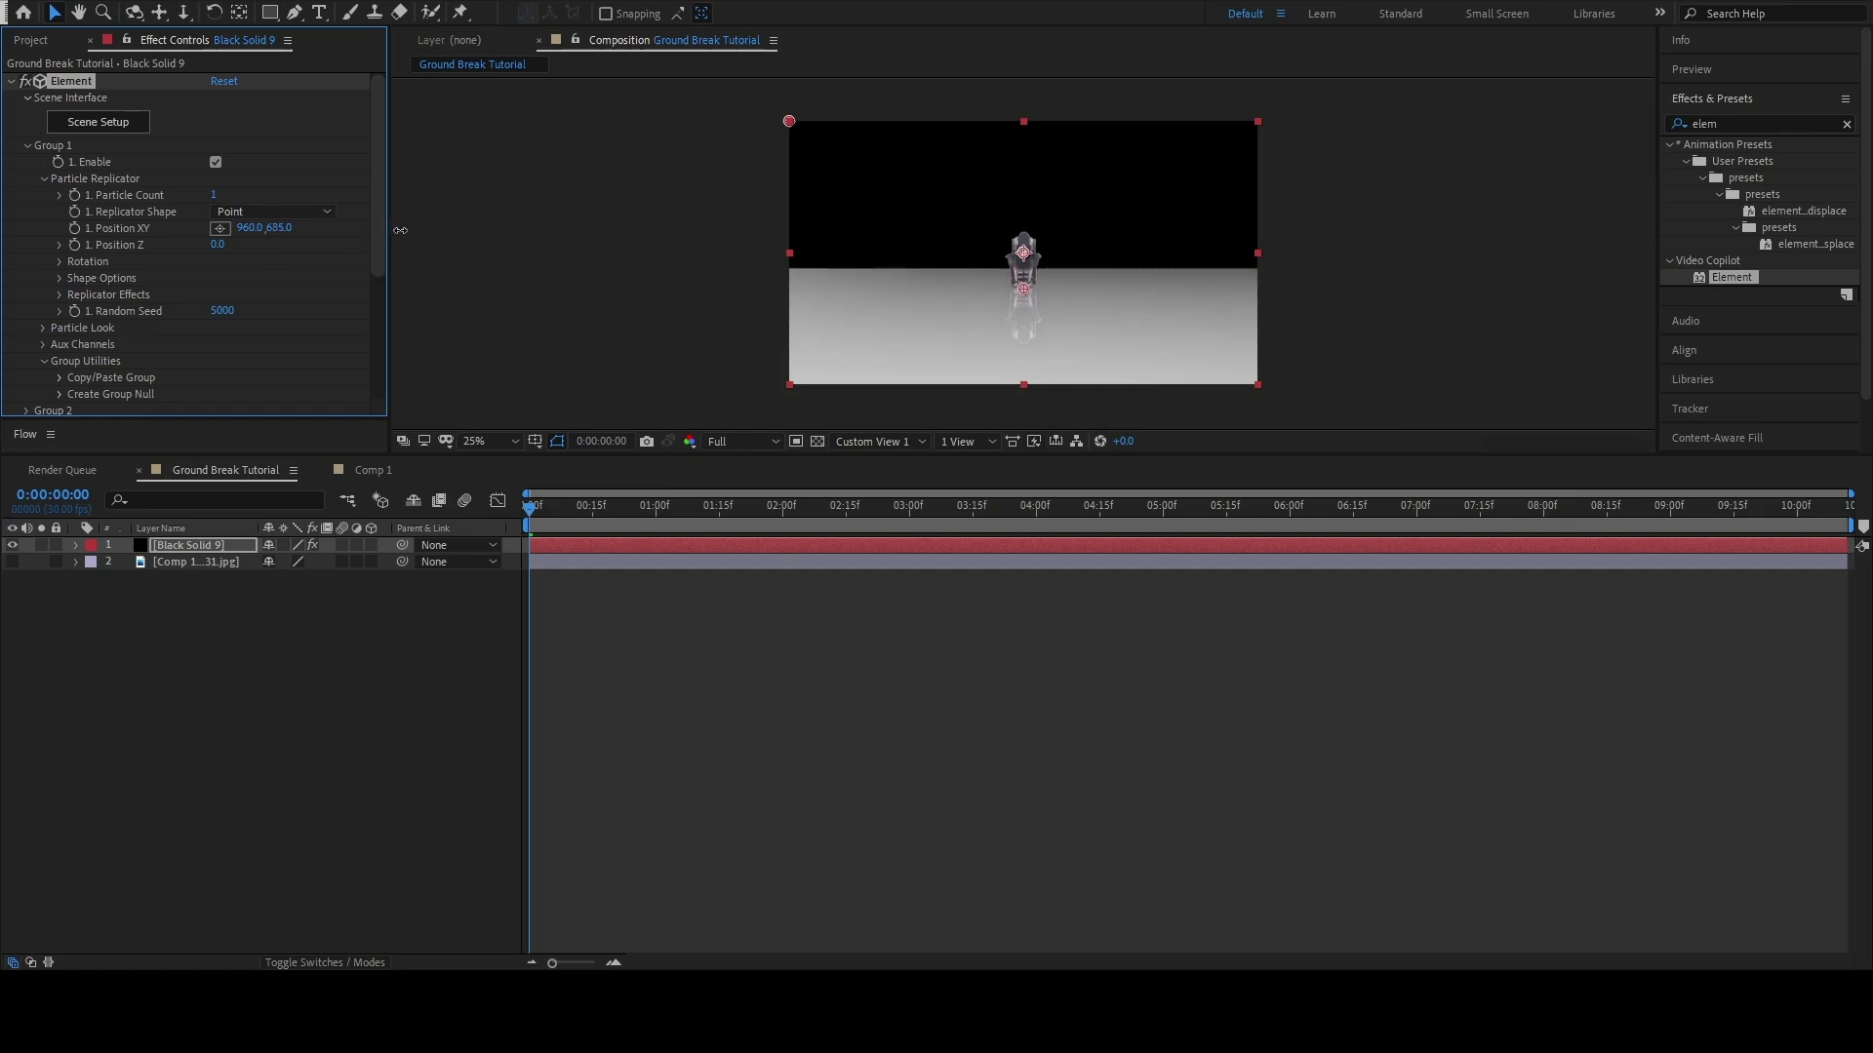
pyautogui.press('.')
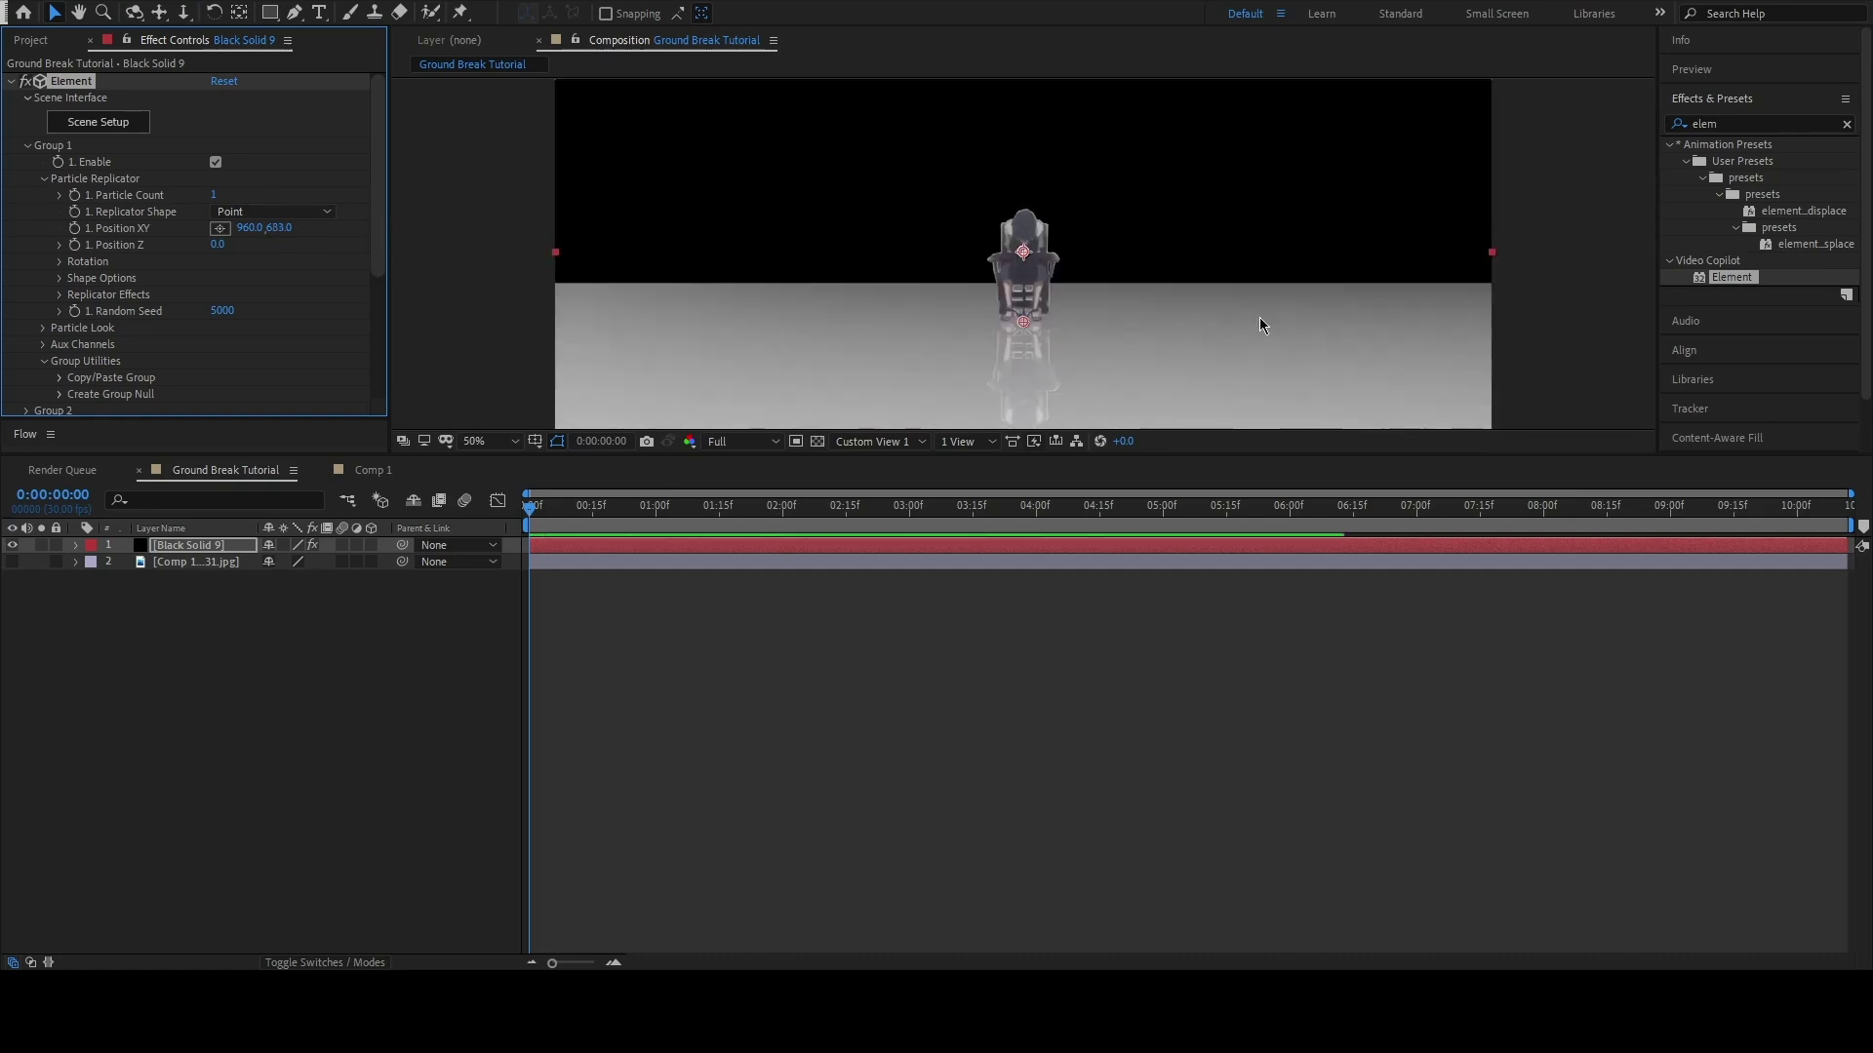
pyautogui.press(',')
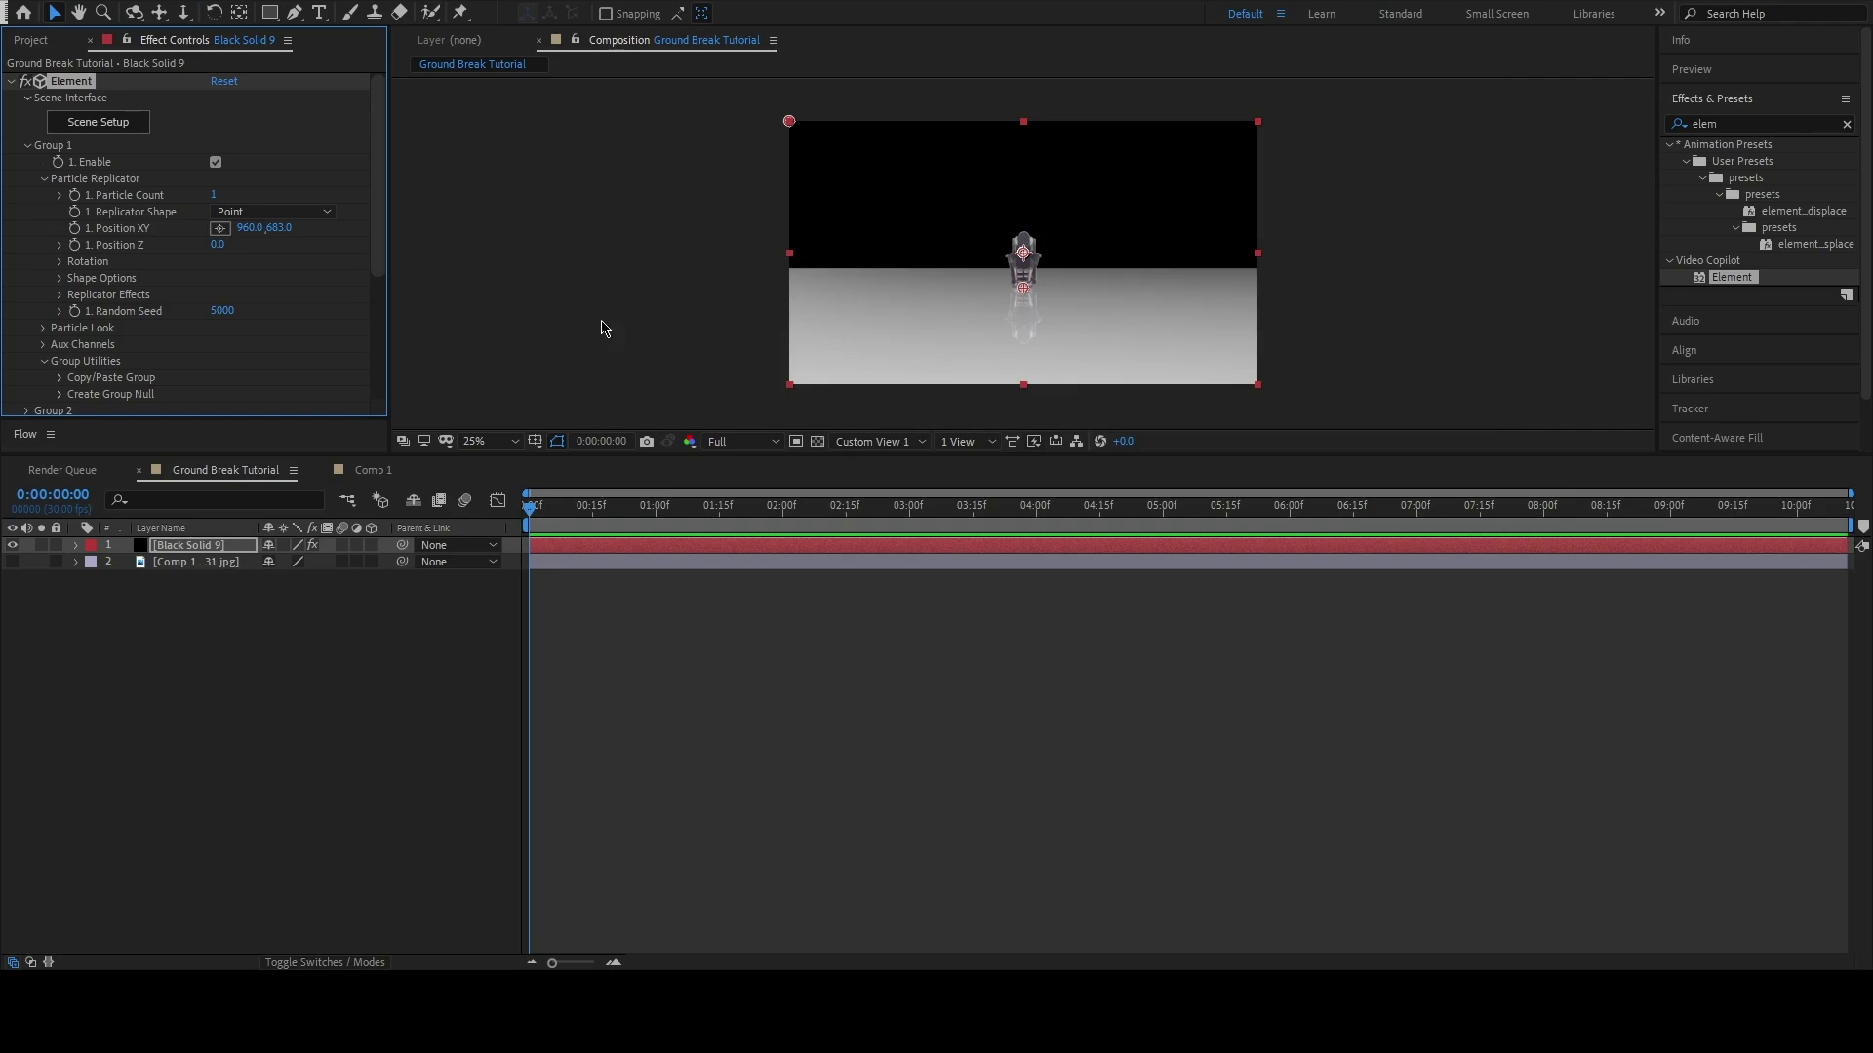
pyautogui.moveTo(278, 228); pyautogui.dragTo(271, 231)
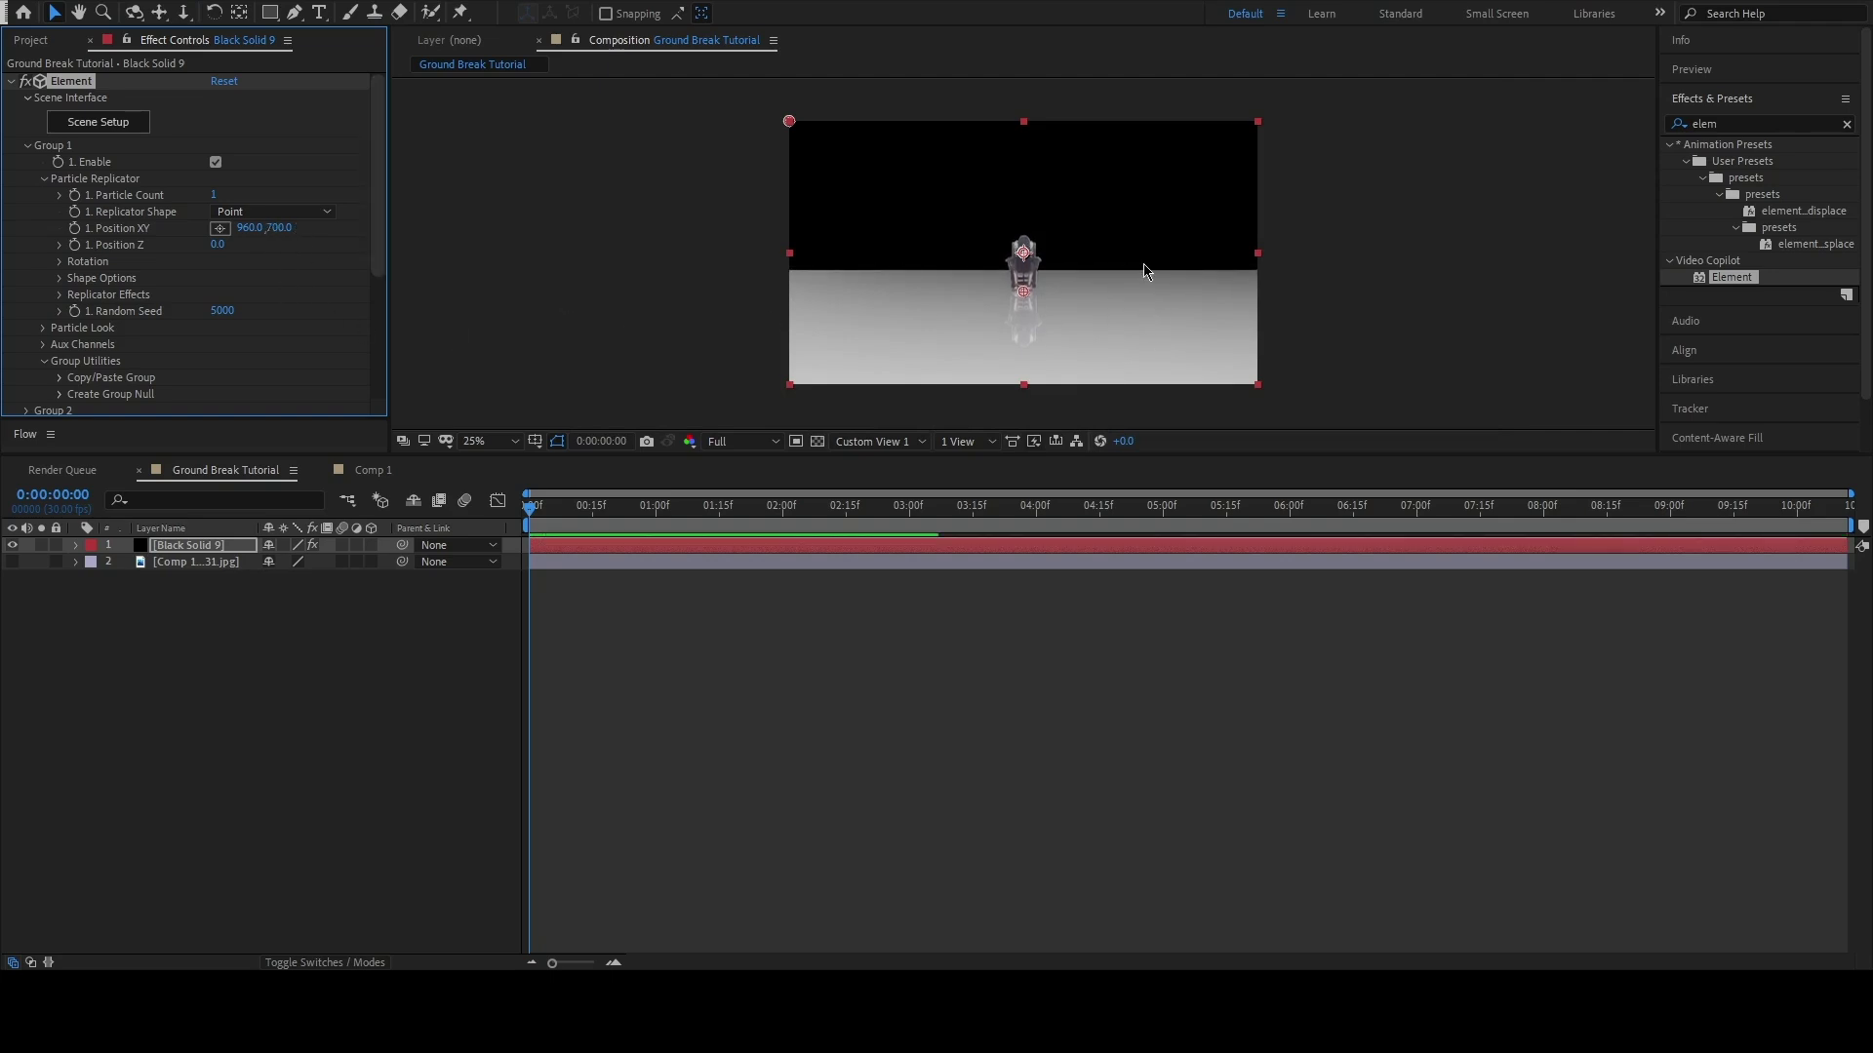
pyautogui.press('.')
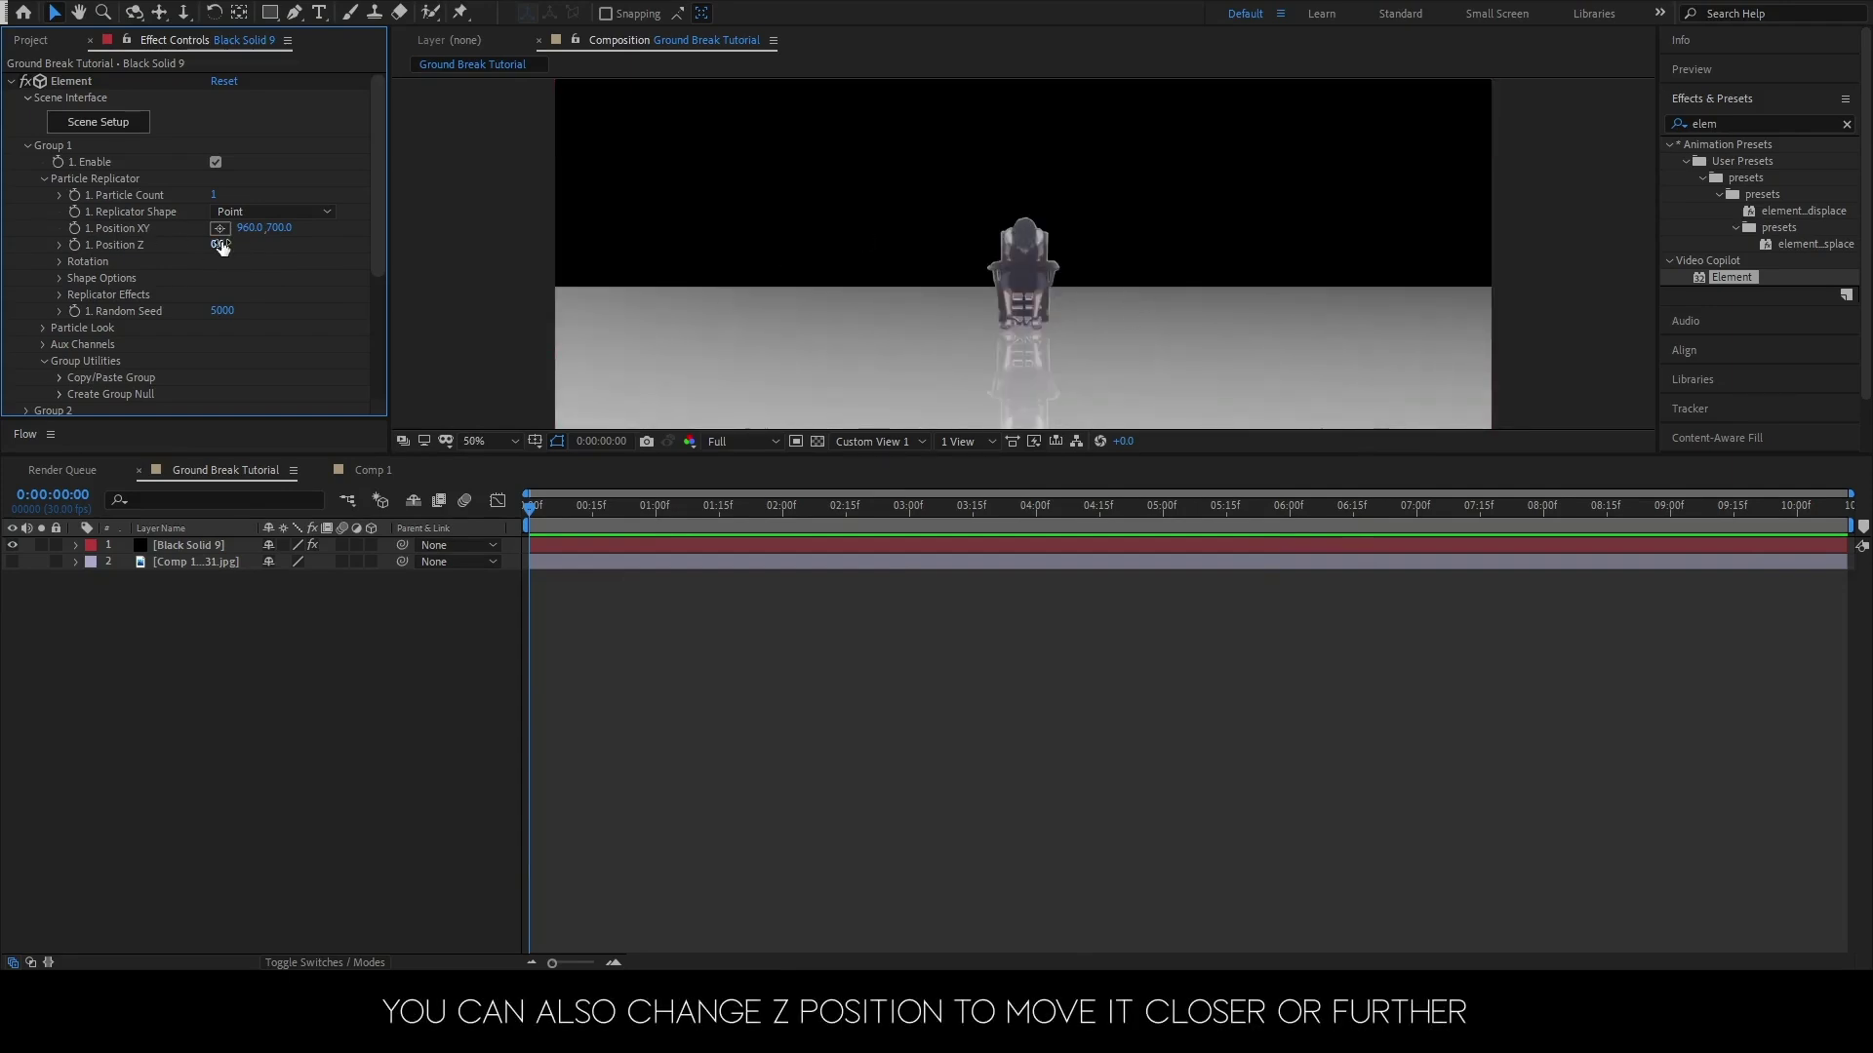
# - Try moving the character closer in depth, then undo the change
pyautogui.moveTo(222, 247); pyautogui.dragTo(230, 266)
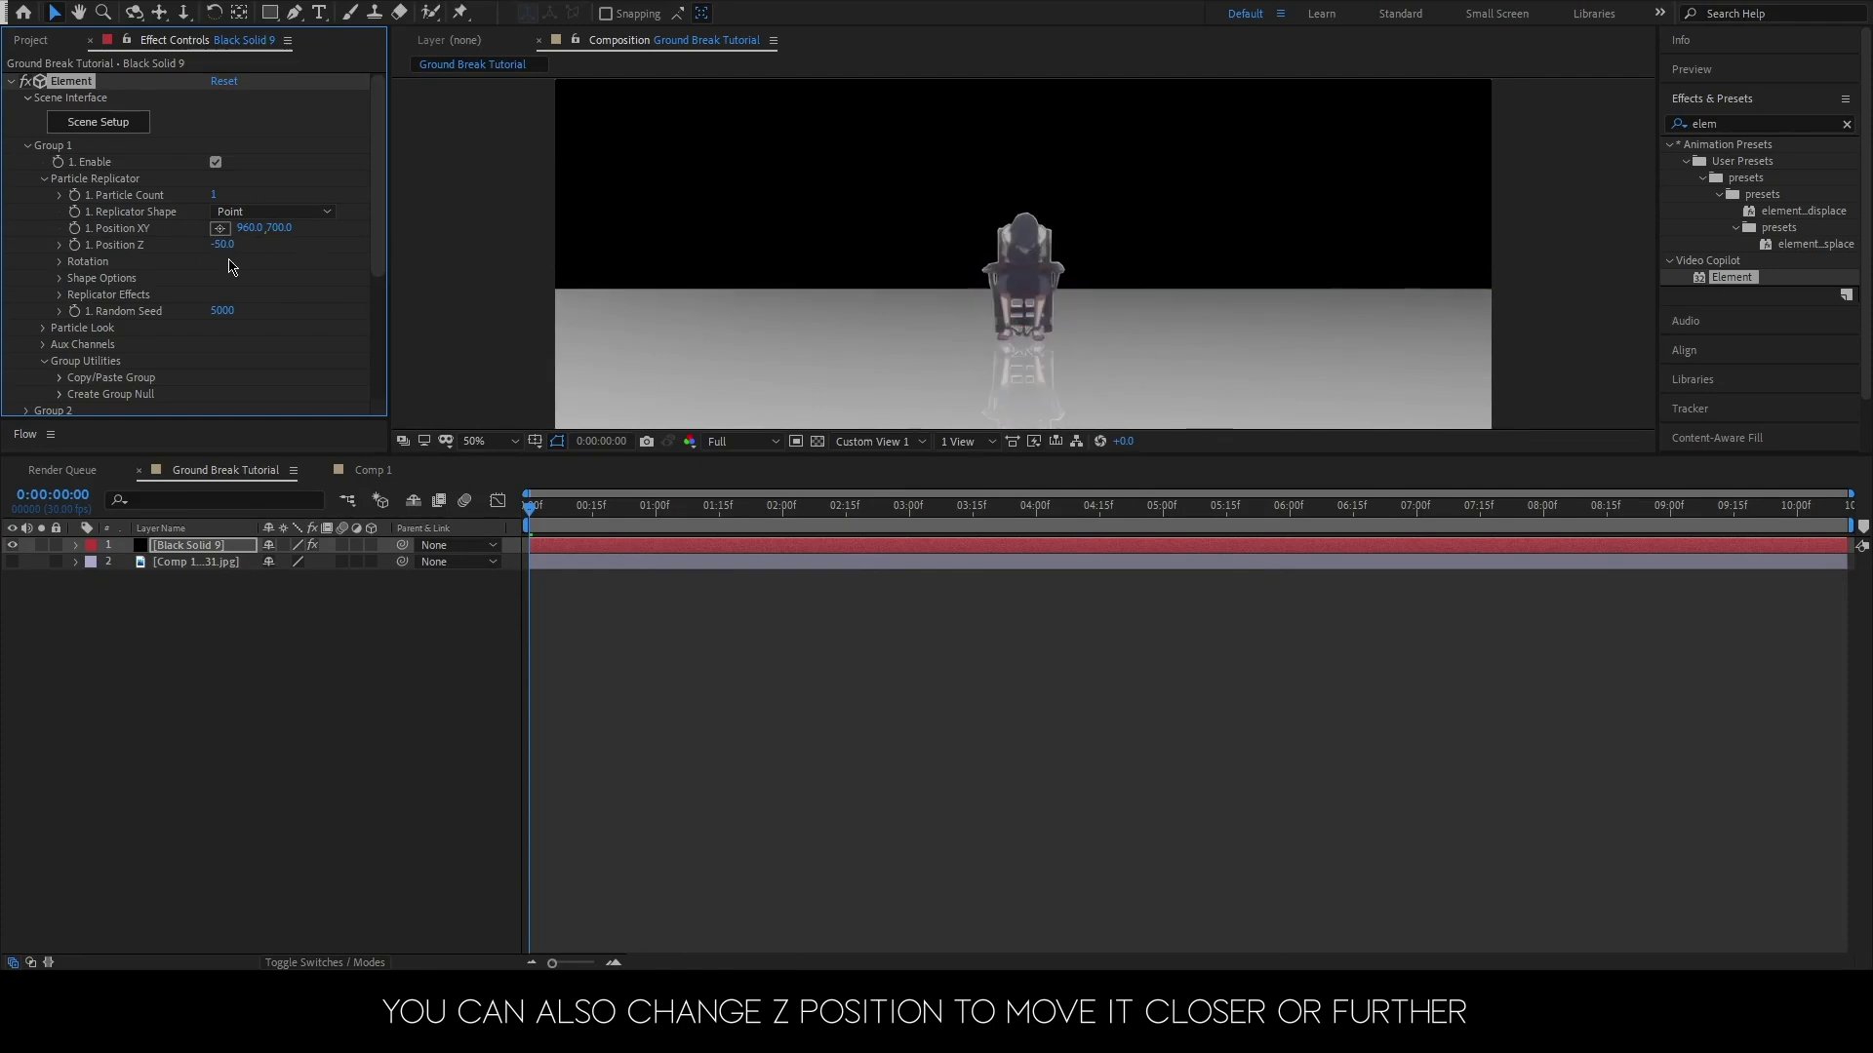
pyautogui.hotkey('ctrl', 'z')
pyautogui.press(',')
pyautogui.click(125, 124)
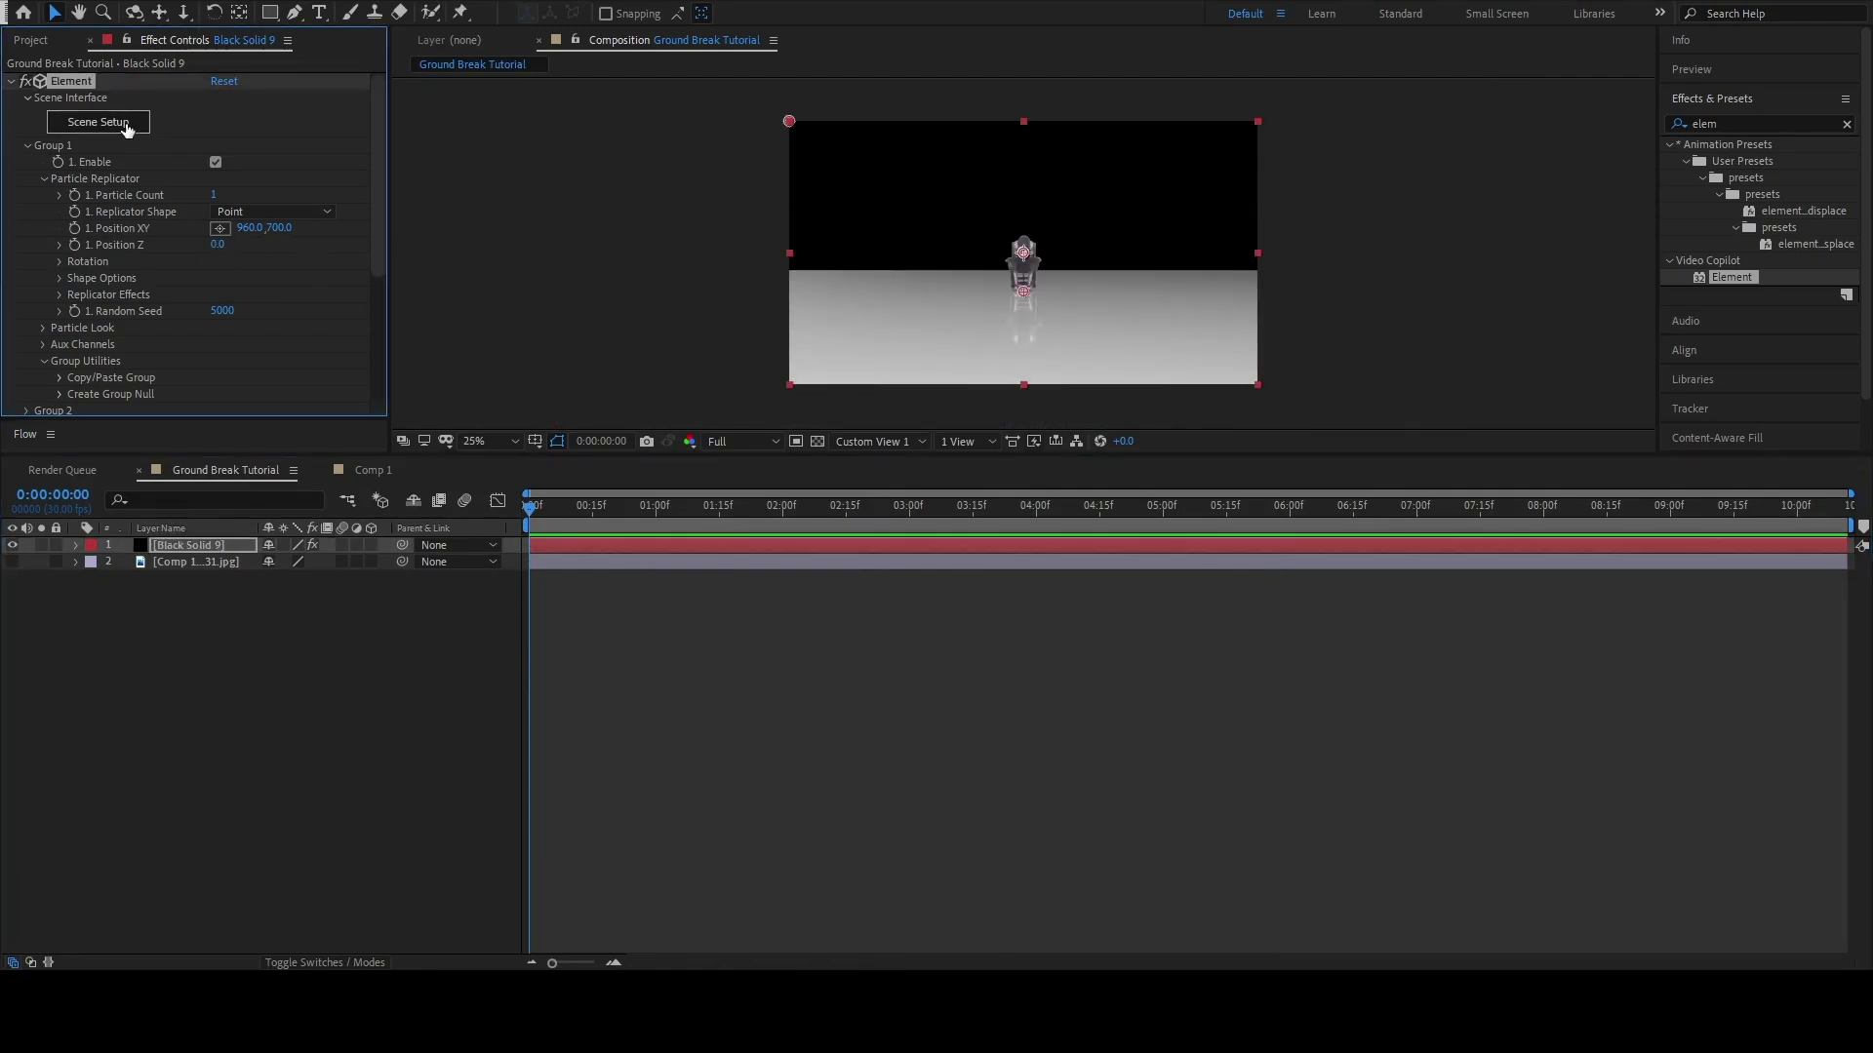
# - In Scene Setup, create a group folder outside floor + char and name it Cracks
pyautogui.click(127, 127)
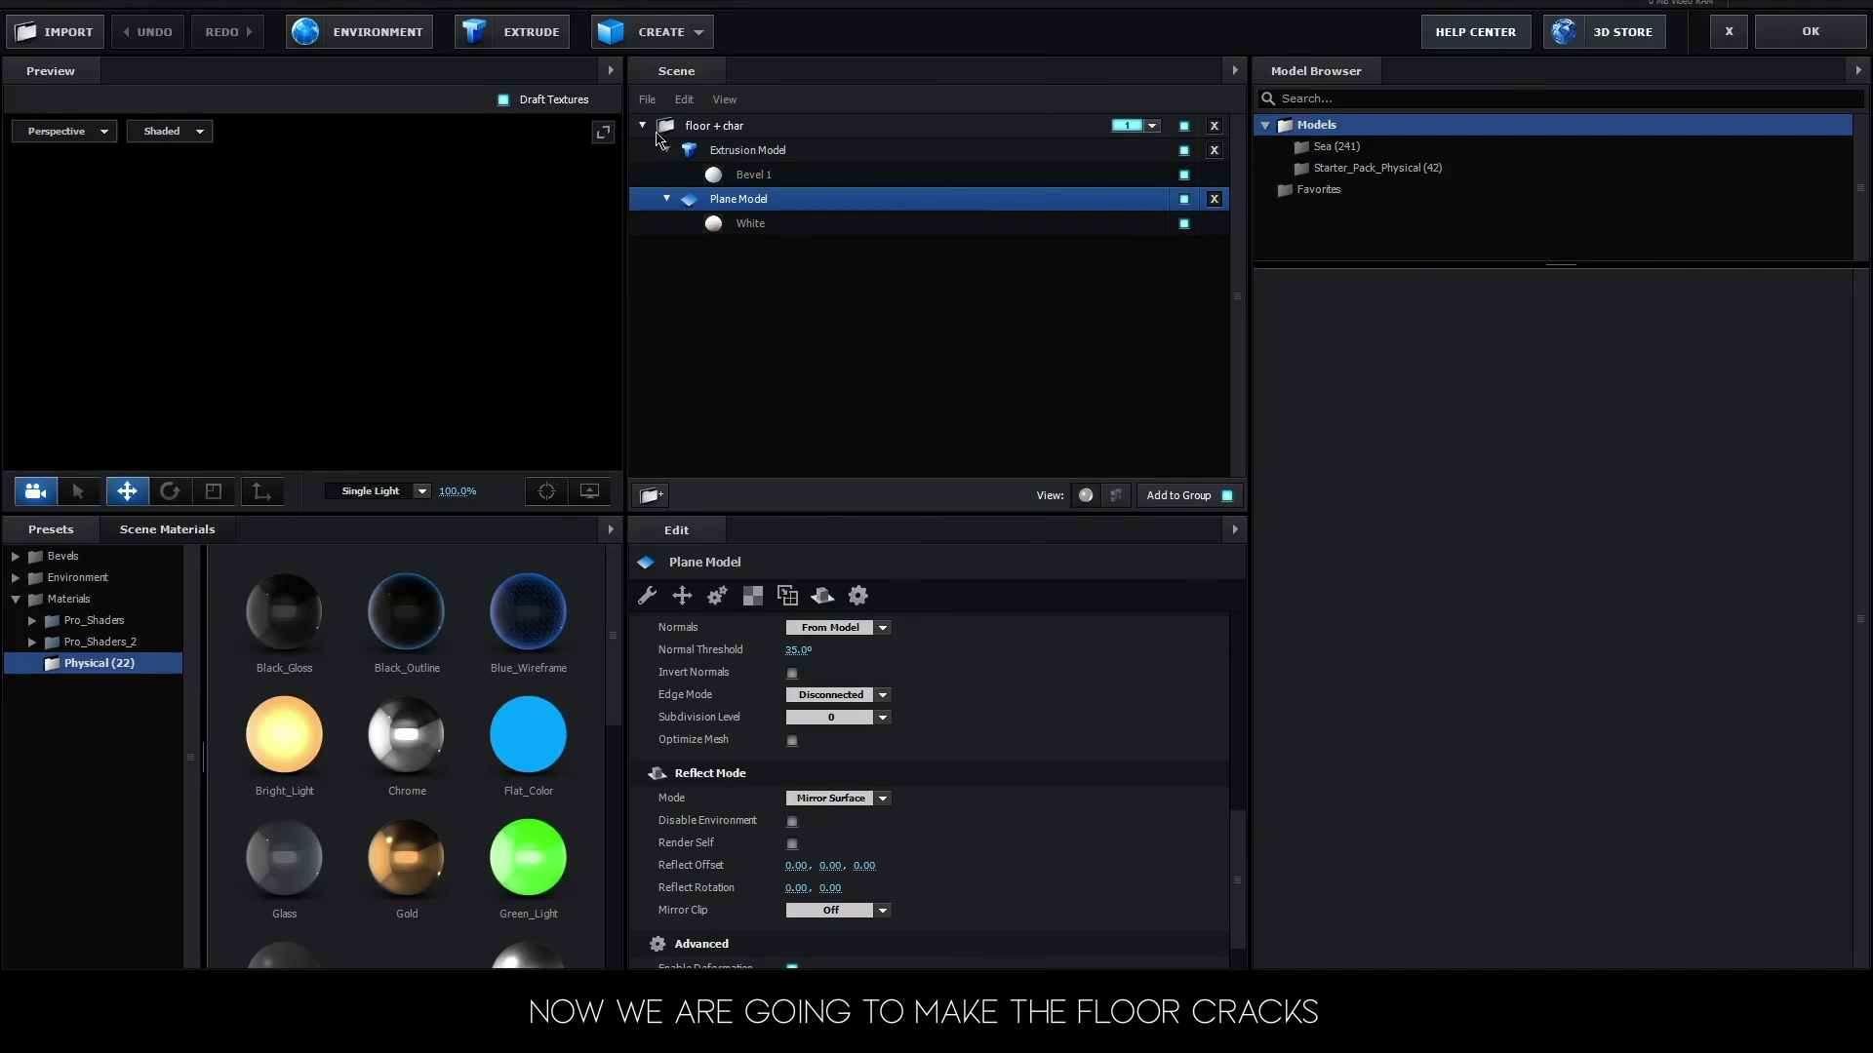
pyautogui.click(643, 128)
pyautogui.click(673, 127)
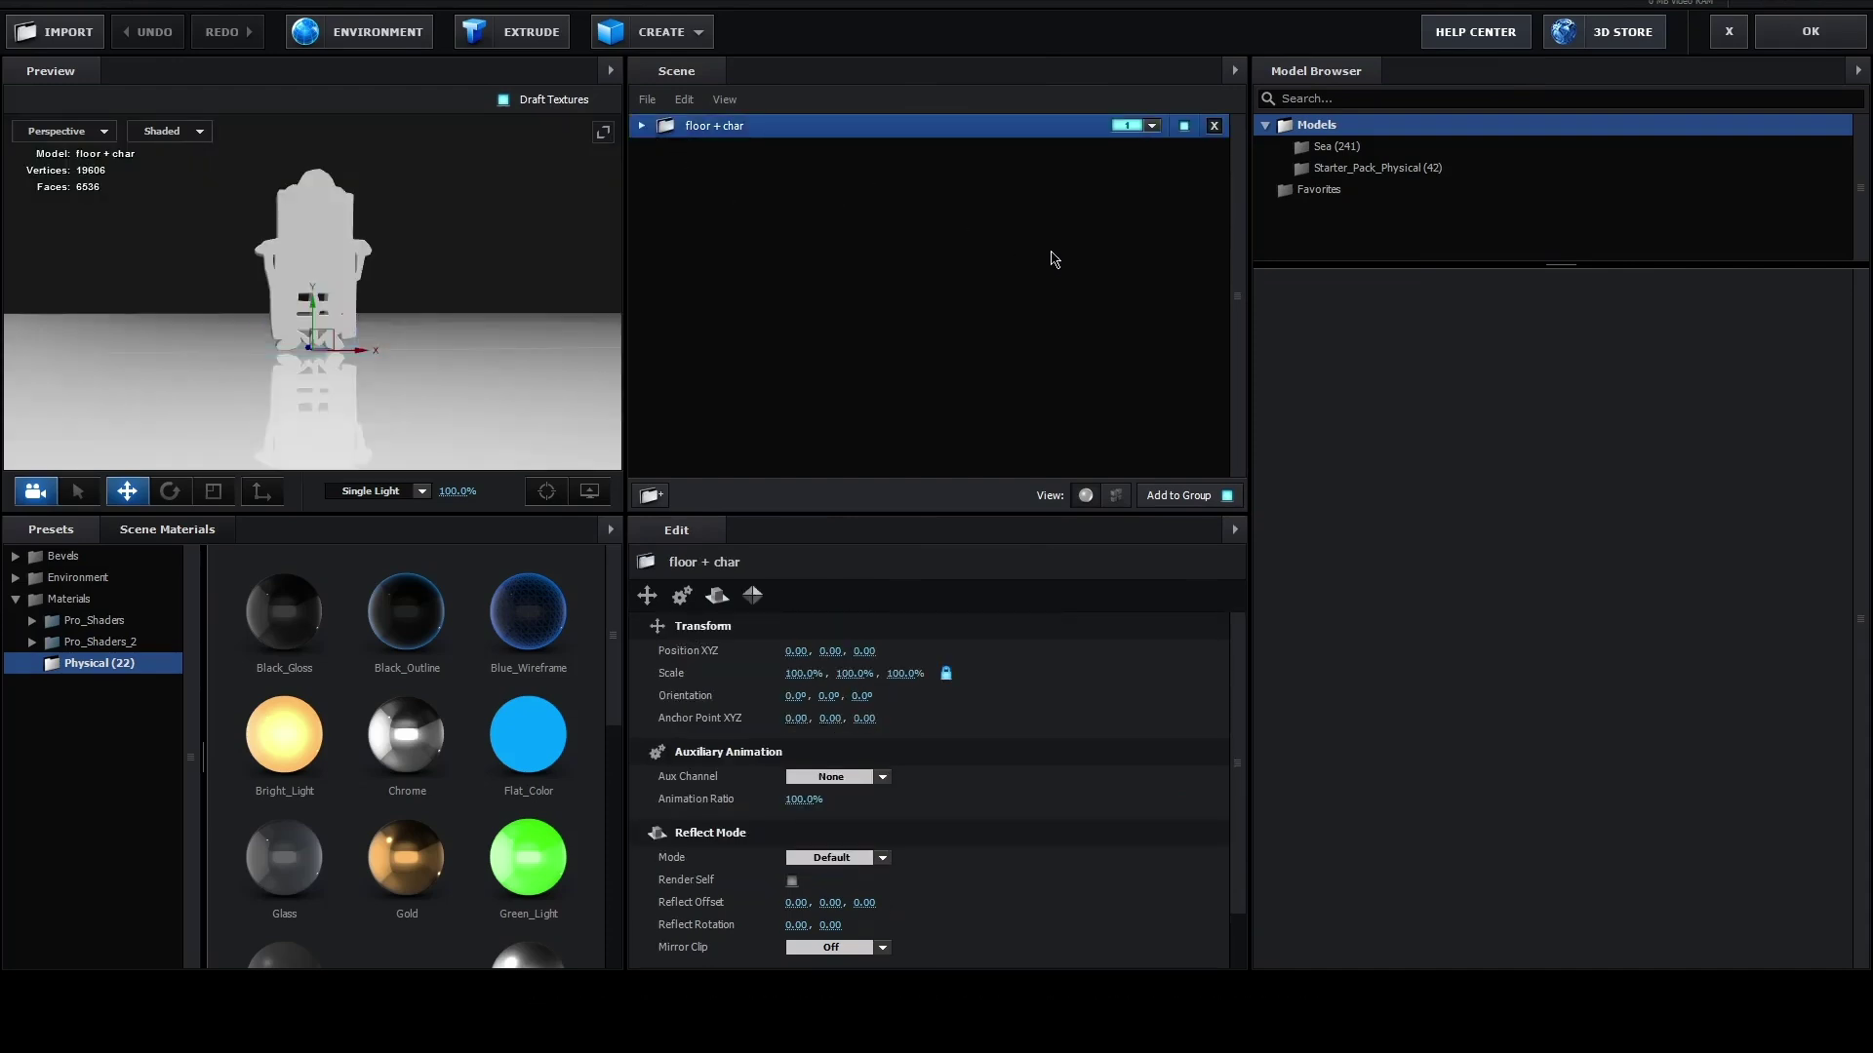
pyautogui.click(650, 495)
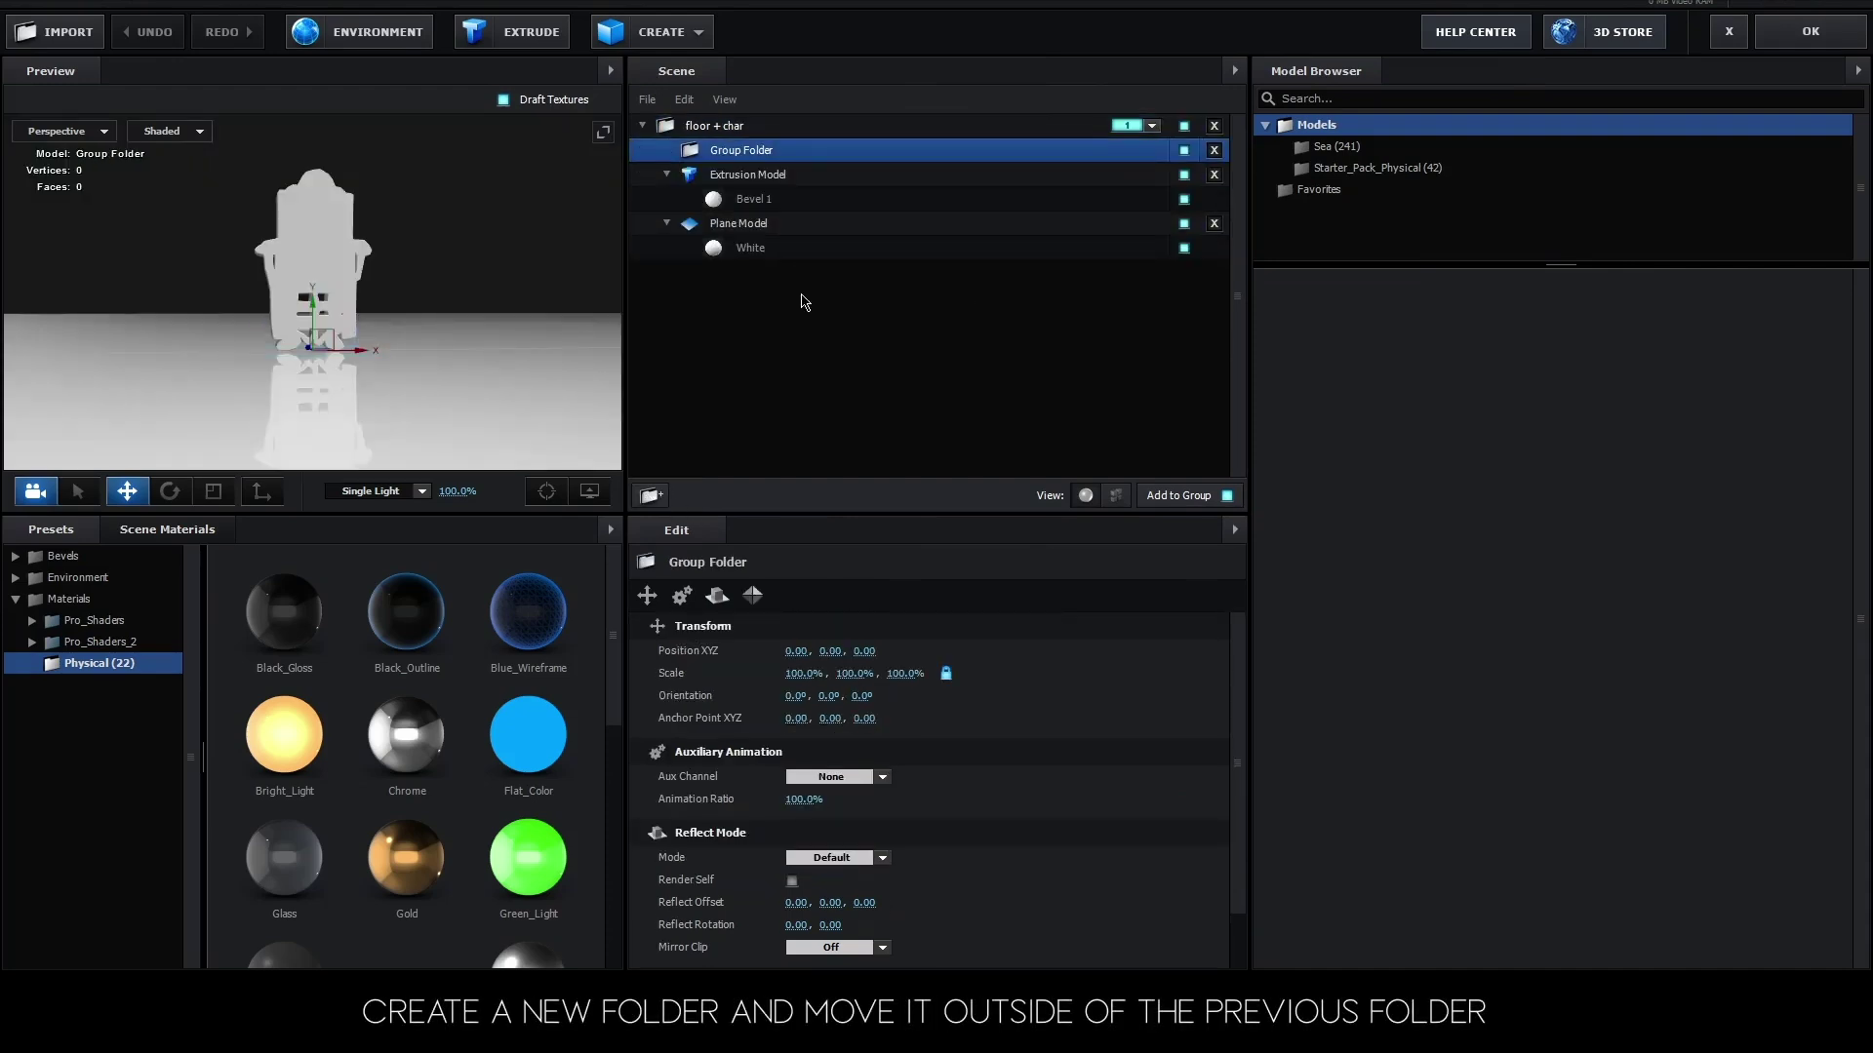
pyautogui.moveTo(754, 264); pyautogui.dragTo(733, 290)
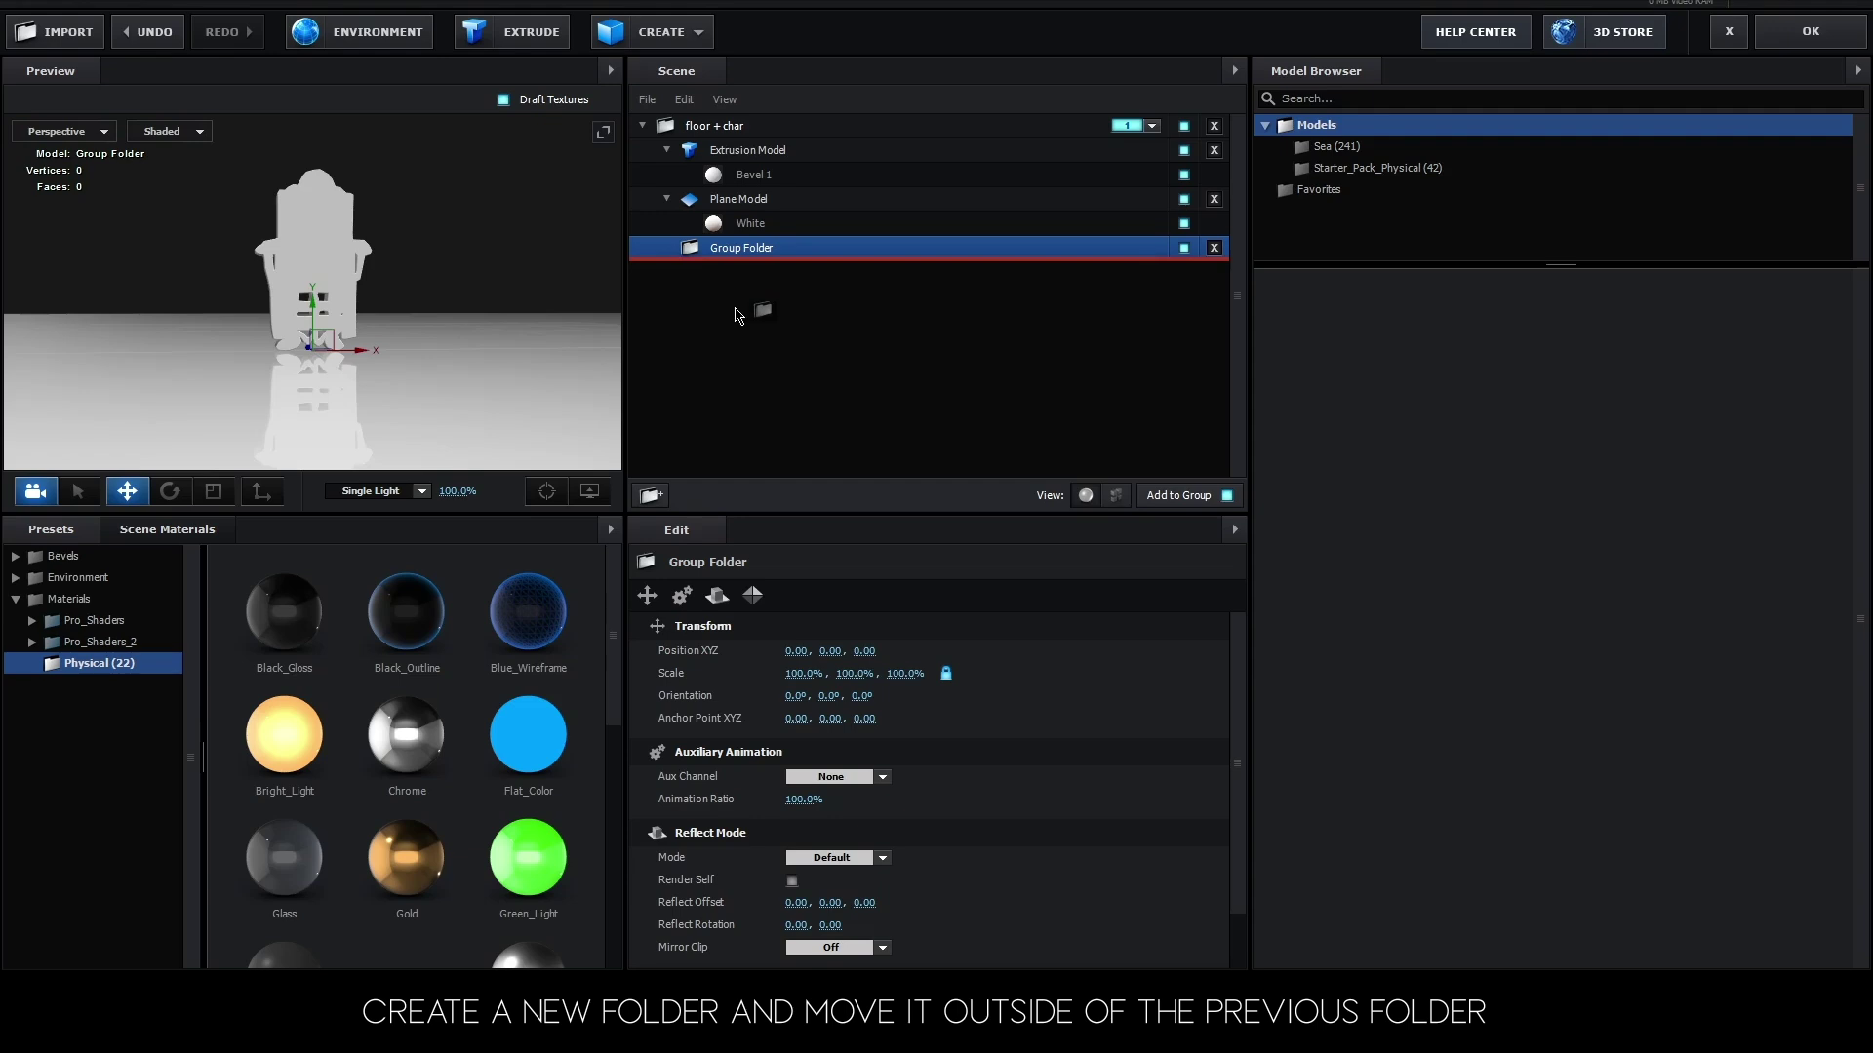
pyautogui.moveTo(734, 291); pyautogui.dragTo(736, 309)
pyautogui.doubleClick(717, 251)
pyautogui.write('Cracks')
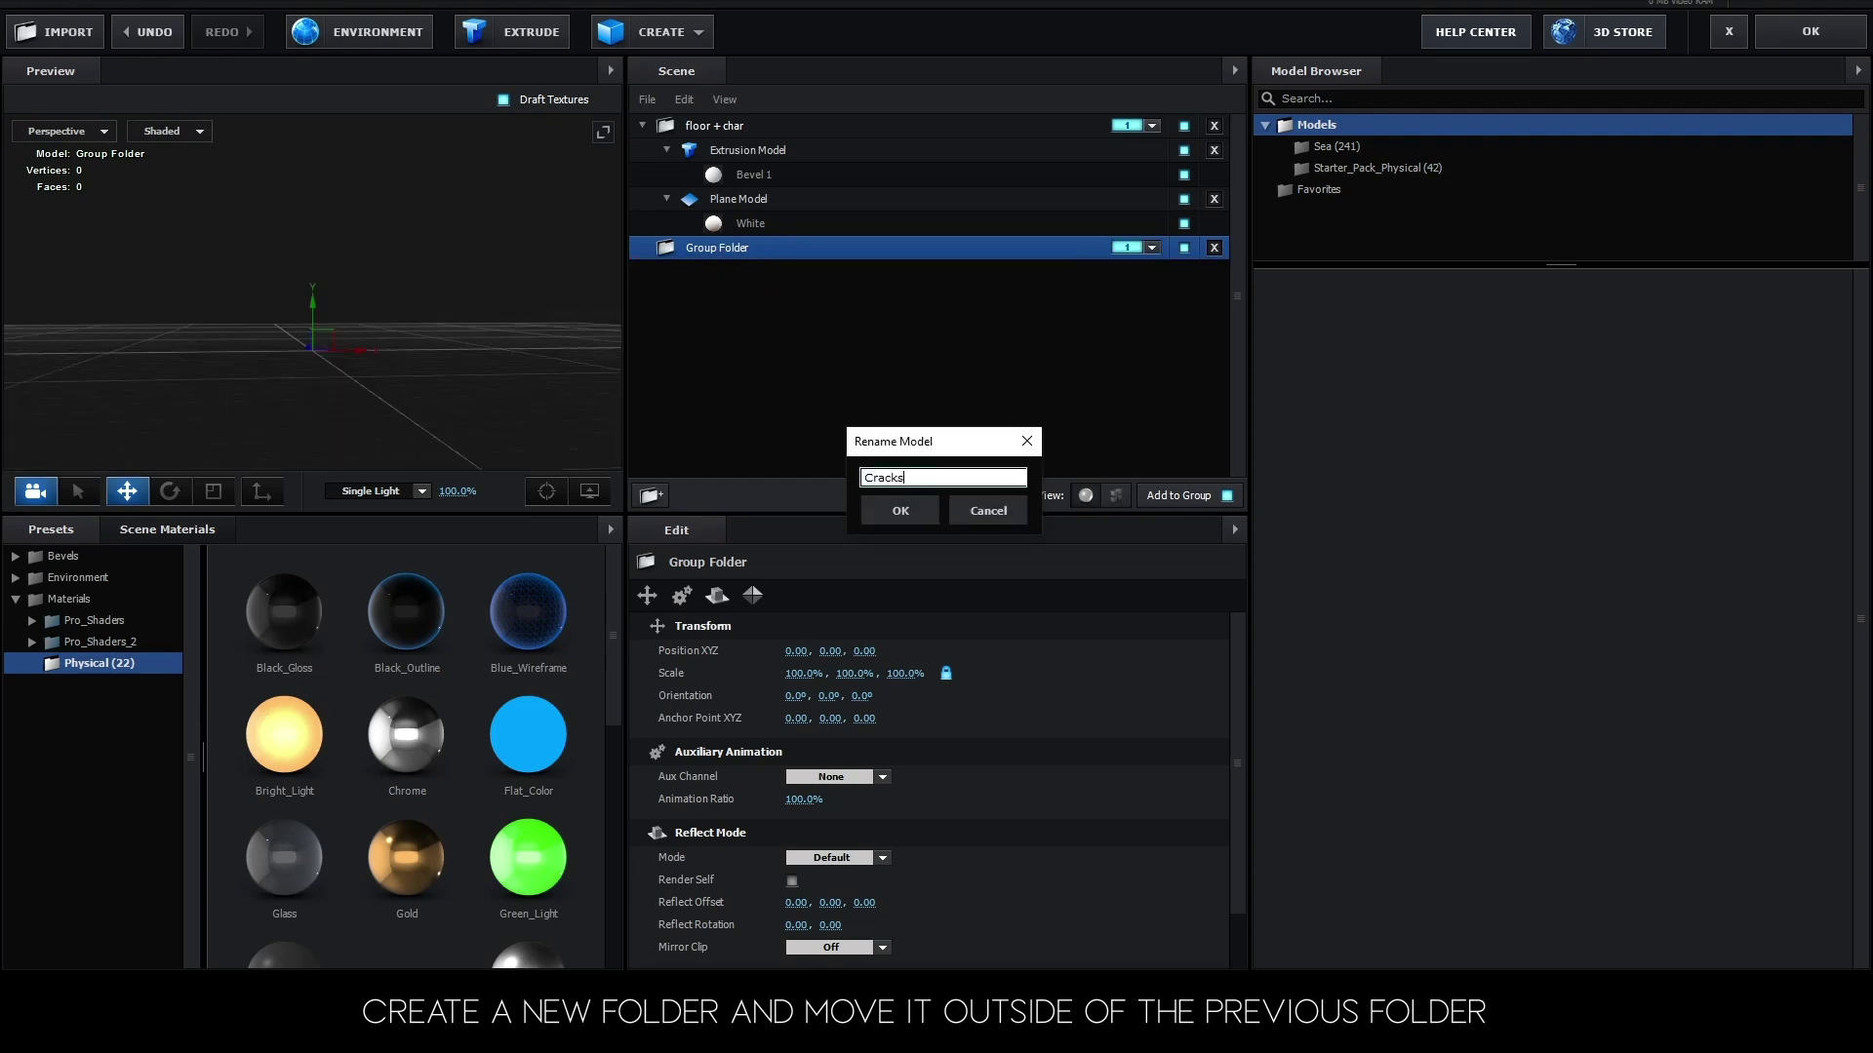
pyautogui.press('Return')
pyautogui.click(642, 125)
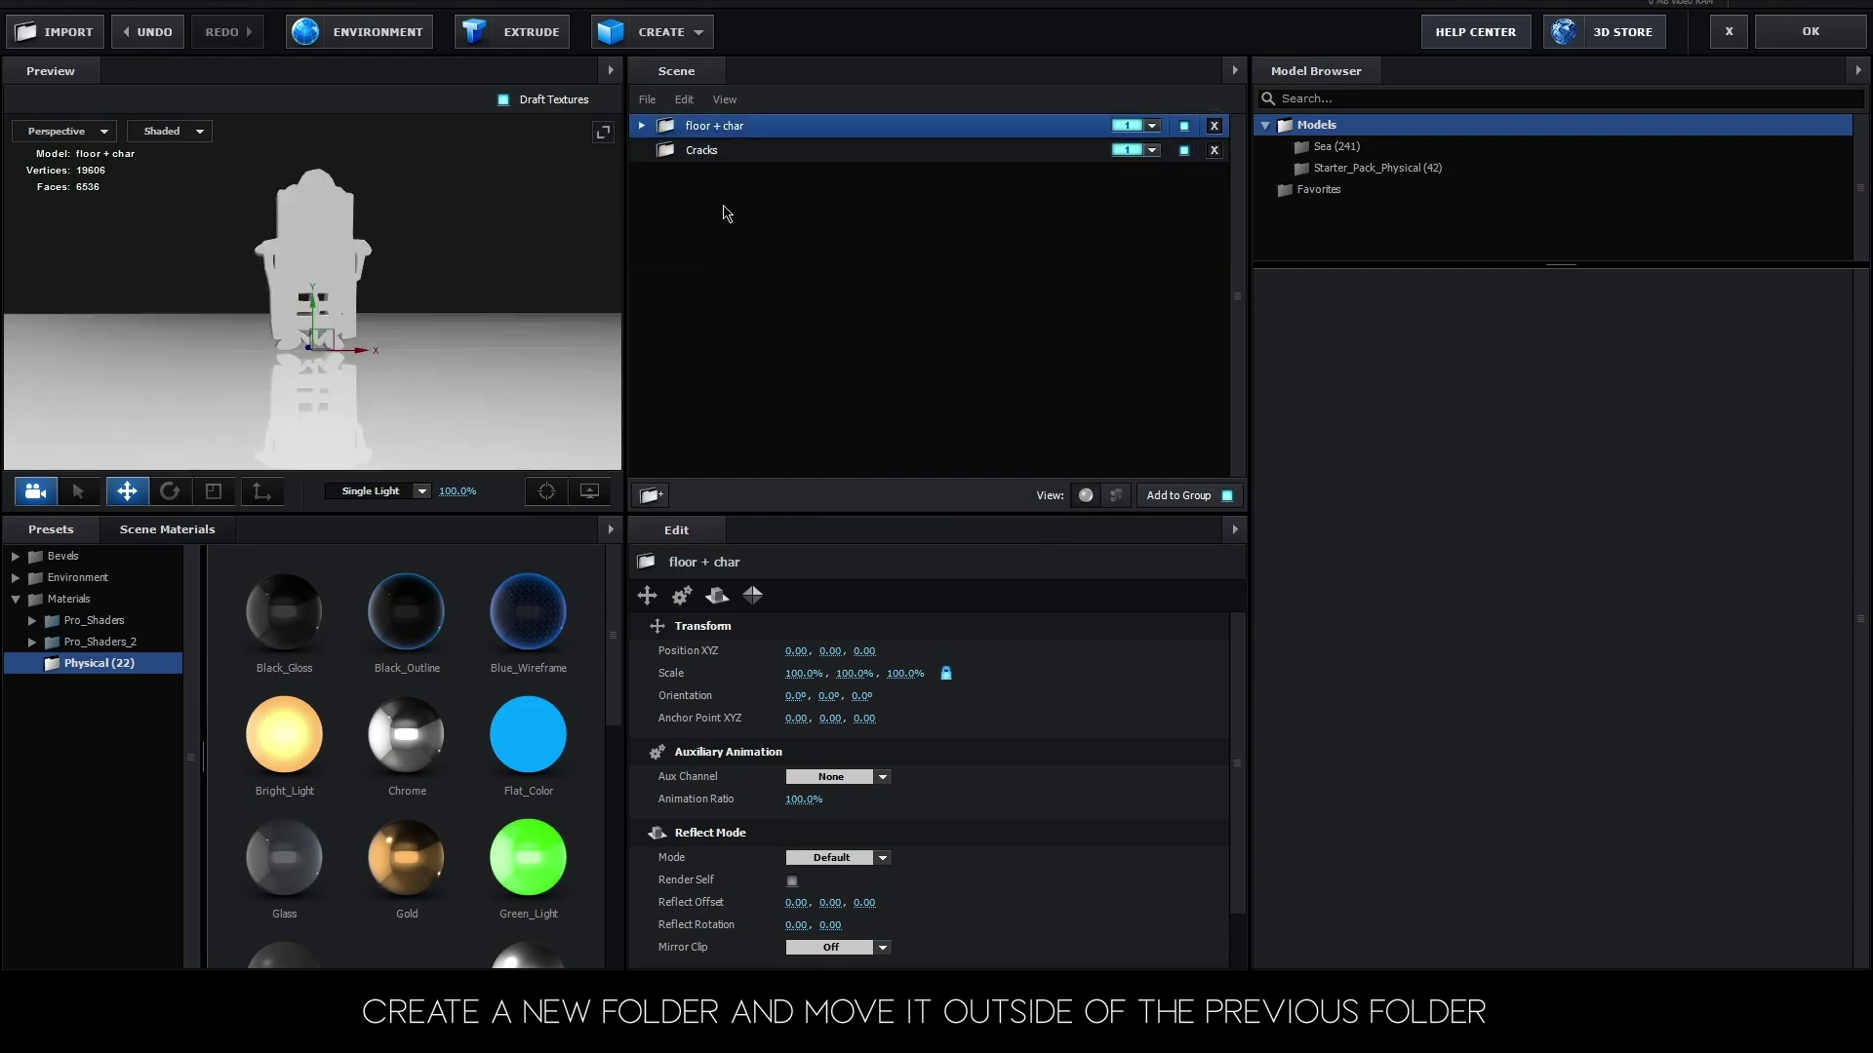
pyautogui.click(704, 152)
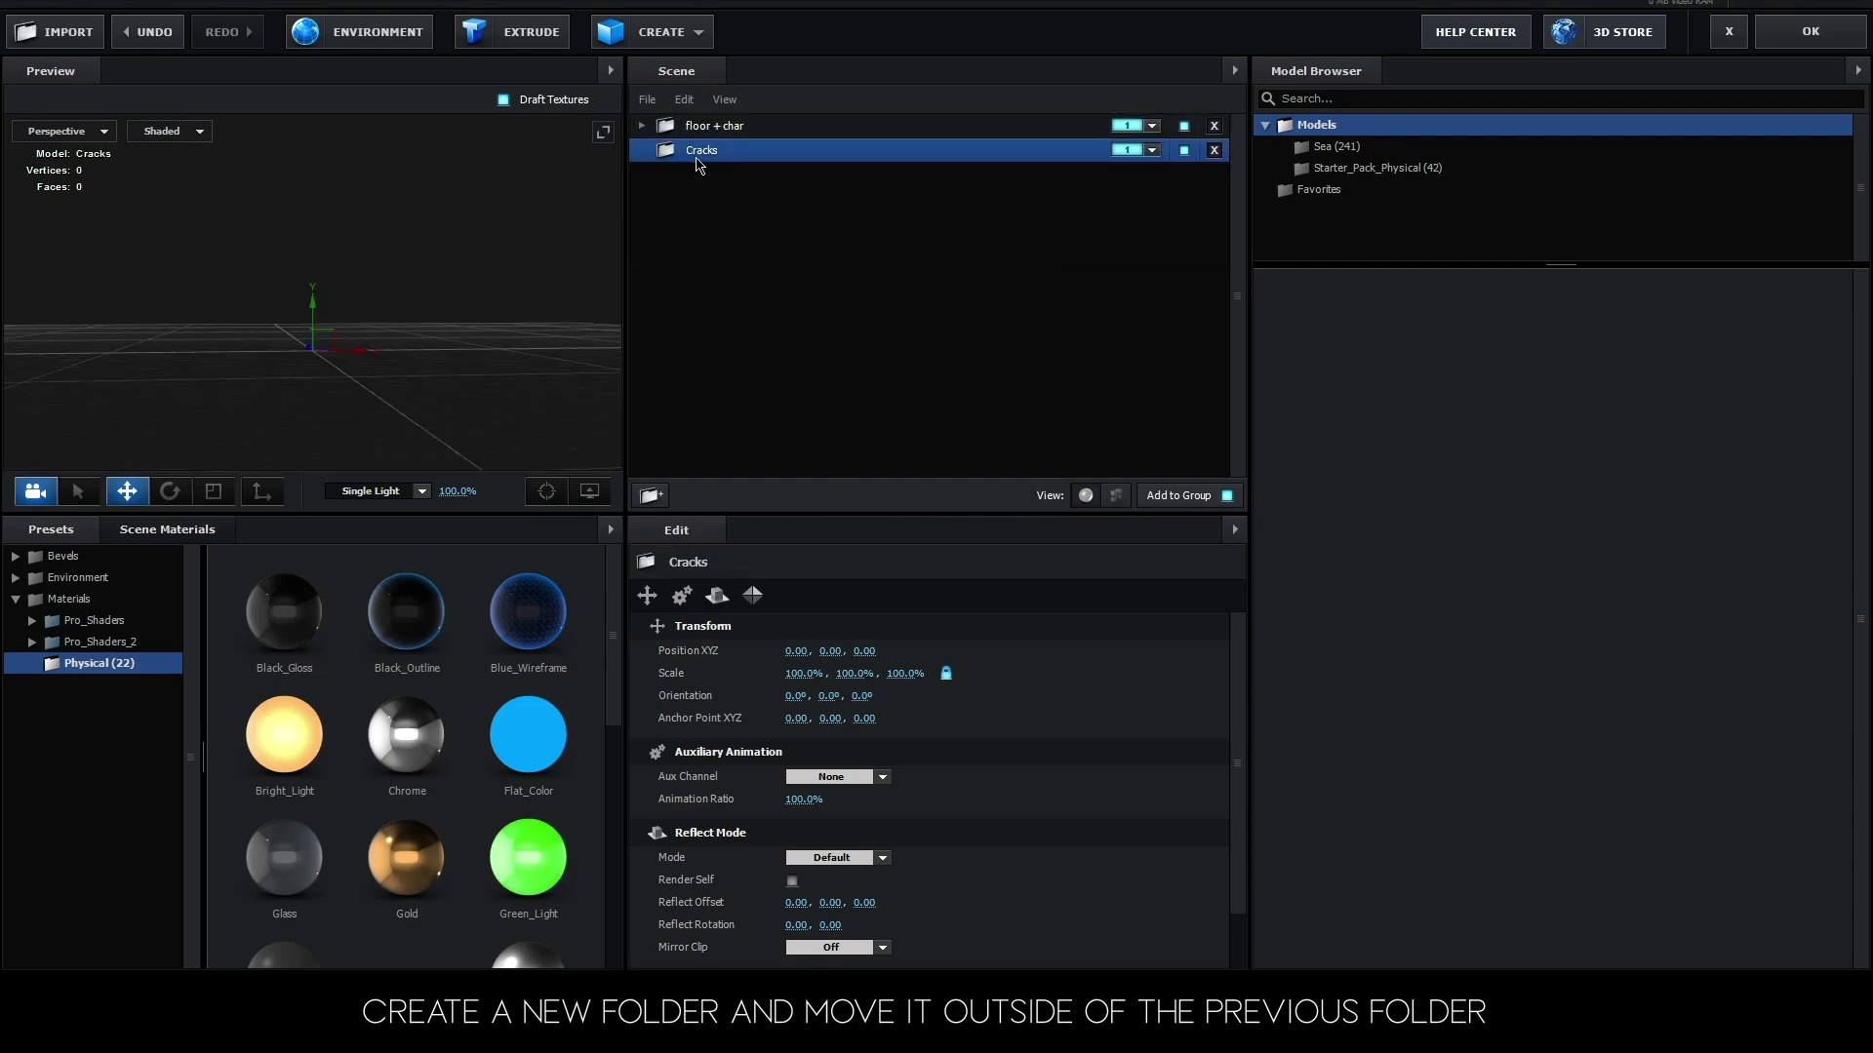
# - Add the floor_fracture model from Starter_Pack_Physical to the Cracks group
pyautogui.click(659, 35)
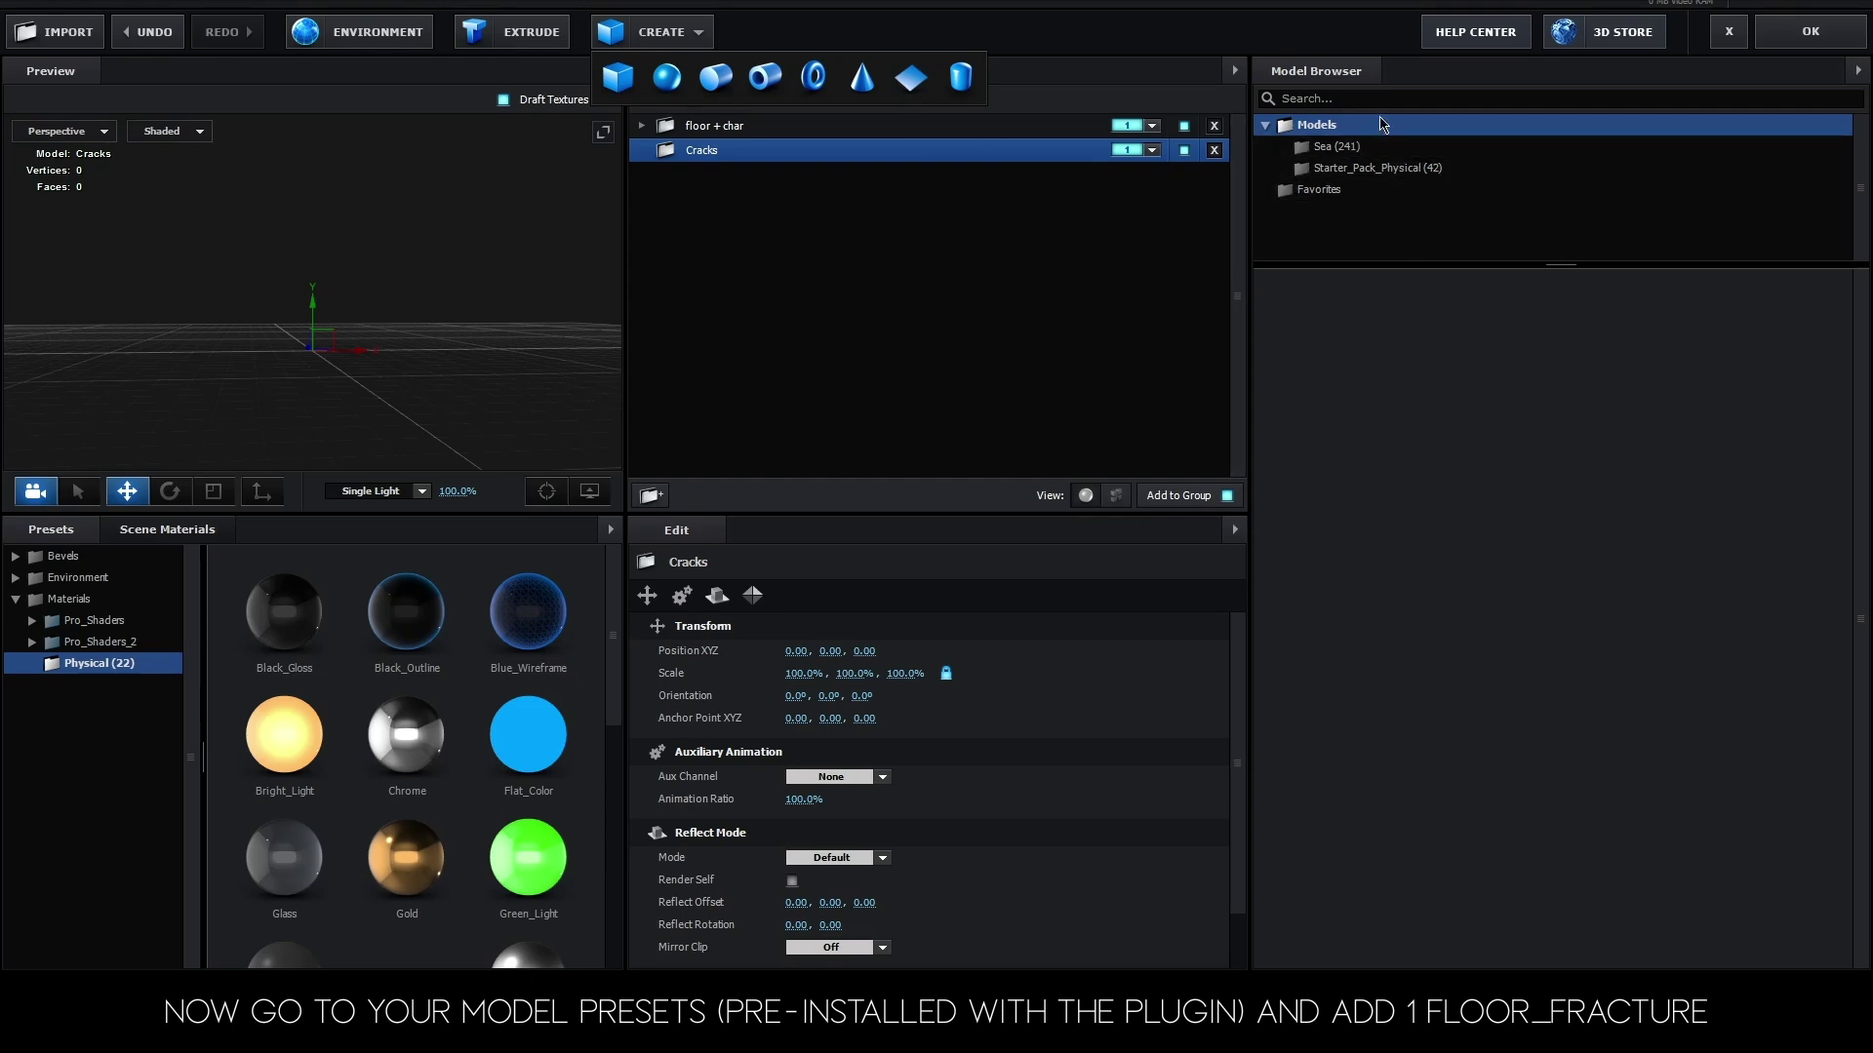
pyautogui.click(1371, 170)
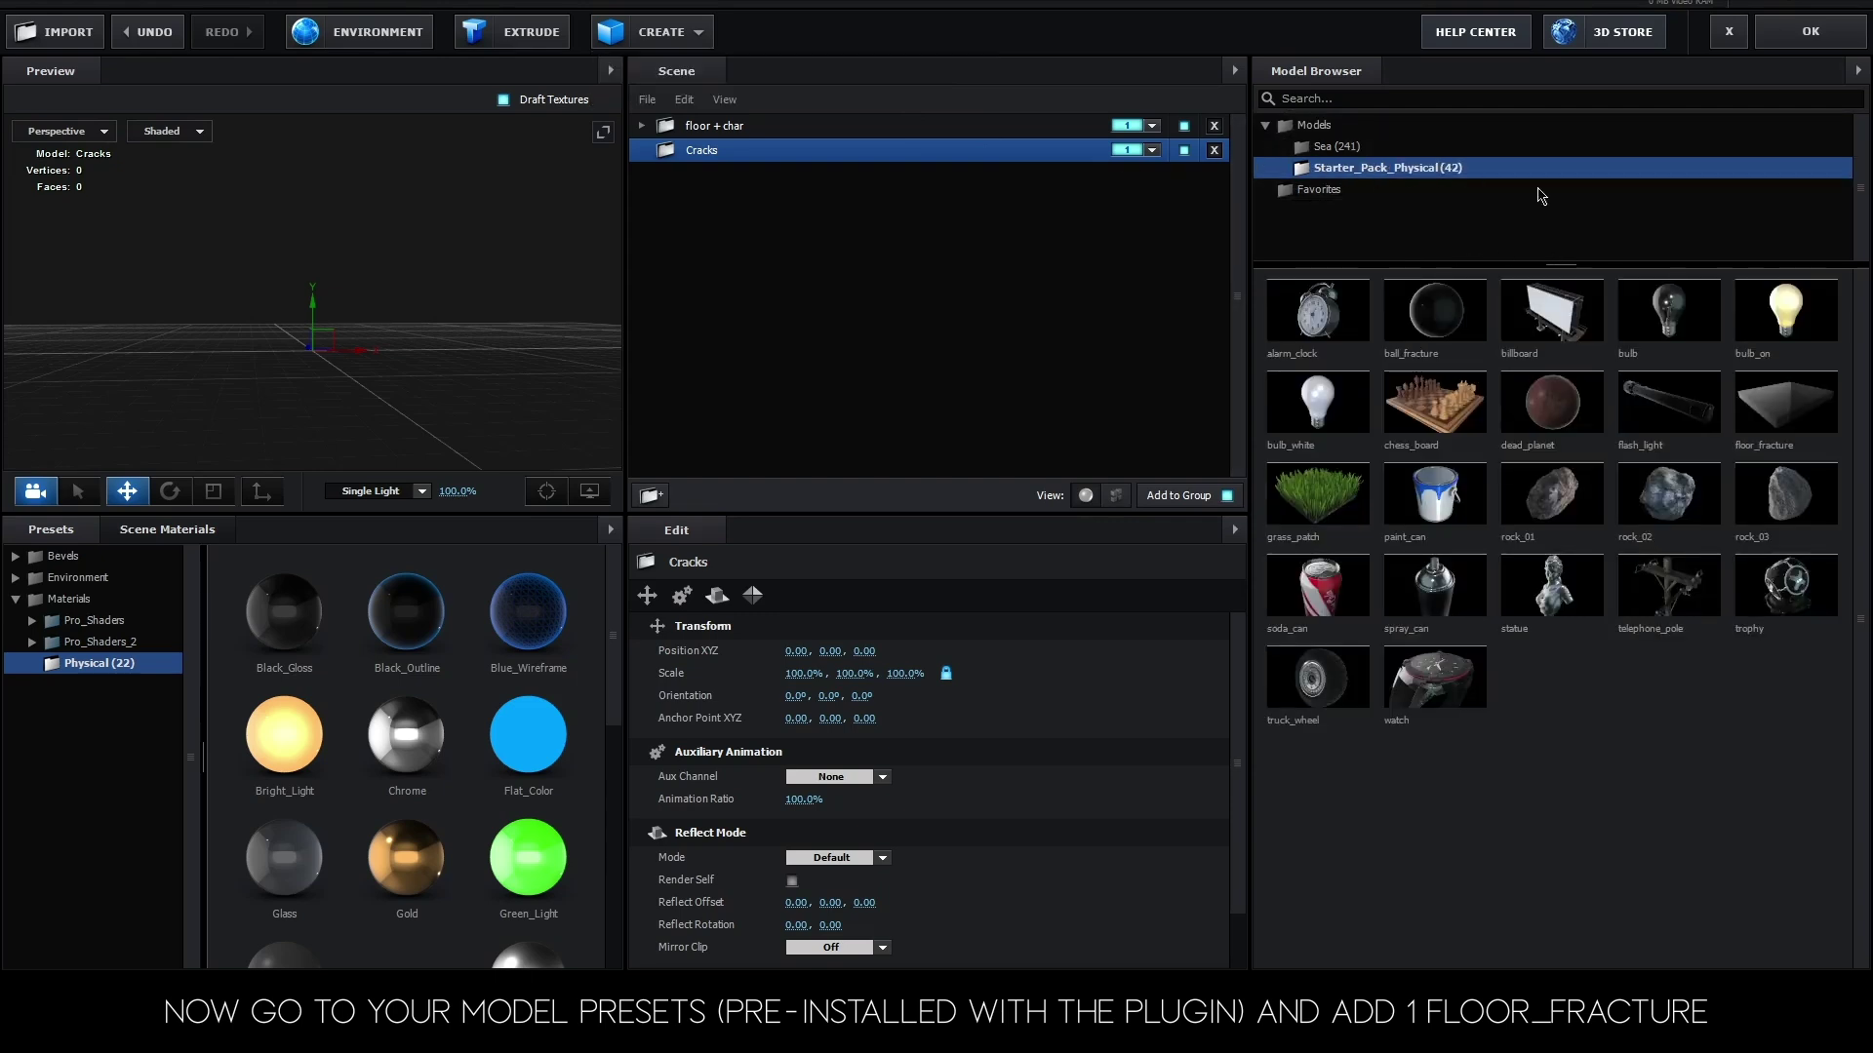
pyautogui.click(1792, 427)
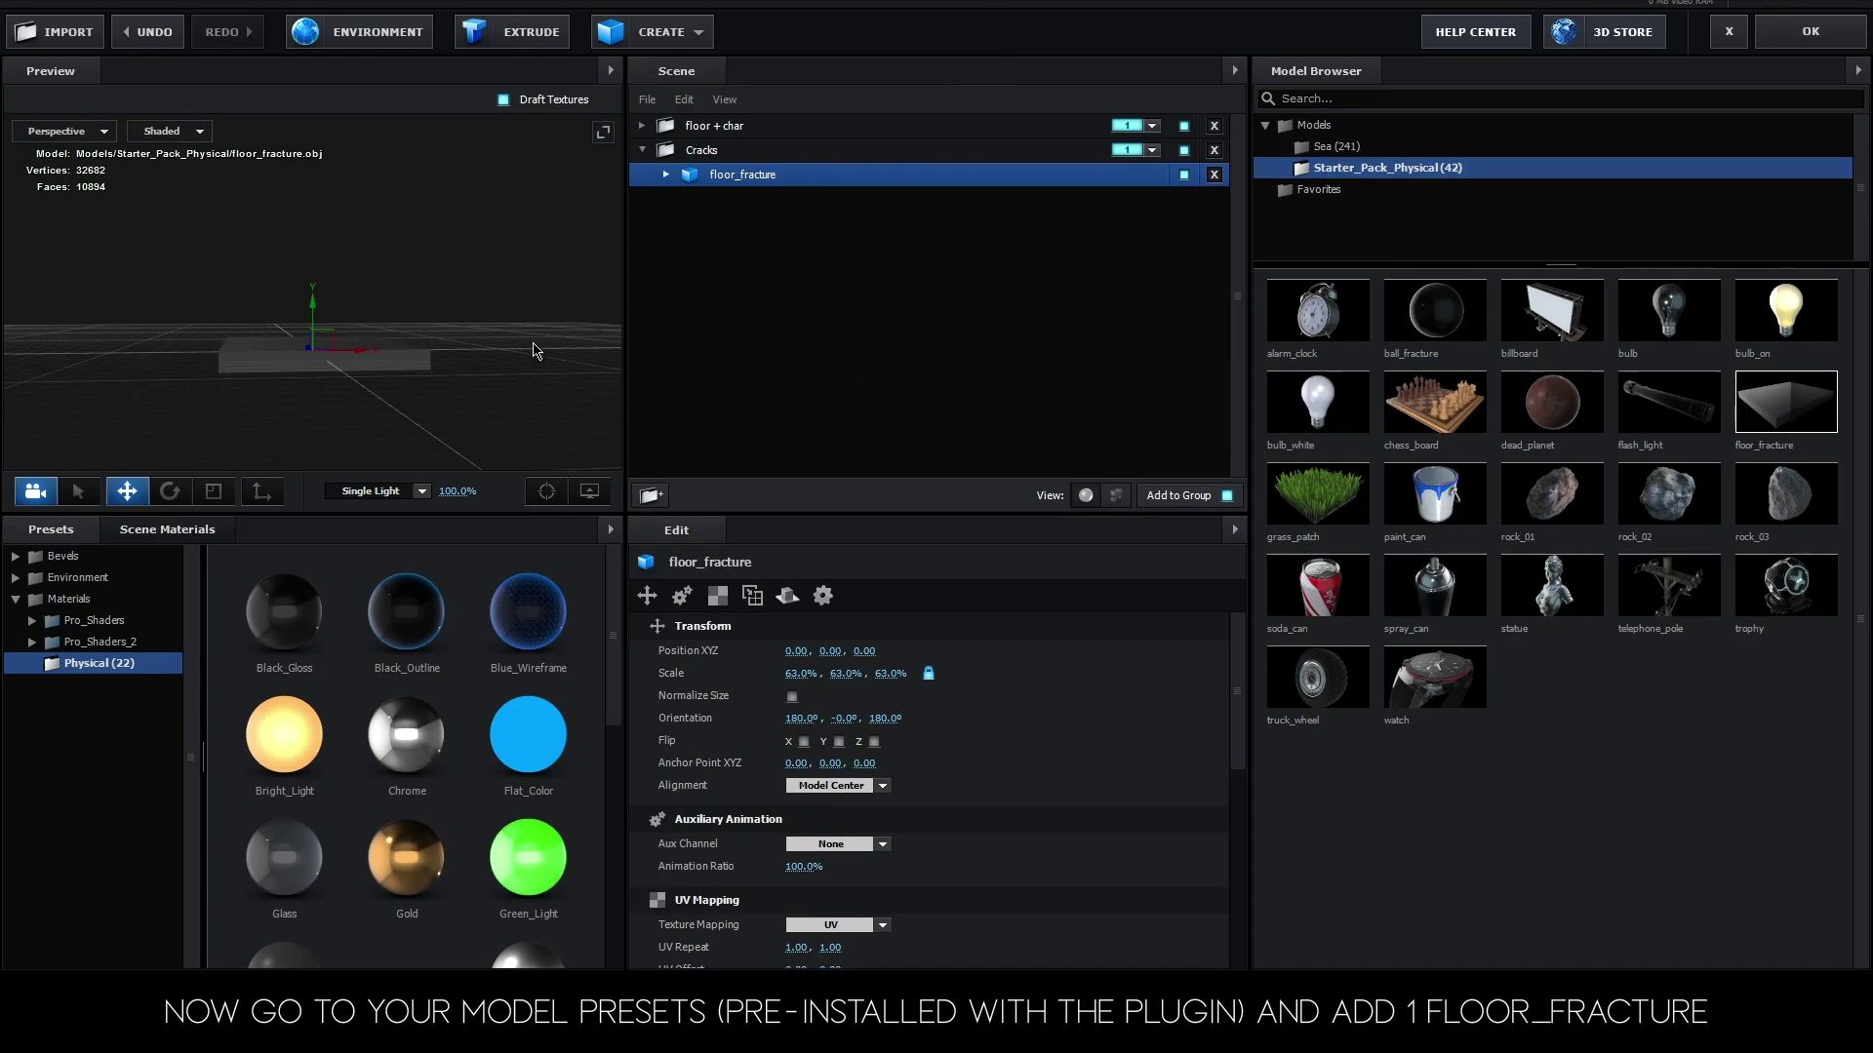
pyautogui.moveTo(534, 351); pyautogui.dragTo(435, 366)
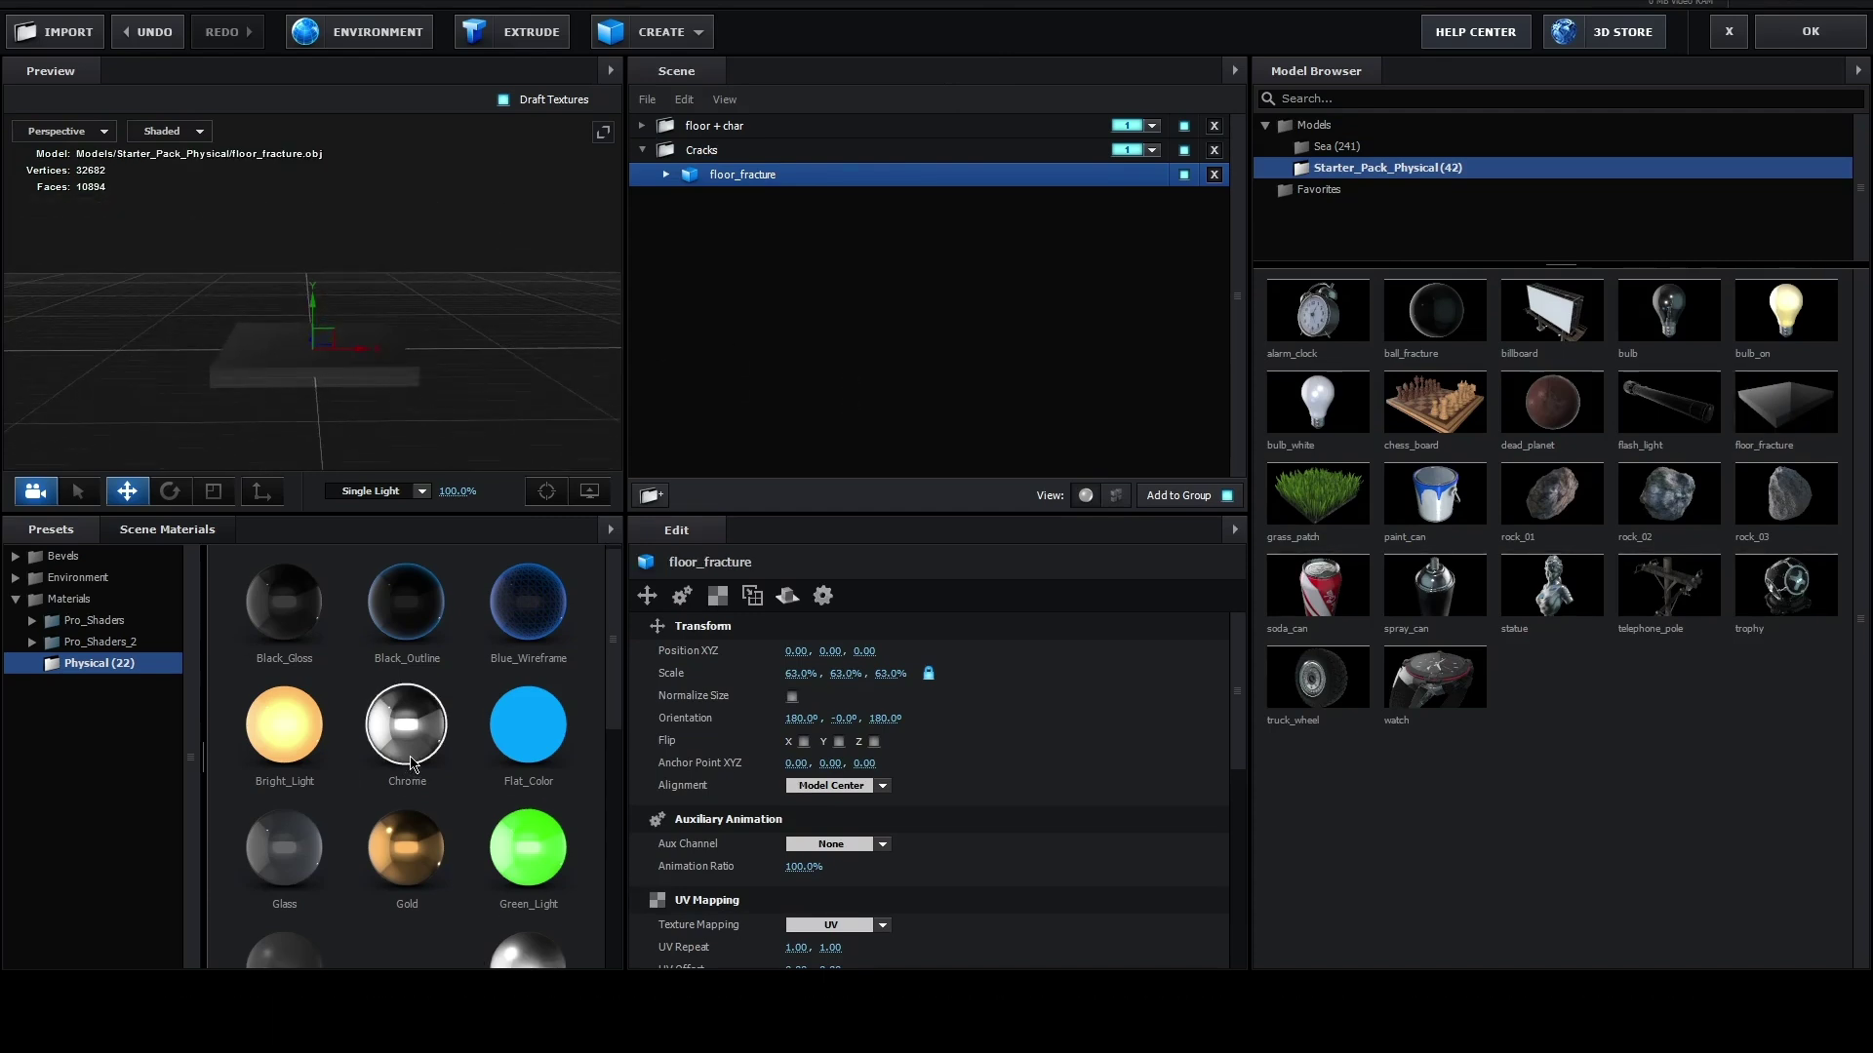
# - Give the floor slab the White material and scale it to about 585%
pyautogui.scroll(-2, 426, 749)
pyautogui.scroll(-3, 426, 749)
pyautogui.scroll(-1, 427, 749)
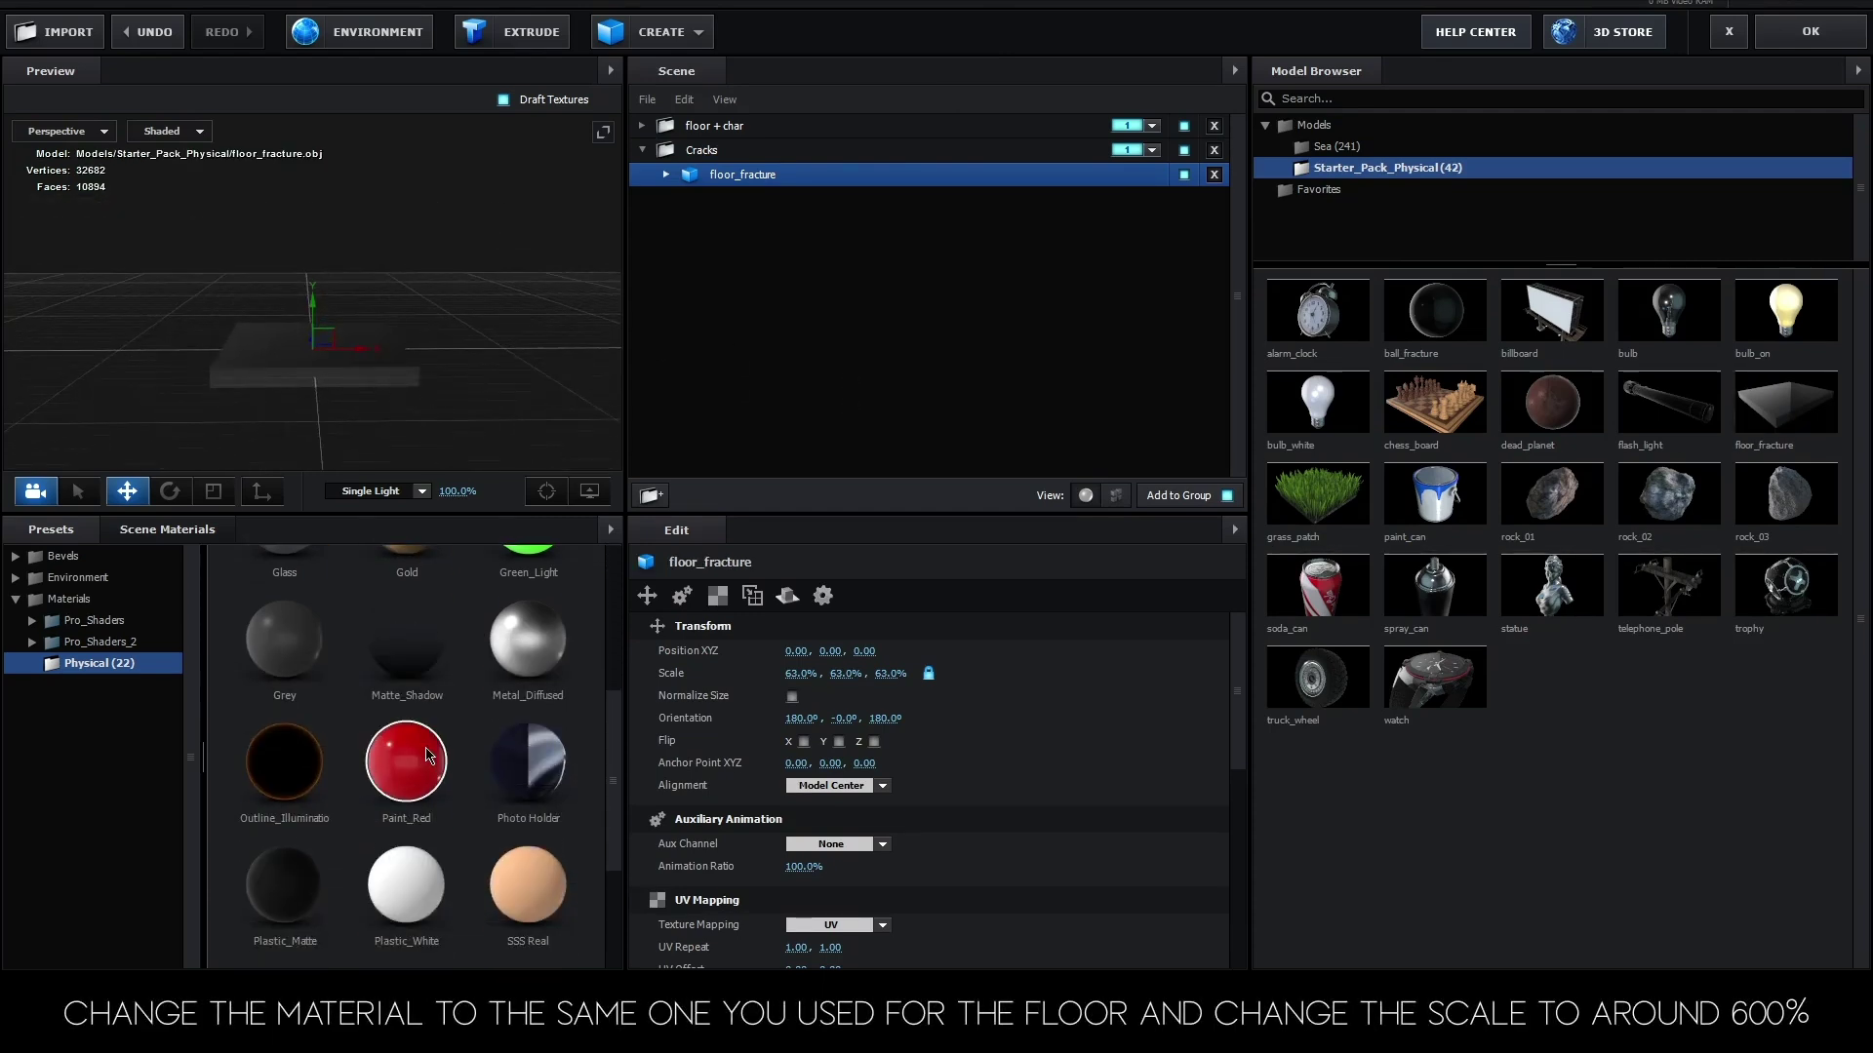
pyautogui.scroll(-3, 400, 864)
pyautogui.click(270, 800)
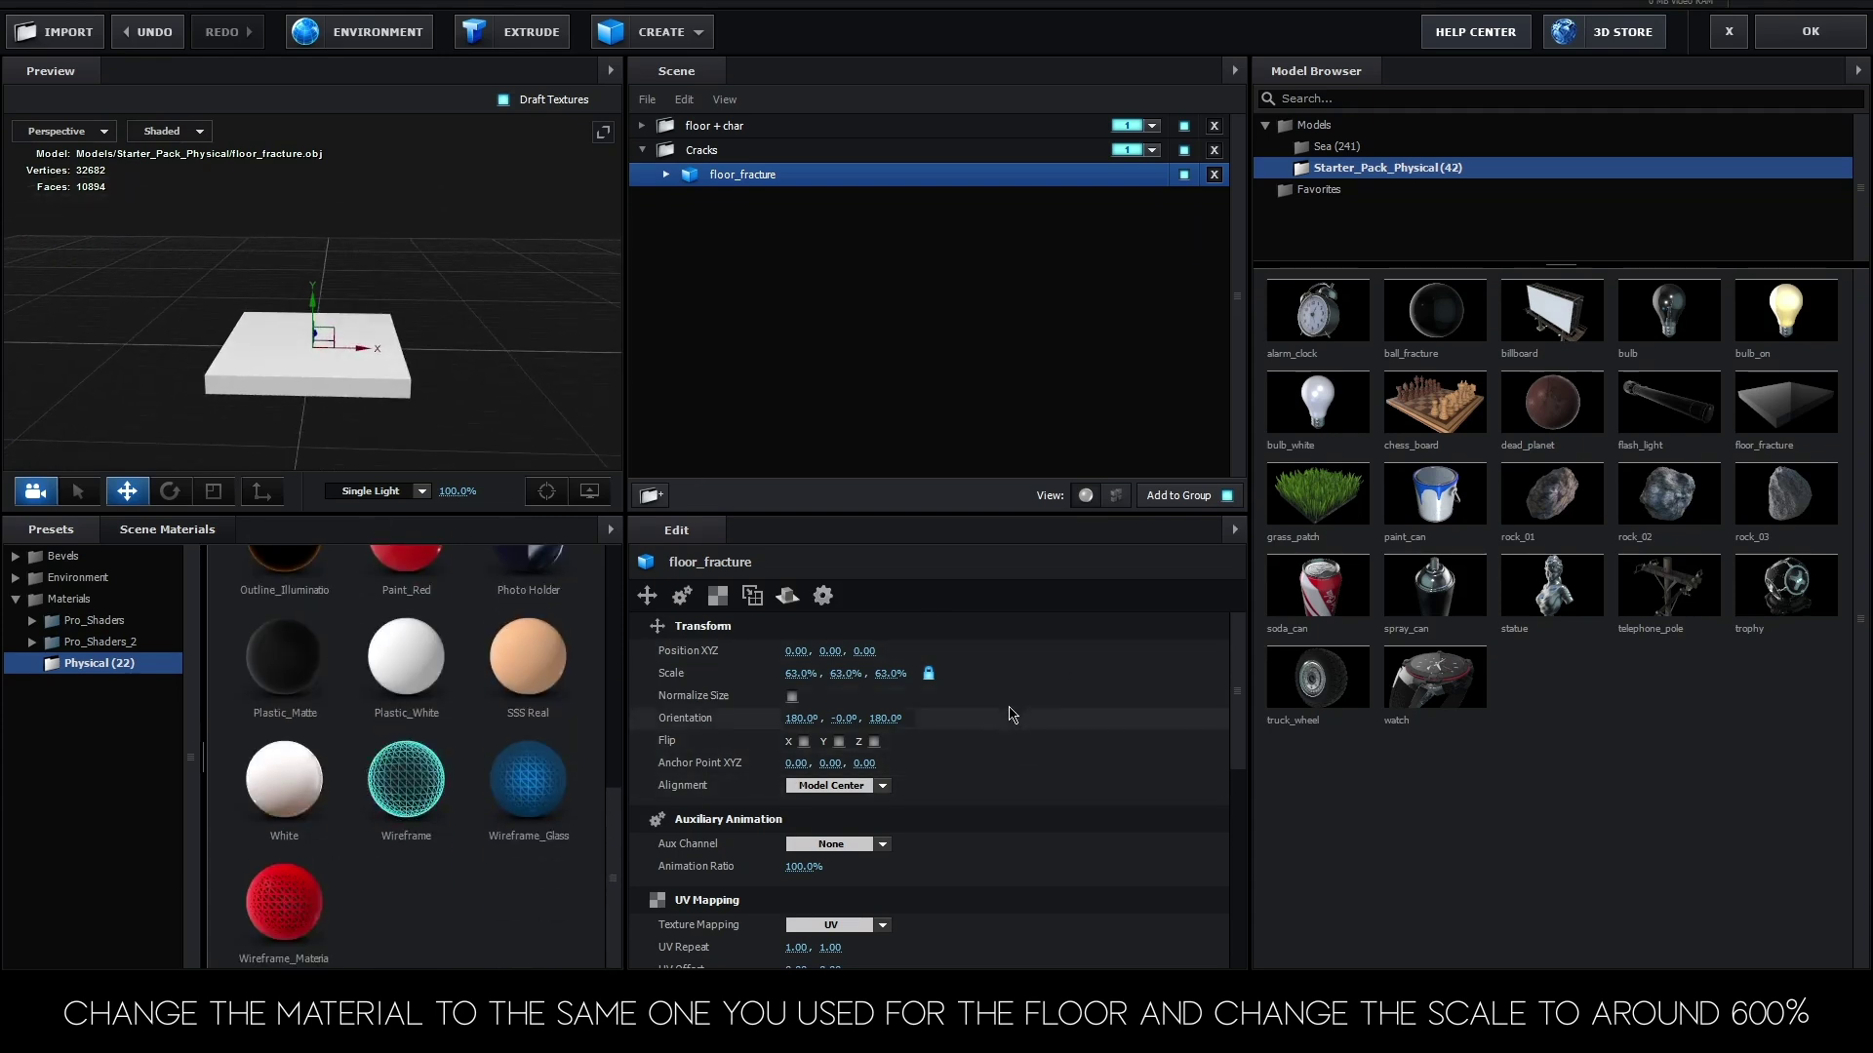
pyautogui.moveTo(891, 673)
pyautogui.mouseDown()
pyautogui.moveTo(1470, 656)
pyautogui.moveTo(1387, 715)
pyautogui.mouseUp()
pyautogui.moveTo(899, 673); pyautogui.dragTo(835, 691)
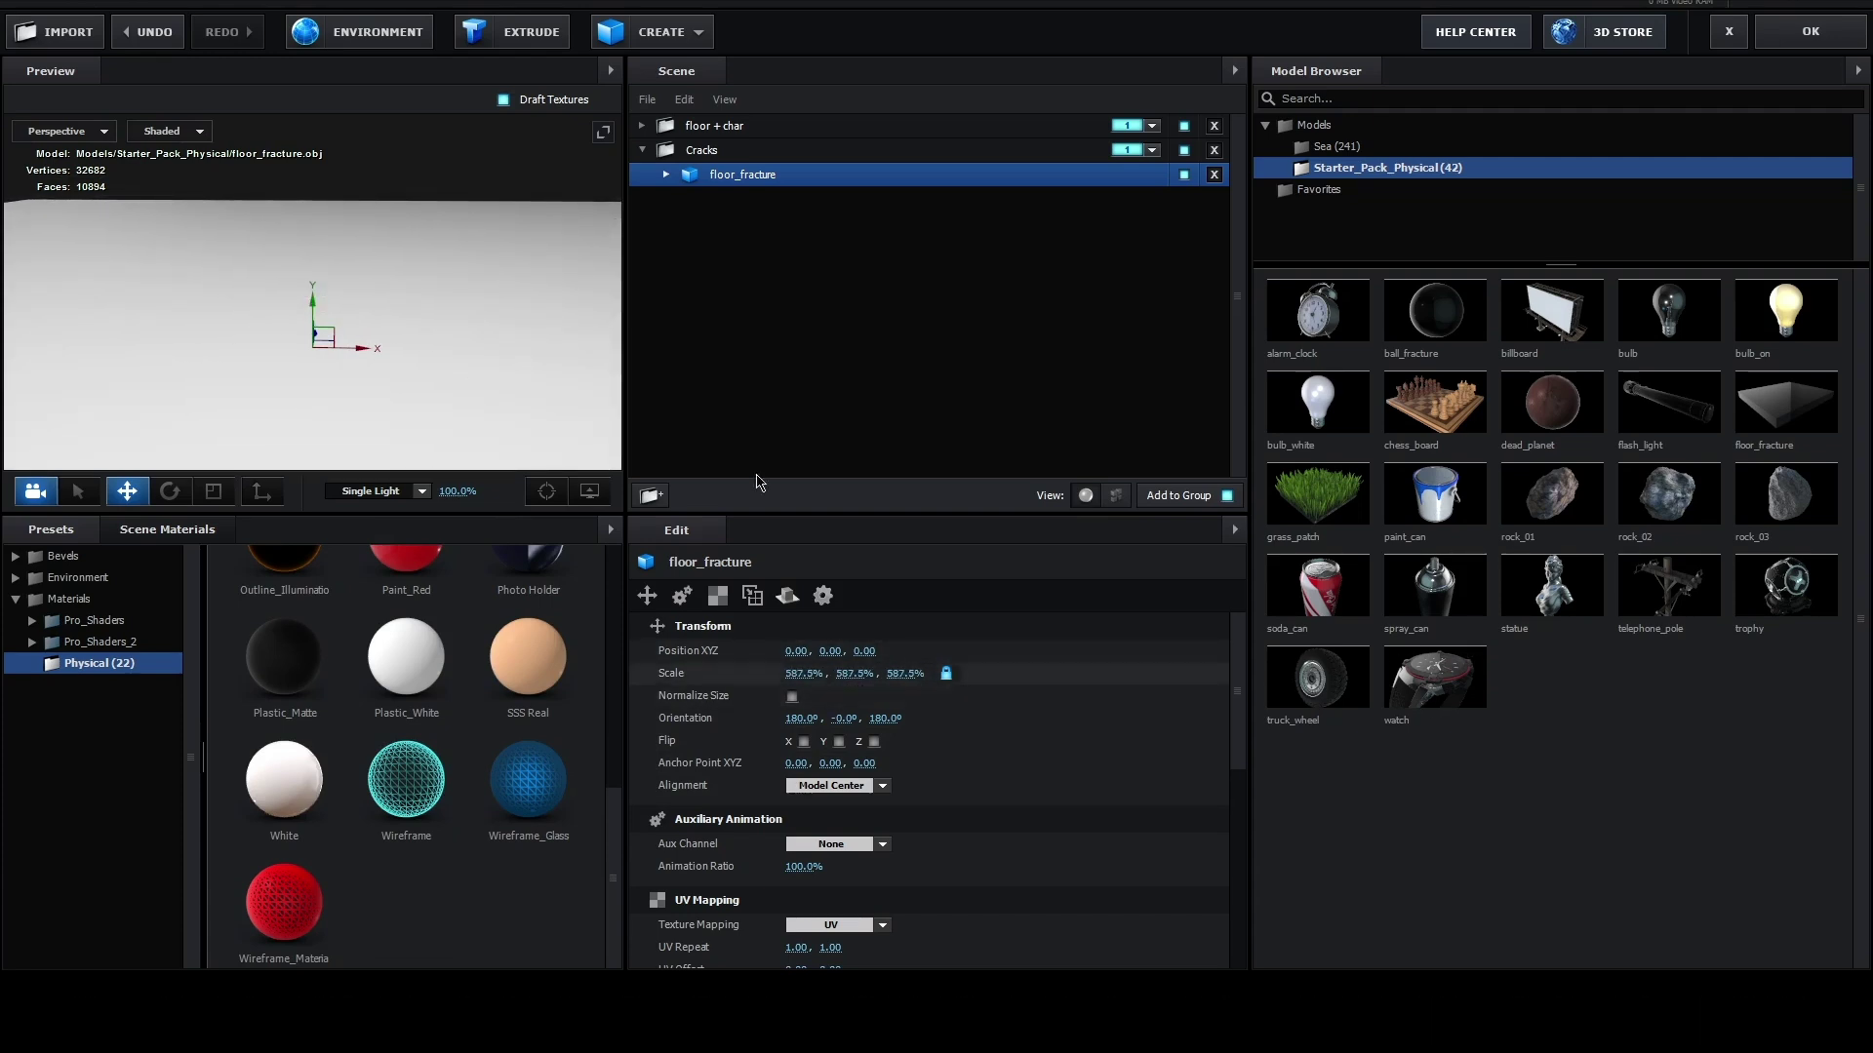
# - Set the slab to 587.5% scale and paste two copies placed left and right
pyautogui.moveTo(524, 337)
pyautogui.mouseDown()
pyautogui.moveTo(492, 312)
pyautogui.moveTo(412, 330)
pyautogui.mouseUp()
pyautogui.scroll(-3, 476, 340)
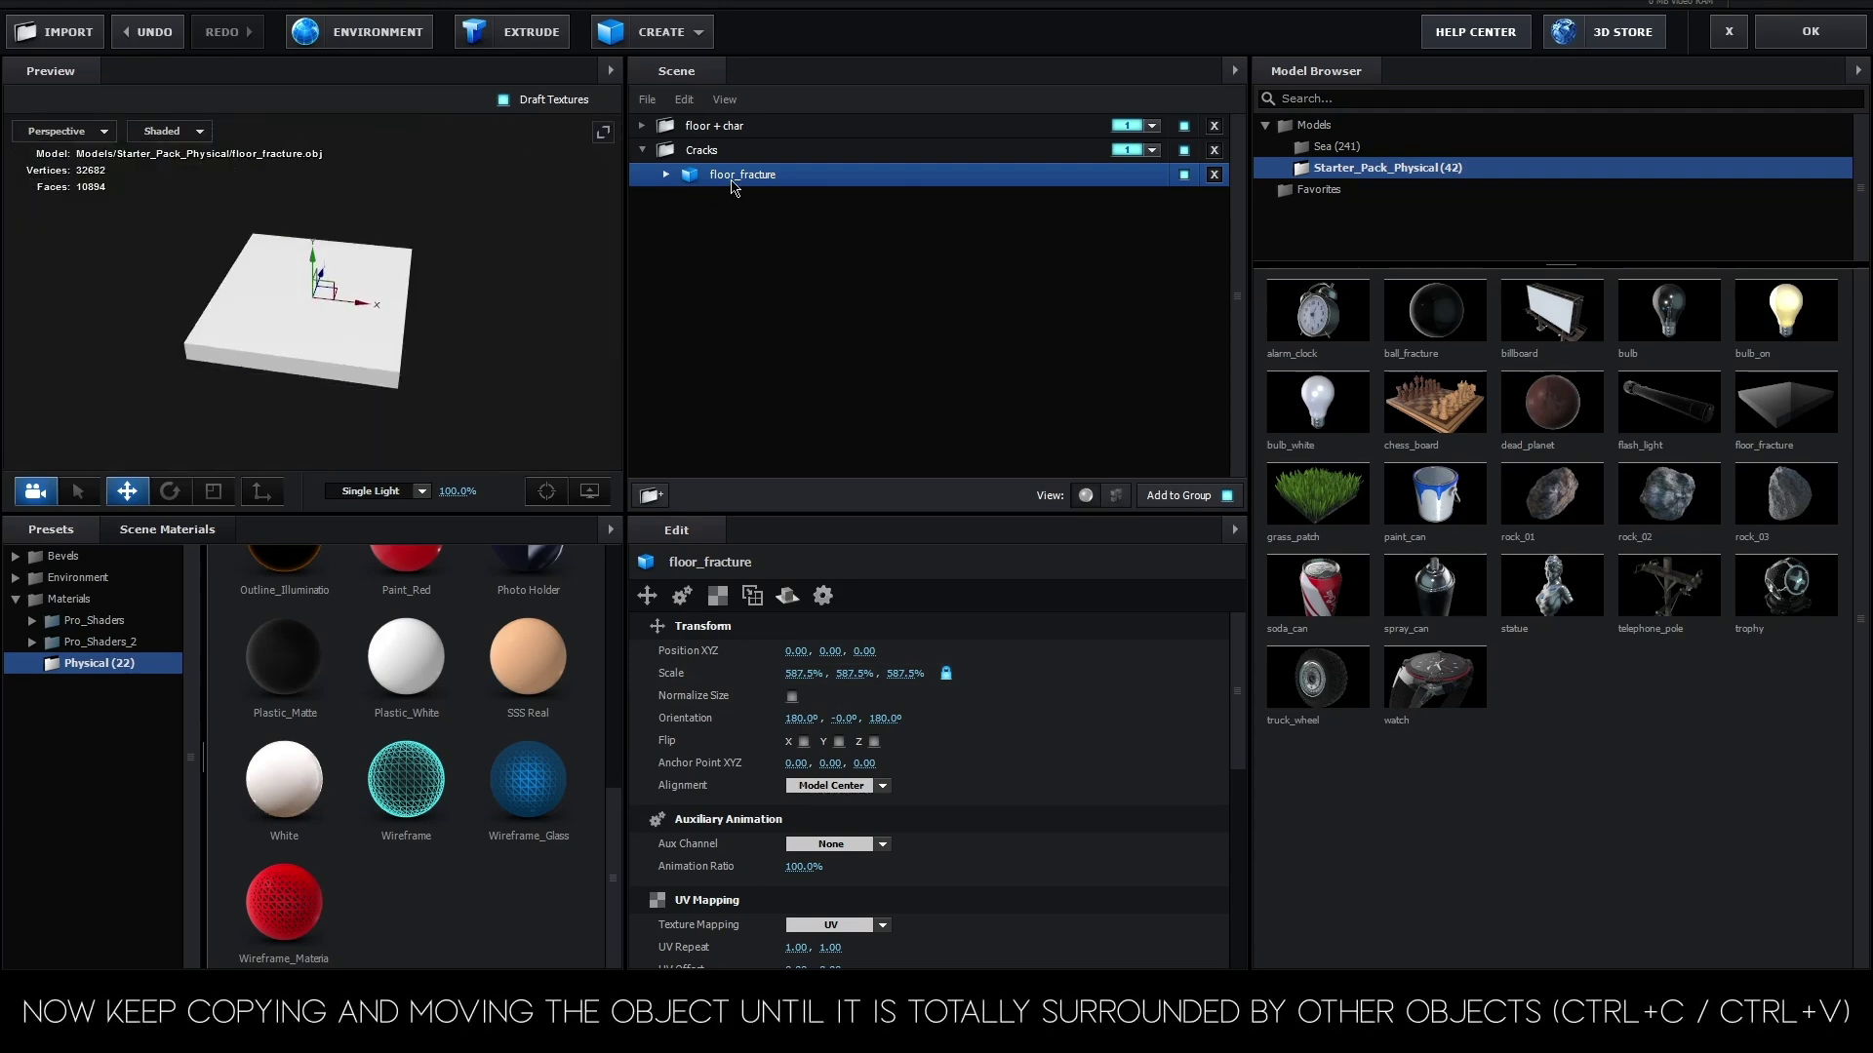
pyautogui.hotkey('ctrl', 'v')
pyautogui.hotkey('ctrl', 'v')
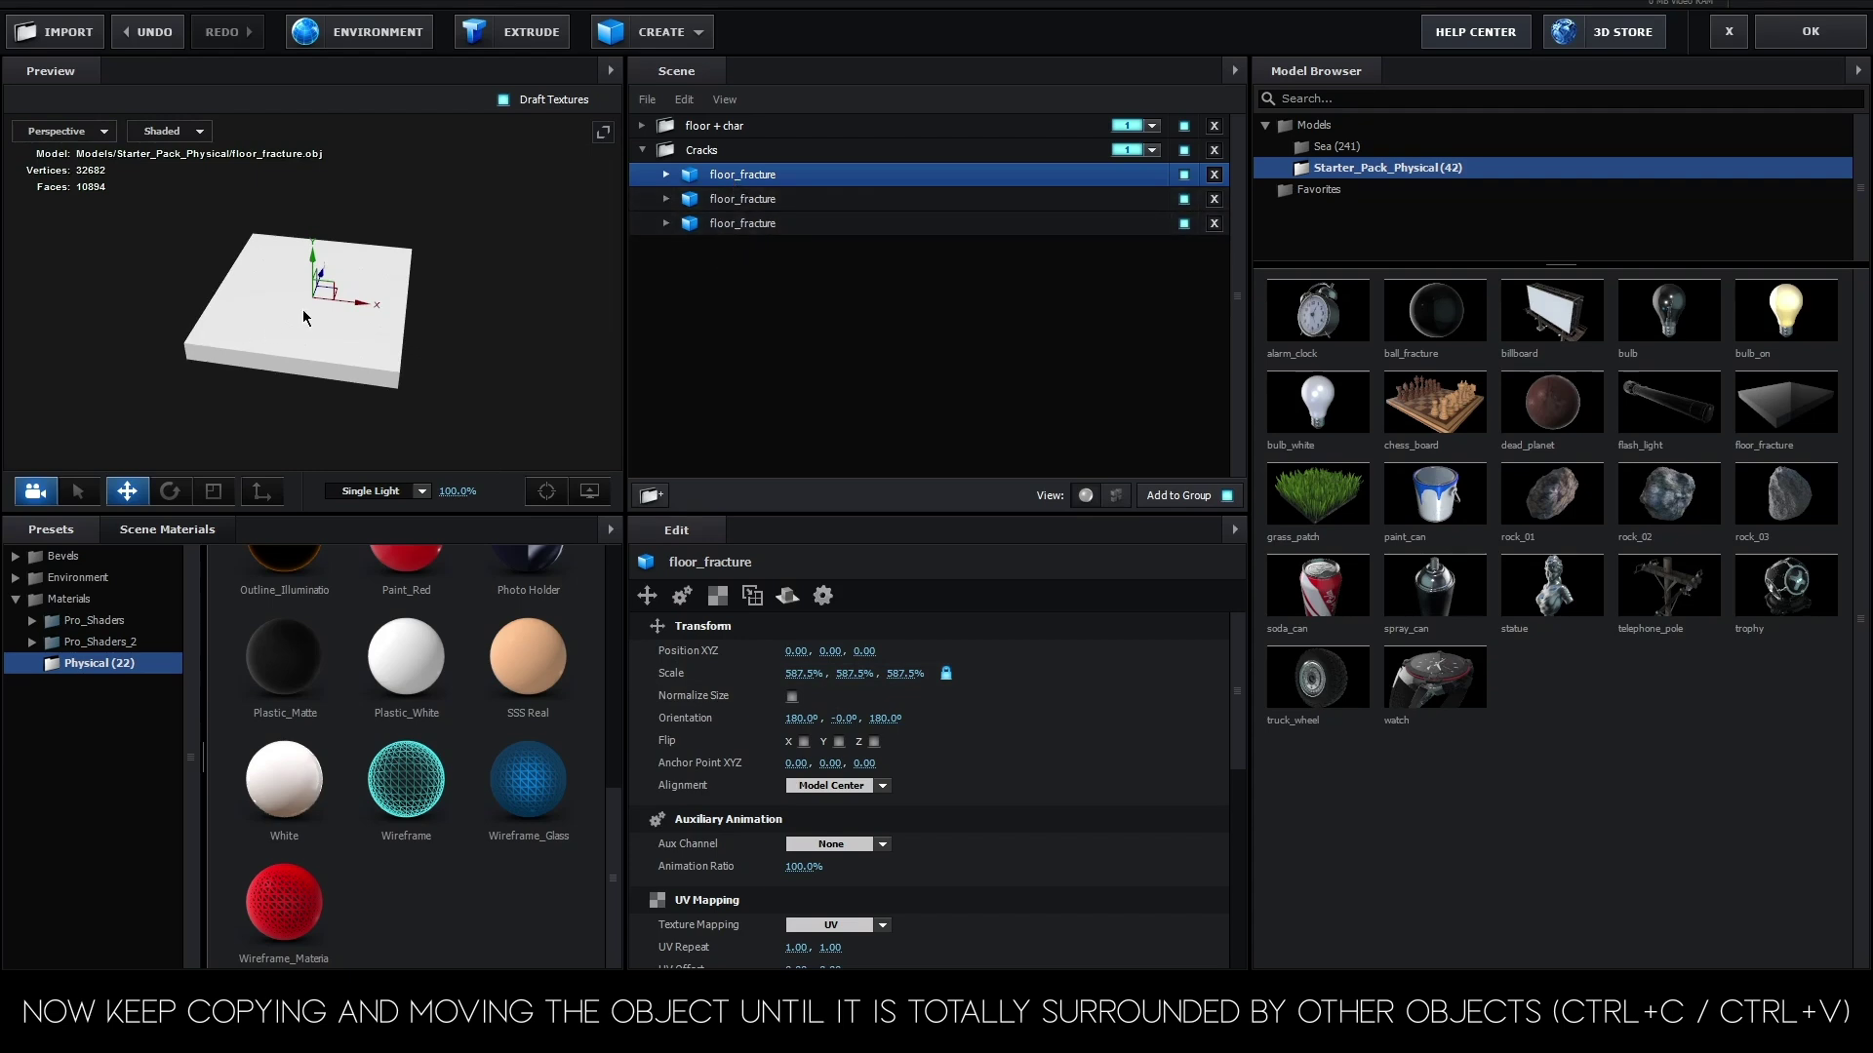
pyautogui.moveTo(303, 317)
pyautogui.mouseDown()
pyautogui.moveTo(396, 310)
pyautogui.moveTo(643, 362)
pyautogui.moveTo(629, 320)
pyautogui.mouseUp()
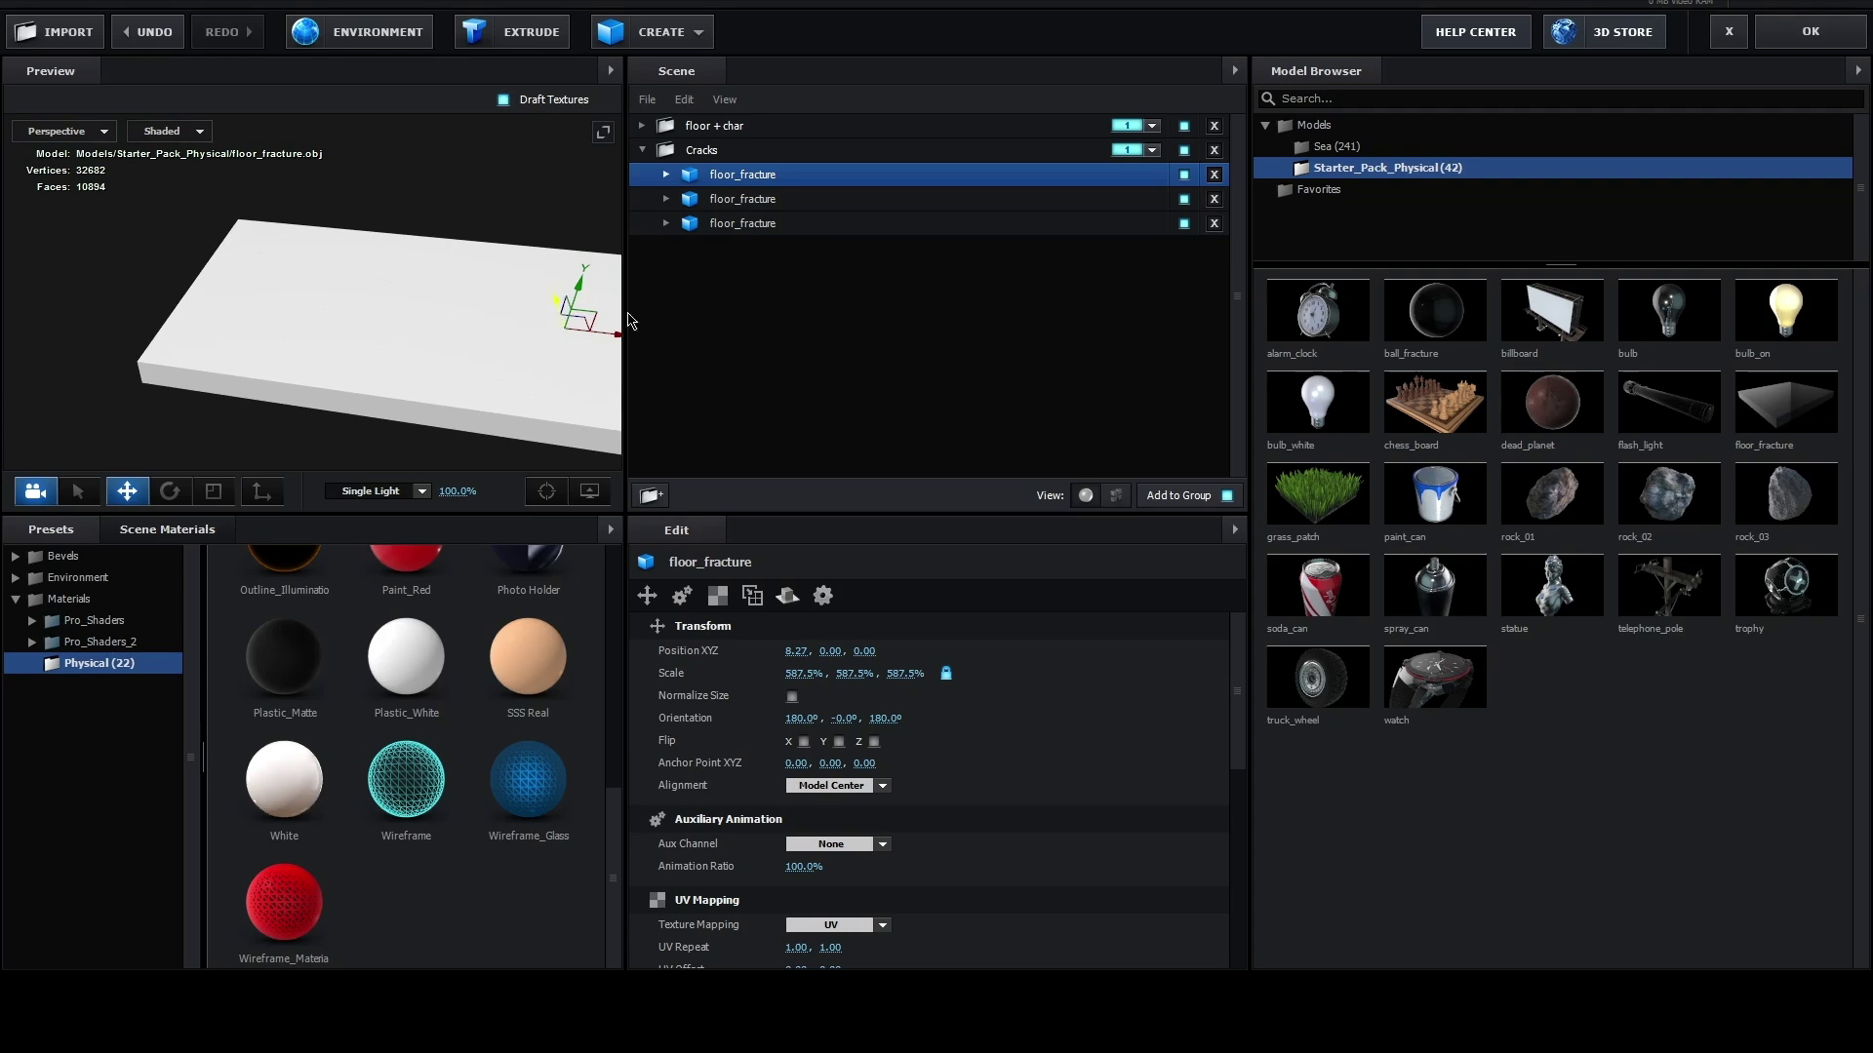
pyautogui.click(737, 231)
pyautogui.moveTo(336, 304); pyautogui.dragTo(130, 296)
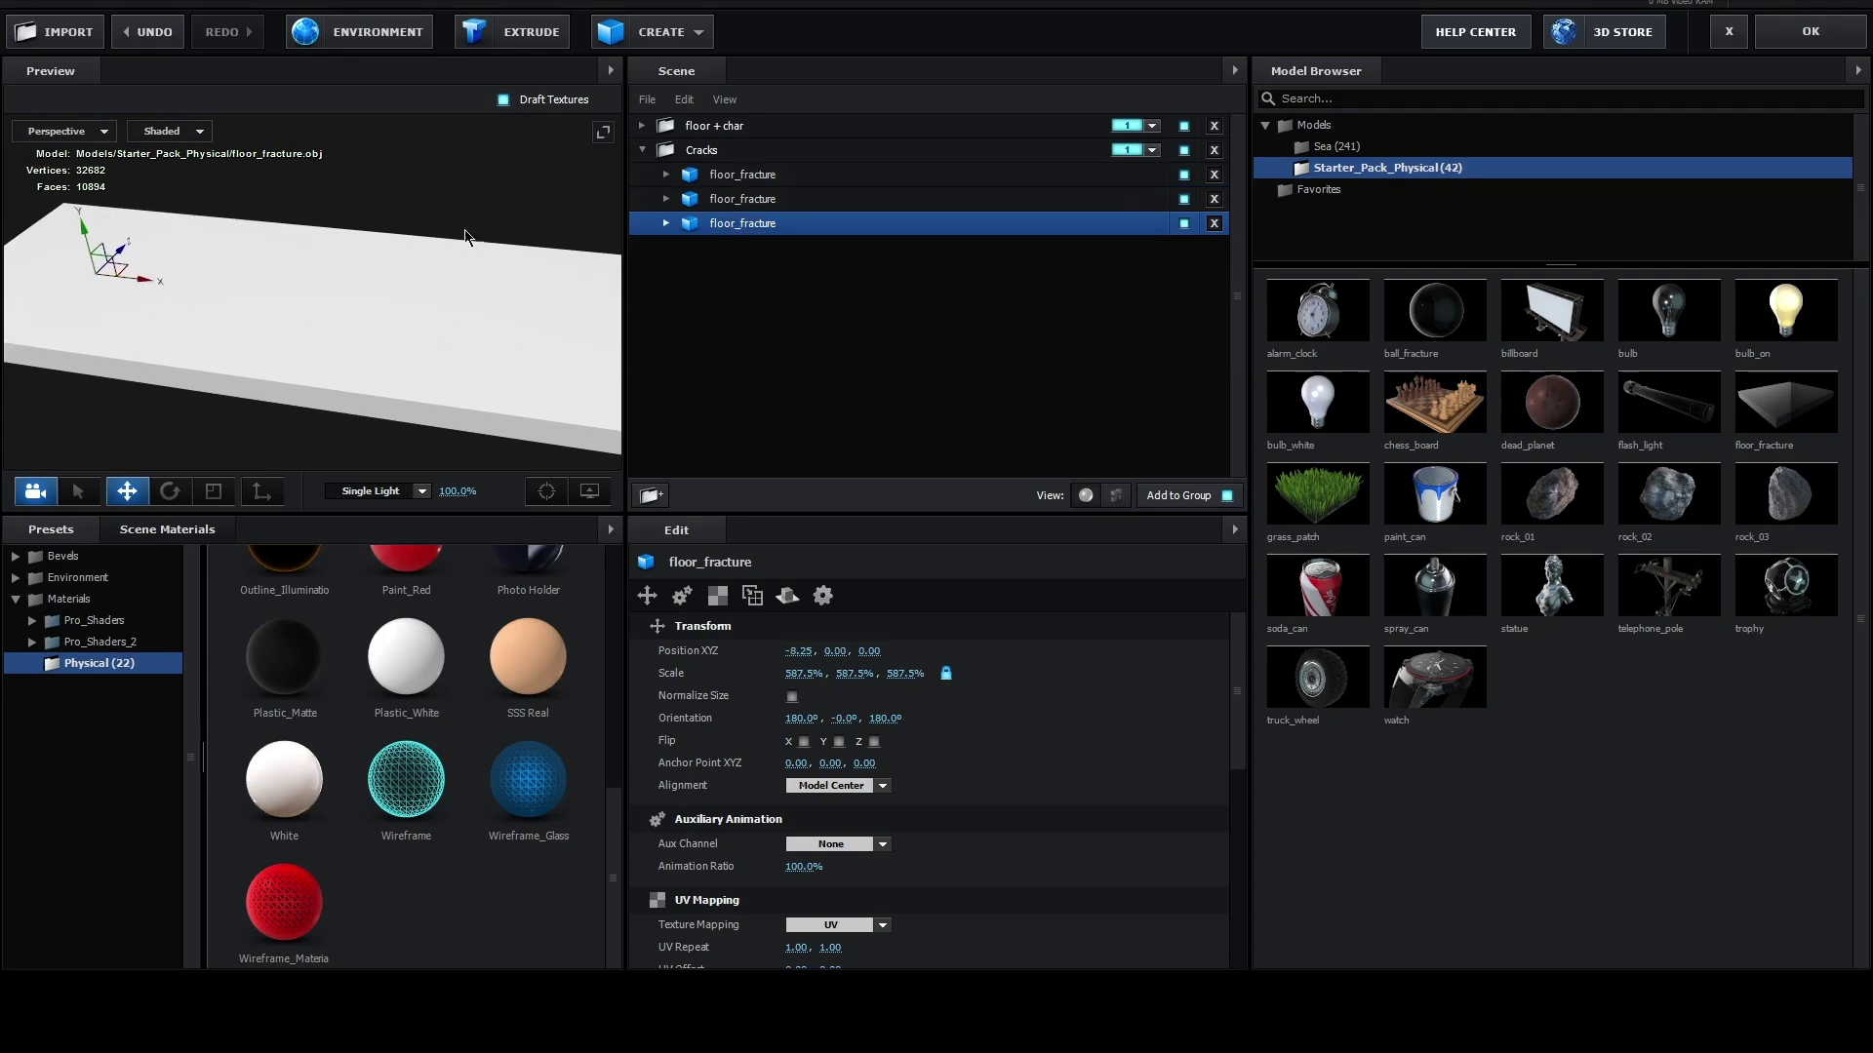
# - Duplicate the three-slab row twice to extend the floor to nine floor_fracture pieces
pyautogui.keyDown('ctrl'); pyautogui.click(754, 201); pyautogui.keyUp('ctrl')
pyautogui.keyDown('ctrl'); pyautogui.click(750, 178); pyautogui.keyUp('ctrl')
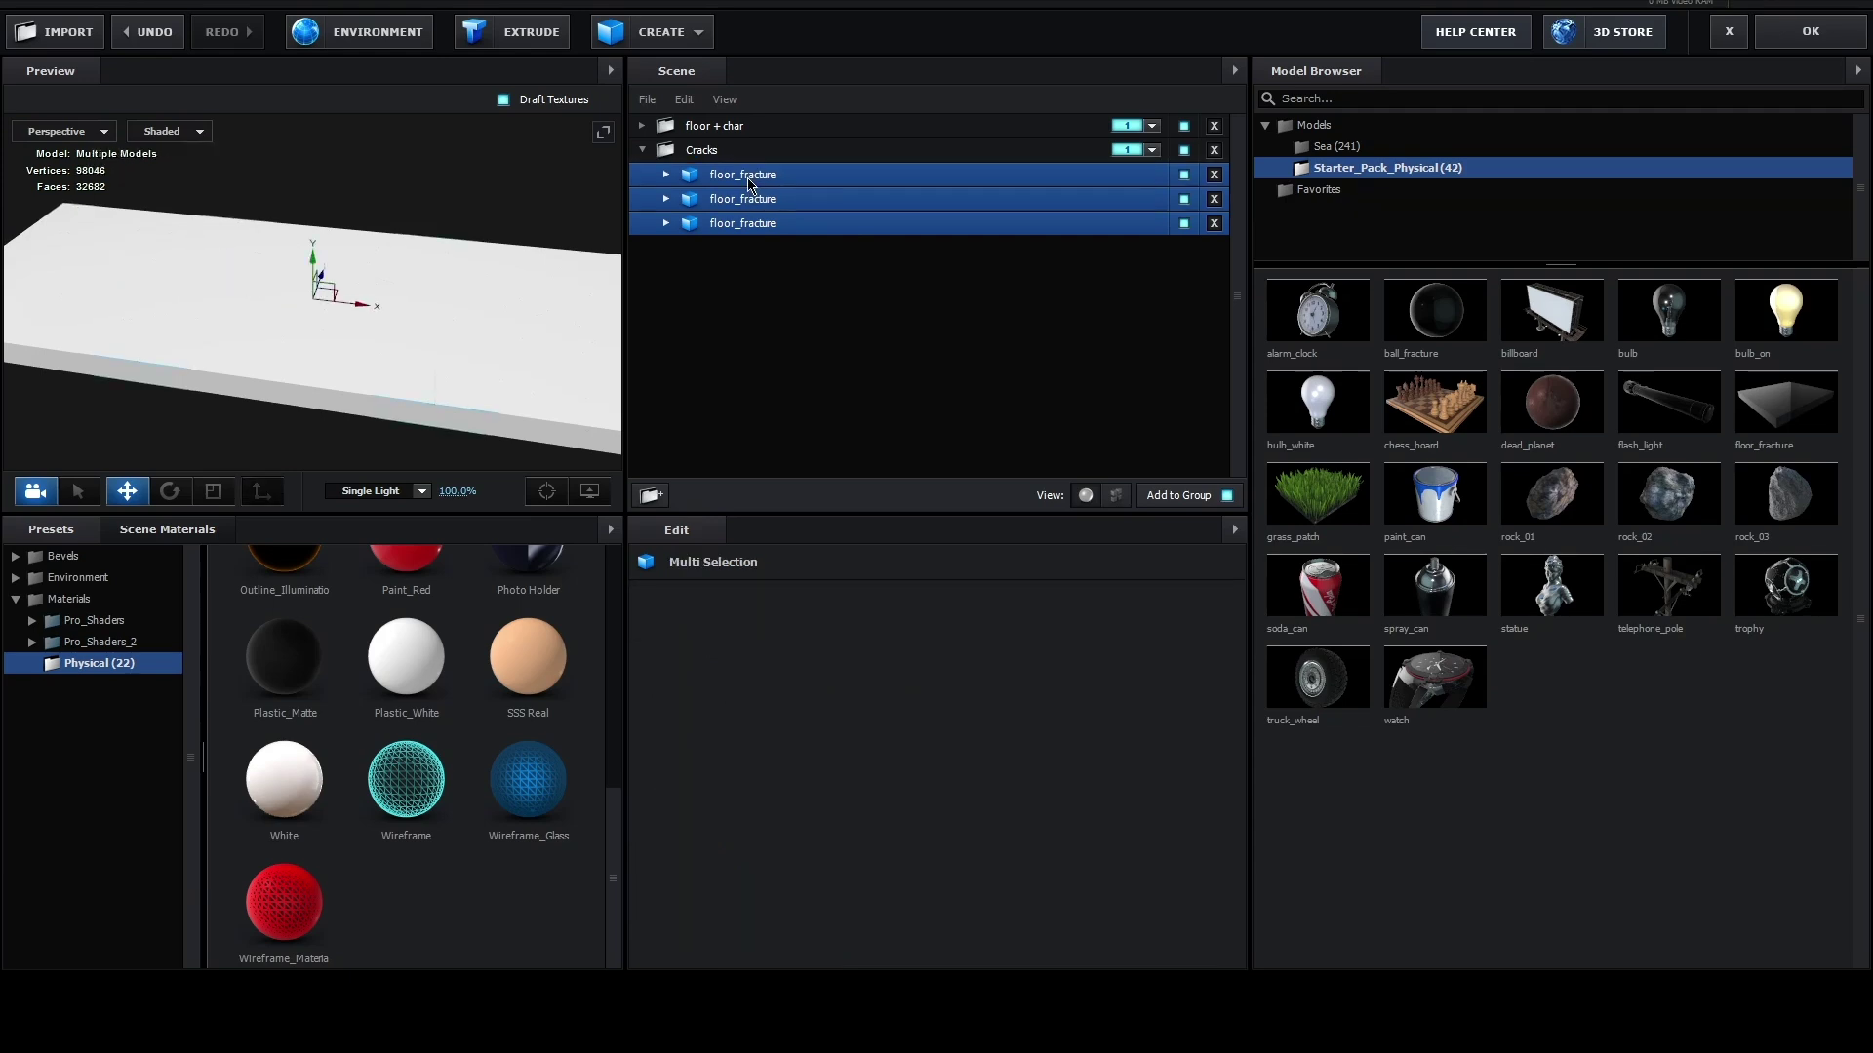
pyautogui.hotkey('ctrl', 'd')
pyautogui.moveTo(437, 310)
pyautogui.mouseDown()
pyautogui.moveTo(373, 295)
pyautogui.moveTo(515, 284)
pyautogui.mouseUp()
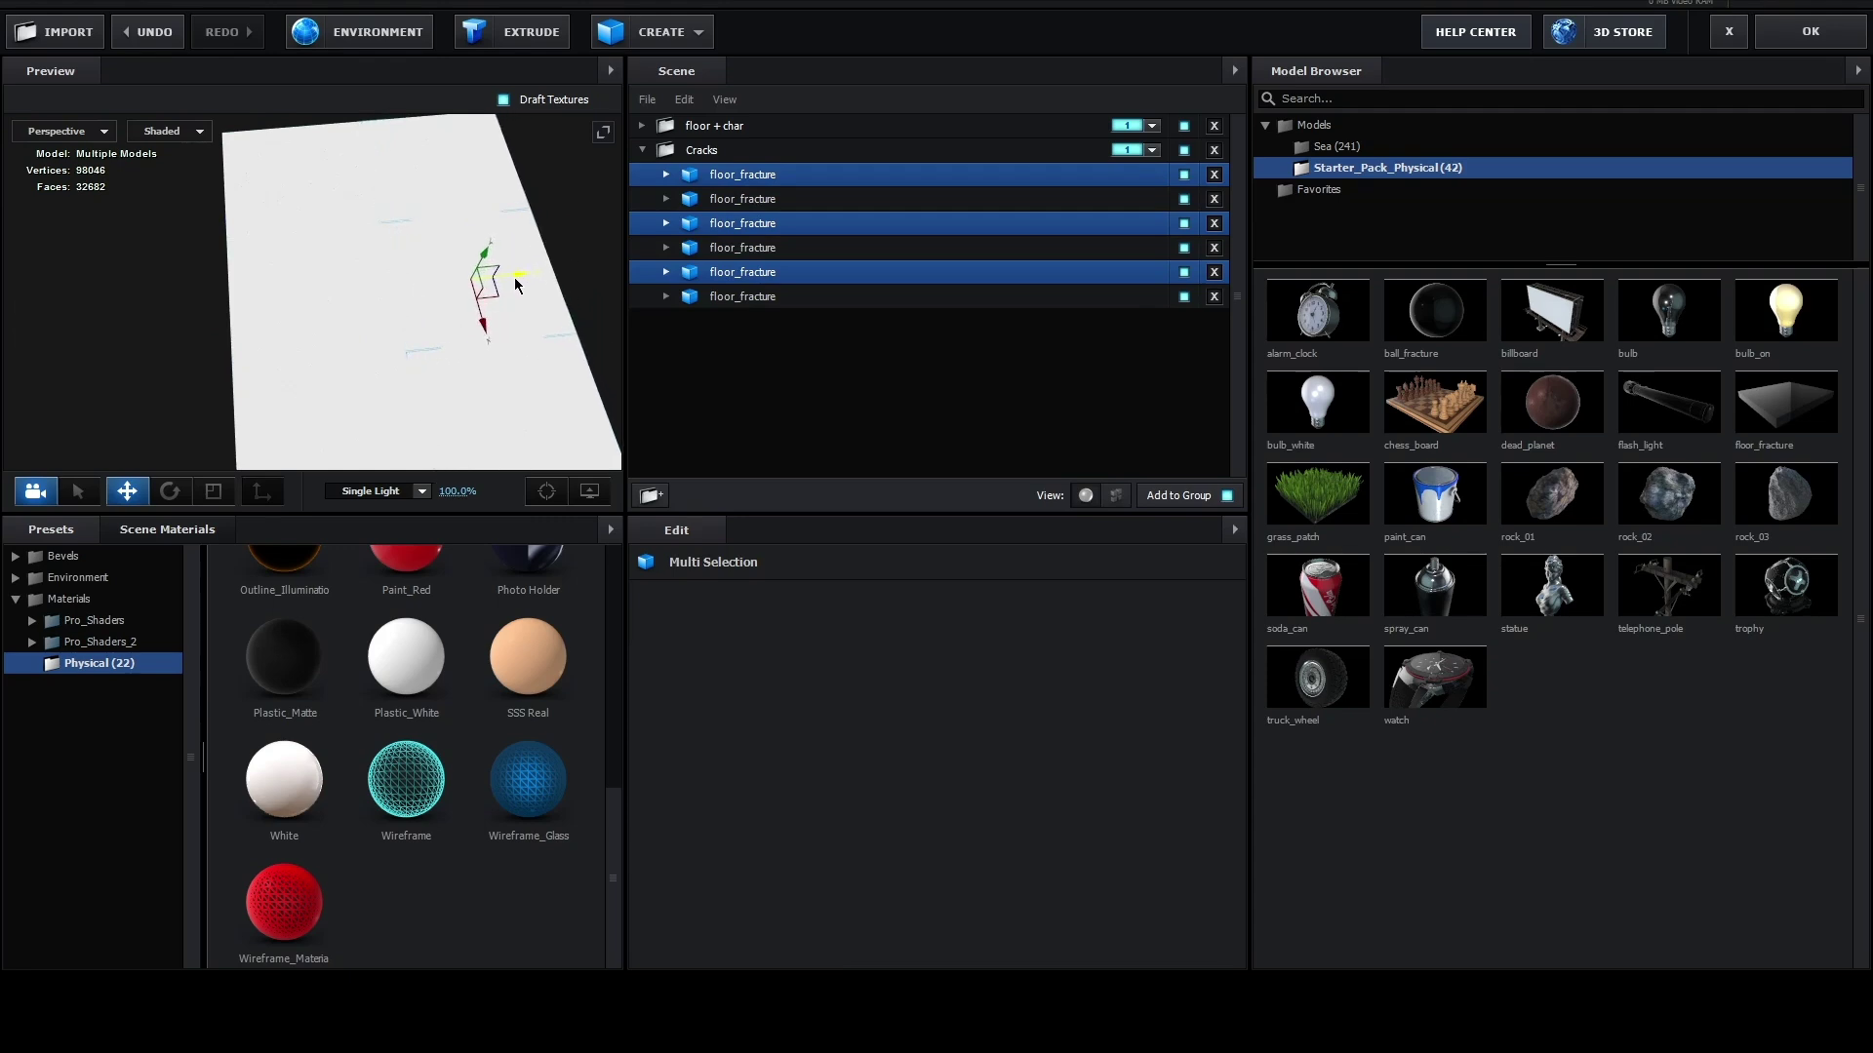
pyautogui.hotkey('ctrl', 'd')
pyautogui.moveTo(515, 284); pyautogui.dragTo(191, 301)
pyautogui.moveTo(355, 294); pyautogui.dragTo(472, 246)
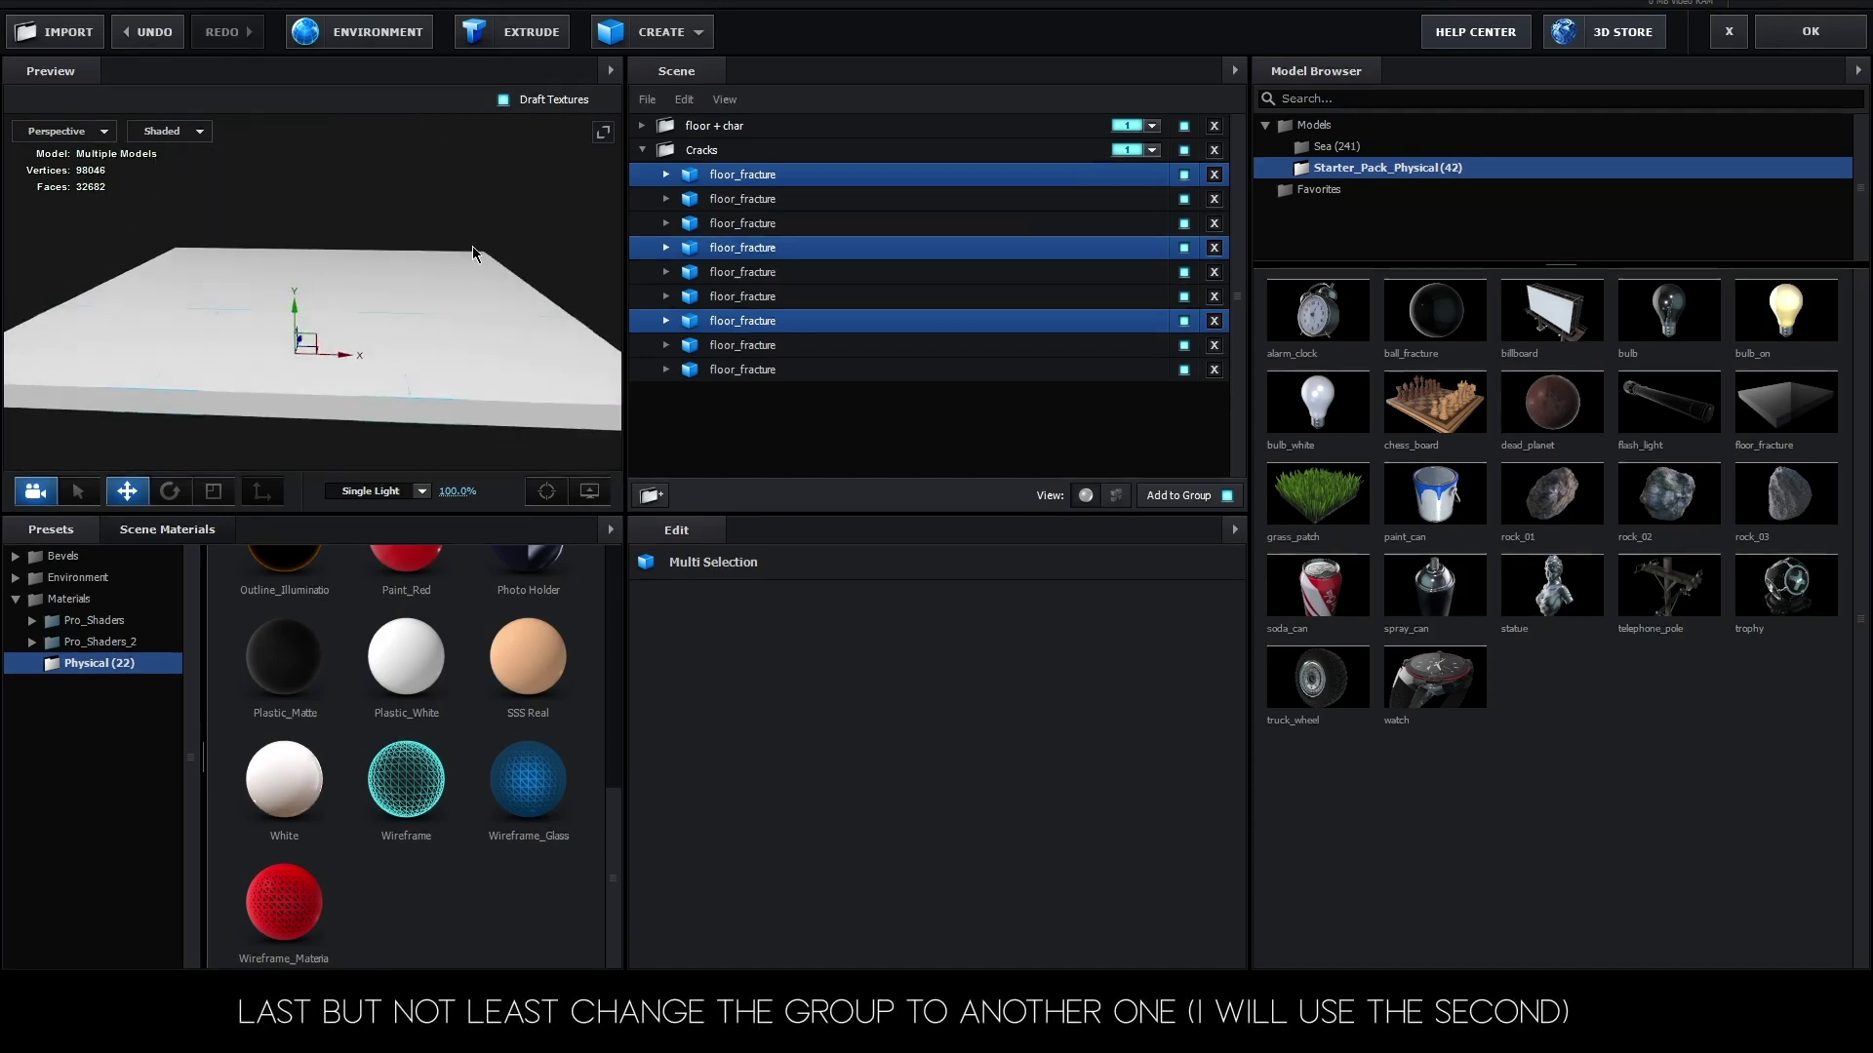
# - Collapse the Cracks group and assign it to group 2
pyautogui.click(643, 151)
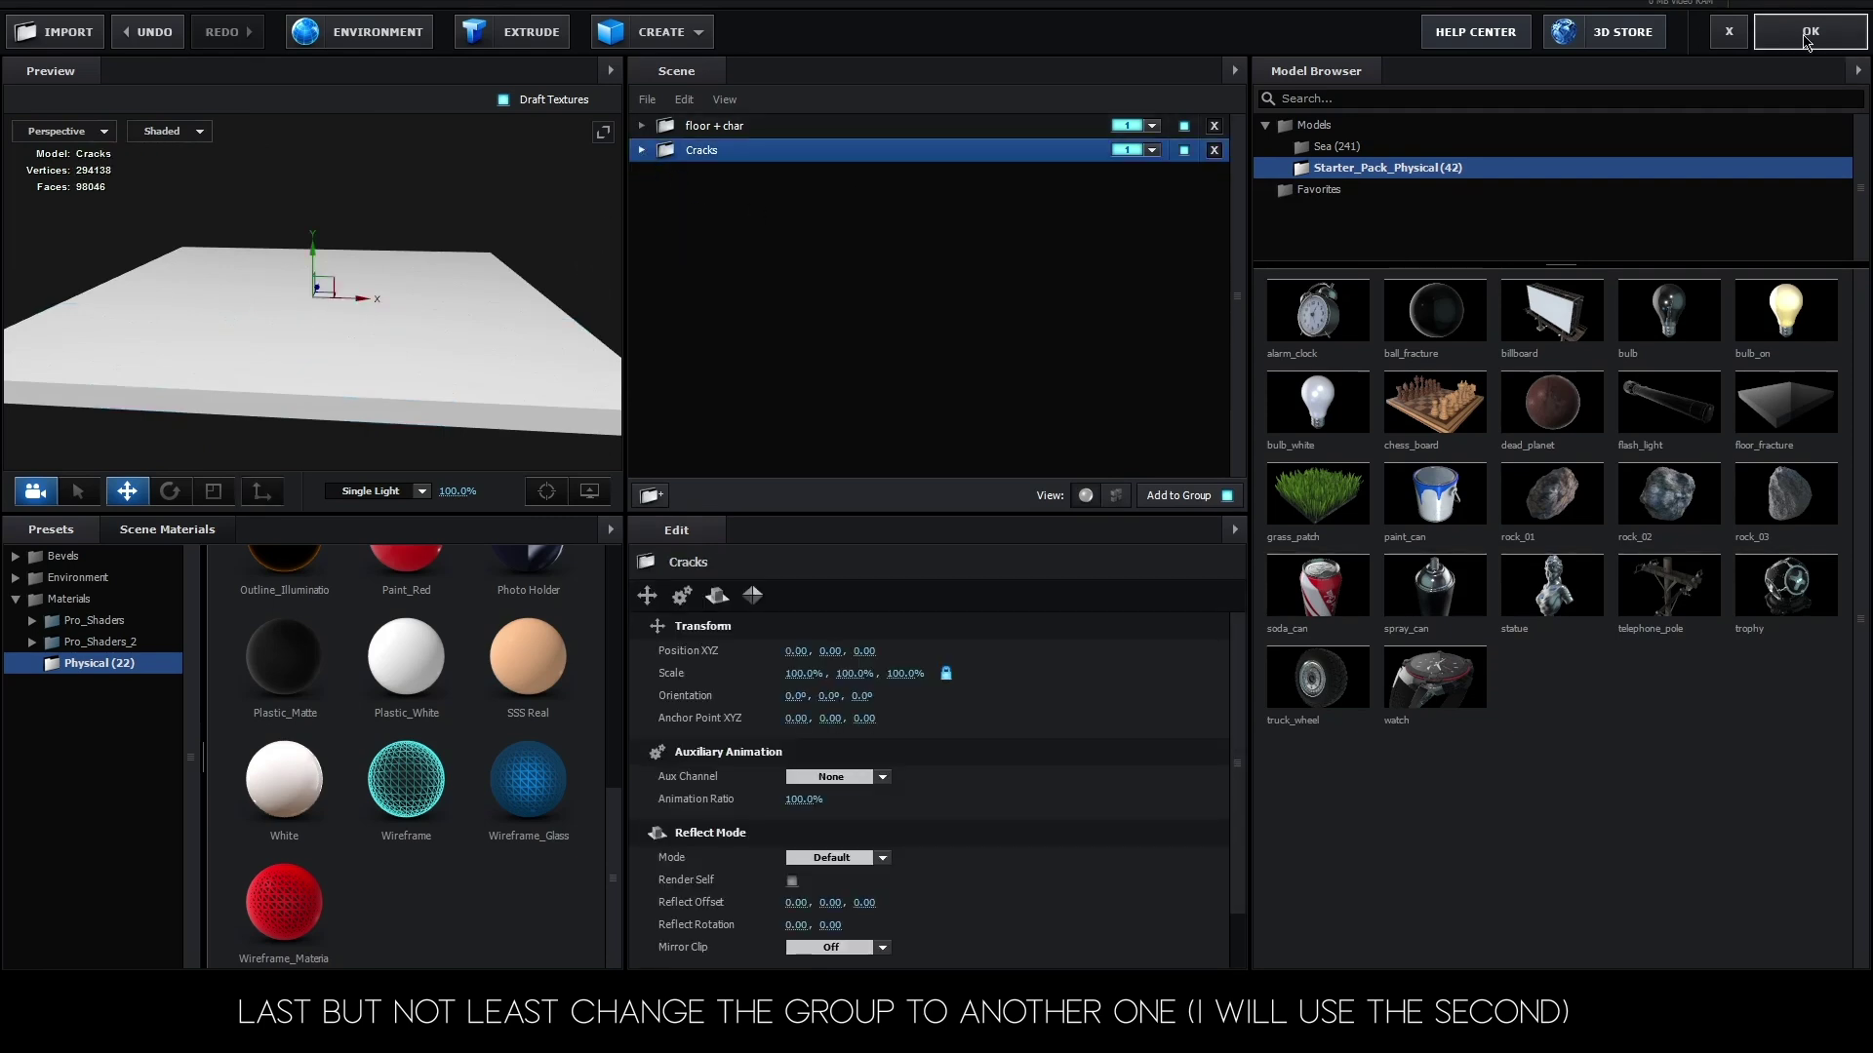
pyautogui.click(1141, 152)
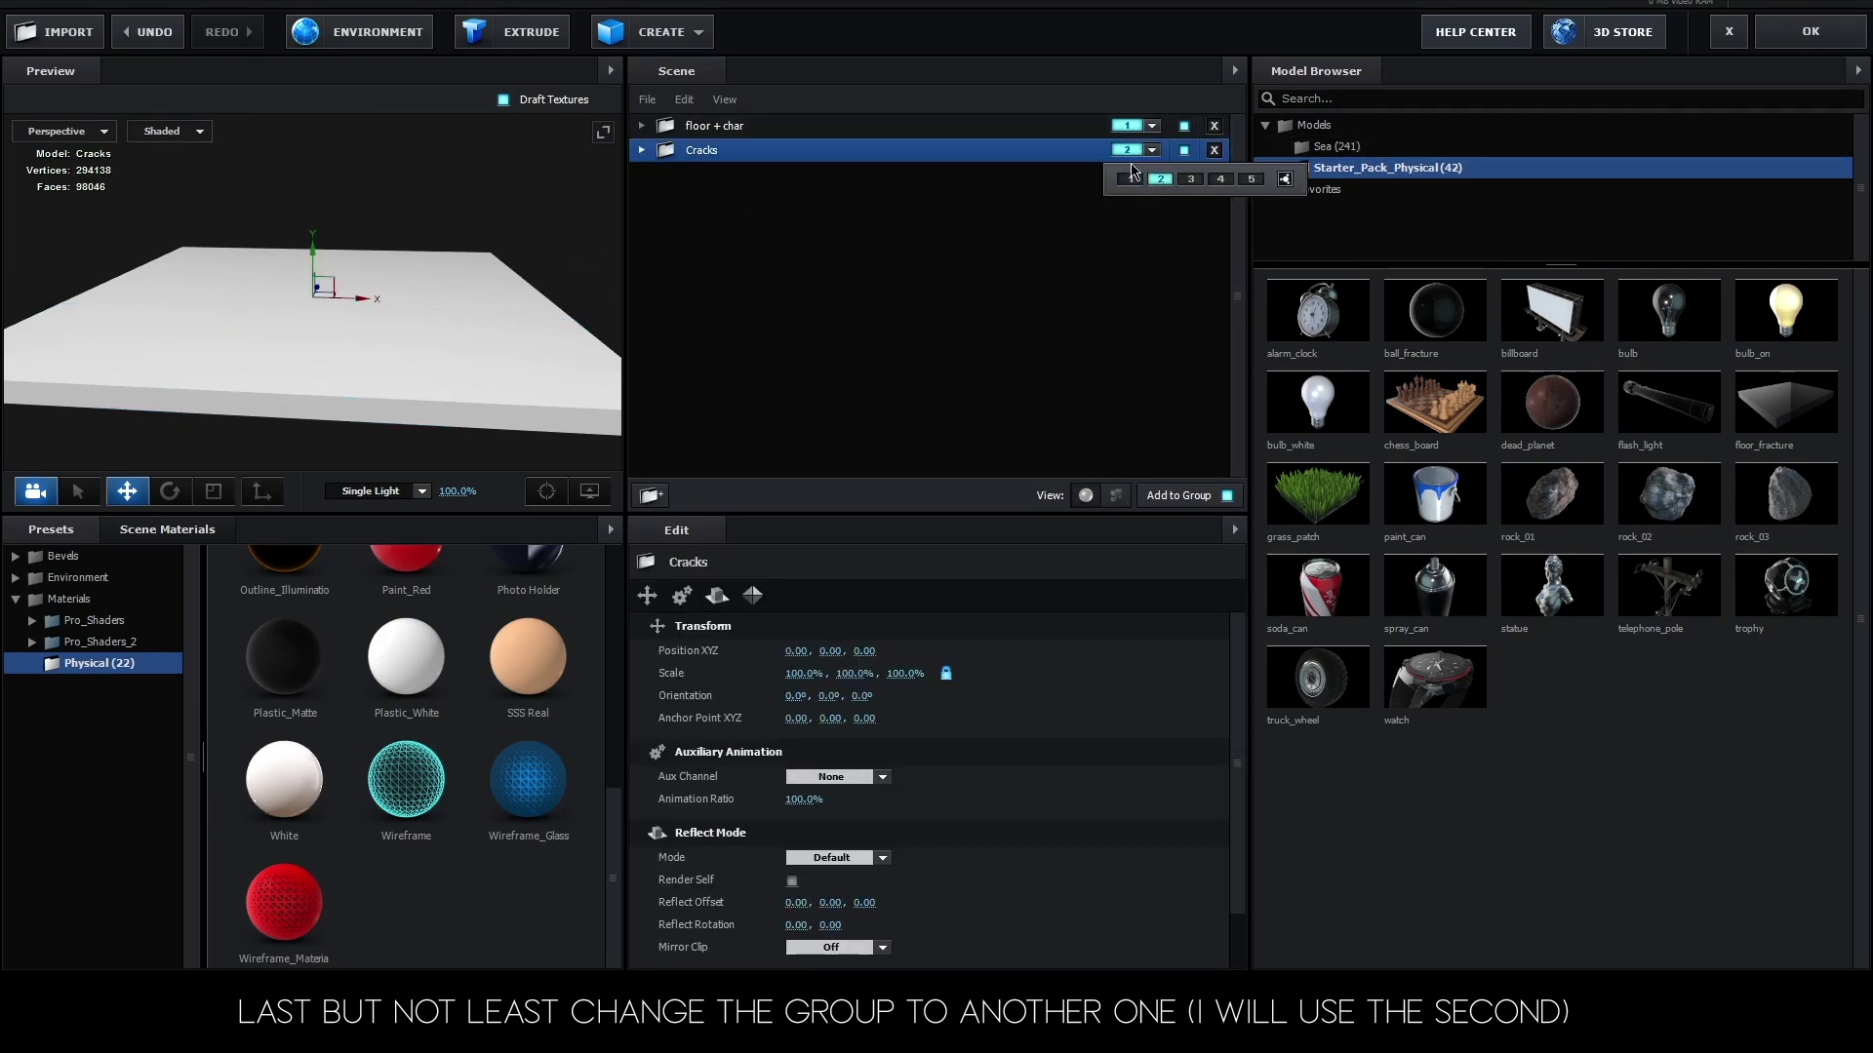
pyautogui.click(1159, 179)
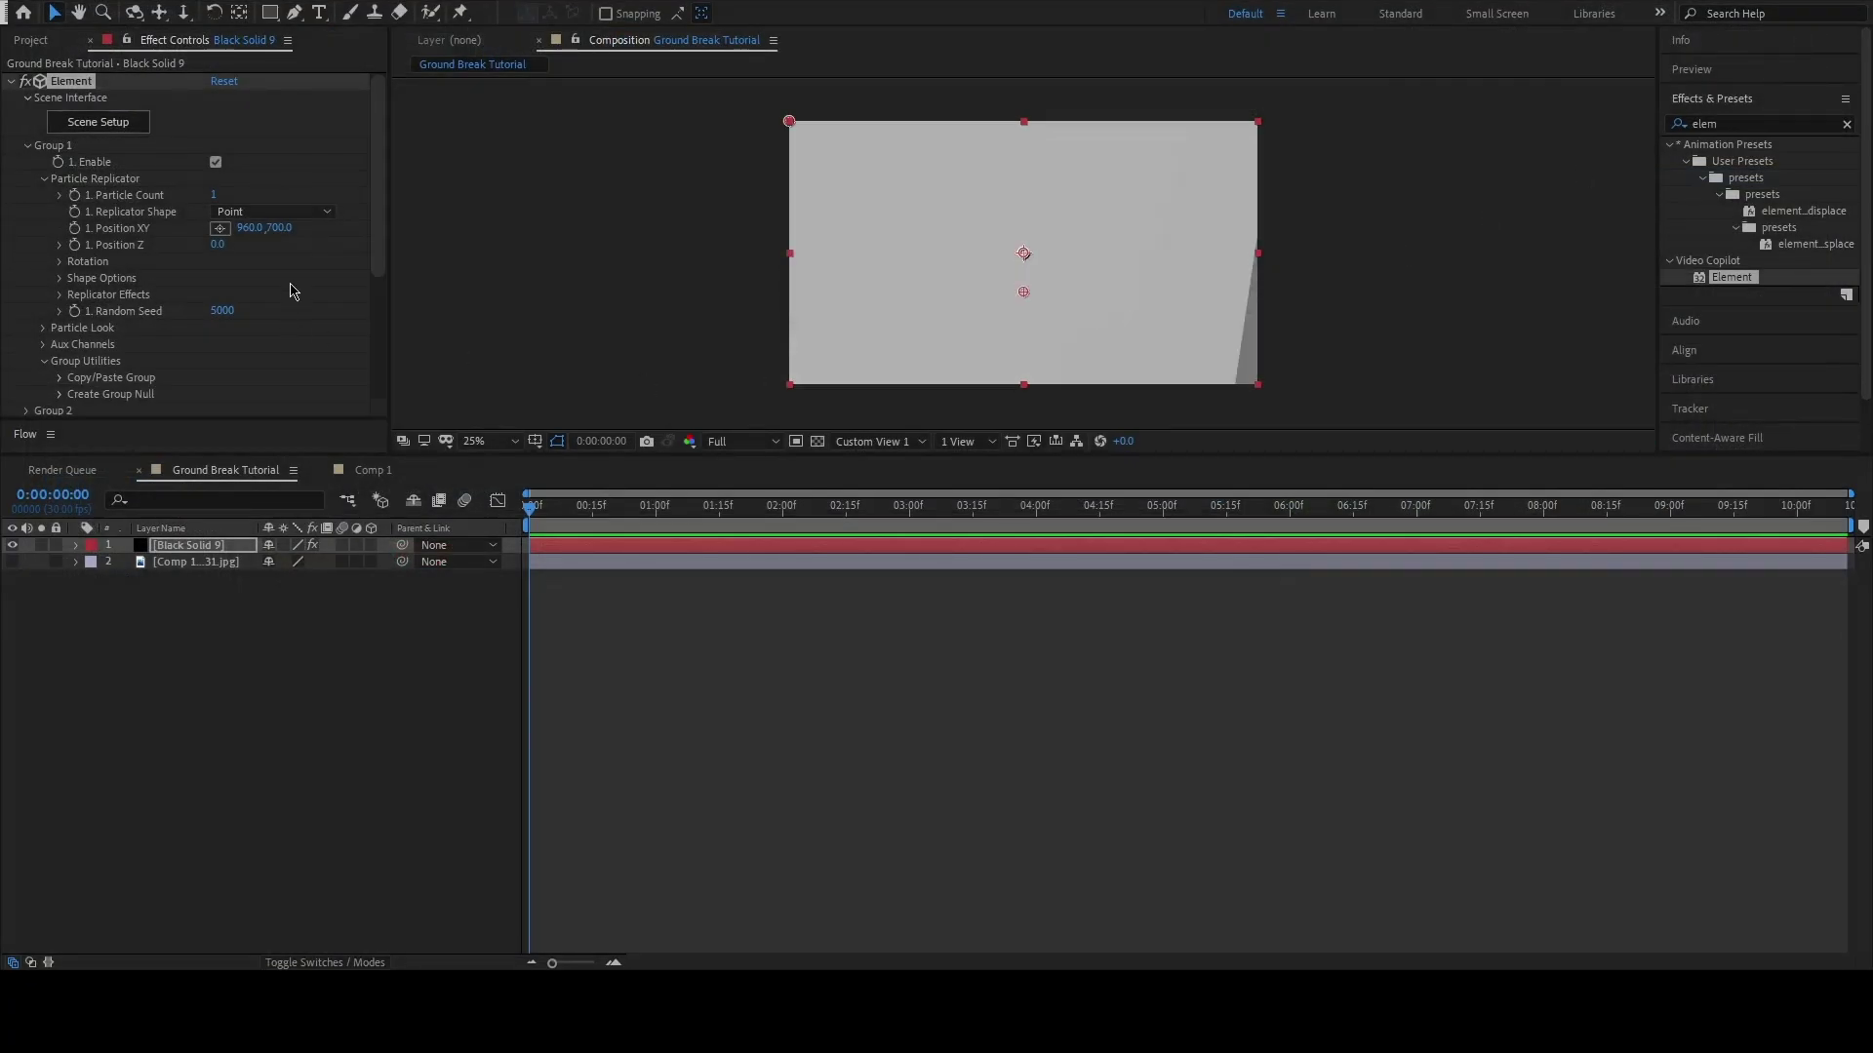
# - Expand Group 2's Particle Look and Replicator settings and lower its position to Y 634
pyautogui.click(28, 145)
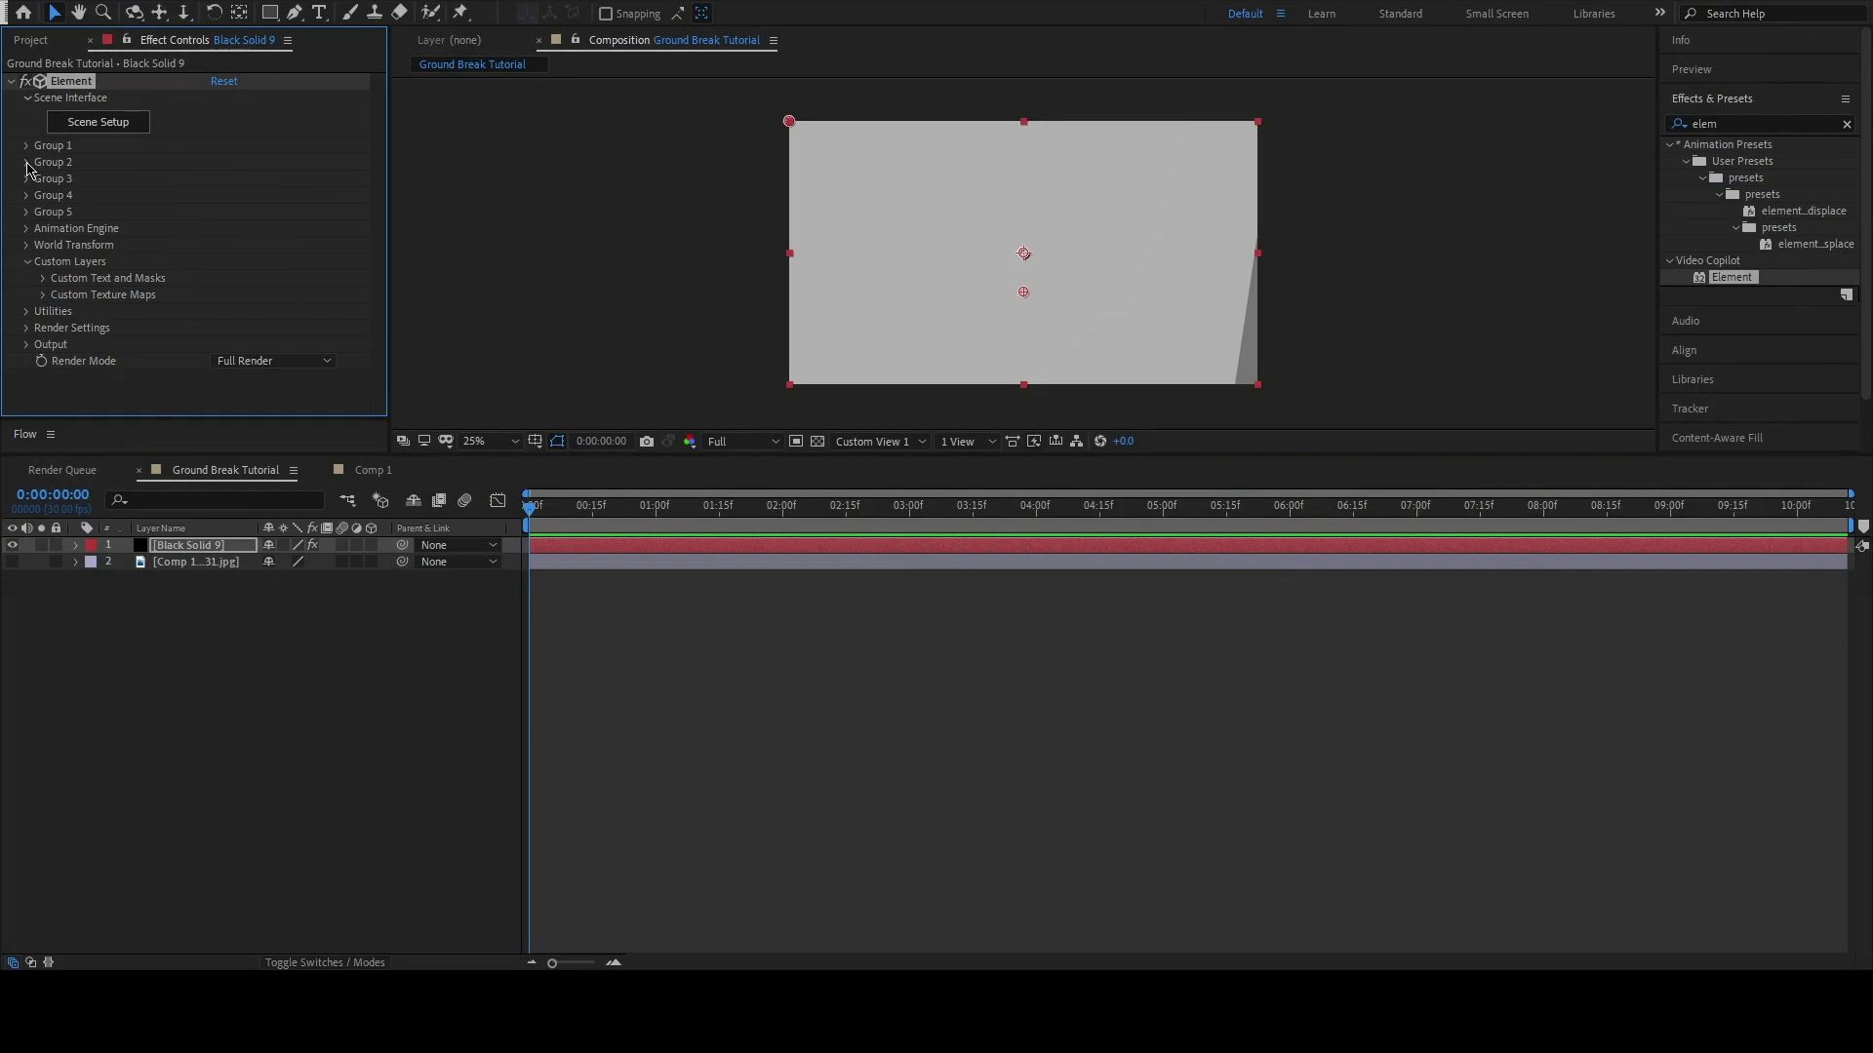
pyautogui.click(27, 162)
pyautogui.click(43, 211)
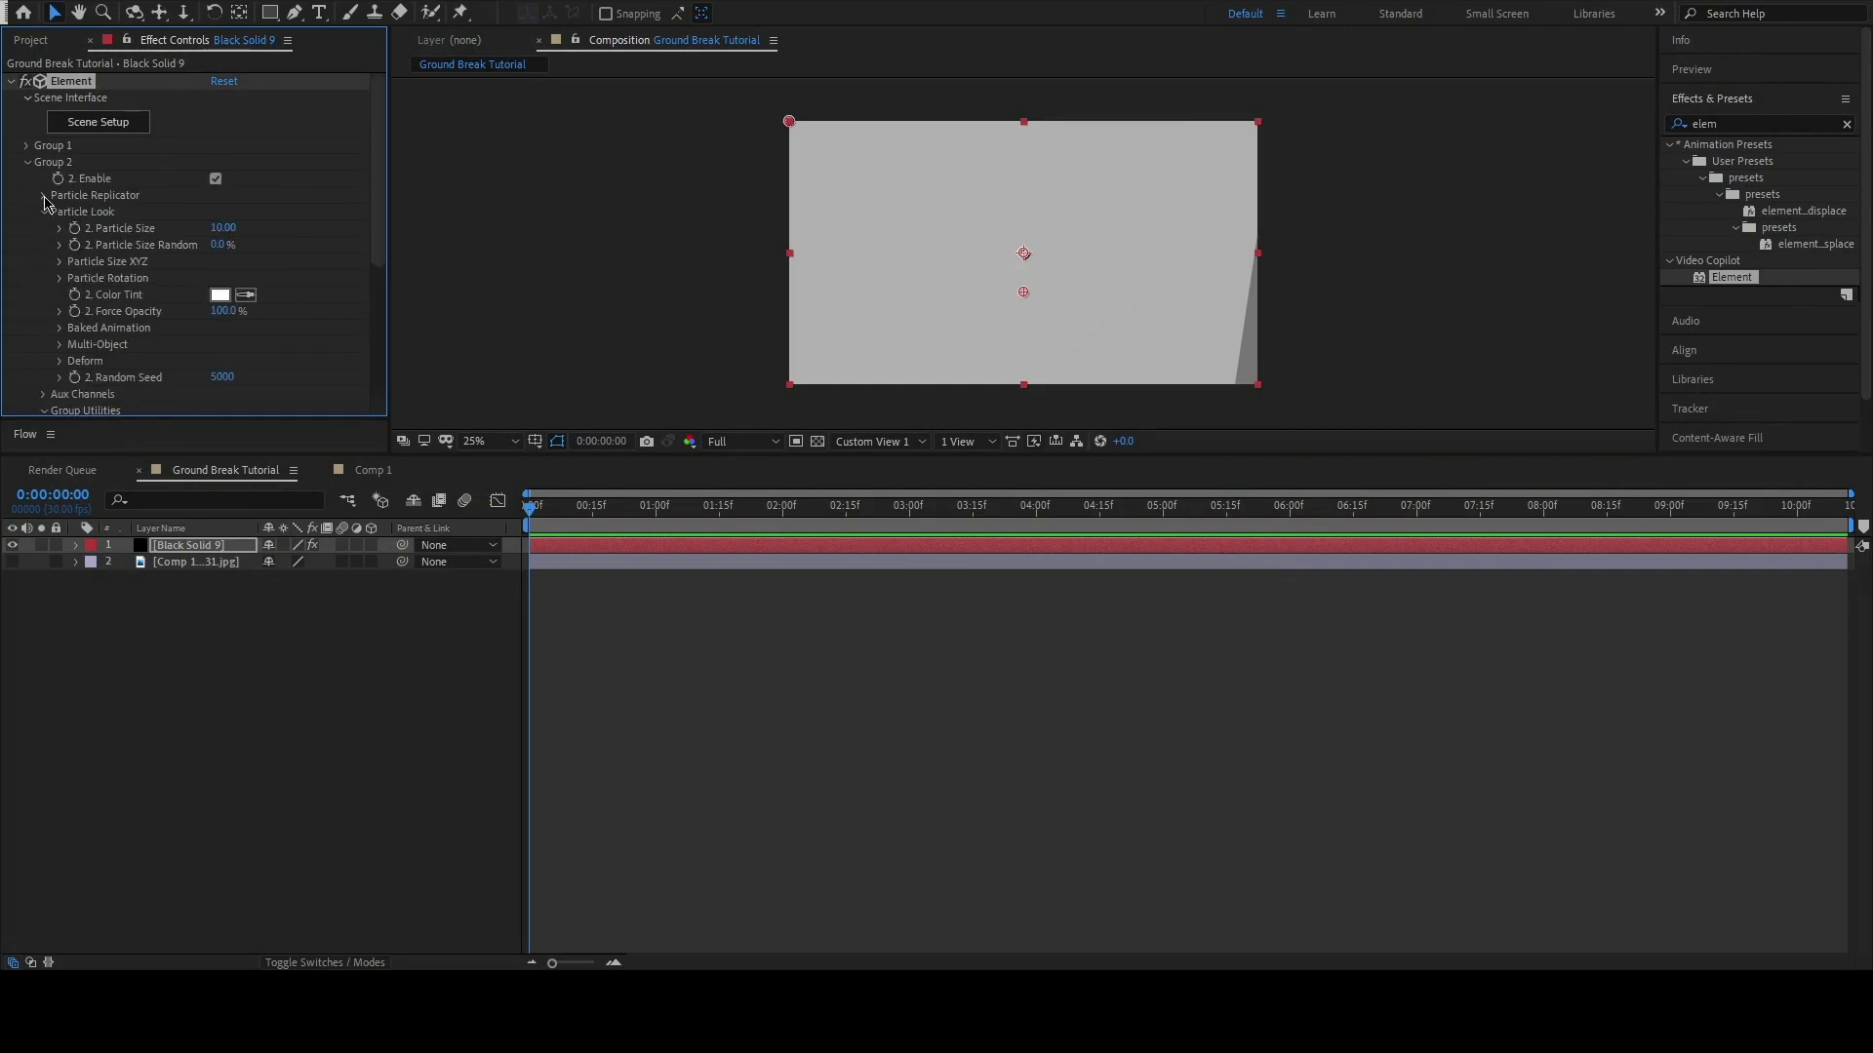
pyautogui.click(43, 195)
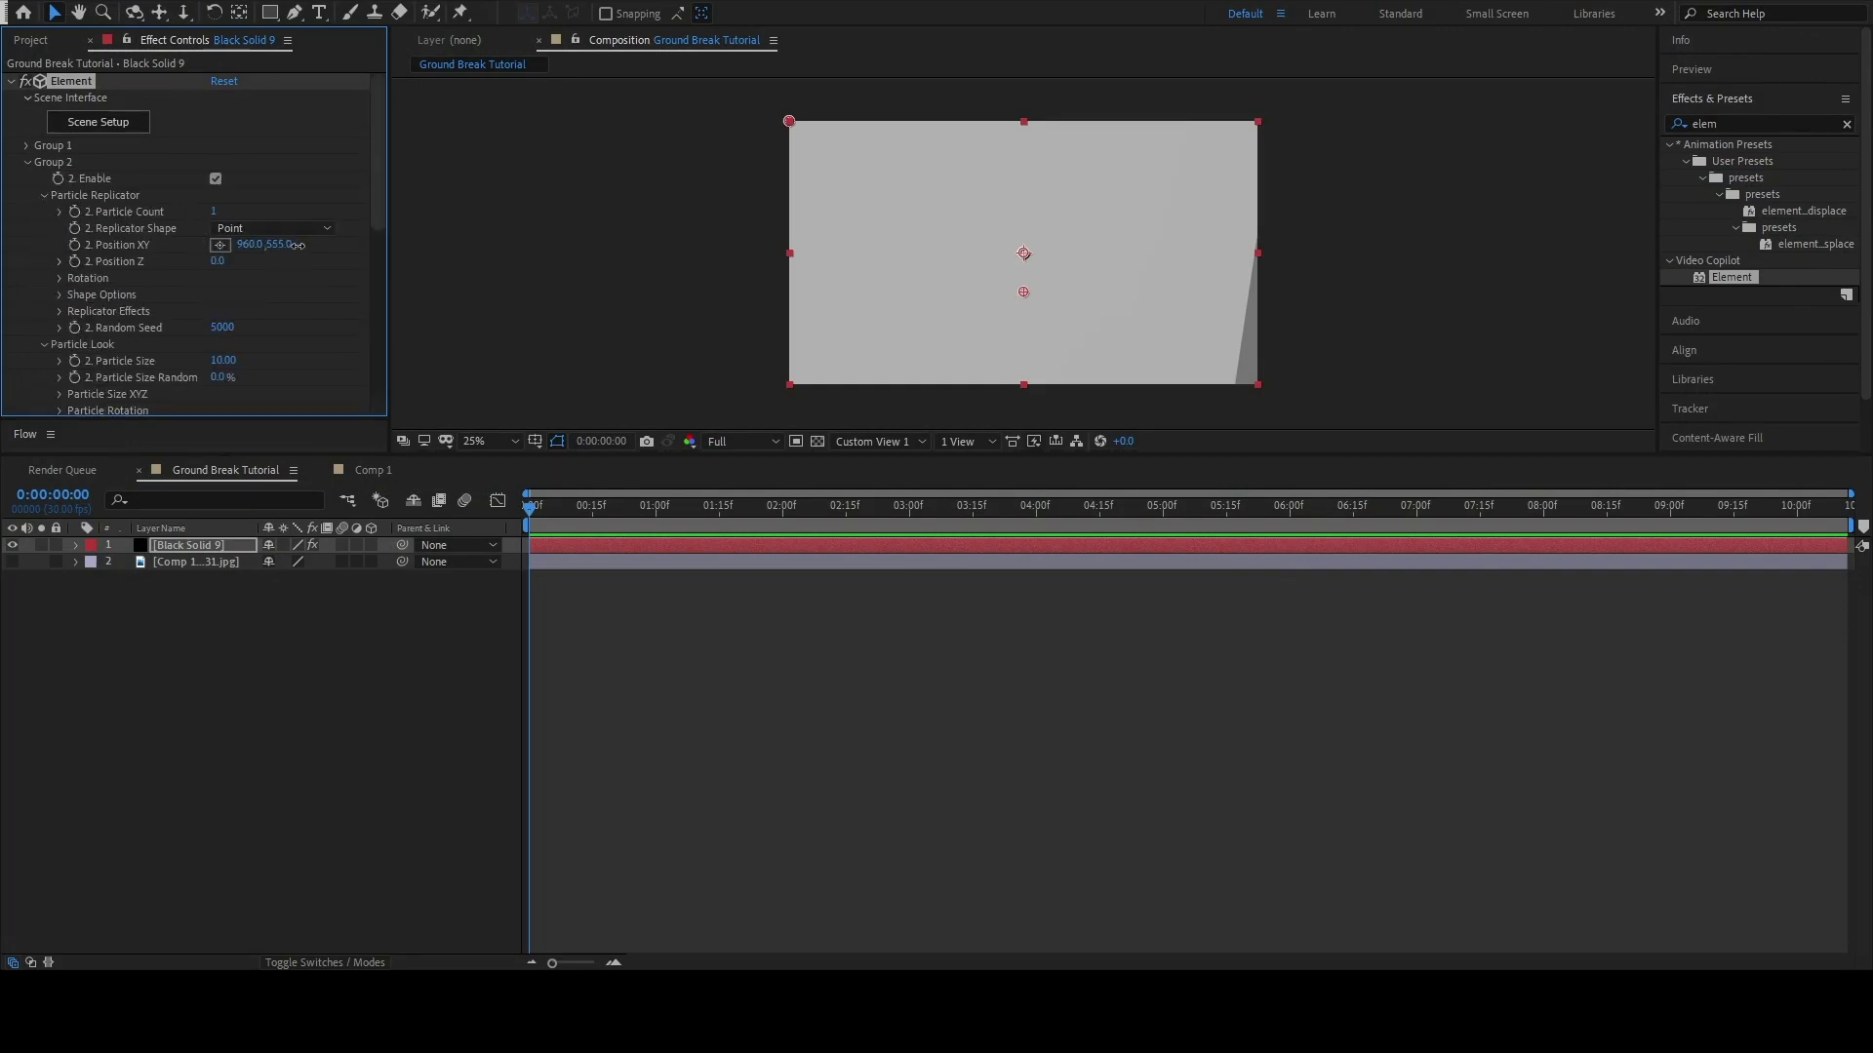
pyautogui.moveTo(298, 245); pyautogui.dragTo(223, 266)
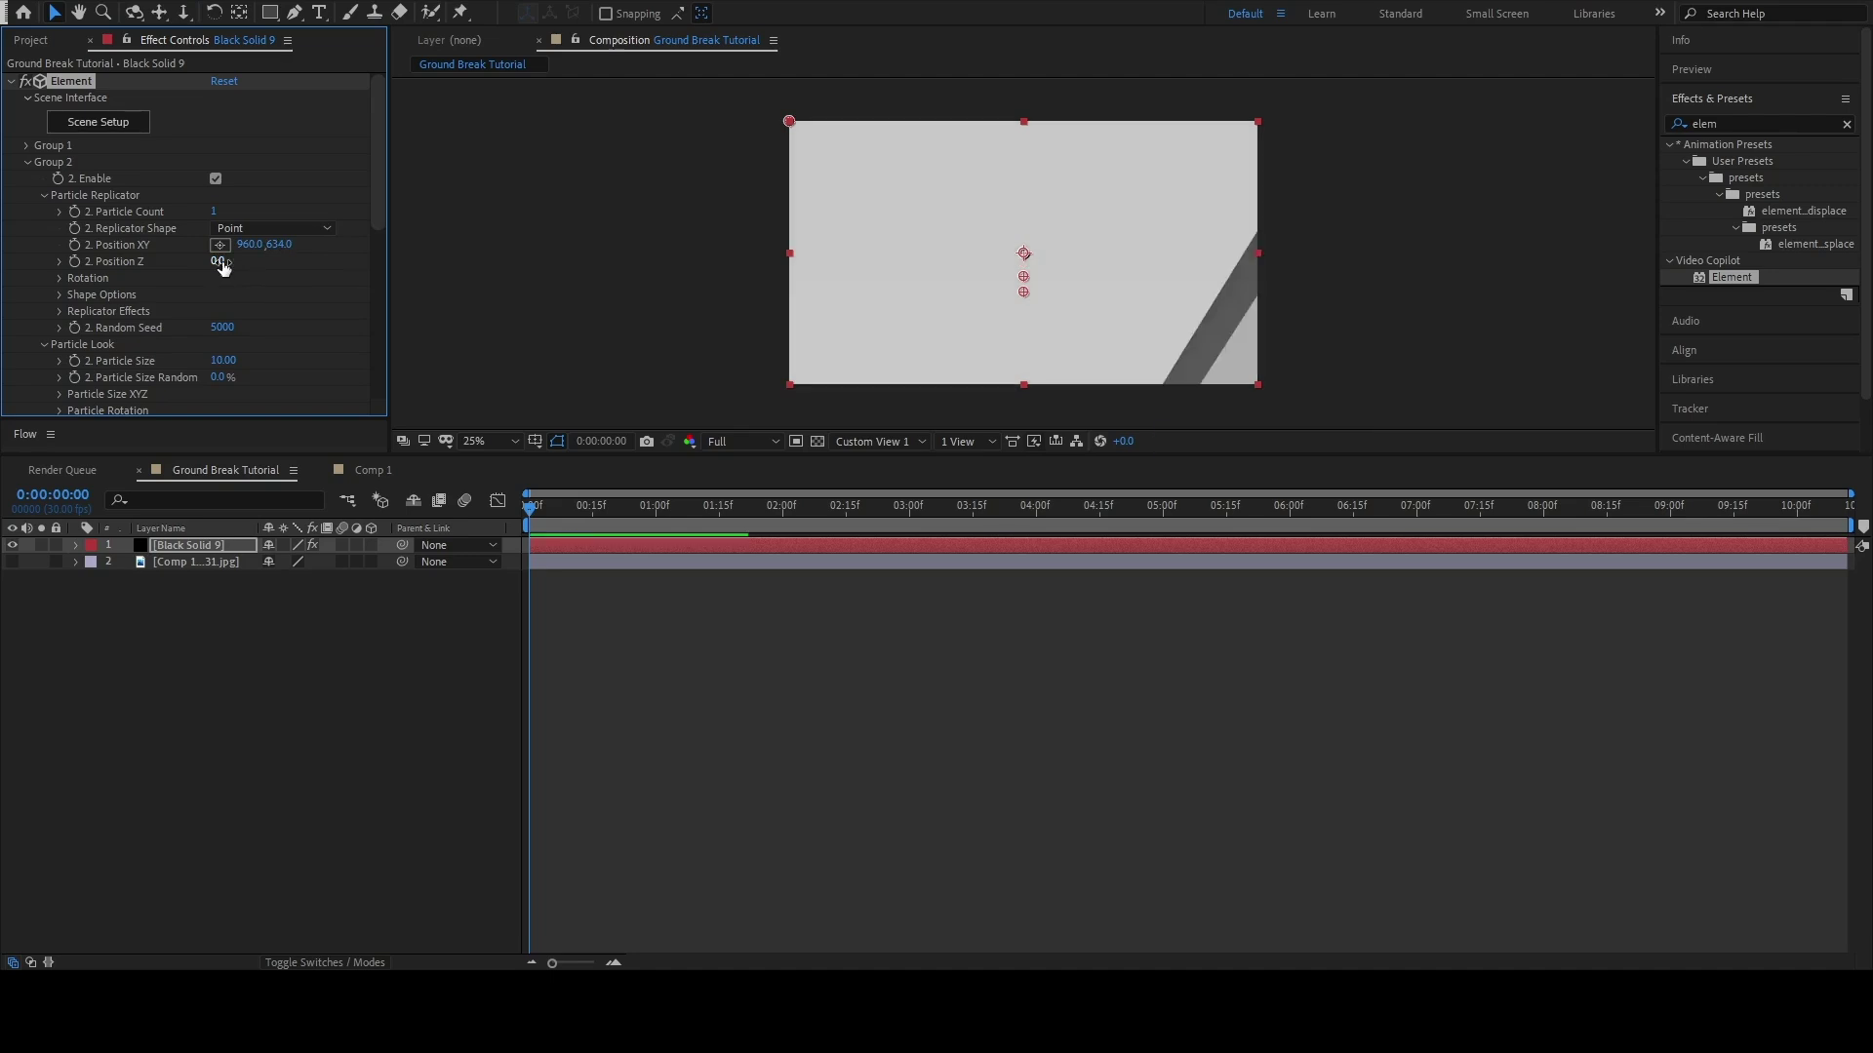
# - Shrink Group 2's Particle Size to 7.60
pyautogui.scroll(-1, 67, 297)
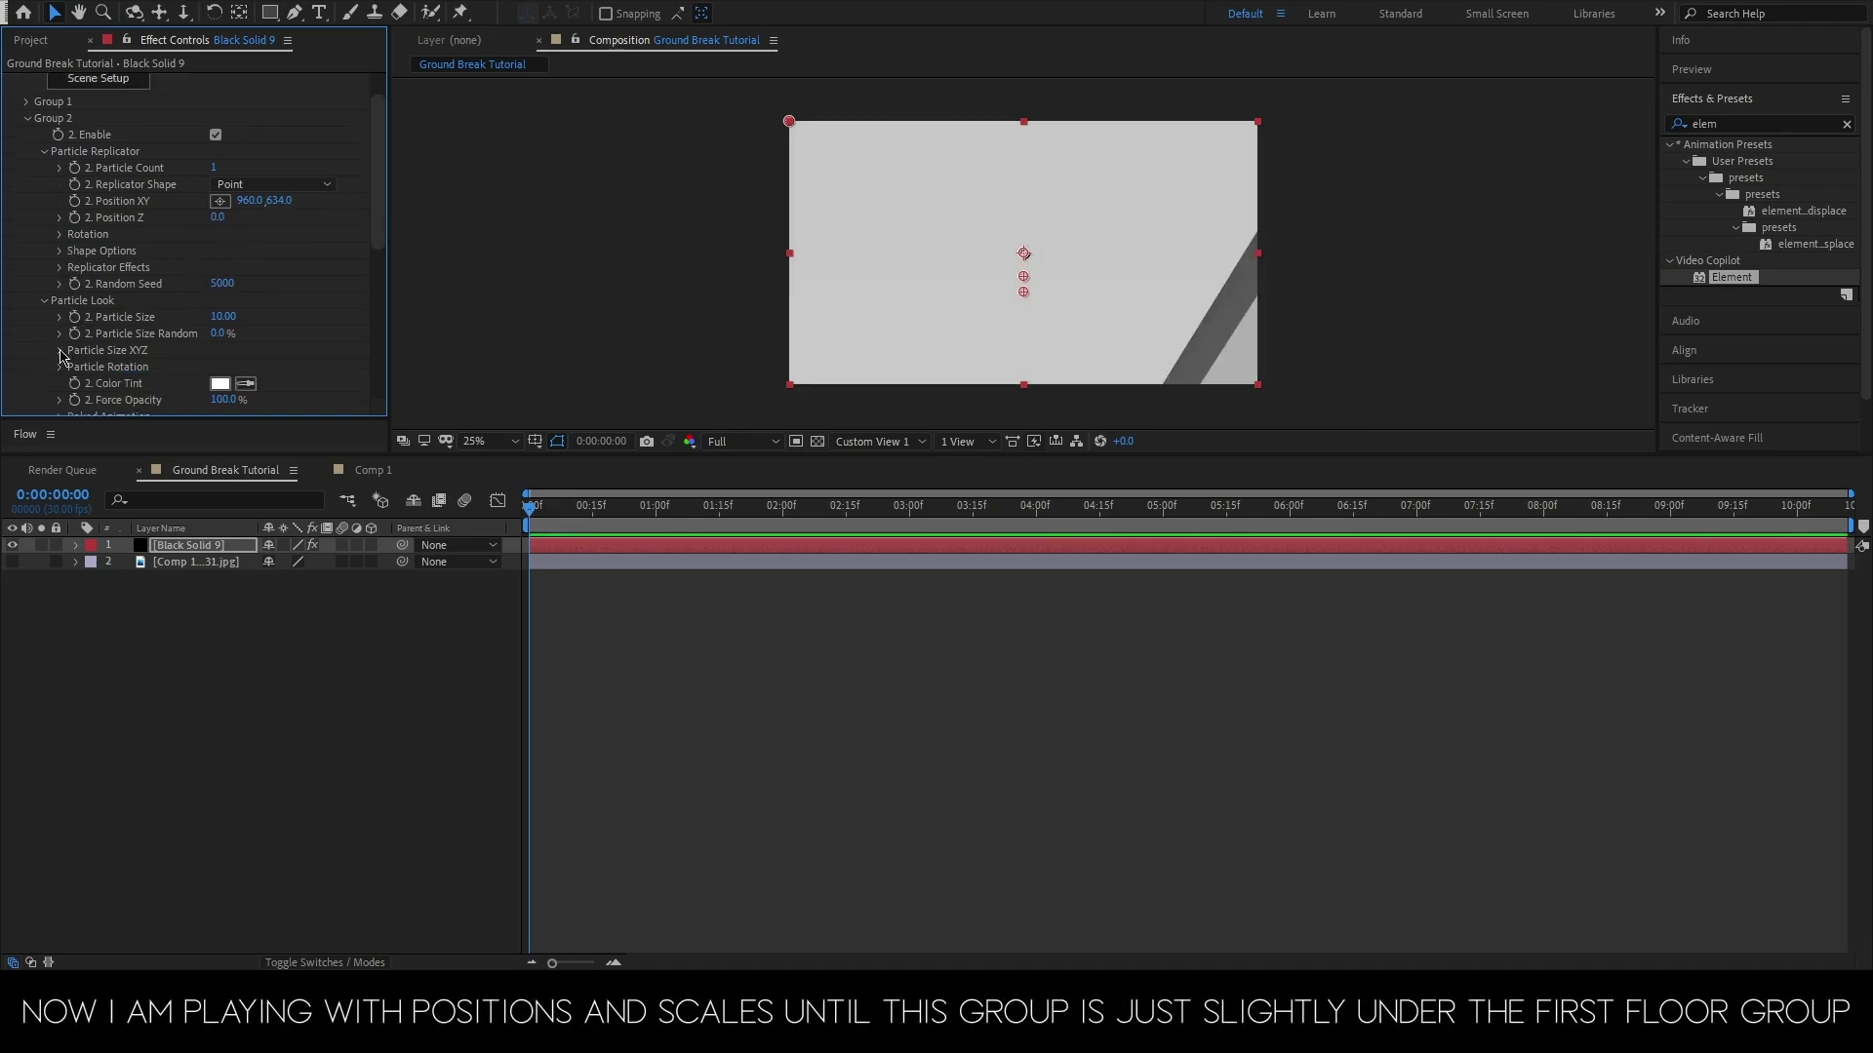
pyautogui.click(60, 351)
pyautogui.scroll(-1, 185, 334)
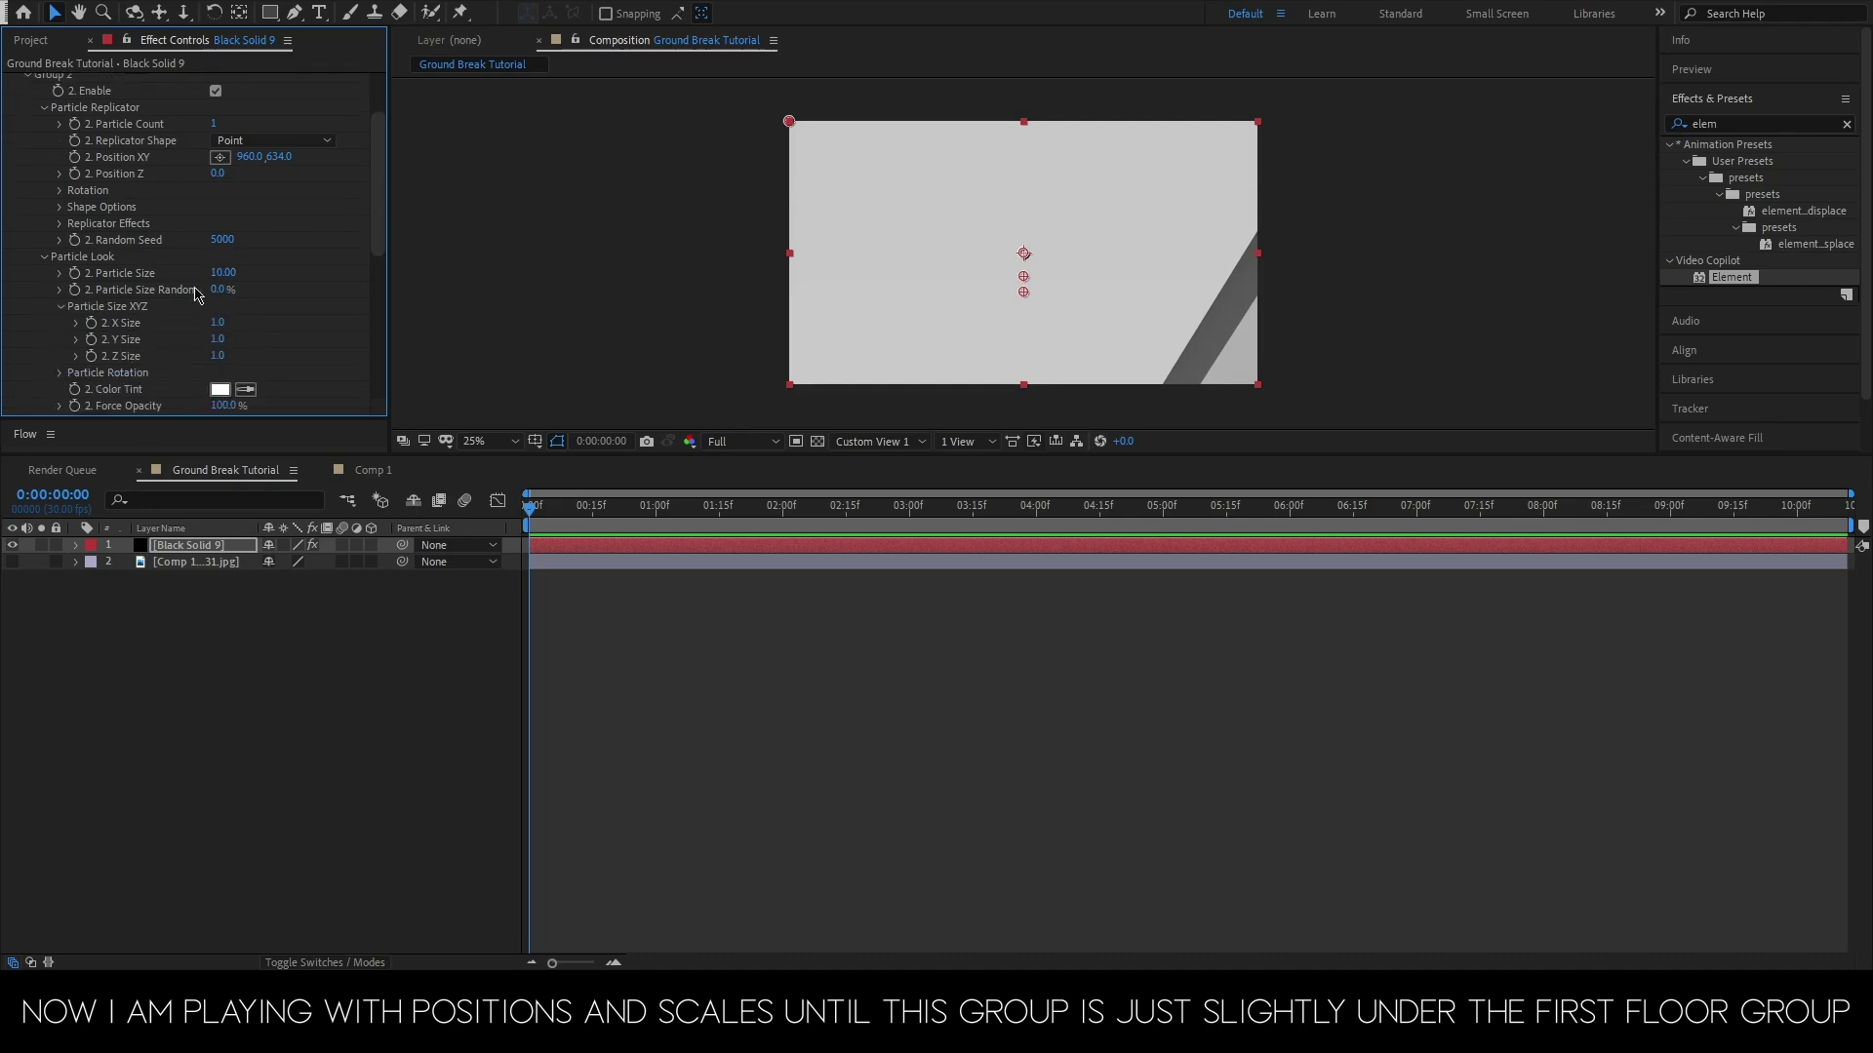
pyautogui.moveTo(212, 276); pyautogui.dragTo(200, 274)
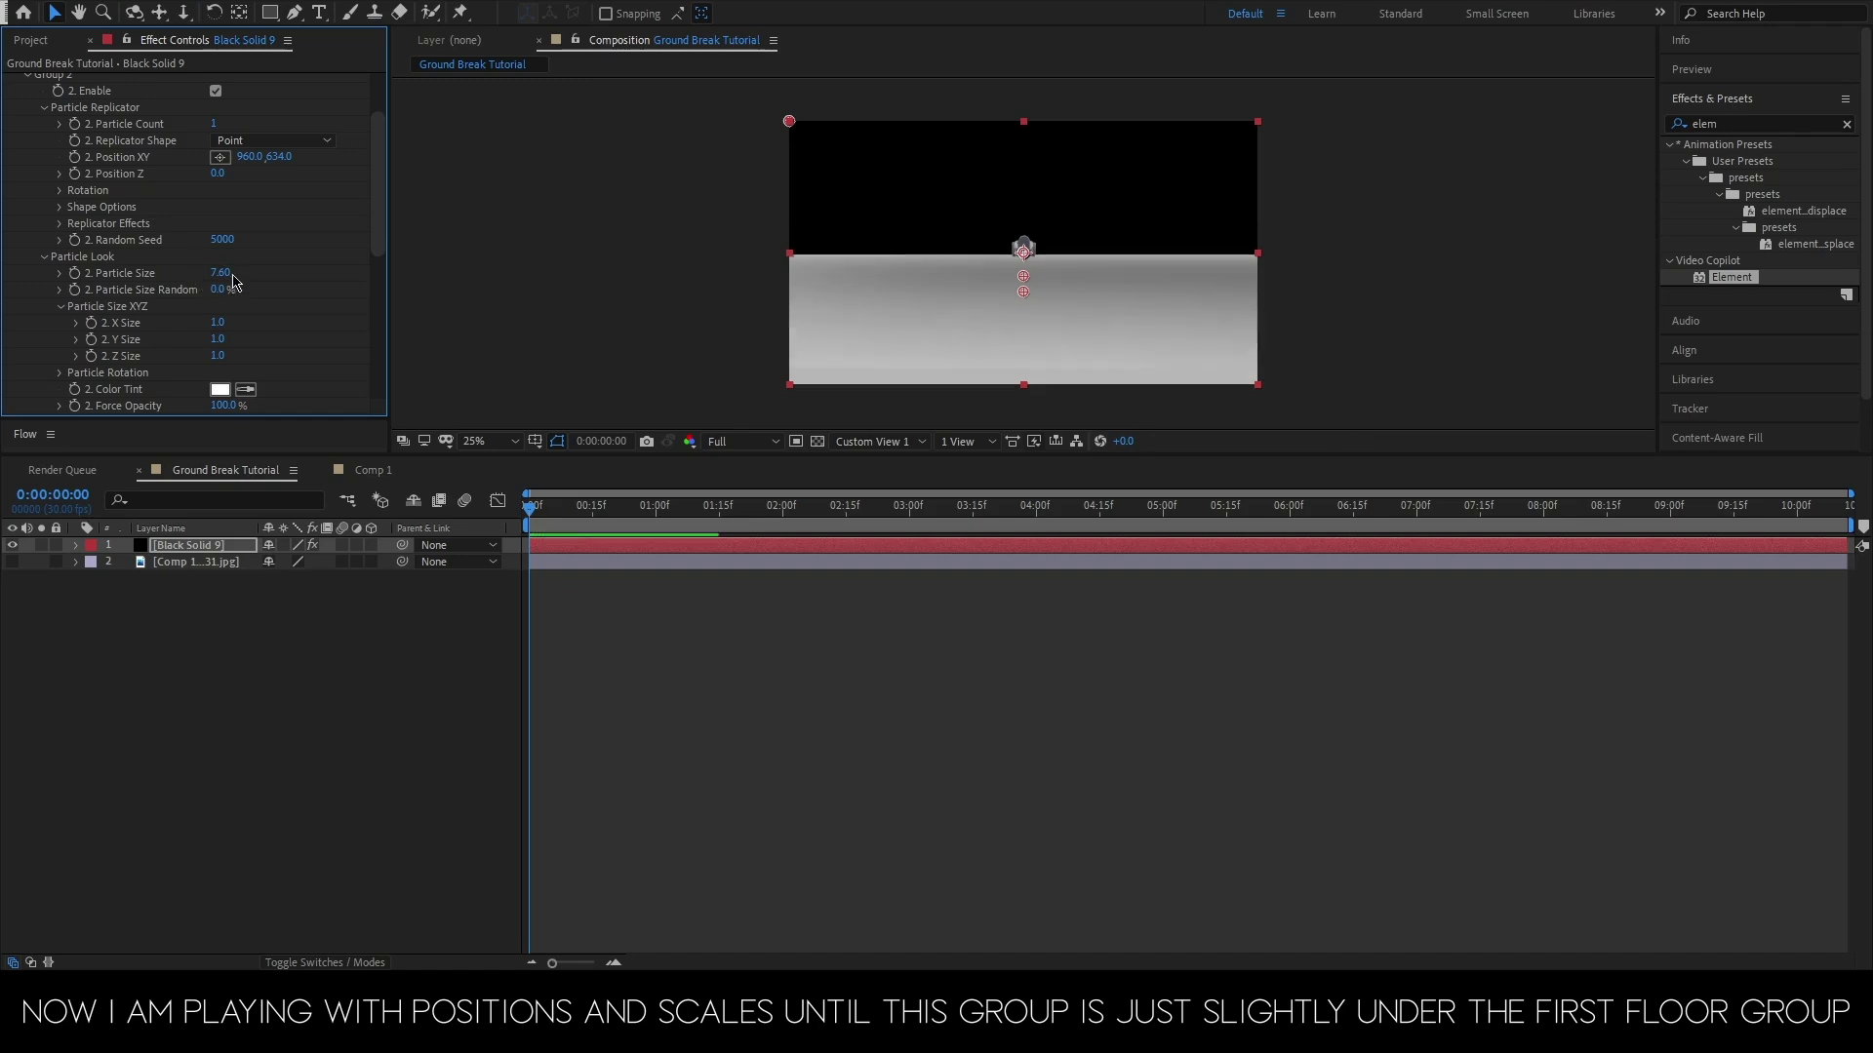
# - Move Group 2 to Position XY 960, 780, trying Position Z 110 then undoing it
pyautogui.moveTo(278, 157)
pyautogui.mouseDown()
pyautogui.moveTo(420, 172)
pyautogui.moveTo(405, 170)
pyautogui.mouseUp()
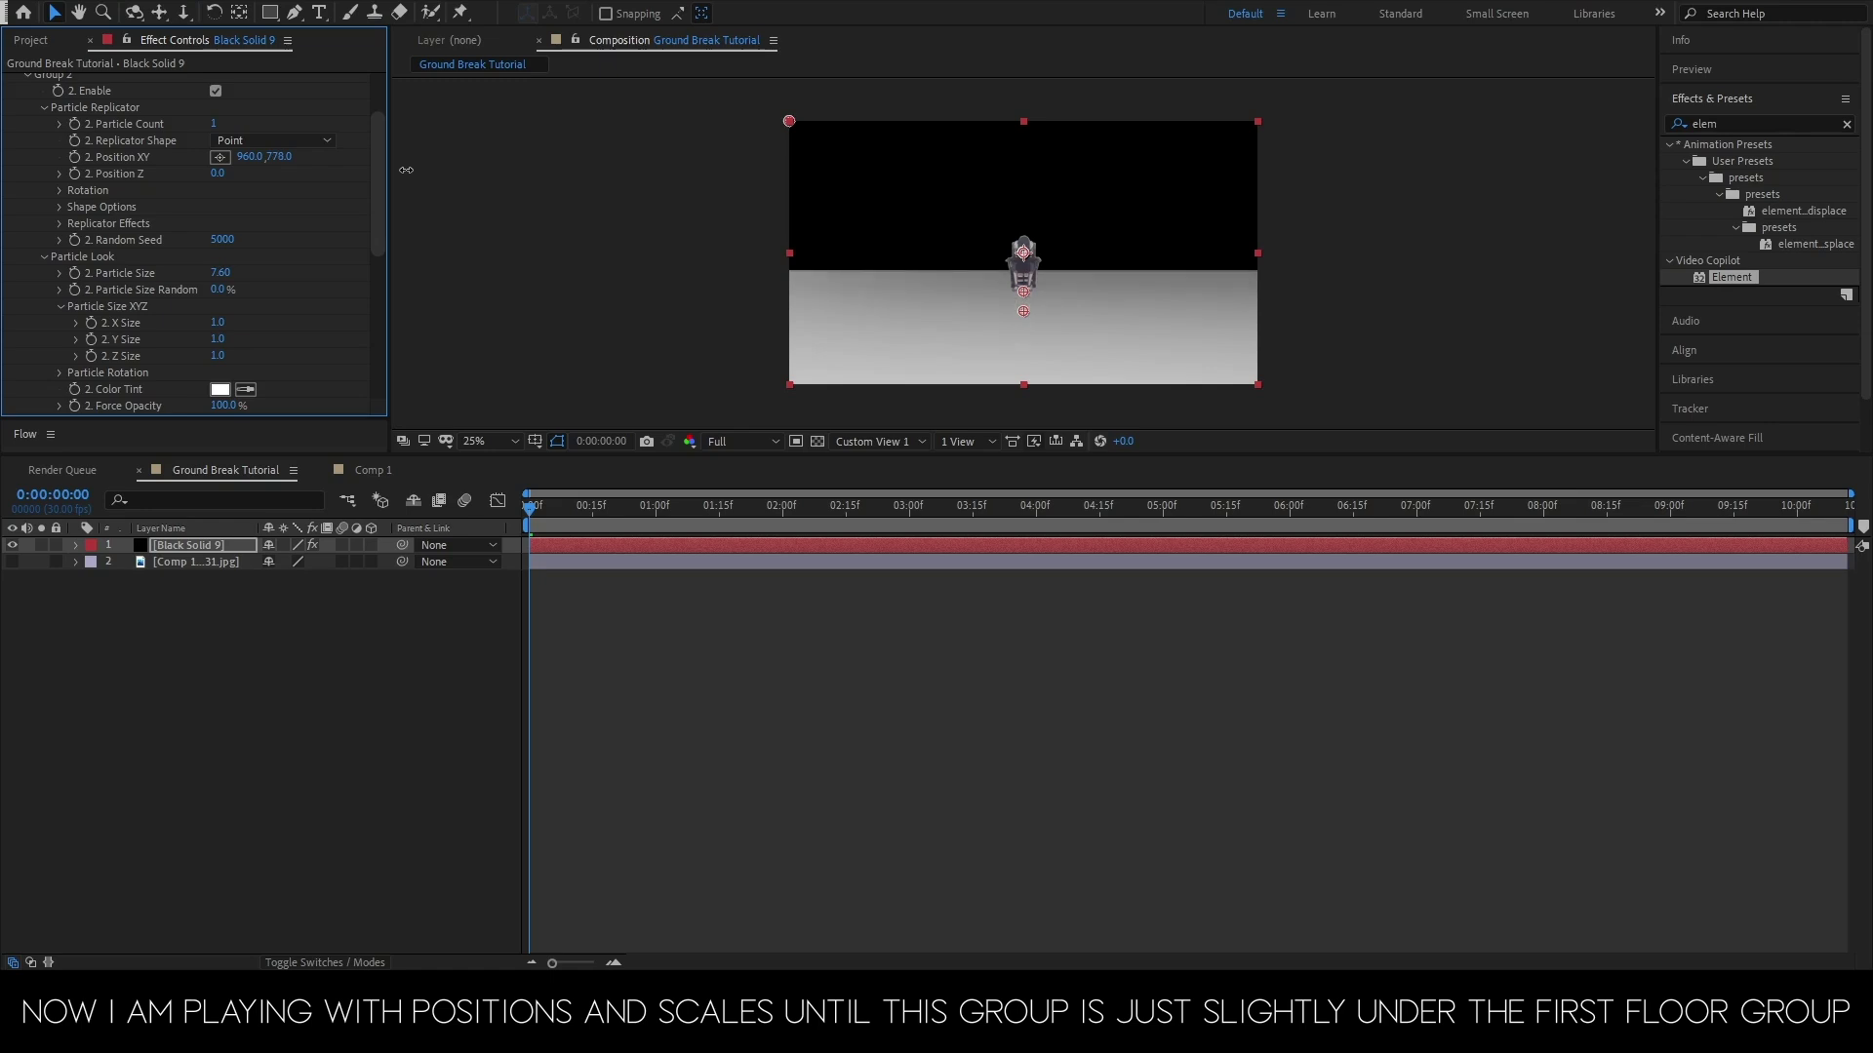
pyautogui.moveTo(405, 169); pyautogui.dragTo(410, 168)
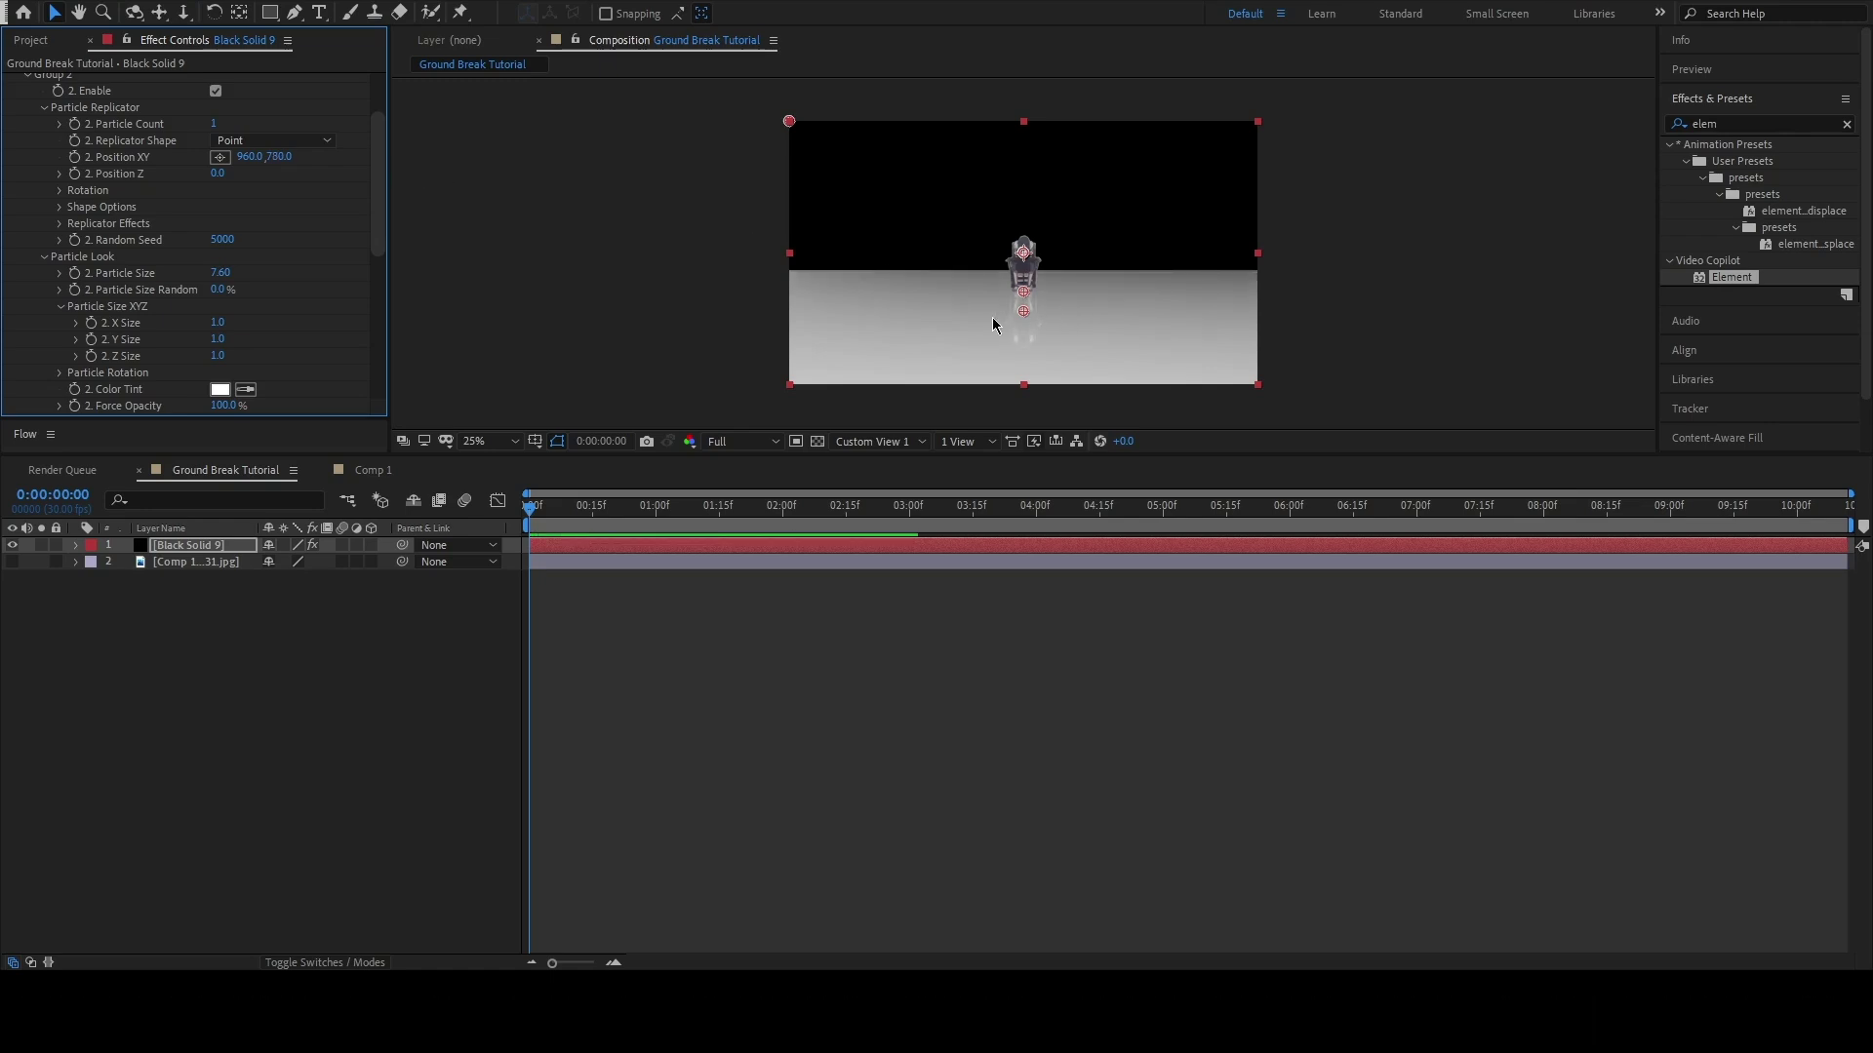
pyautogui.click(216, 172)
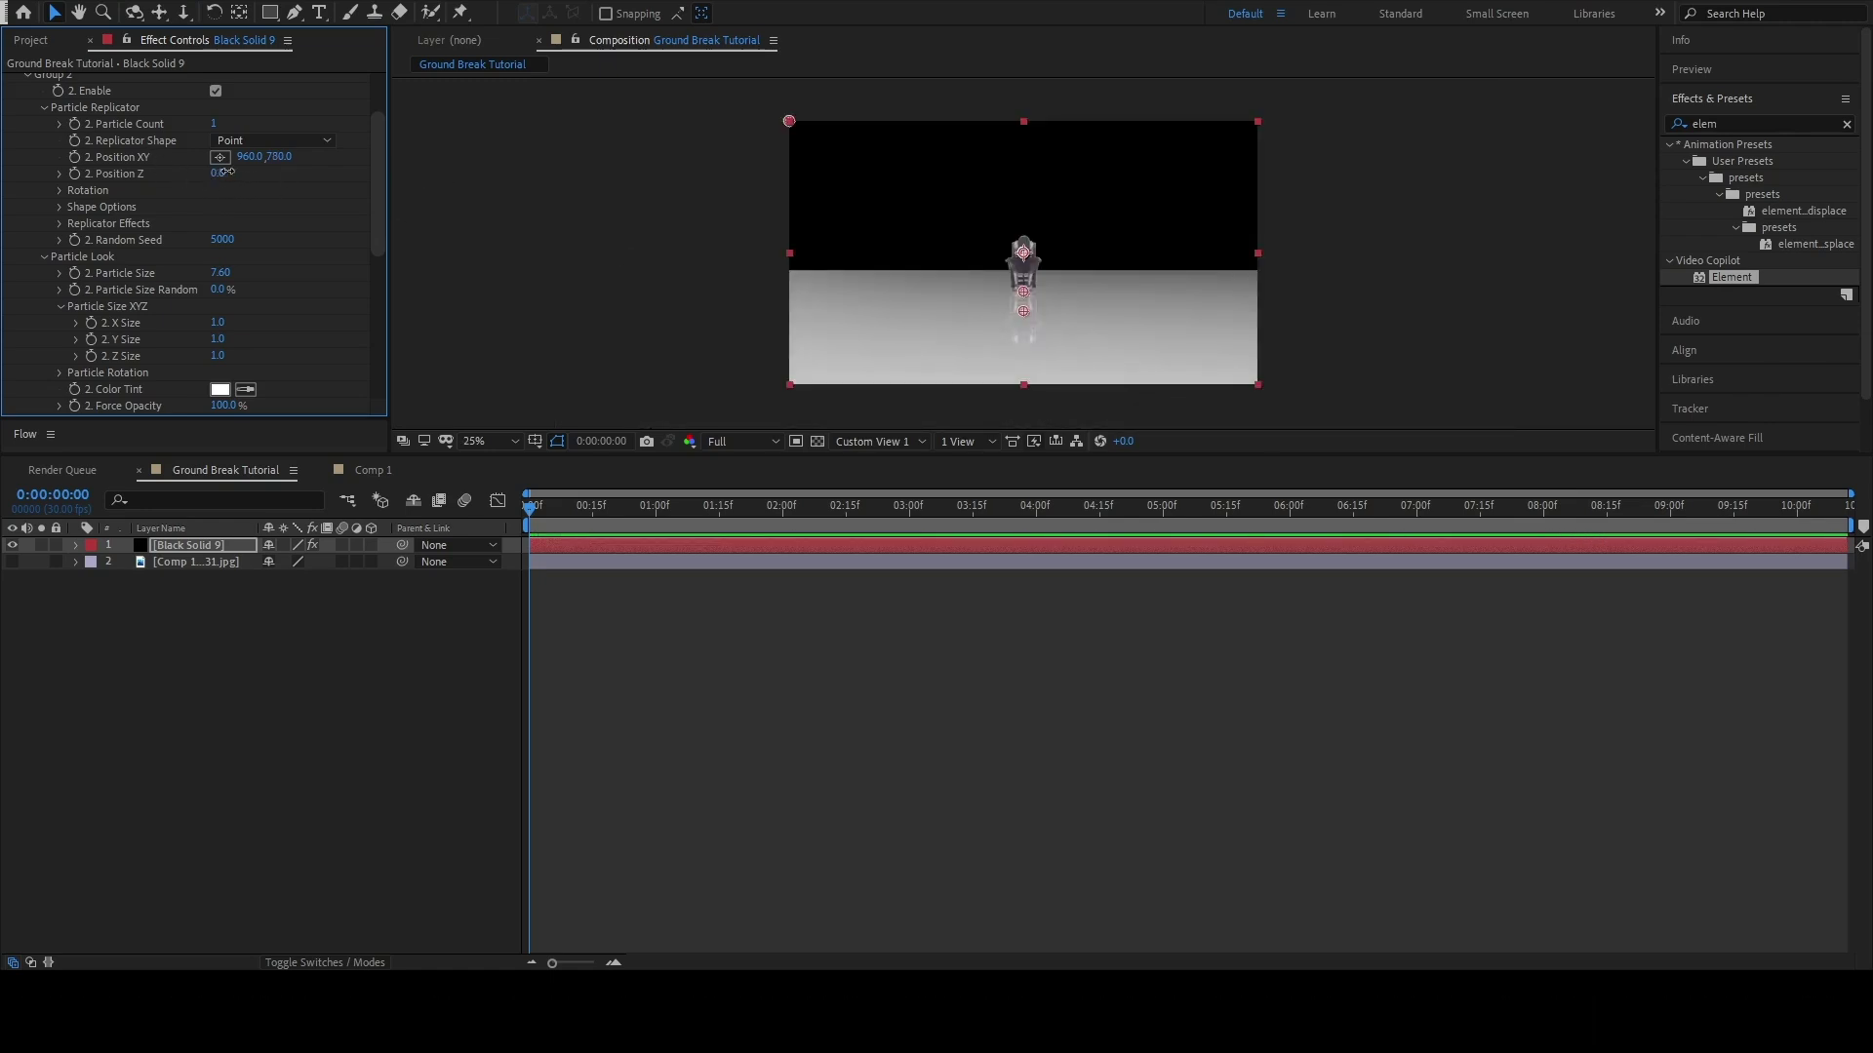
pyautogui.write('110')
pyautogui.press('Return')
pyautogui.hotkey('ctrl', 'z')
pyautogui.moveTo(1850, 493); pyautogui.dragTo(1000, 494)
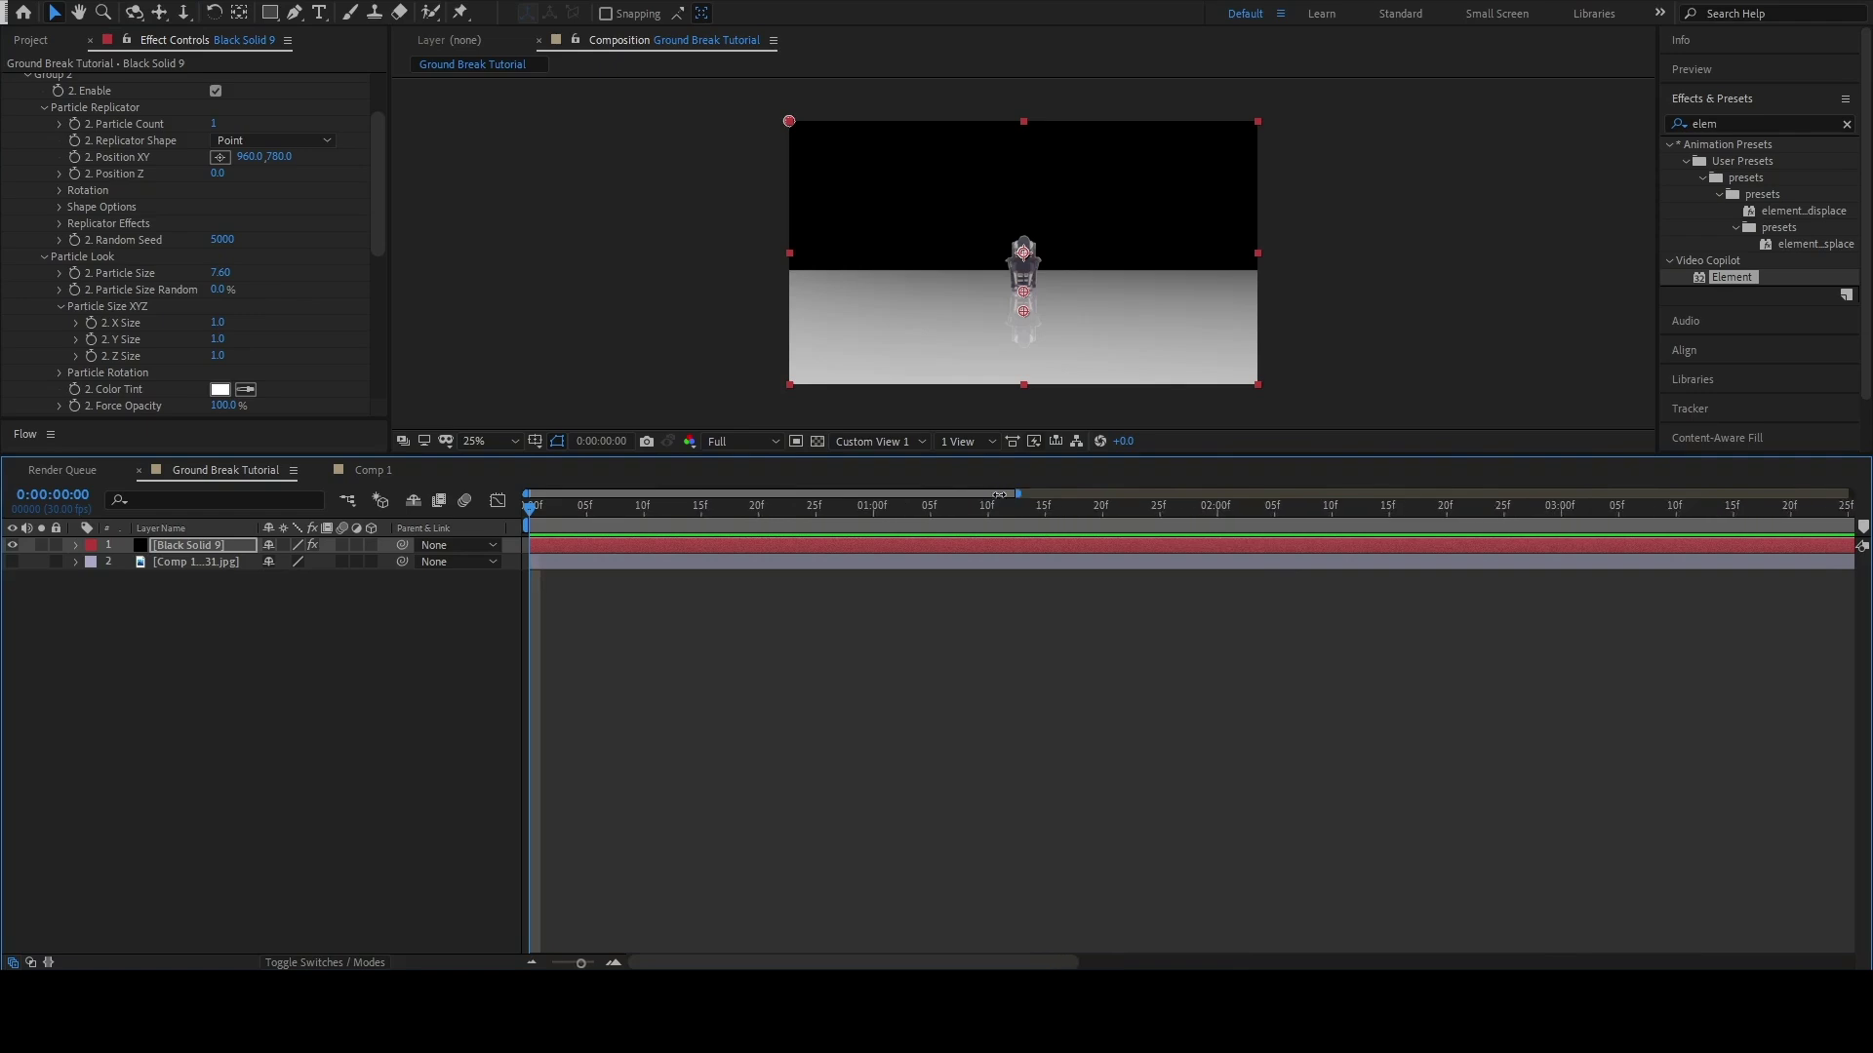
# - In the timeline, expand Group 2's Particle Look and set its Z Size to 1.4
pyautogui.click(76, 547)
pyautogui.click(94, 564)
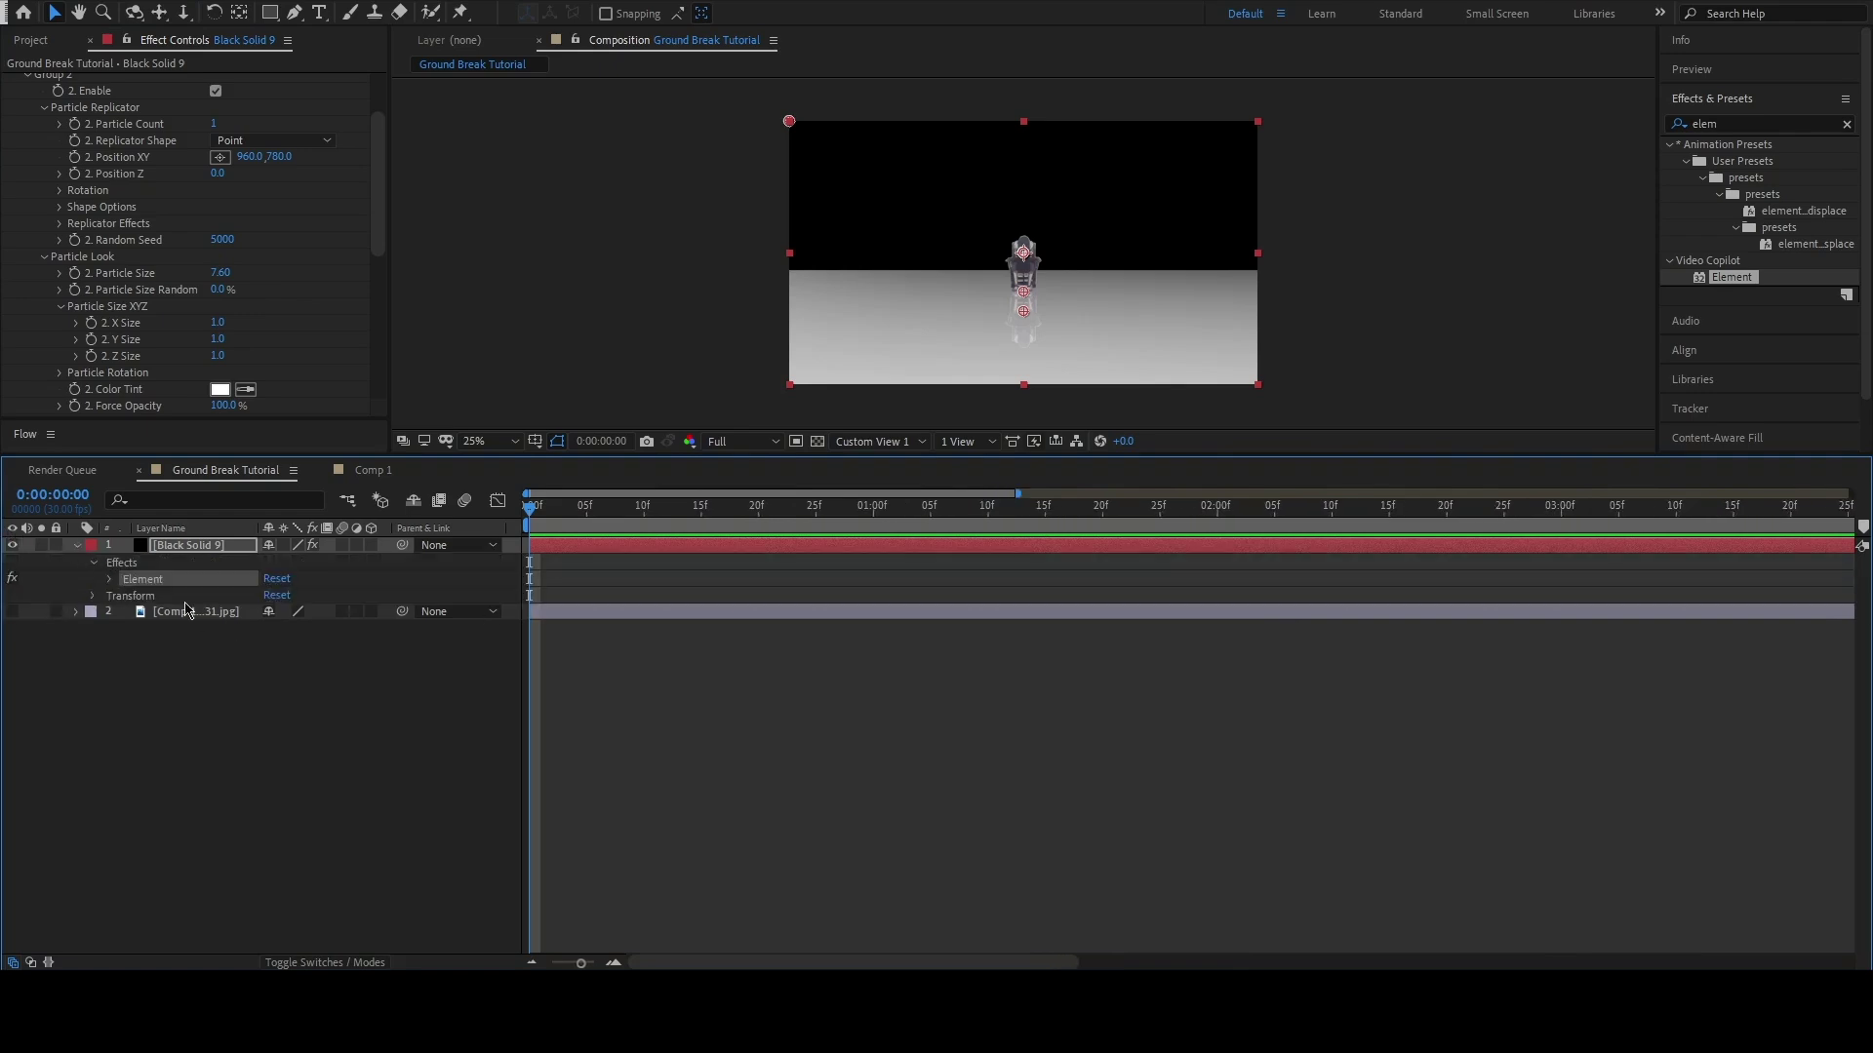
pyautogui.click(127, 630)
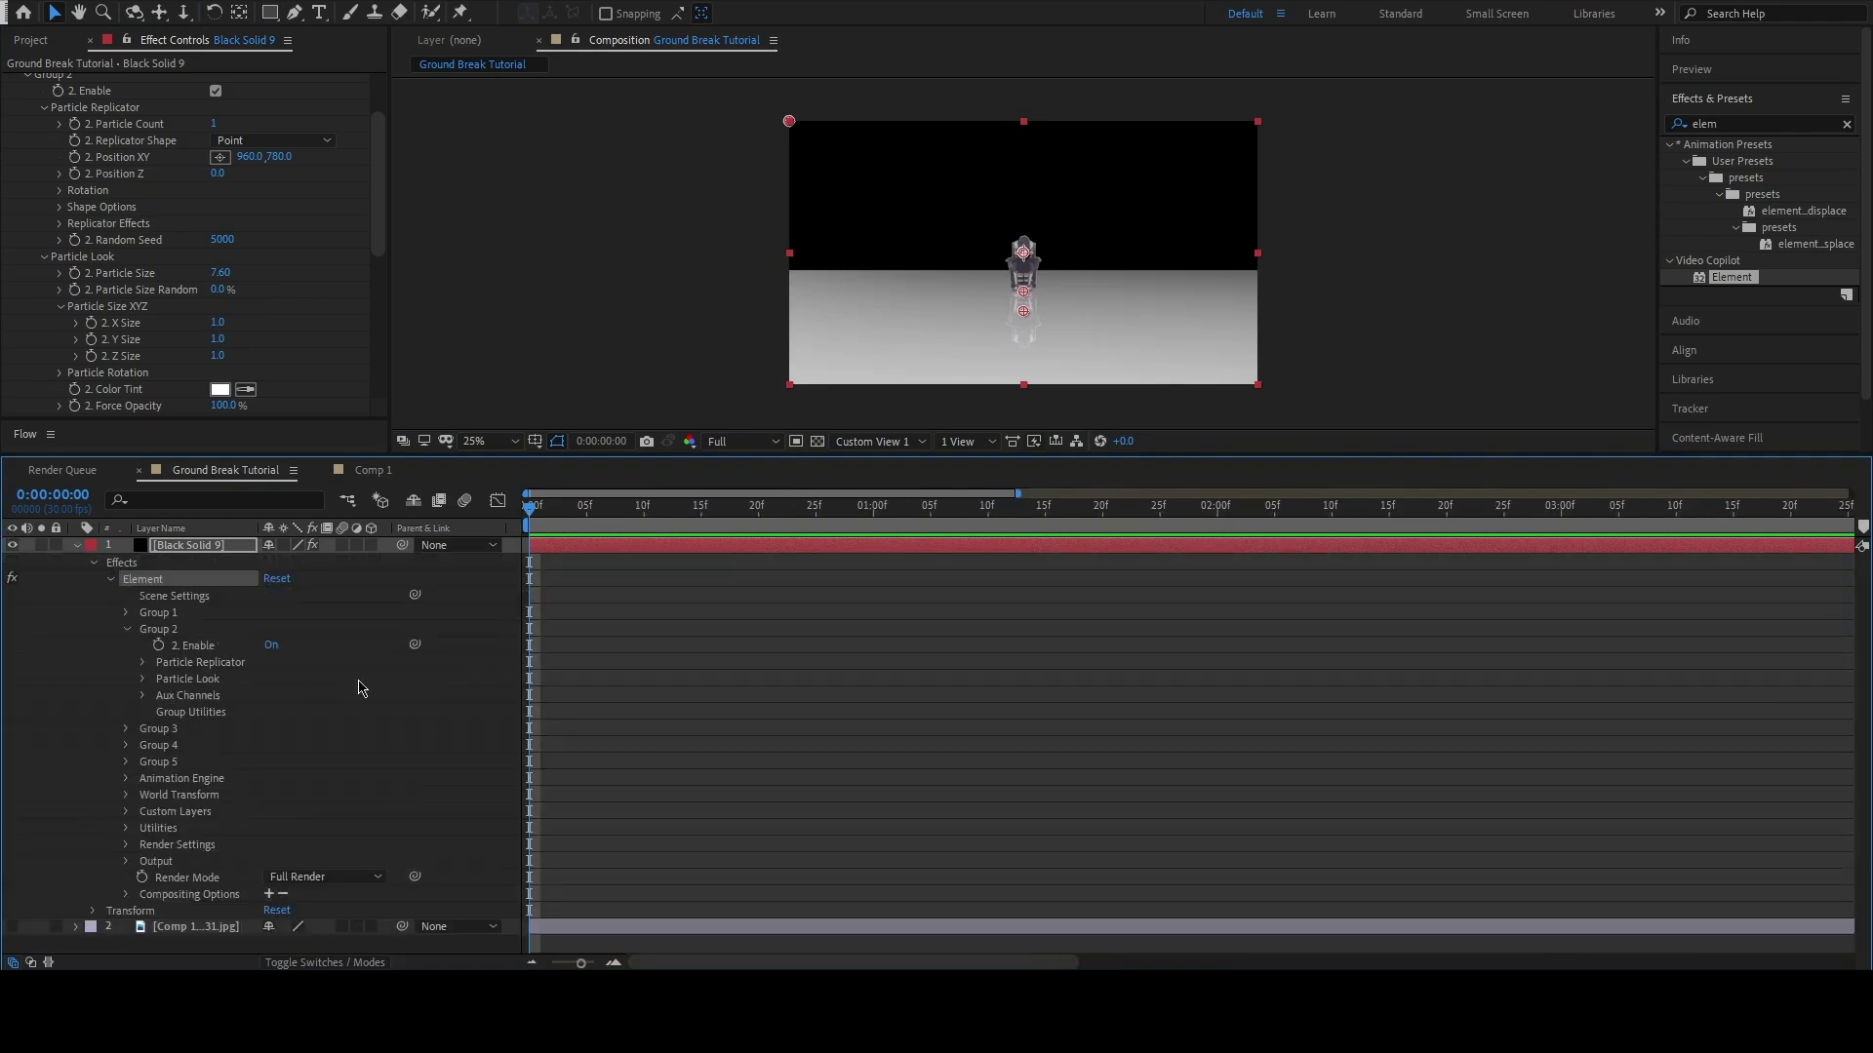
pyautogui.click(142, 680)
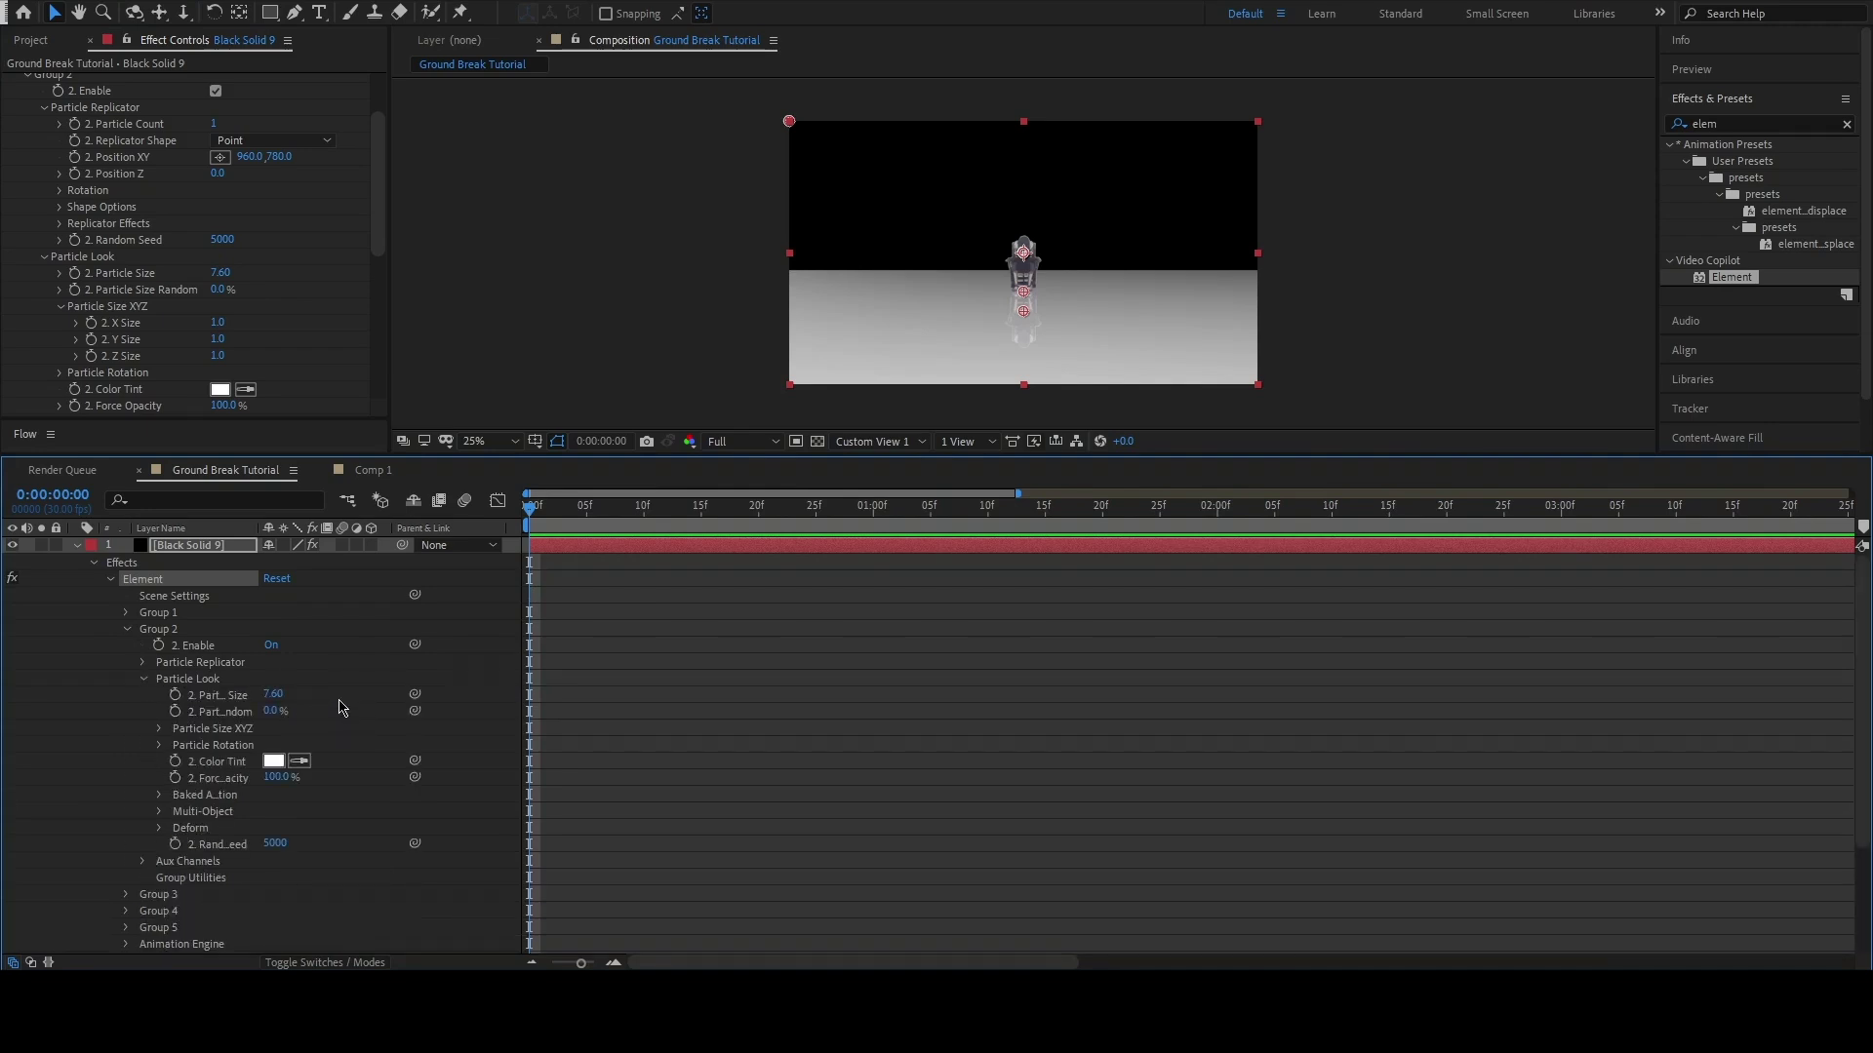
pyautogui.scroll(-1, 341, 706)
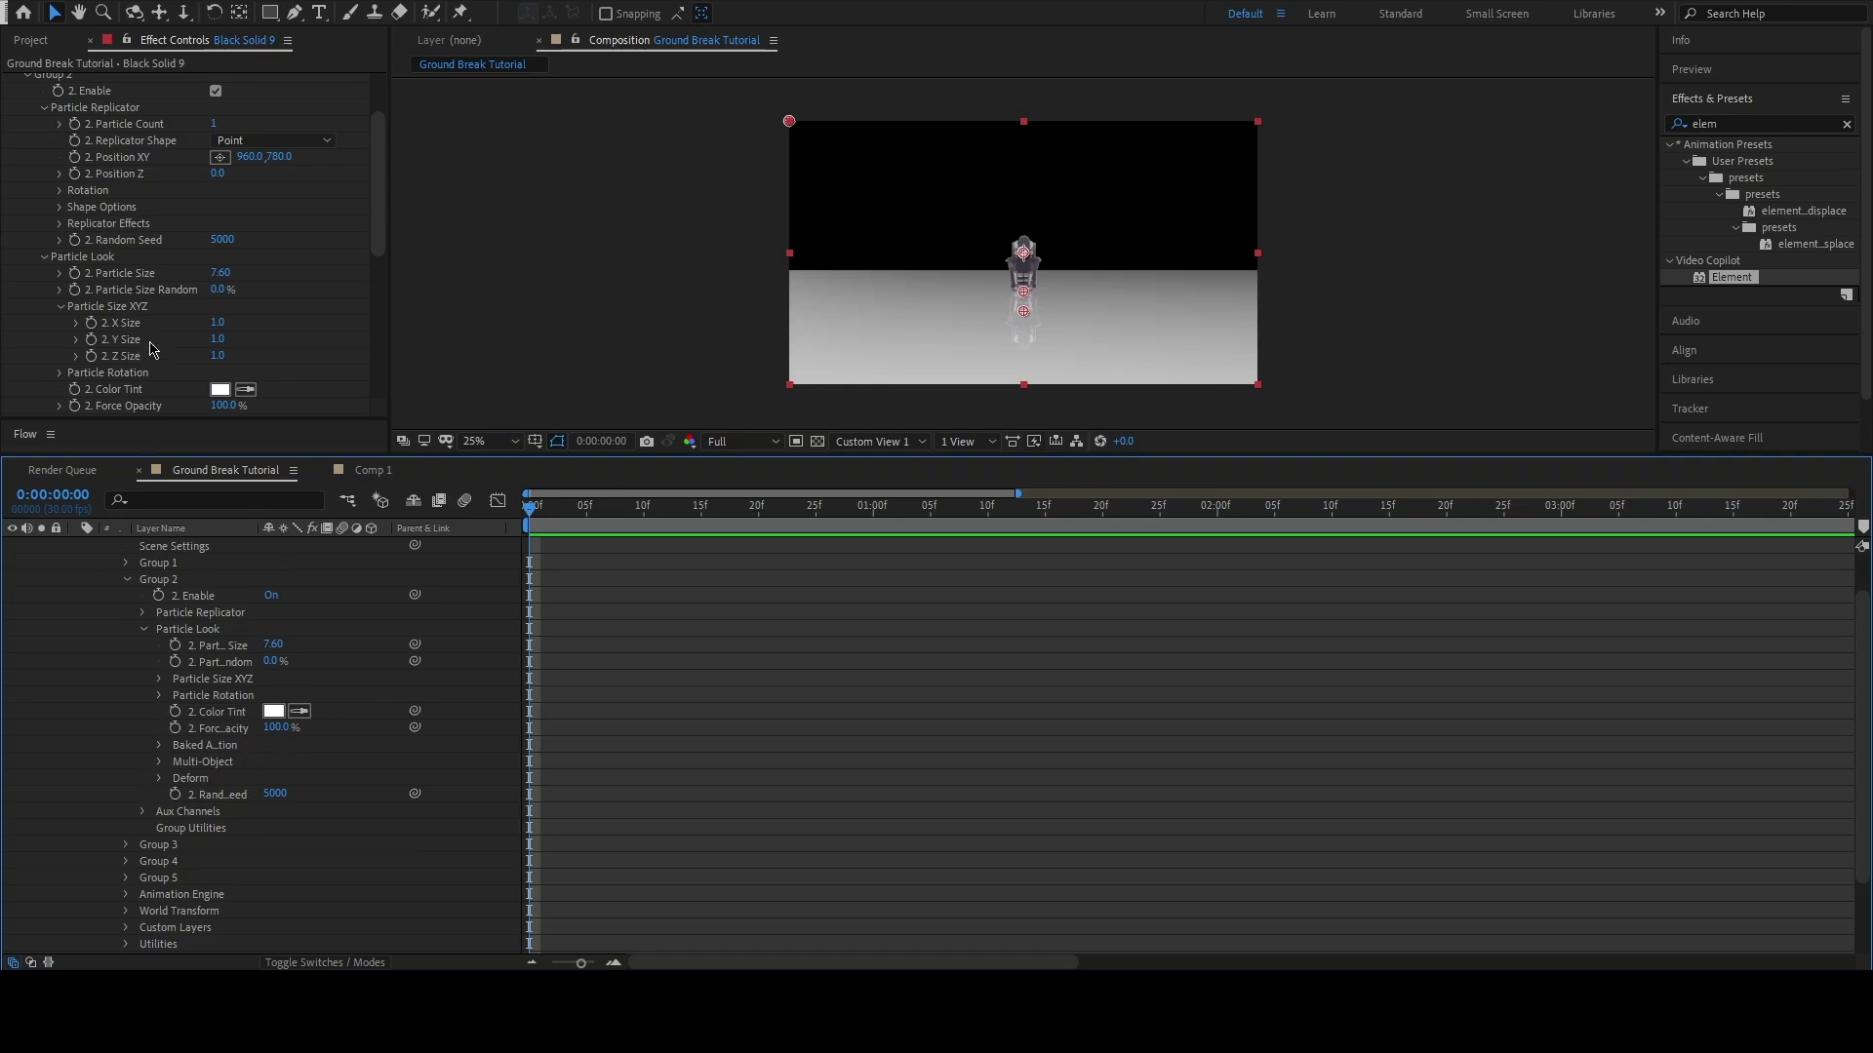
pyautogui.moveTo(217, 363); pyautogui.dragTo(258, 364)
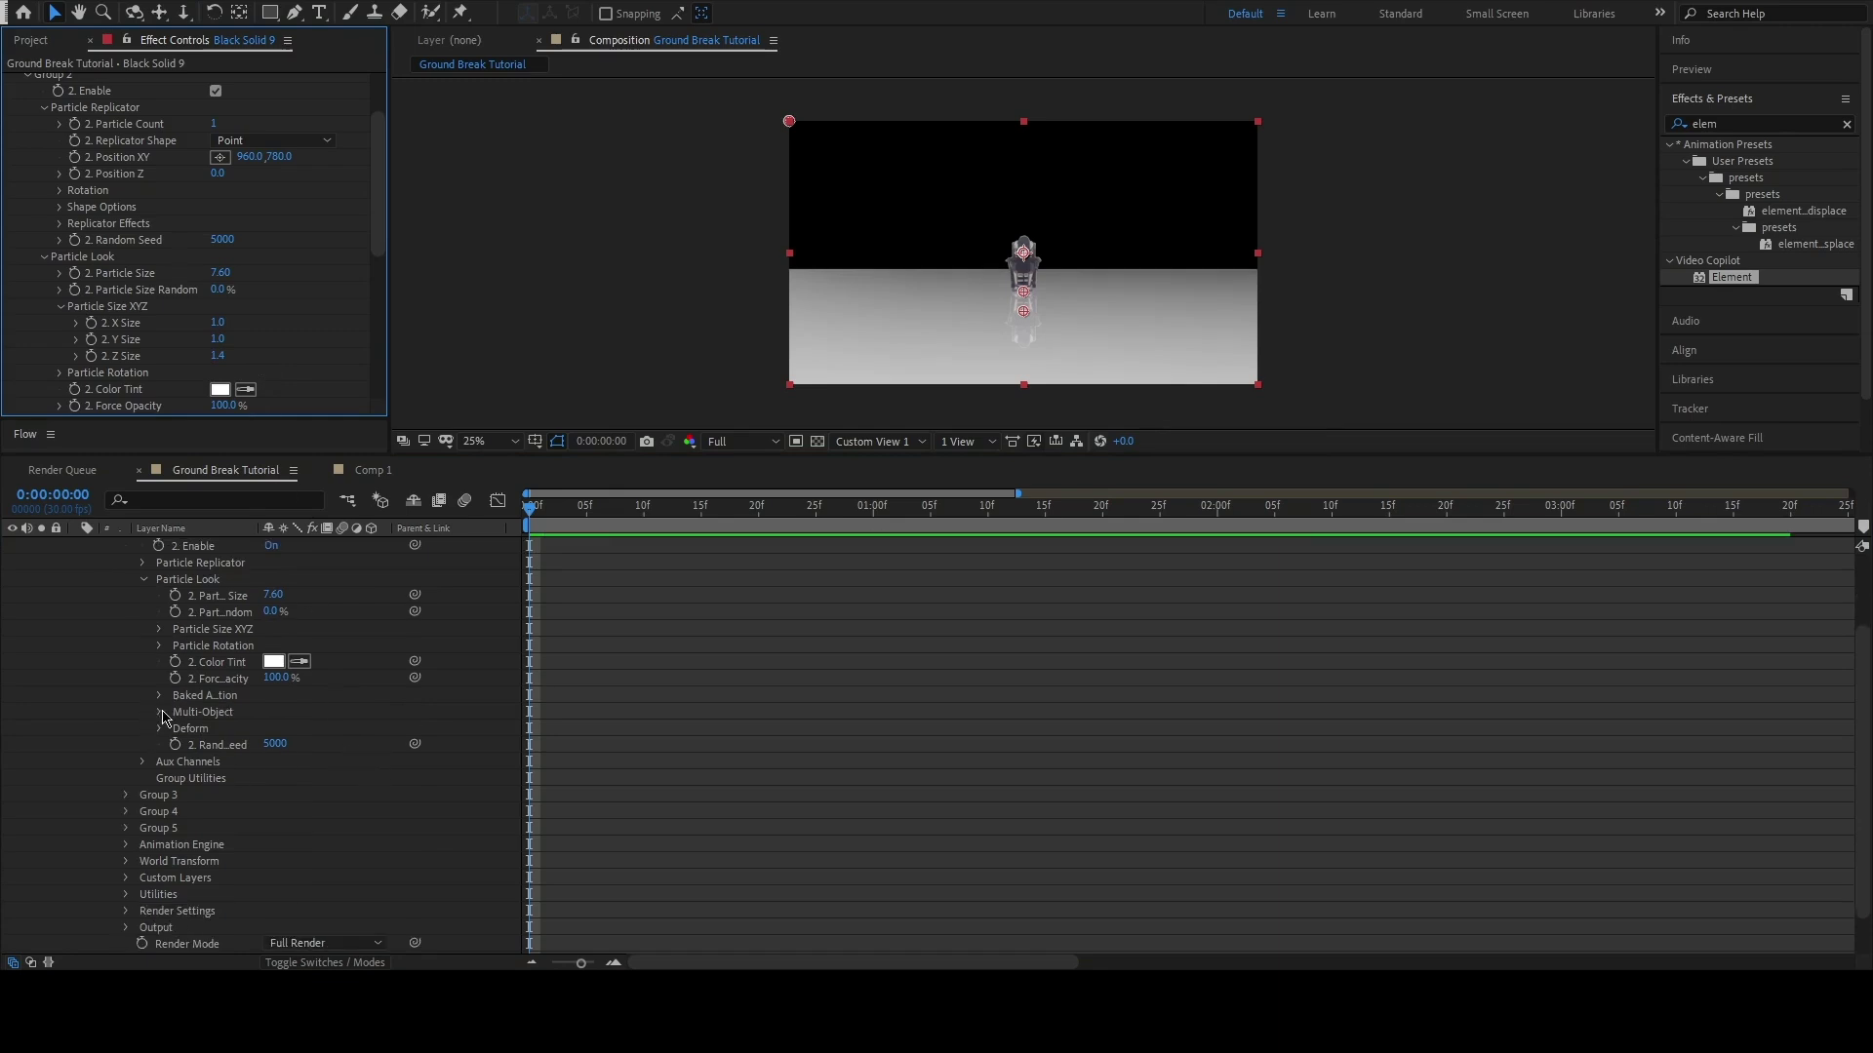
# - Expand Group 2's Multi-Object settings and switch Enable Multi-Object on
pyautogui.scroll(-1, 161, 712)
pyautogui.click(161, 712)
pyautogui.click(272, 728)
pyautogui.scroll(-2, 336, 746)
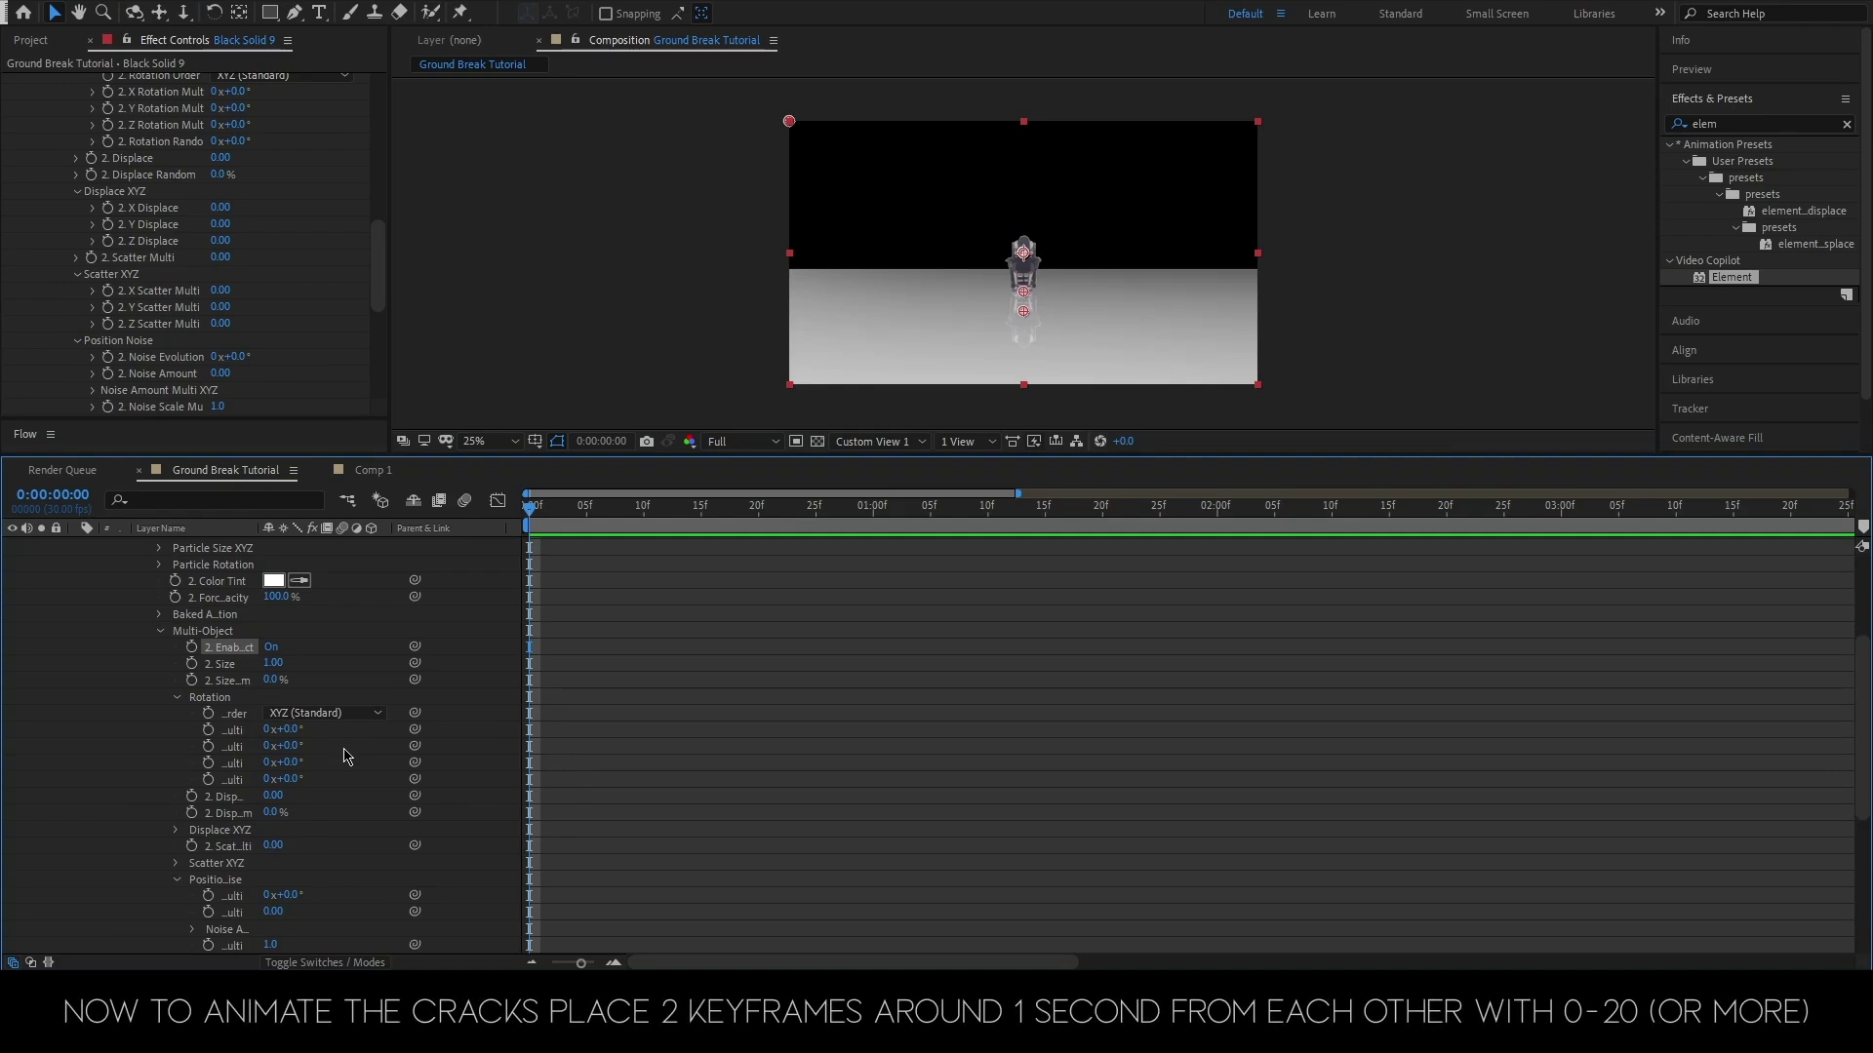
# - Keyframe Rotation Random from 0° at 0s to 20° at 1s, then reveal Scatter XYZ
pyautogui.click(209, 780)
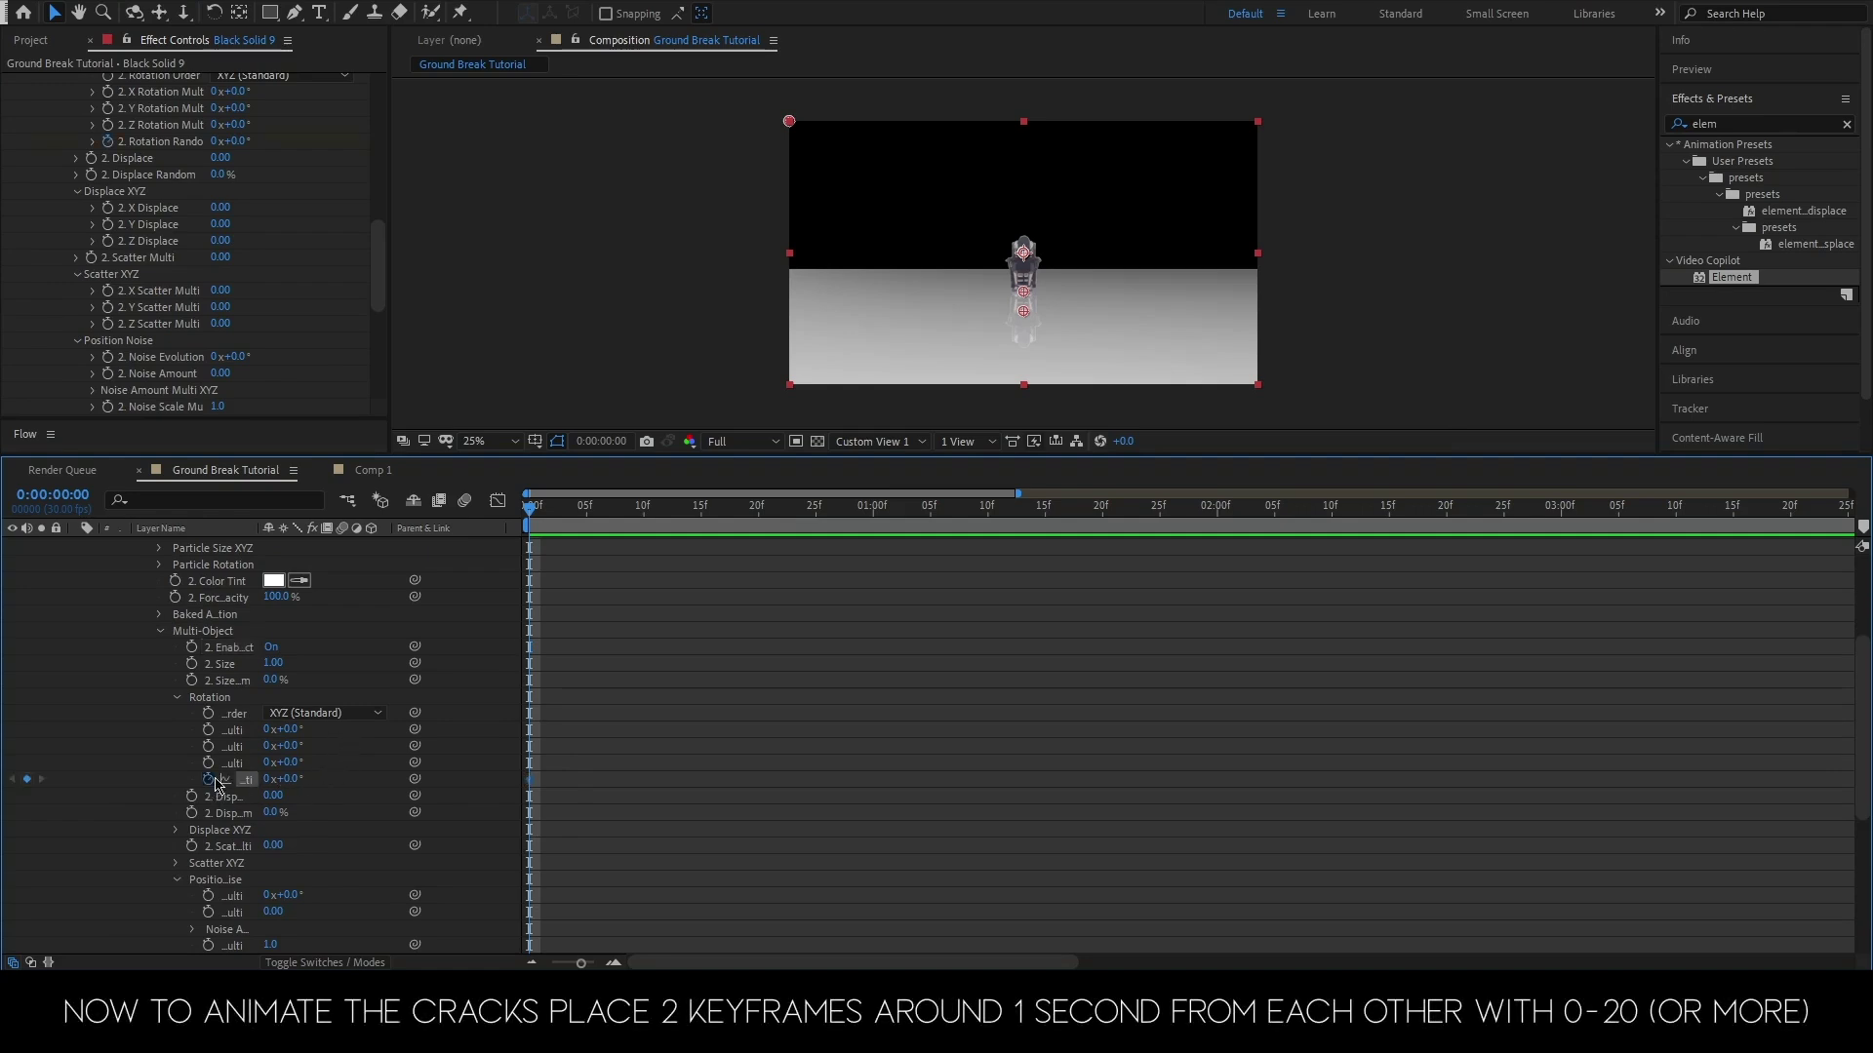
pyautogui.moveTo(543, 518); pyautogui.dragTo(874, 507)
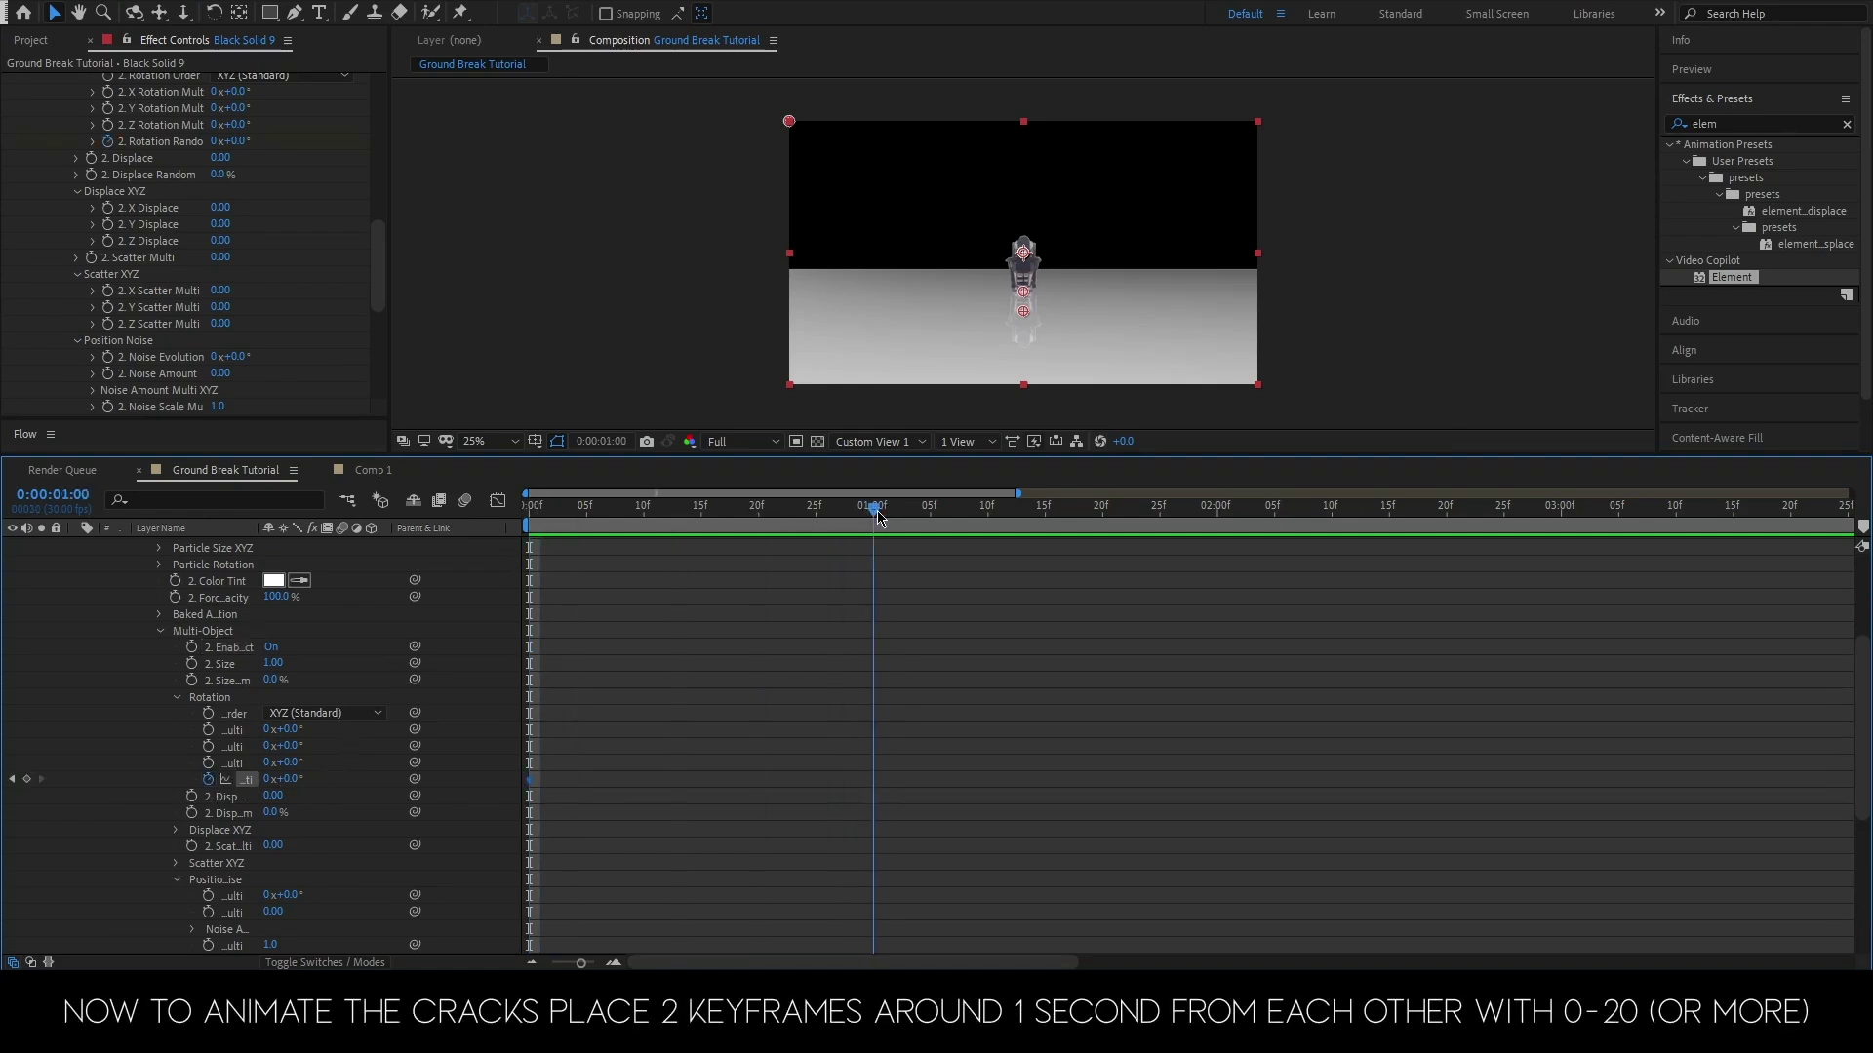
pyautogui.moveTo(291, 779); pyautogui.dragTo(314, 778)
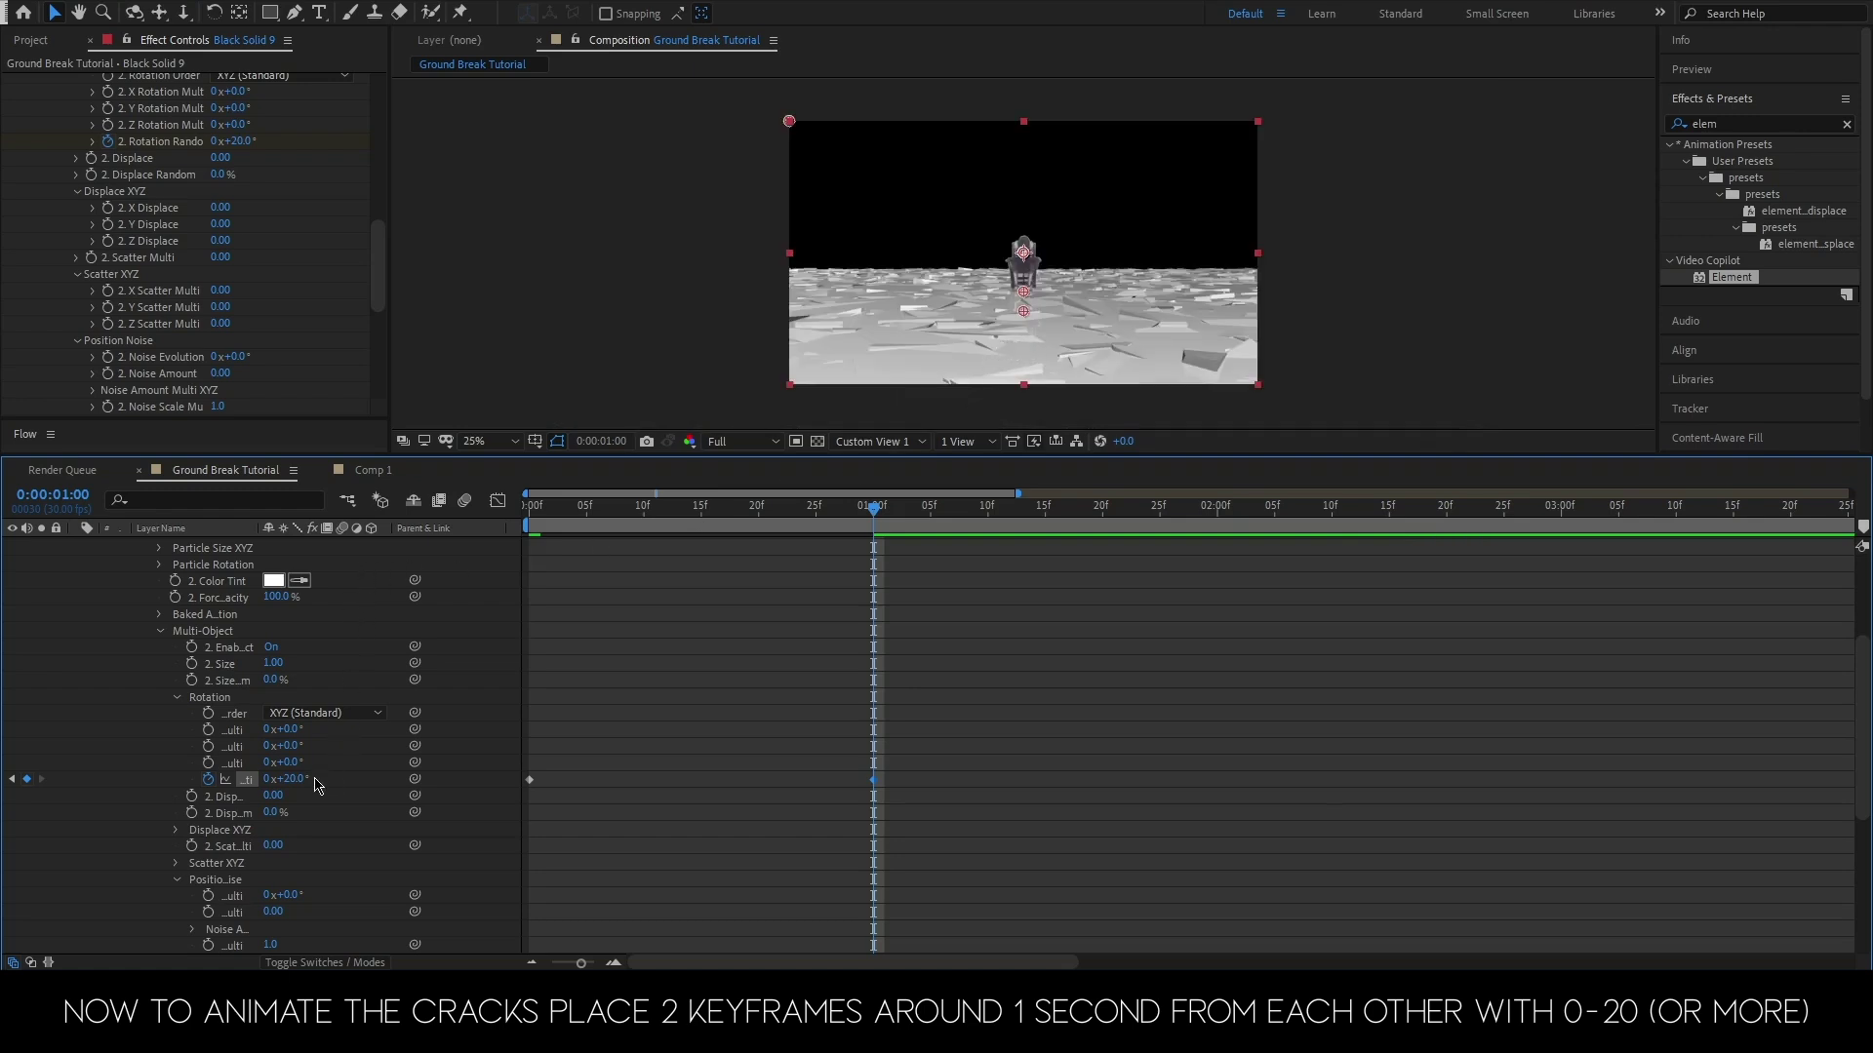
pyautogui.scroll(-1, 292, 761)
pyautogui.moveTo(585, 515); pyautogui.dragTo(438, 528)
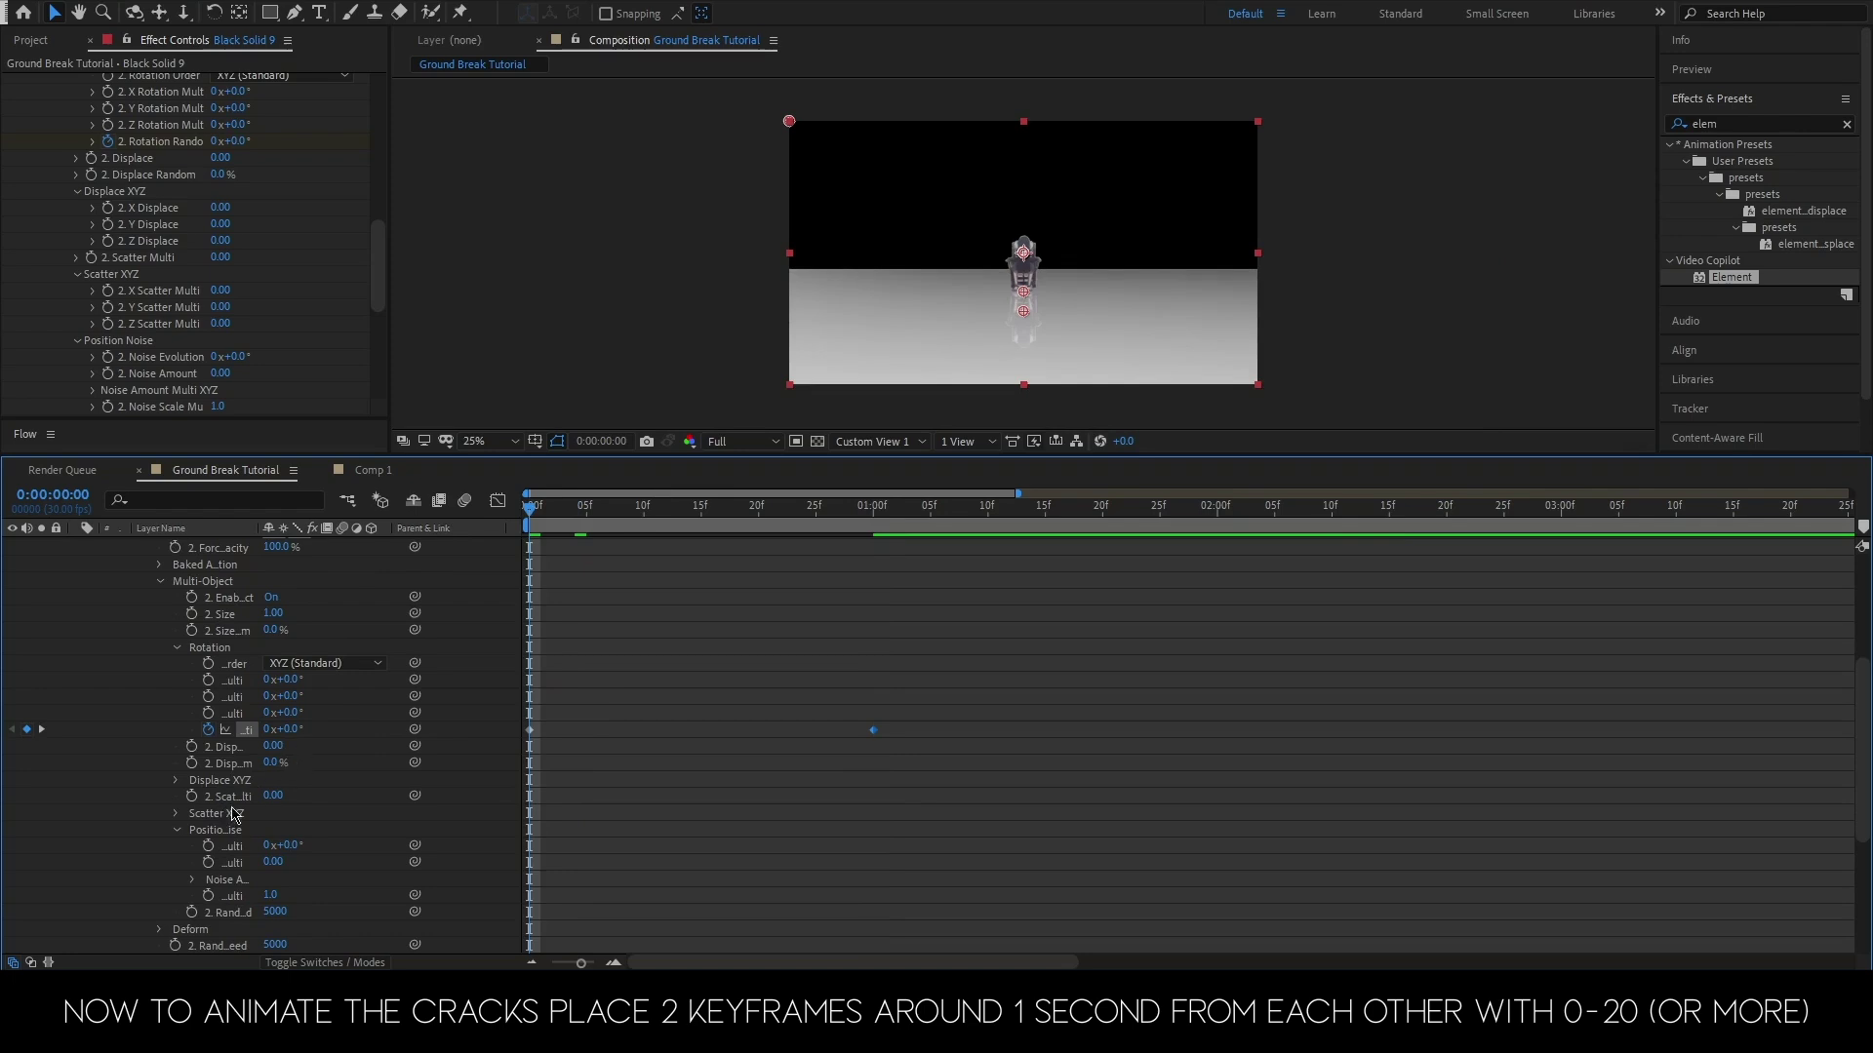
pyautogui.scroll(-1, 234, 815)
pyautogui.click(176, 765)
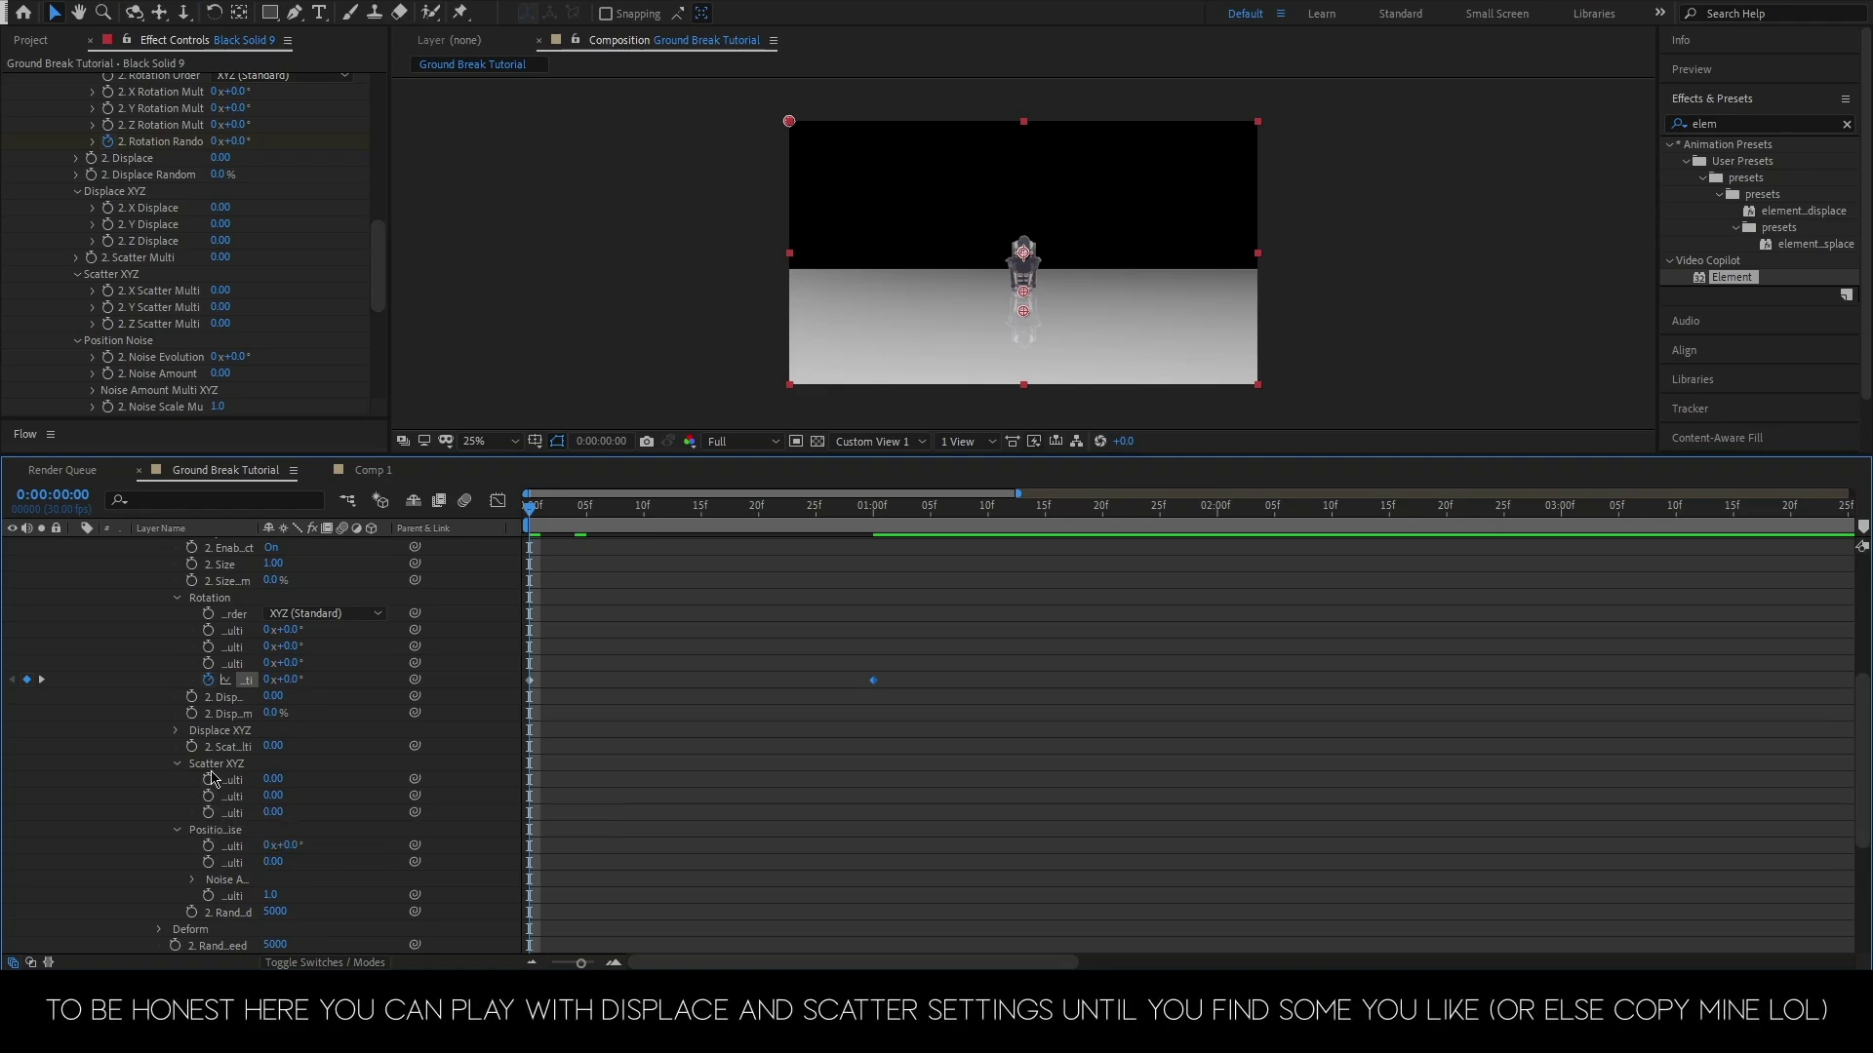
# - Keyframe the Y Scatter Multiplier under Displace XYZ, rising to 1.12 at one second
pyautogui.click(175, 731)
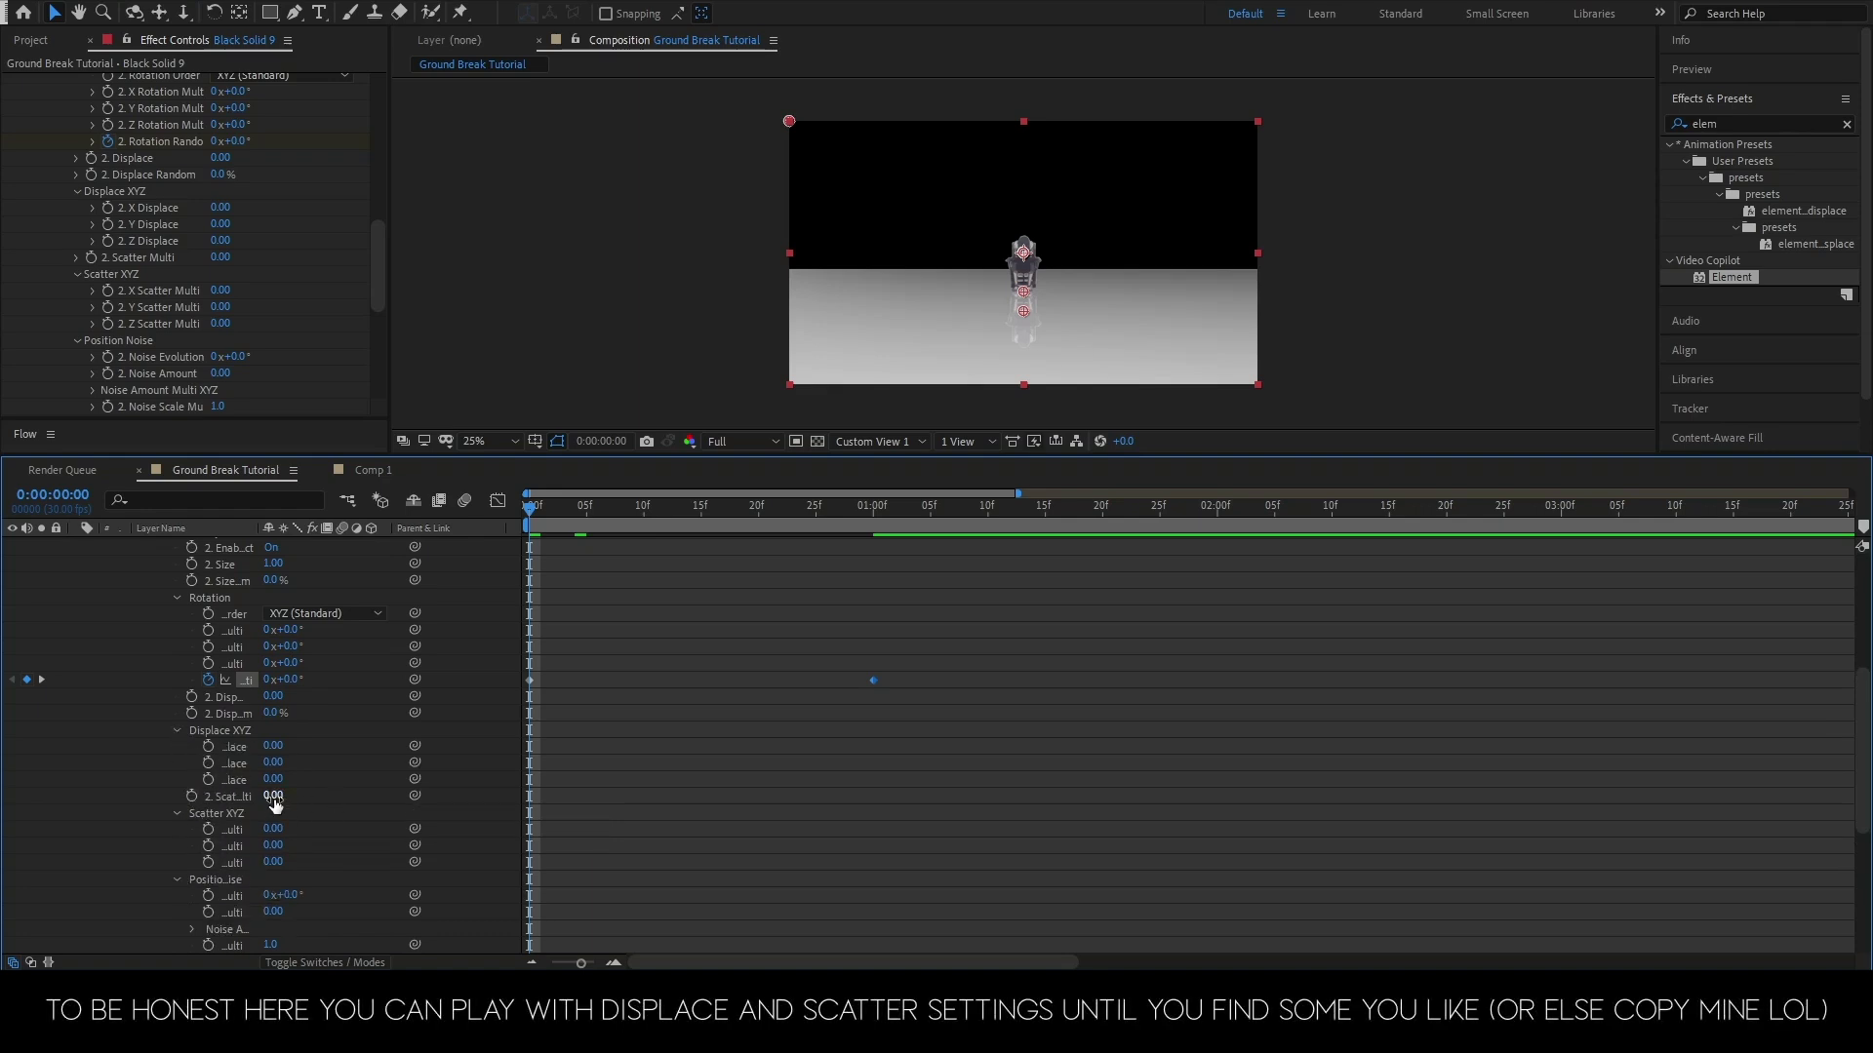
pyautogui.click(208, 846)
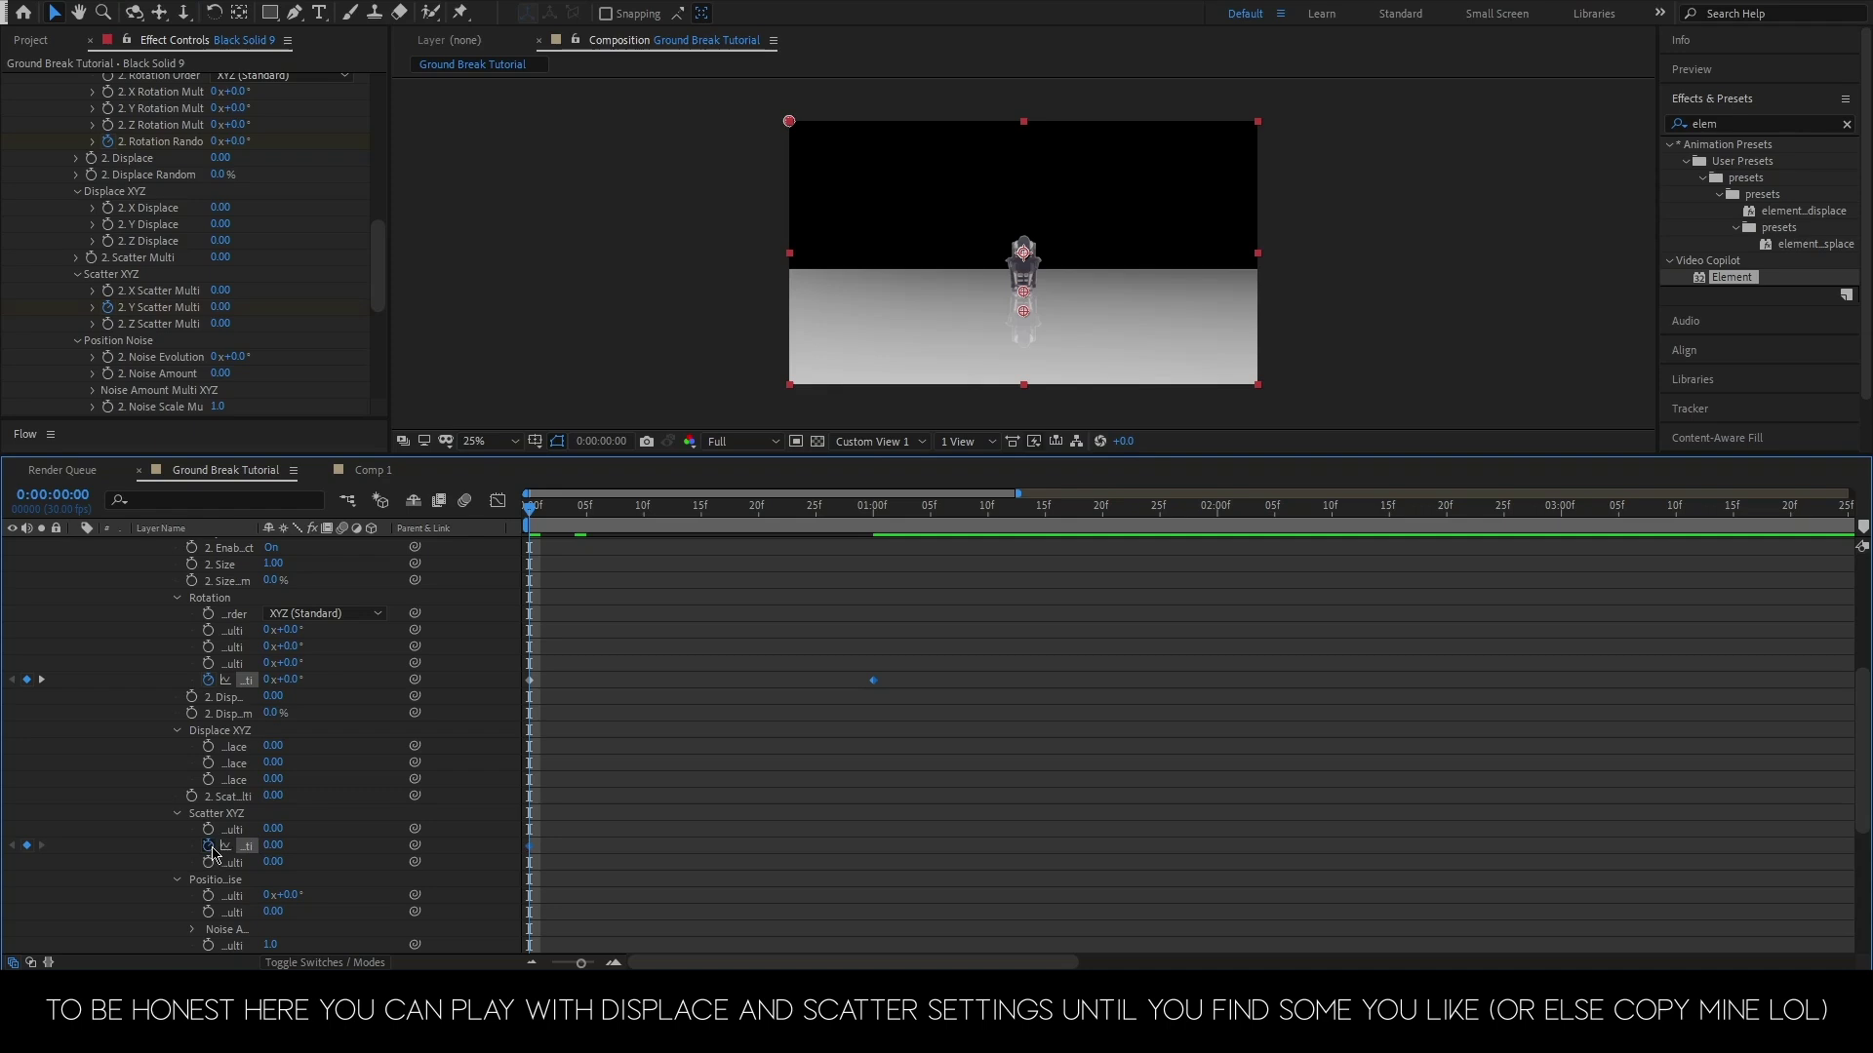
pyautogui.click(875, 513)
pyautogui.moveTo(280, 848); pyautogui.dragTo(375, 844)
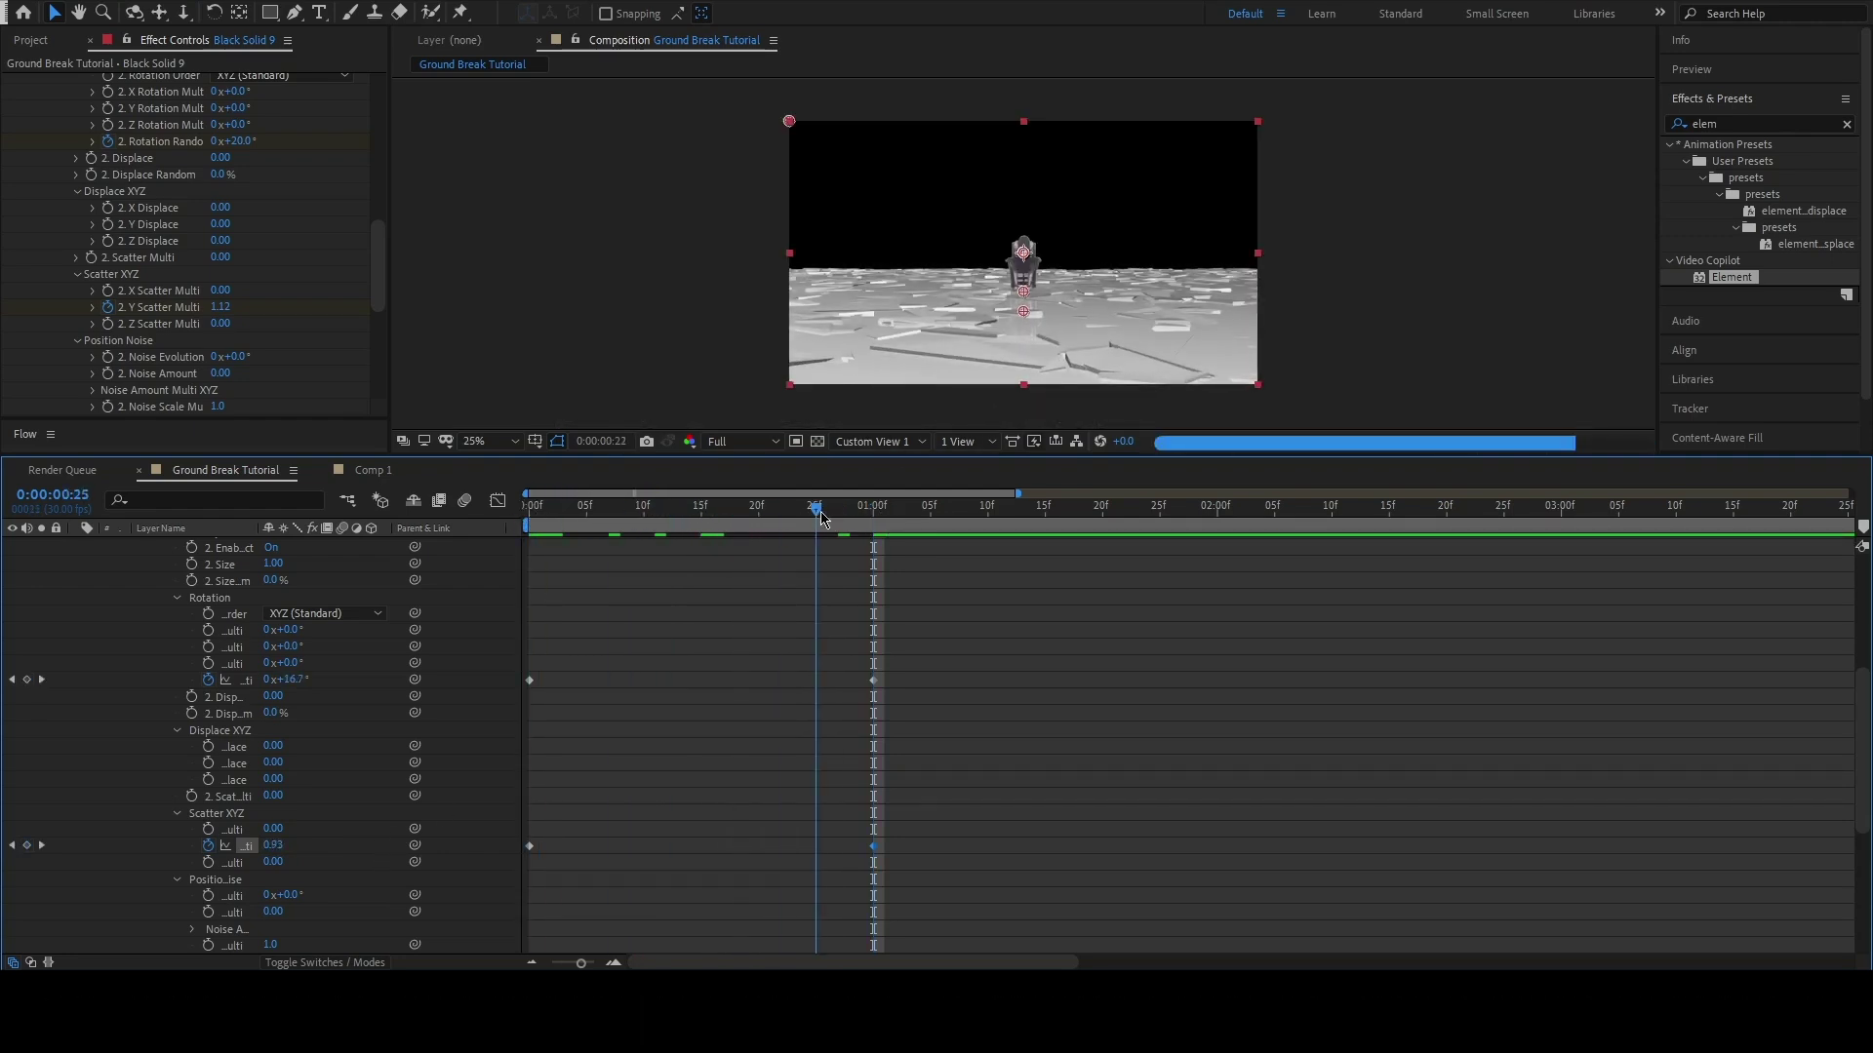
pyautogui.click(873, 514)
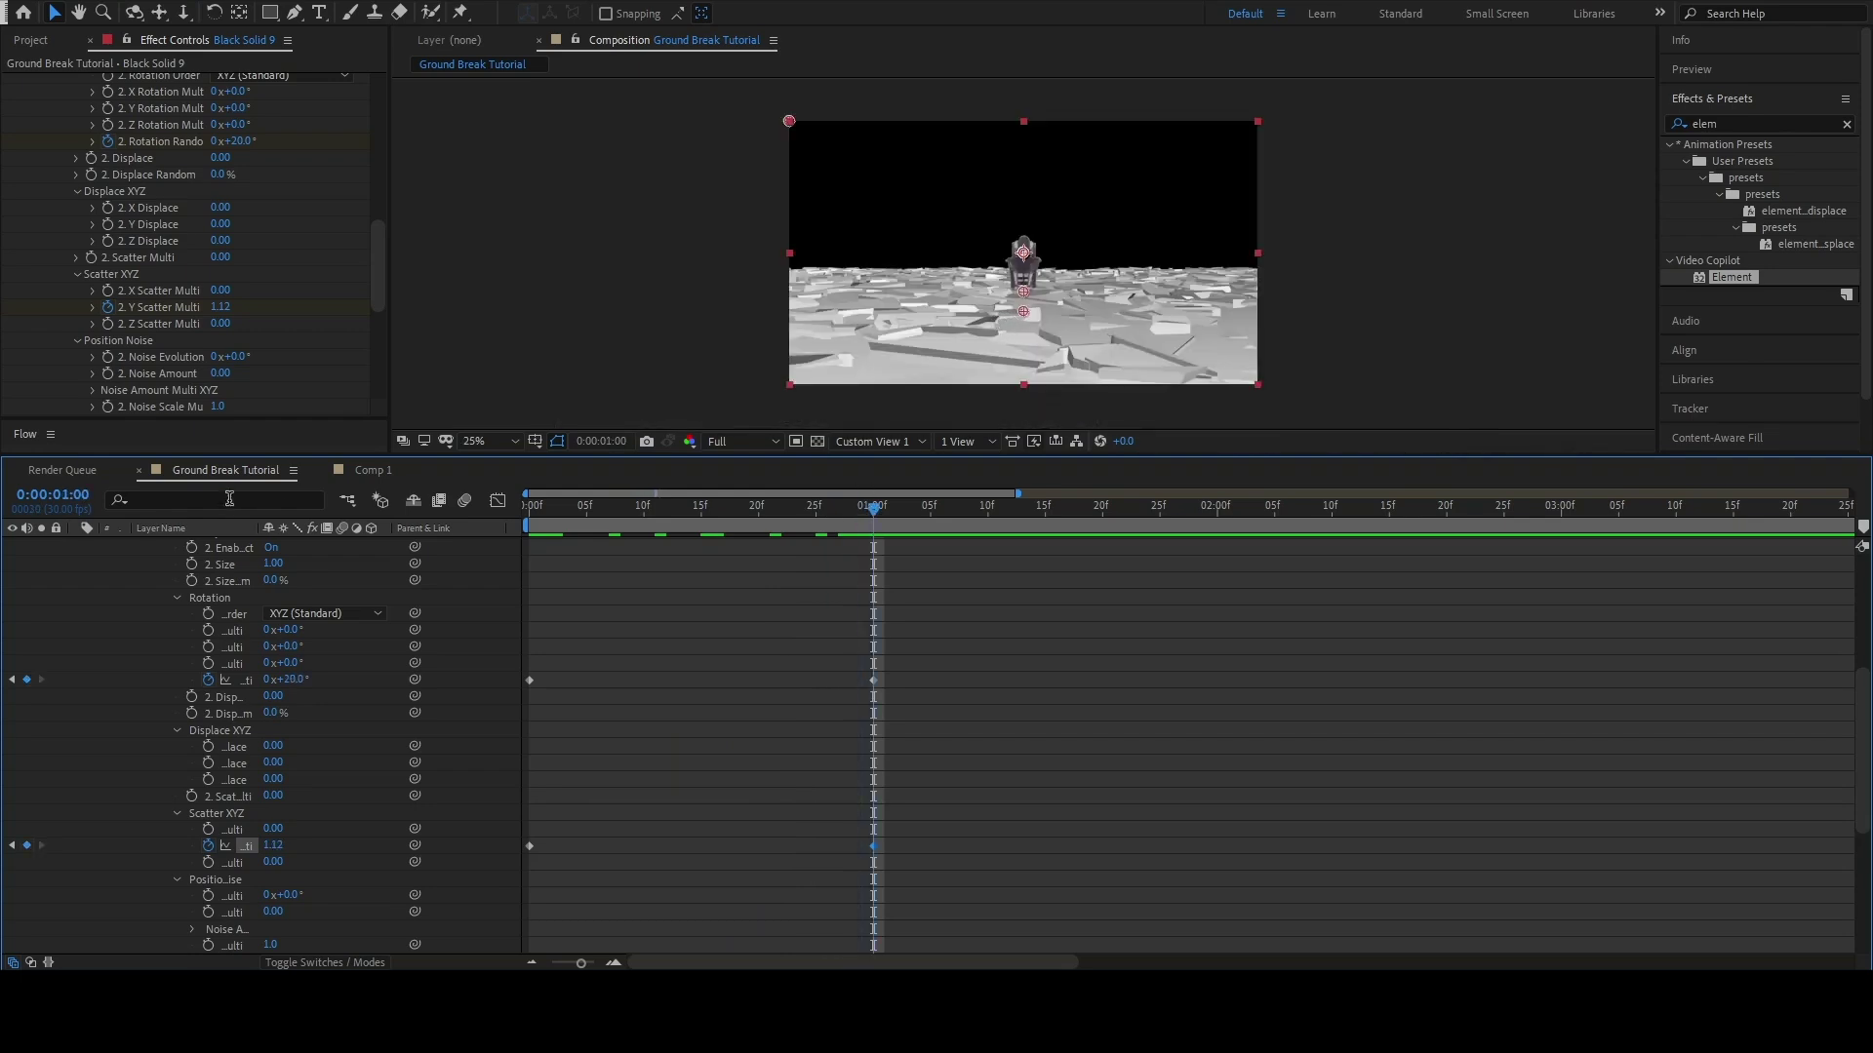
# - Reduce Group 2's Particle Size to 5.90
pyautogui.scroll(3, 272, 299)
pyautogui.scroll(3, 274, 298)
pyautogui.scroll(3, 276, 297)
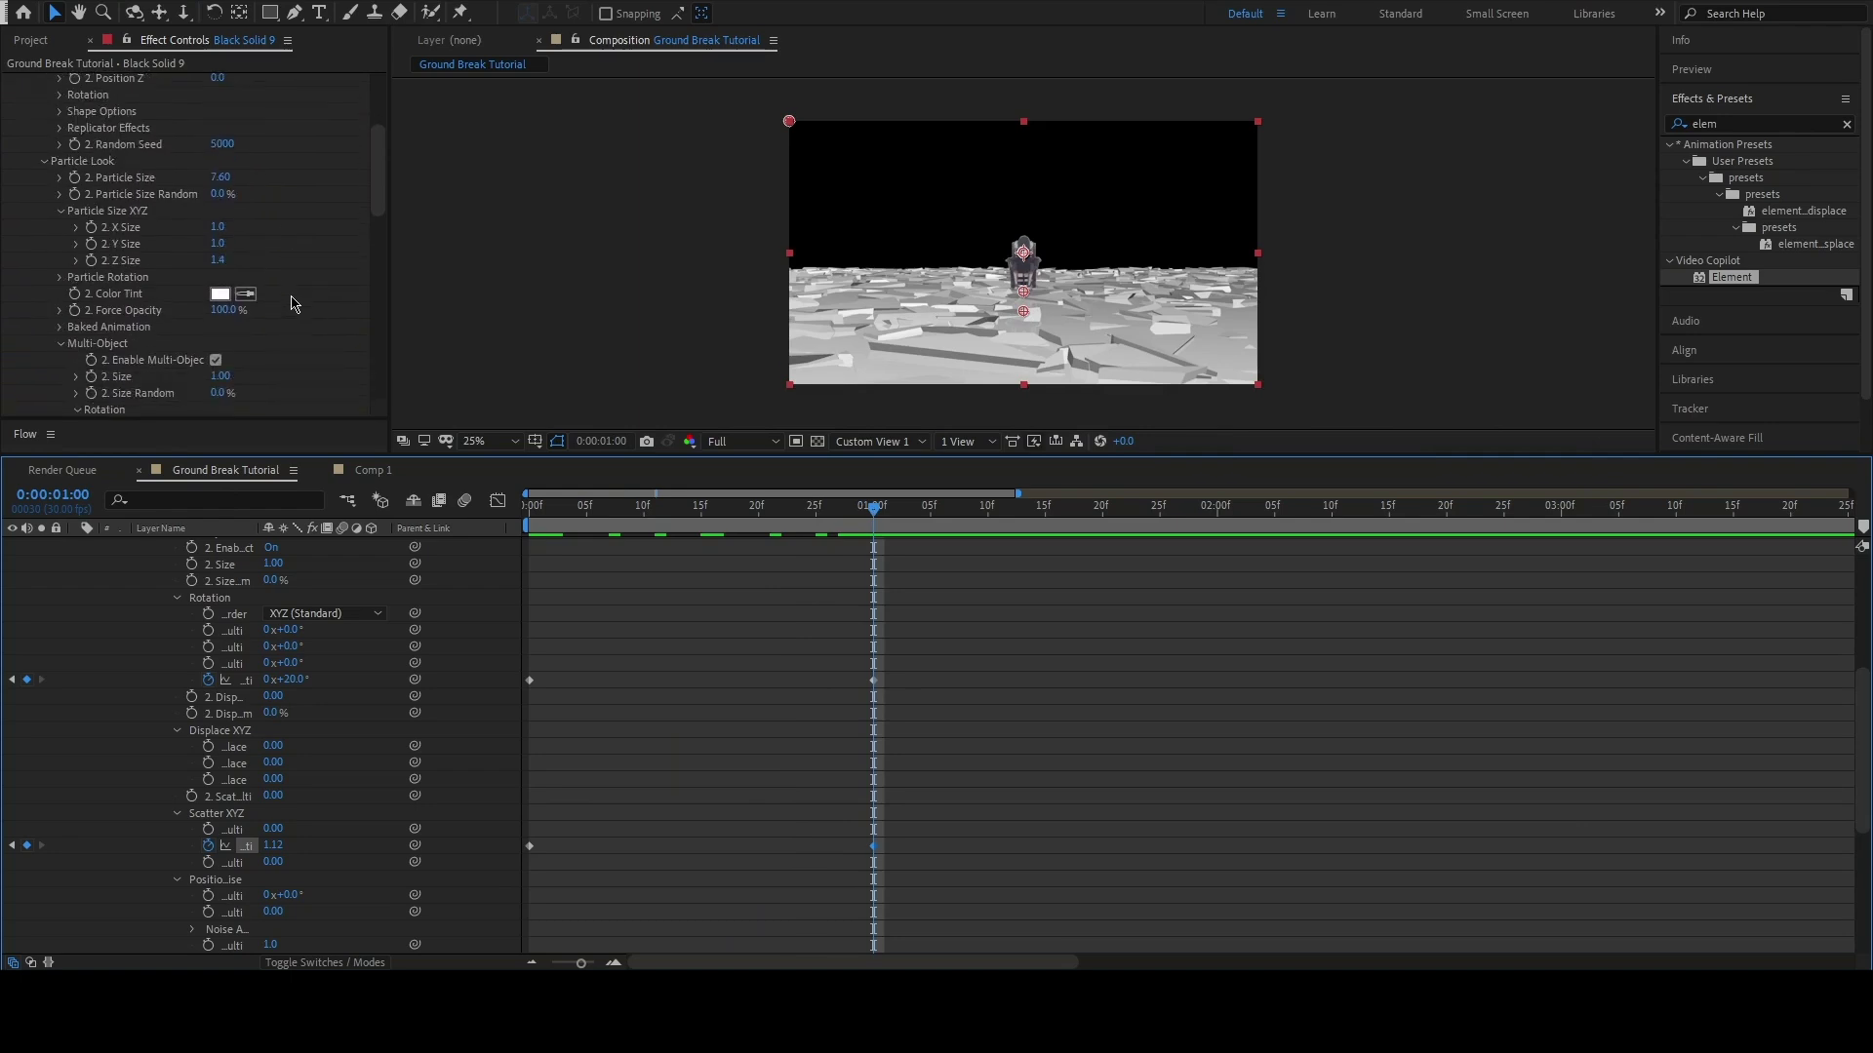
pyautogui.scroll(2, 280, 297)
pyautogui.moveTo(223, 353); pyautogui.dragTo(215, 353)
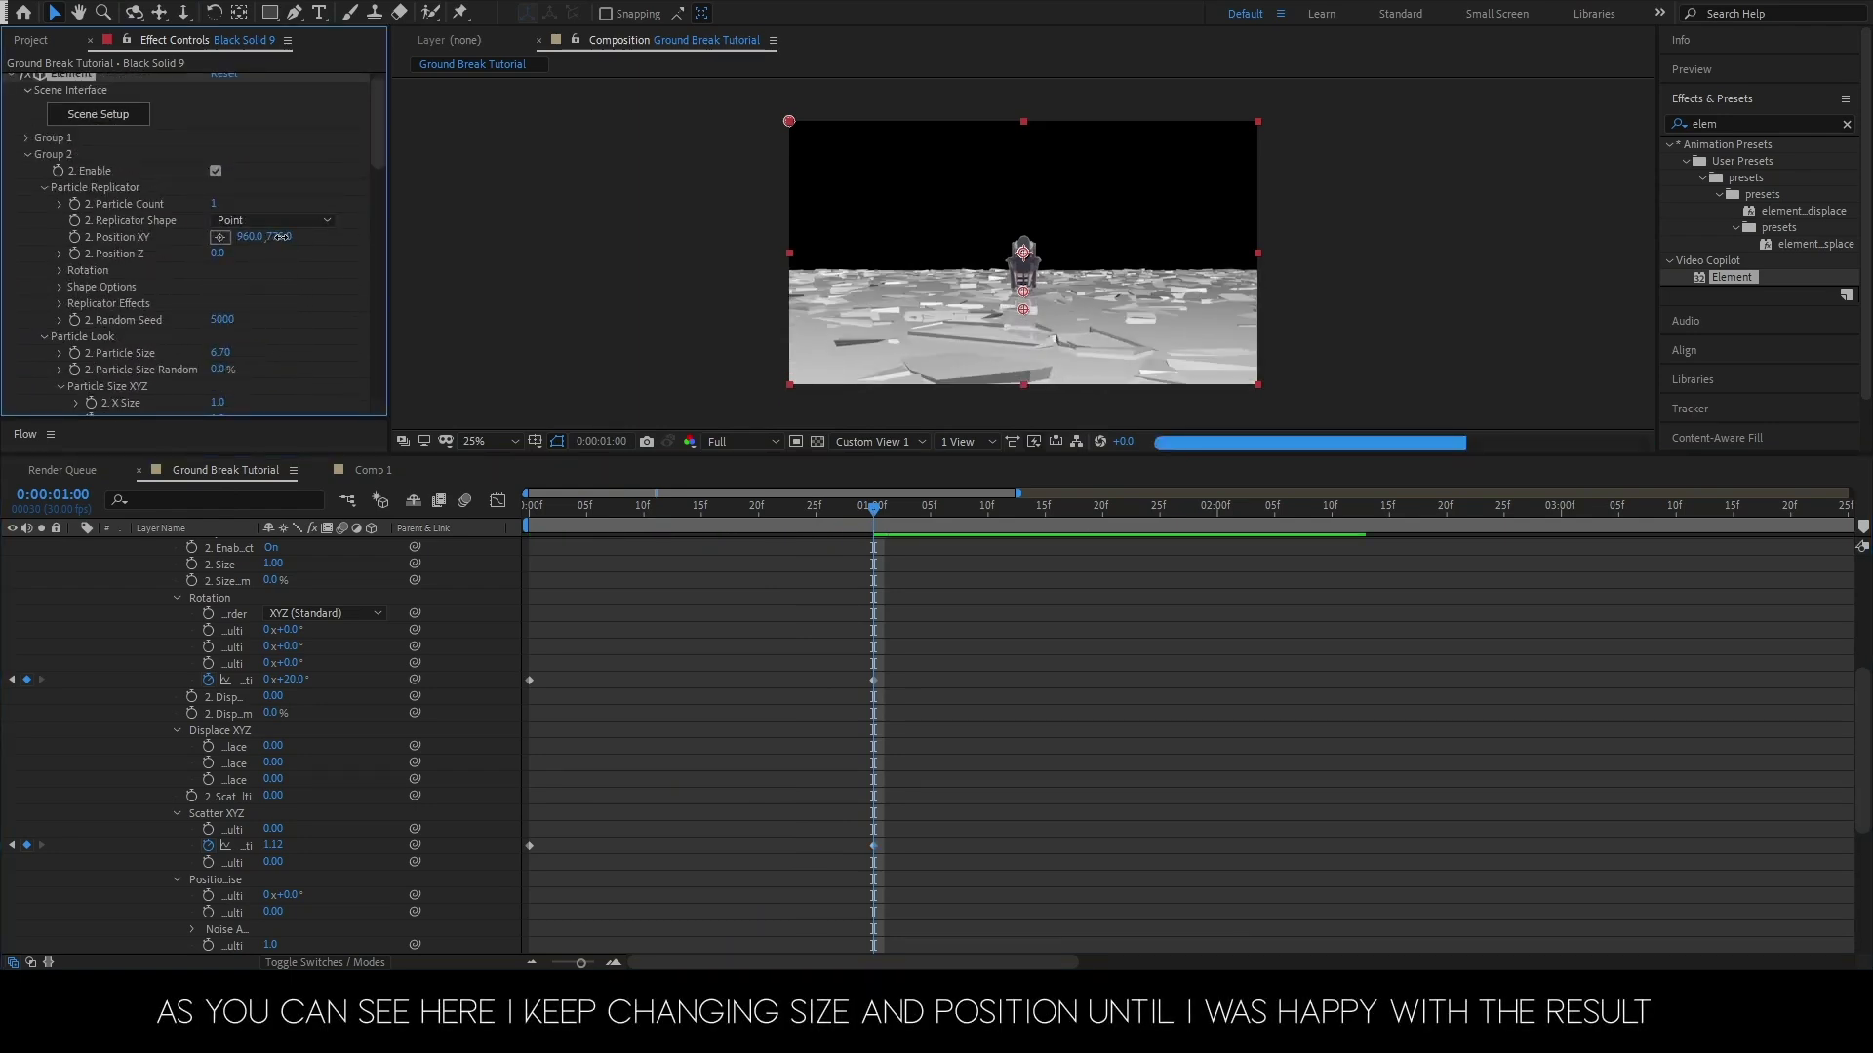
pyautogui.moveTo(220, 352); pyautogui.dragTo(212, 352)
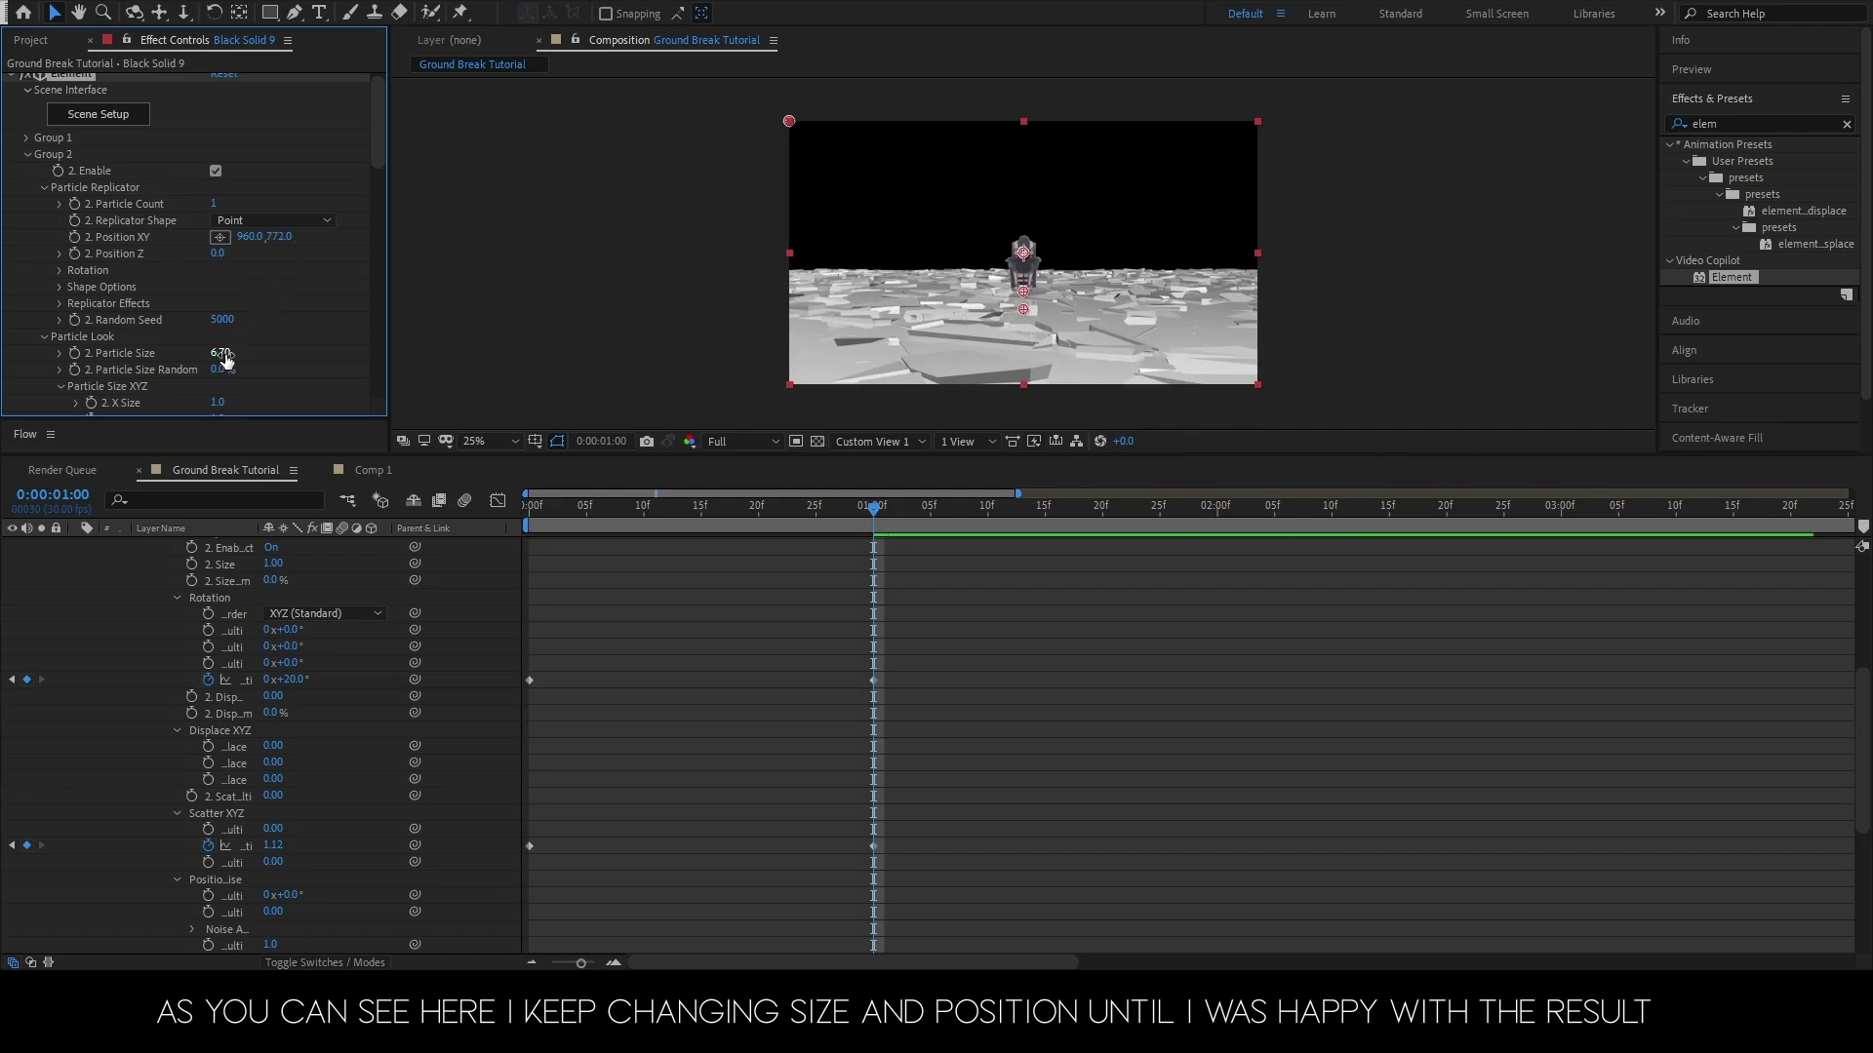
# - Move Group 2 to Position XY 960, 763 and Position Z 200, previewing at 25% zoom
pyautogui.moveTo(278, 236); pyautogui.dragTo(227, 253)
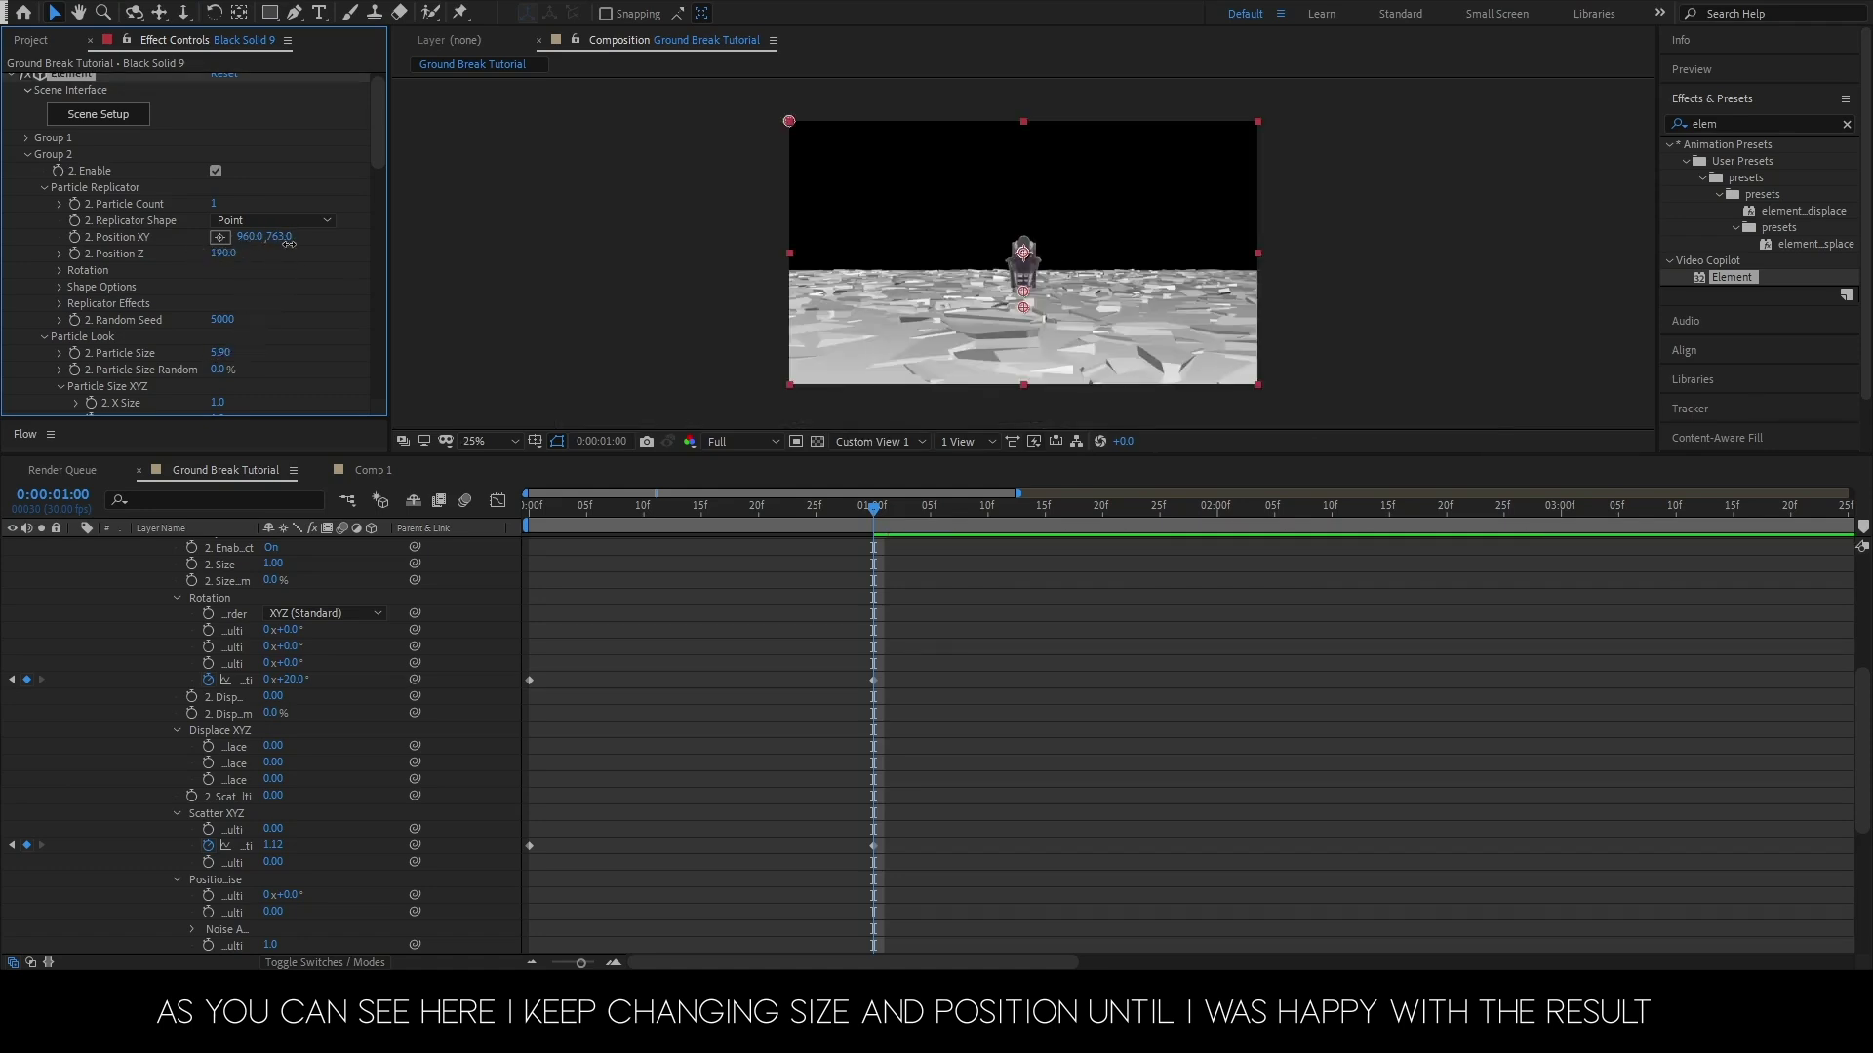
pyautogui.scroll(-5, 244, 293)
pyautogui.scroll(-4, 388, 738)
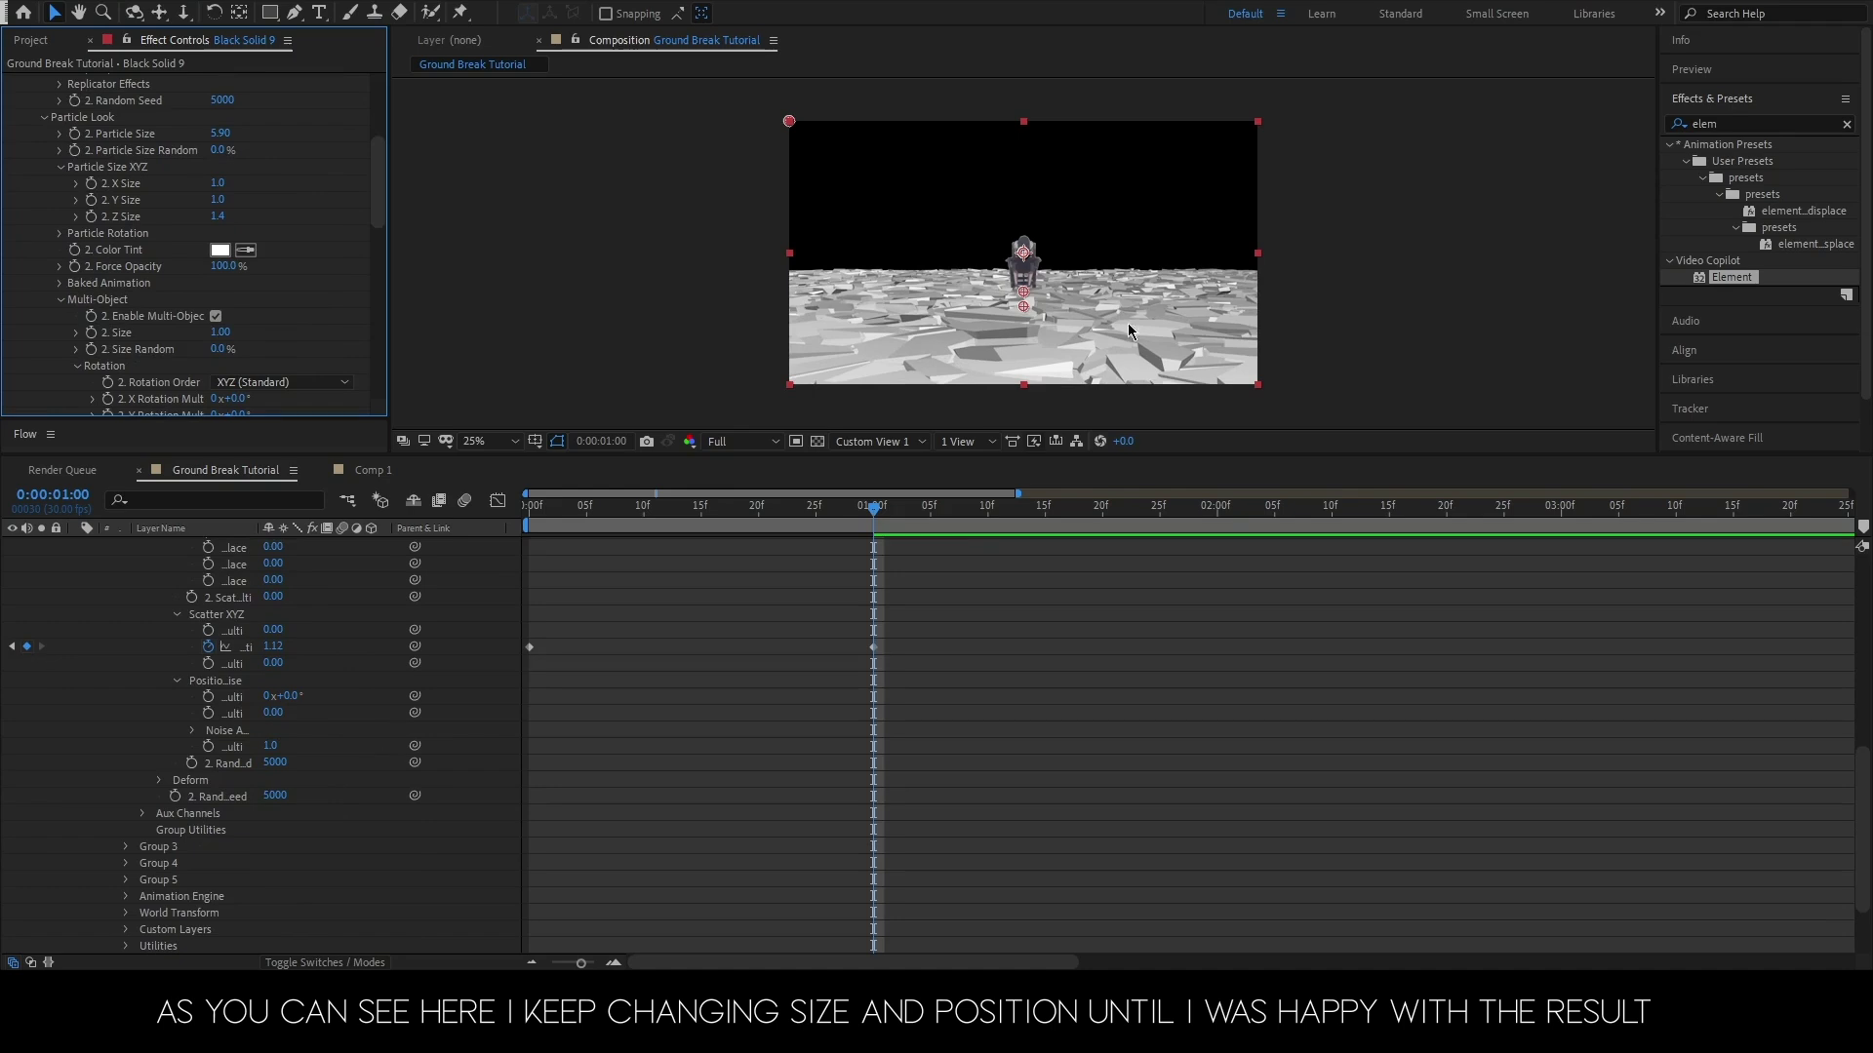
pyautogui.scroll(5, 243, 244)
pyautogui.moveTo(278, 148); pyautogui.dragTo(368, 148)
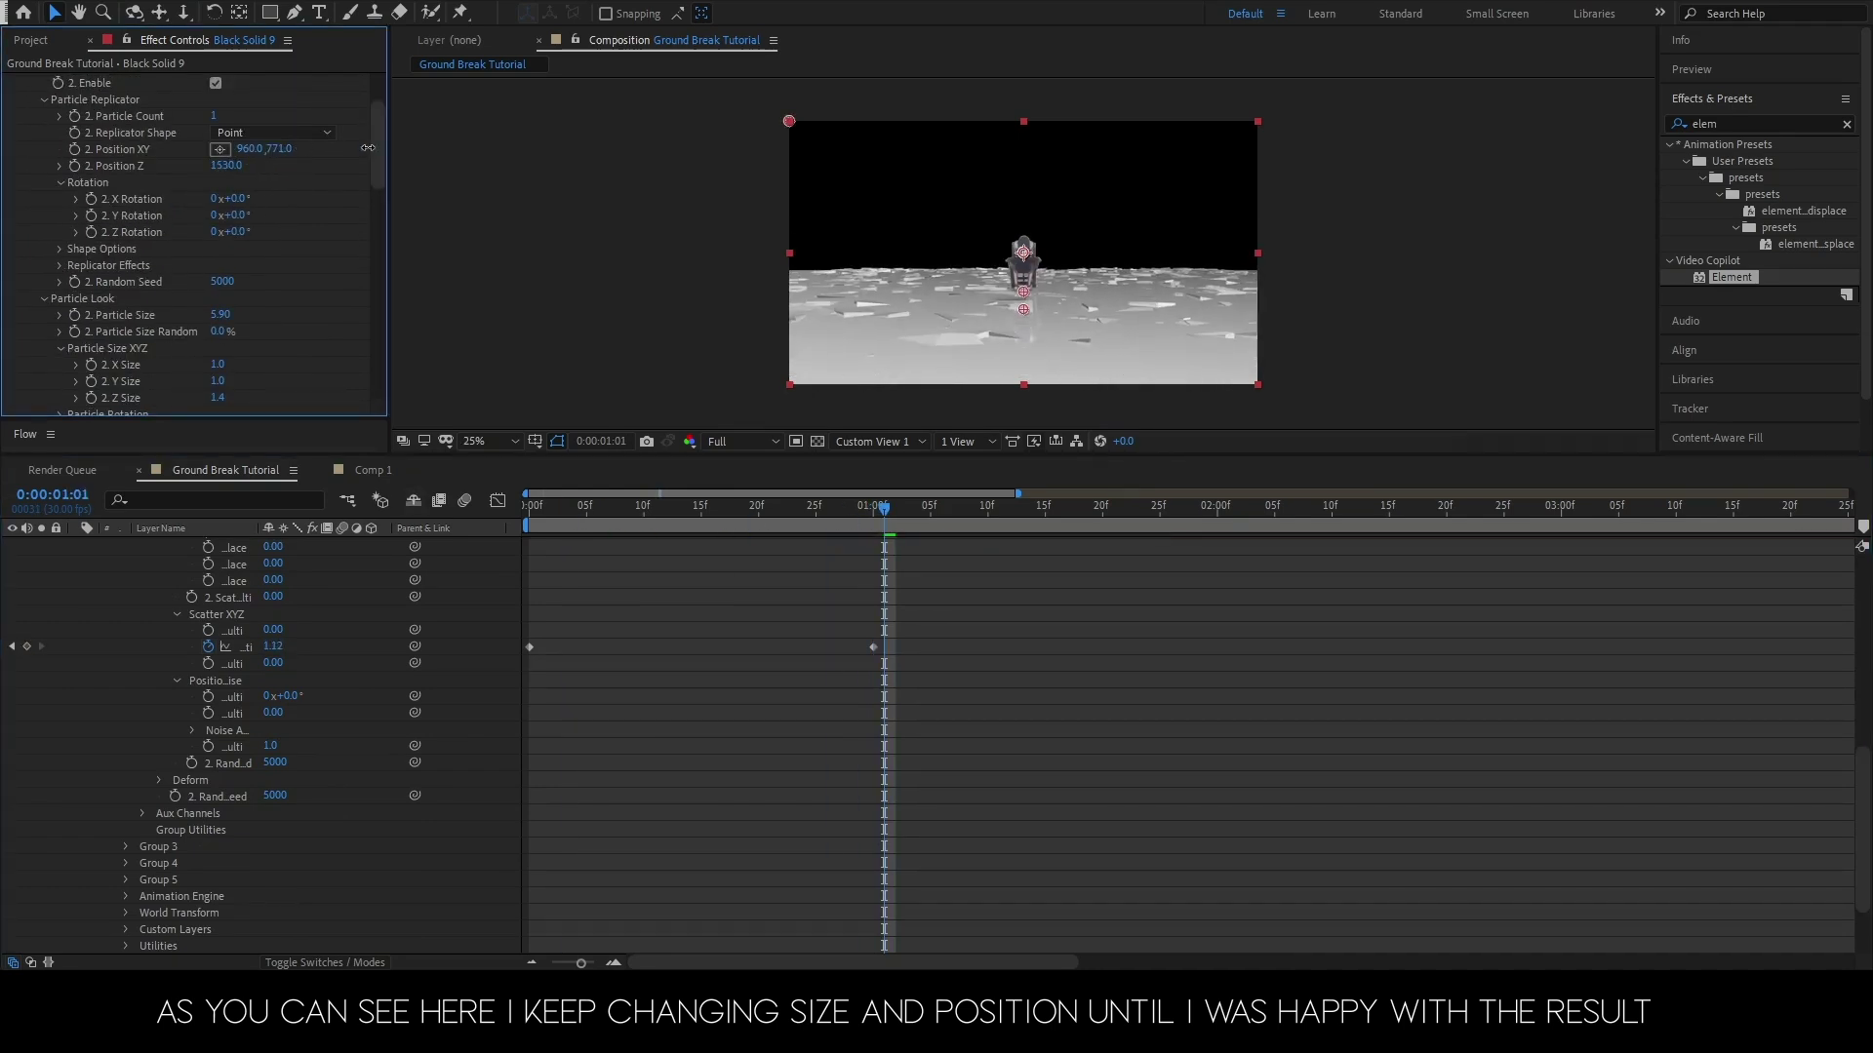
pyautogui.press('space')
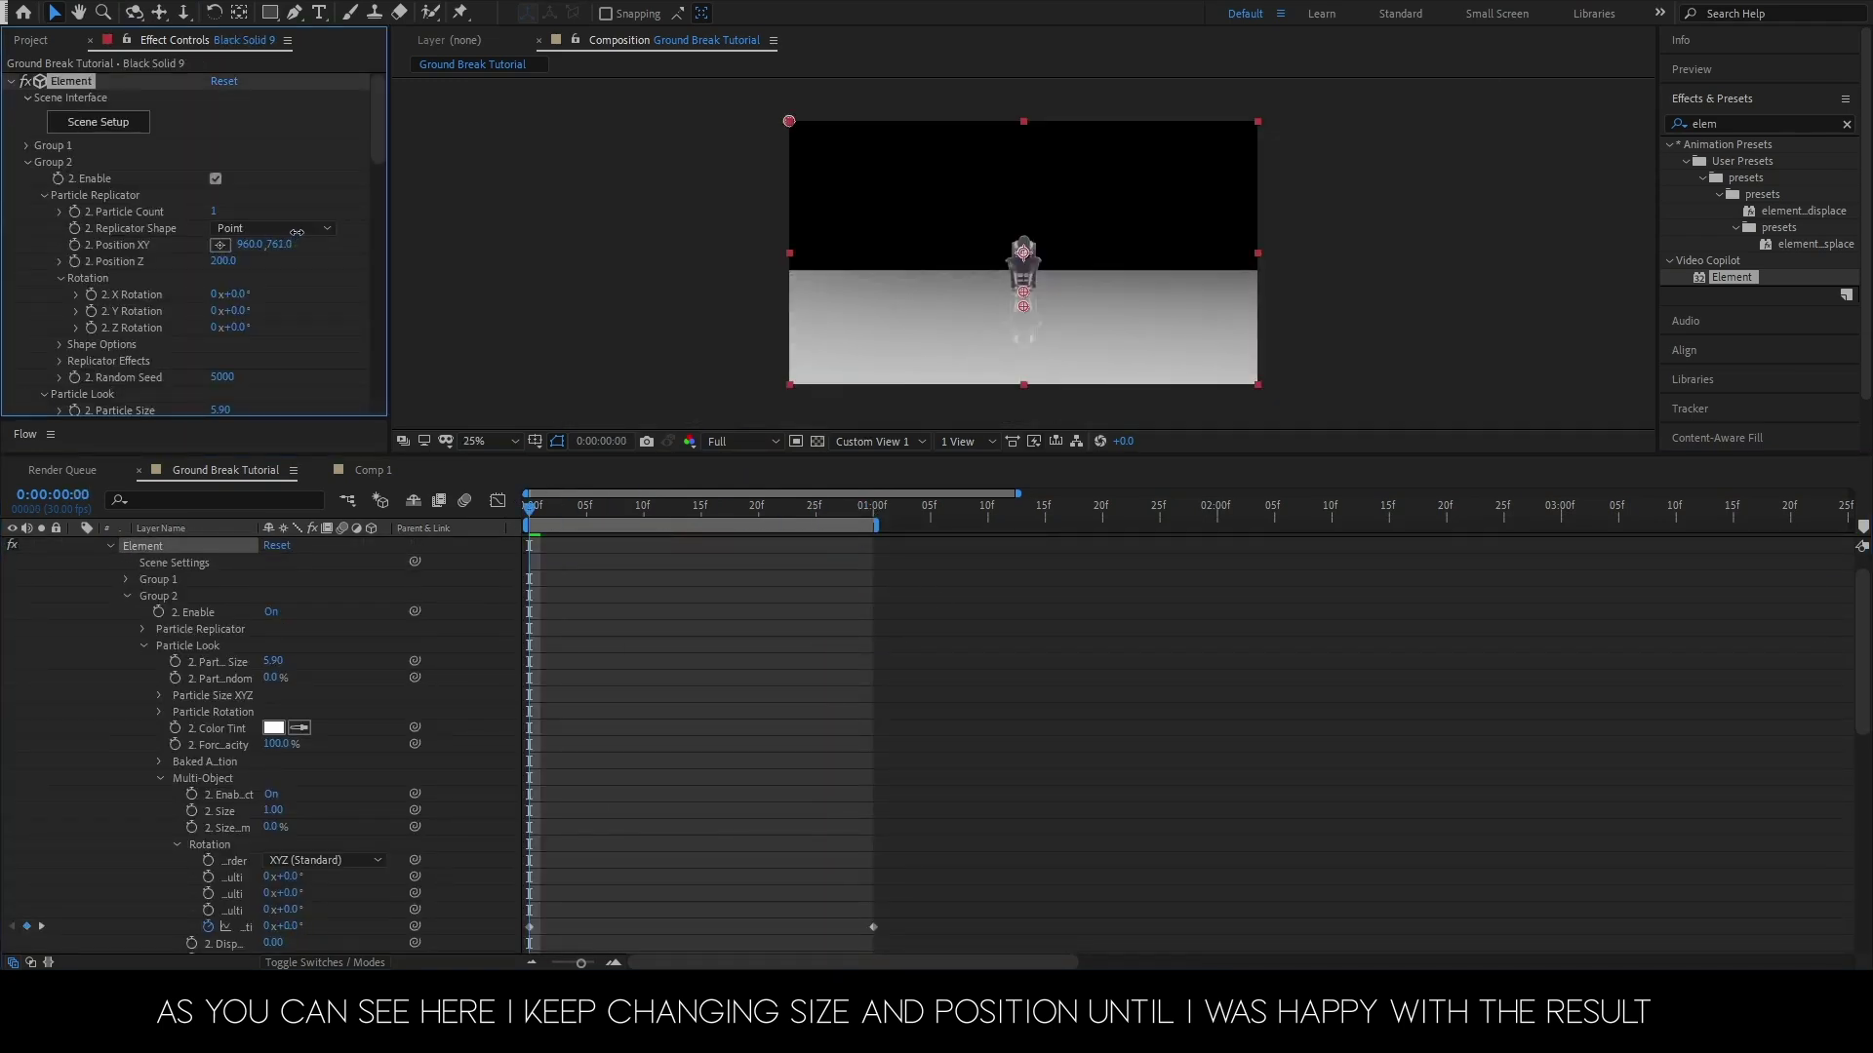
pyautogui.click(870, 506)
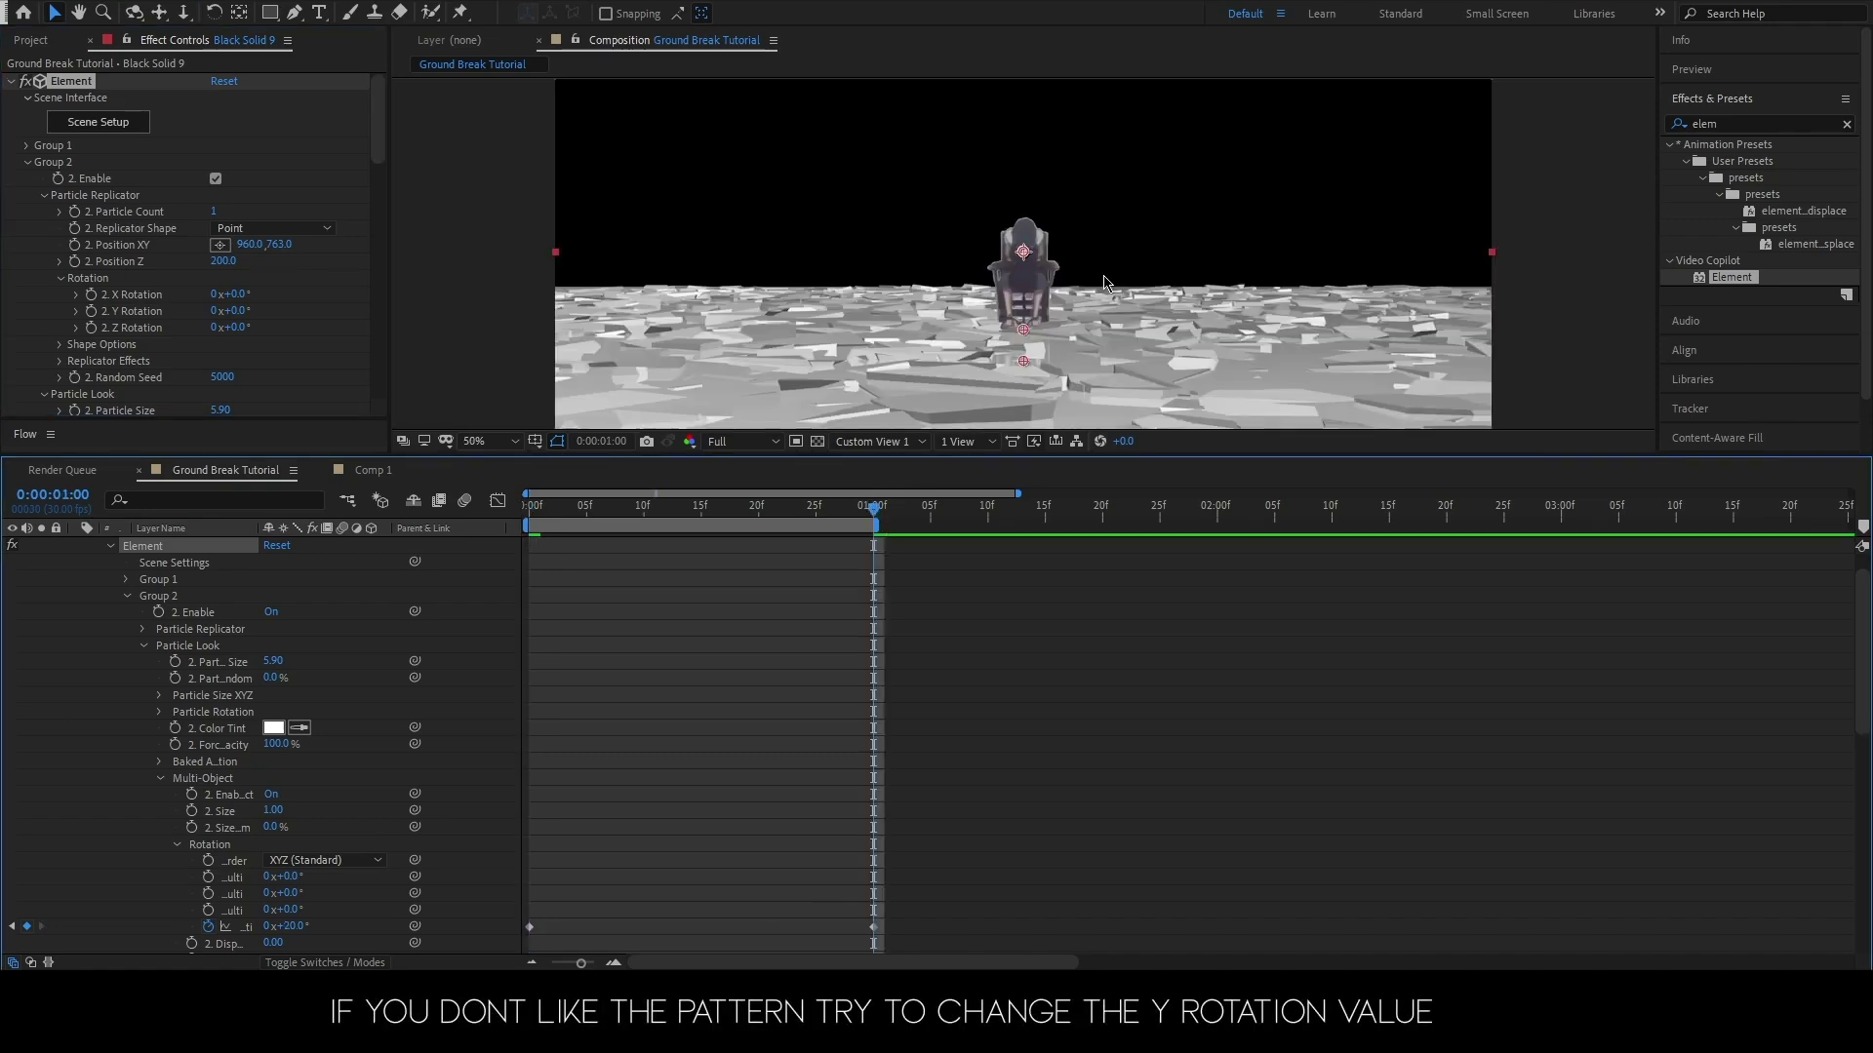
pyautogui.press(',')
pyautogui.press(',')
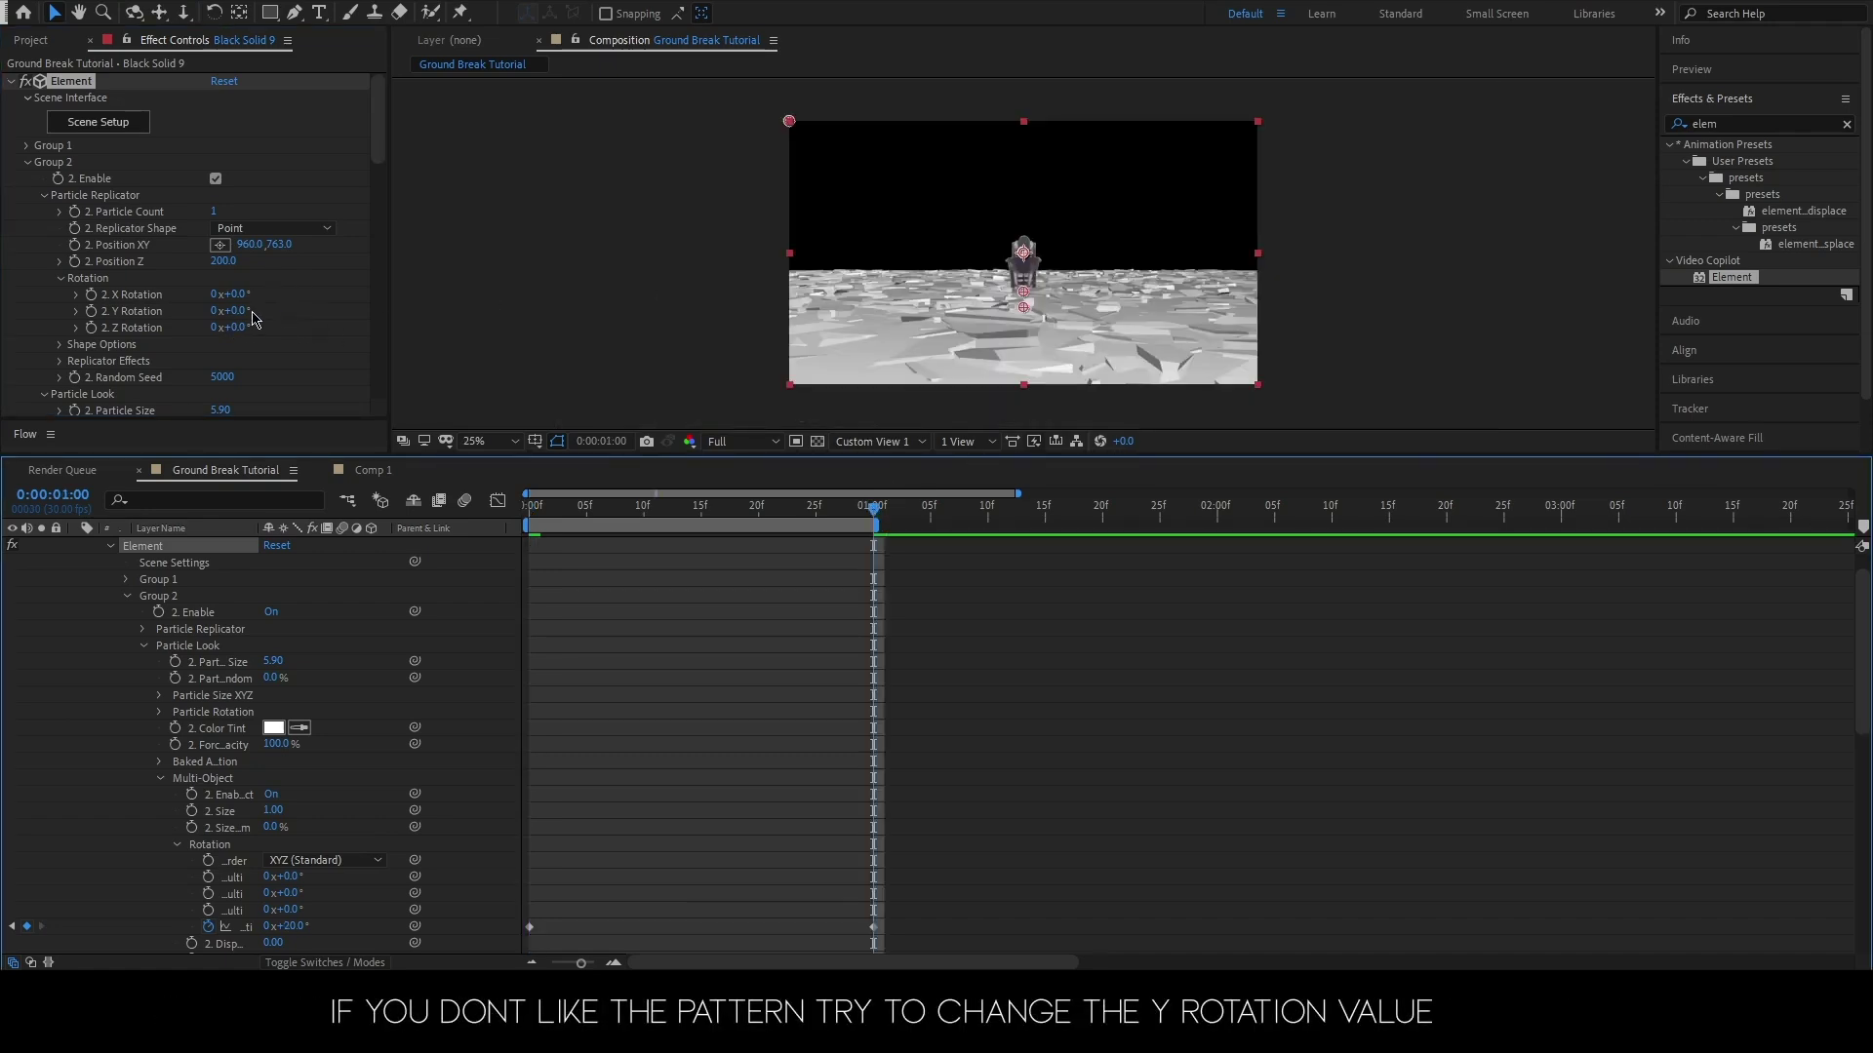
# - Rotate the Particle Replicator to Y Rotation 174° and preview the cracking
pyautogui.moveTo(242, 311); pyautogui.dragTo(388, 297)
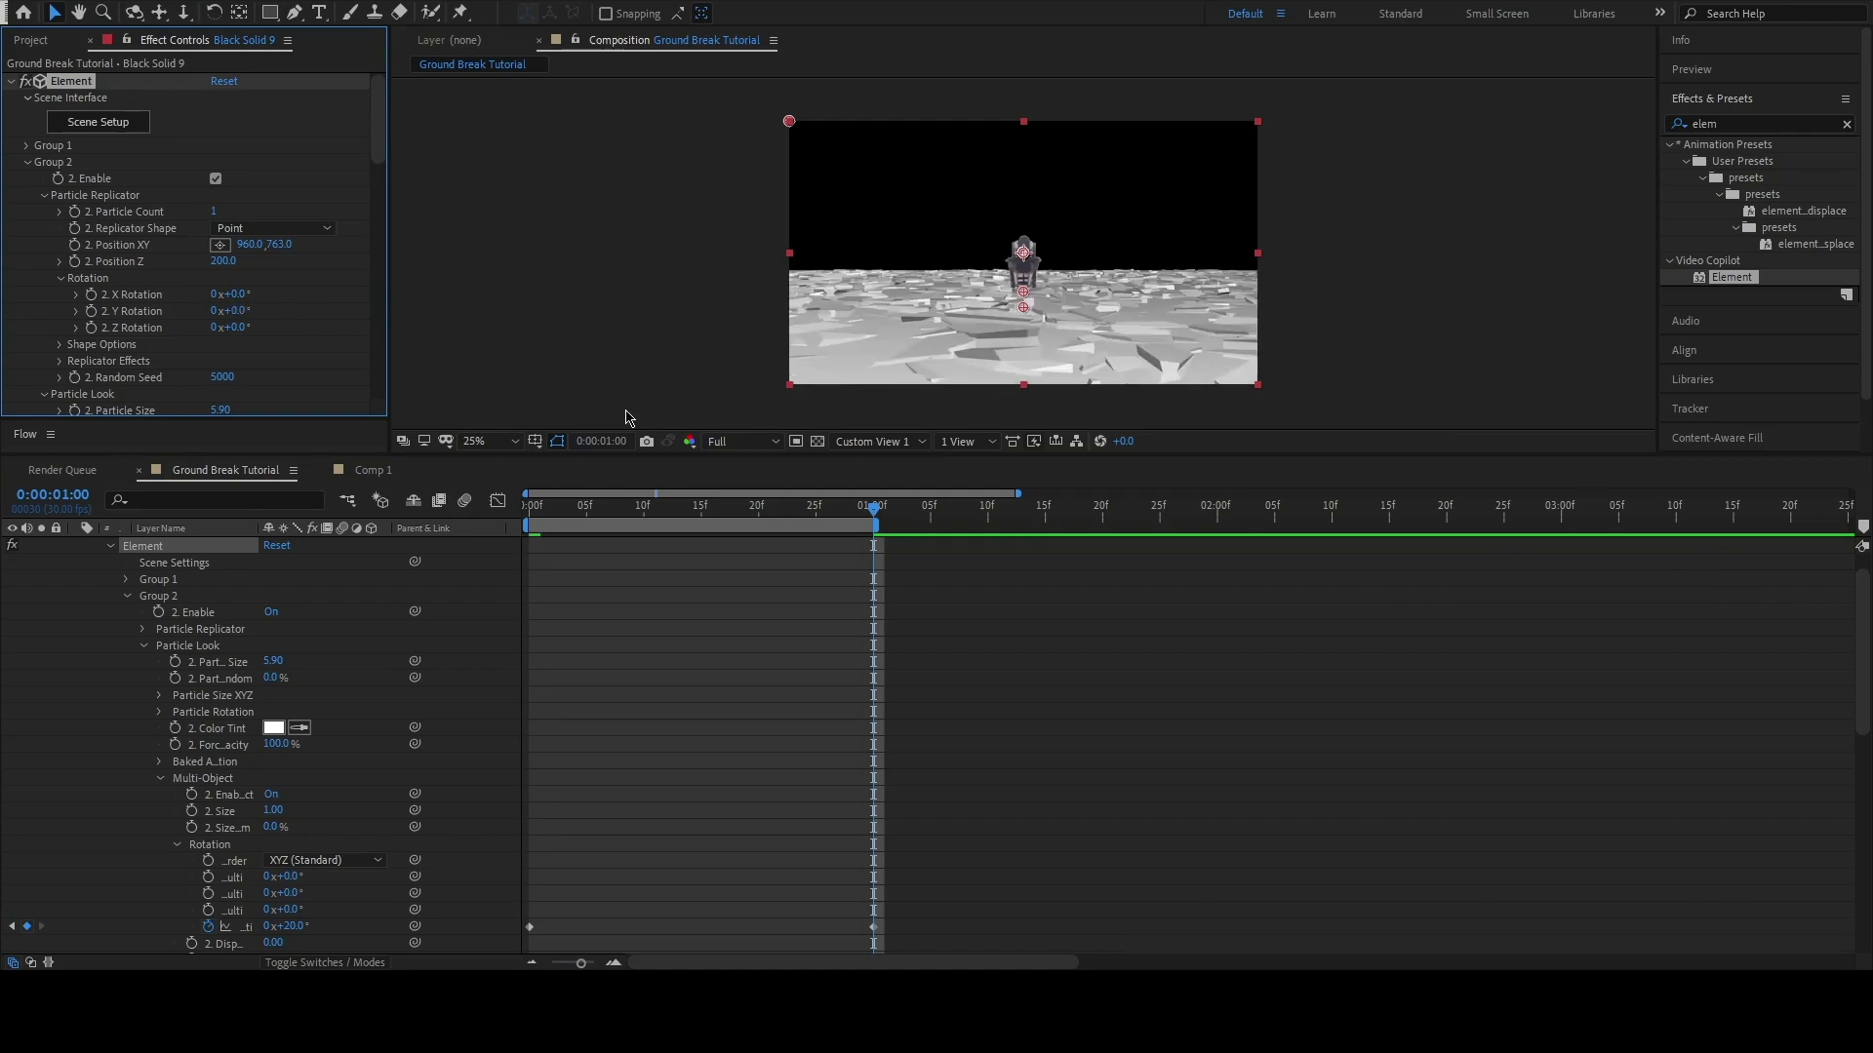
pyautogui.hotkey('ctrl', 'shift', 'z')
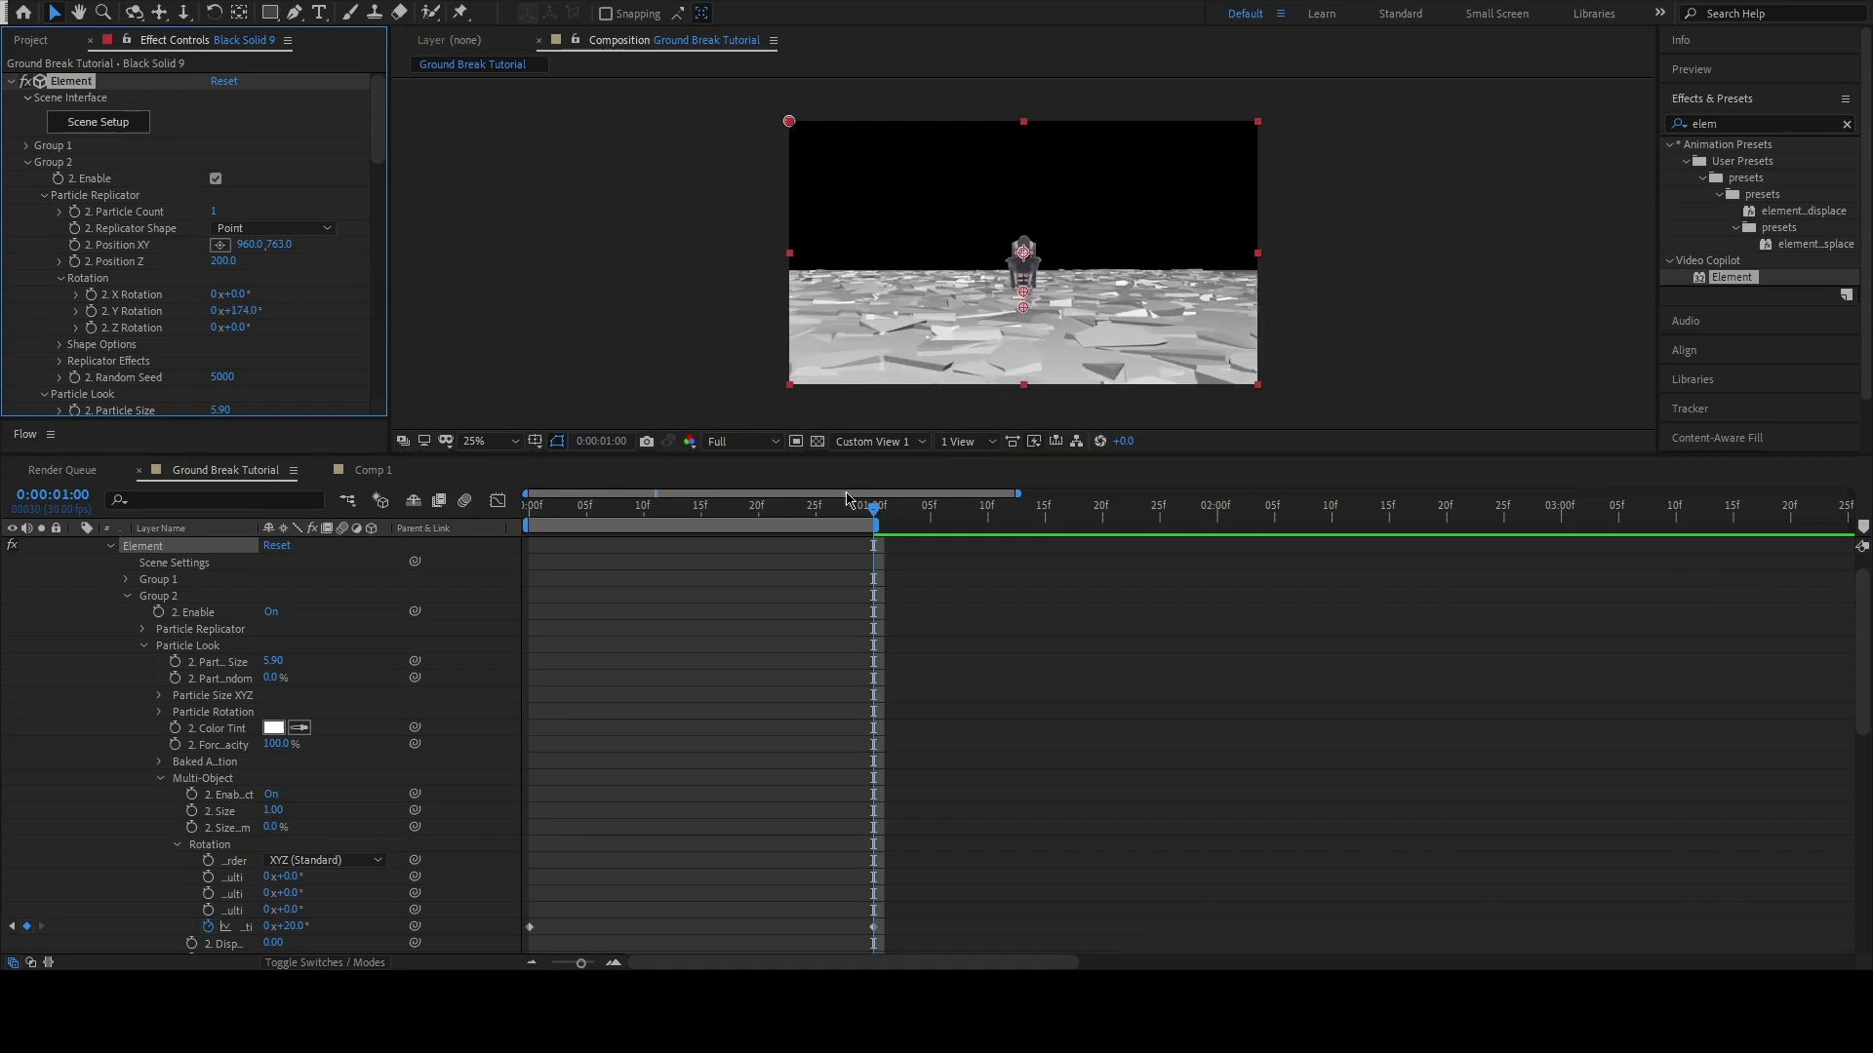
pyautogui.moveTo(854, 517); pyautogui.dragTo(781, 512)
pyautogui.press('space')
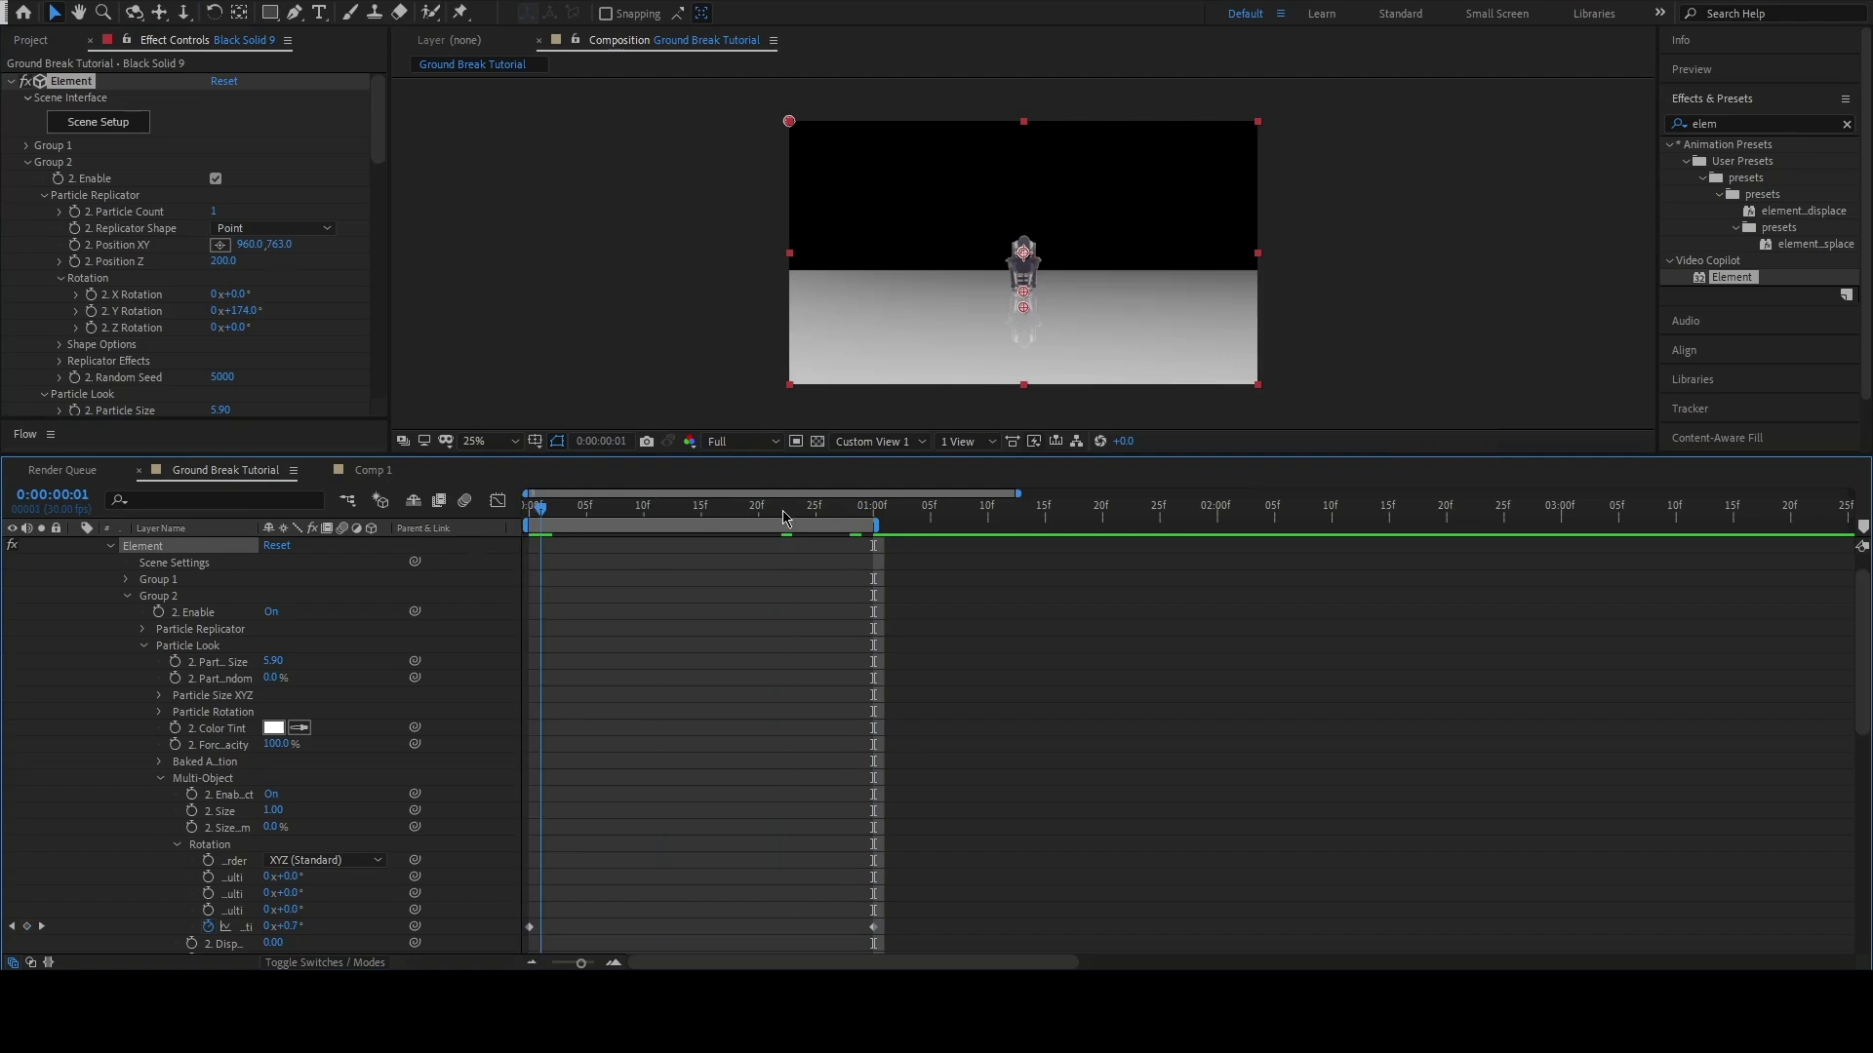
pyautogui.press('space')
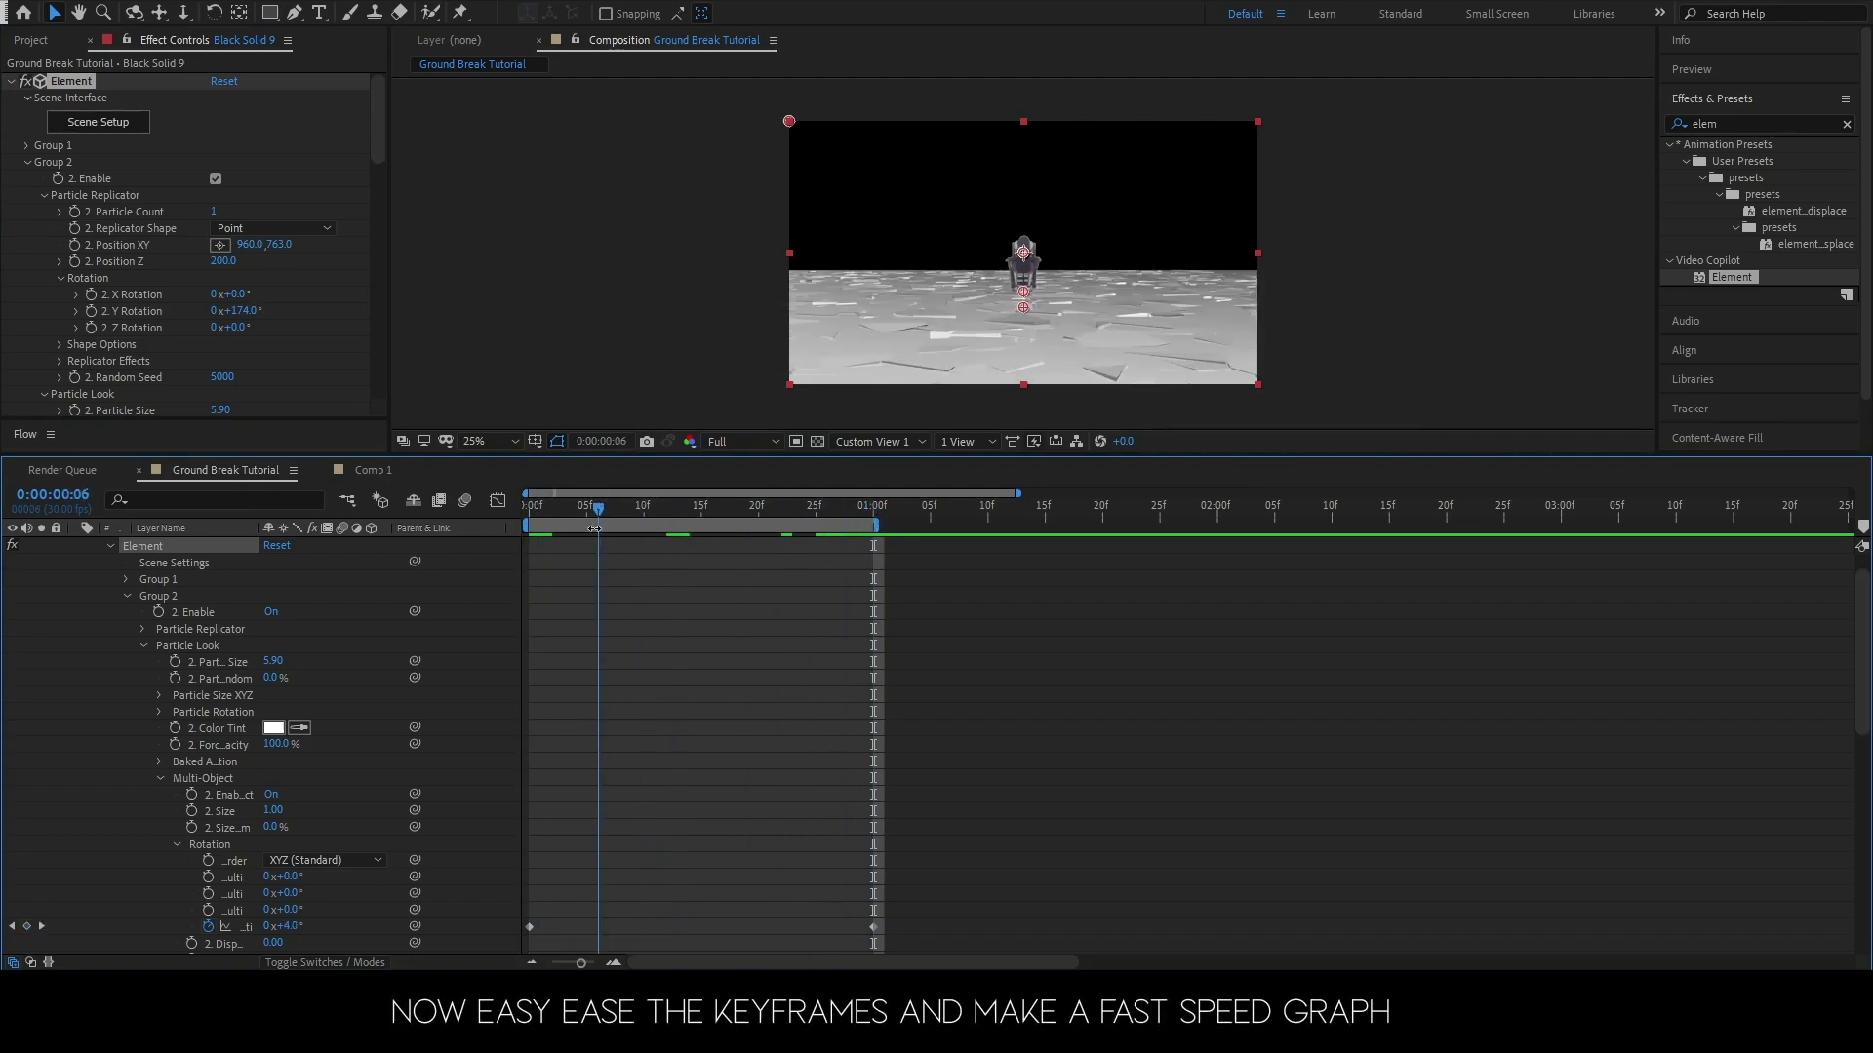
# - Apply Easy Ease to all four crack keyframes
pyautogui.scroll(-5, 963, 773)
pyautogui.moveTo(912, 601); pyautogui.dragTo(441, 893)
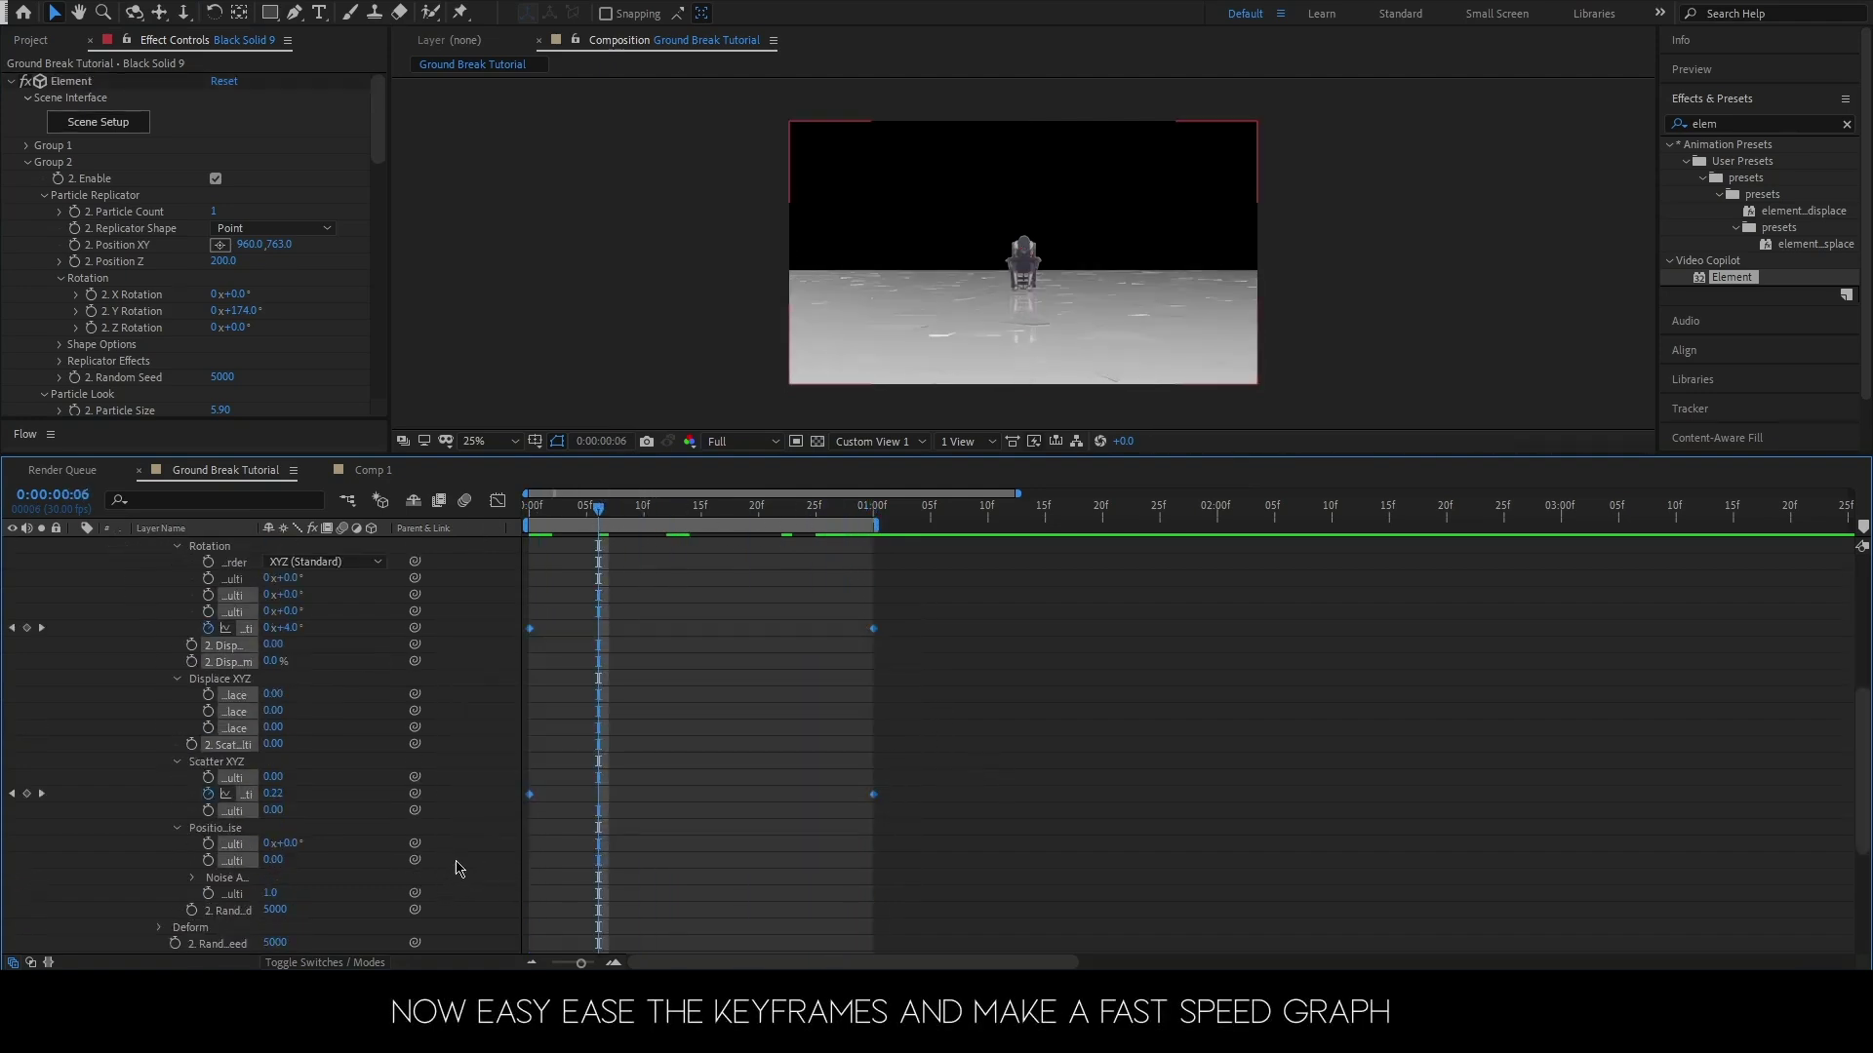
pyautogui.press('F9')
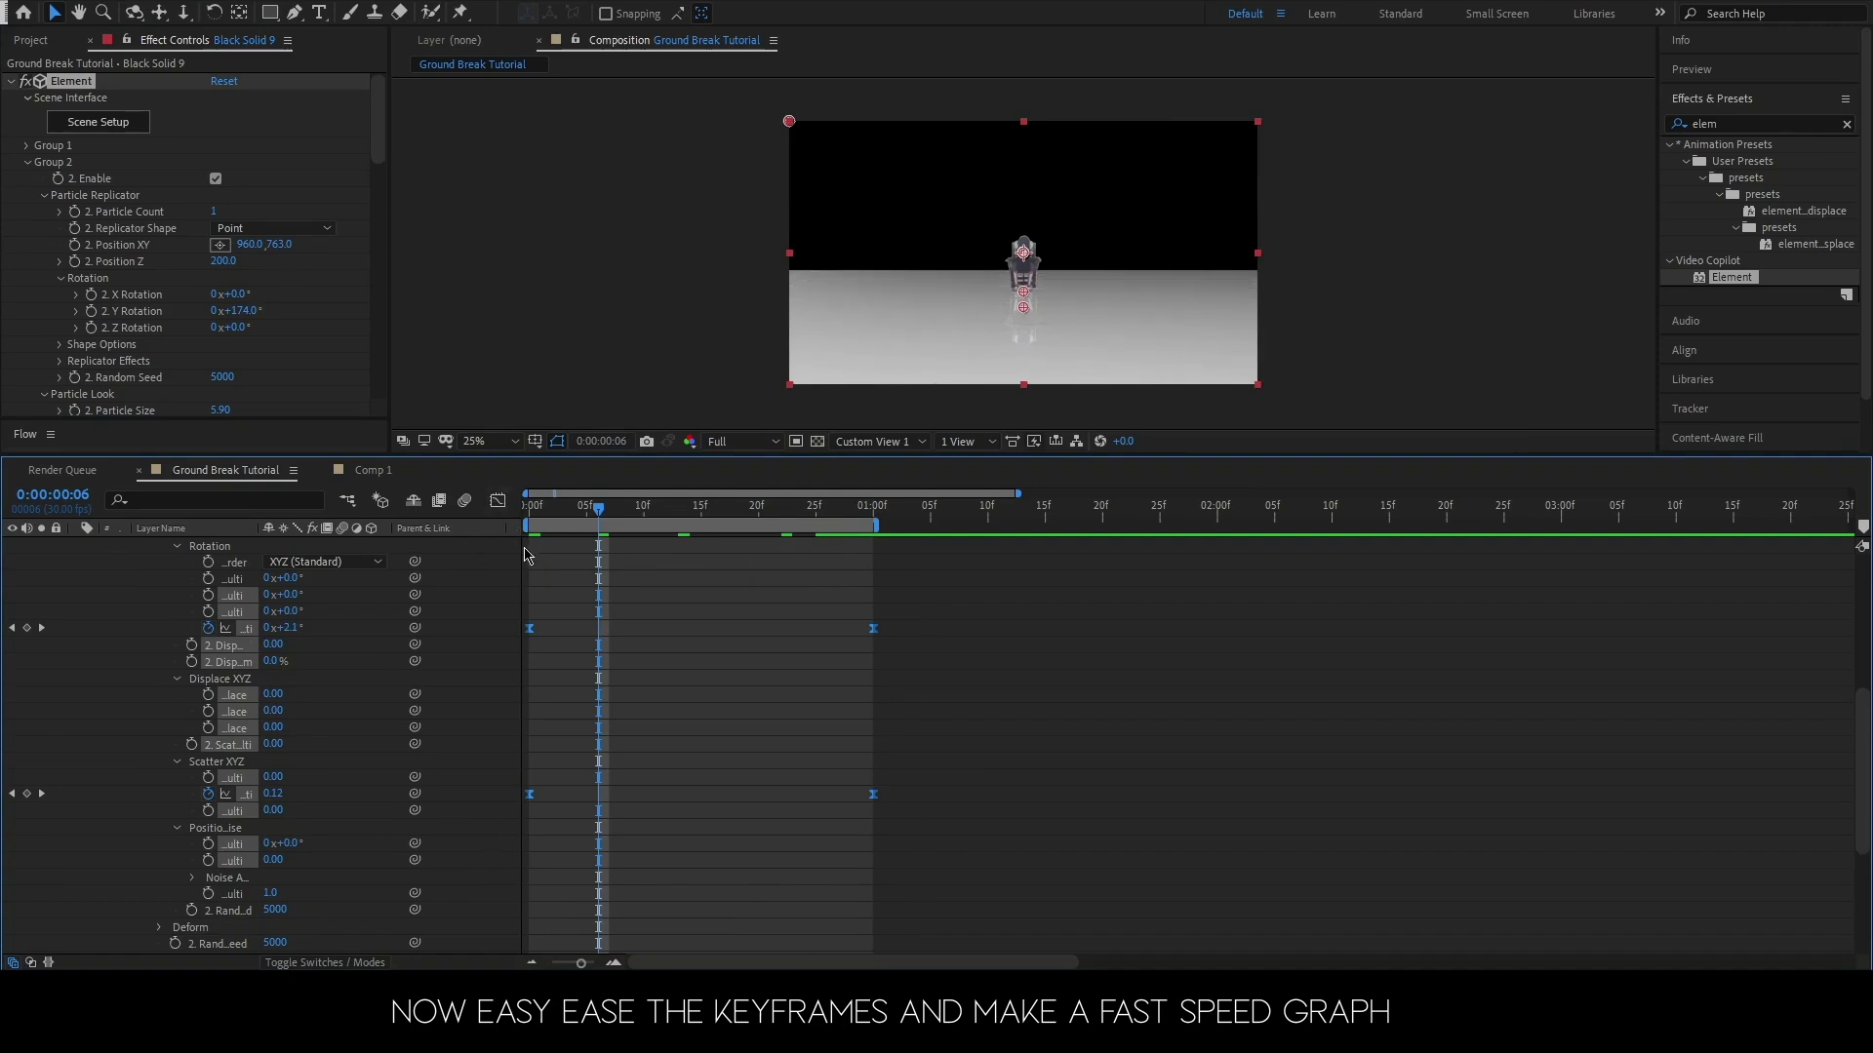
# - Shape the Rotation Random speed curve to start fast and decay sharply
pyautogui.click(560, 644)
pyautogui.click(529, 629)
pyautogui.click(498, 503)
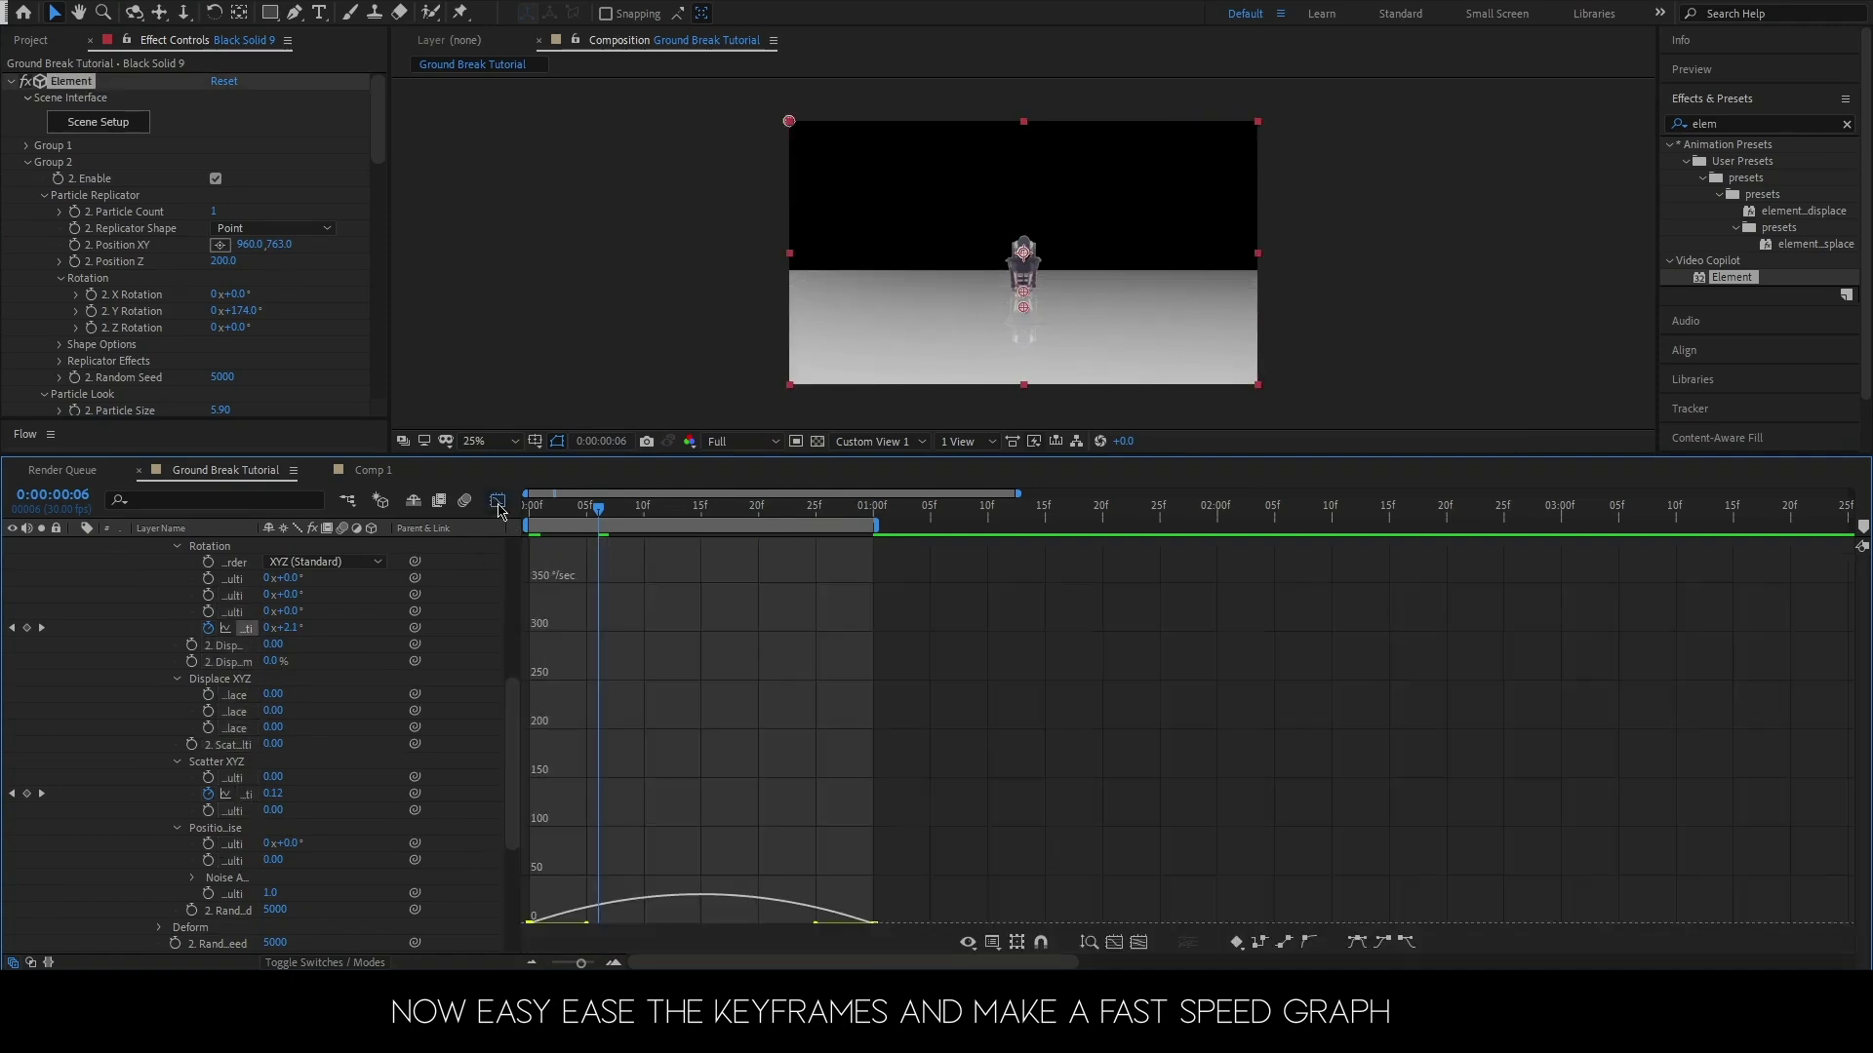
pyautogui.moveTo(585, 809); pyautogui.dragTo(535, 780)
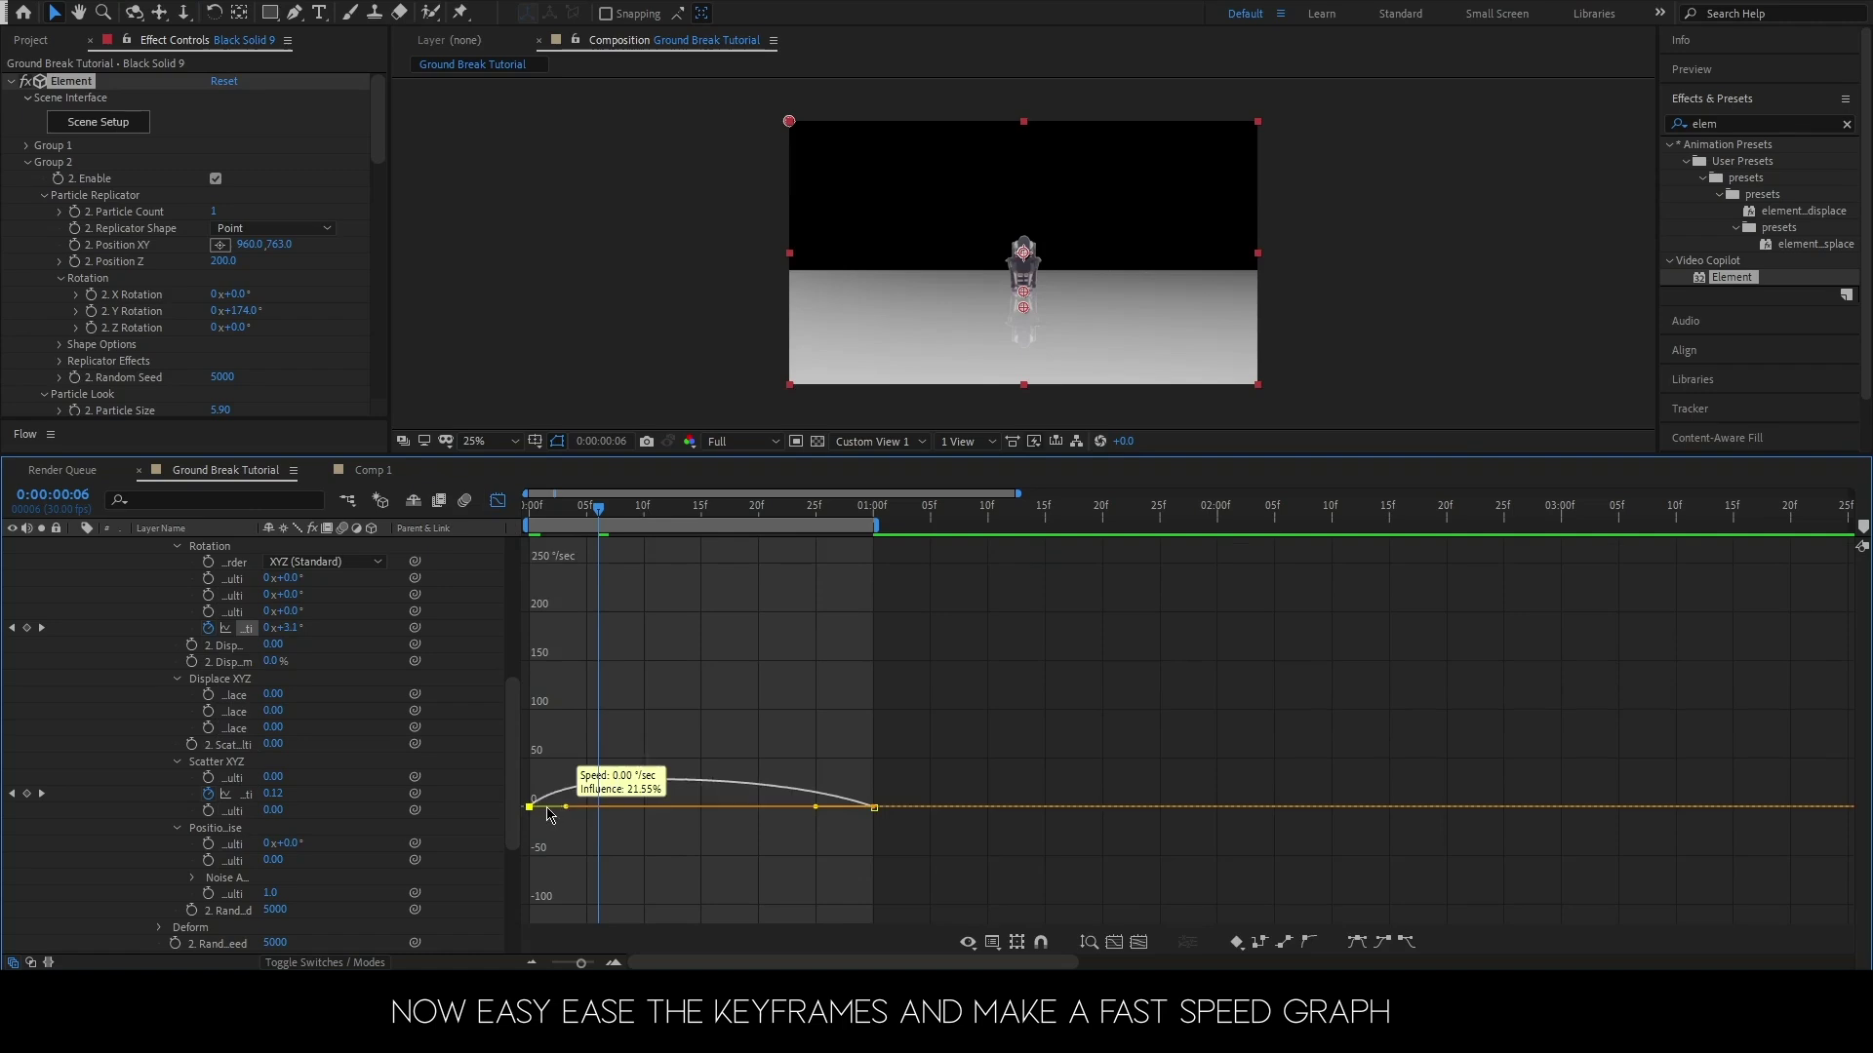
pyautogui.moveTo(816, 809); pyautogui.dragTo(596, 815)
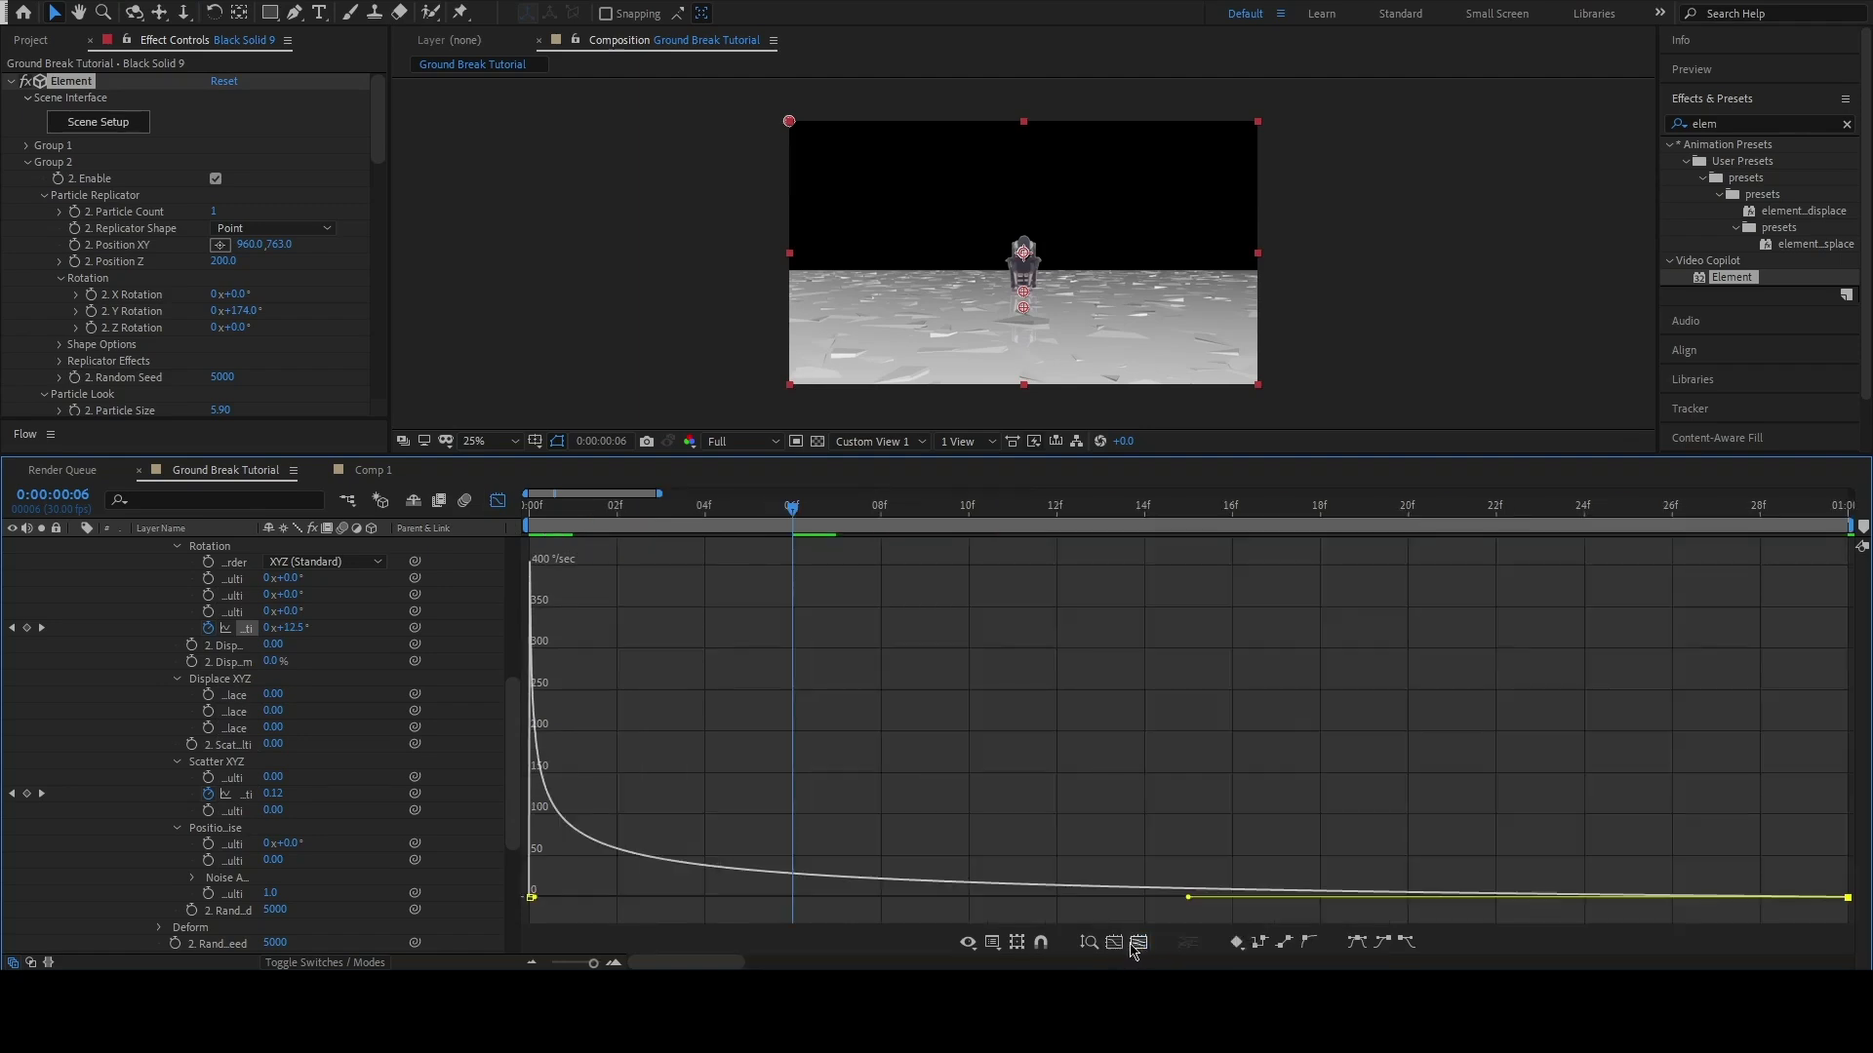
pyautogui.click(1138, 942)
pyautogui.click(976, 587)
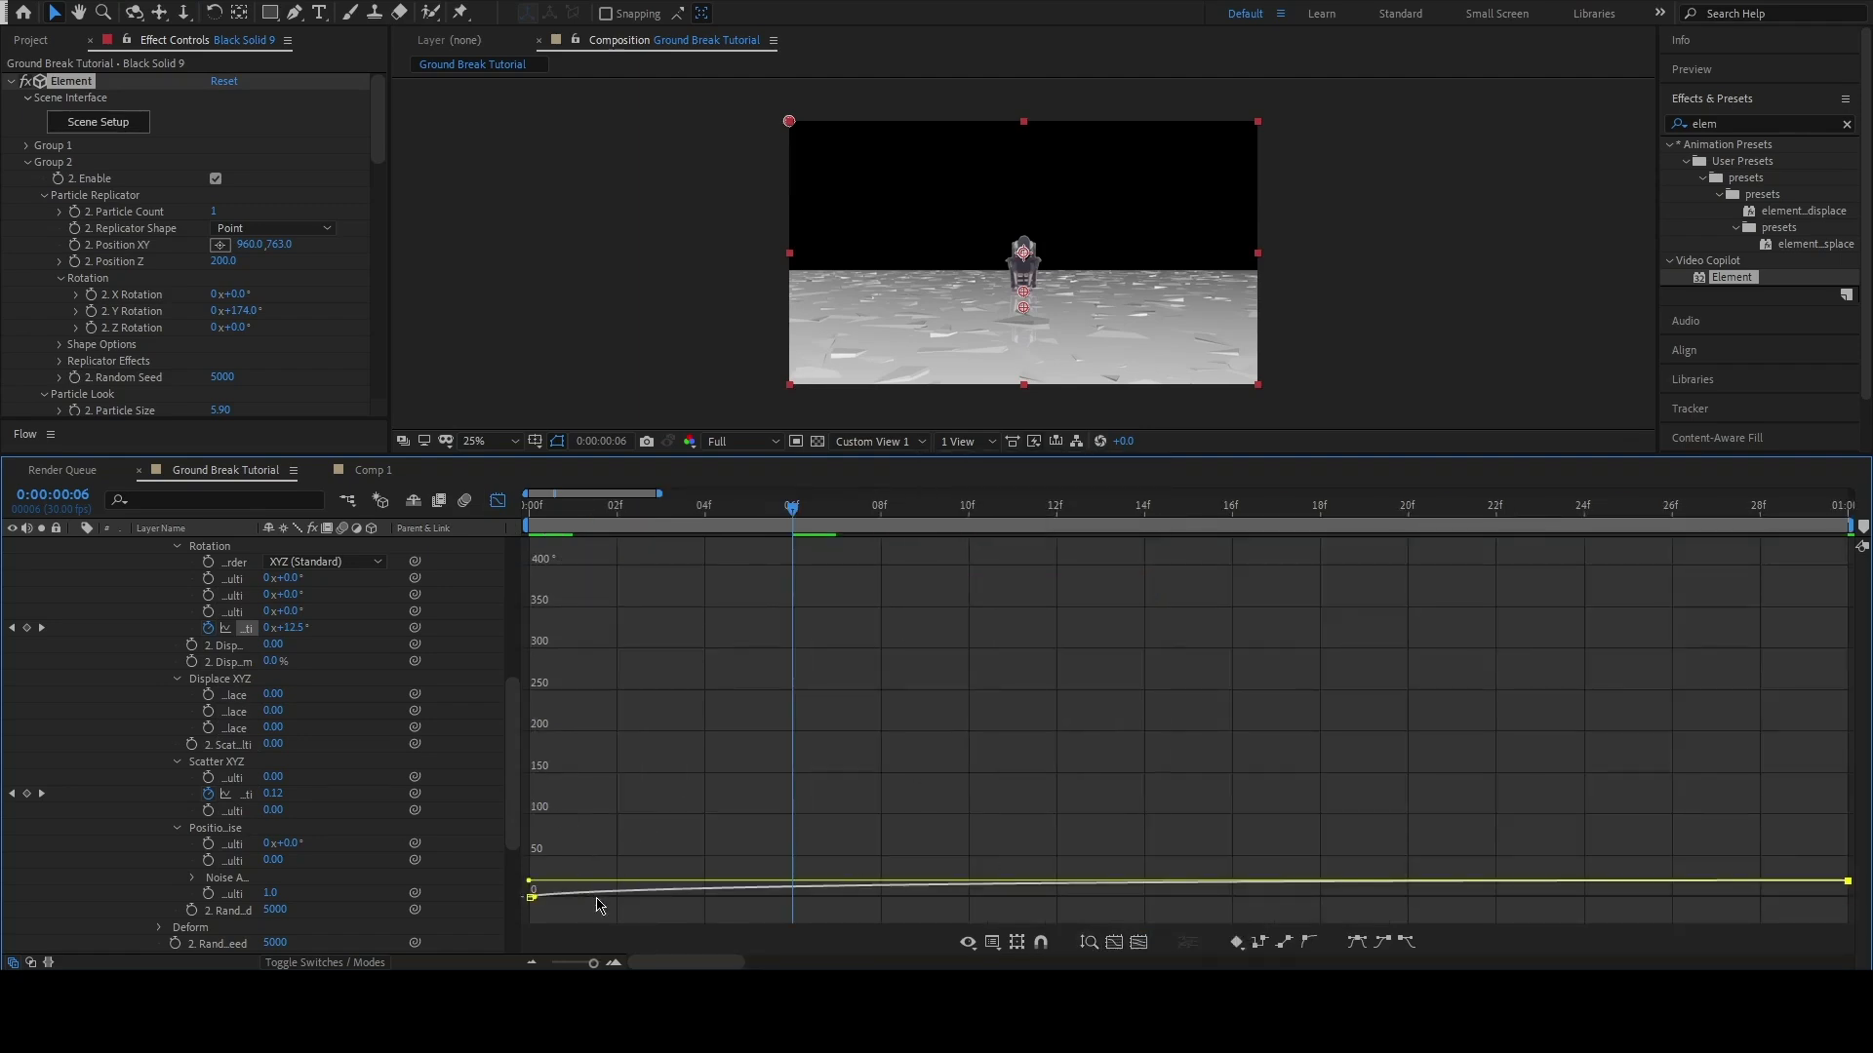
pyautogui.click(1134, 941)
pyautogui.moveTo(591, 926); pyautogui.dragTo(517, 868)
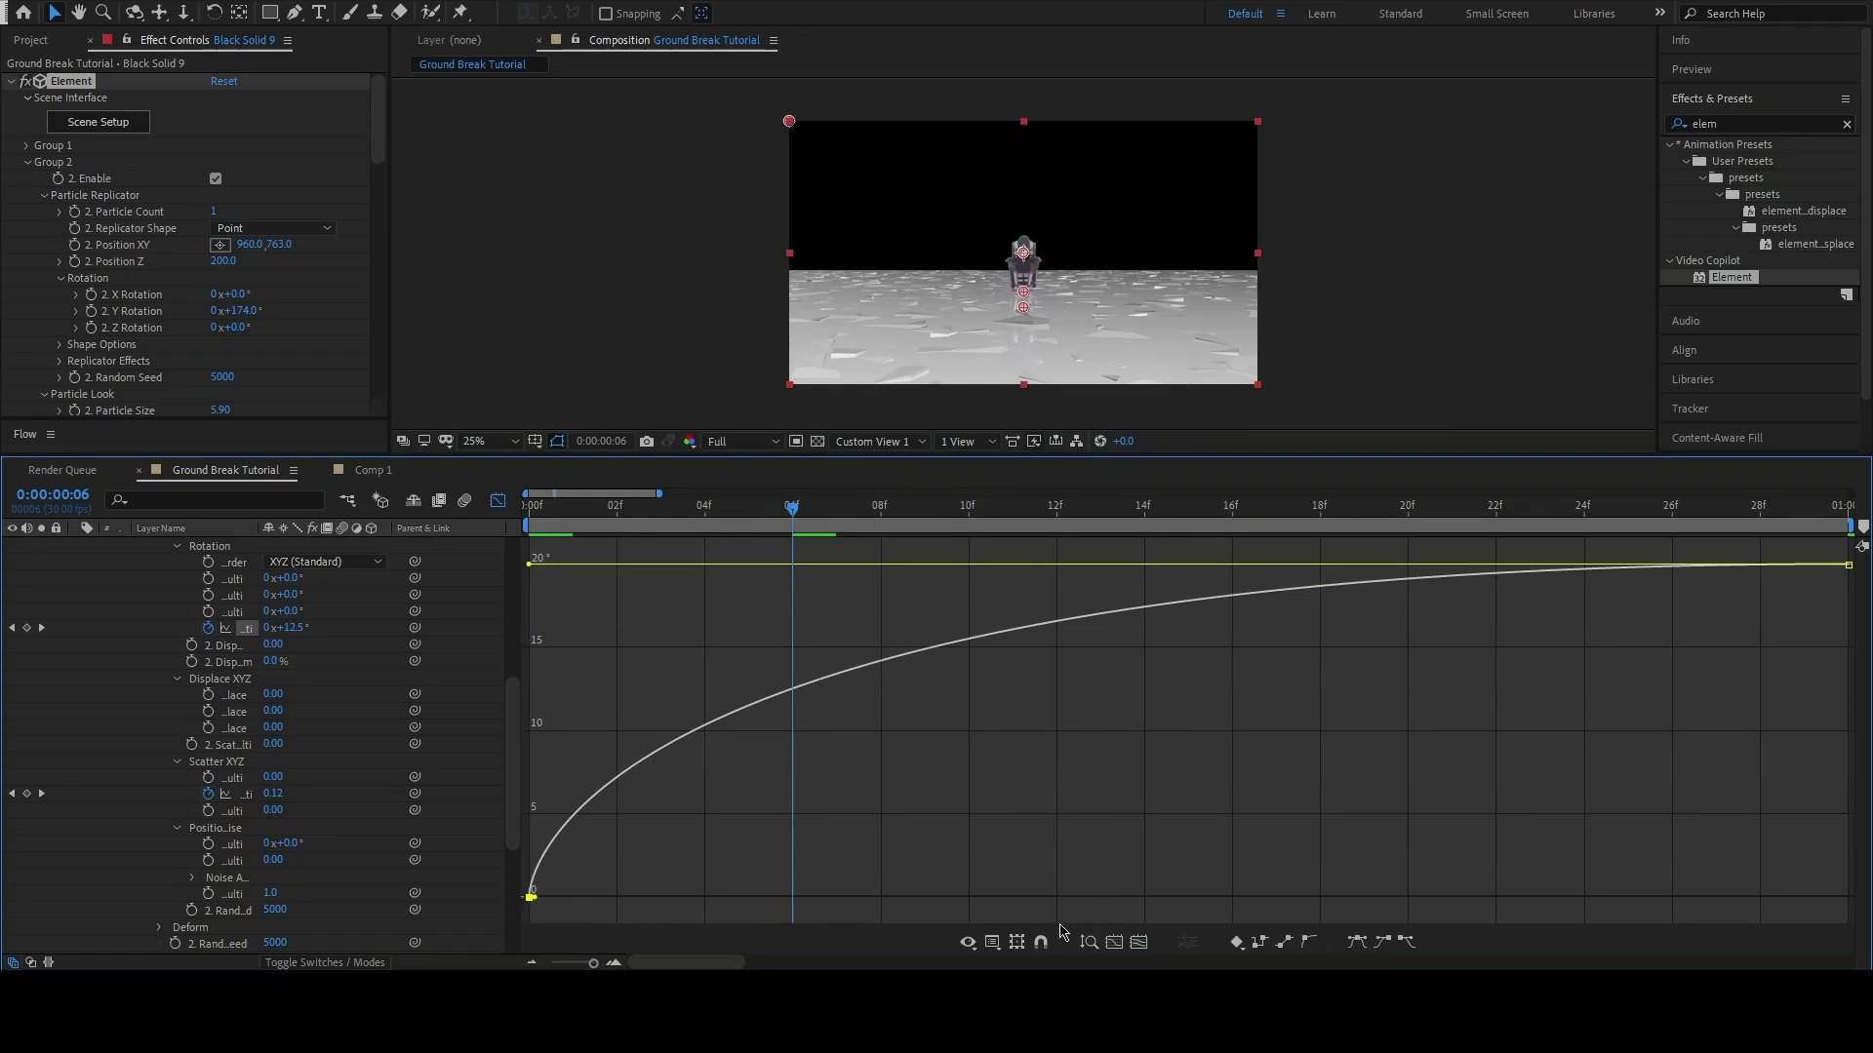
pyautogui.rightClick(838, 834)
pyautogui.click(868, 652)
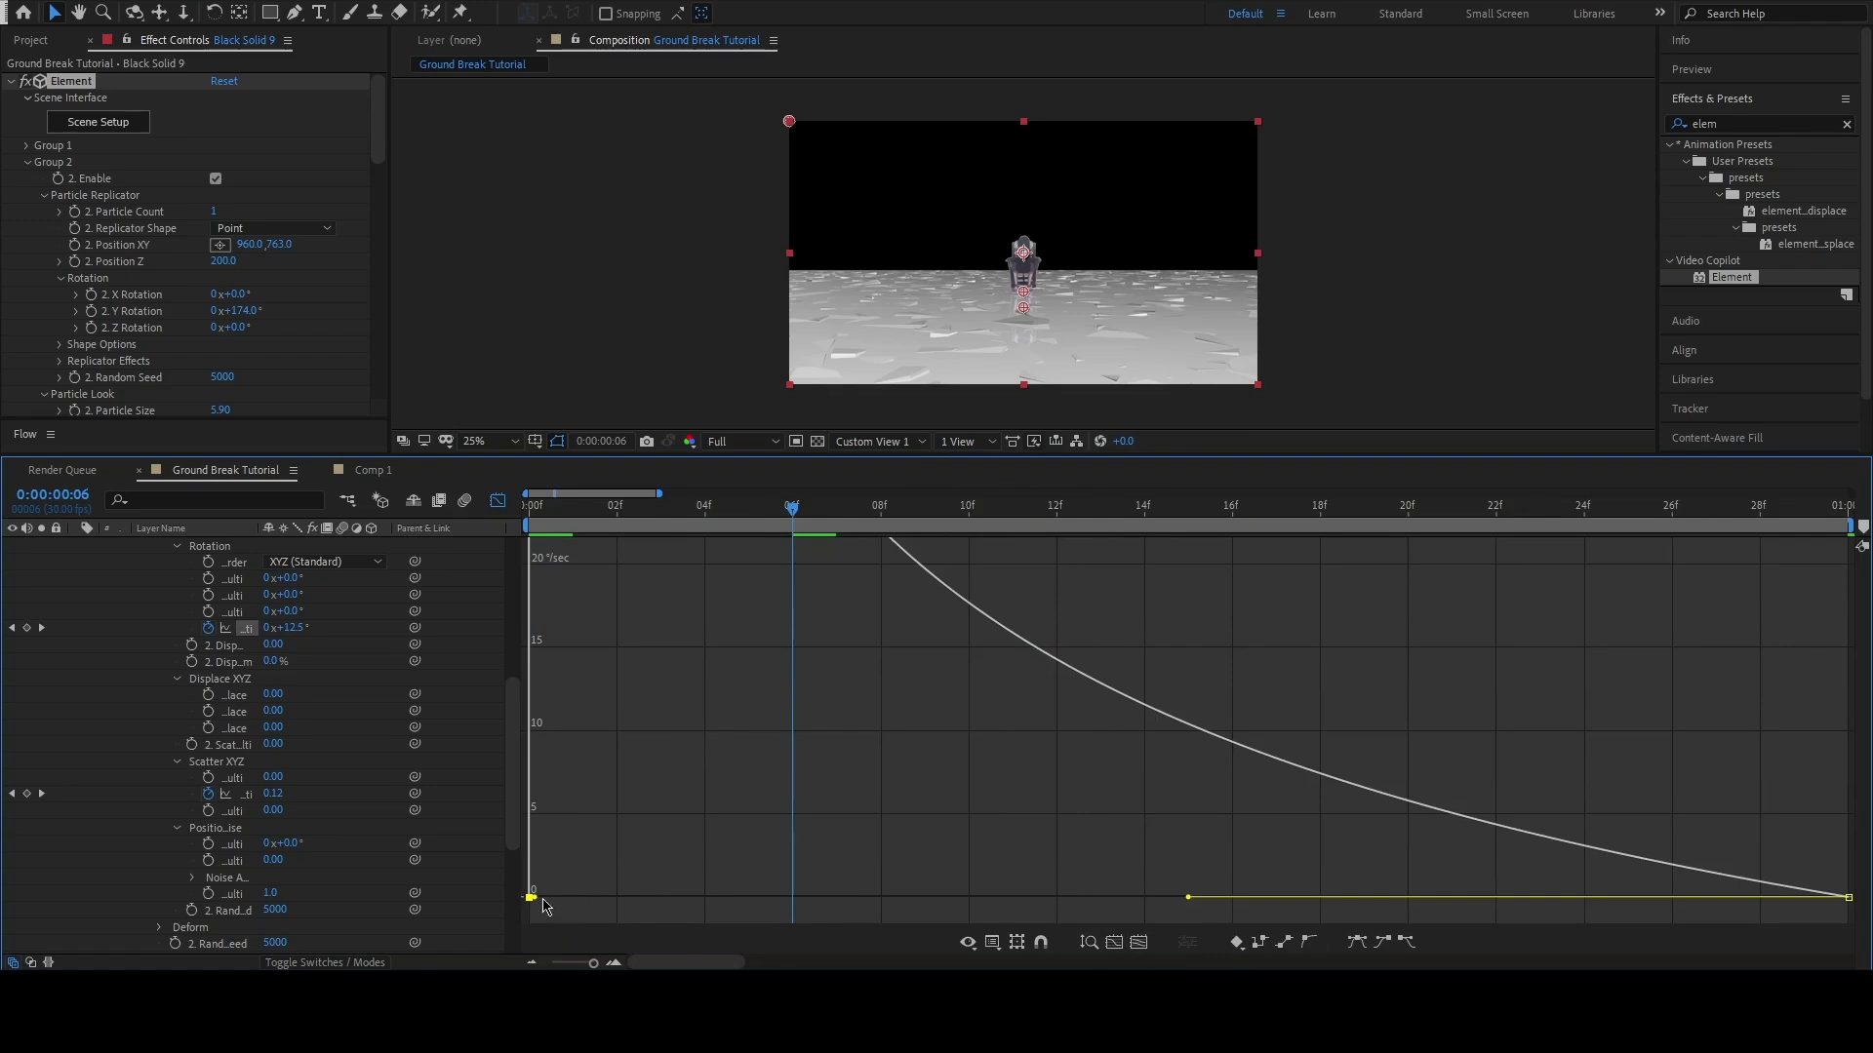
pyautogui.moveTo(543, 902); pyautogui.dragTo(620, 897)
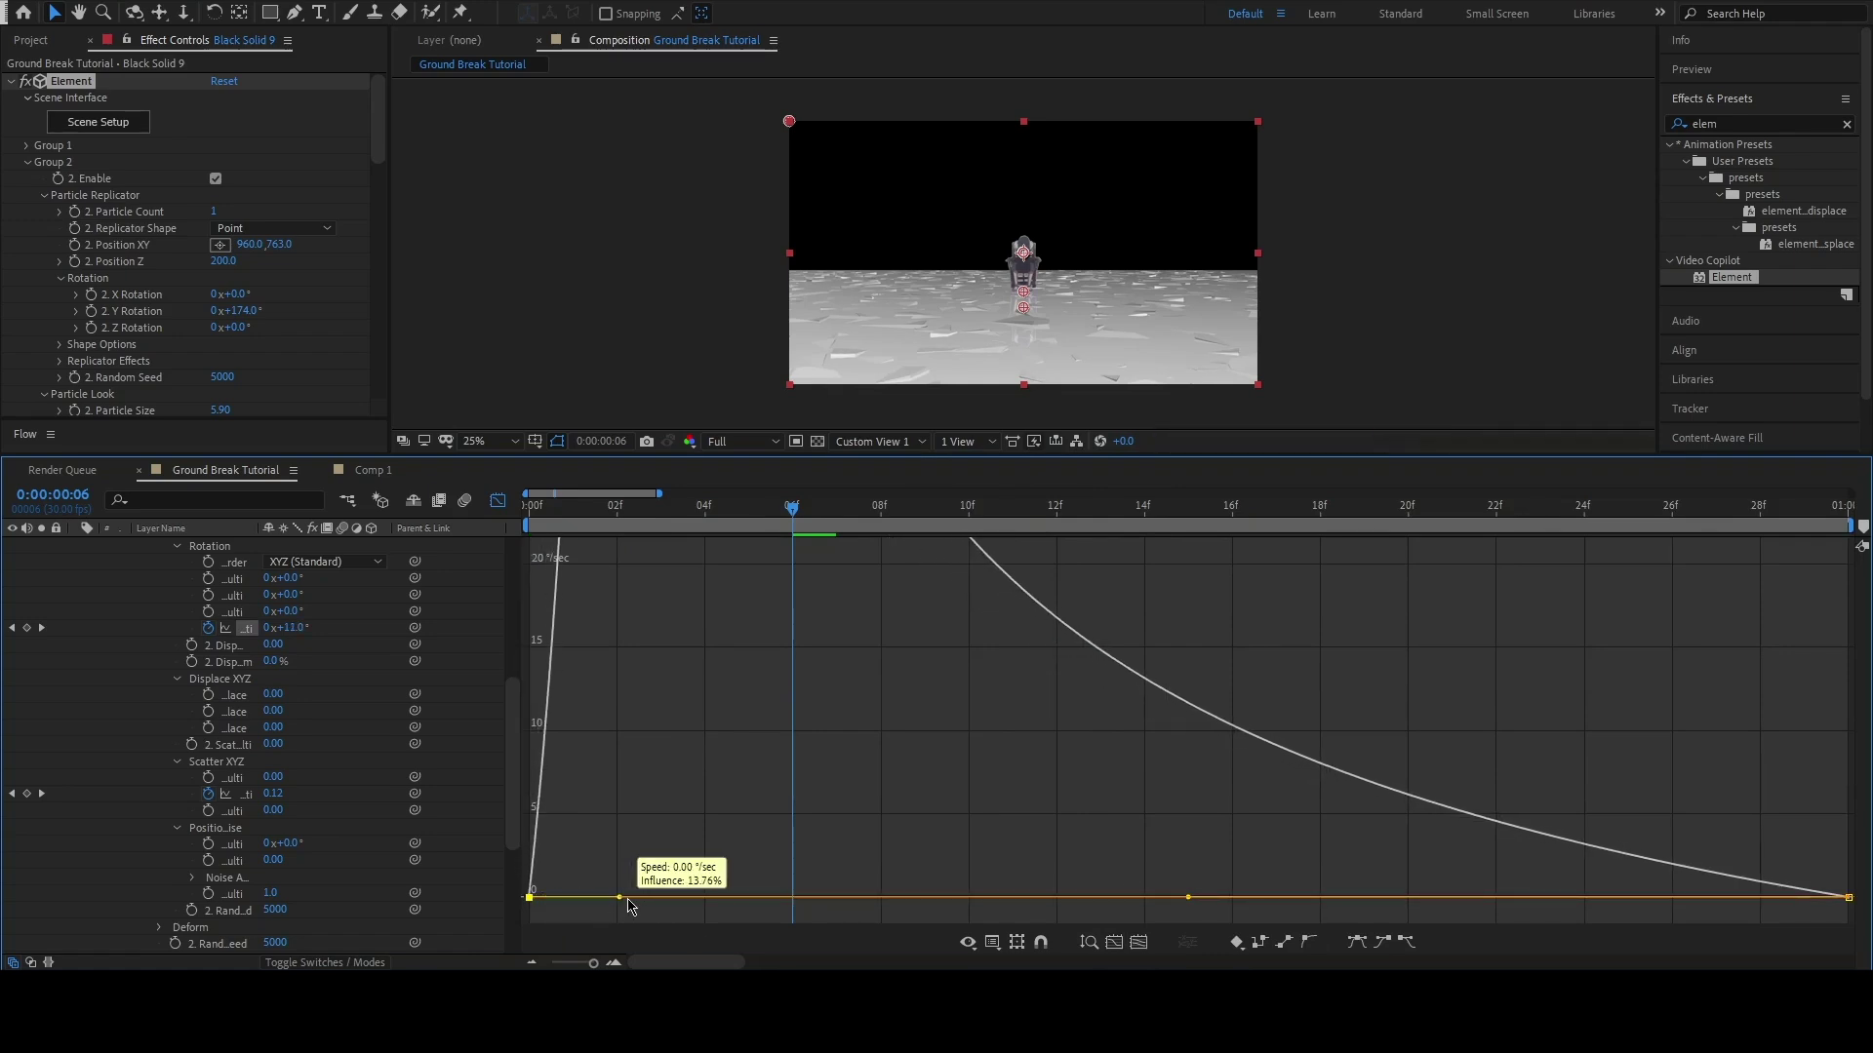
# - Make the Scatter animation's speed curve start abruptly and ease out at the end
pyautogui.click(499, 501)
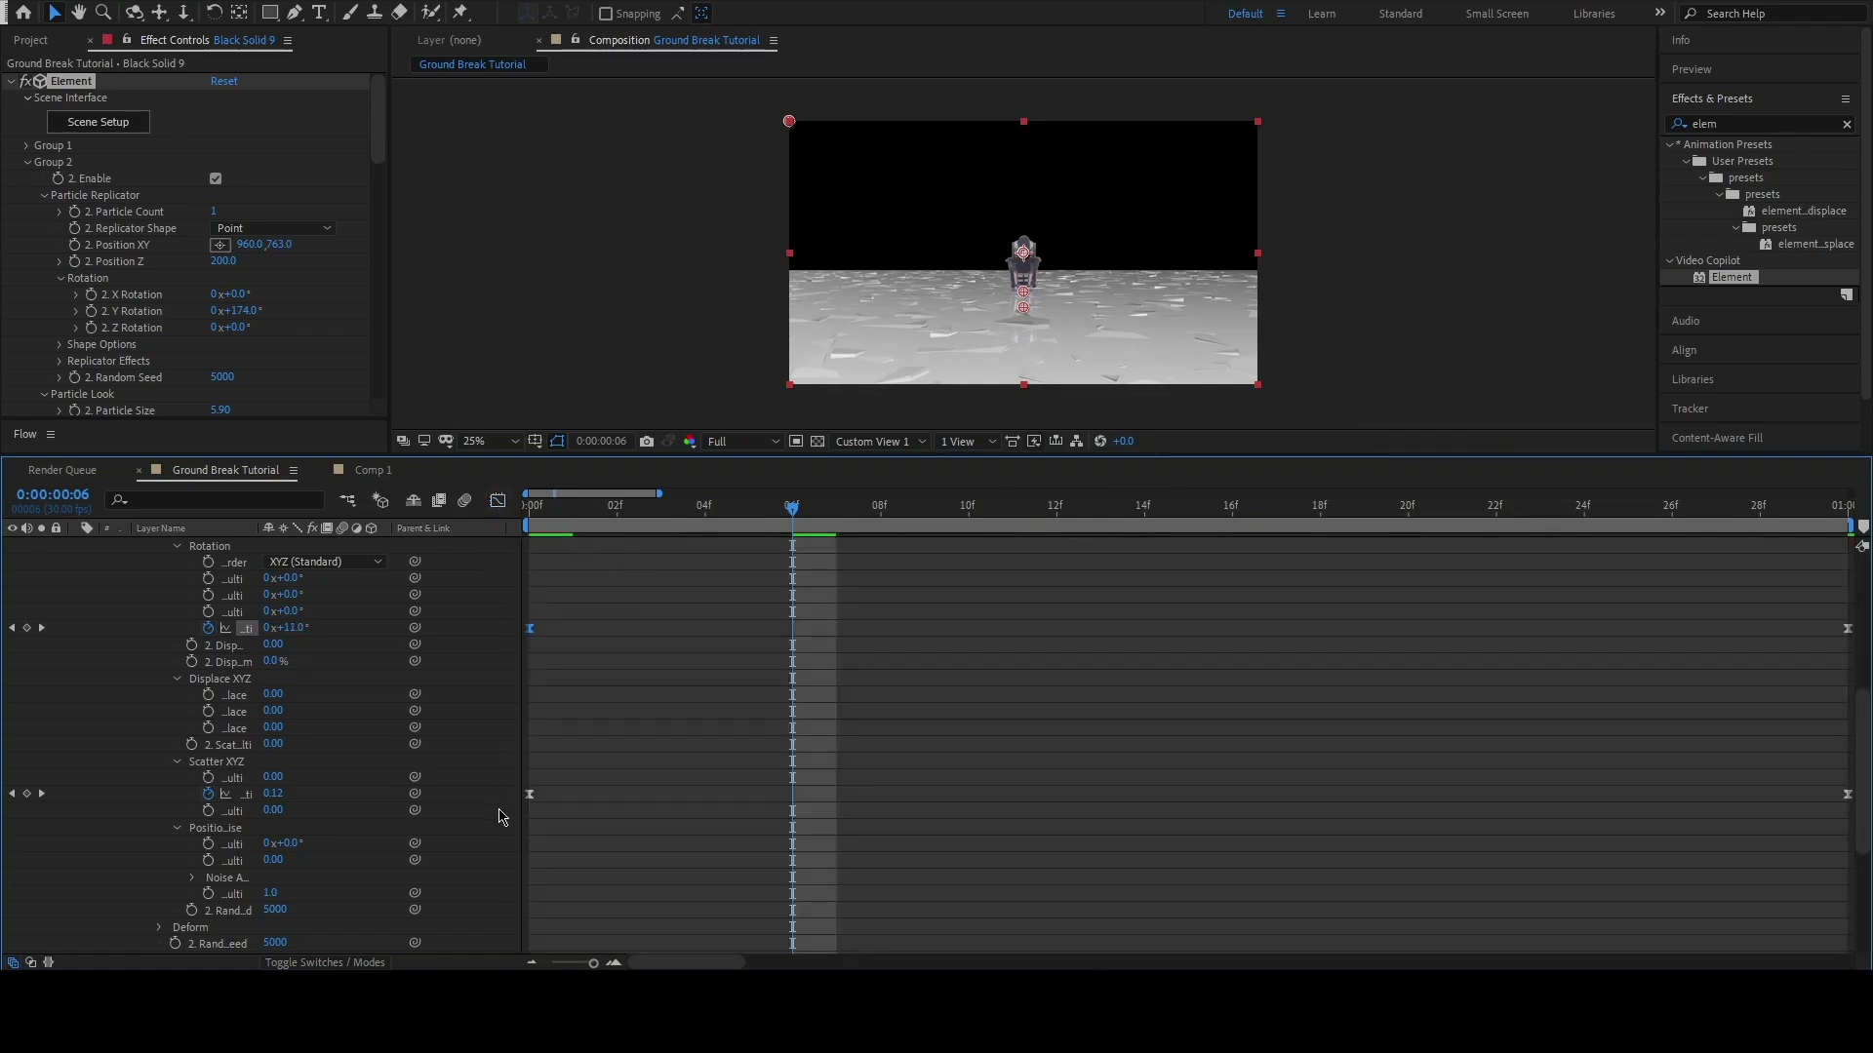
pyautogui.click(530, 793)
pyautogui.click(498, 501)
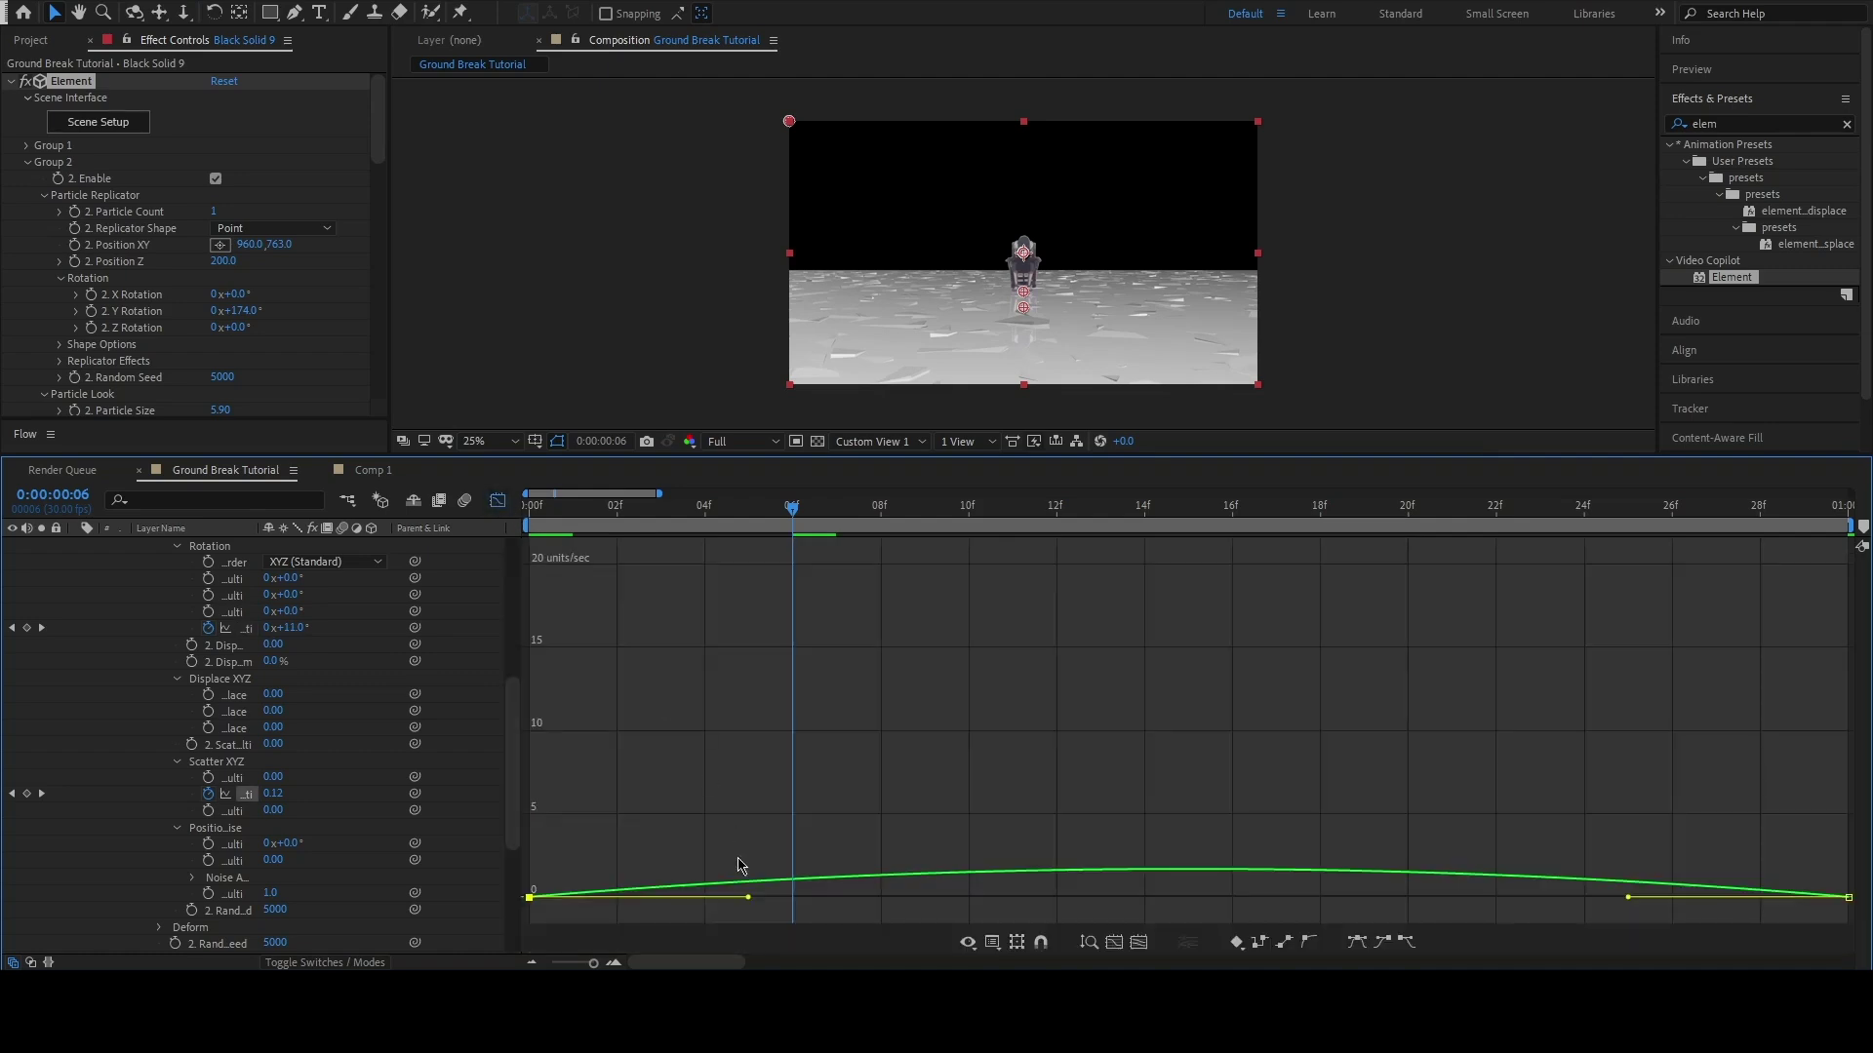
pyautogui.moveTo(748, 897)
pyautogui.mouseDown()
pyautogui.moveTo(575, 909)
pyautogui.moveTo(596, 909)
pyautogui.mouseUp()
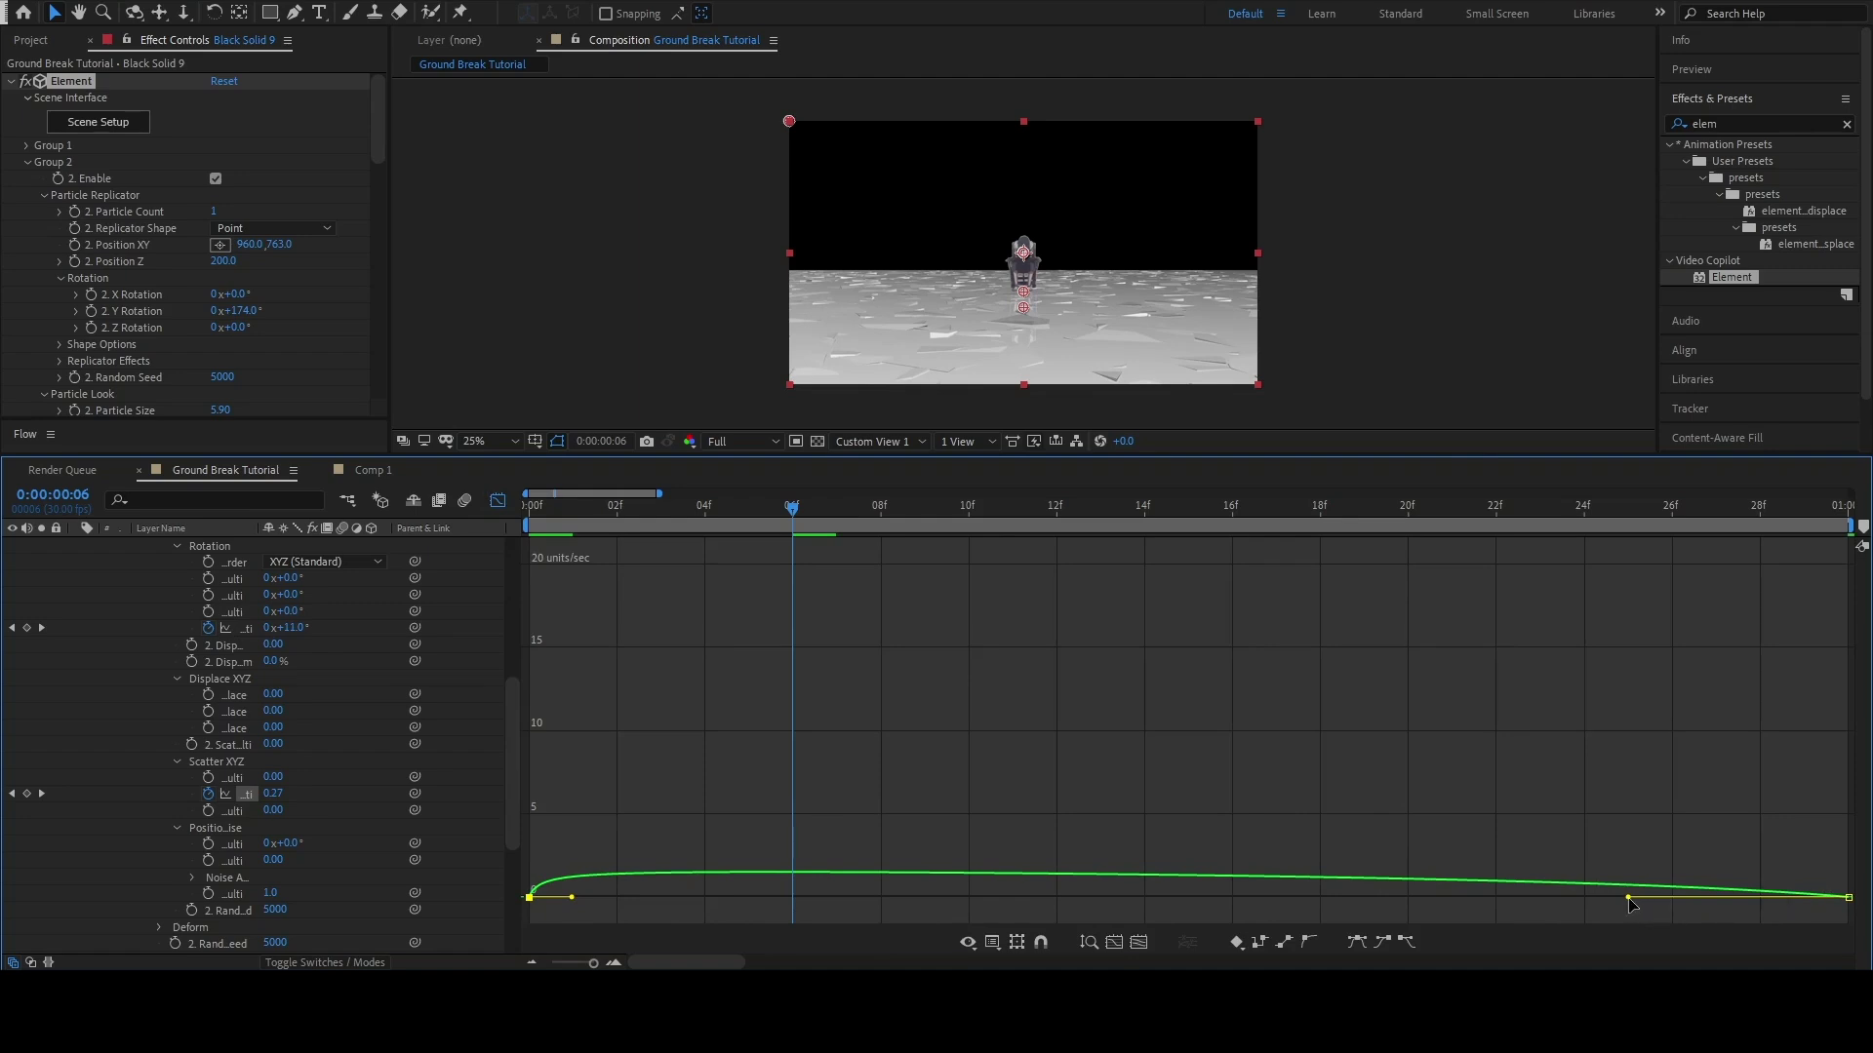
pyautogui.moveTo(1632, 905); pyautogui.dragTo(1192, 905)
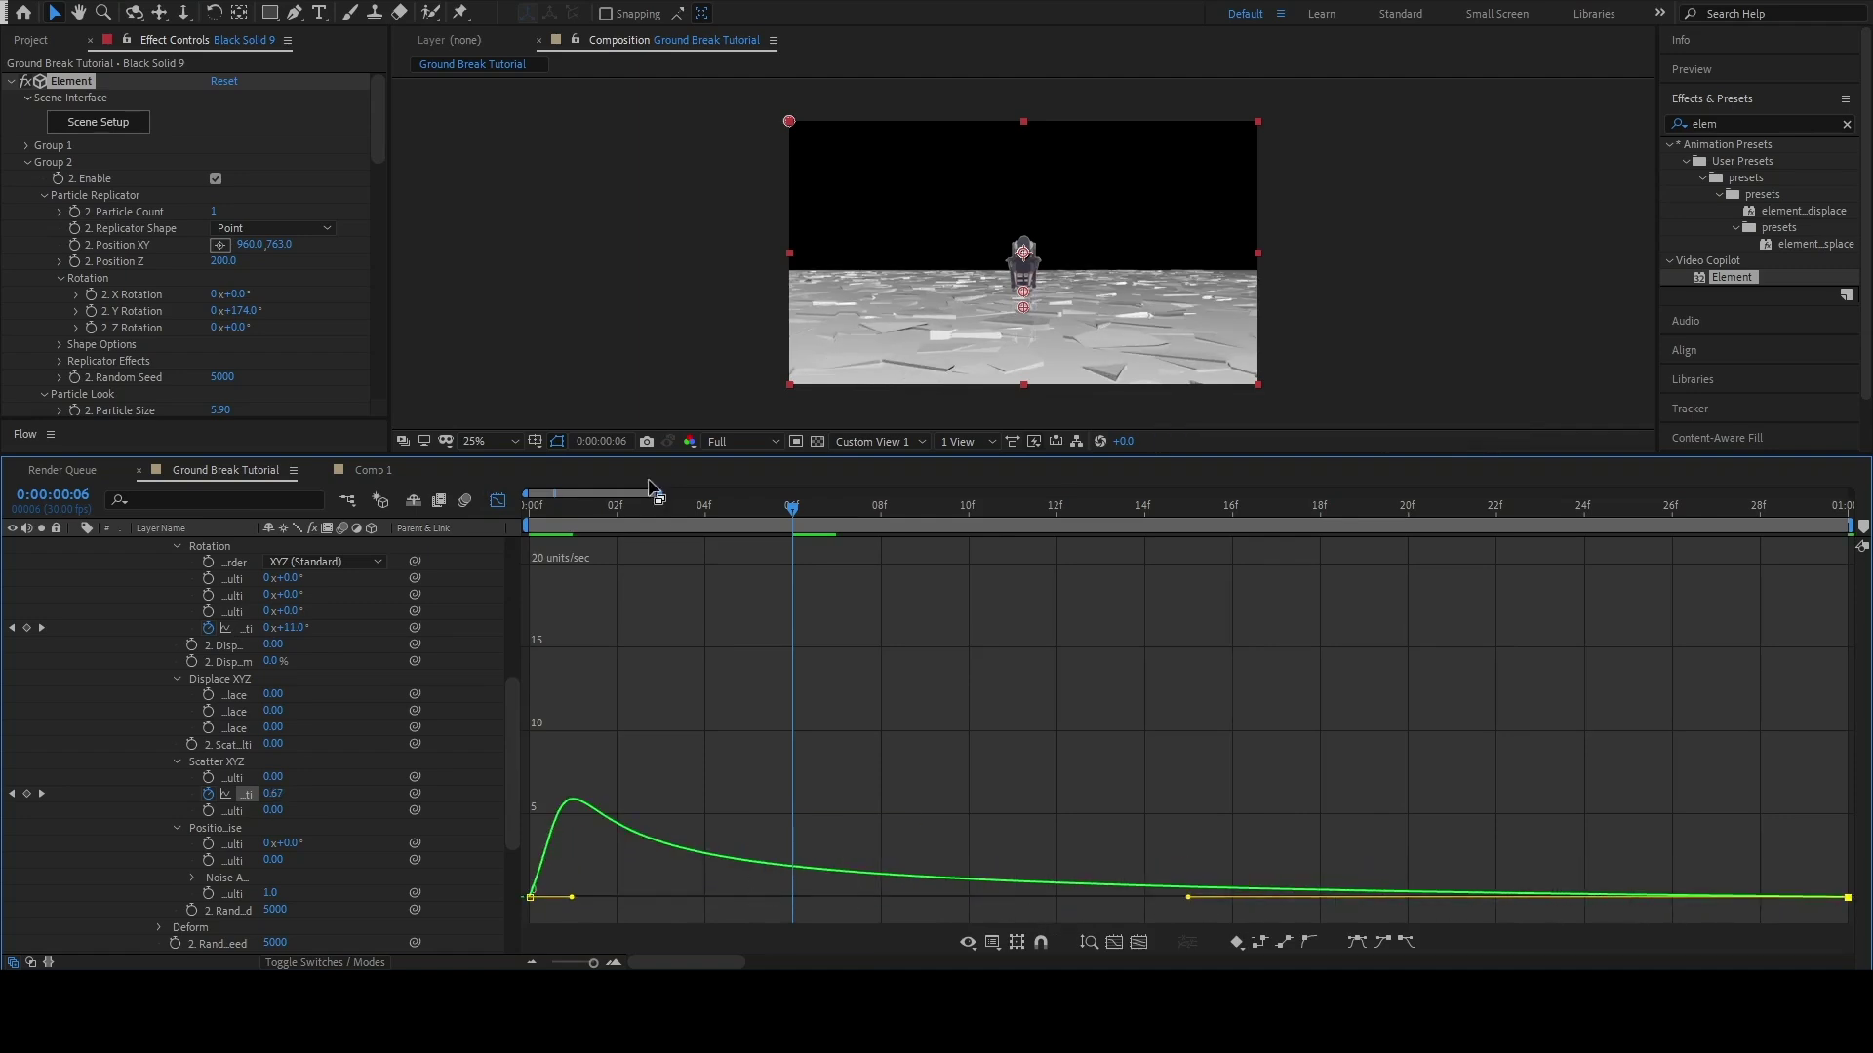
# - Preview the shattering animation from the first frame
pyautogui.click(547, 514)
pyautogui.press('space')
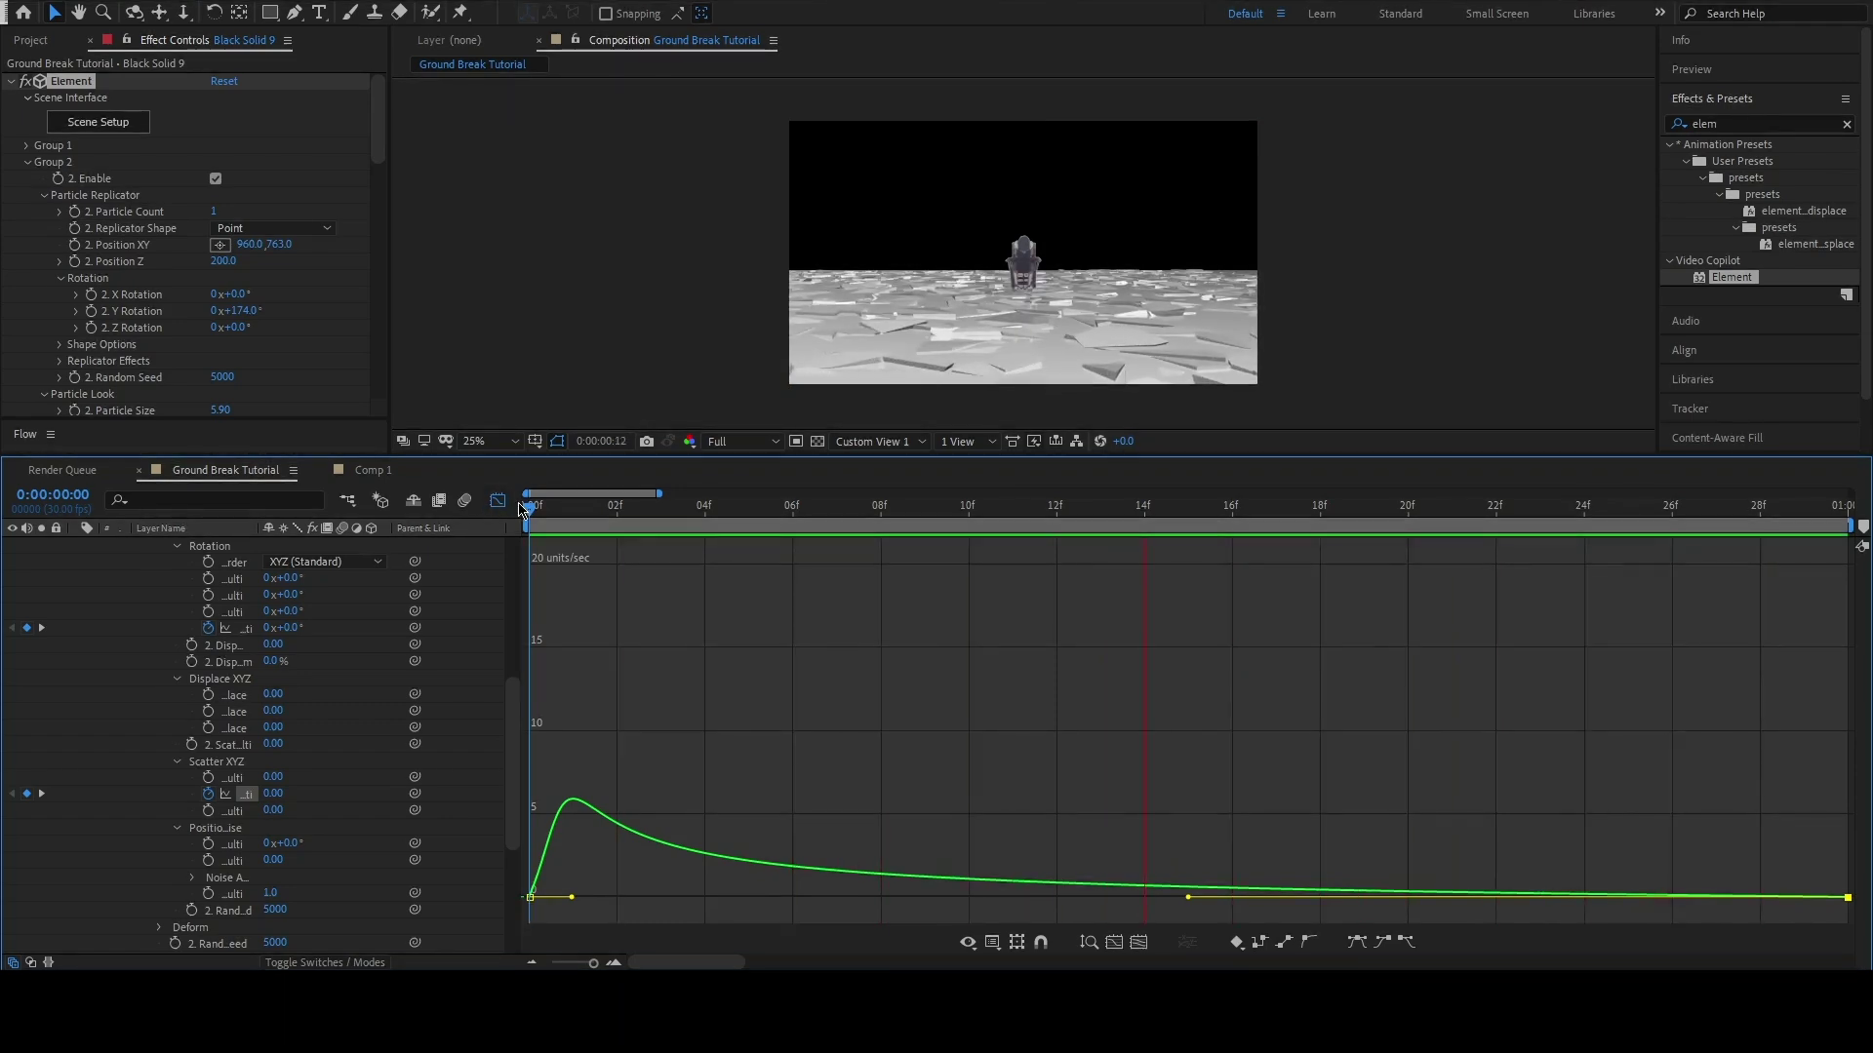
pyautogui.press('space')
# - Collapse Group 2, go to frame 0, and open Element 3D's Scene Setup
pyautogui.click(497, 500)
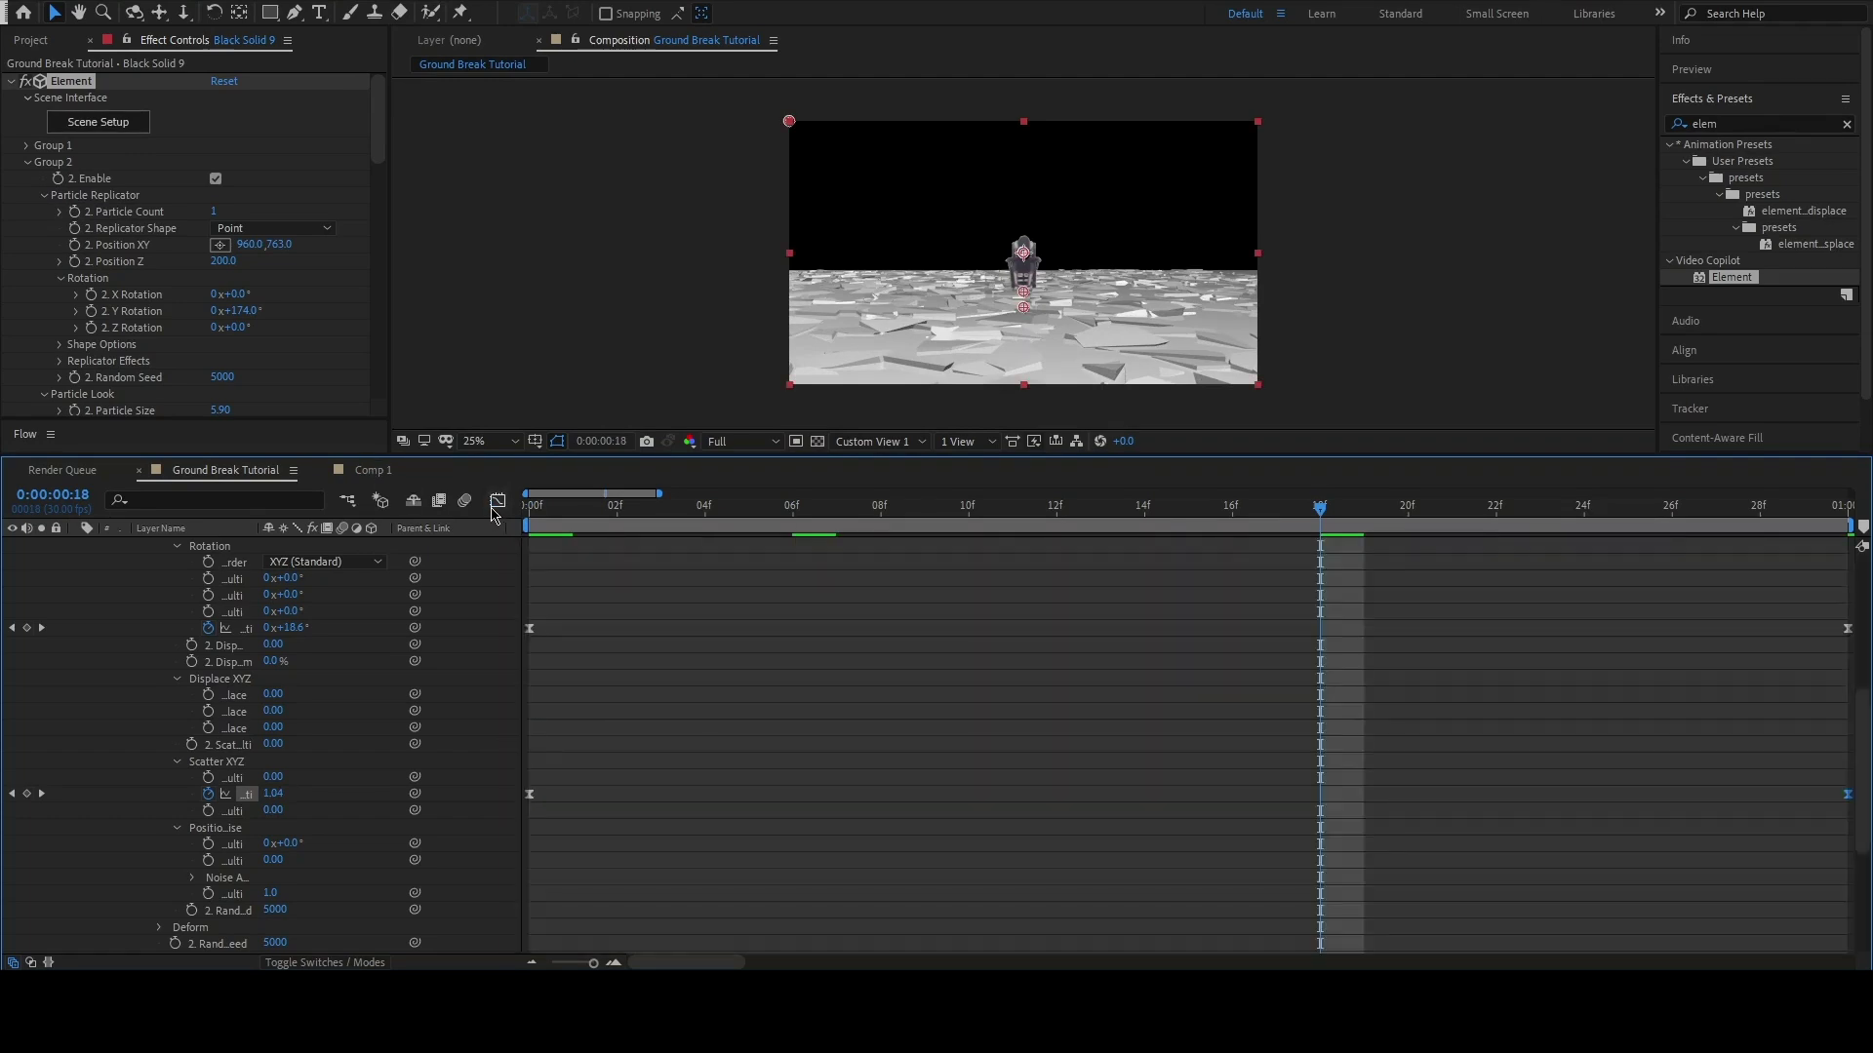
pyautogui.scroll(3, 600, 619)
pyautogui.scroll(3, 621, 641)
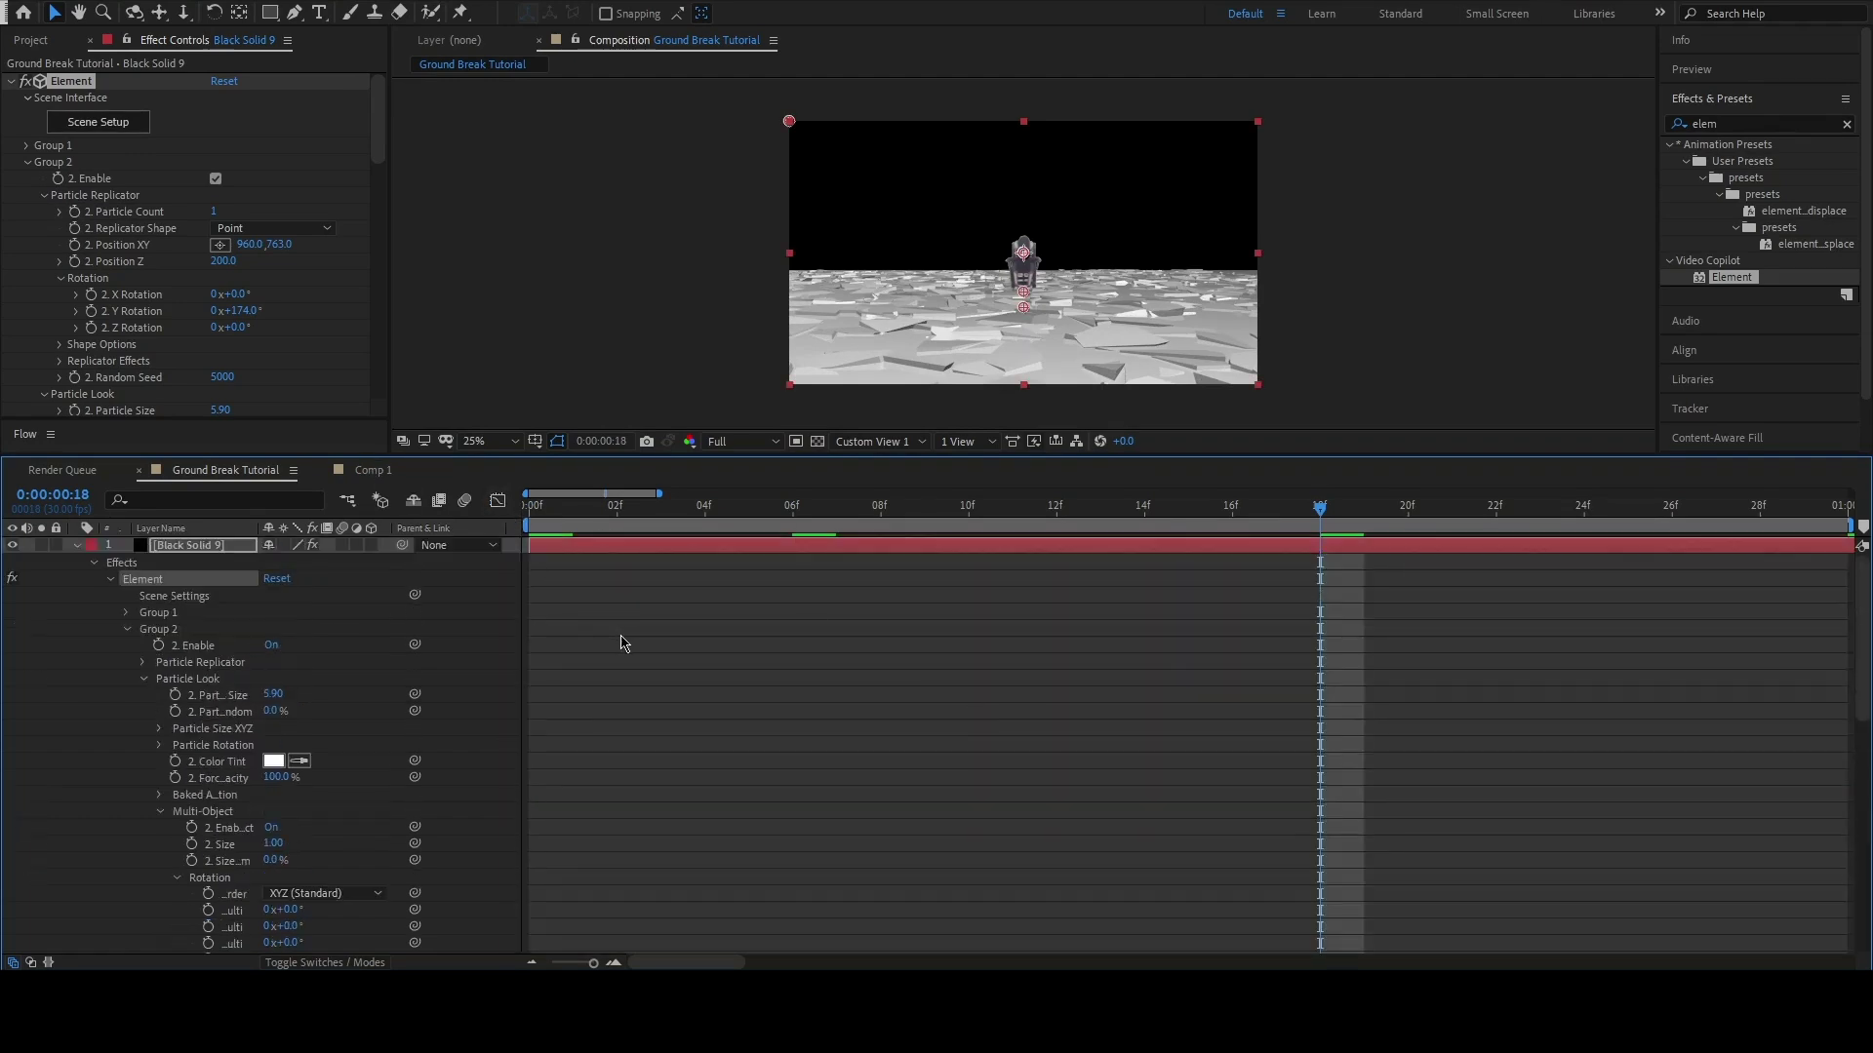
pyautogui.click(127, 631)
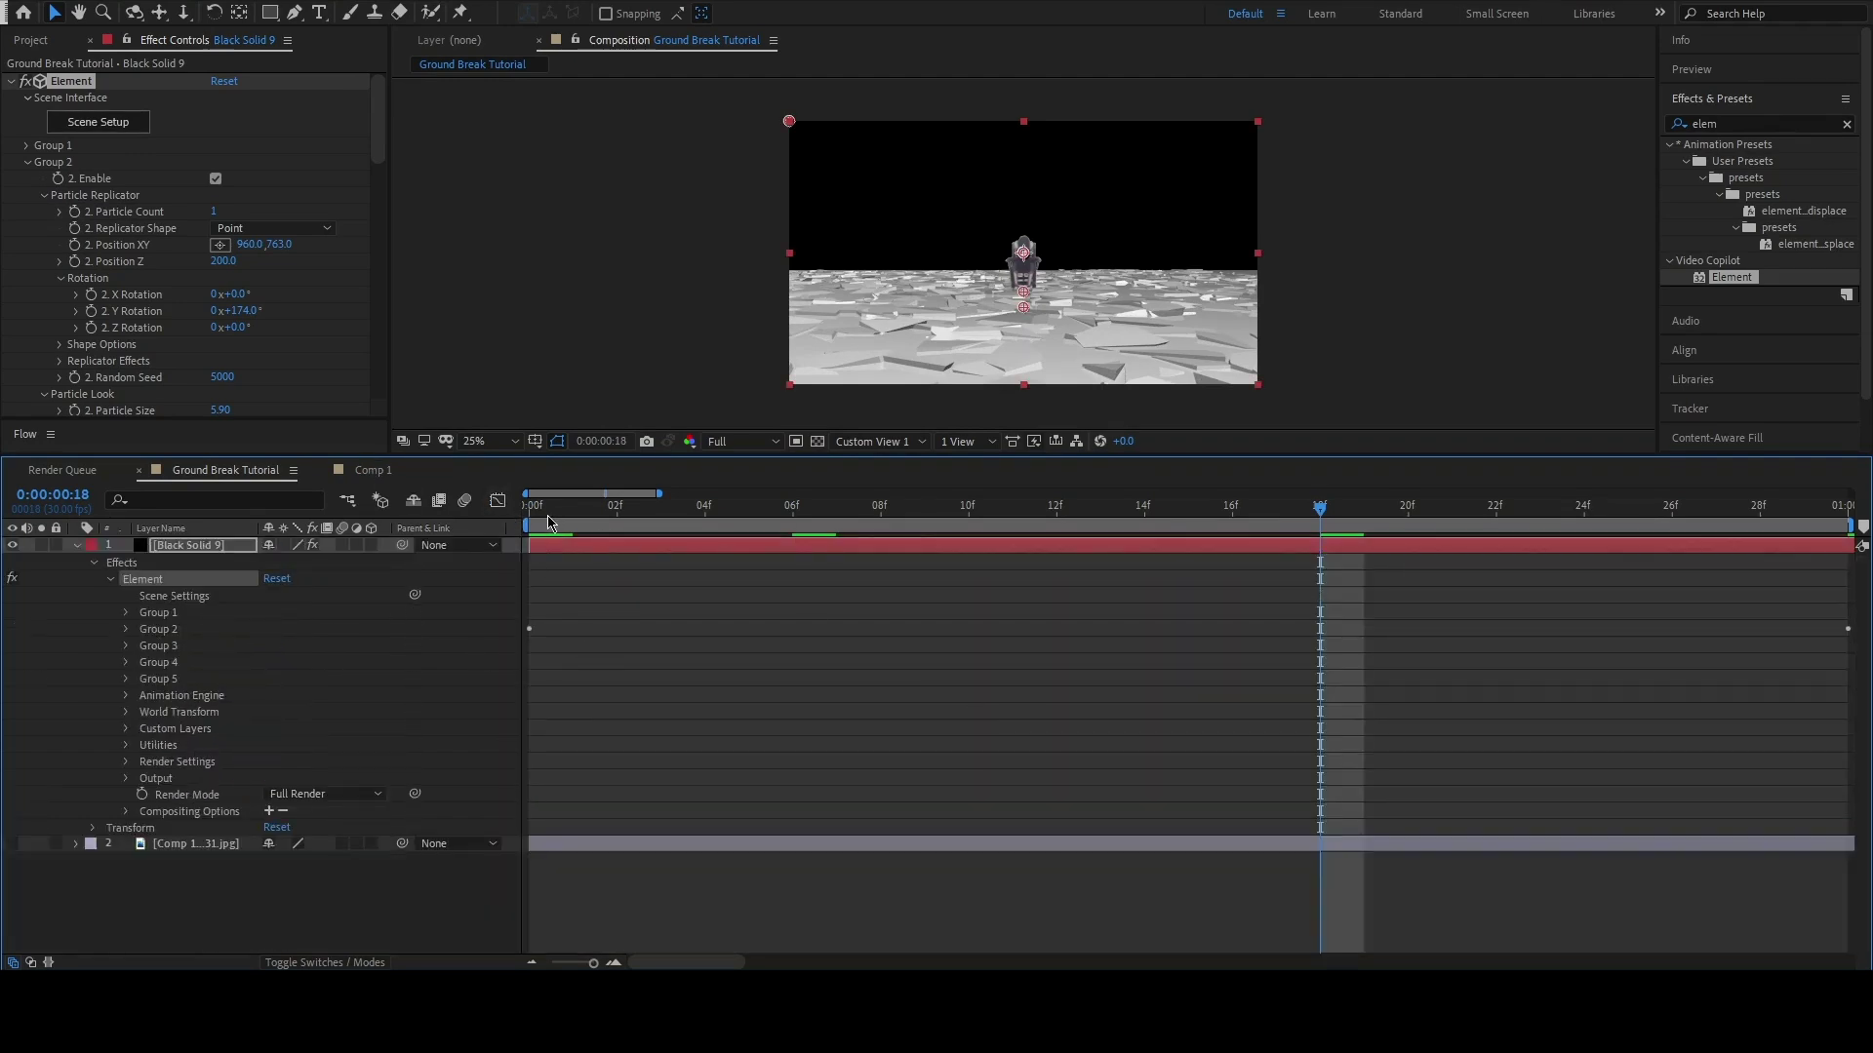
pyautogui.press('Home')
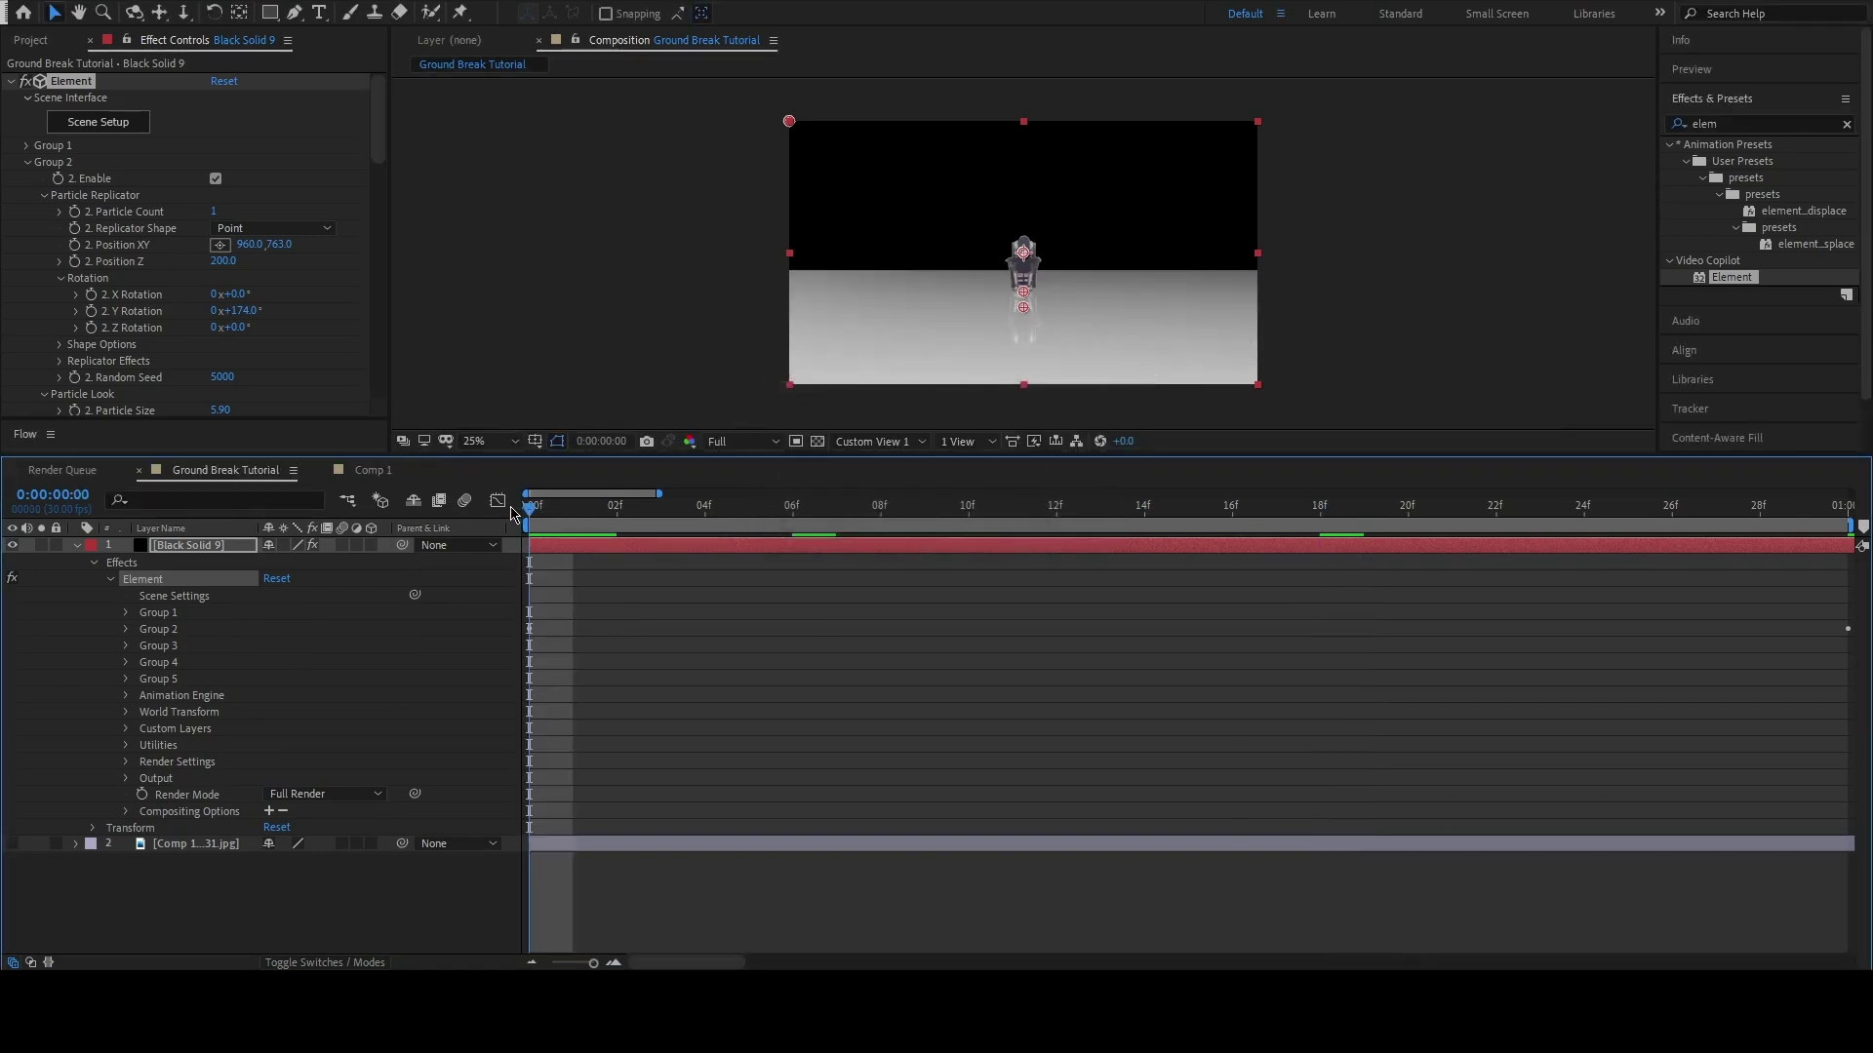
pyautogui.click(26, 162)
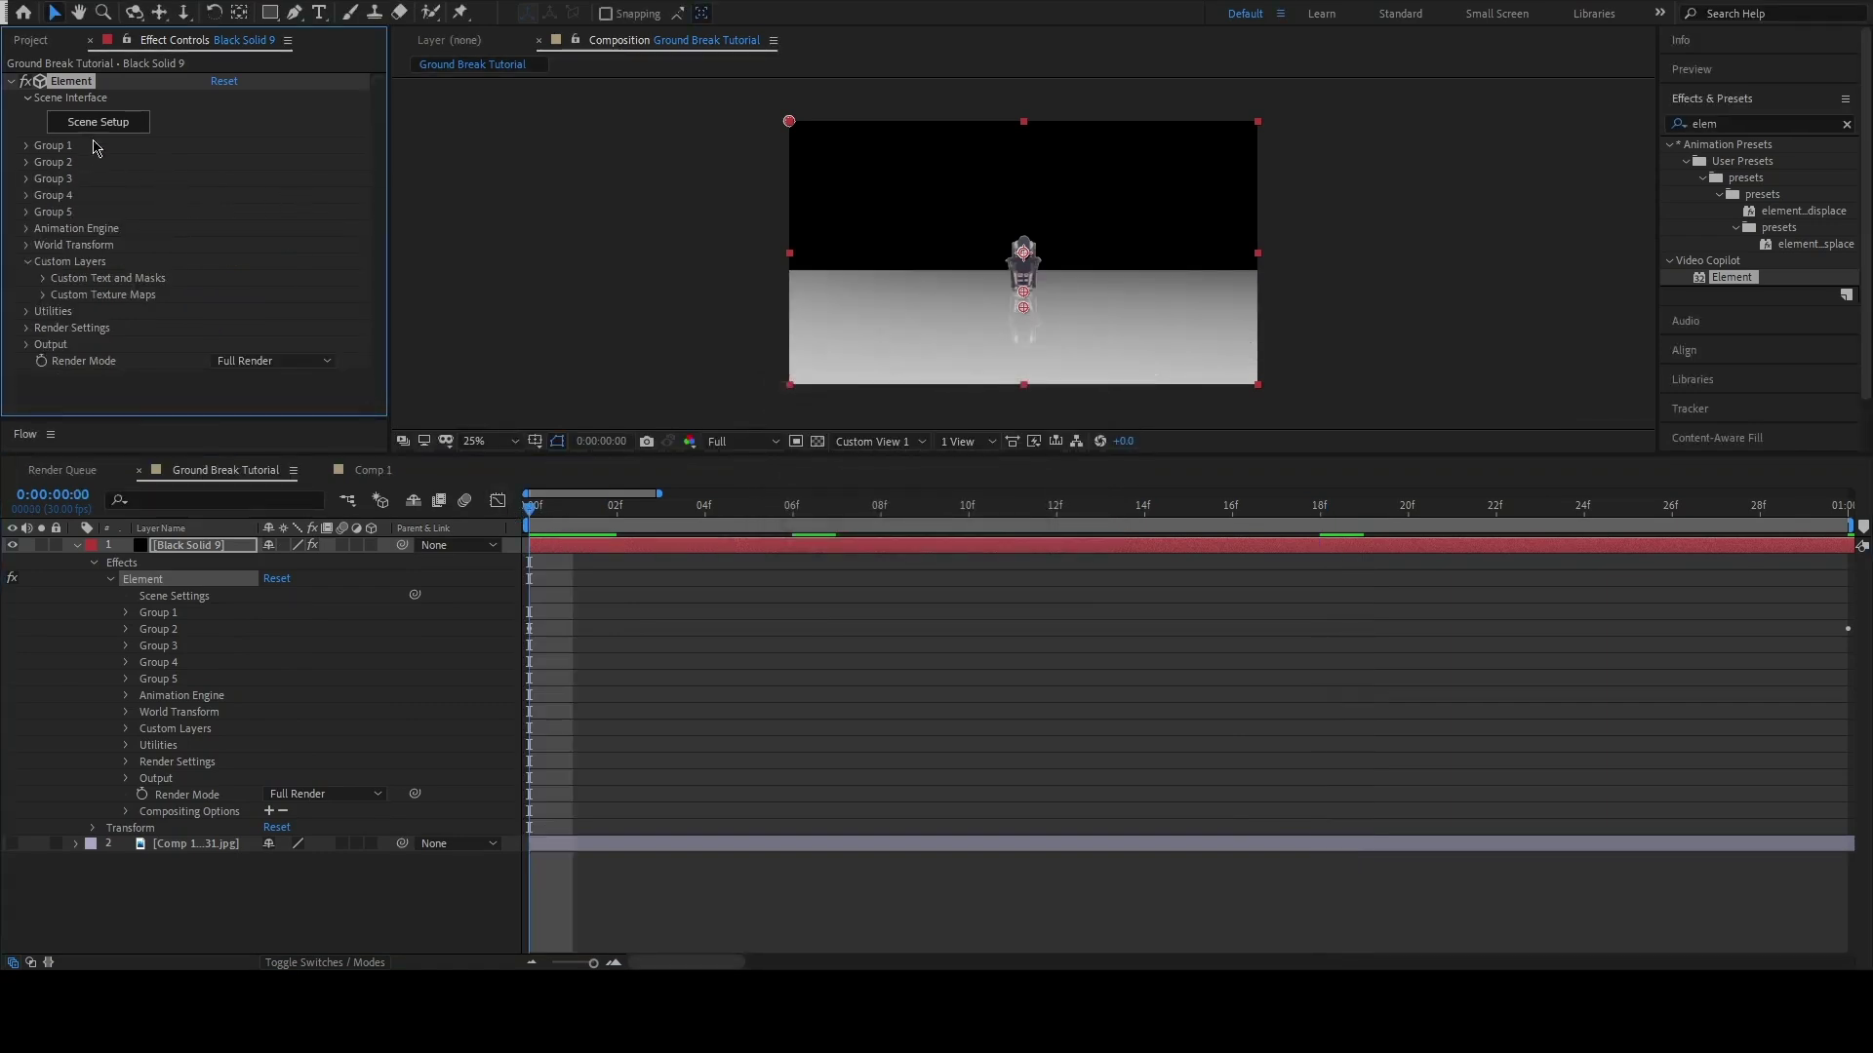
pyautogui.click(74, 126)
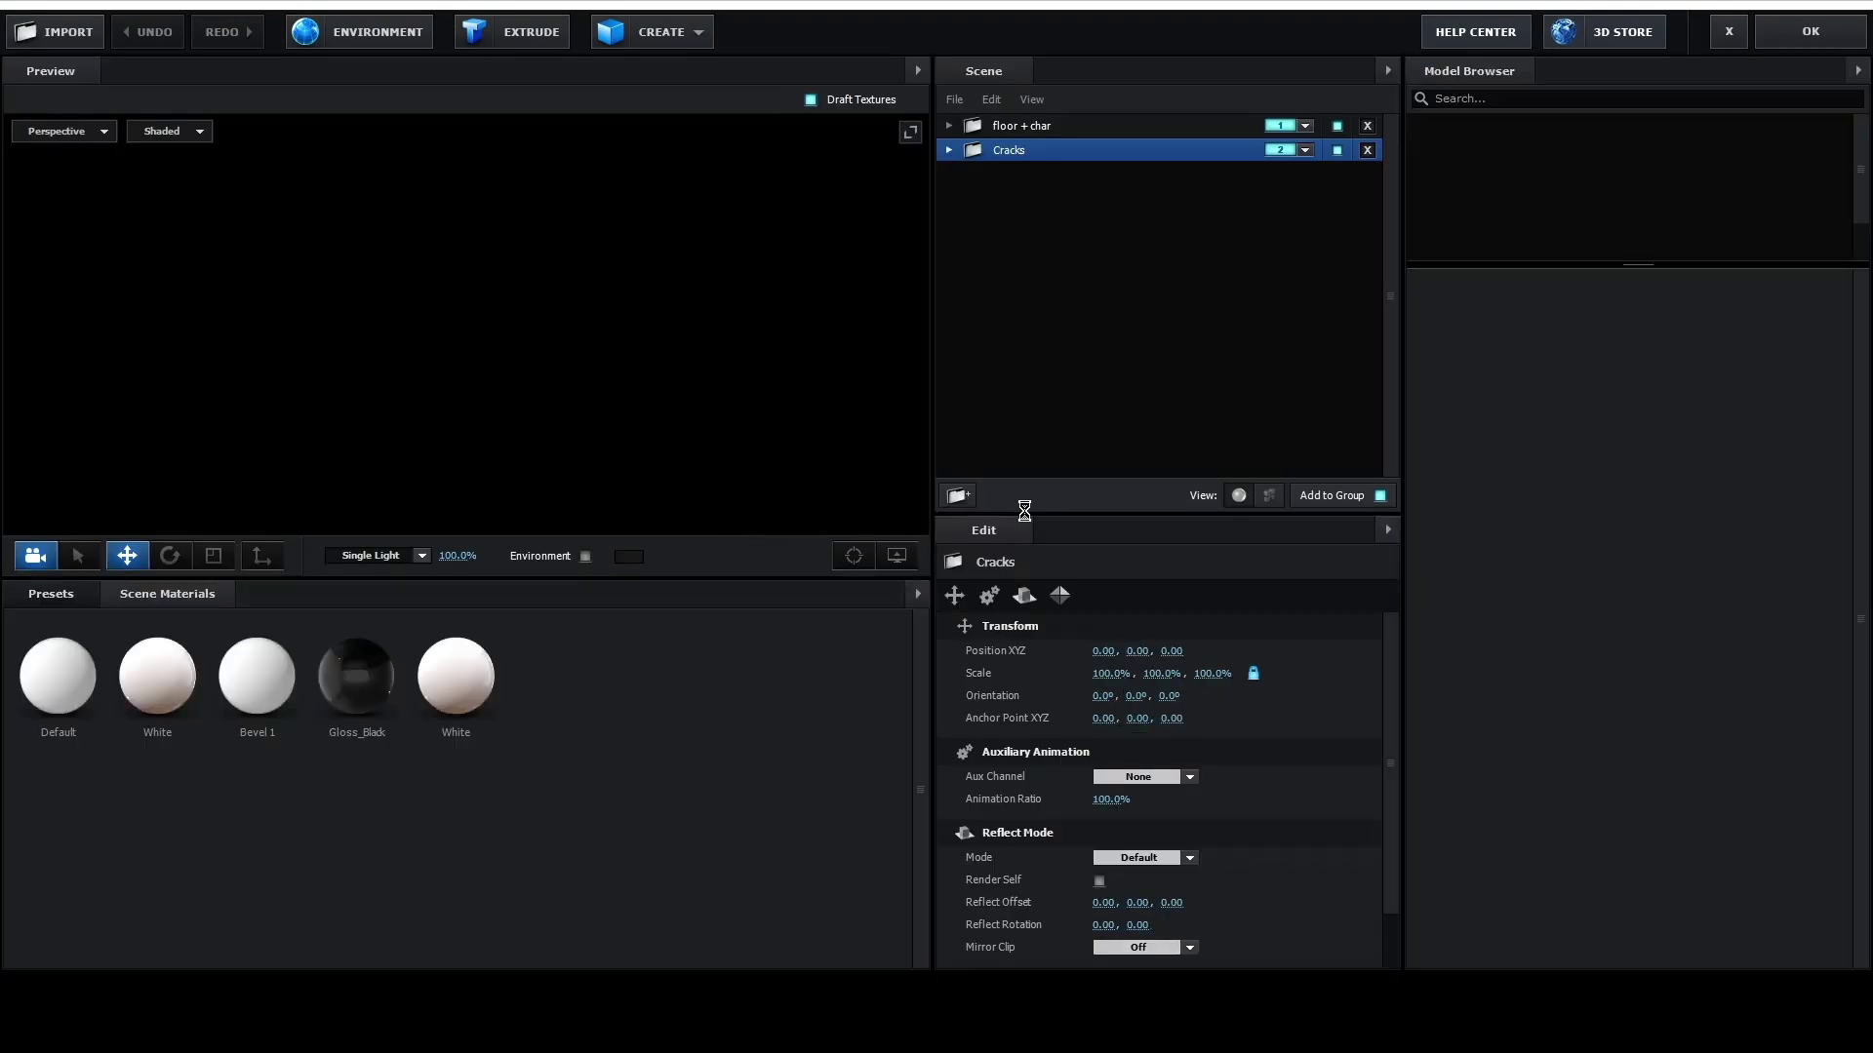
# - Create a new group folder at the scene root, rename it Pieces, and assign it to group 3
pyautogui.click(651, 497)
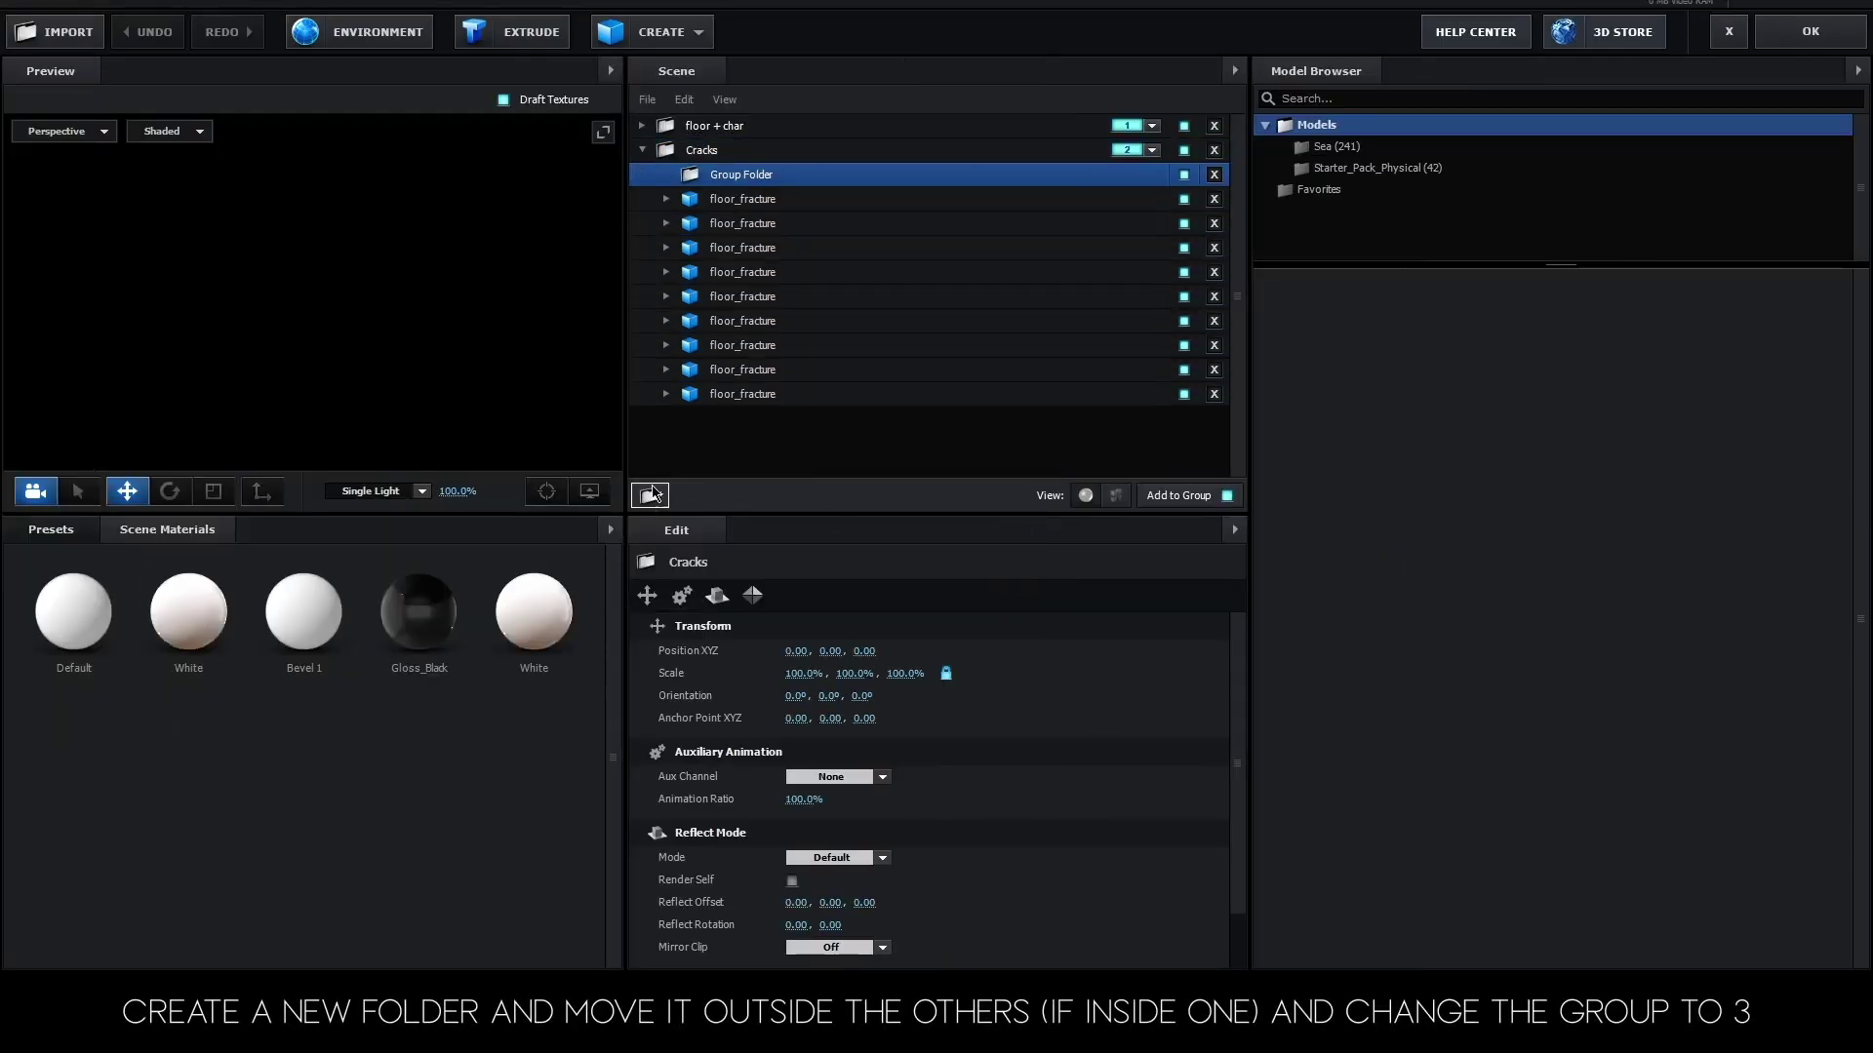
pyautogui.moveTo(743, 175); pyautogui.dragTo(748, 451)
pyautogui.click(642, 149)
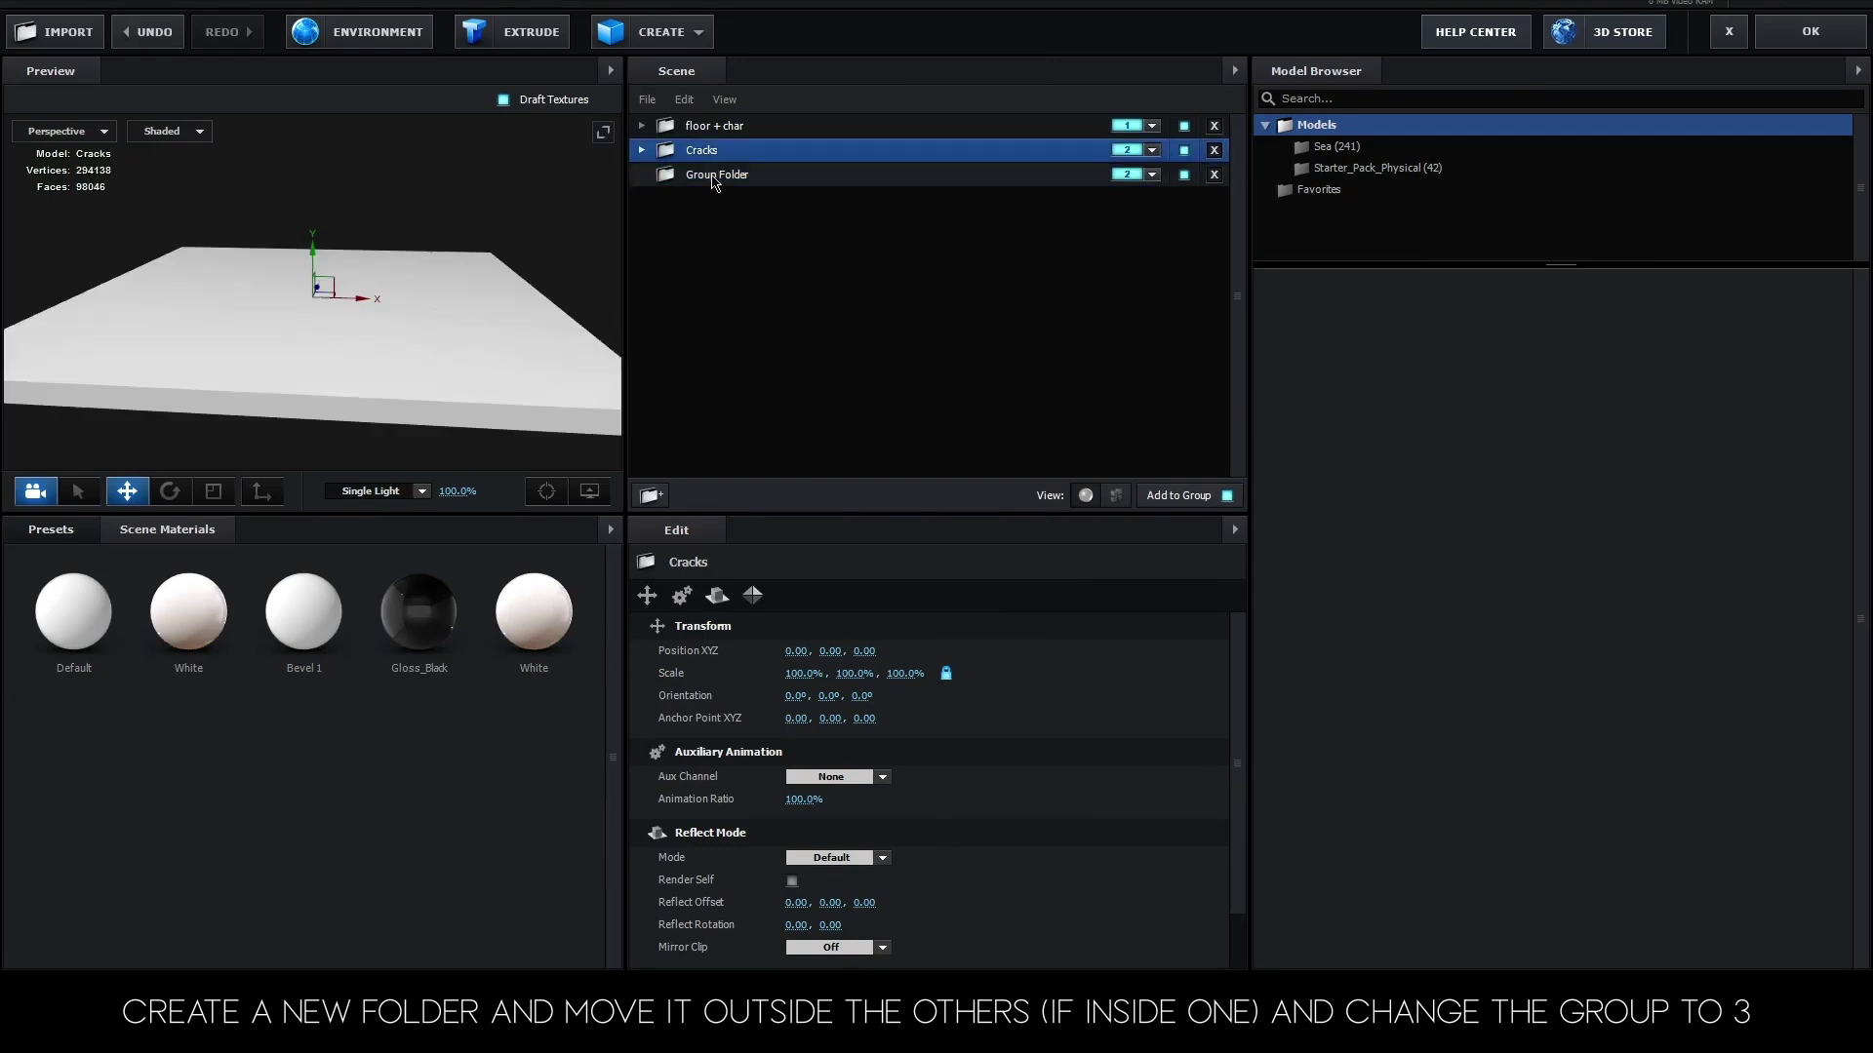
pyautogui.doubleClick(713, 177)
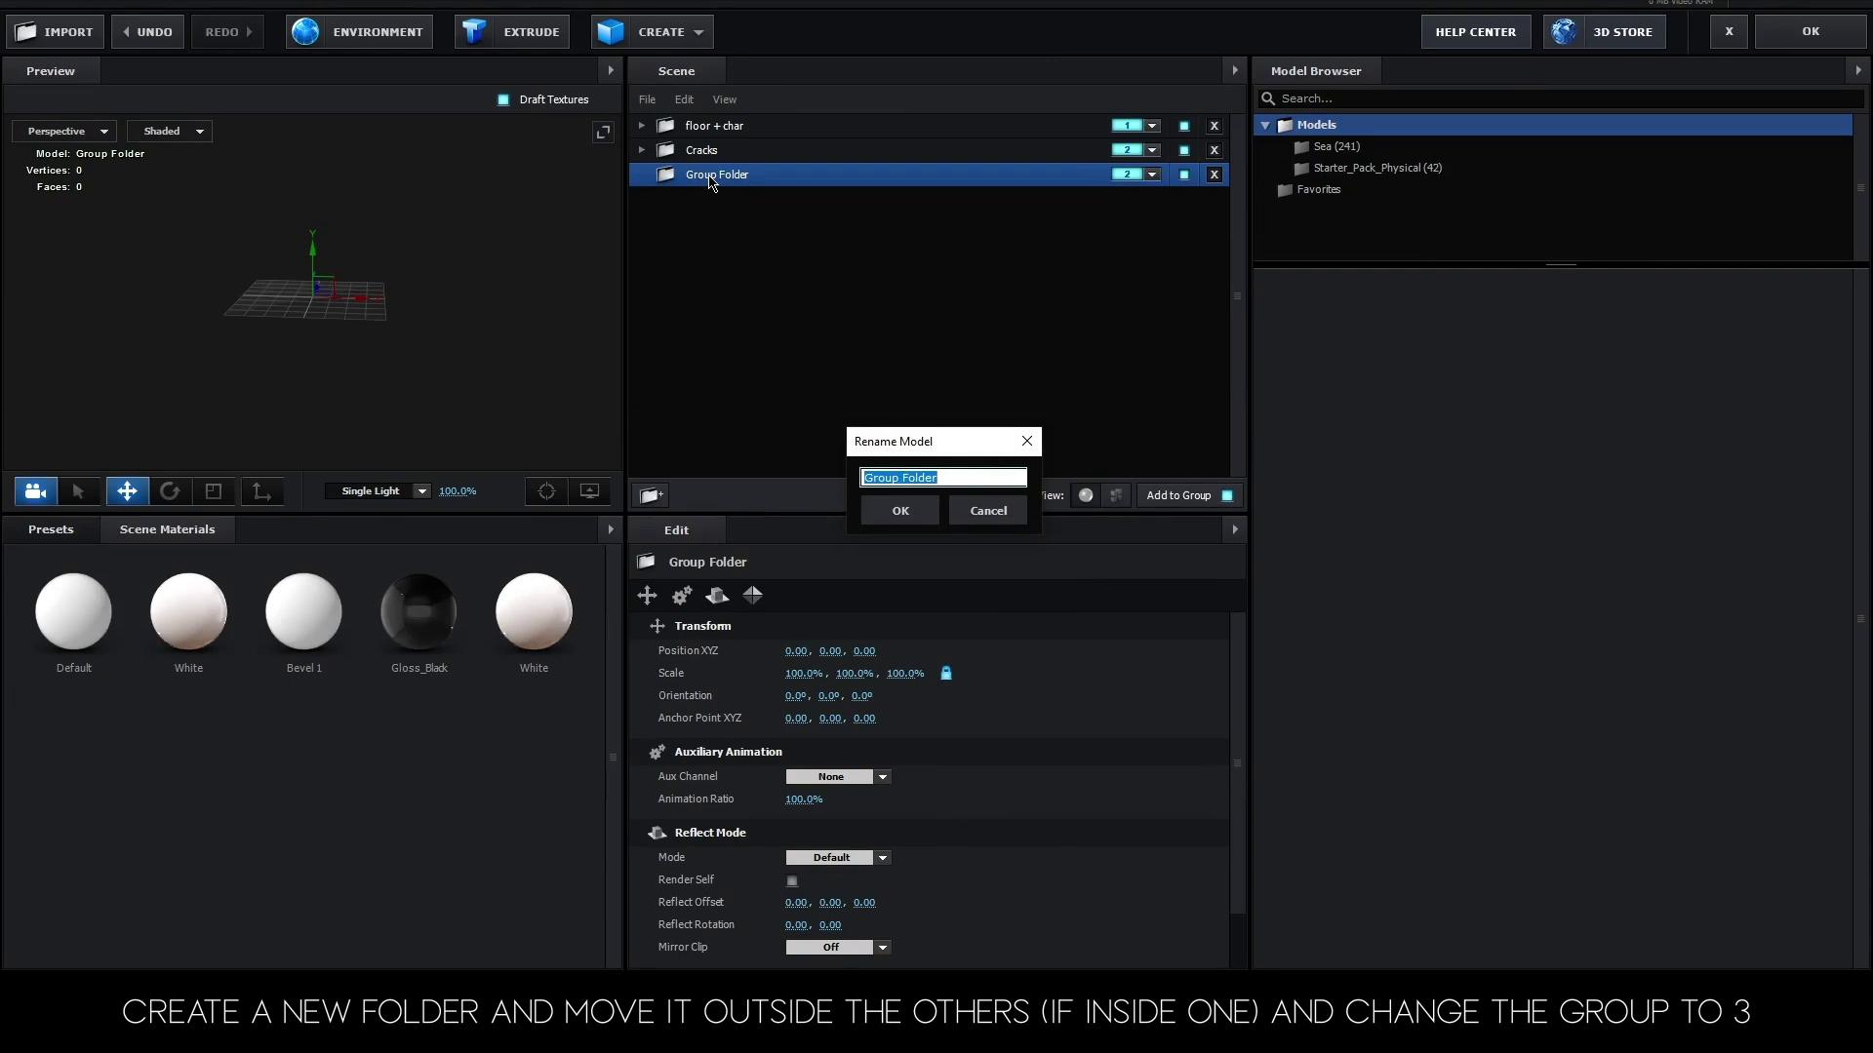
pyautogui.press('BackSpace')
pyautogui.write('Pieces')
pyautogui.press('Return')
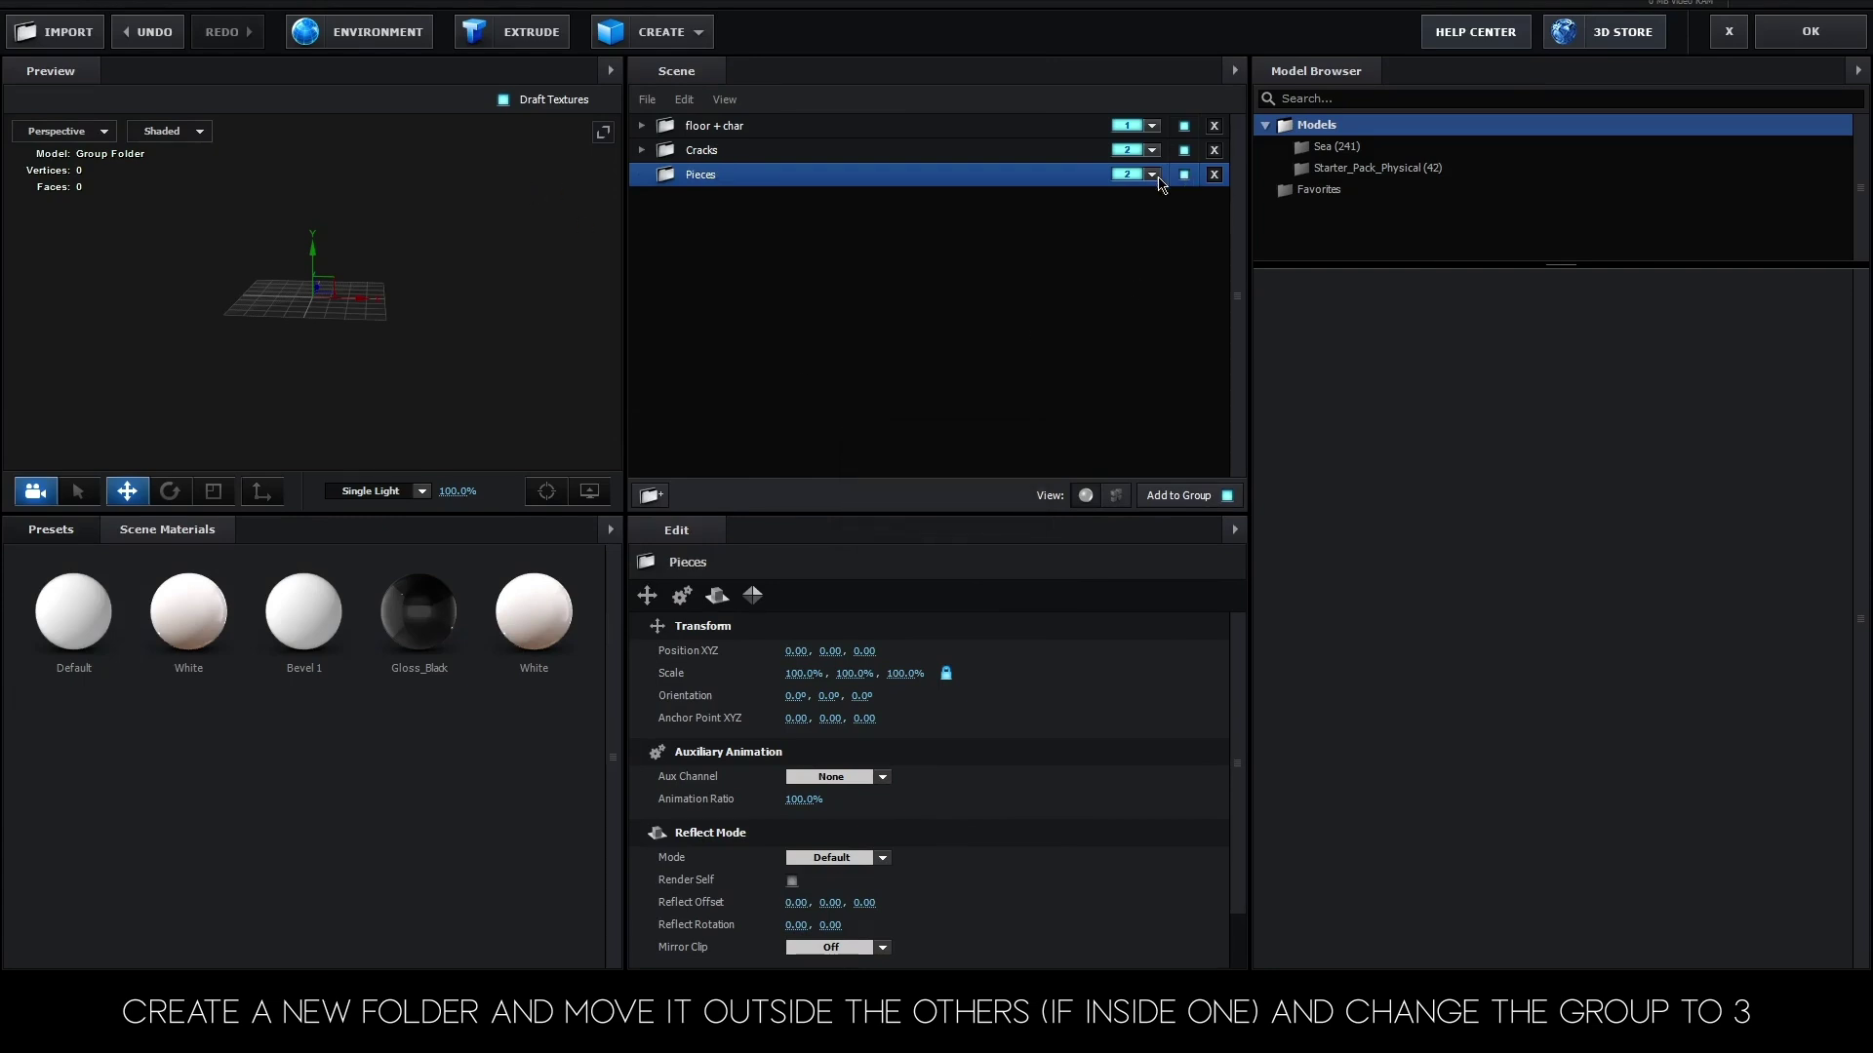
pyautogui.click(1153, 175)
pyautogui.click(1161, 206)
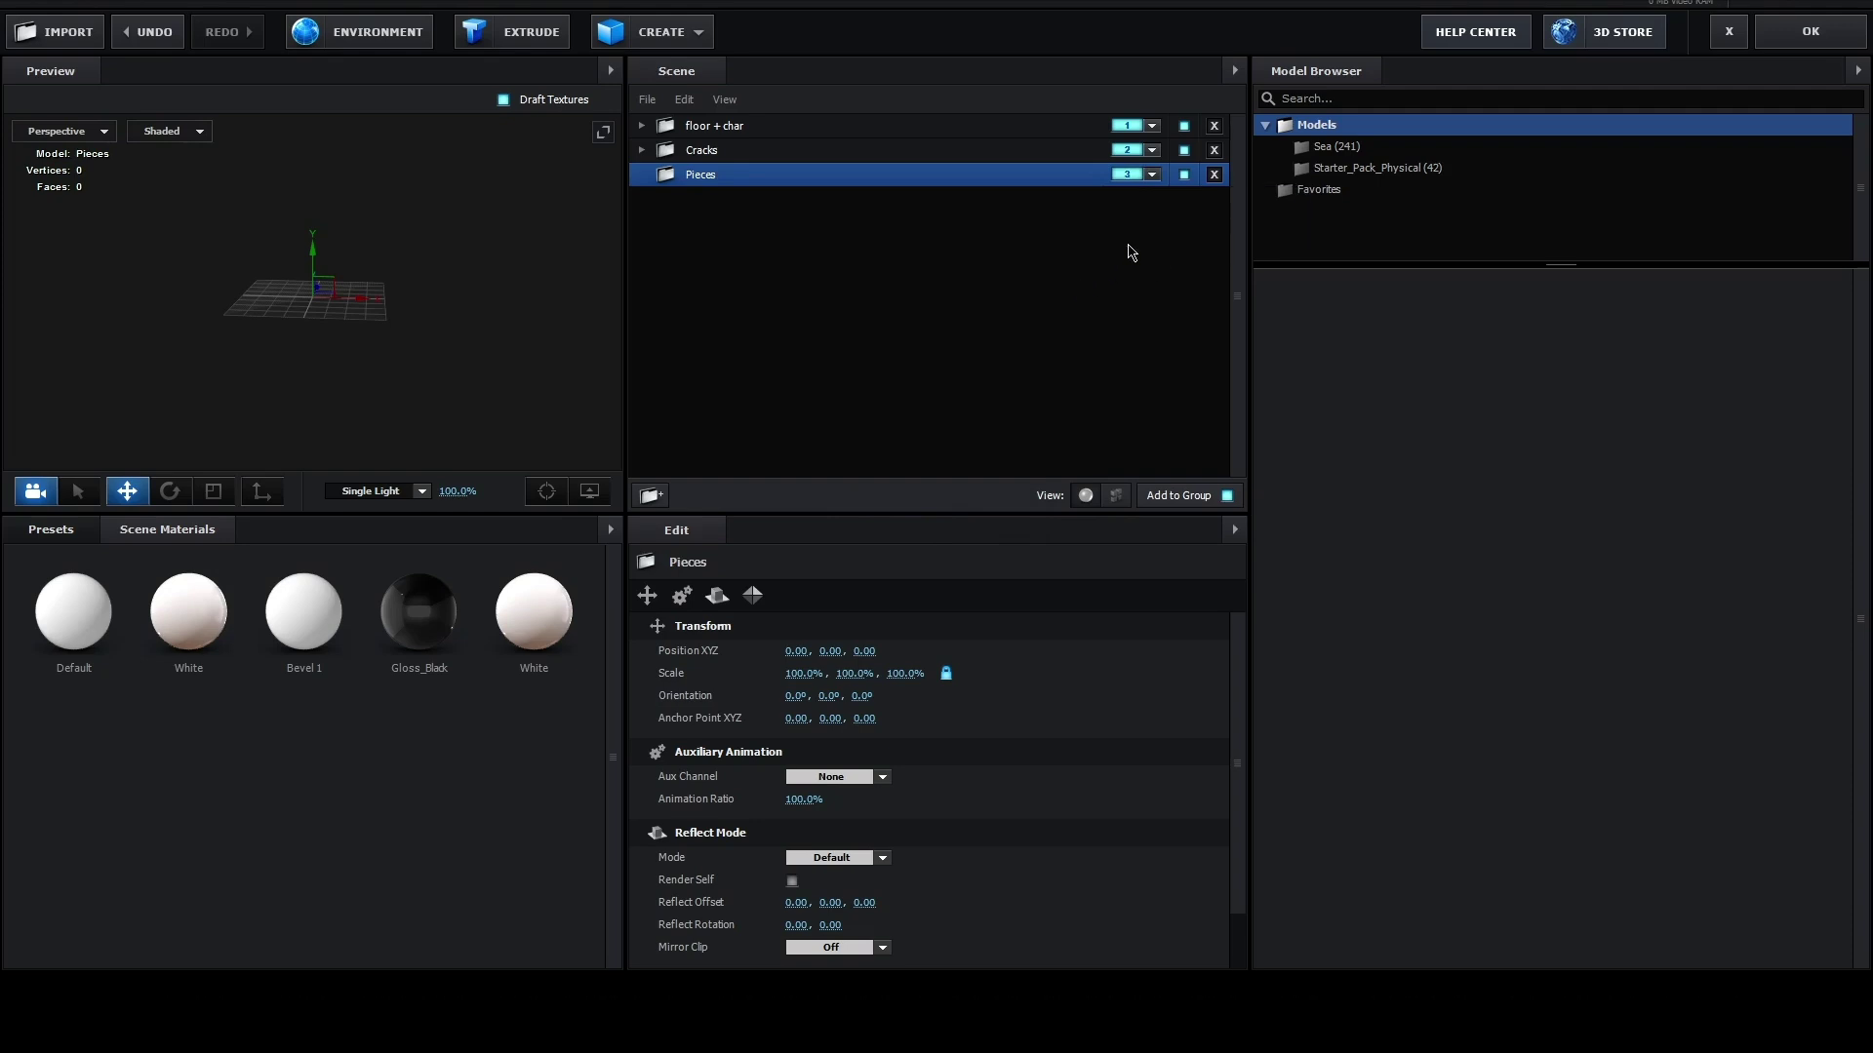
# - Add the floor_fracture model from Starter_Pack_Physical into Pieces and unlock its scale axes
pyautogui.click(1379, 170)
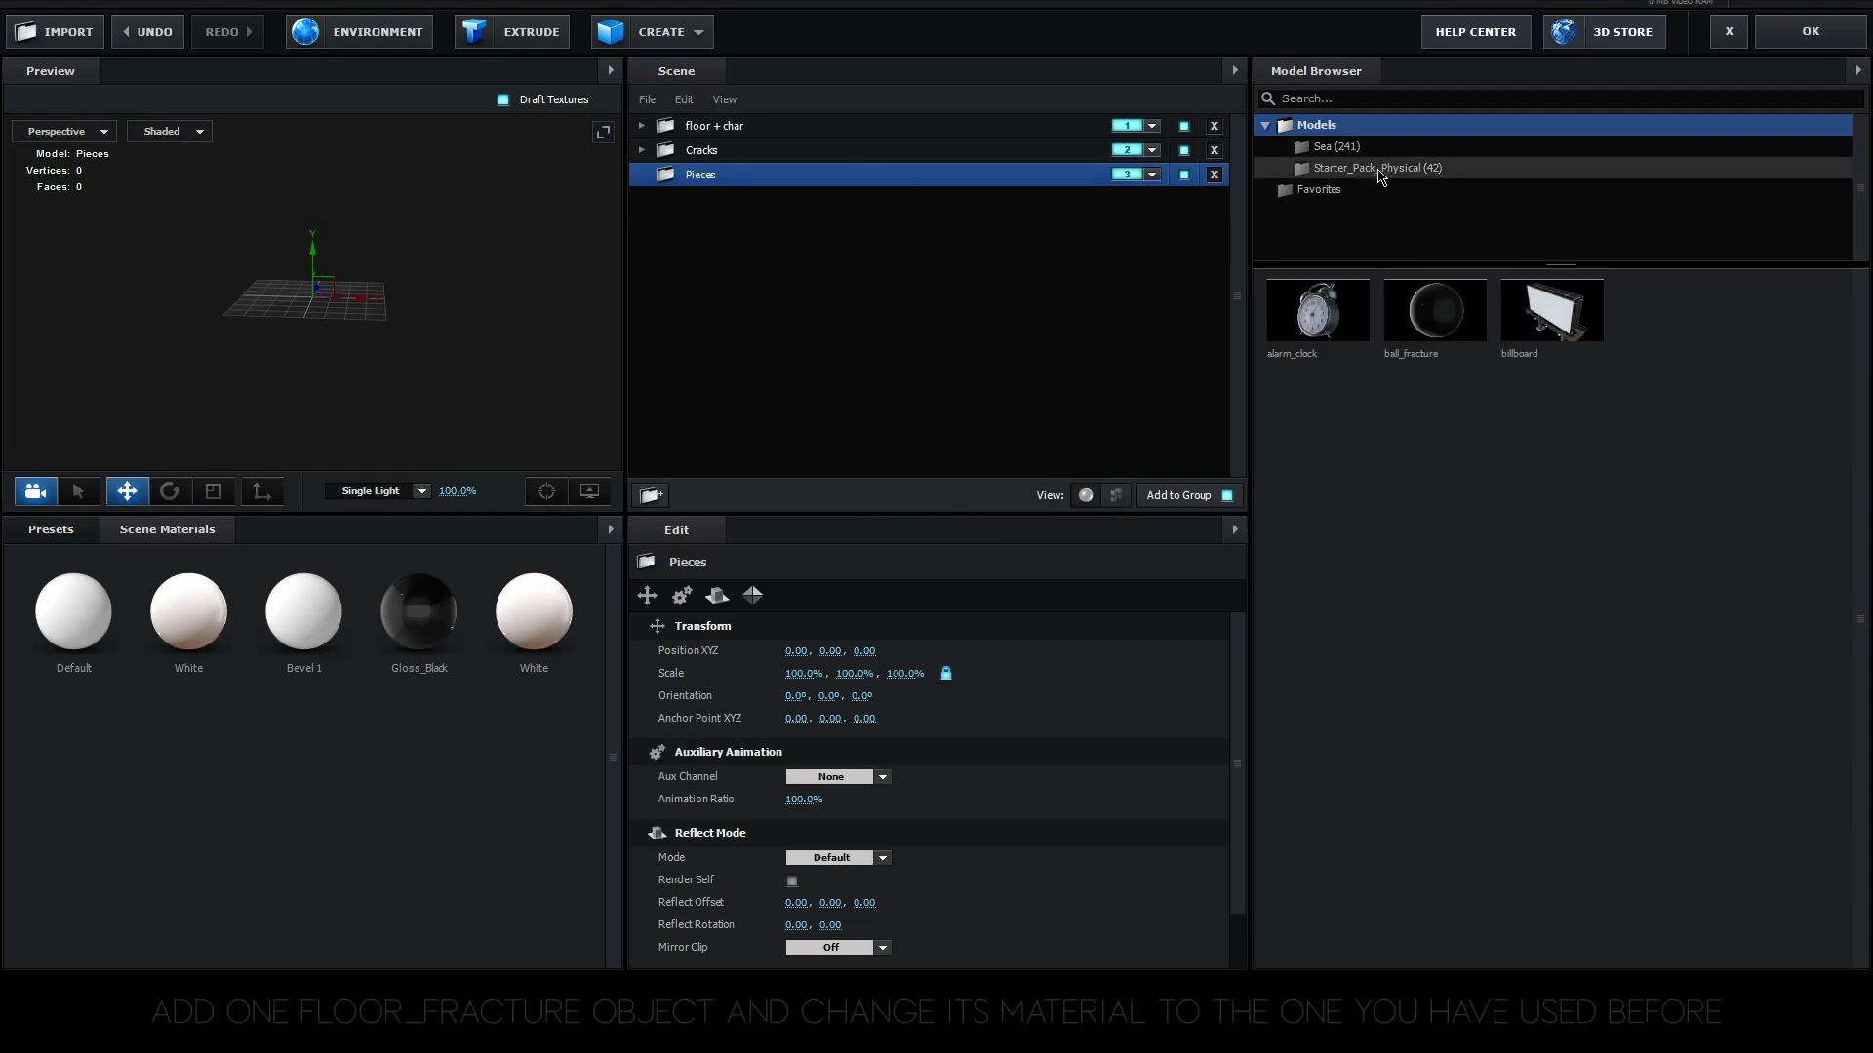
pyautogui.click(1784, 430)
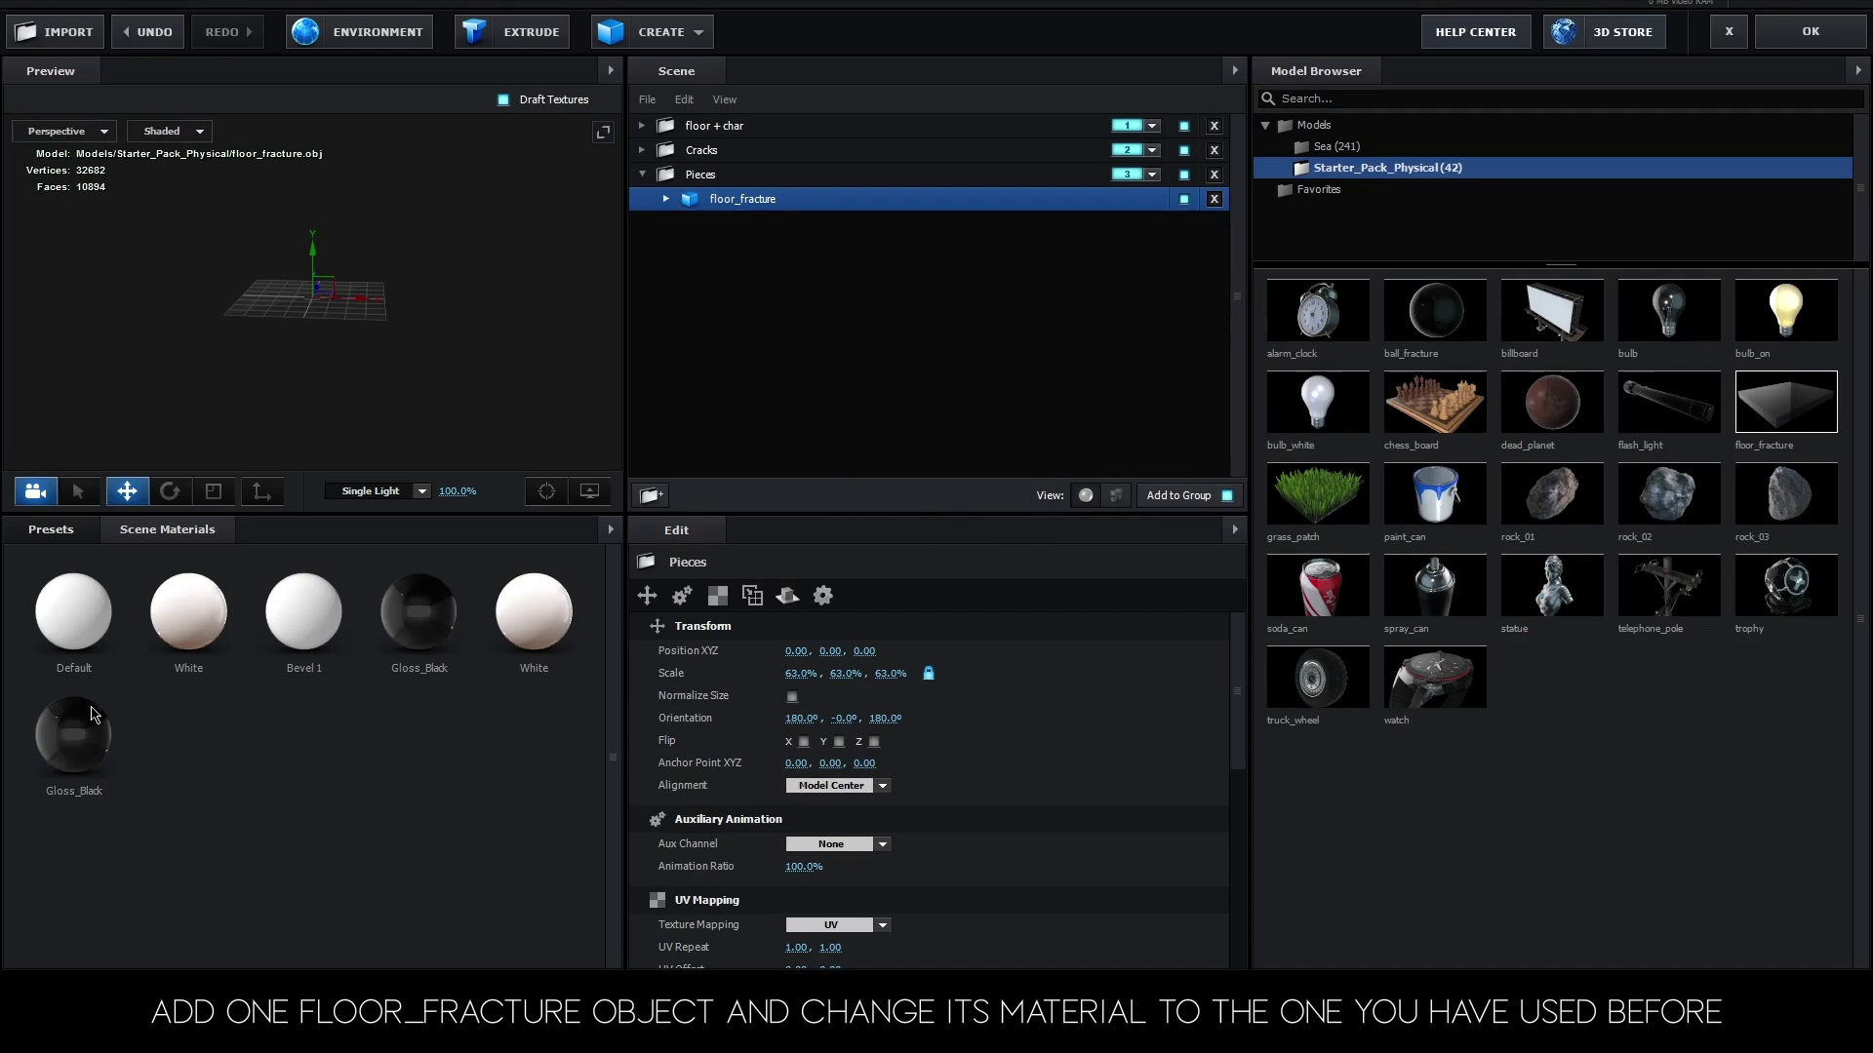
pyautogui.click(189, 615)
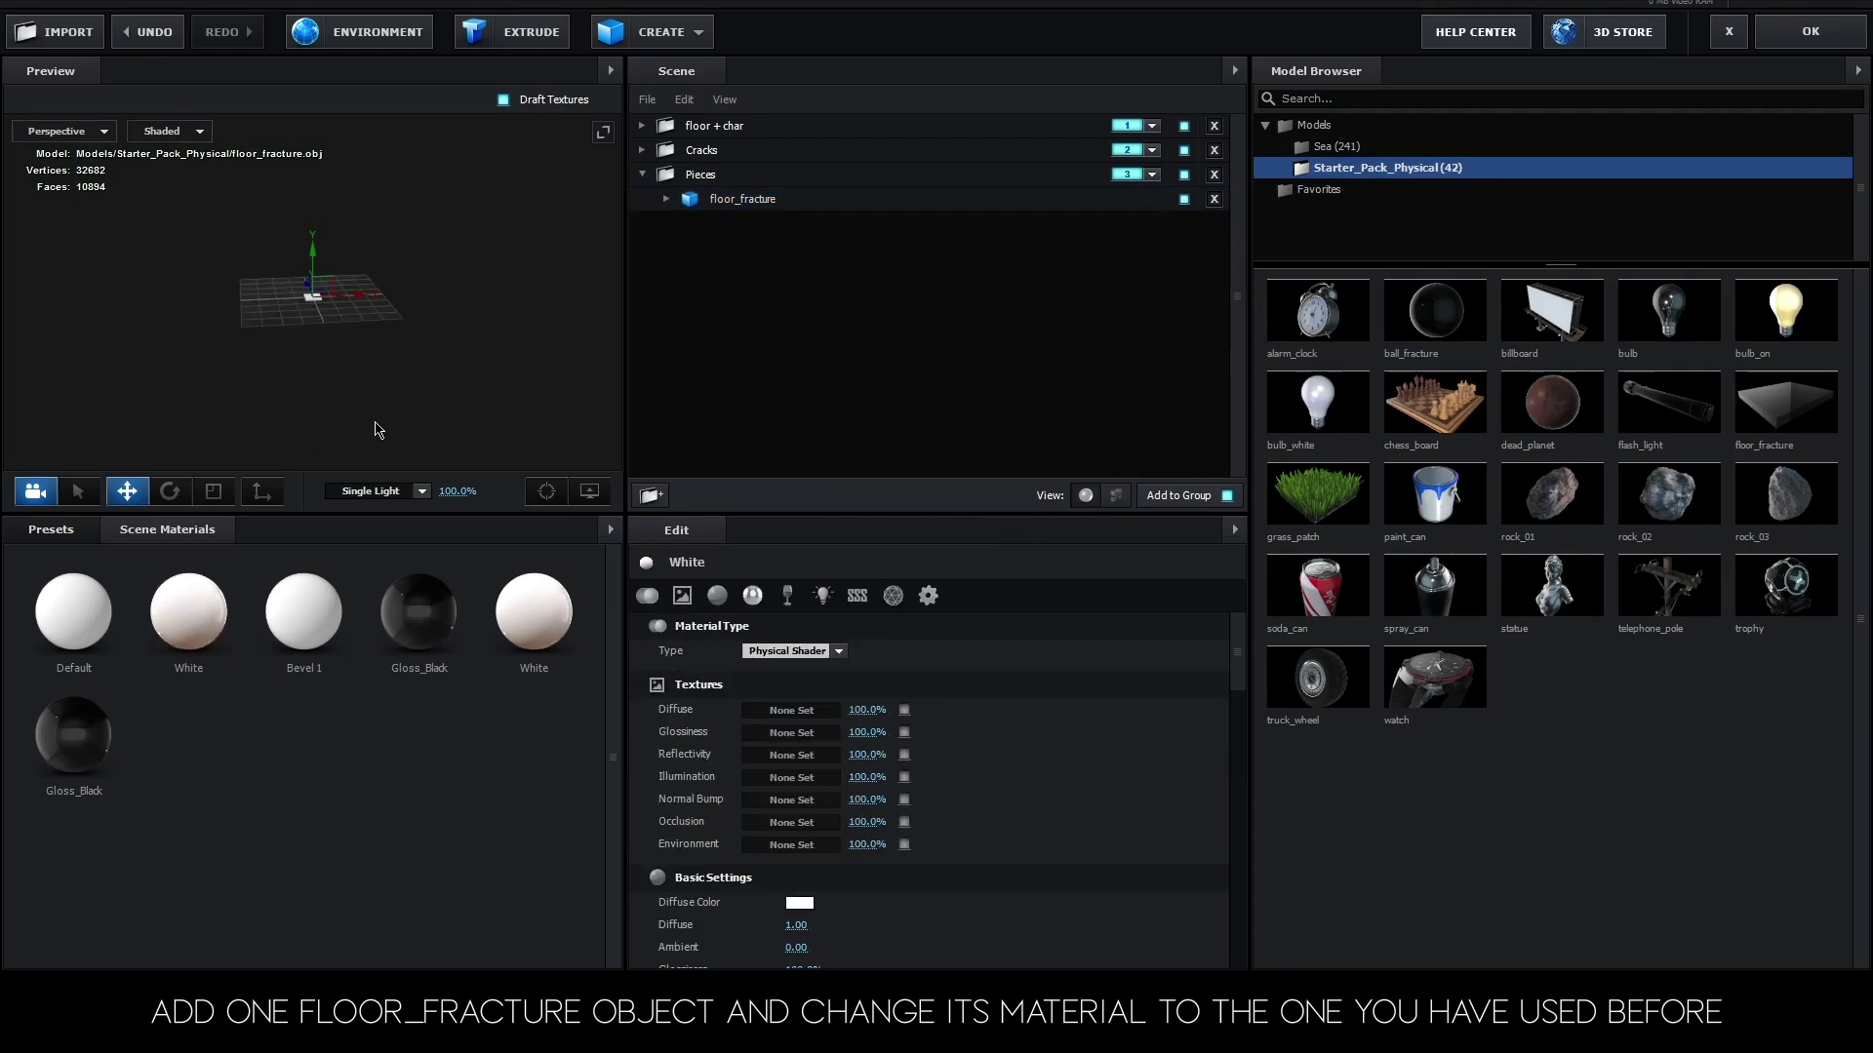
pyautogui.scroll(5, 381, 420)
pyautogui.scroll(3, 414, 395)
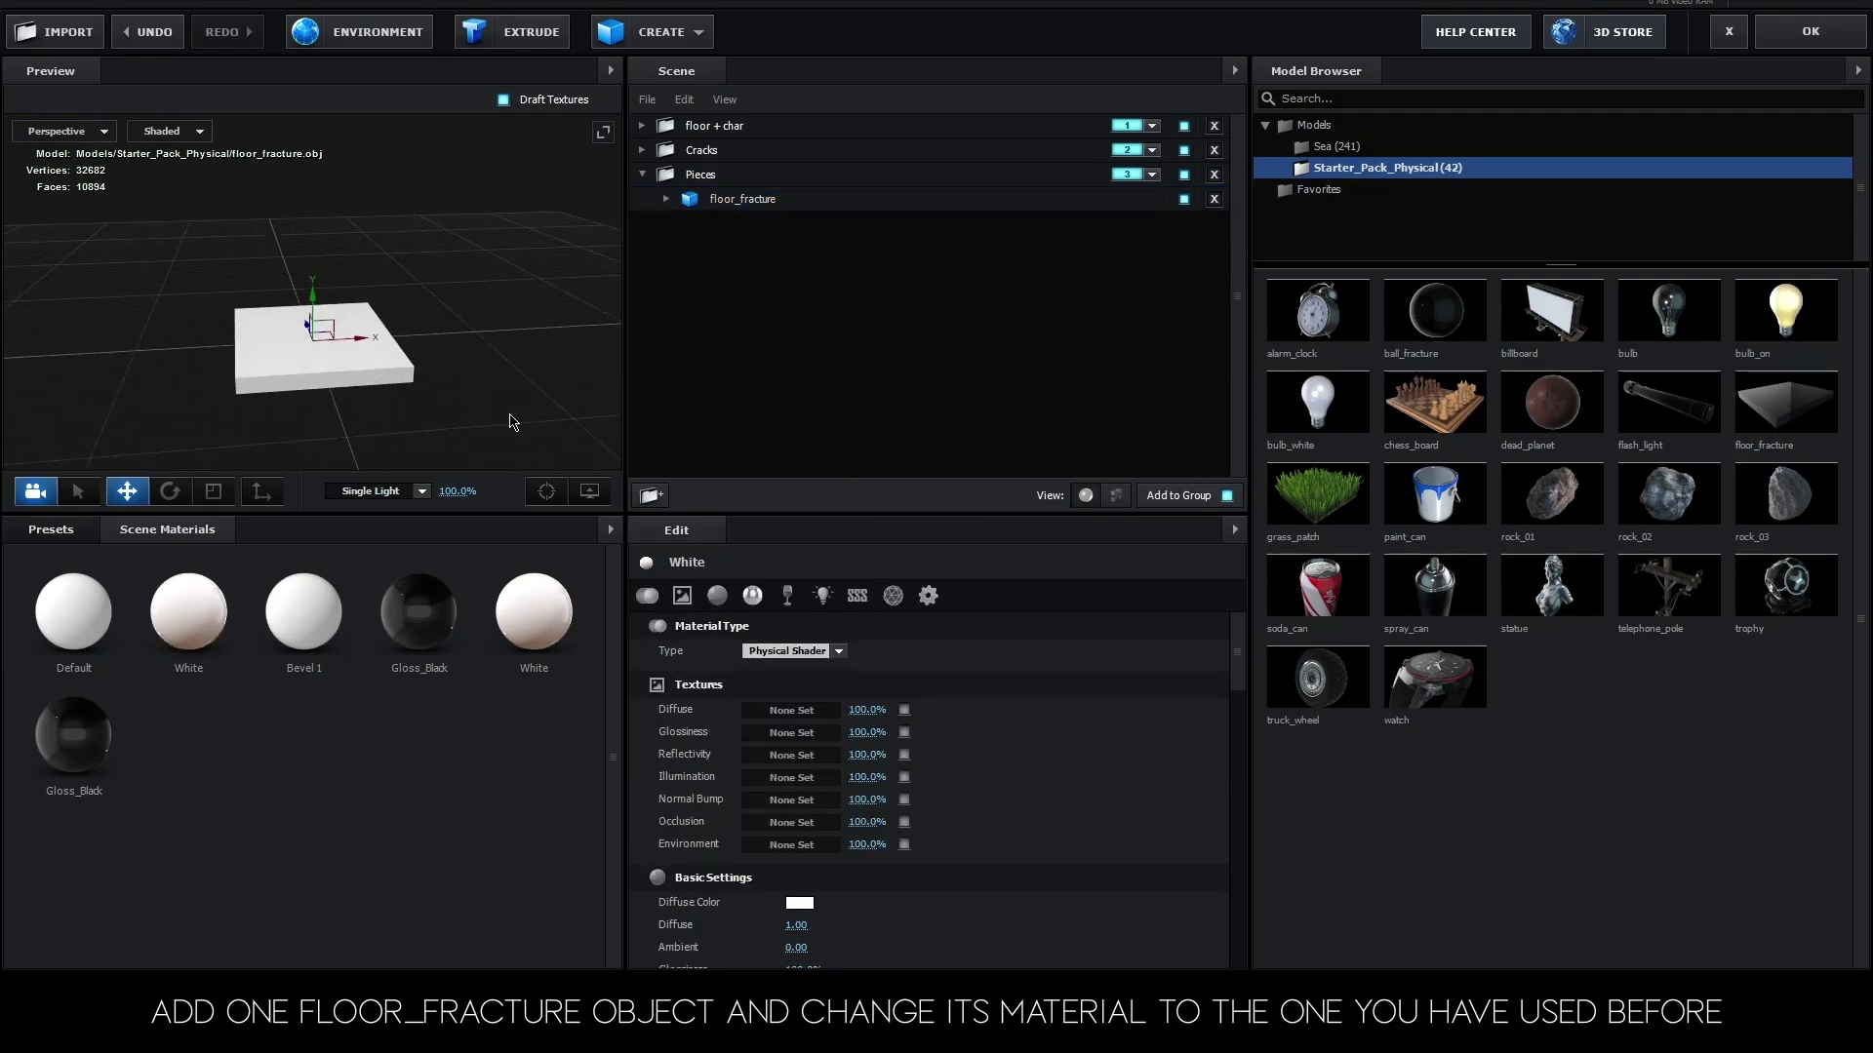
pyautogui.scroll(2, 507, 421)
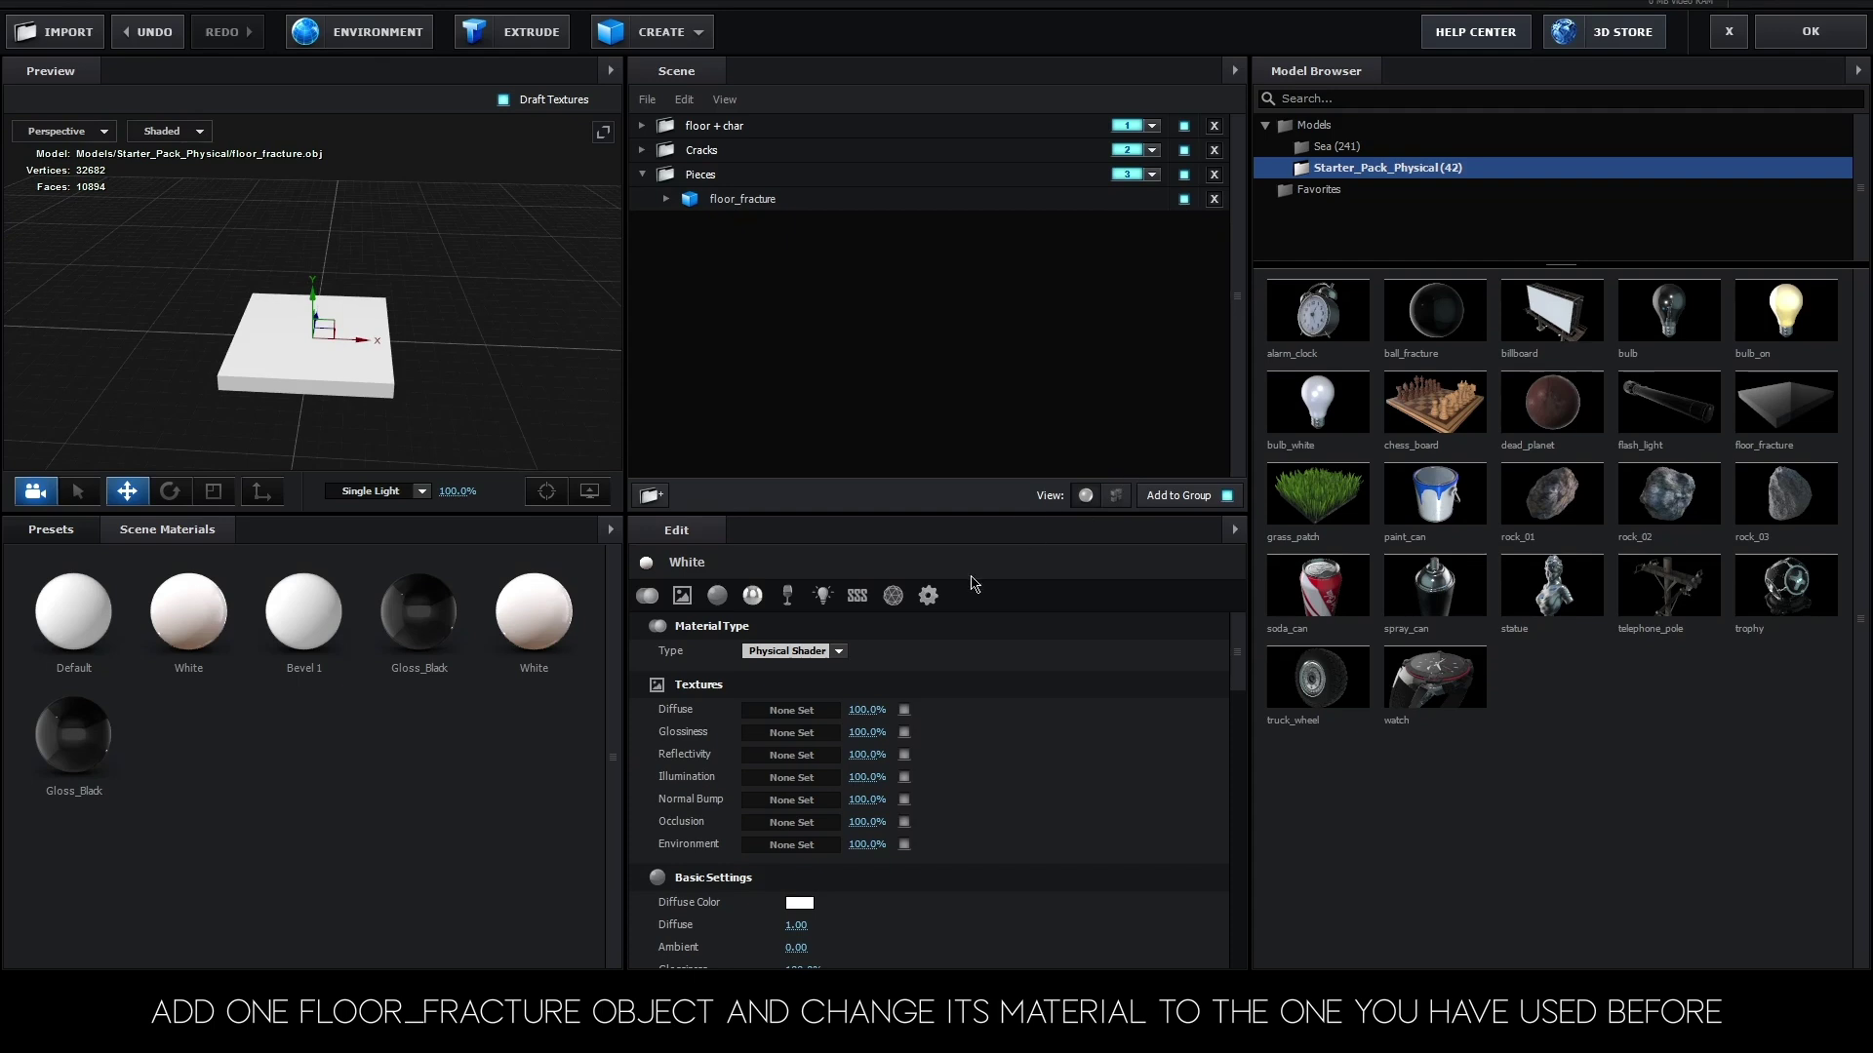
pyautogui.click(729, 199)
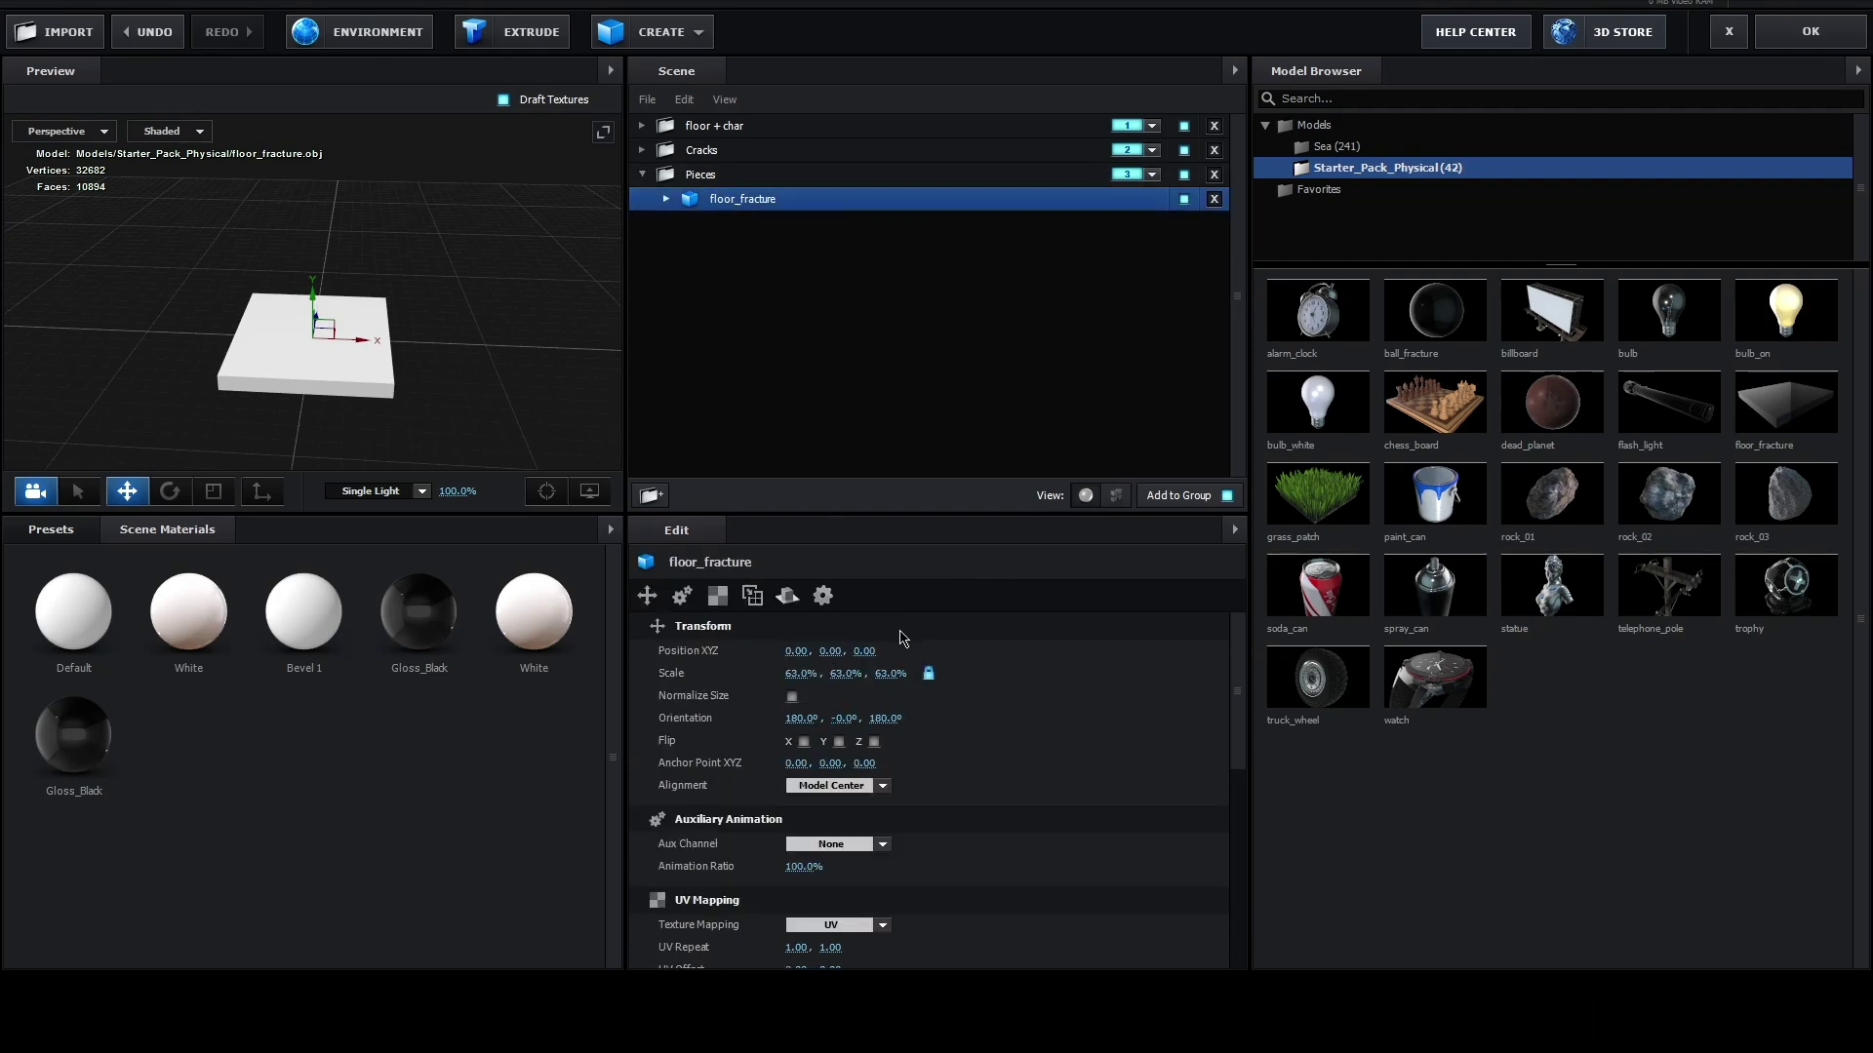
pyautogui.click(928, 675)
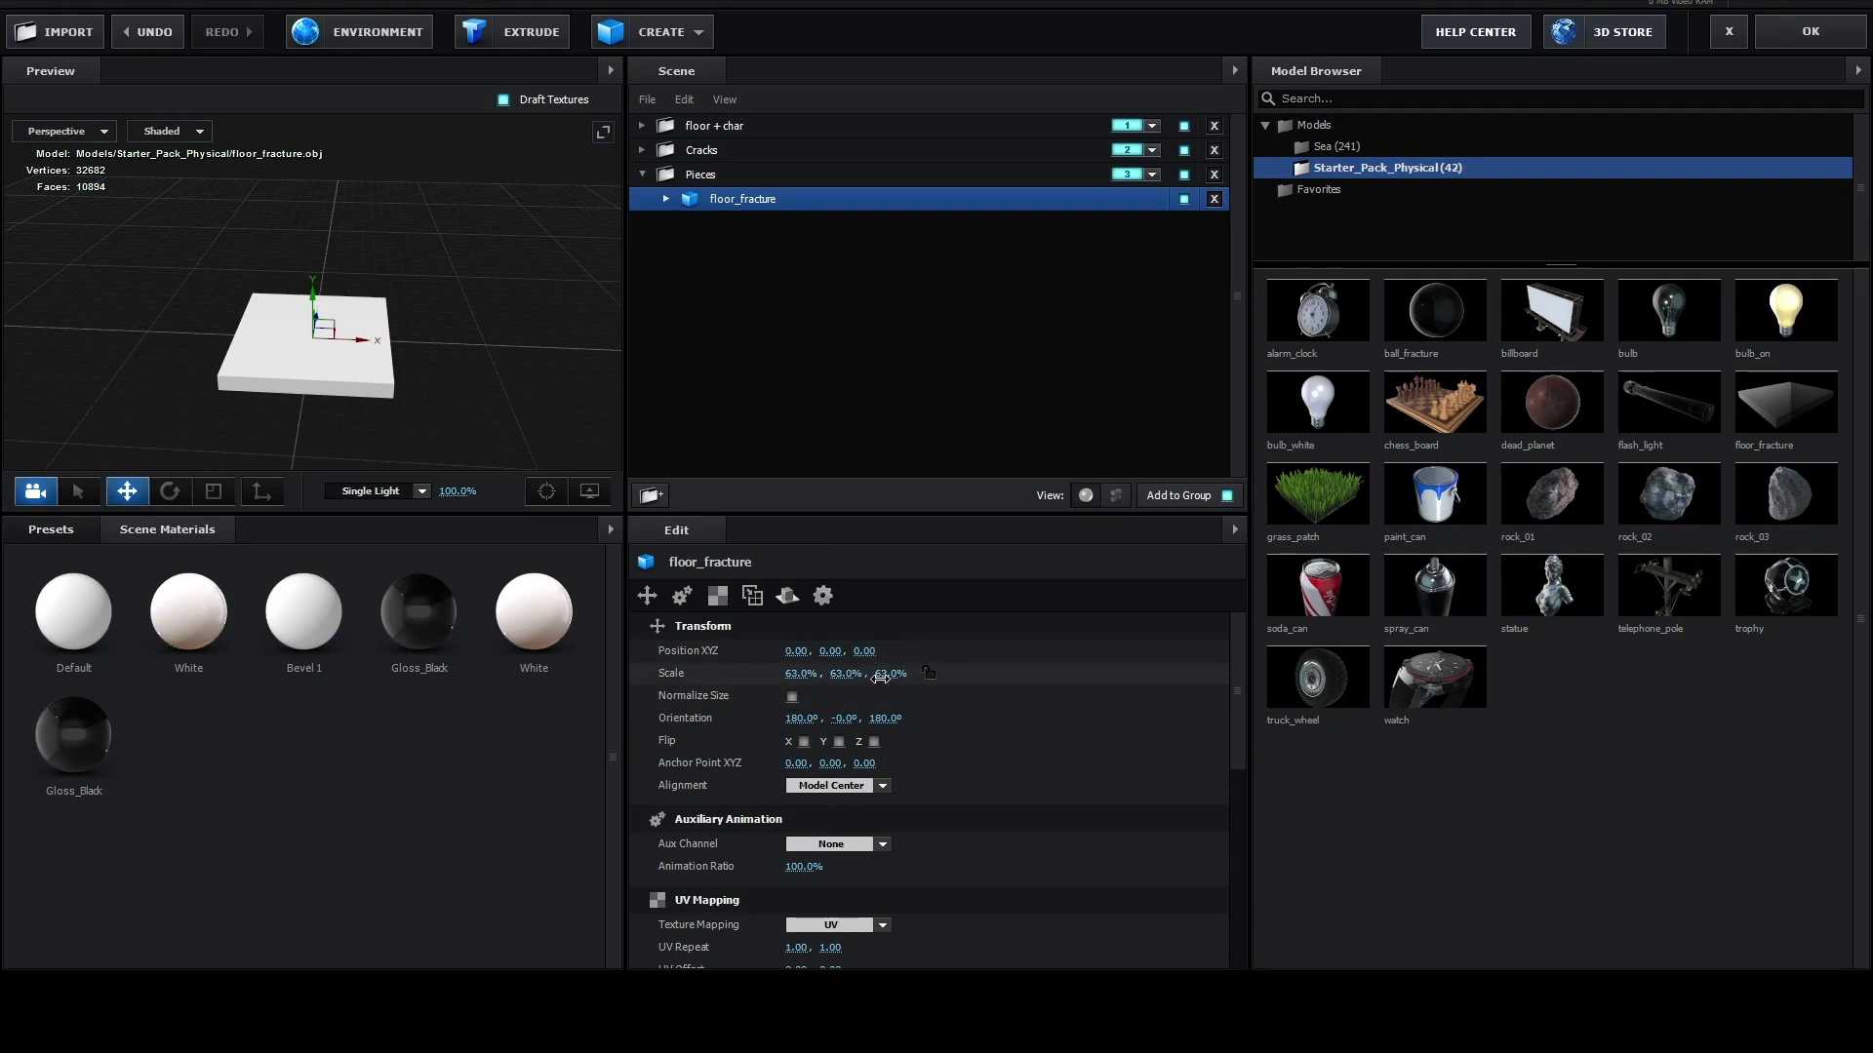
# - Scale floor_fracture to 201% X, 100% Y, 191.5% Z, undoing an accidental position nudge
pyautogui.moveTo(880, 676); pyautogui.dragTo(1132, 682)
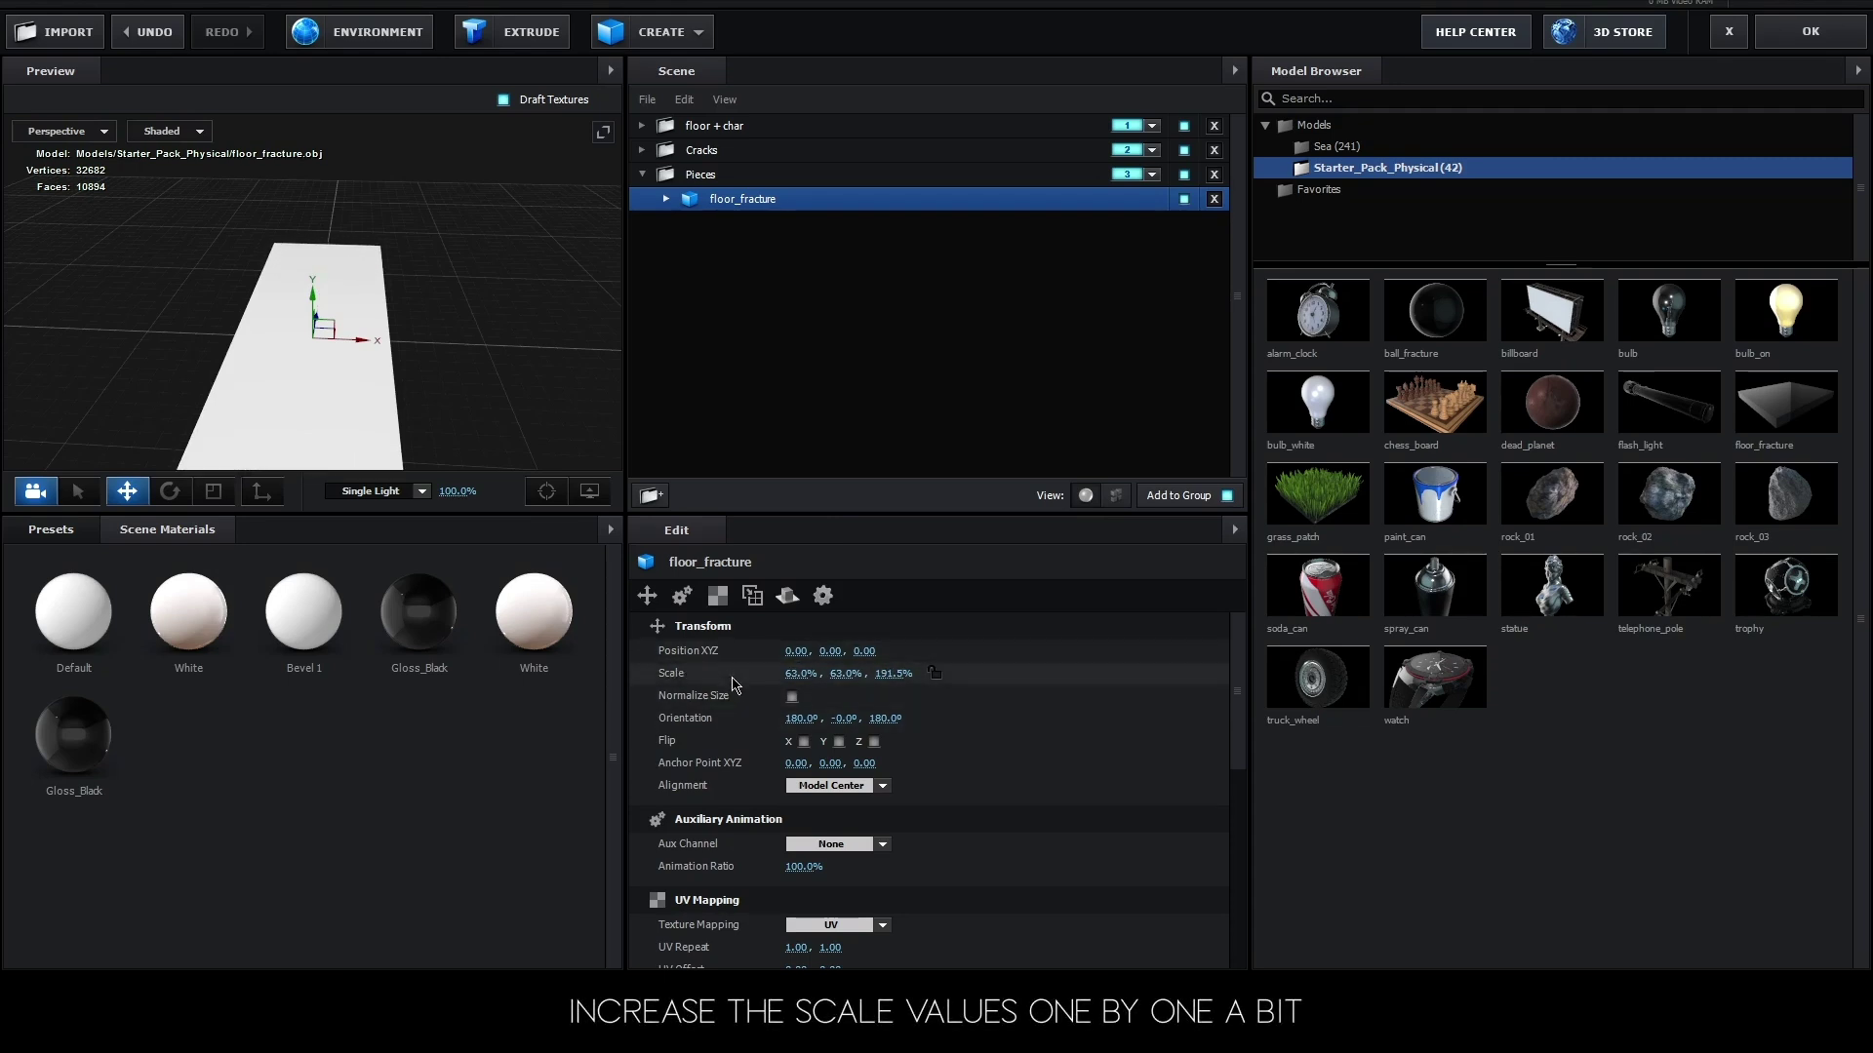
pyautogui.moveTo(799, 674)
pyautogui.mouseDown()
pyautogui.moveTo(1114, 691)
pyautogui.moveTo(1082, 695)
pyautogui.mouseUp()
pyautogui.moveTo(850, 674); pyautogui.dragTo(927, 679)
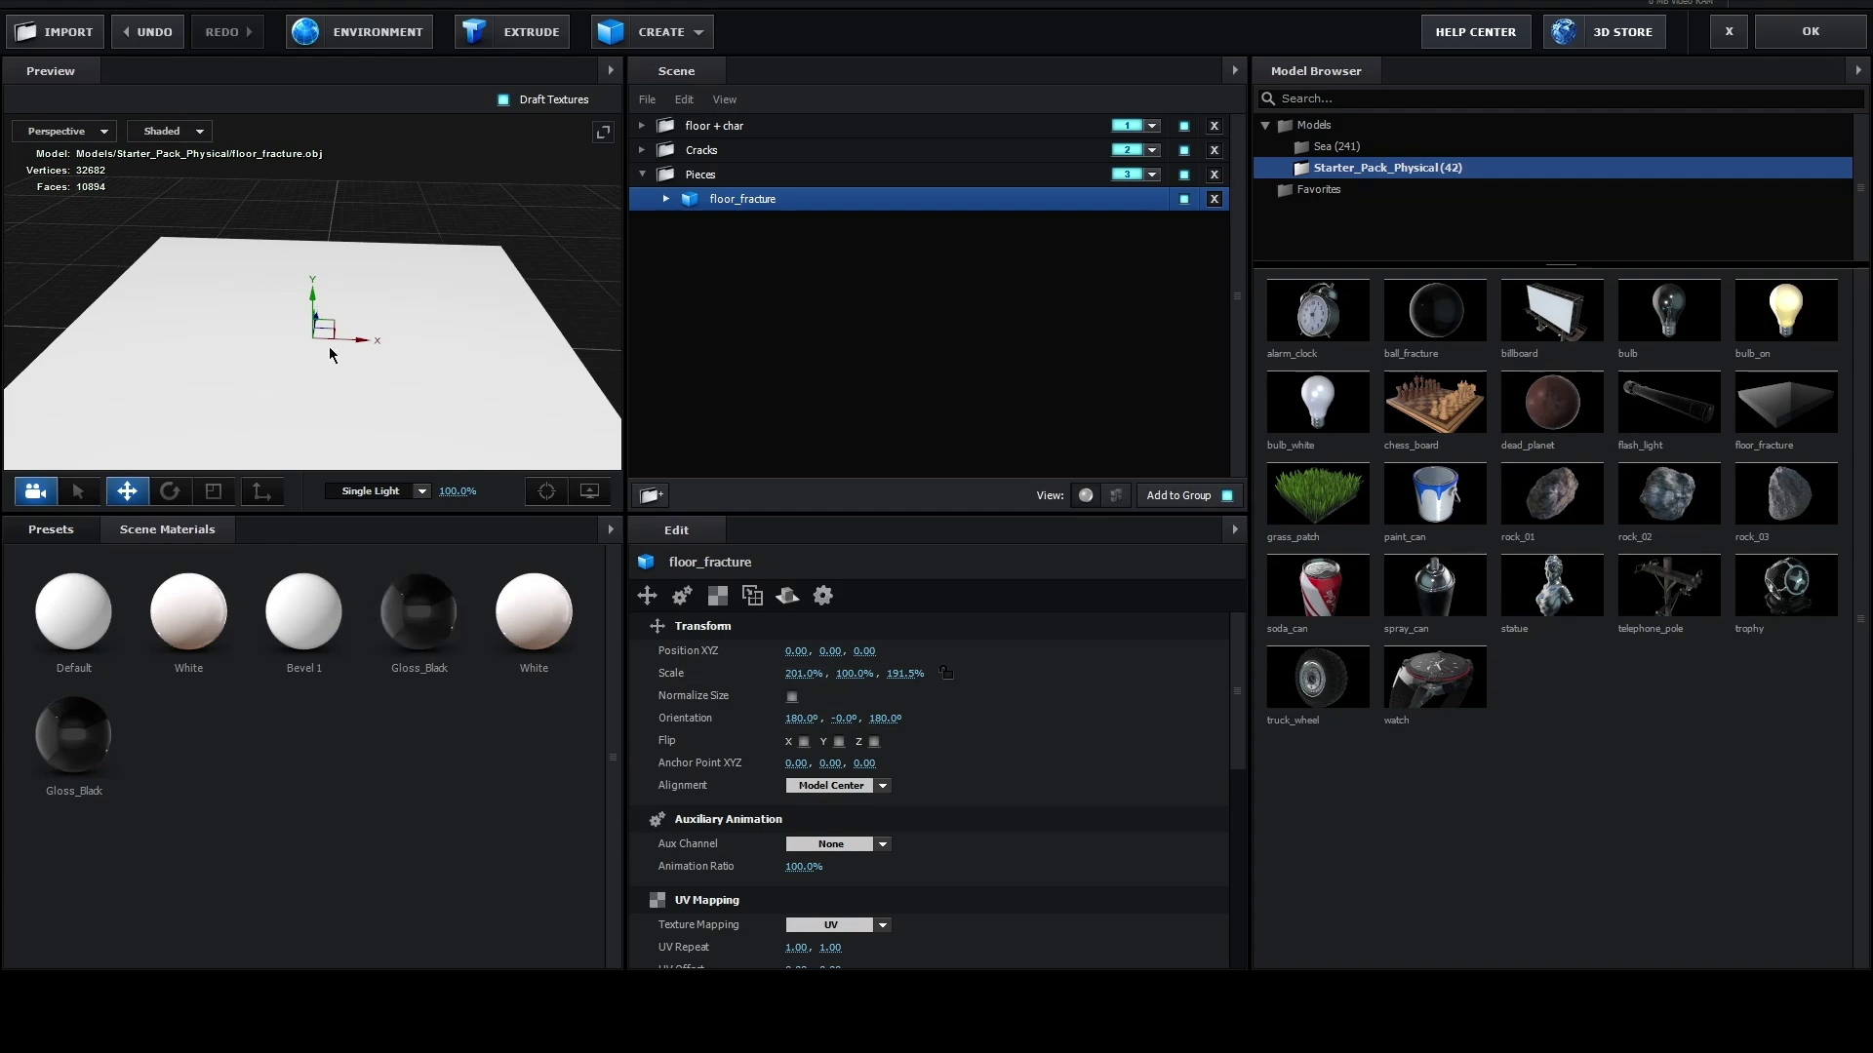
pyautogui.moveTo(830, 656); pyautogui.dragTo(831, 659)
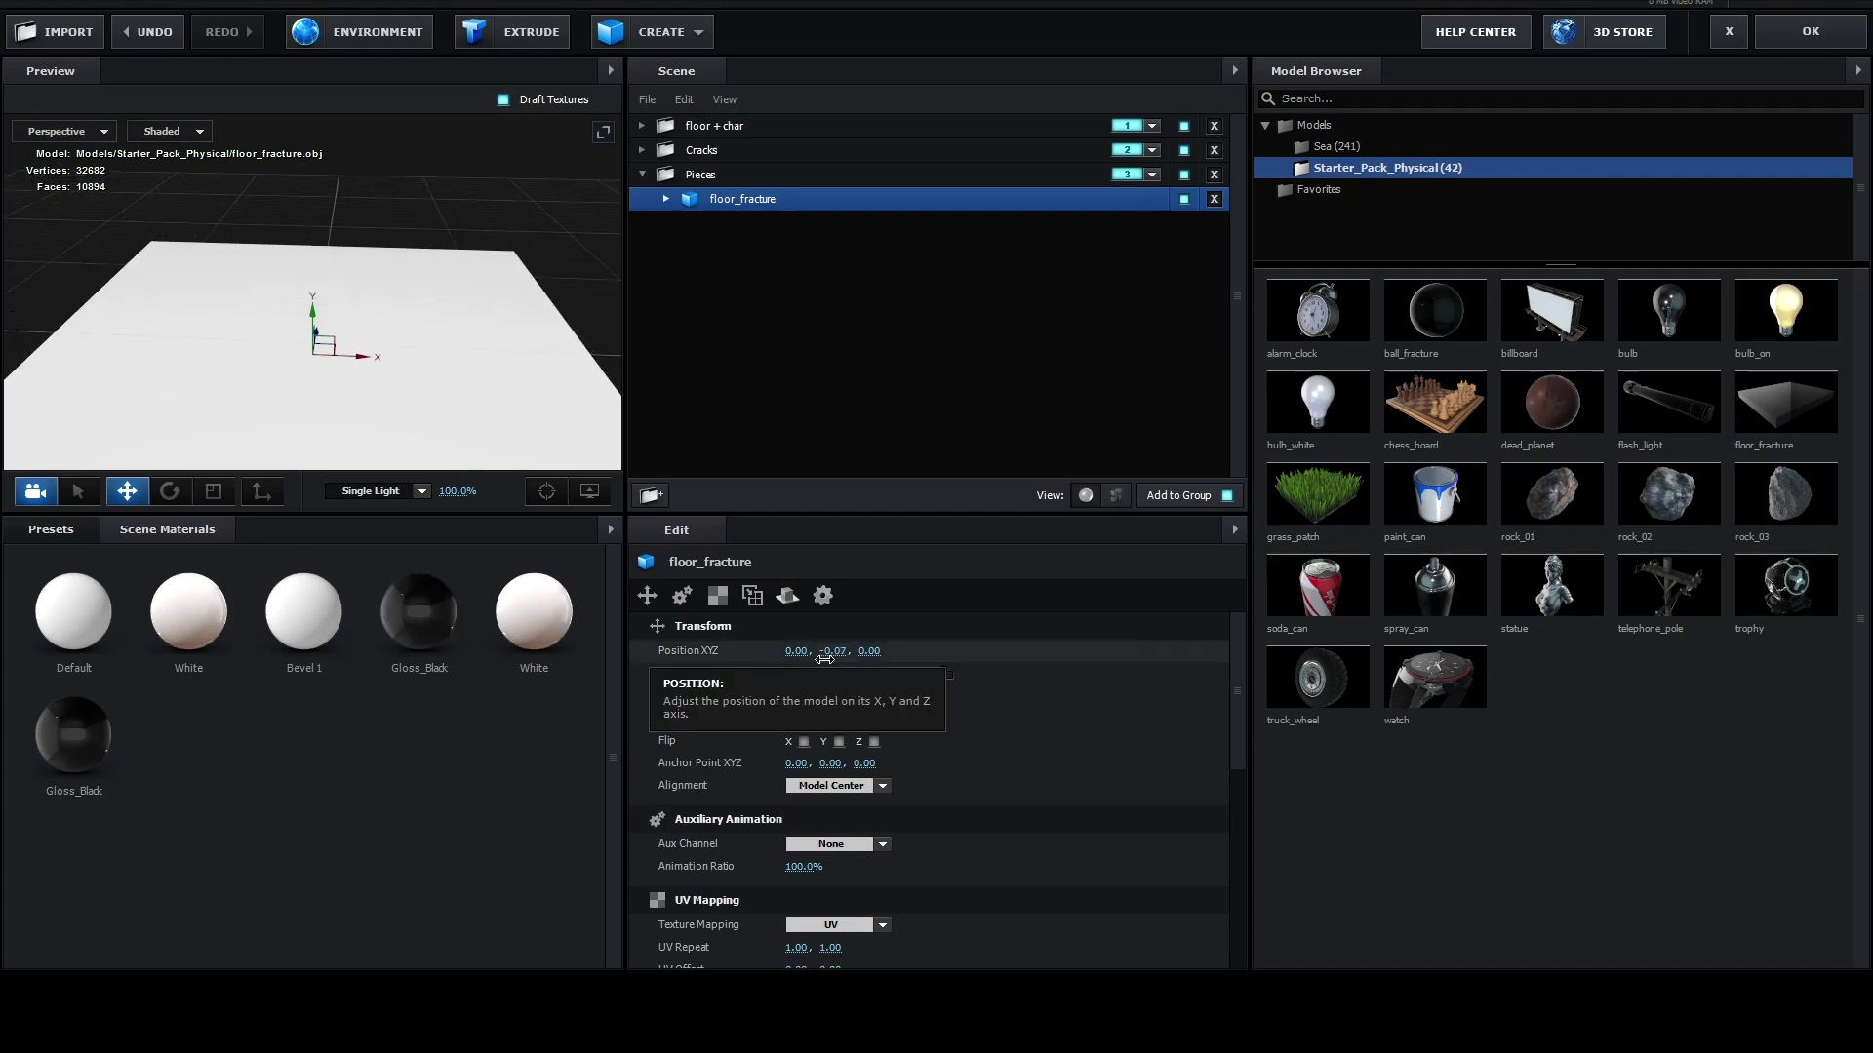
pyautogui.hotkey('ctrl', 'z')
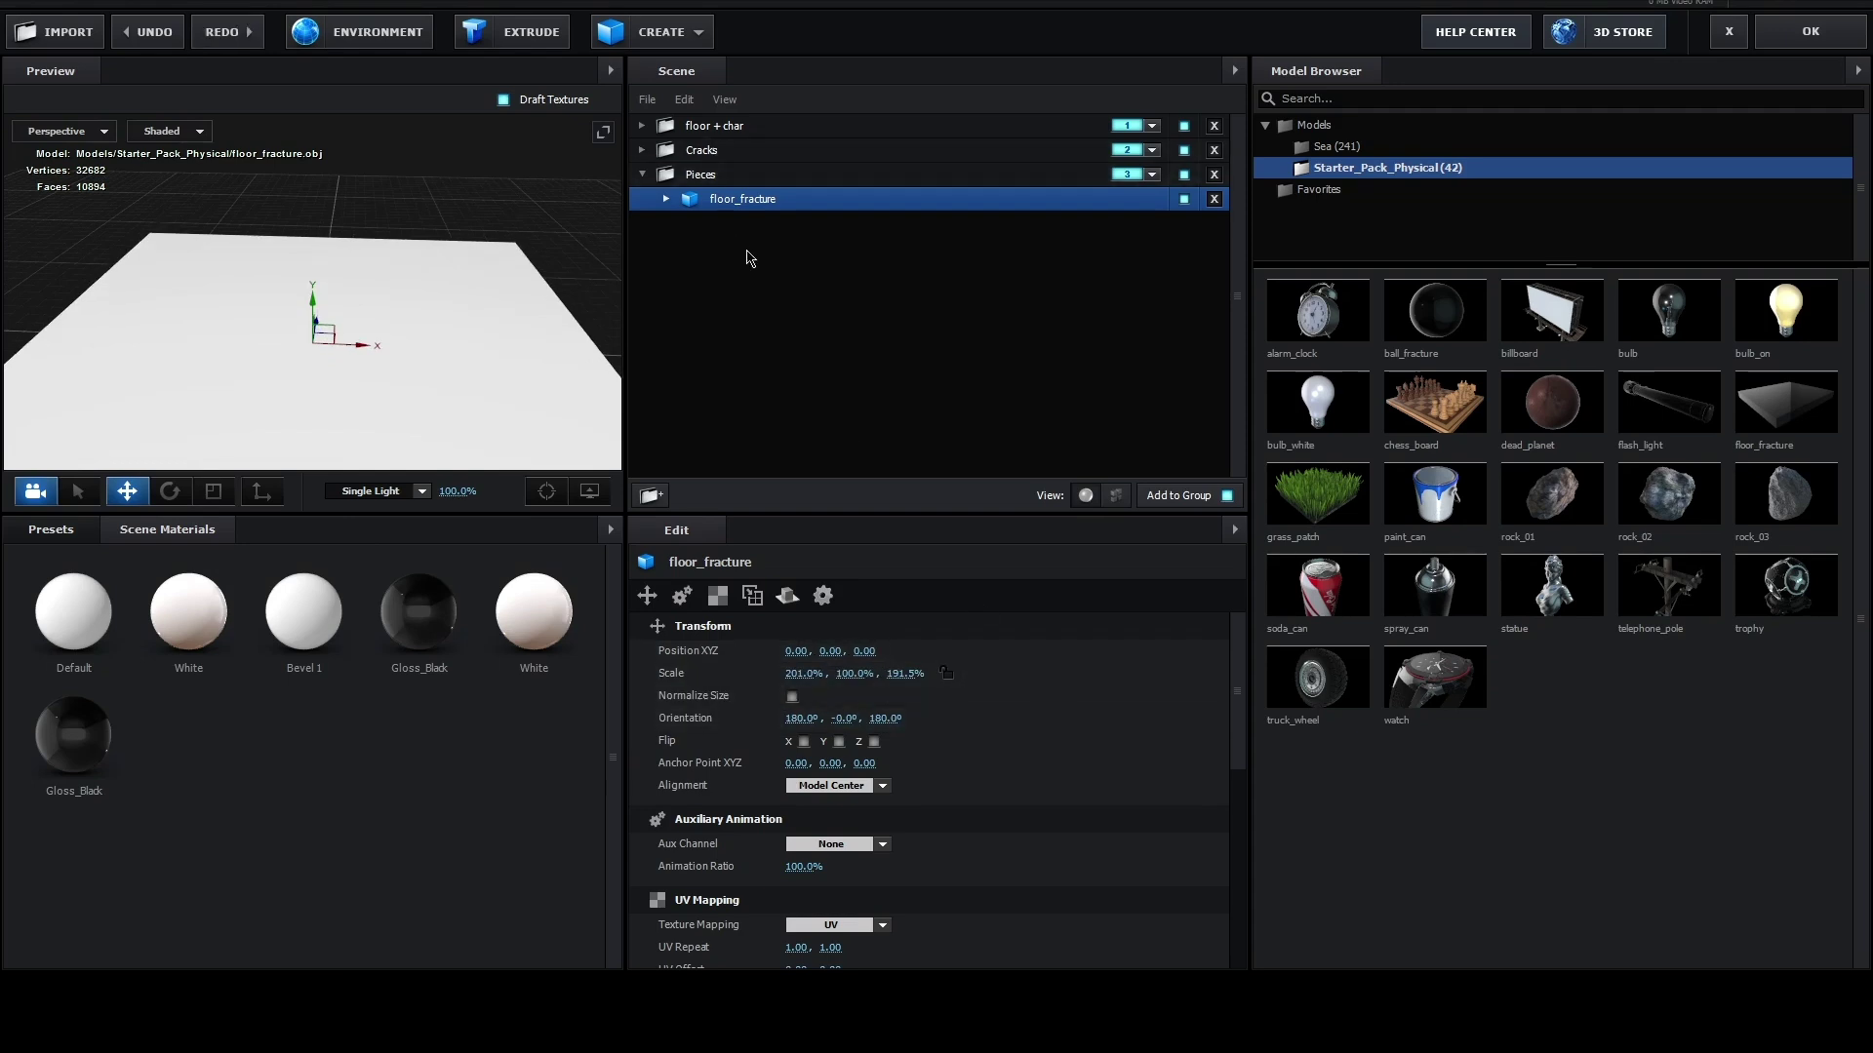
# - Apply the Element 3D scene and return to After Effects
pyautogui.moveTo(544, 437)
pyautogui.mouseDown()
pyautogui.moveTo(556, 406)
pyautogui.moveTo(539, 394)
pyautogui.mouseUp()
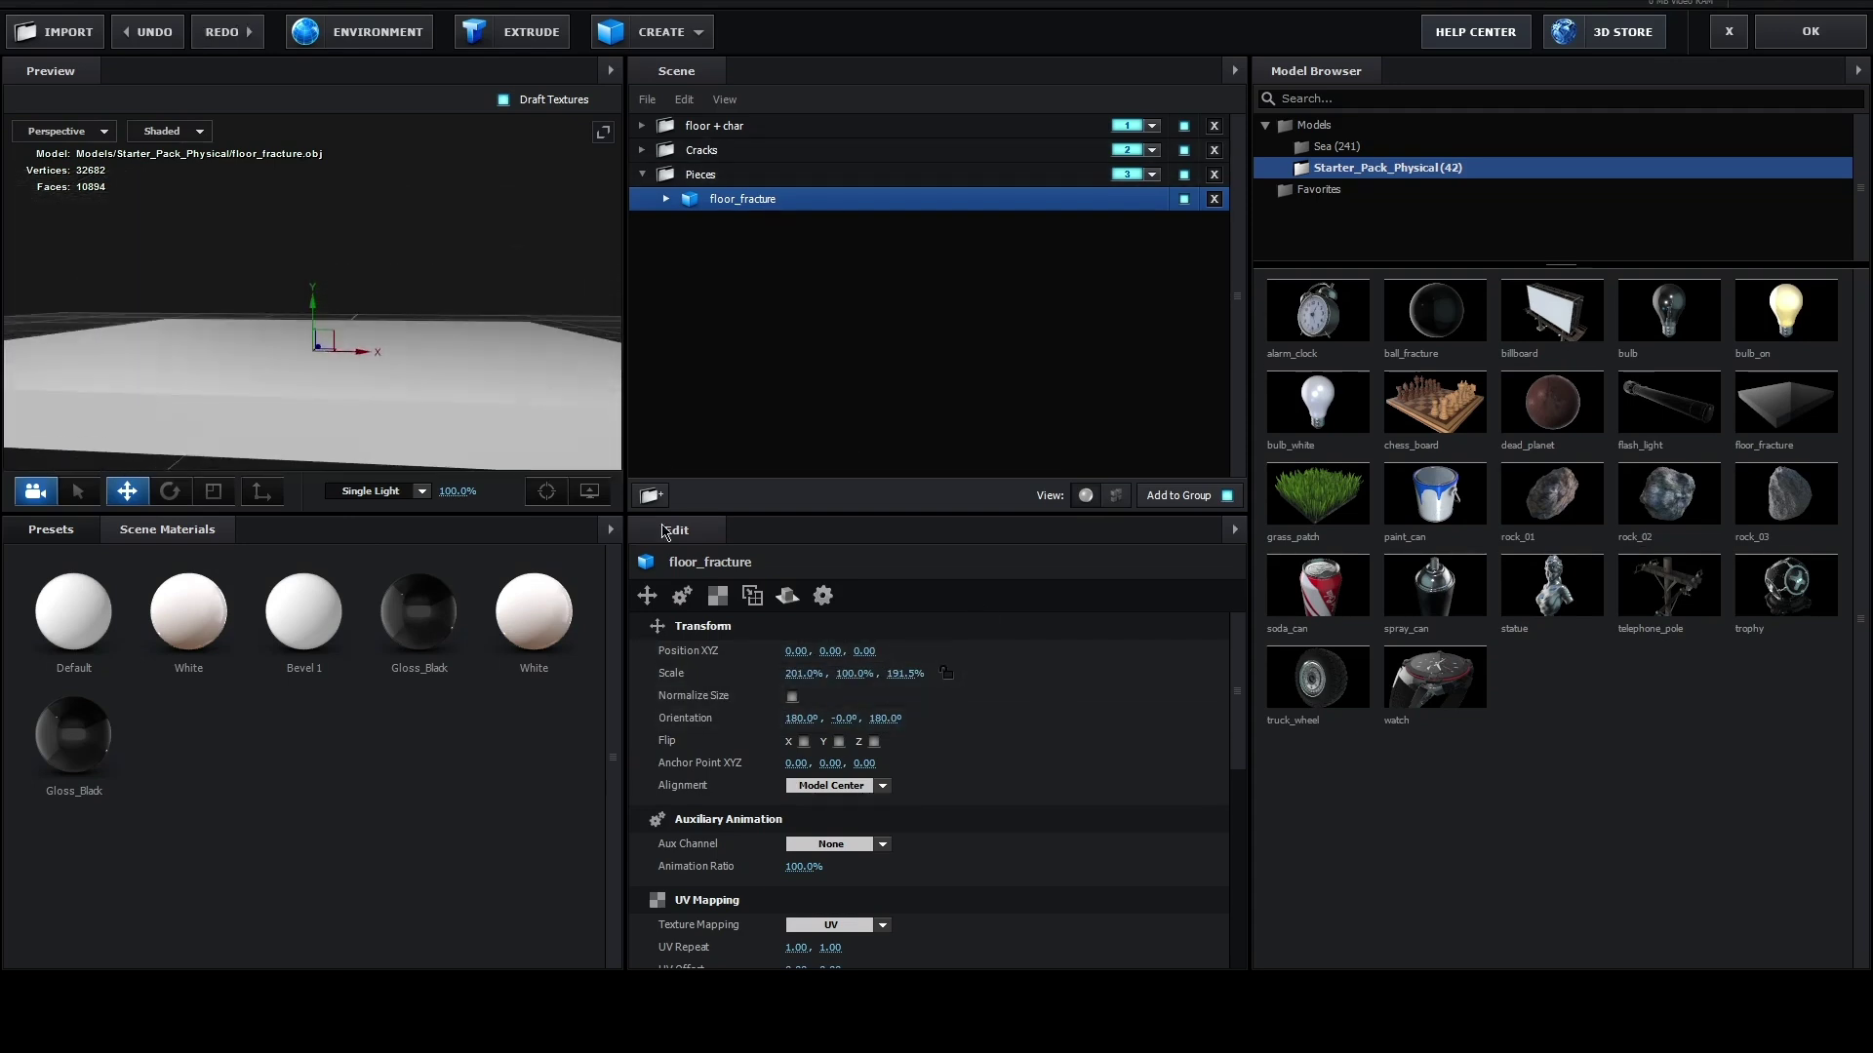
pyautogui.scroll(-2, 1014, 753)
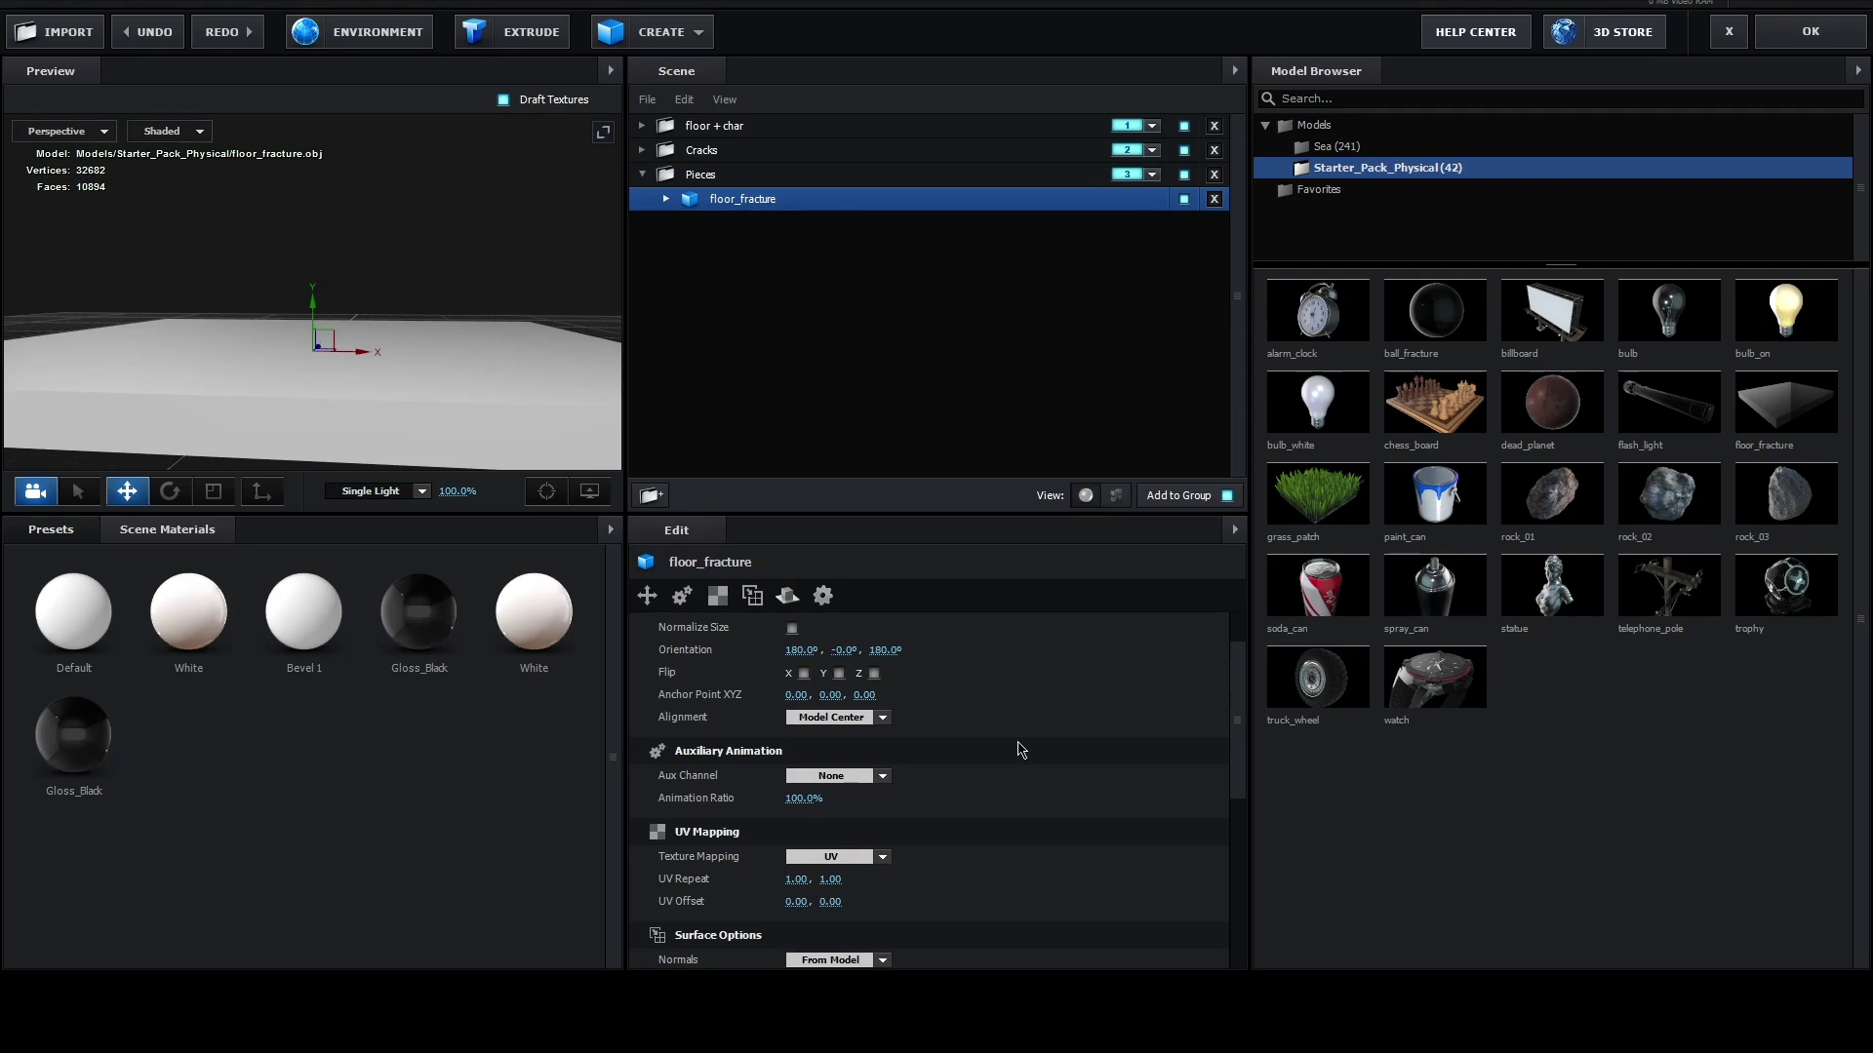
pyautogui.click(1810, 31)
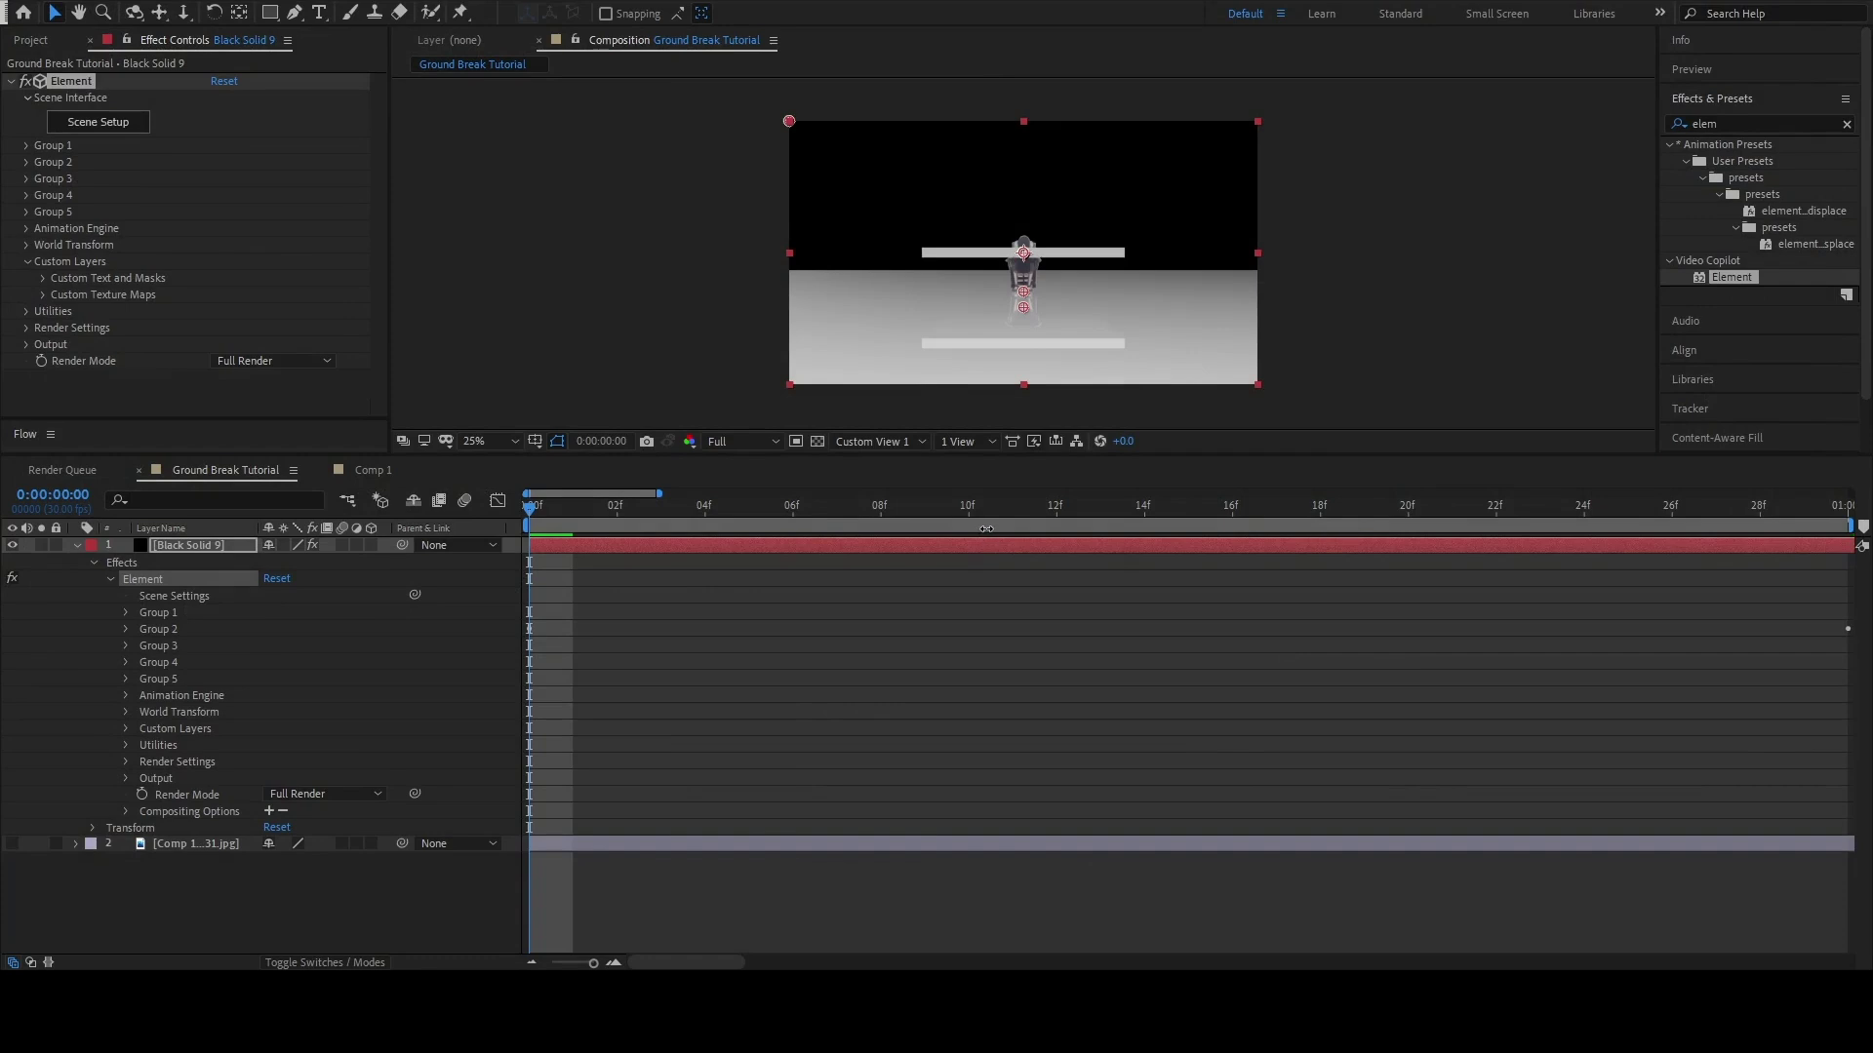
# - Set Group 3's Particle Replicator Position XY to 960, 640
pyautogui.click(27, 179)
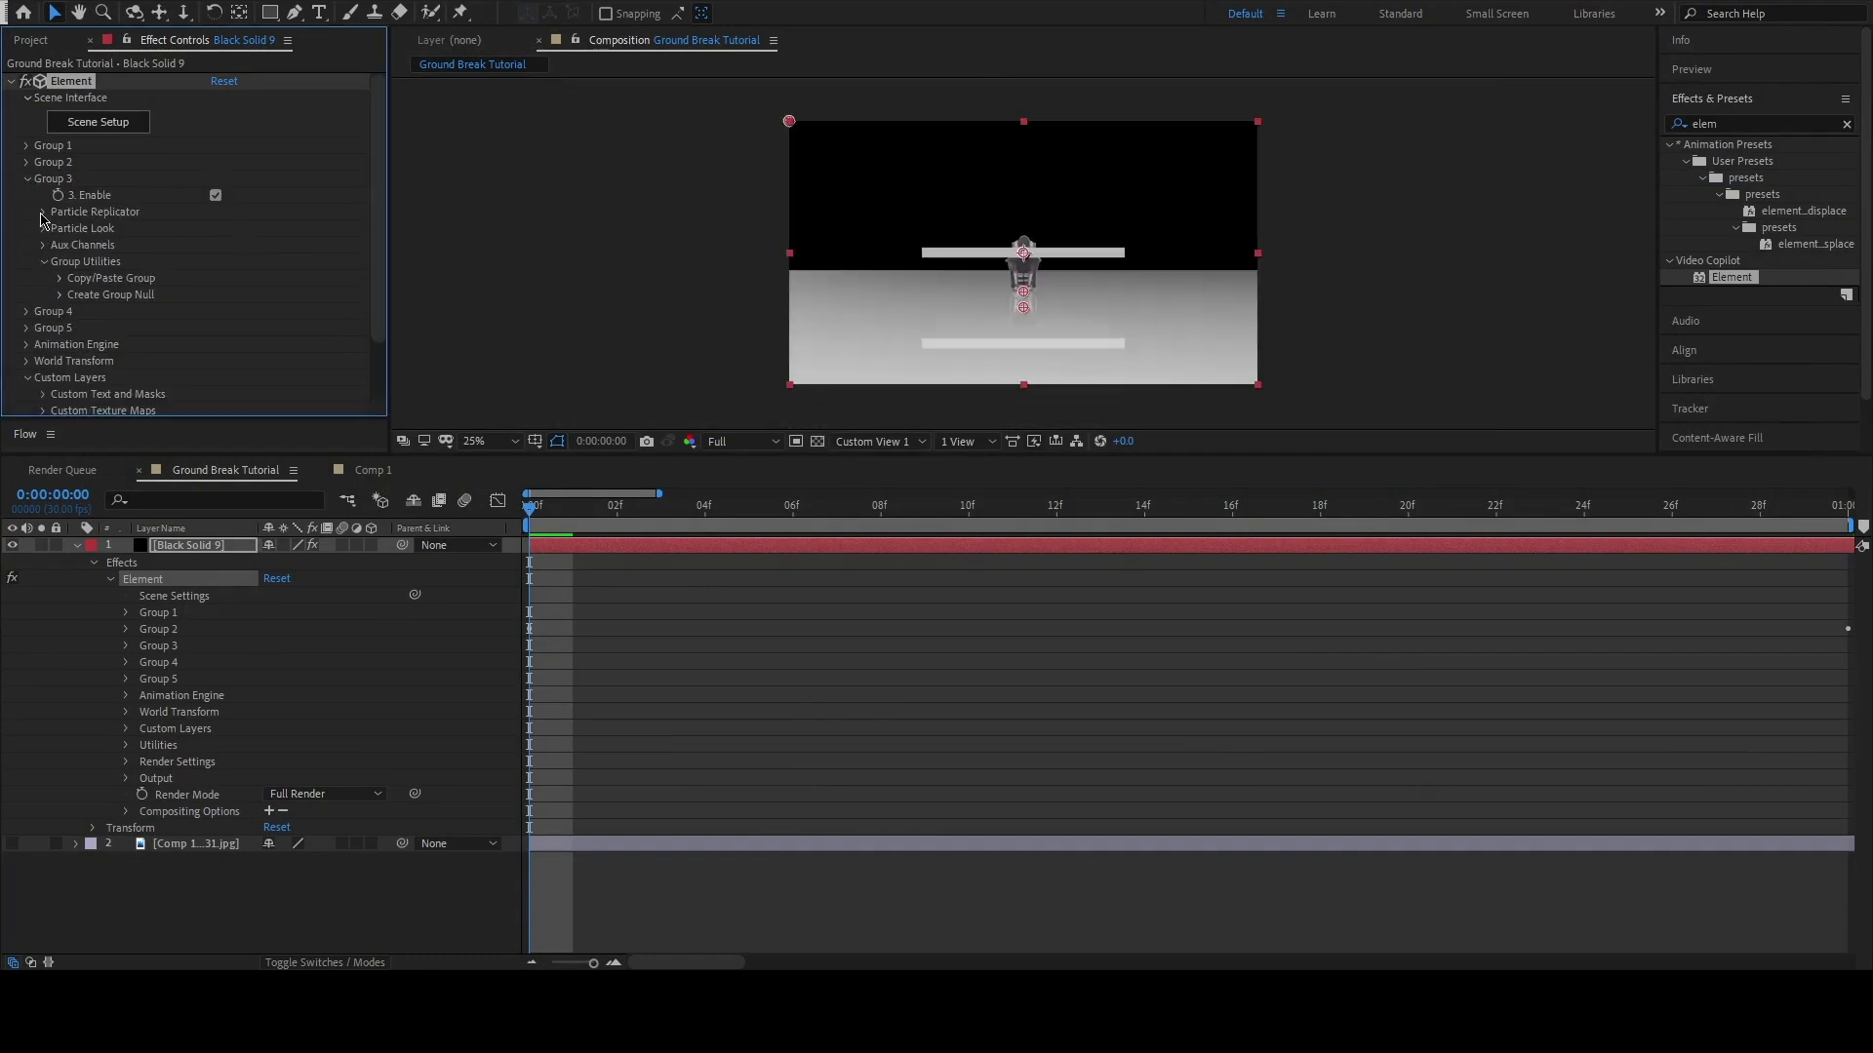
pyautogui.click(43, 213)
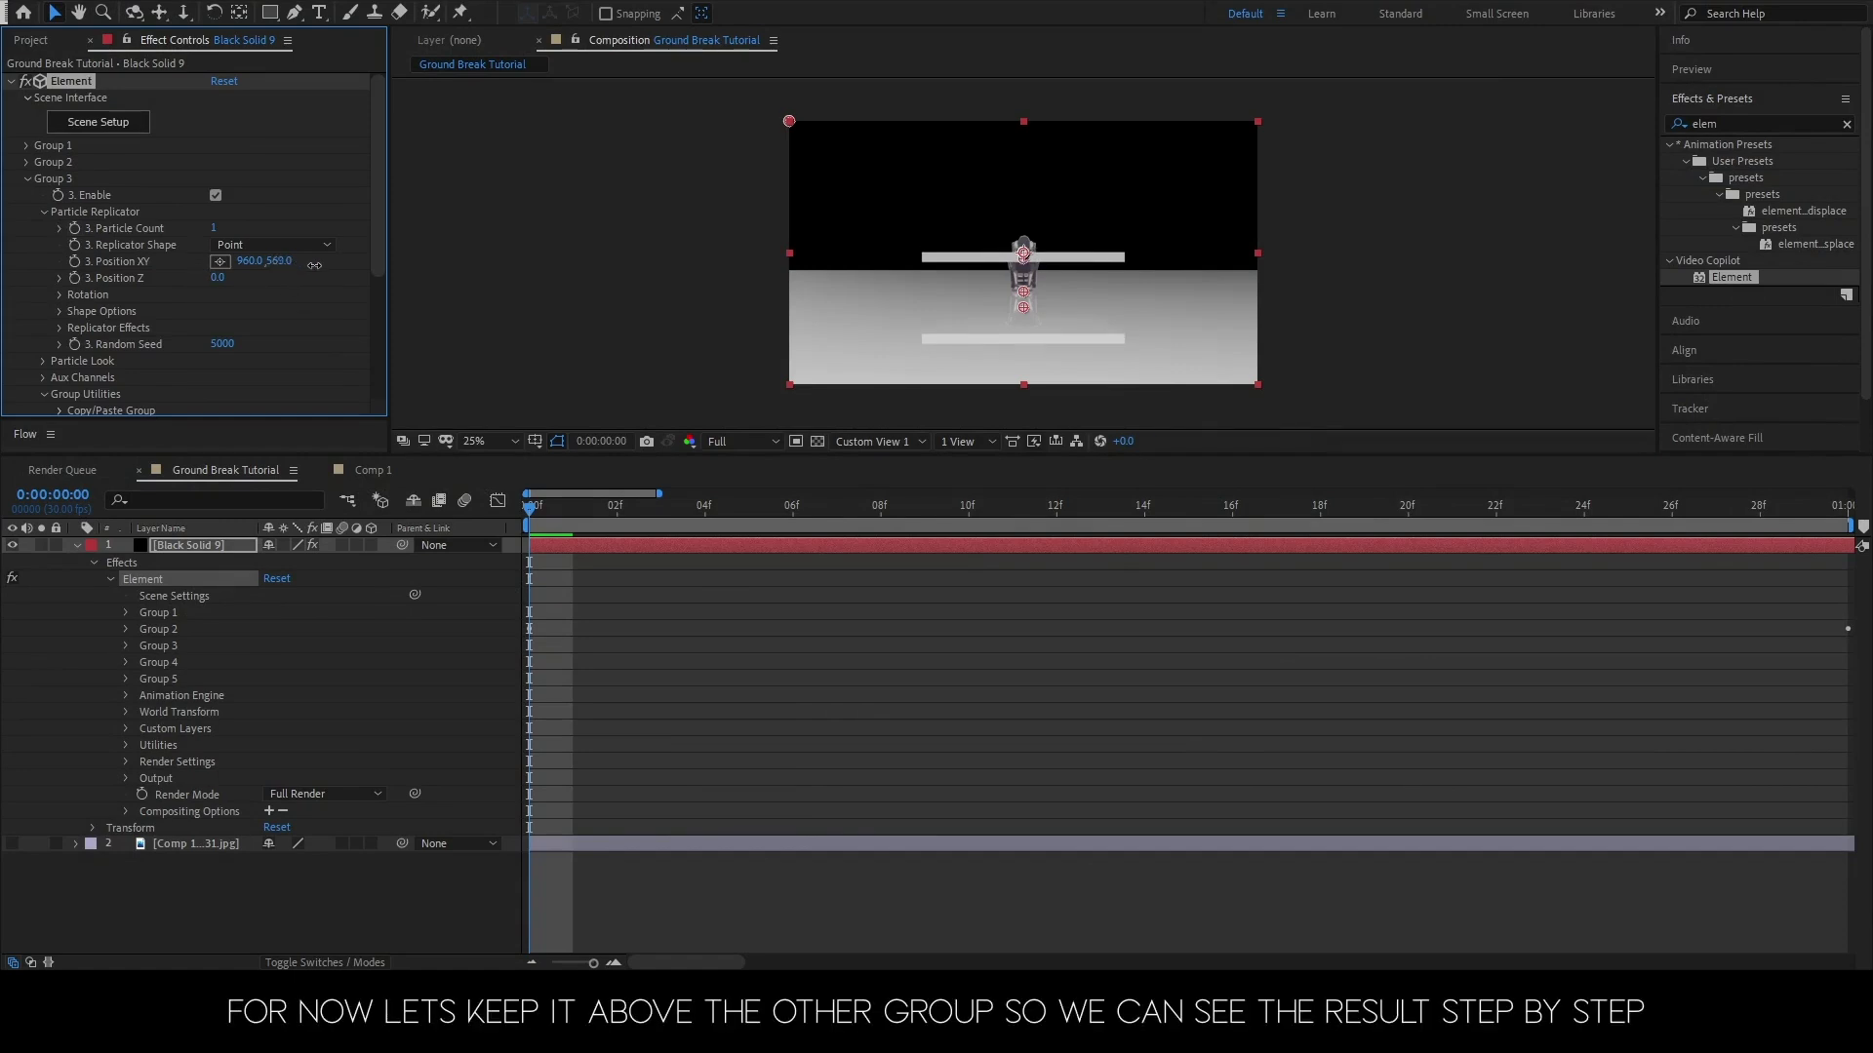
pyautogui.moveTo(314, 265); pyautogui.dragTo(404, 277)
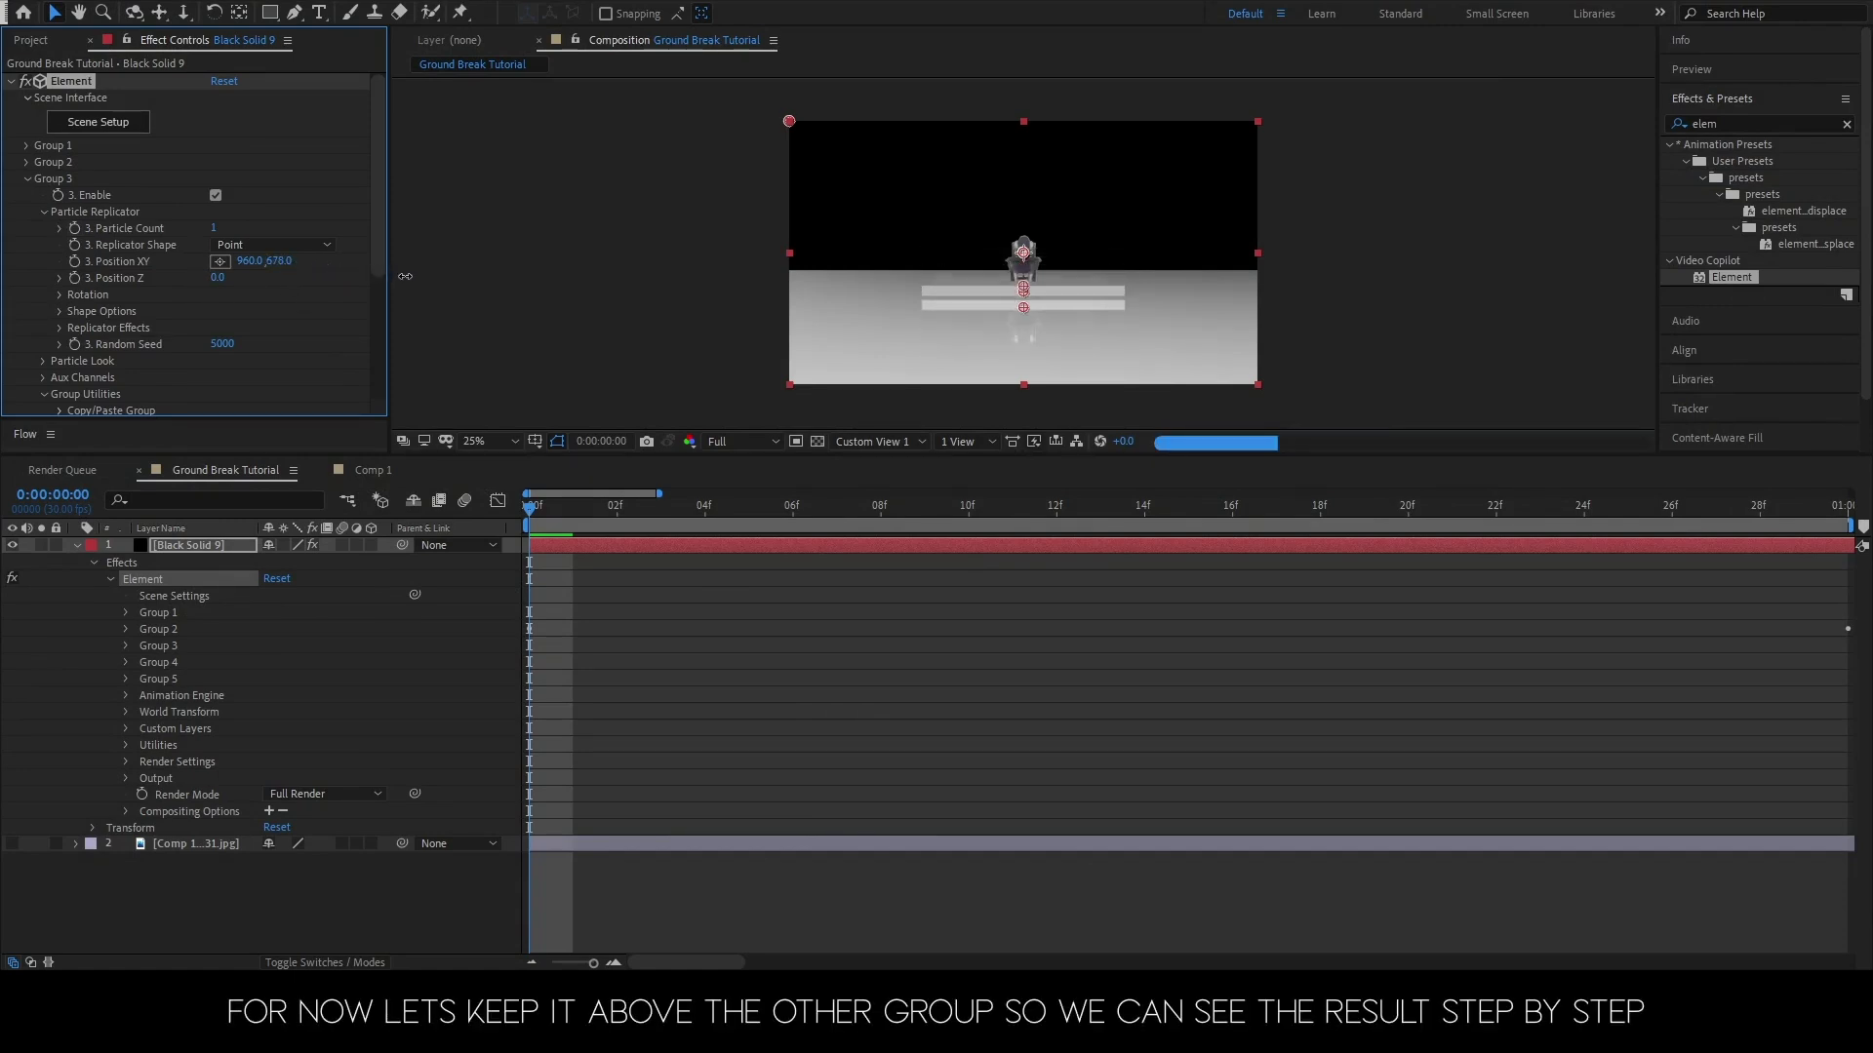
pyautogui.moveTo(405, 277); pyautogui.dragTo(378, 275)
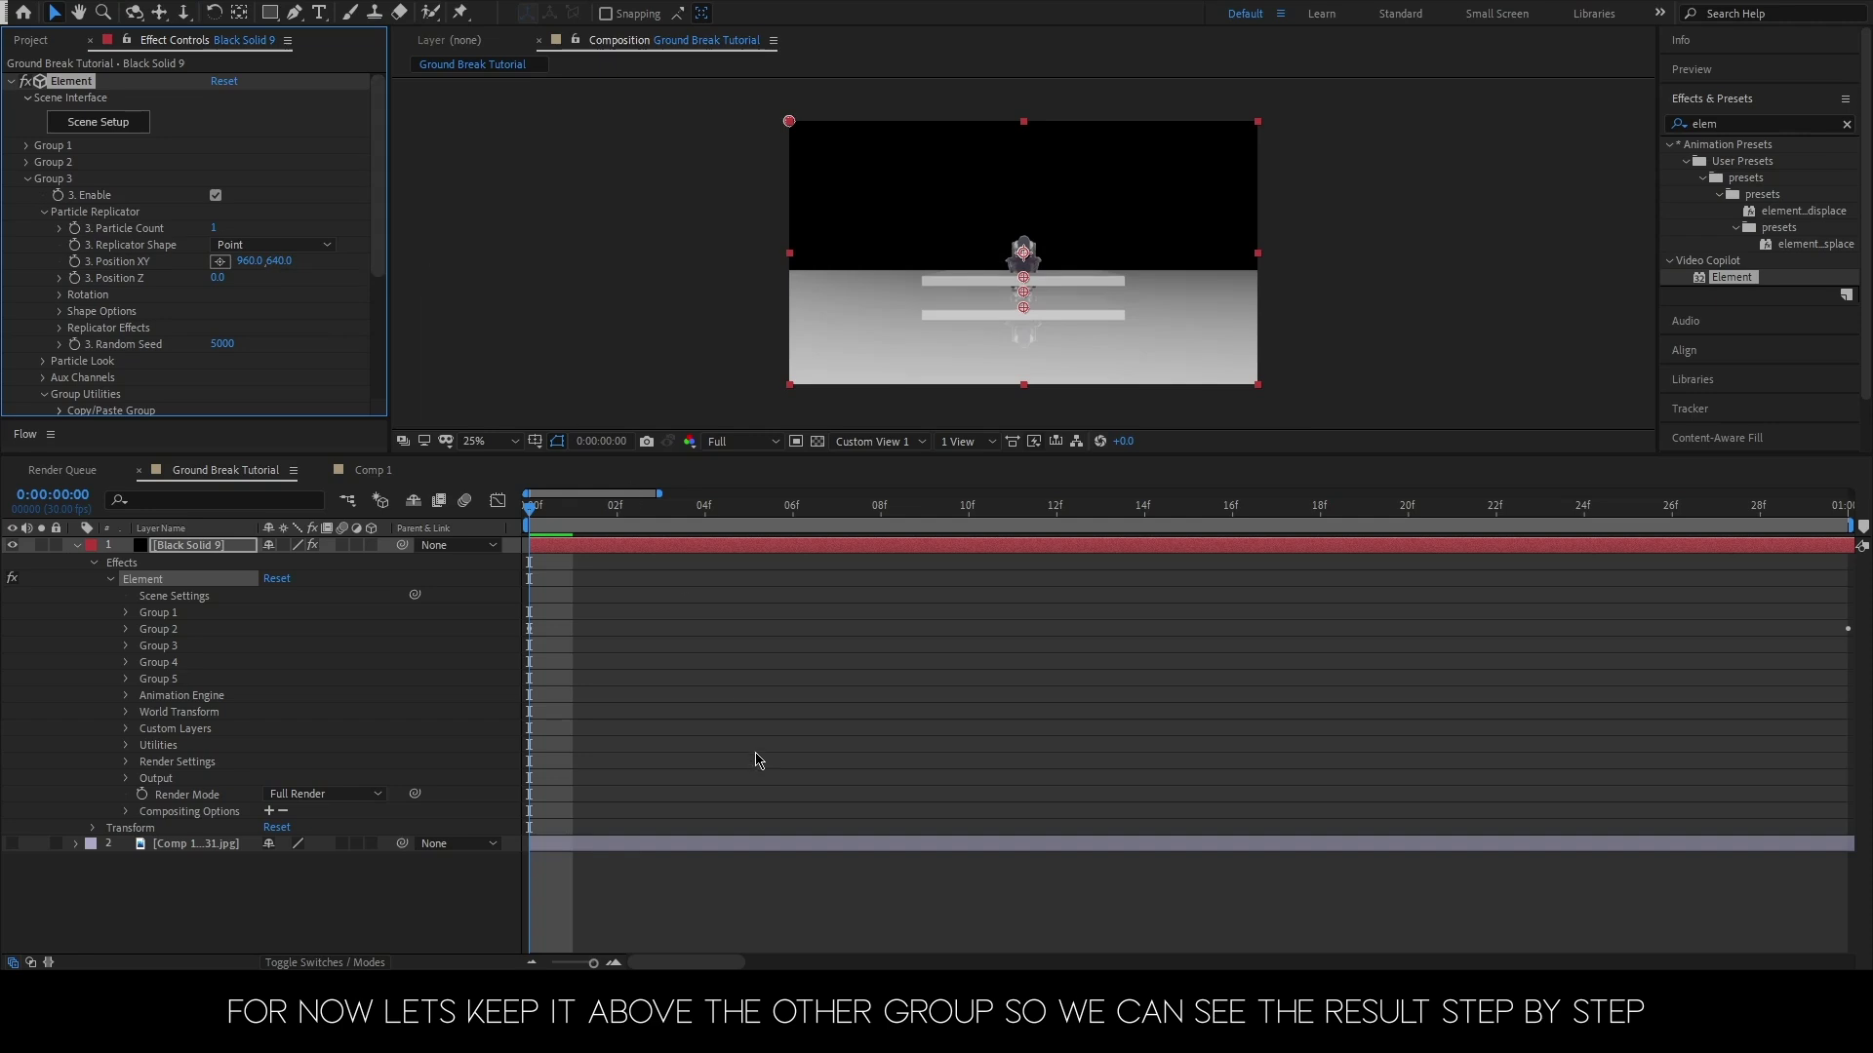
# - Expand Group 3's timeline properties and try a Position Z change, then undo it back to 0
pyautogui.click(125, 647)
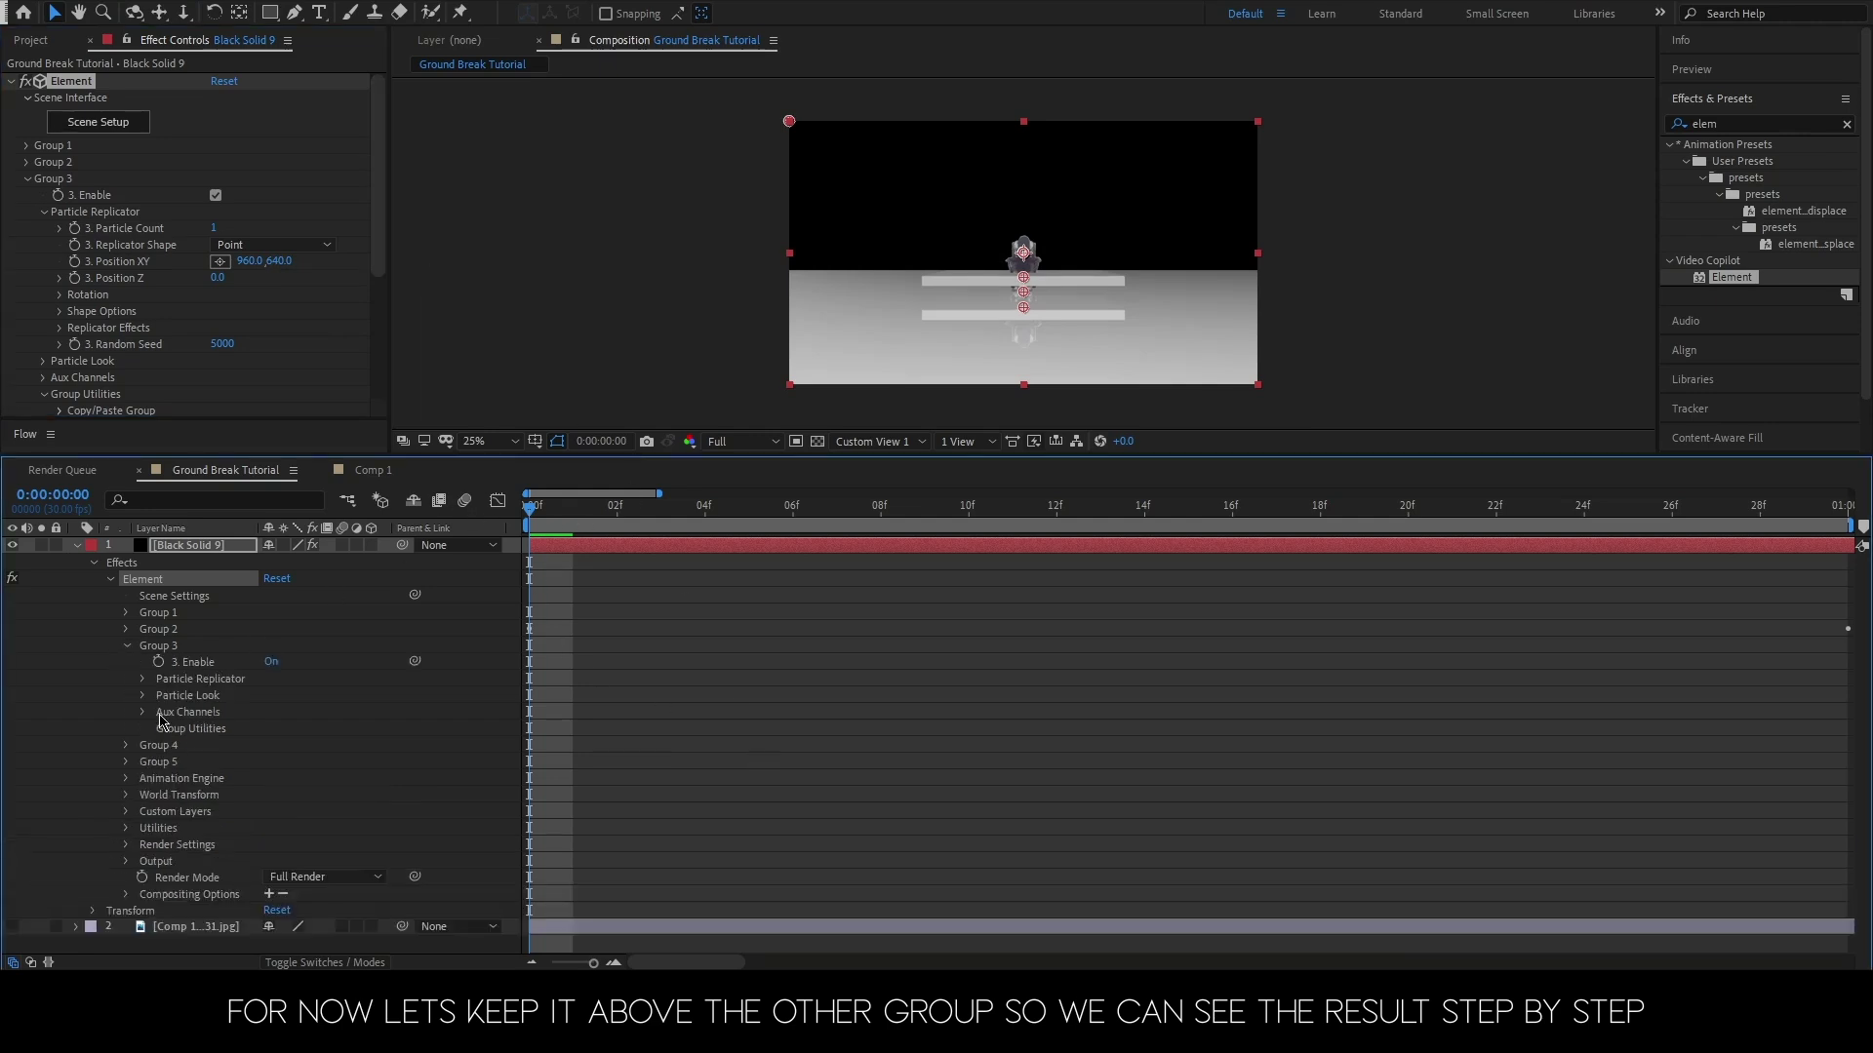
pyautogui.click(144, 695)
pyautogui.click(143, 680)
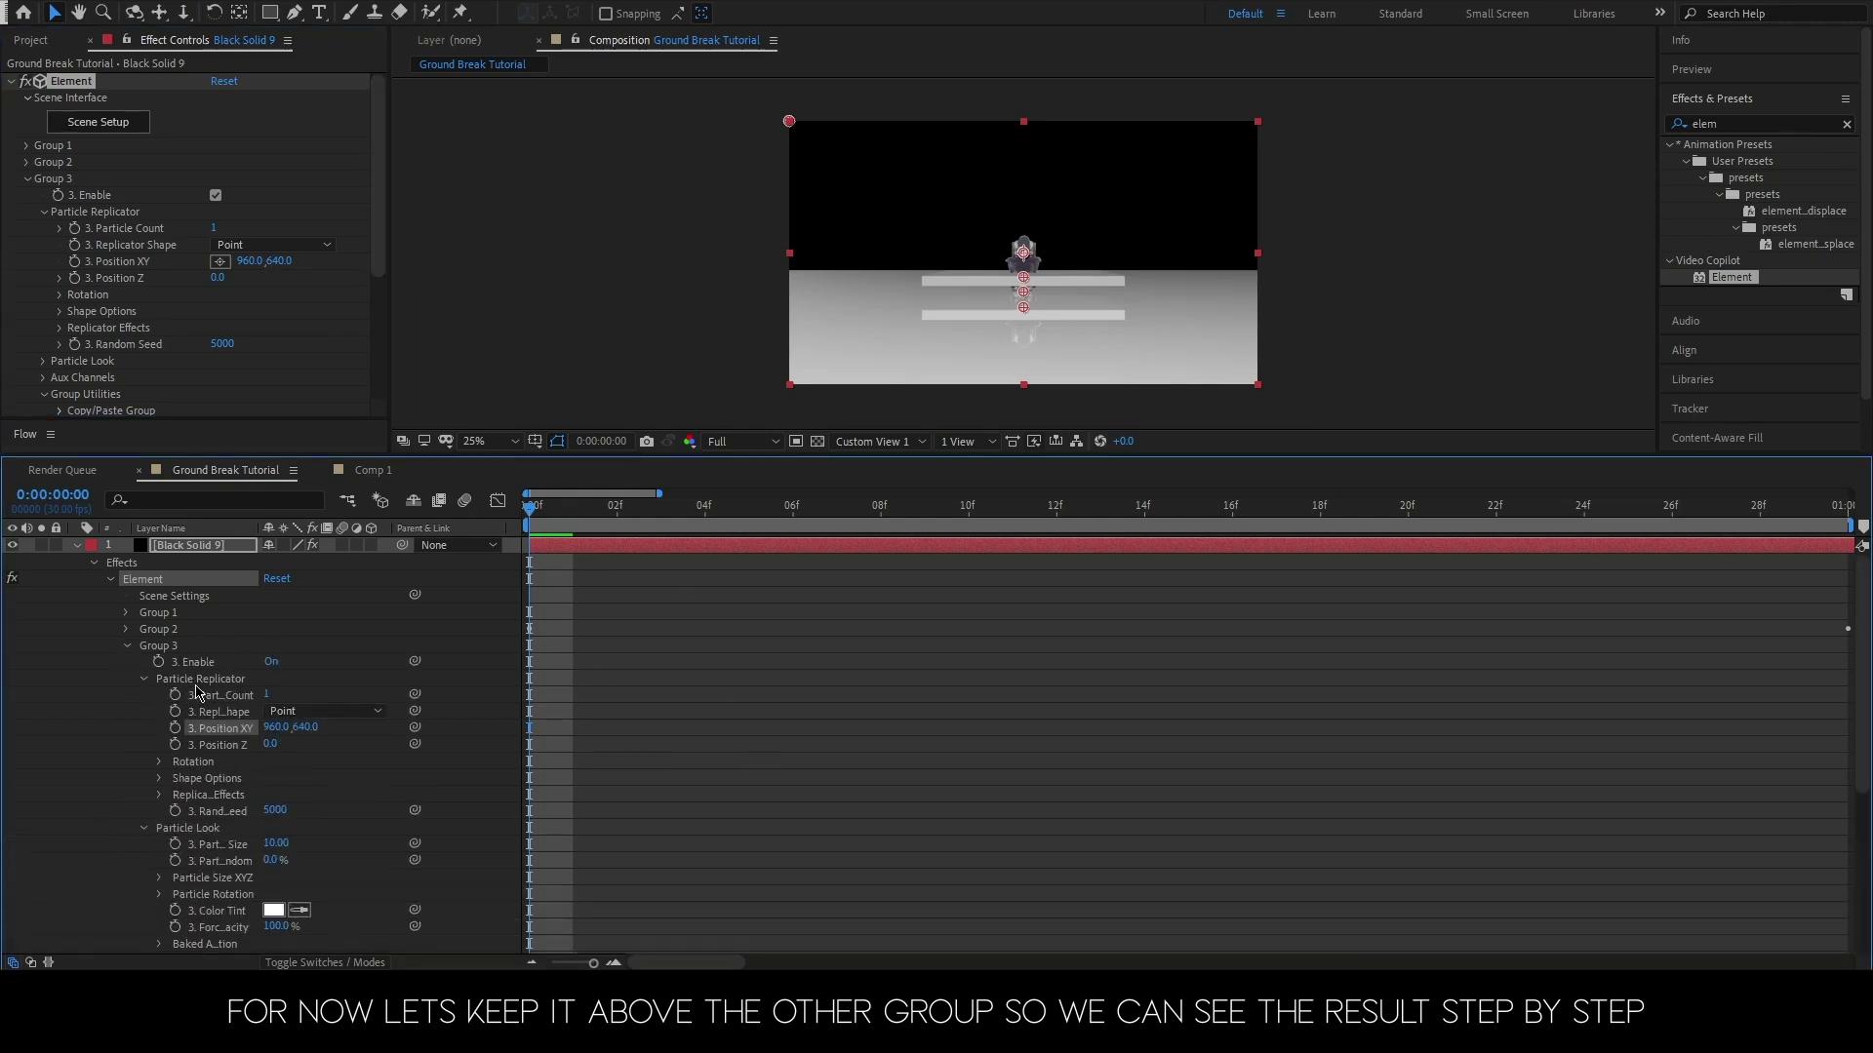
pyautogui.scroll(-1, 223, 735)
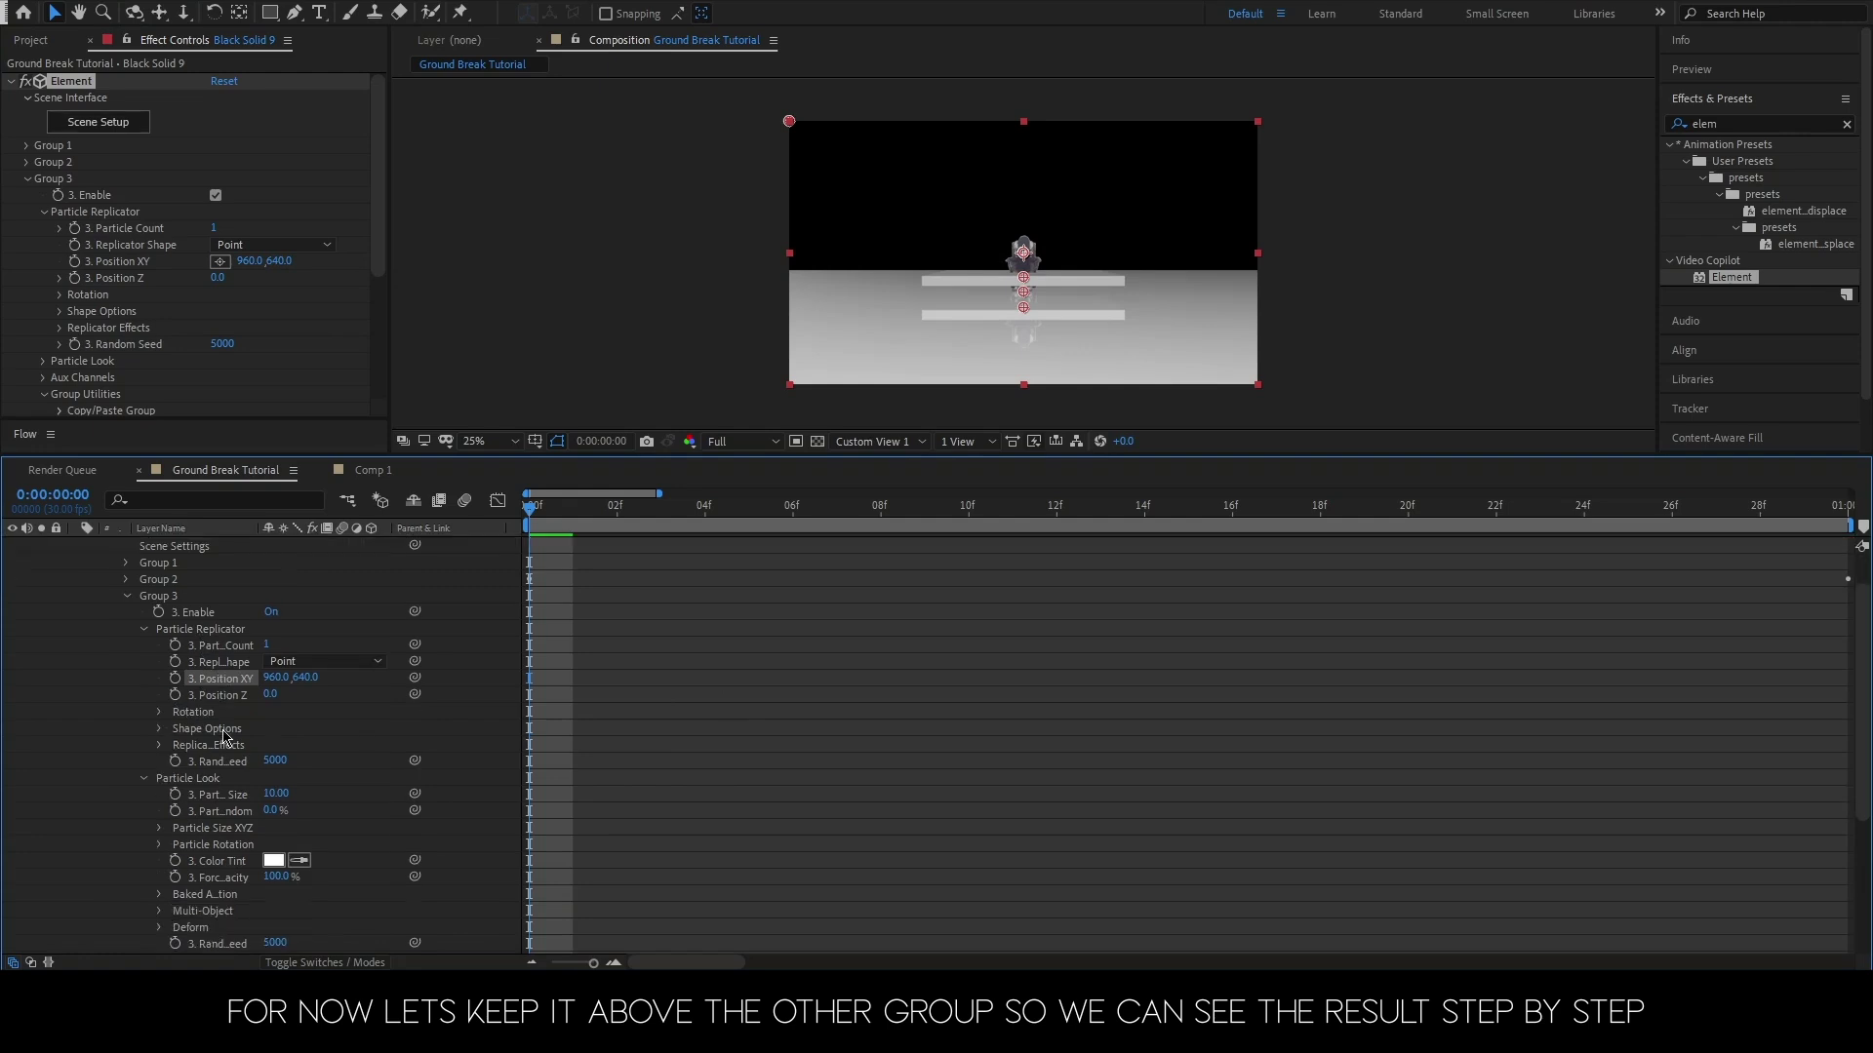
pyautogui.click(310, 729)
pyautogui.moveTo(271, 698); pyautogui.dragTo(183, 713)
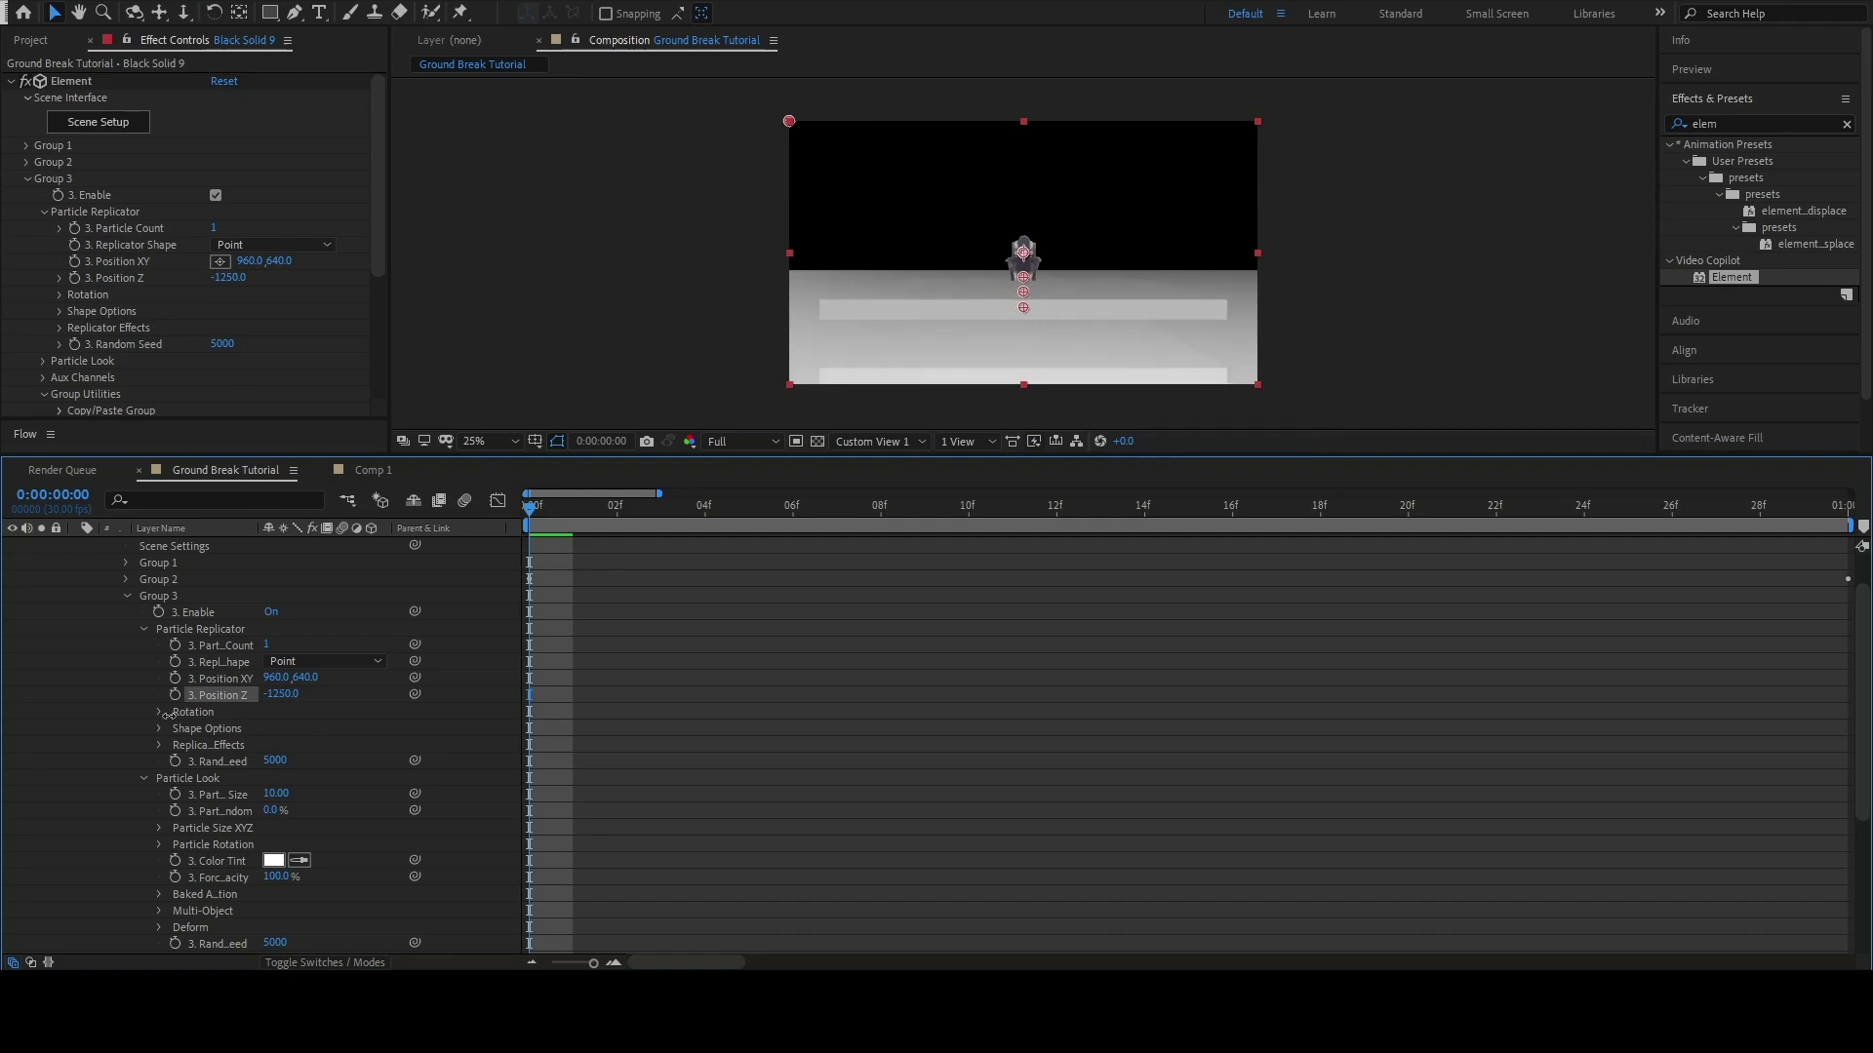
pyautogui.hotkey('ctrl', 'z')
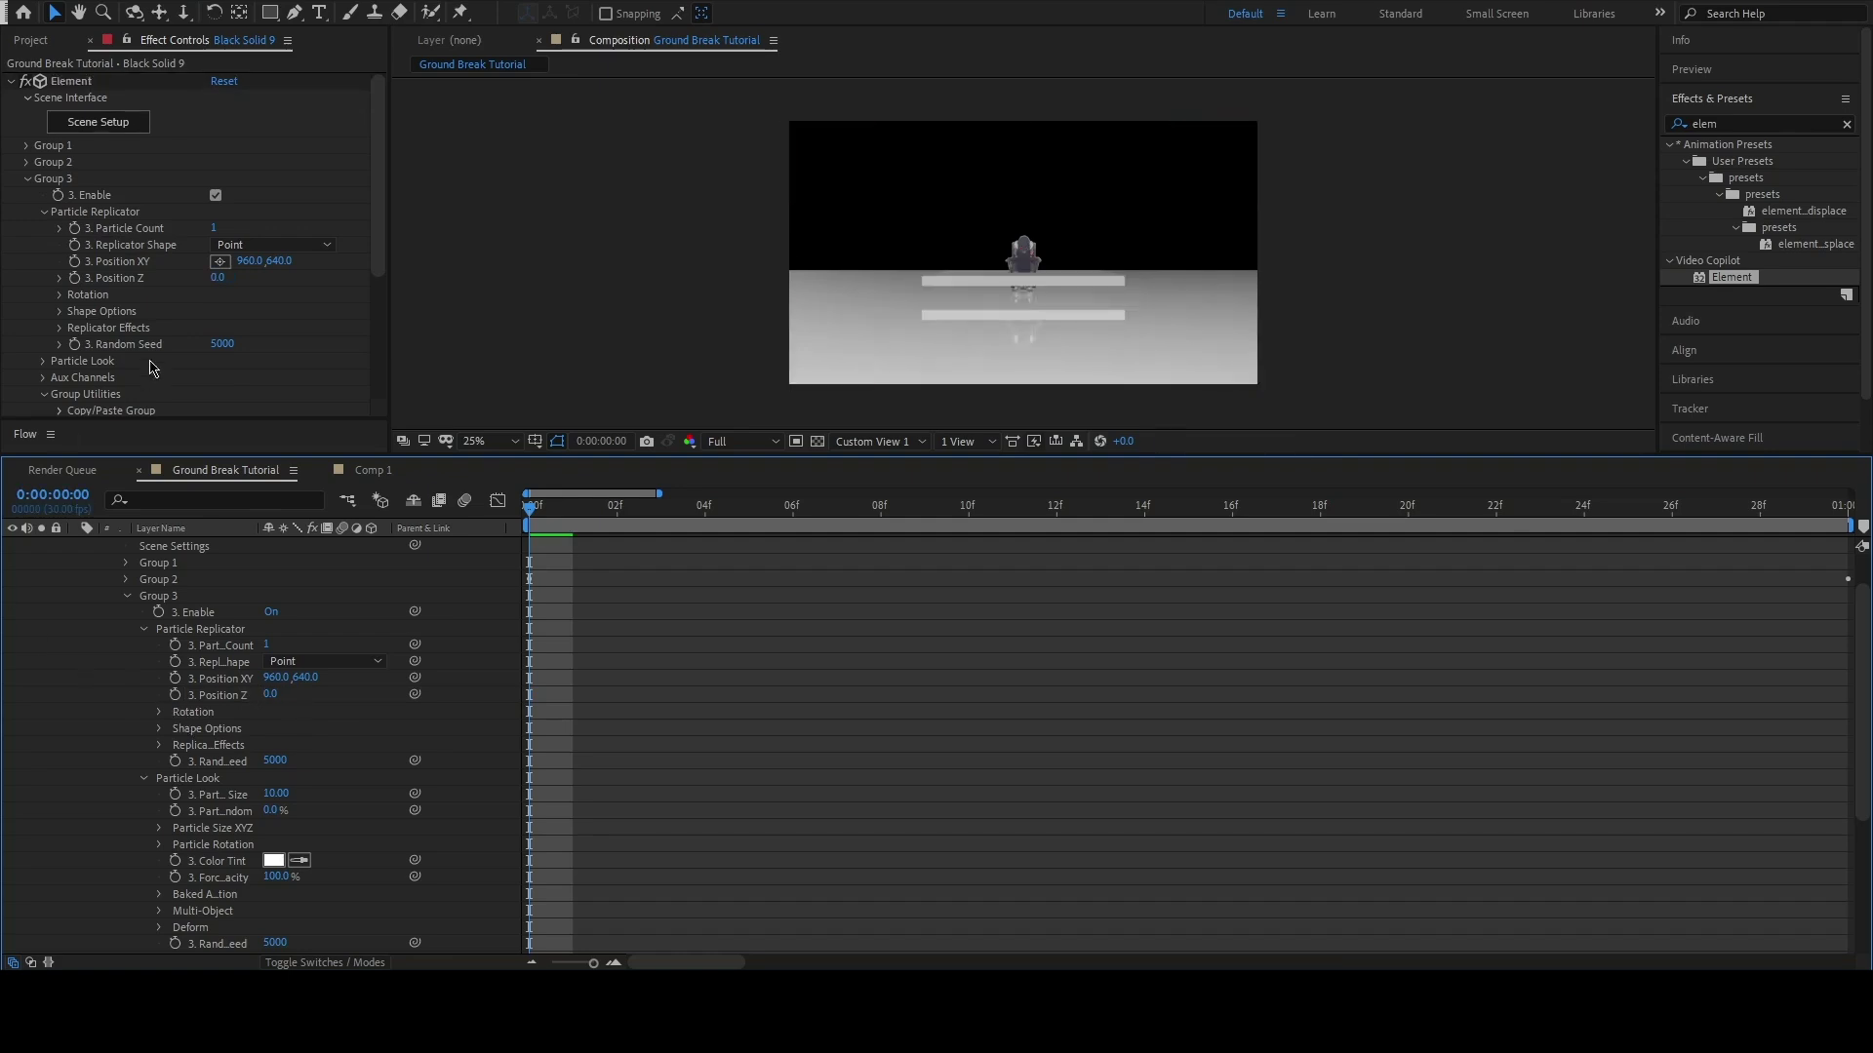
pyautogui.click(60, 320)
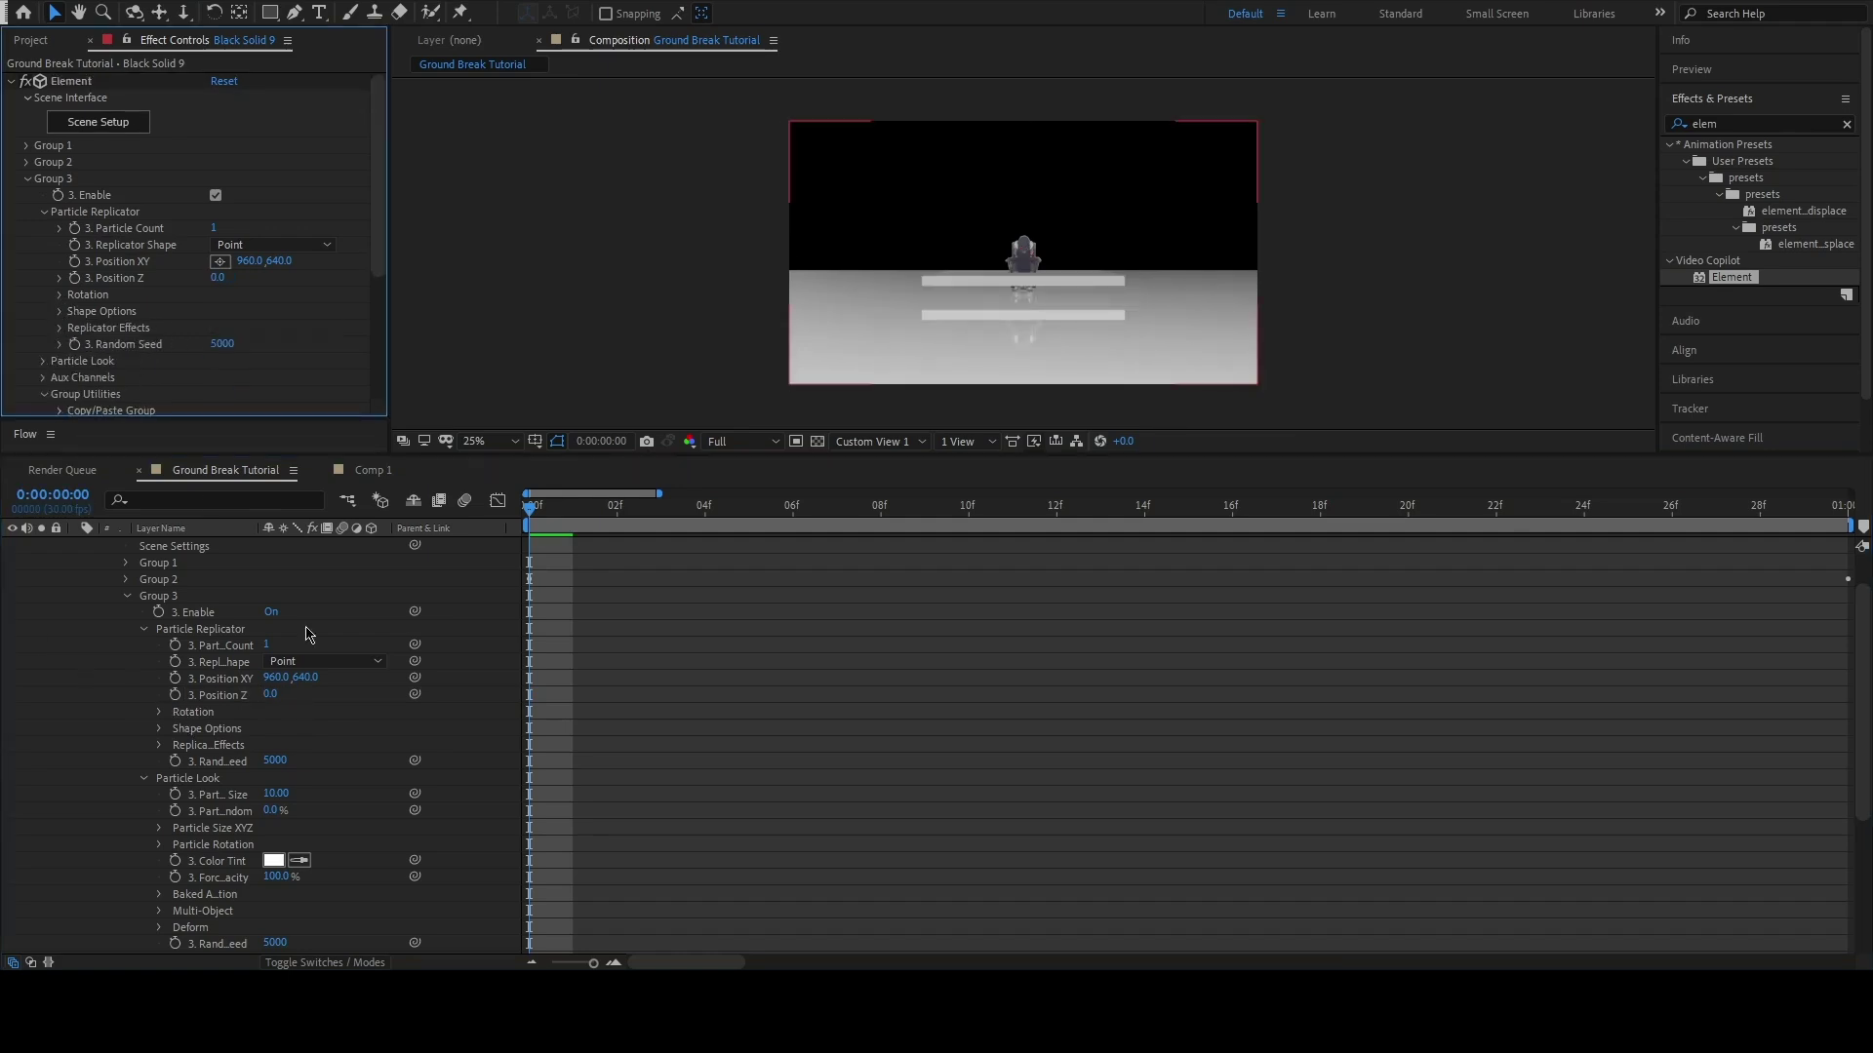
pyautogui.scroll(-3, 321, 682)
pyautogui.scroll(1, 362, 732)
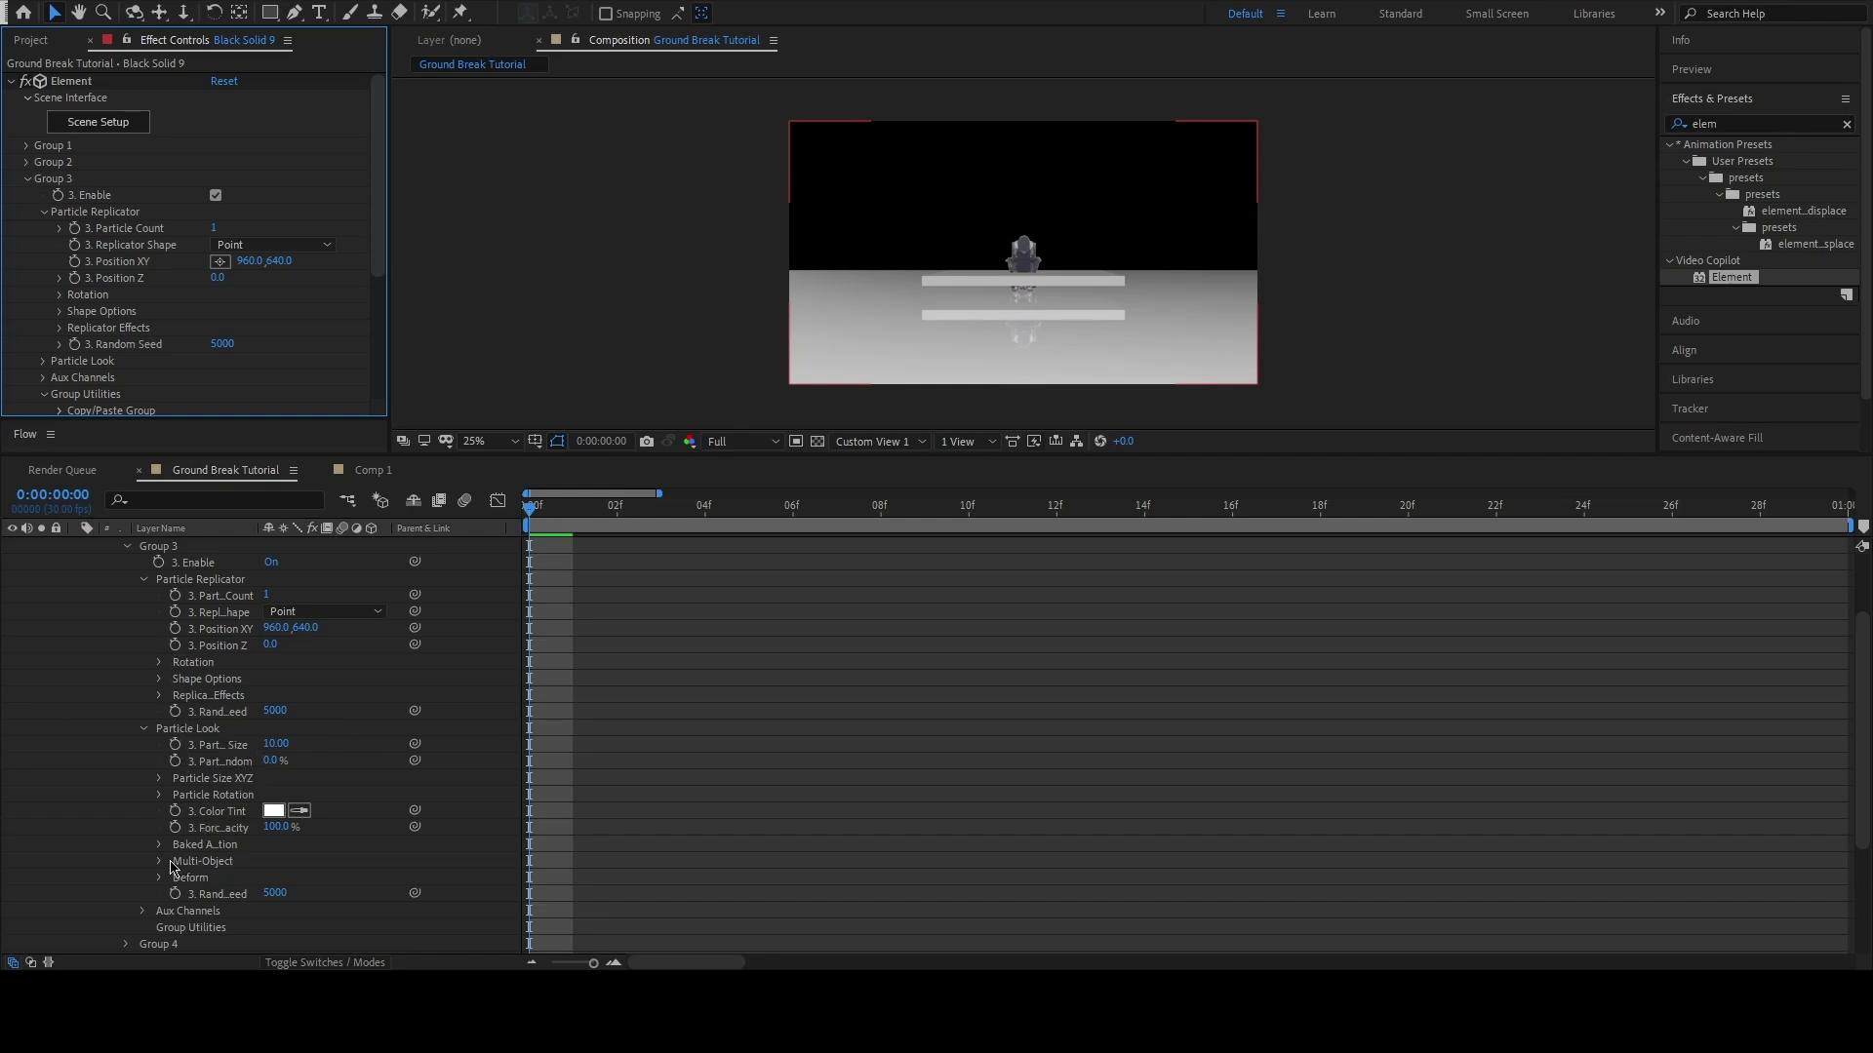
# - Set Group 3's Particle Size XYZ to X 0.9, Y 1.2, Z 2.0
pyautogui.click(158, 780)
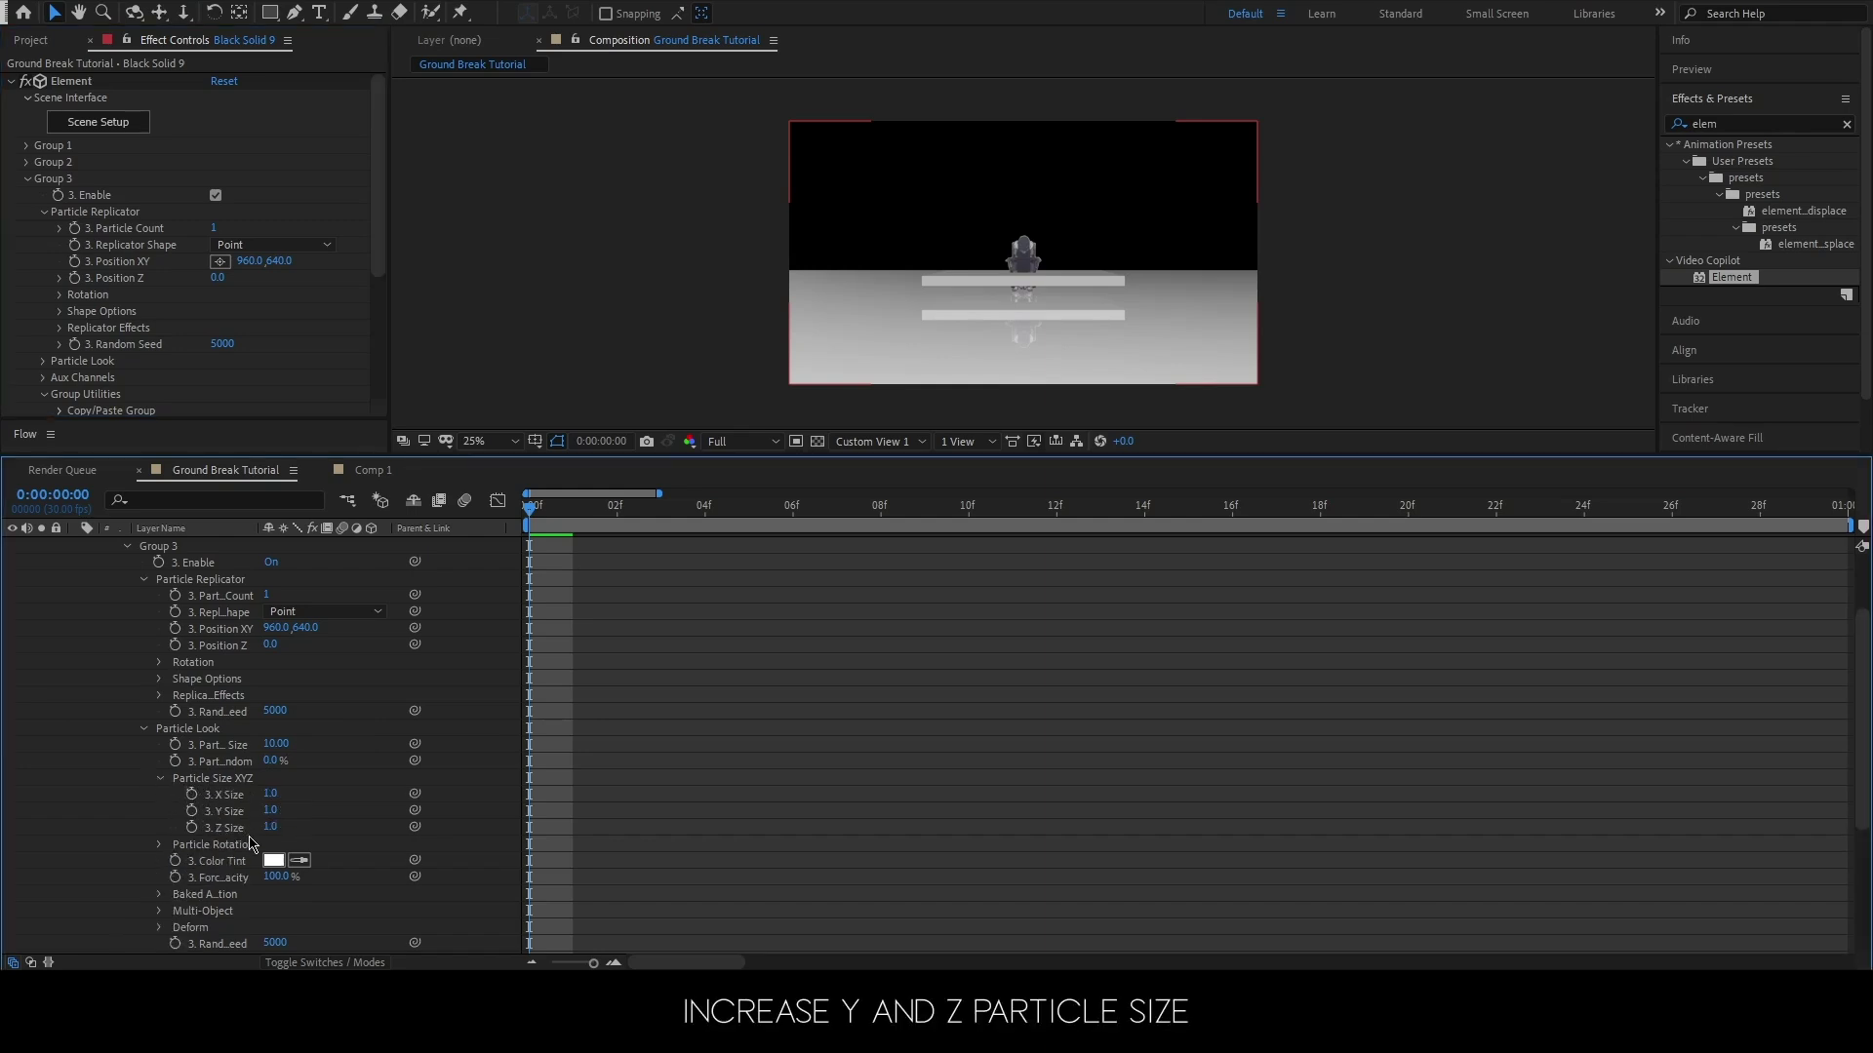
pyautogui.moveTo(271, 794)
pyautogui.mouseDown()
pyautogui.moveTo(273, 815)
pyautogui.moveTo(371, 834)
pyautogui.mouseUp()
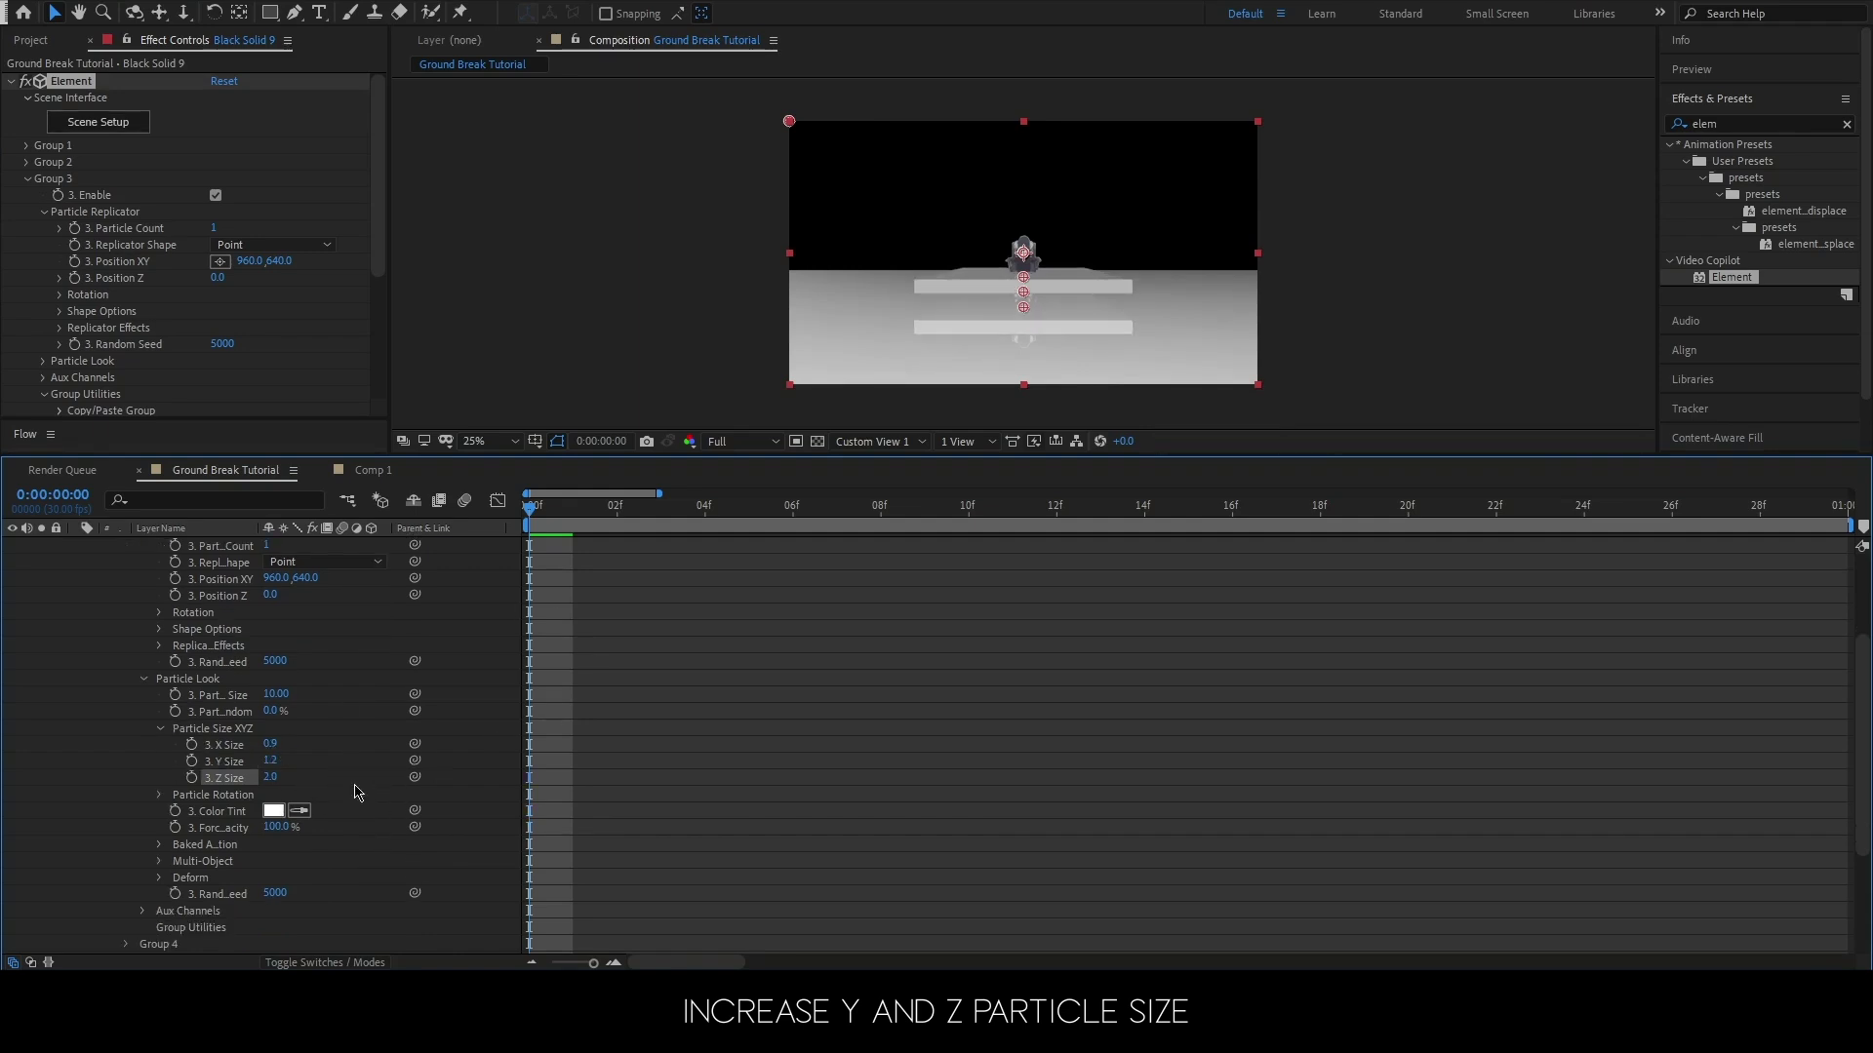
pyautogui.scroll(-2, 358, 785)
pyautogui.scroll(-1, 358, 785)
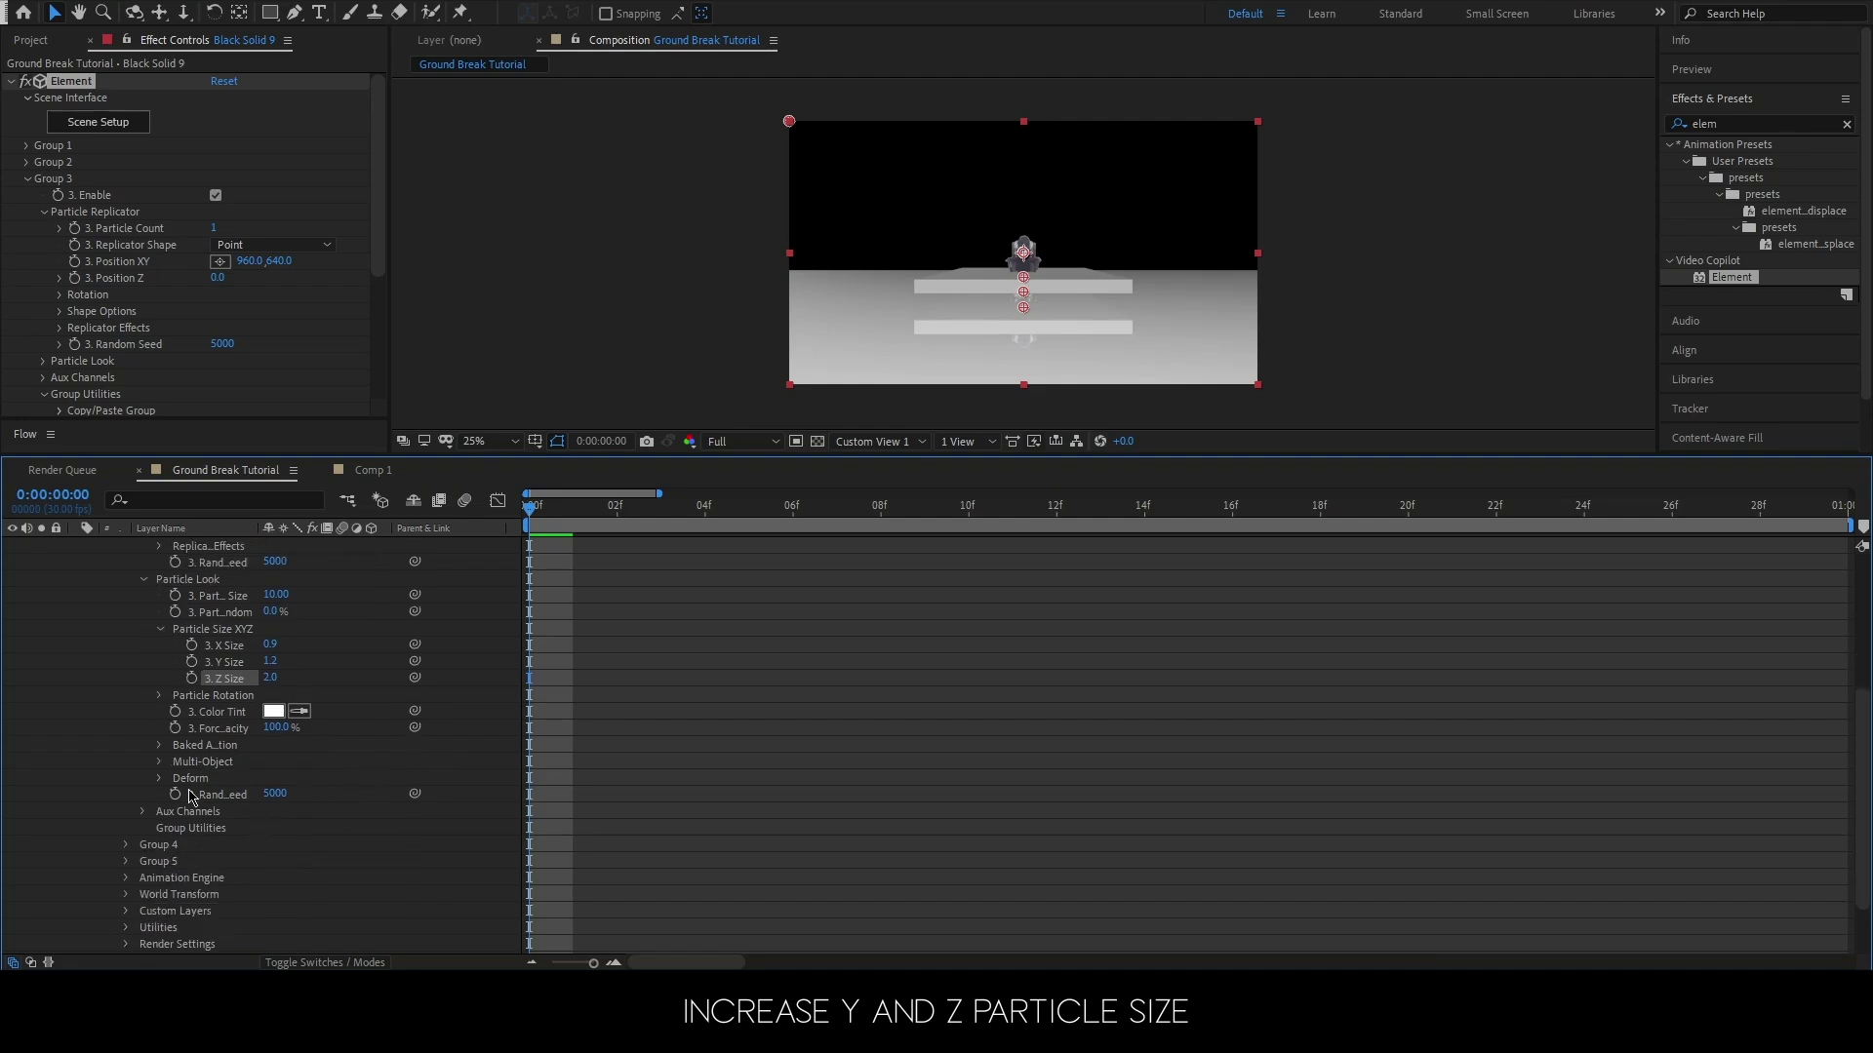
# - Turn Multi-Object Enable on for Group 3
pyautogui.click(157, 769)
pyautogui.click(269, 777)
pyautogui.scroll(-2, 283, 780)
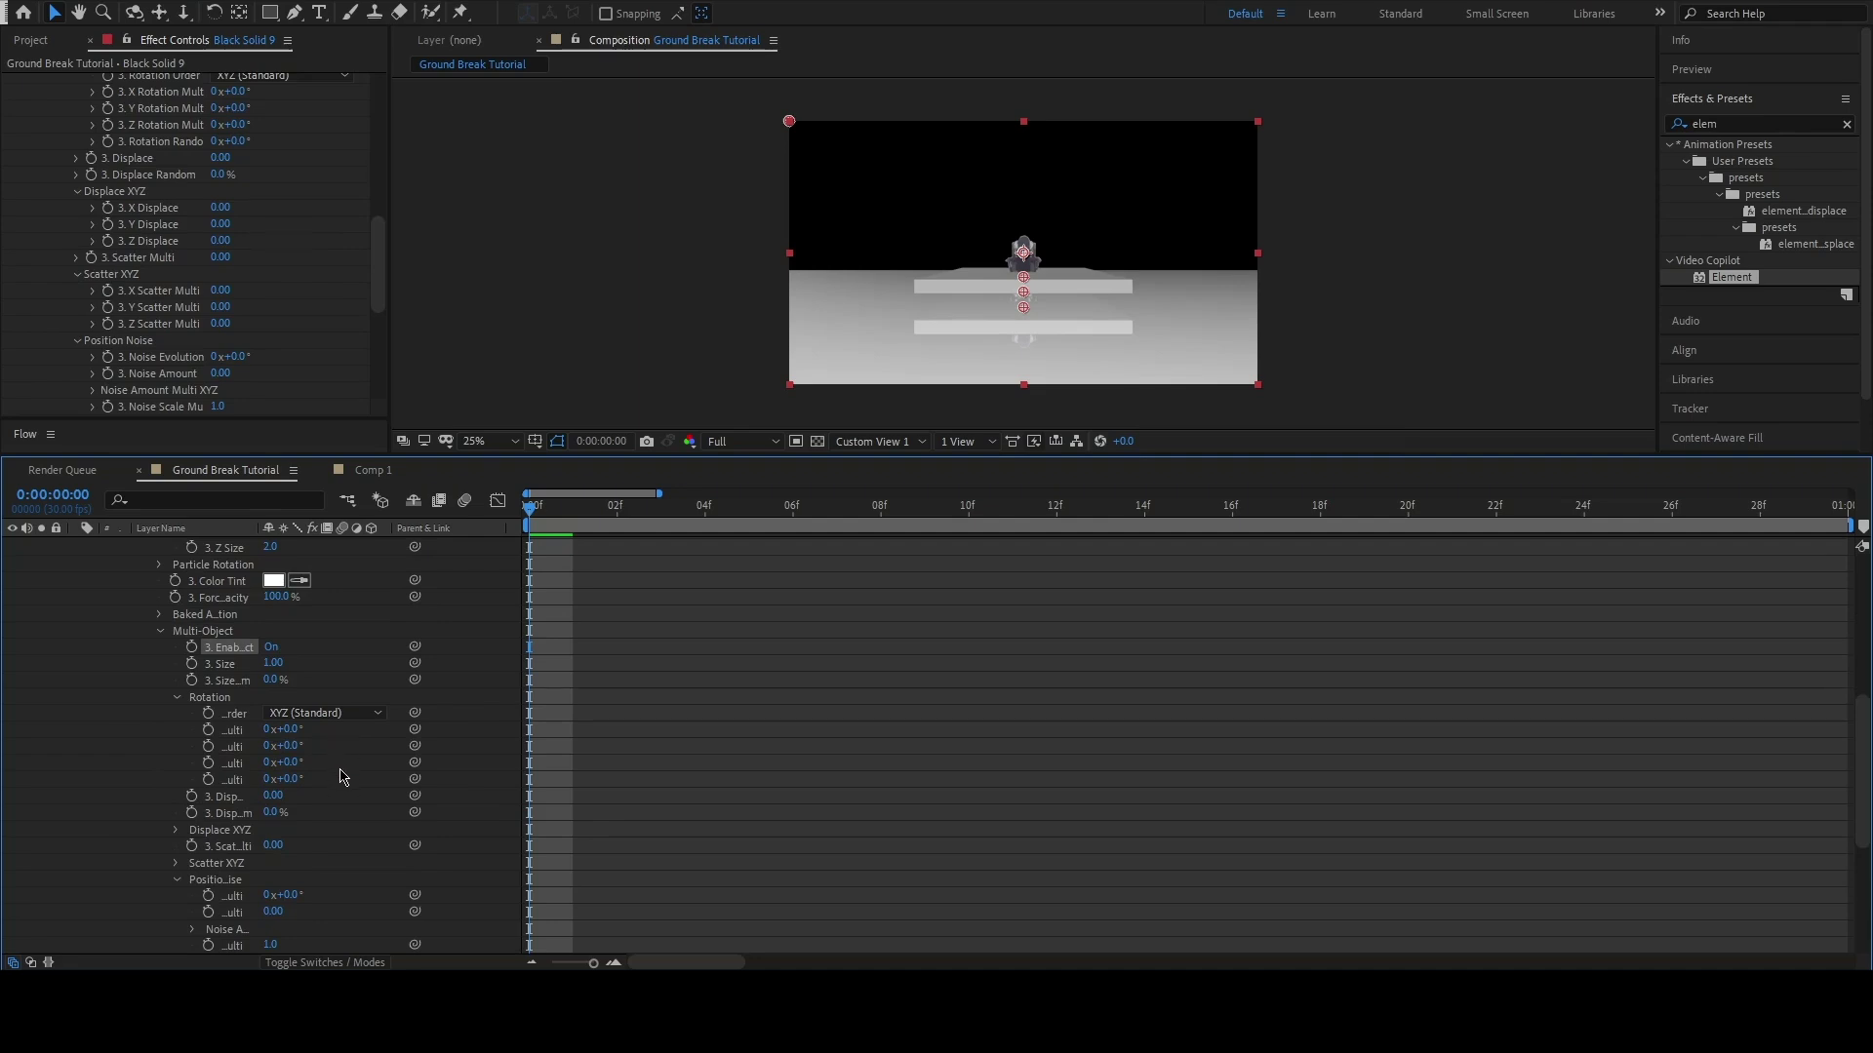
# - Keyframe Rotation Random from 0° at frame 0 to about 78° at 1 second
pyautogui.click(208, 779)
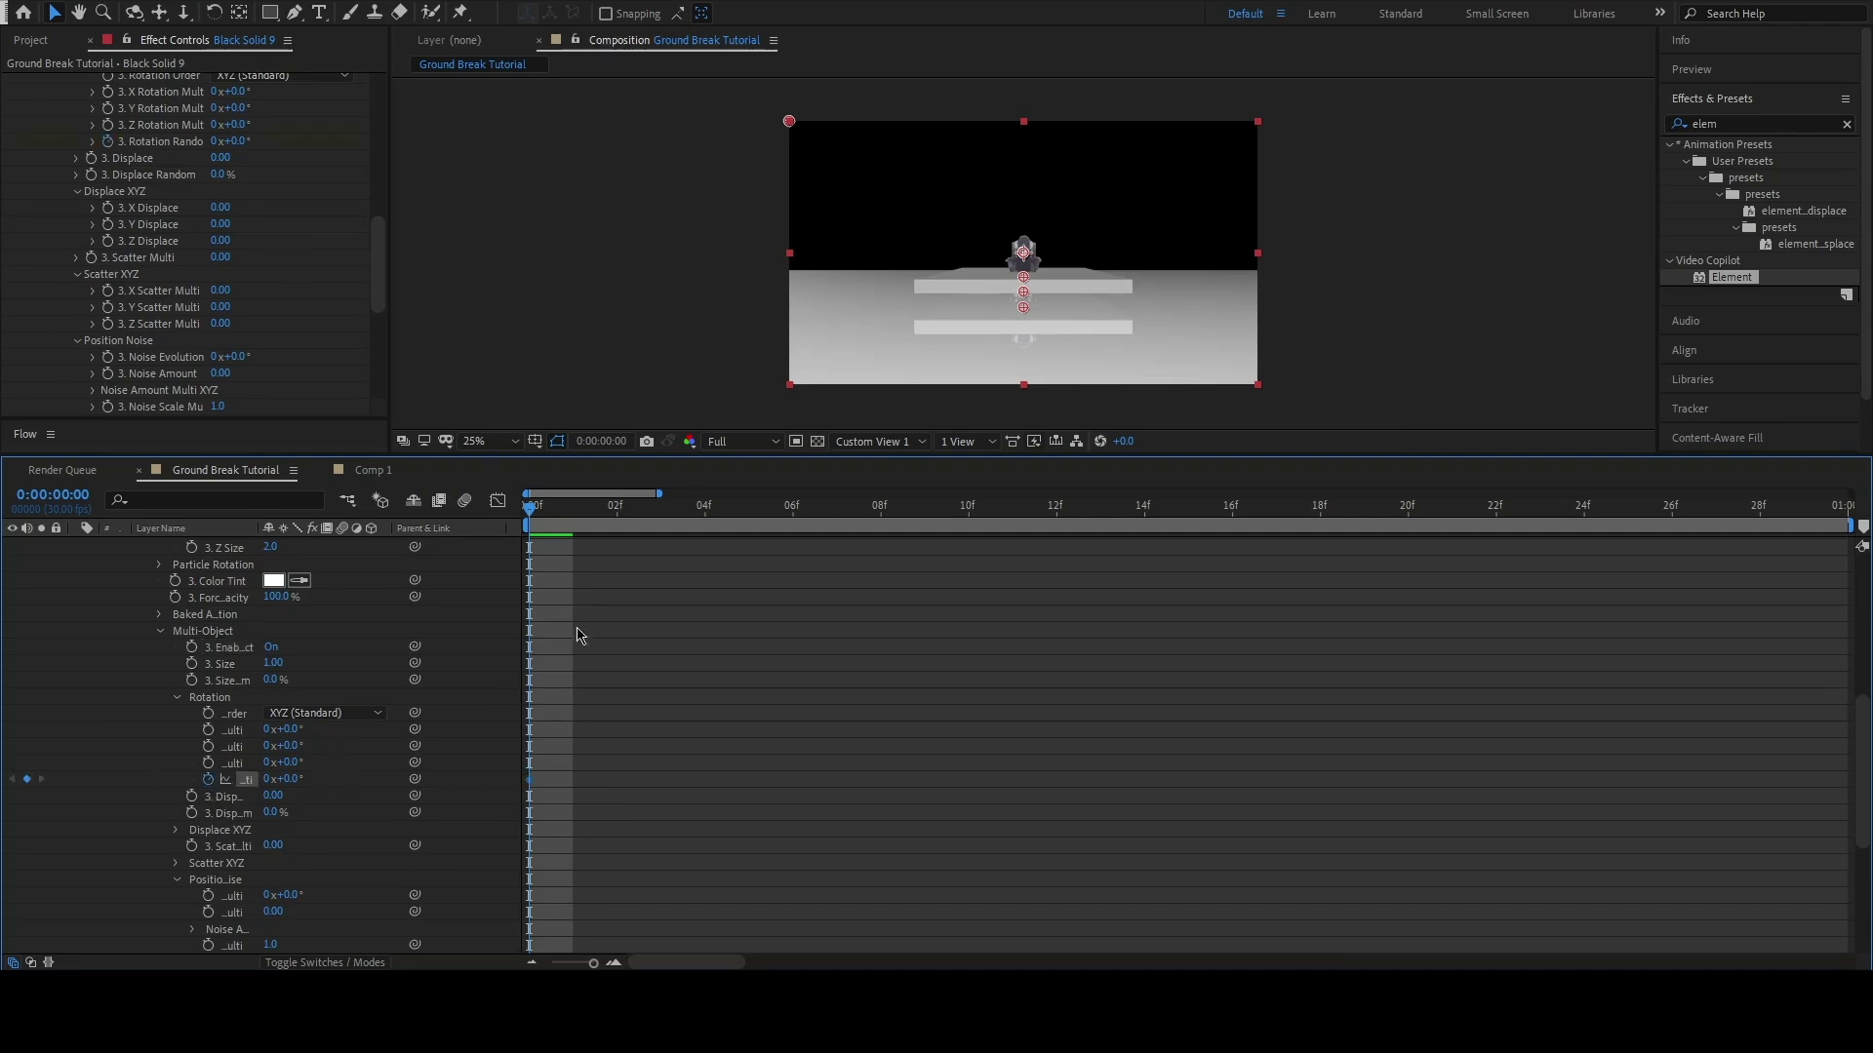
pyautogui.click(1850, 517)
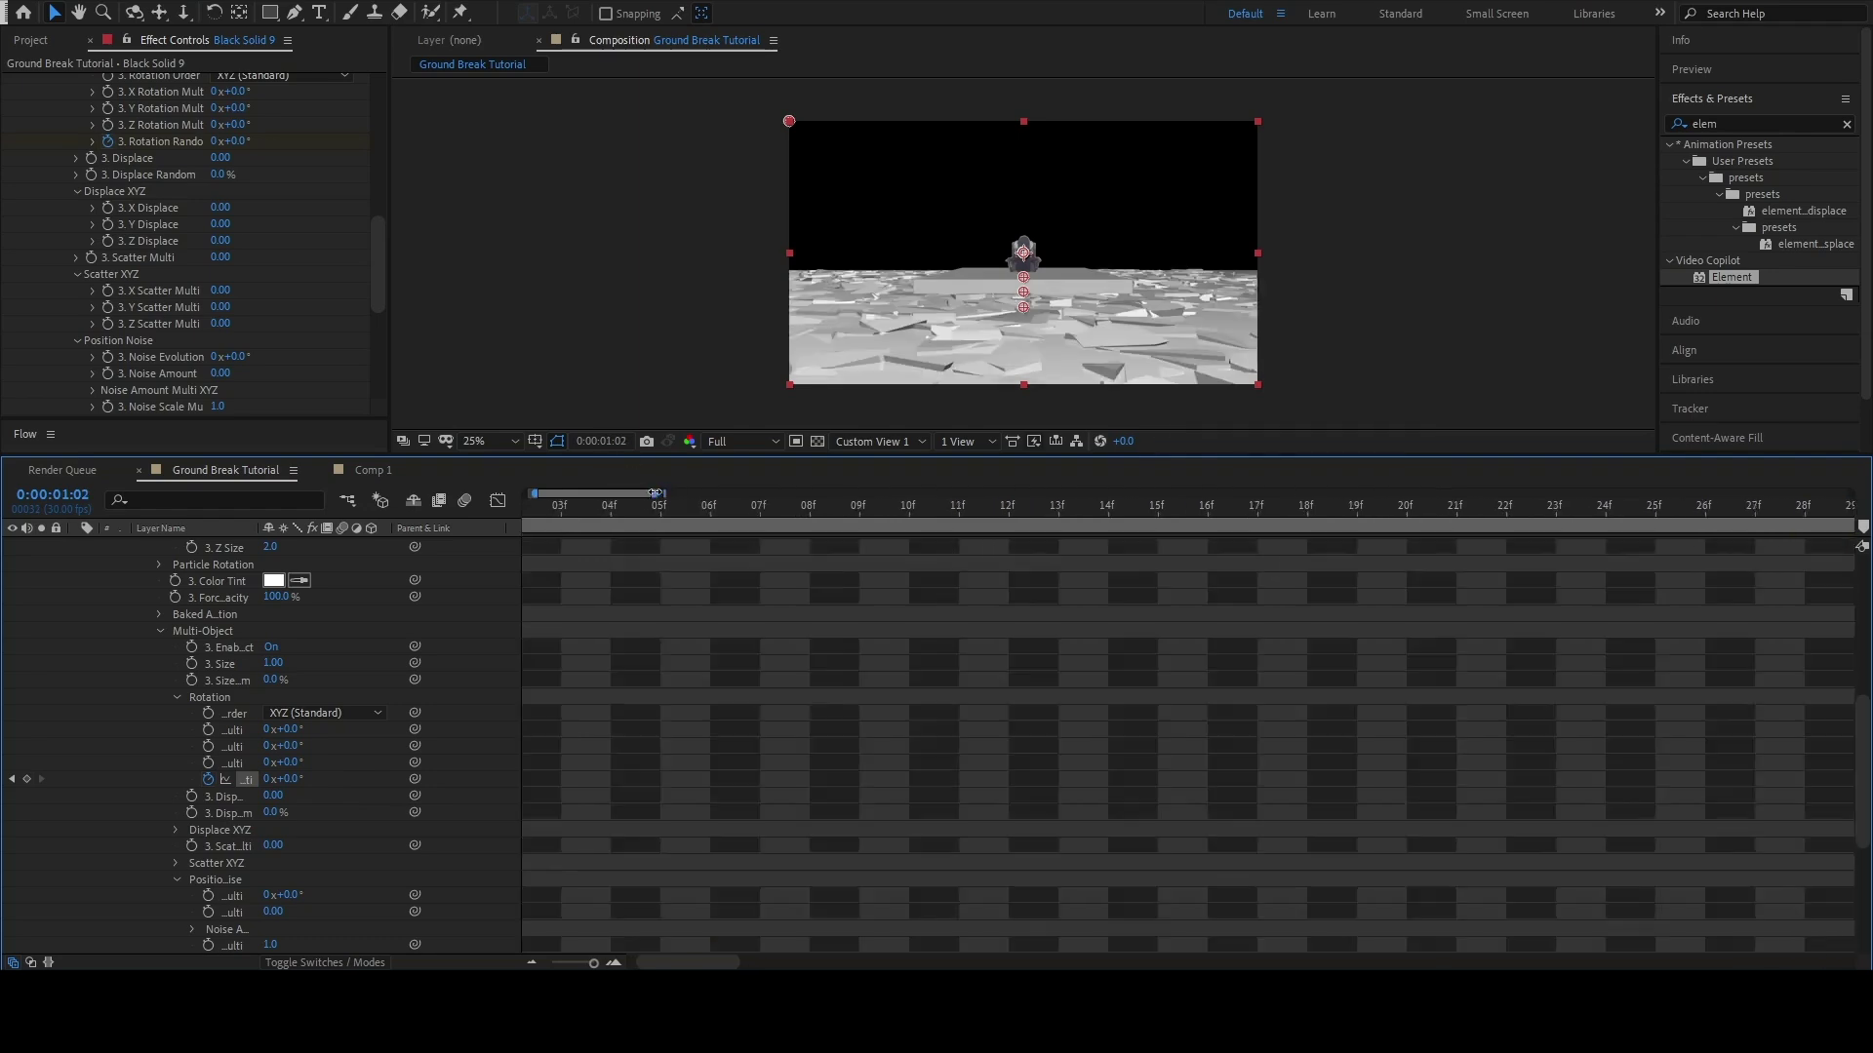
pyautogui.moveTo(669, 493); pyautogui.dragTo(895, 493)
pyautogui.click(963, 513)
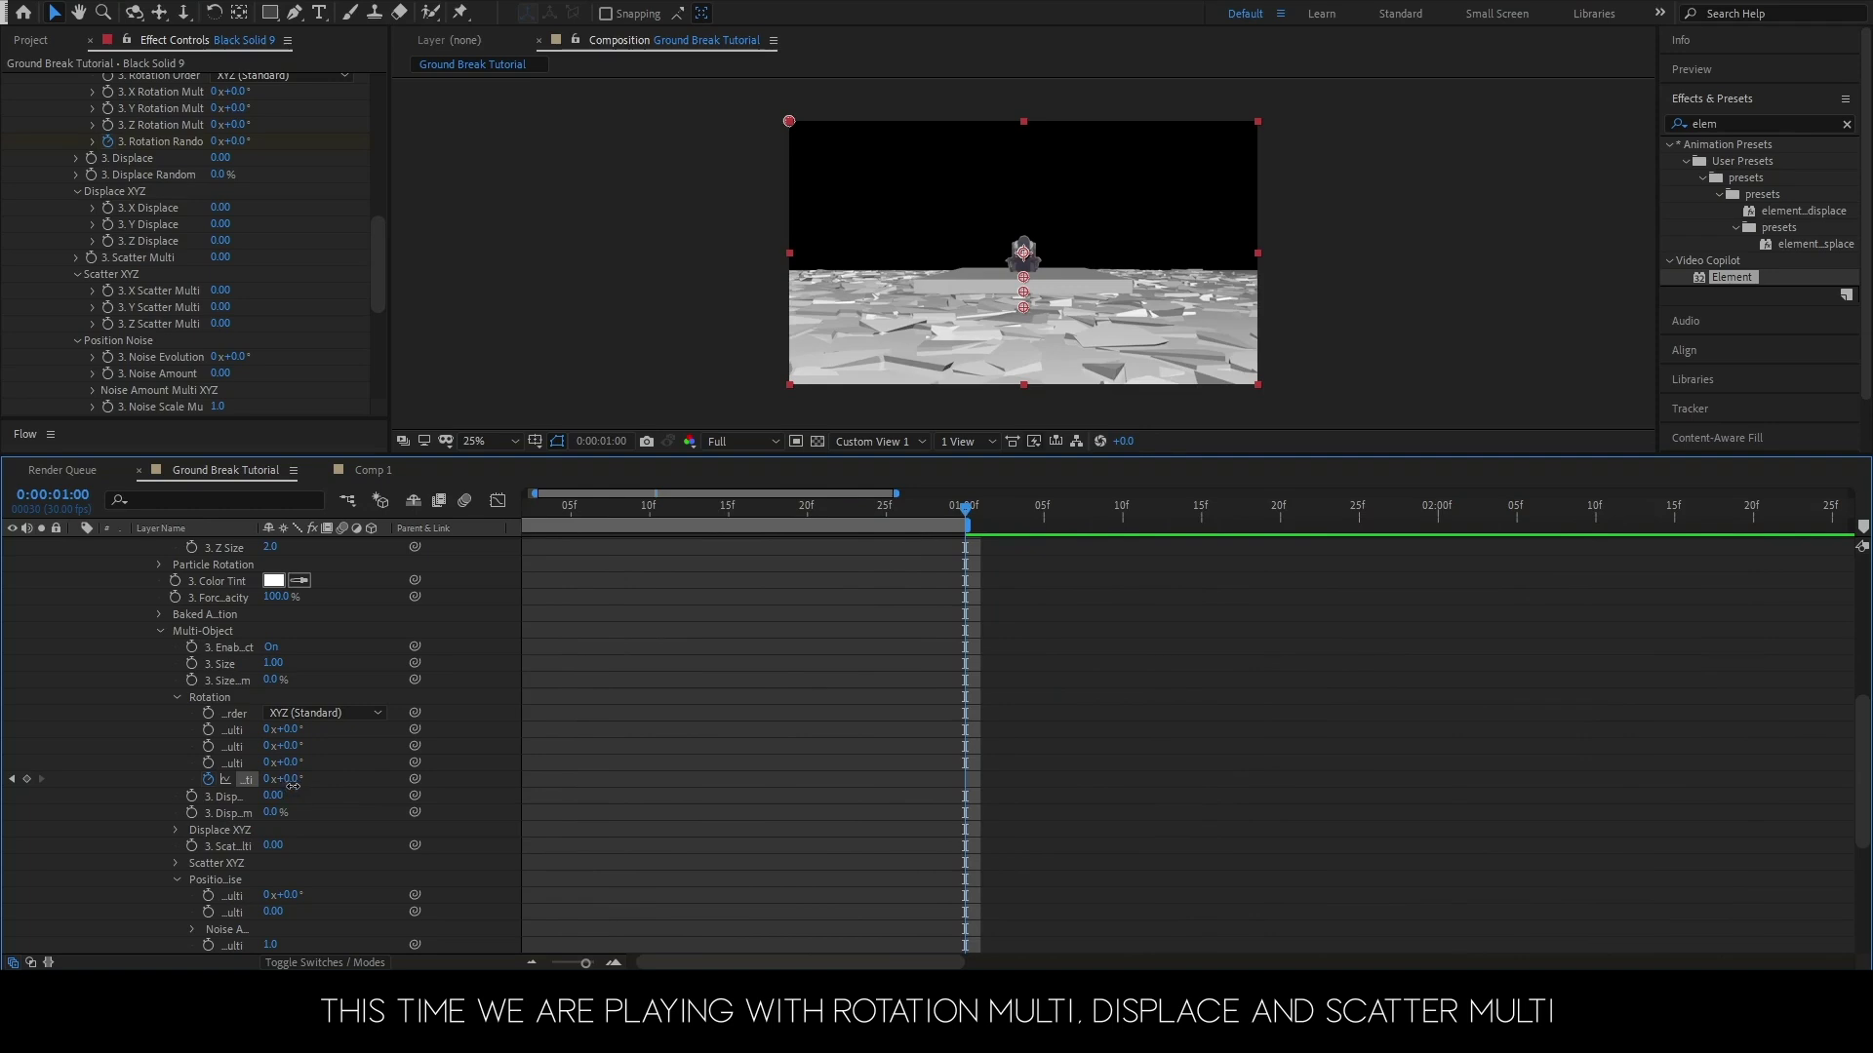
pyautogui.moveTo(289, 791); pyautogui.dragTo(379, 785)
pyautogui.moveTo(408, 783); pyautogui.dragTo(361, 786)
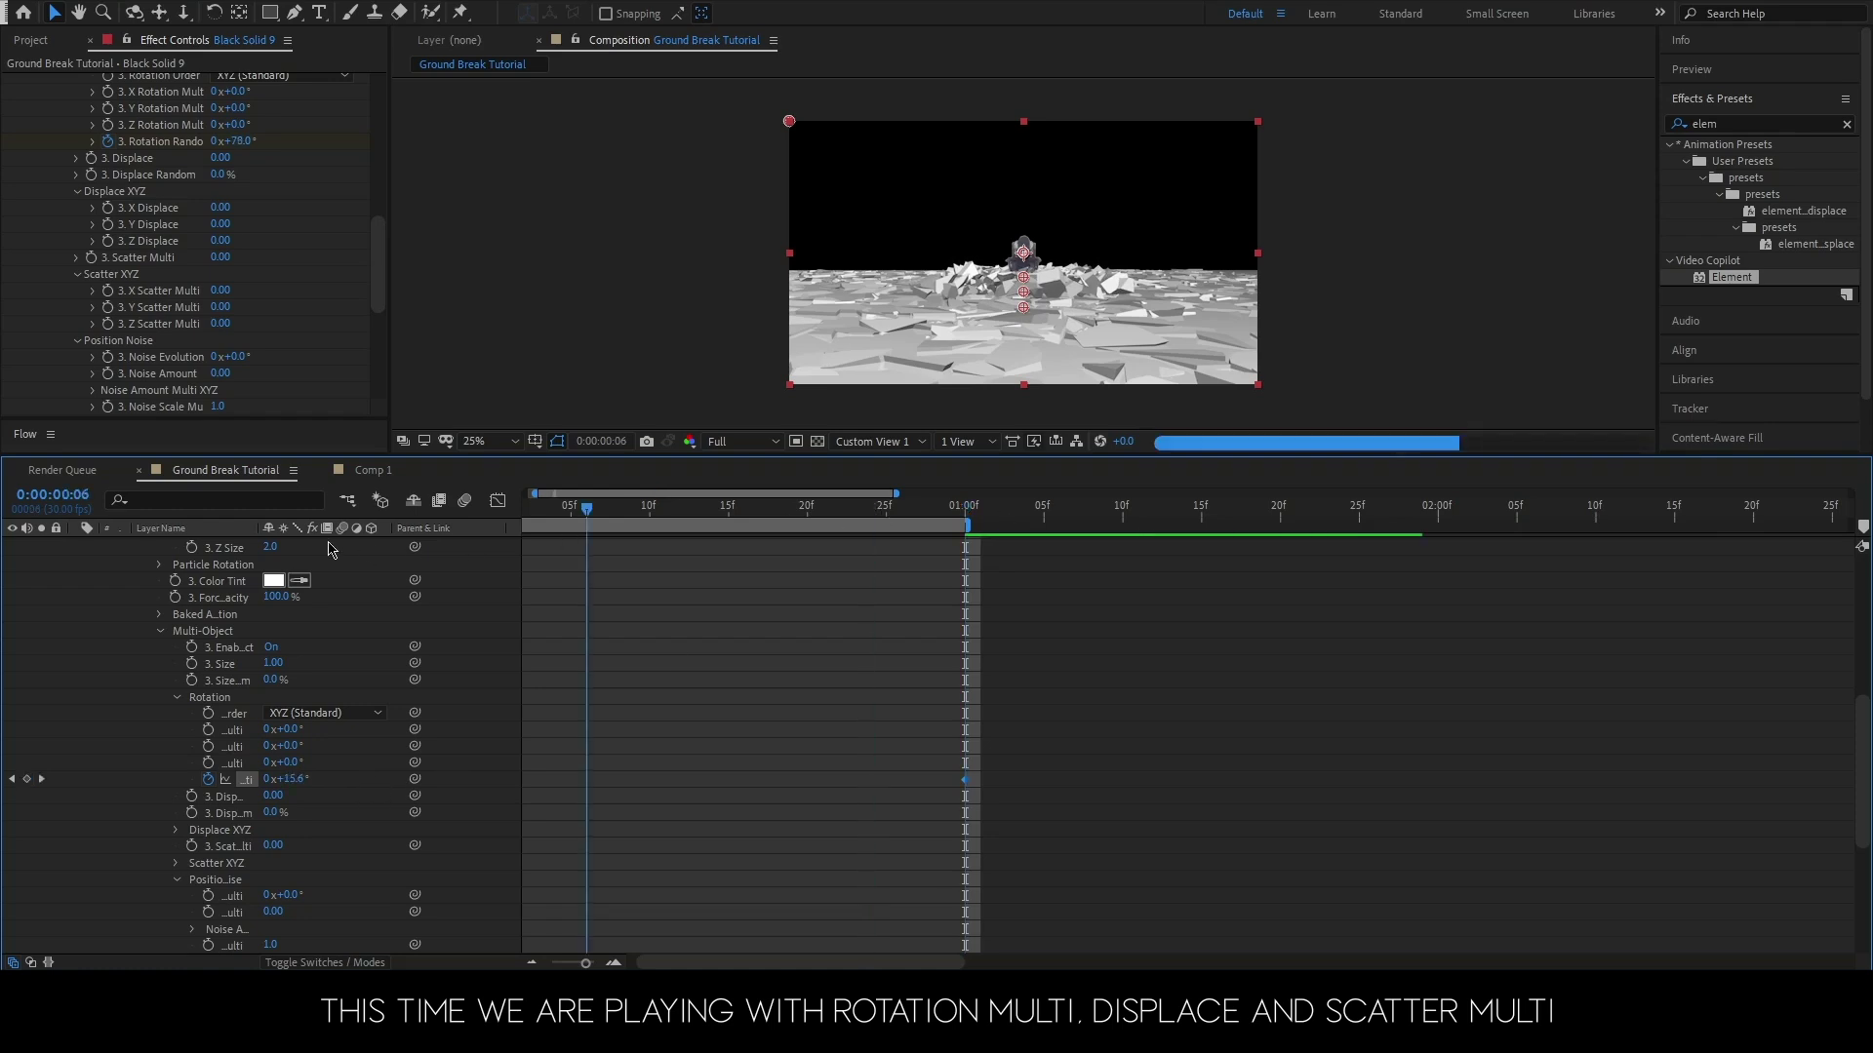
pyautogui.moveTo(881, 517); pyautogui.dragTo(527, 511)
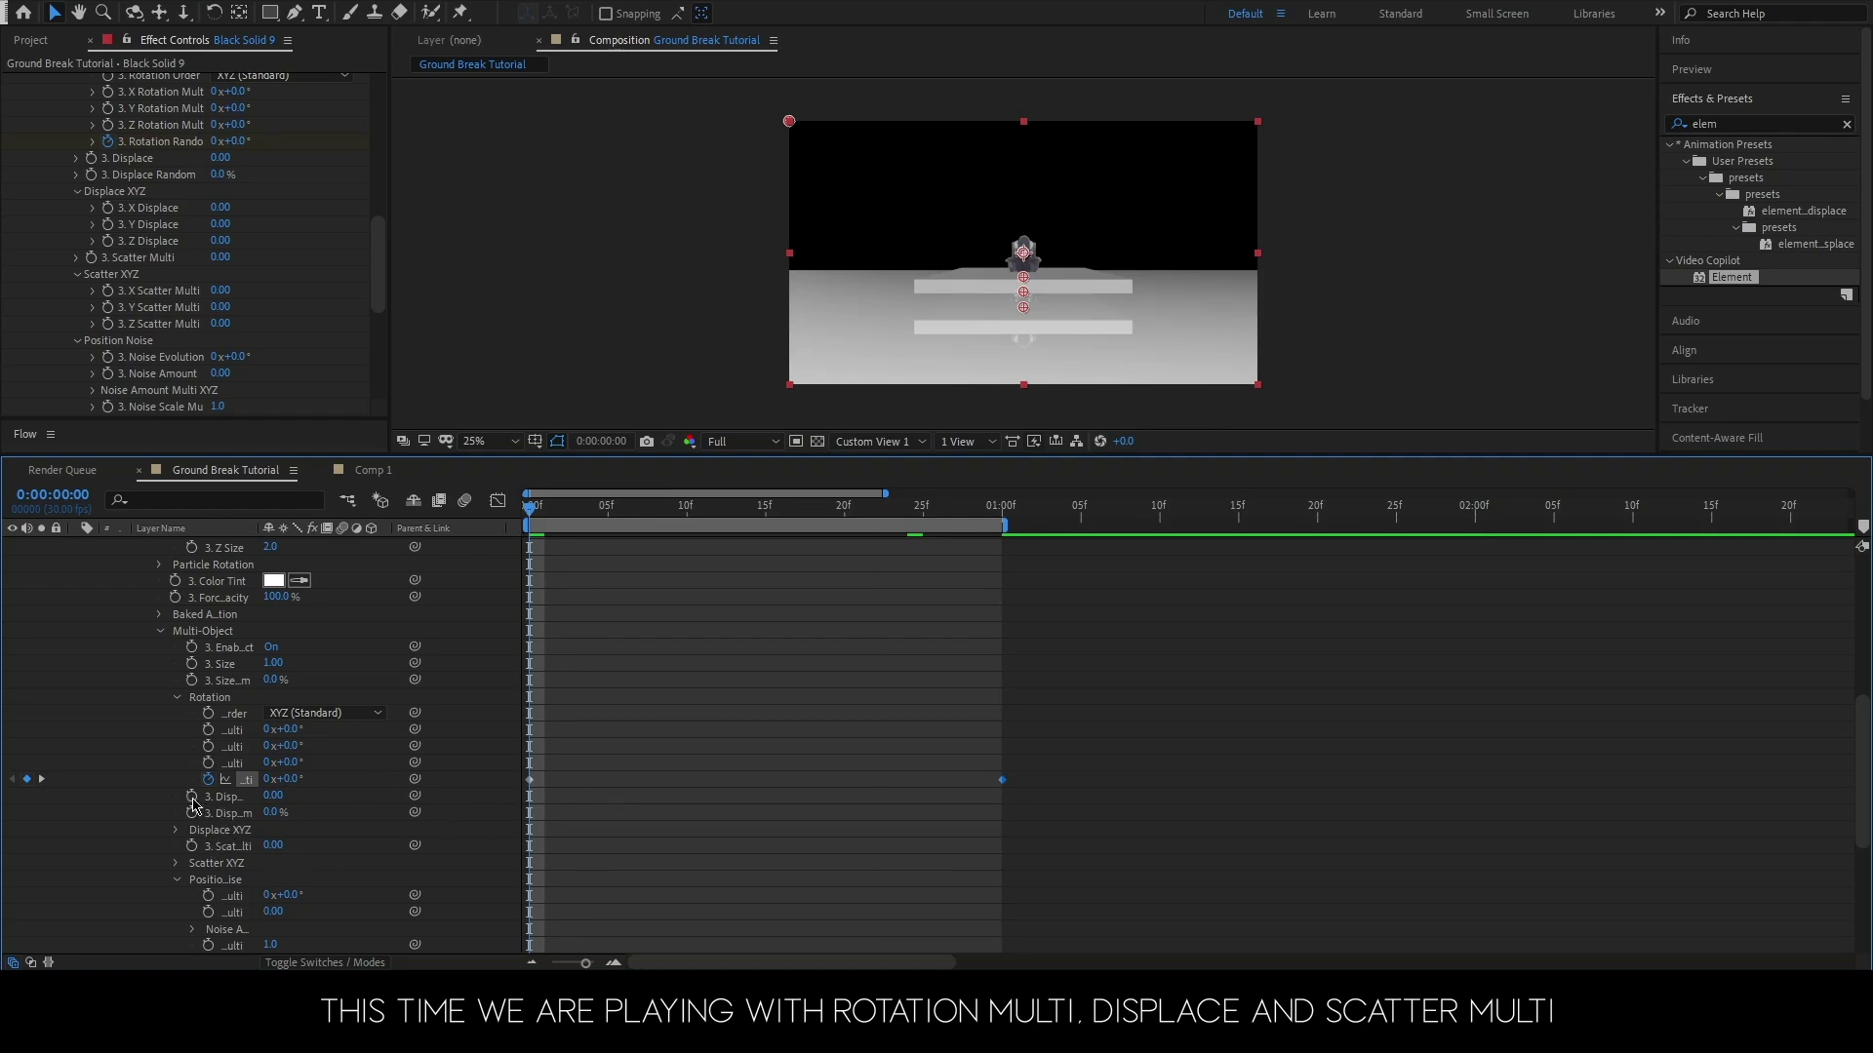
# - Raise Displace to 2.74 at the 1-second mark
pyautogui.click(1011, 508)
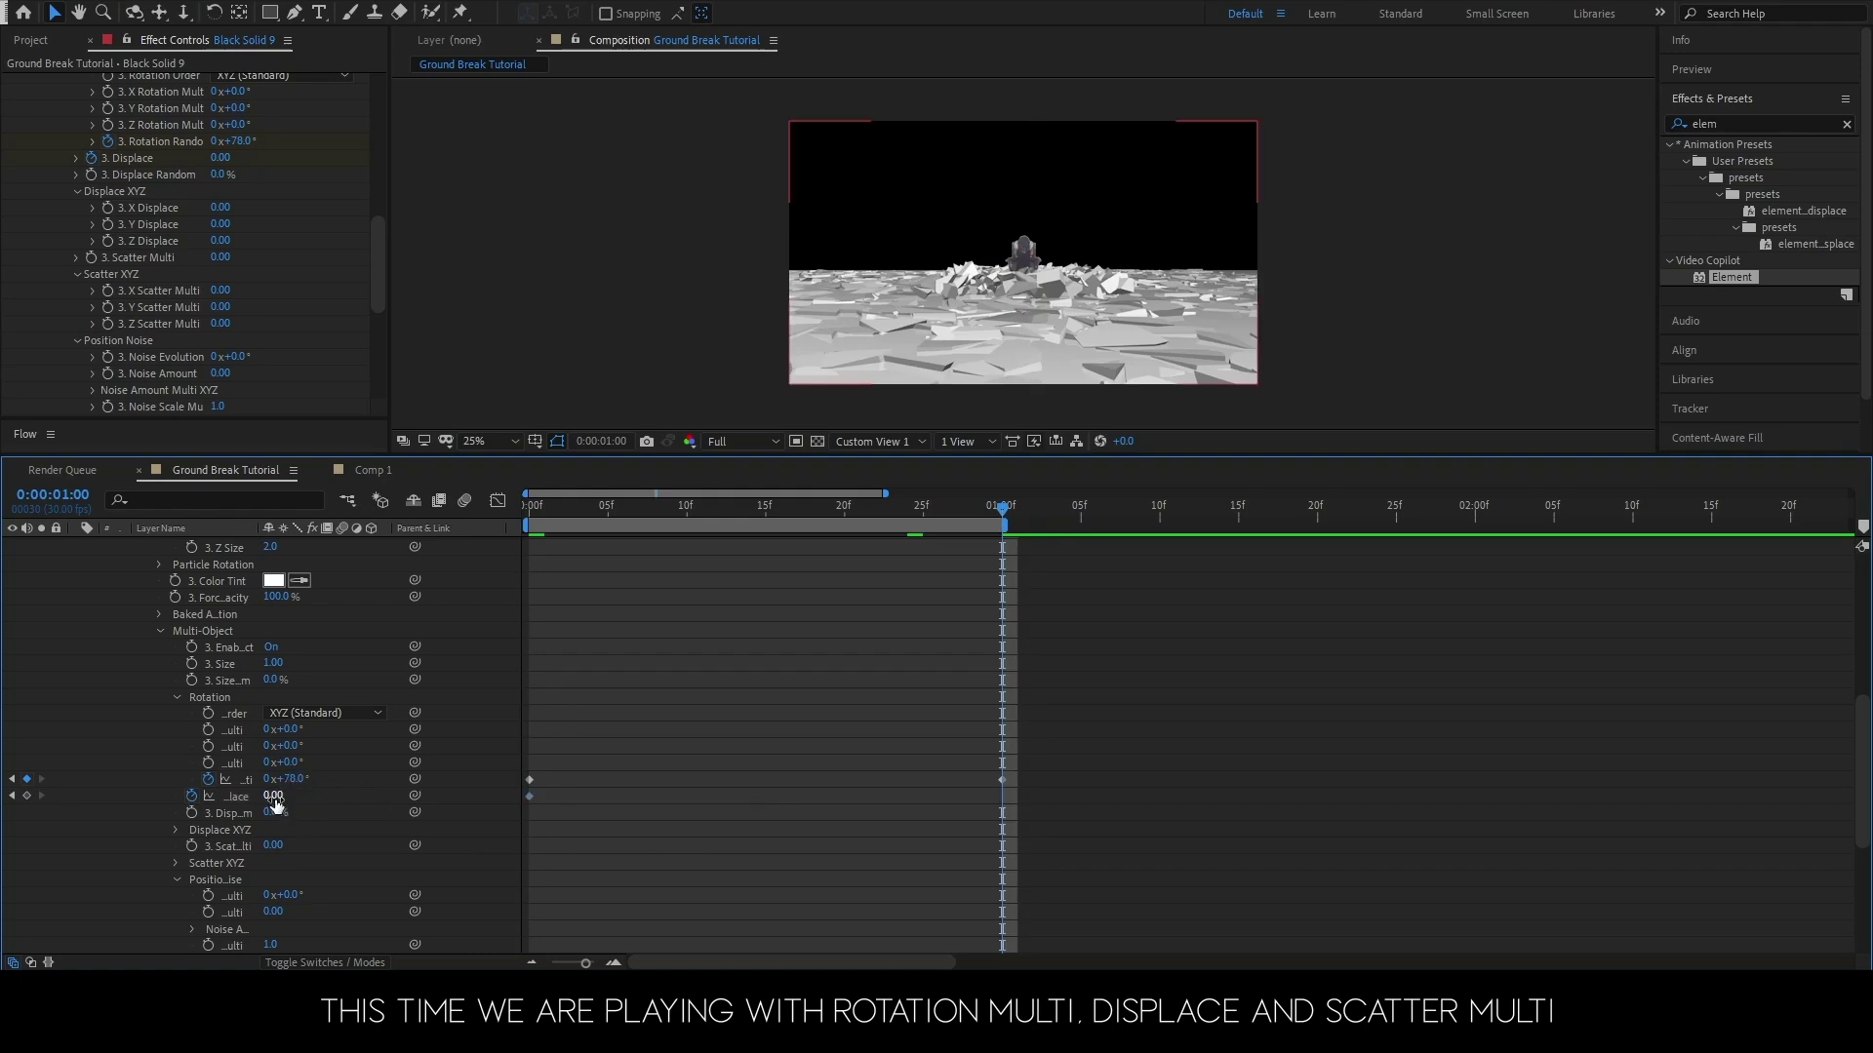
pyautogui.click(276, 795)
pyautogui.write('0.59')
pyautogui.moveTo(345, 802); pyautogui.dragTo(538, 801)
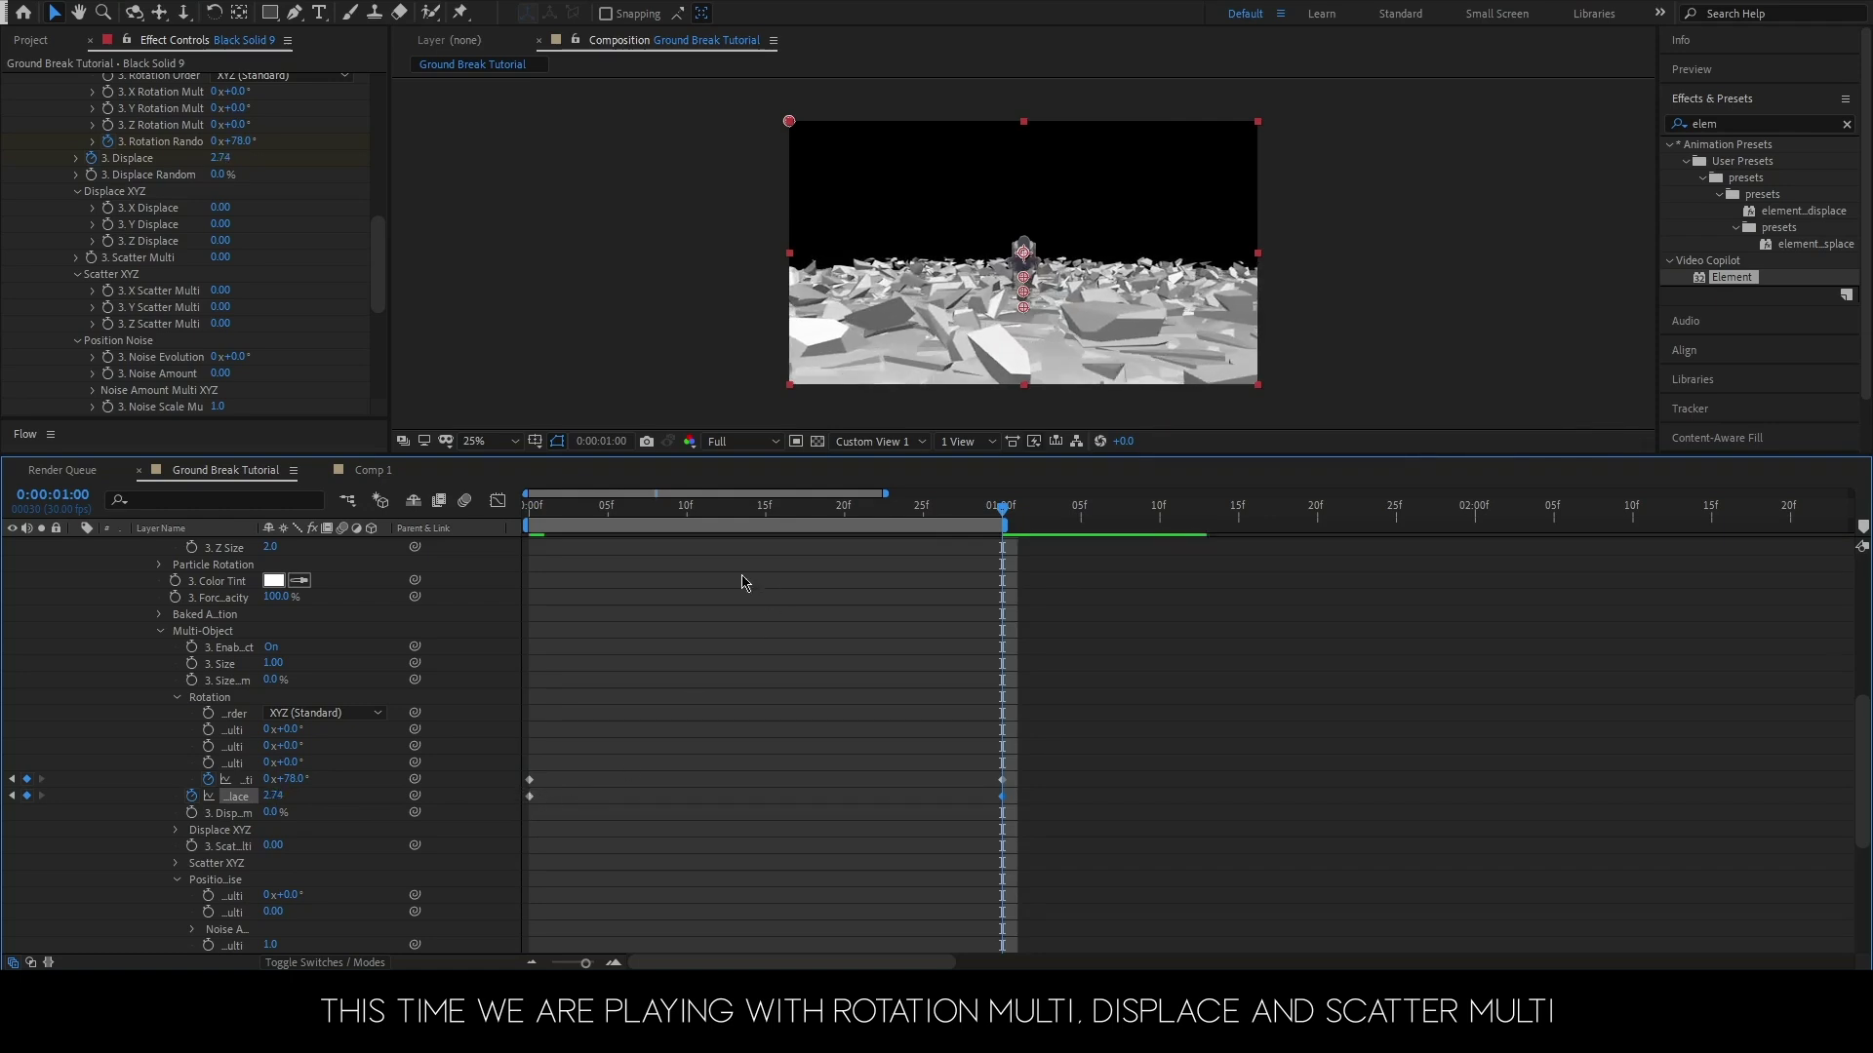
pyautogui.moveTo(627, 507); pyautogui.dragTo(528, 508)
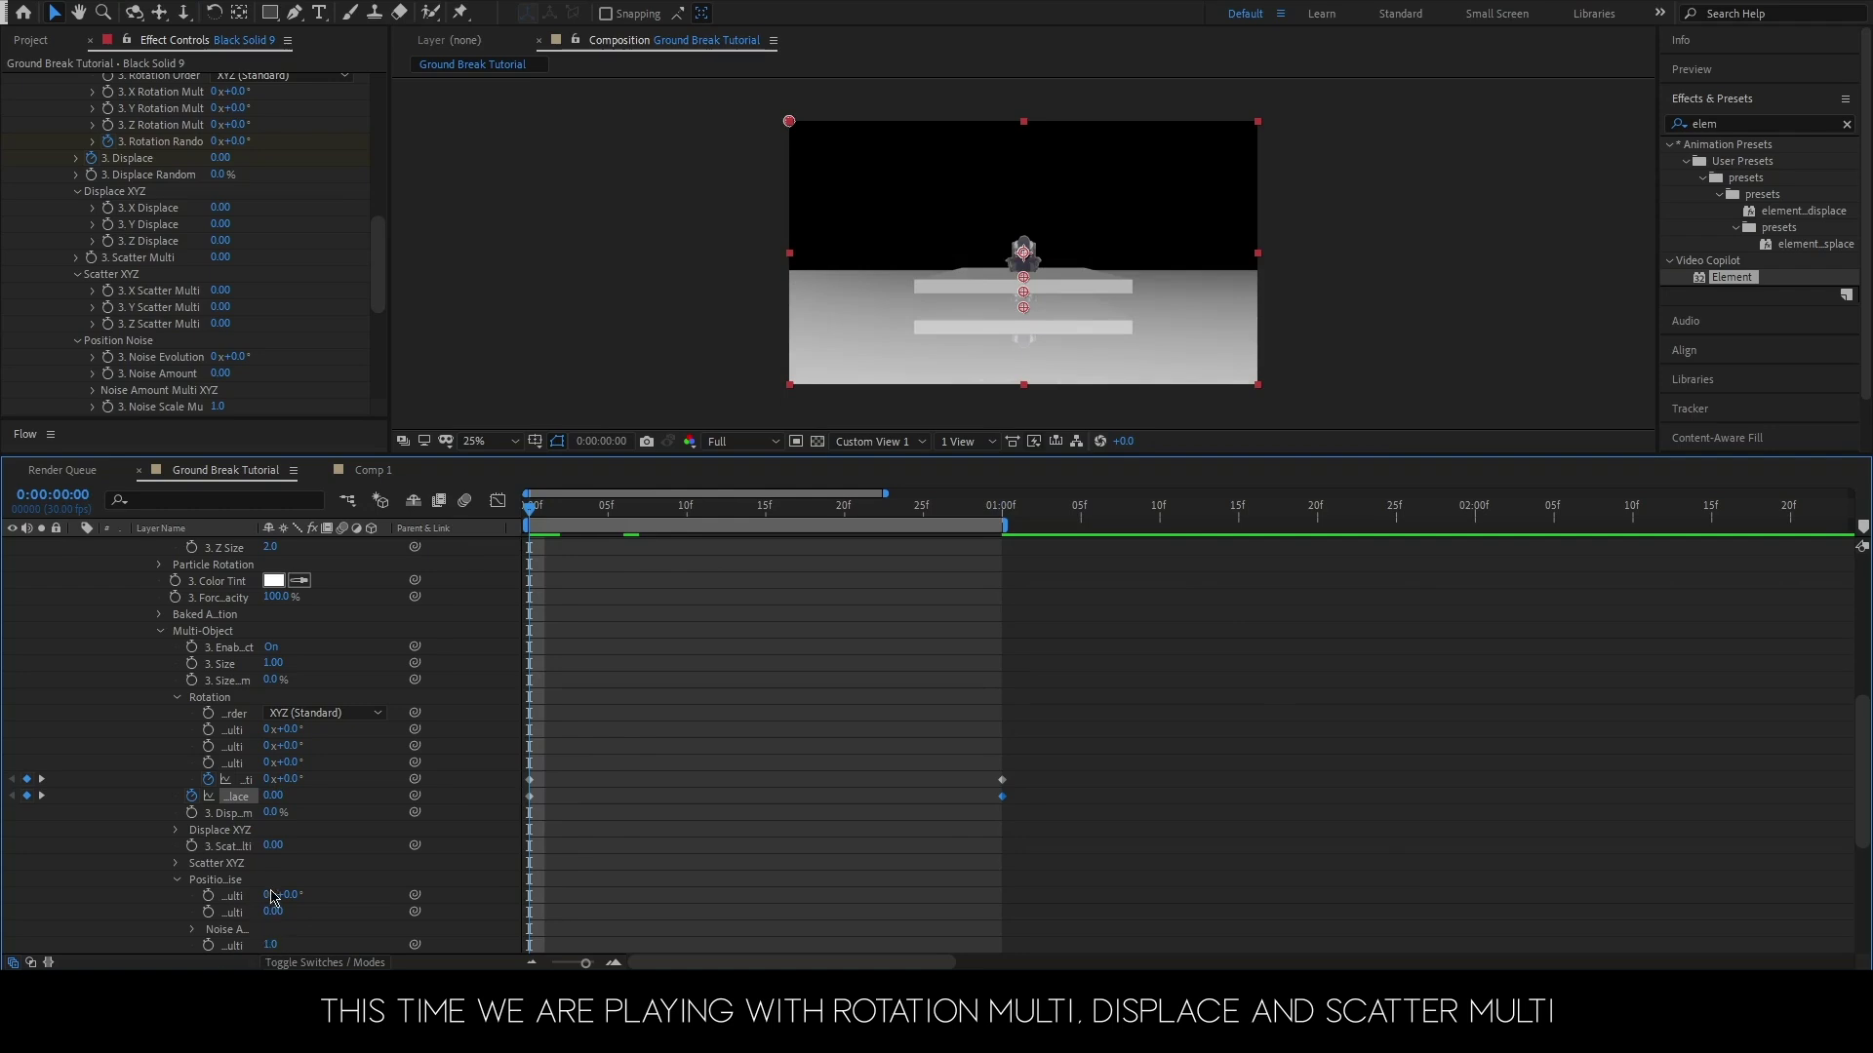
pyautogui.scroll(-1, 219, 812)
# - Keyframe Displace XYZ Scatter Multi from 0 at frame 0 to about 30 at 1 second
pyautogui.click(176, 782)
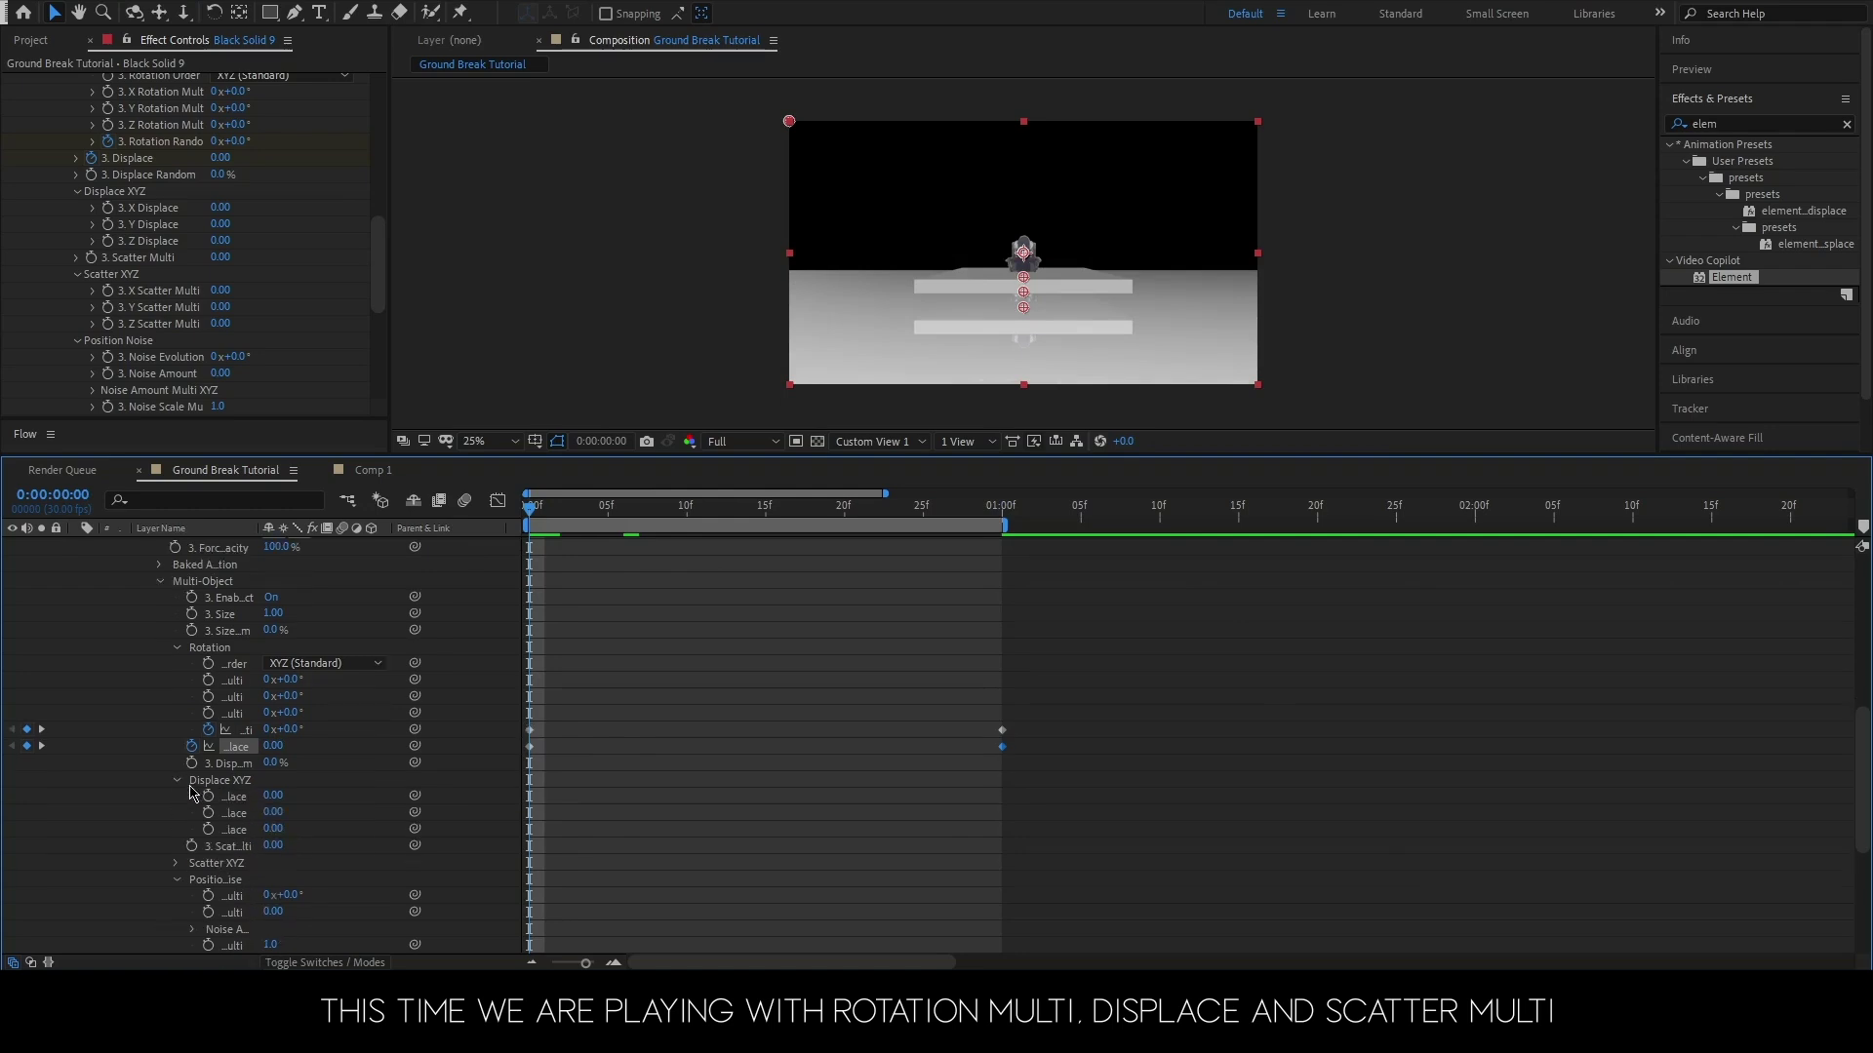
pyautogui.click(193, 847)
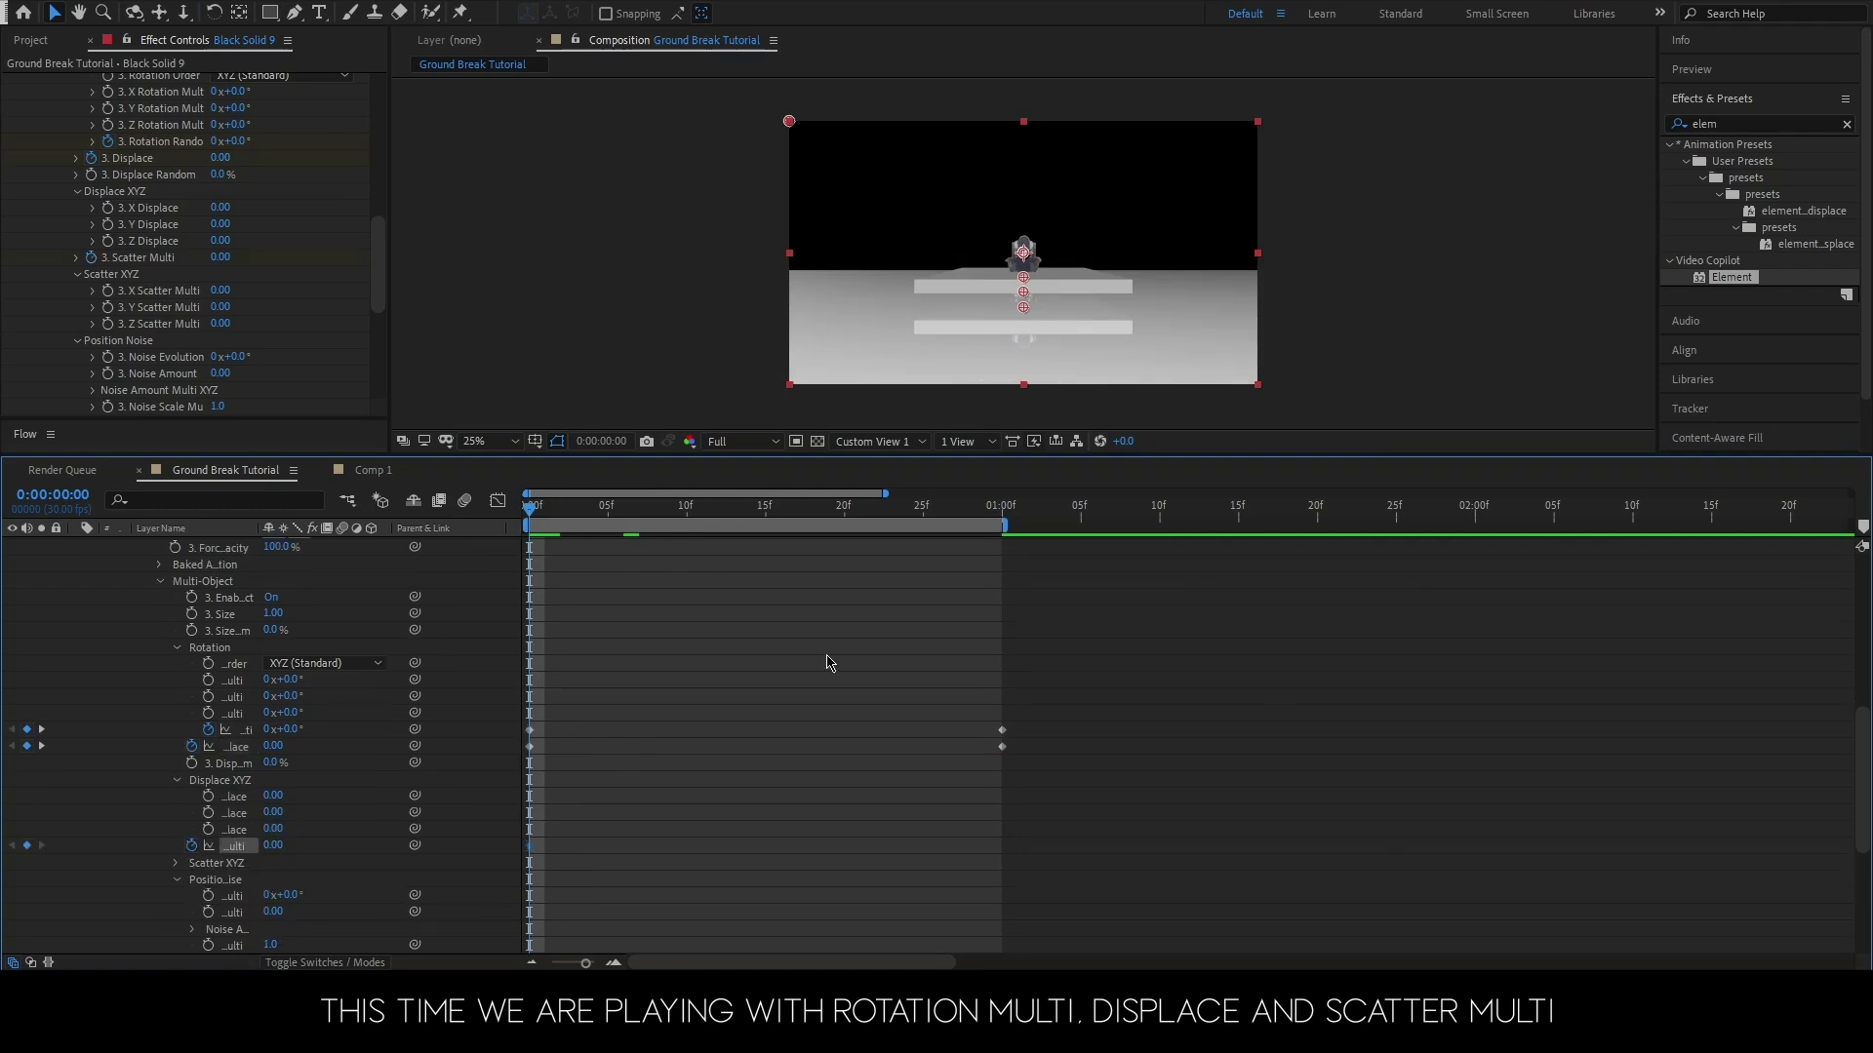
pyautogui.click(1000, 514)
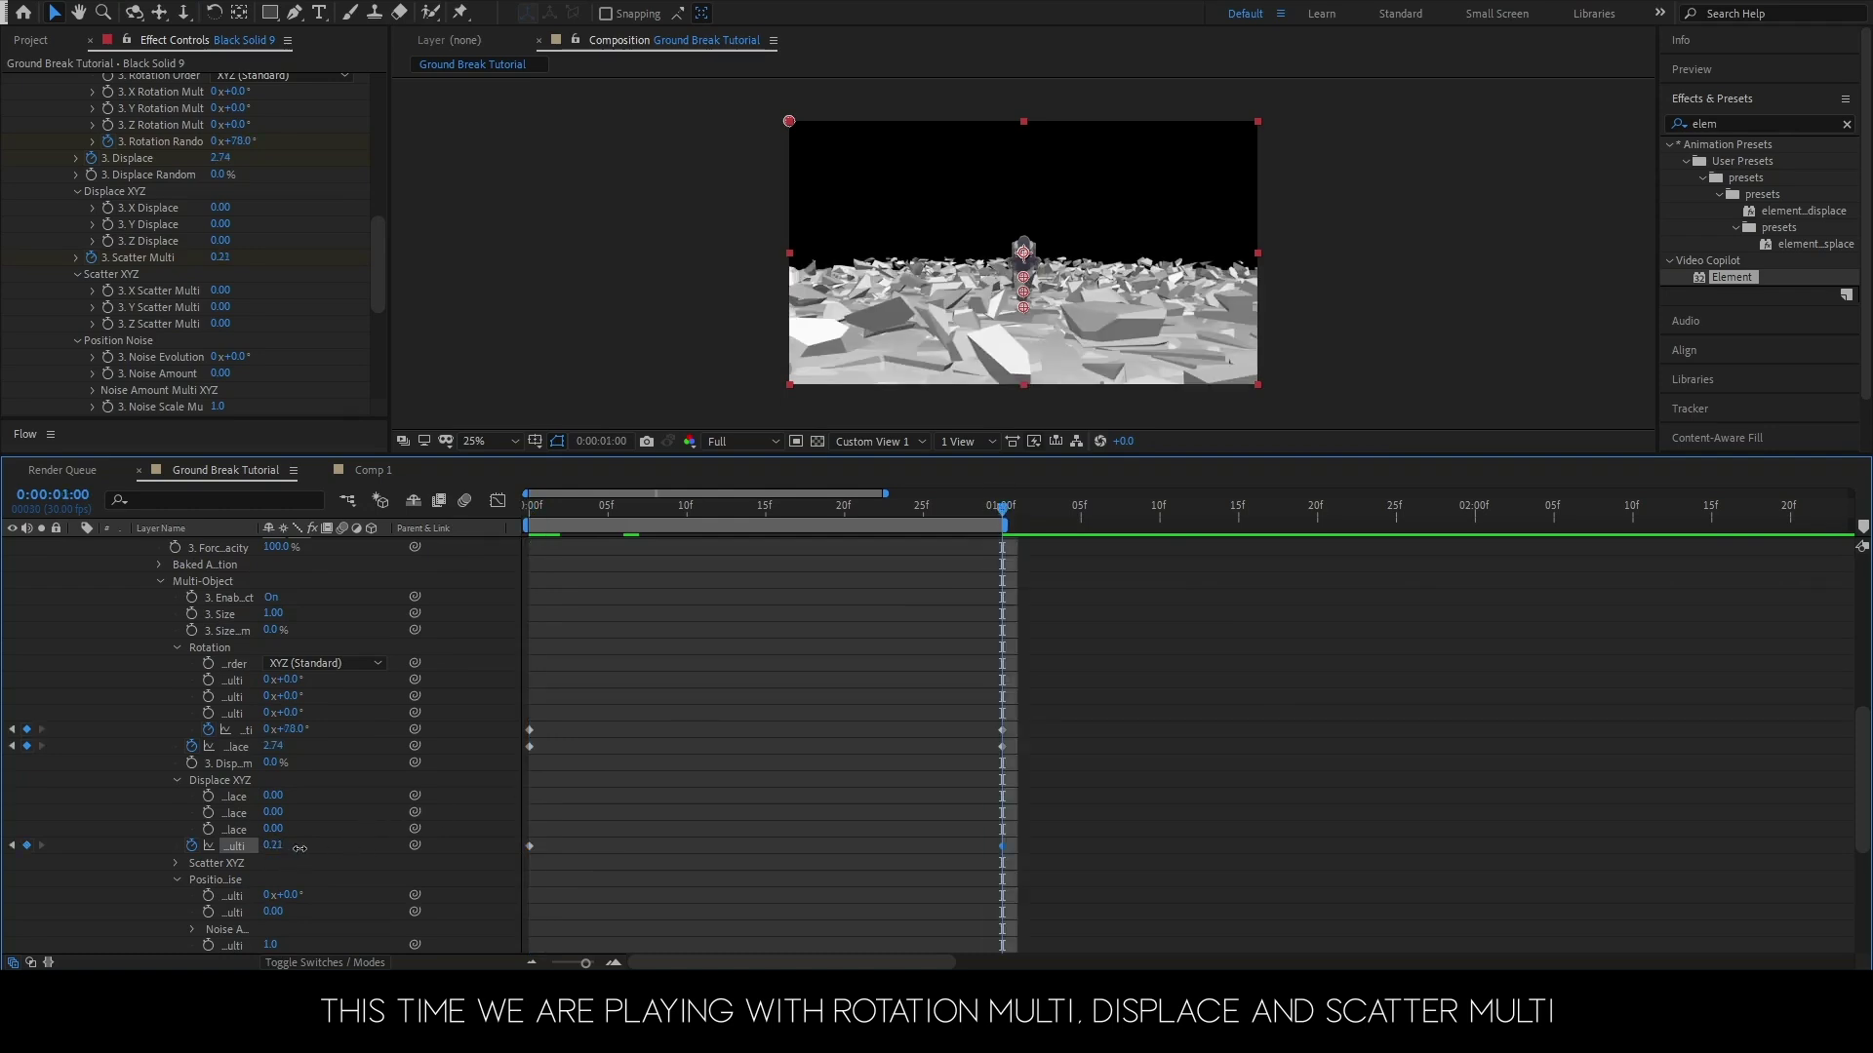
pyautogui.moveTo(299, 849)
pyautogui.mouseDown()
pyautogui.moveTo(887, 855)
pyautogui.moveTo(276, 852)
pyautogui.moveTo(1120, 826)
pyautogui.mouseUp()
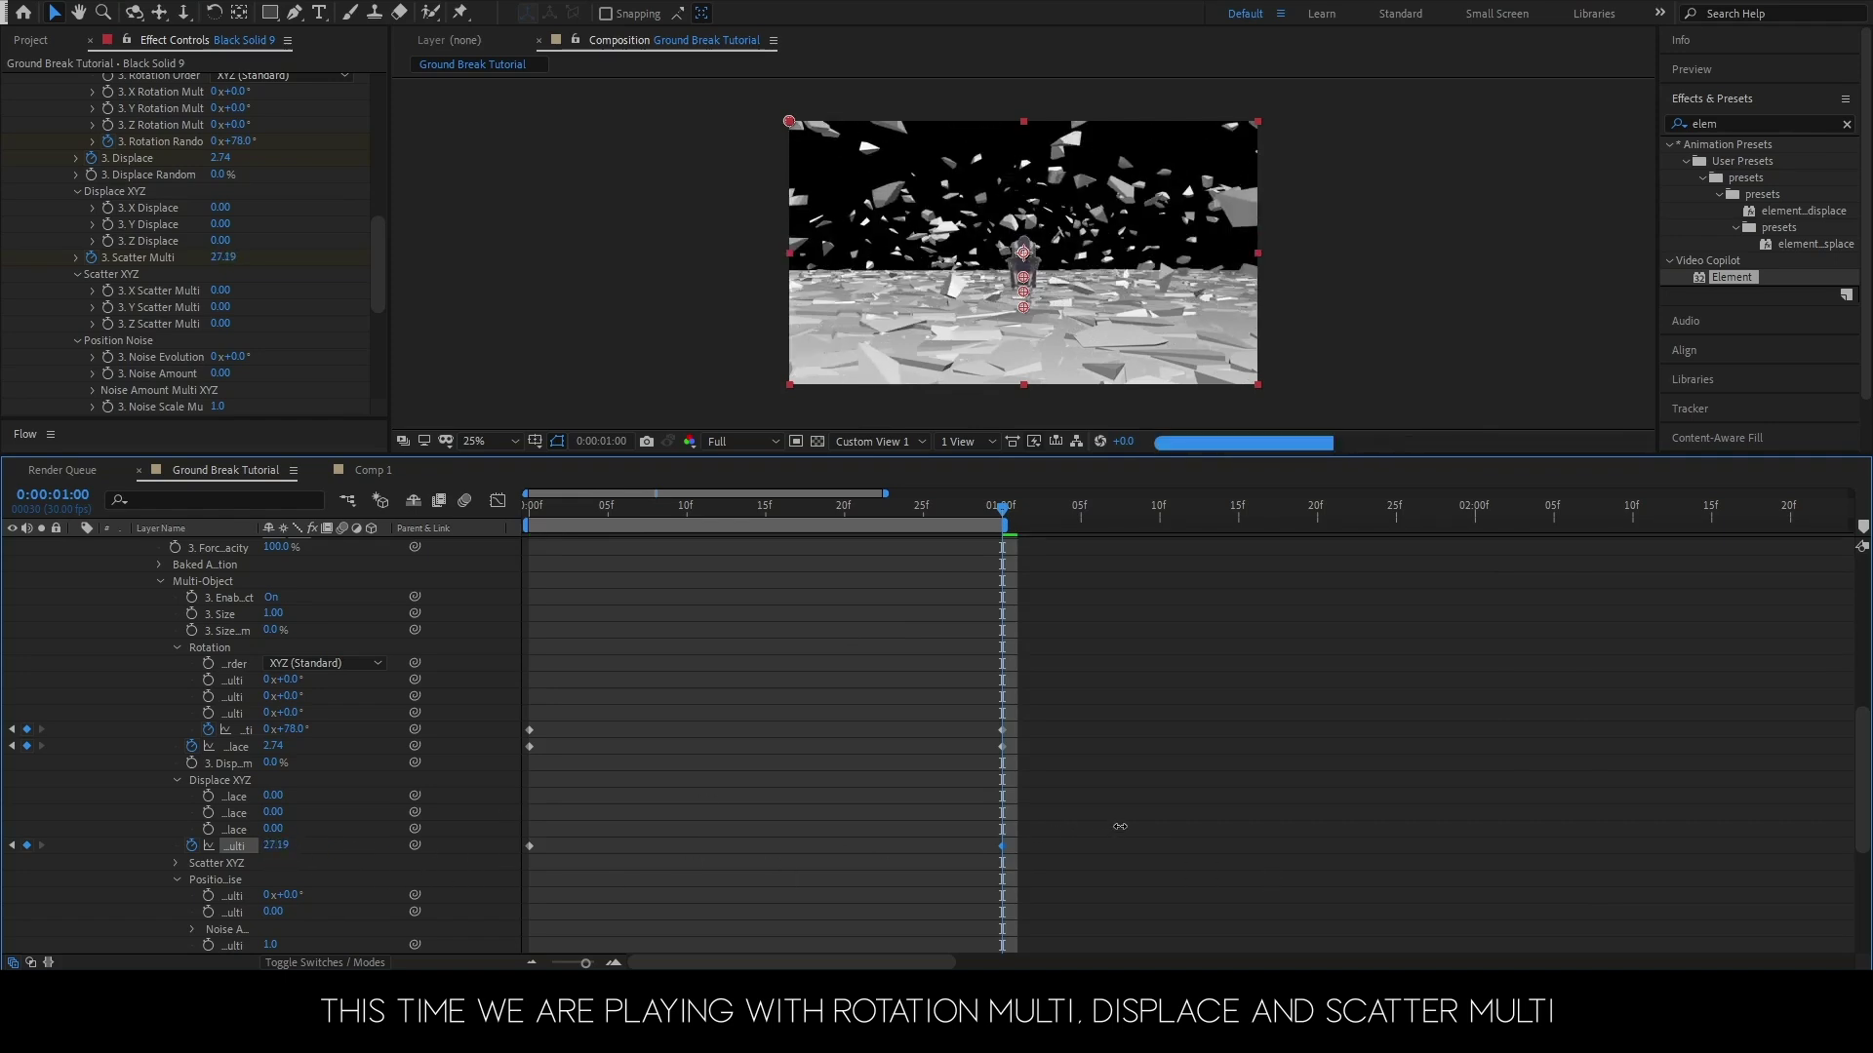
pyautogui.moveTo(1120, 827); pyautogui.dragTo(1382, 814)
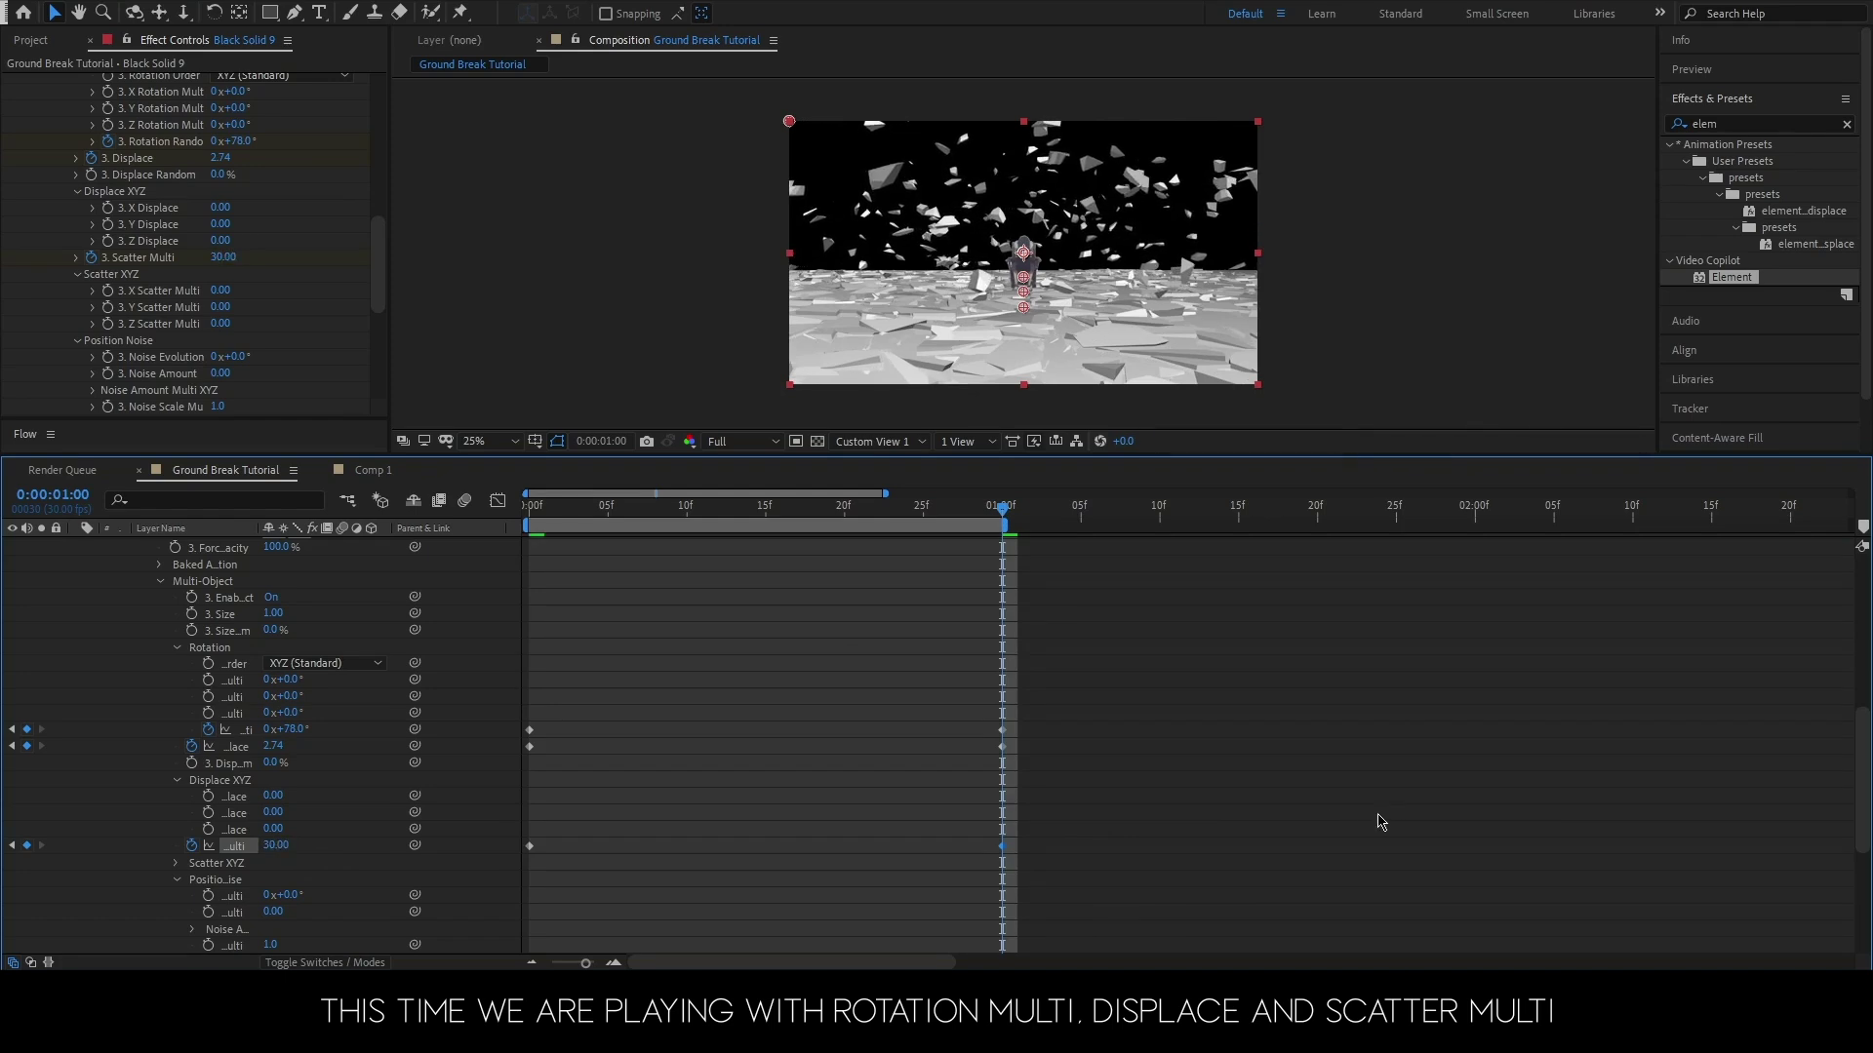
# - Scrub the timeline to check the shards flying apart, then return to frame 0
pyautogui.moveTo(1007, 527); pyautogui.dragTo(537, 570)
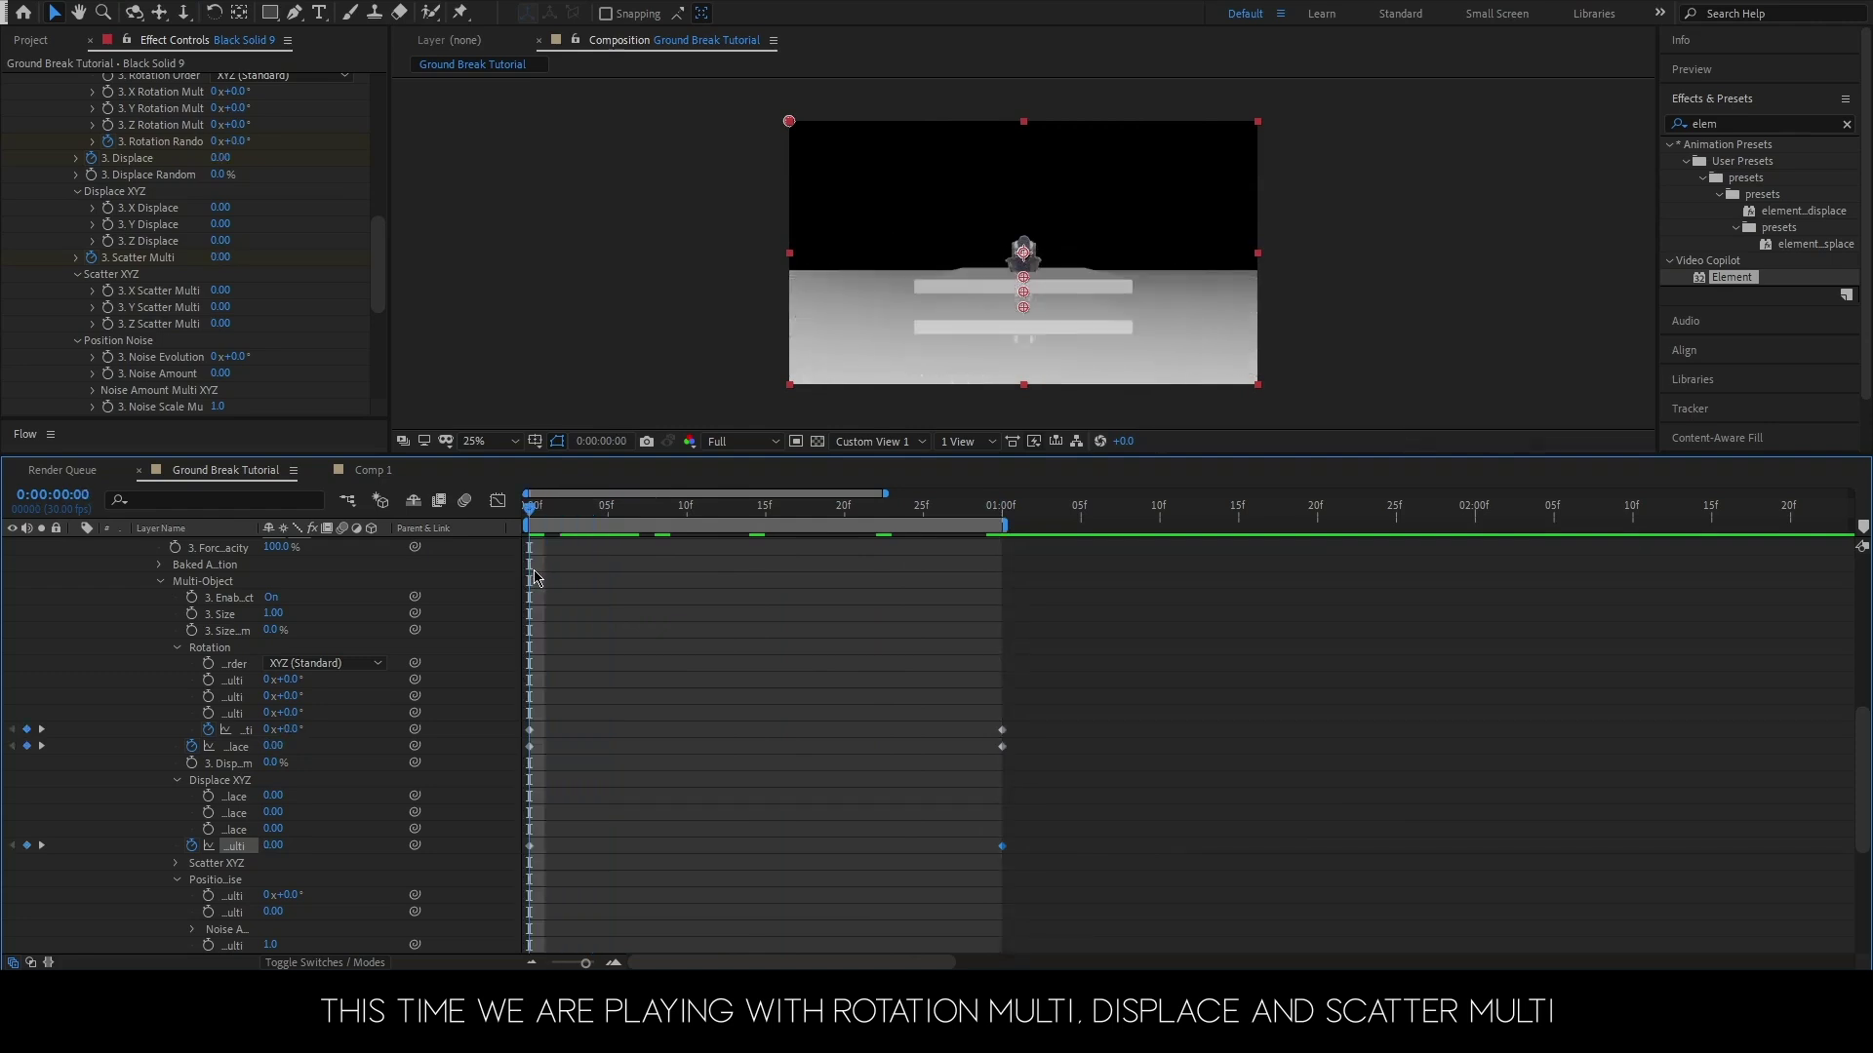
pyautogui.moveTo(540, 517); pyautogui.dragTo(937, 551)
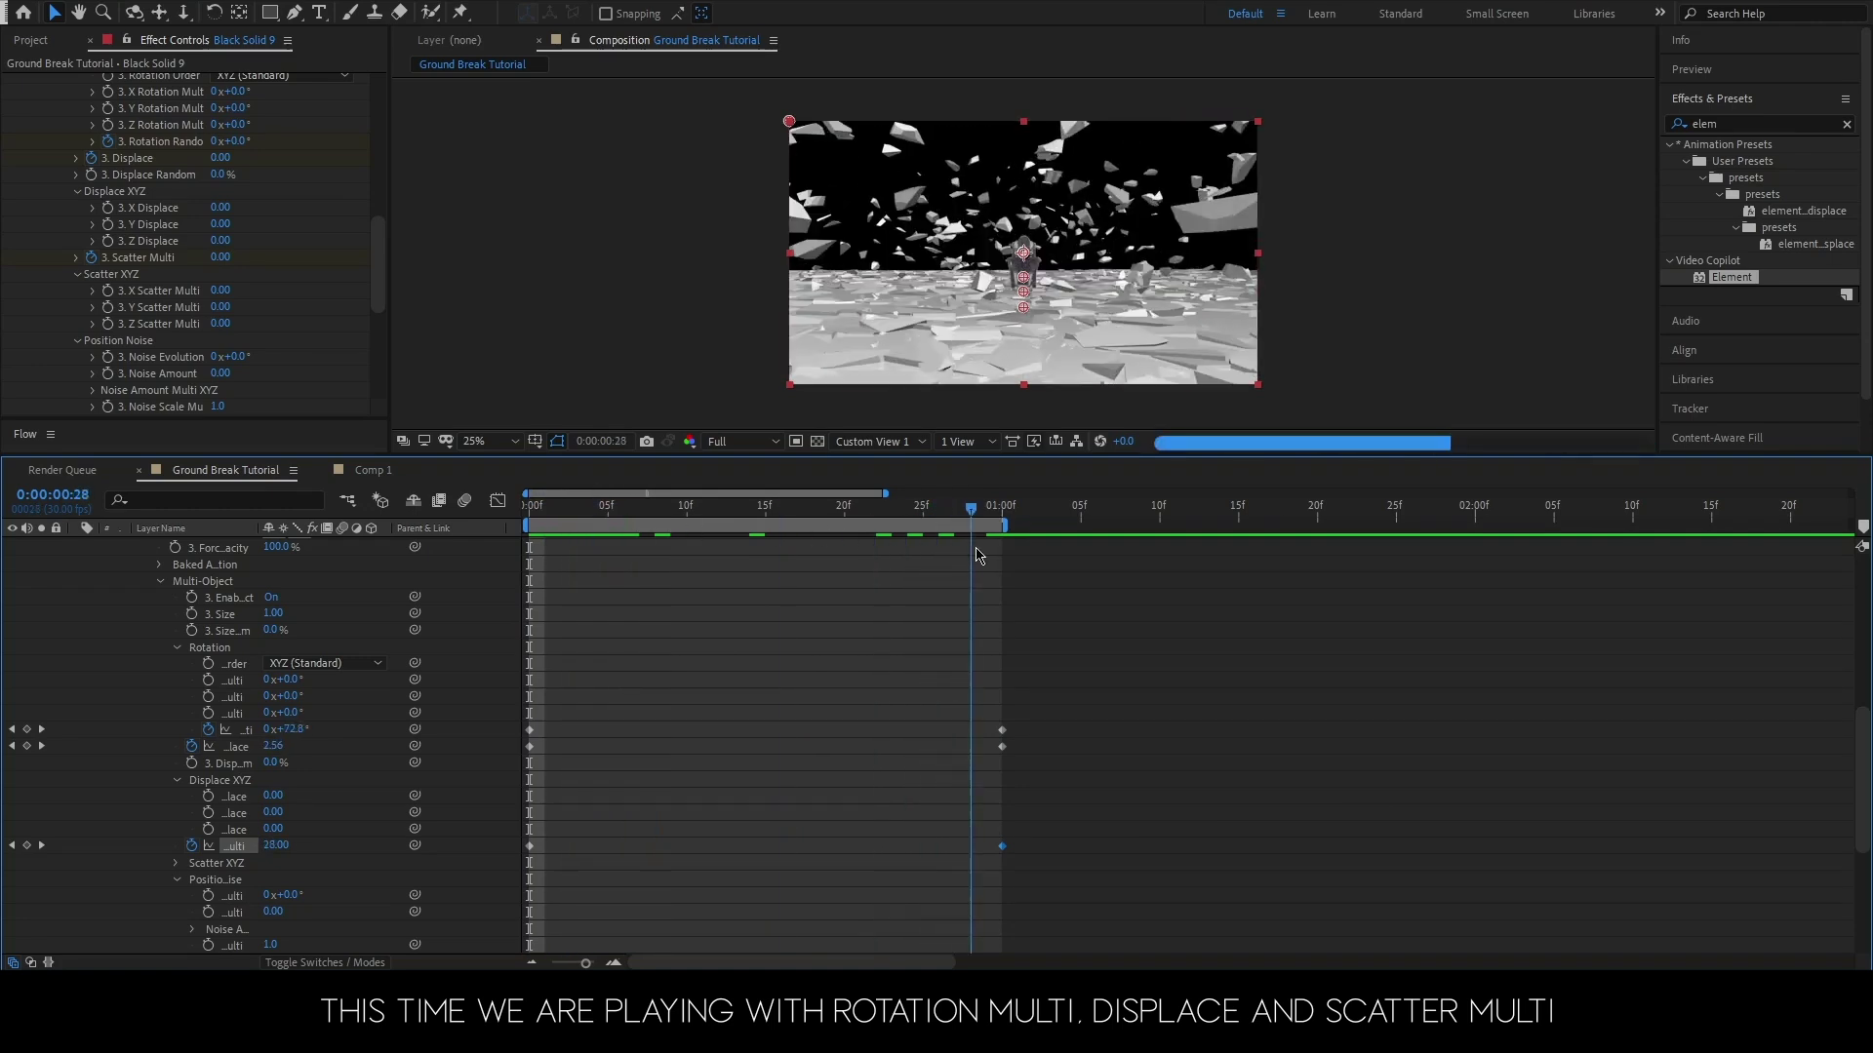
pyautogui.moveTo(938, 551); pyautogui.dragTo(718, 556)
pyautogui.press('Home')
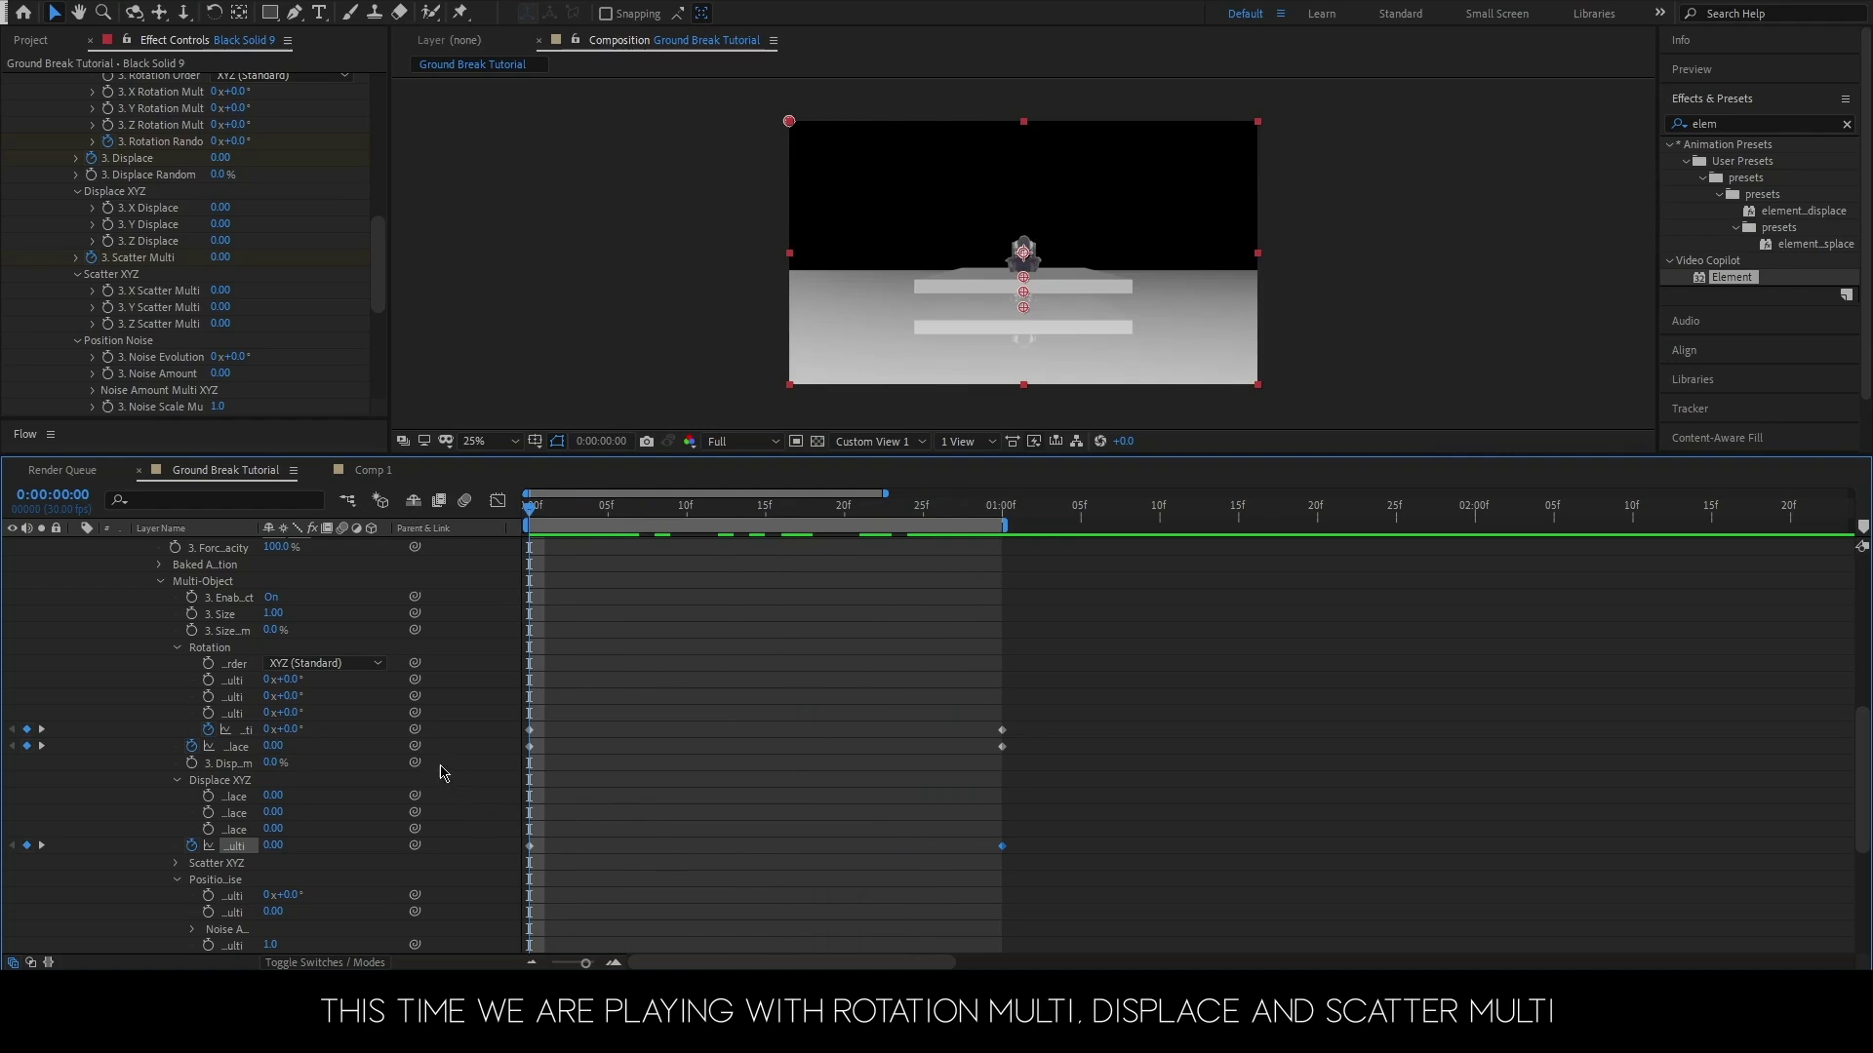
pyautogui.scroll(3, 468, 678)
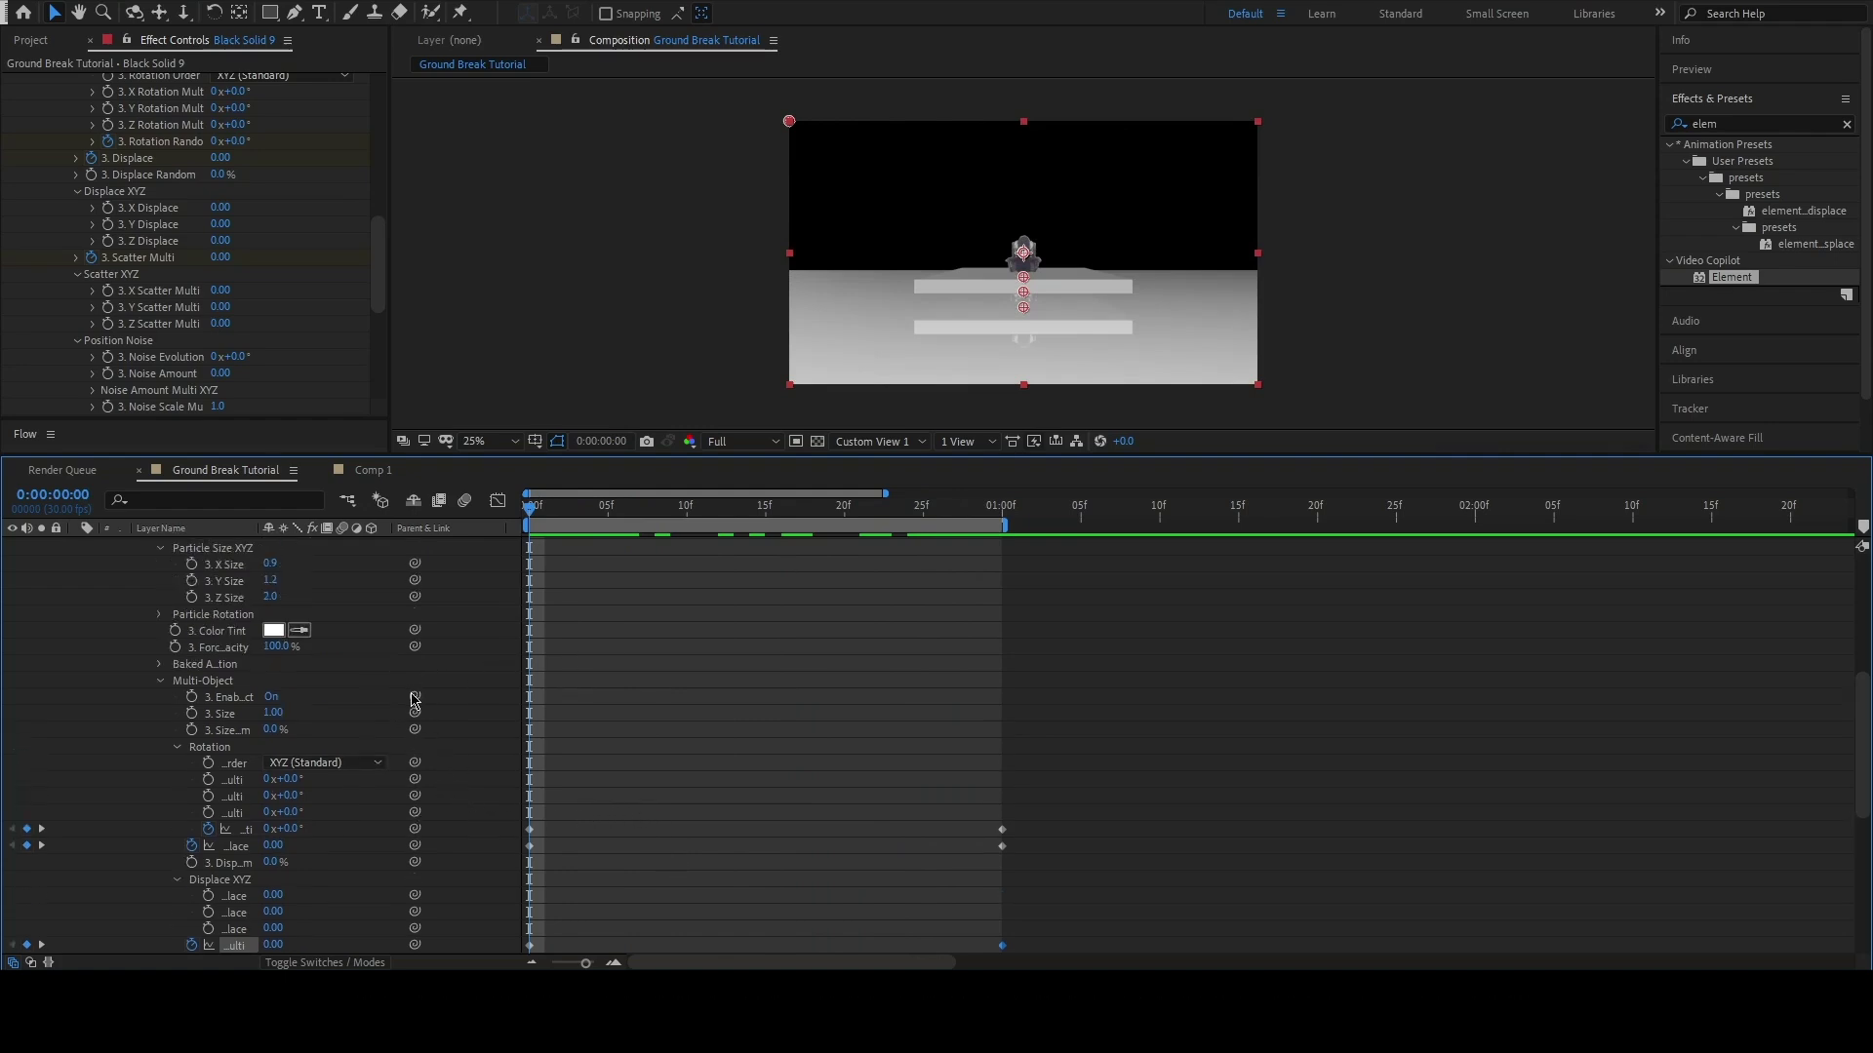
pyautogui.scroll(3, 439, 694)
pyautogui.scroll(3, 413, 709)
pyautogui.scroll(4, 413, 709)
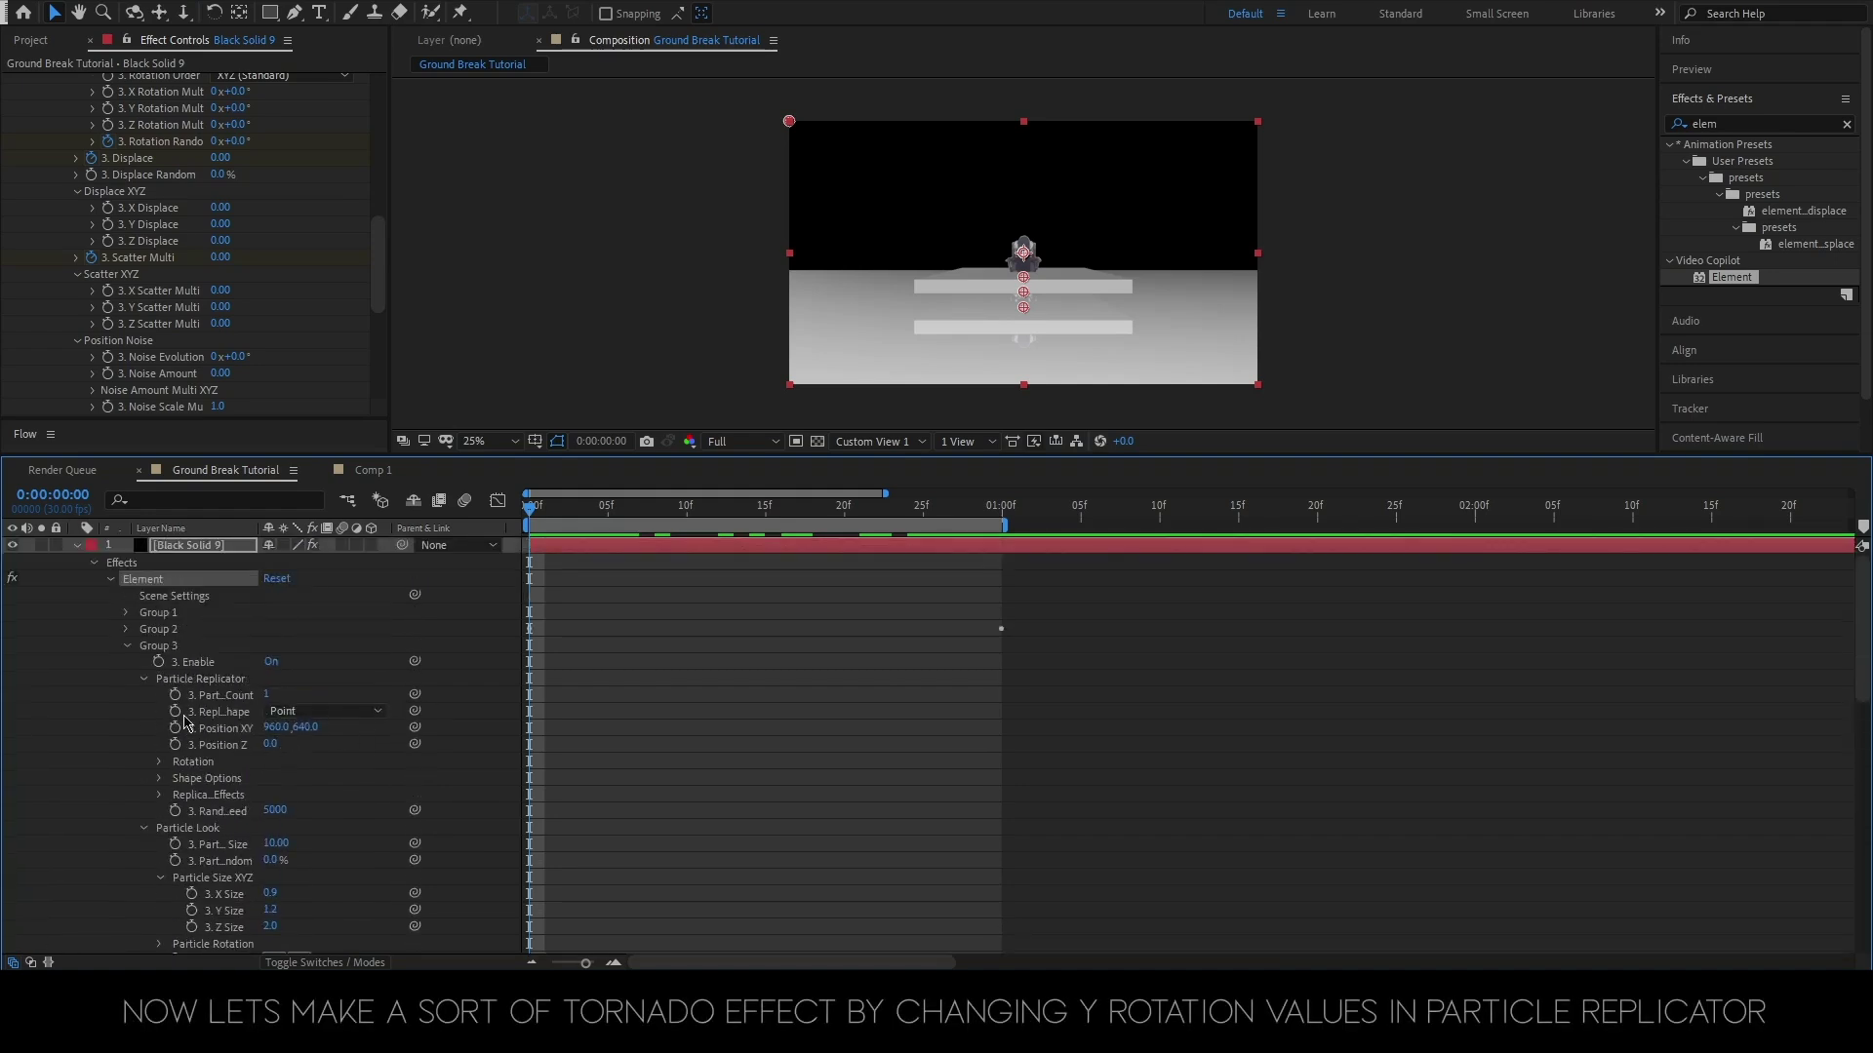
# - Set Group 3's Particle Replicator Y Rotation to 20° at the one-second mark
pyautogui.click(159, 762)
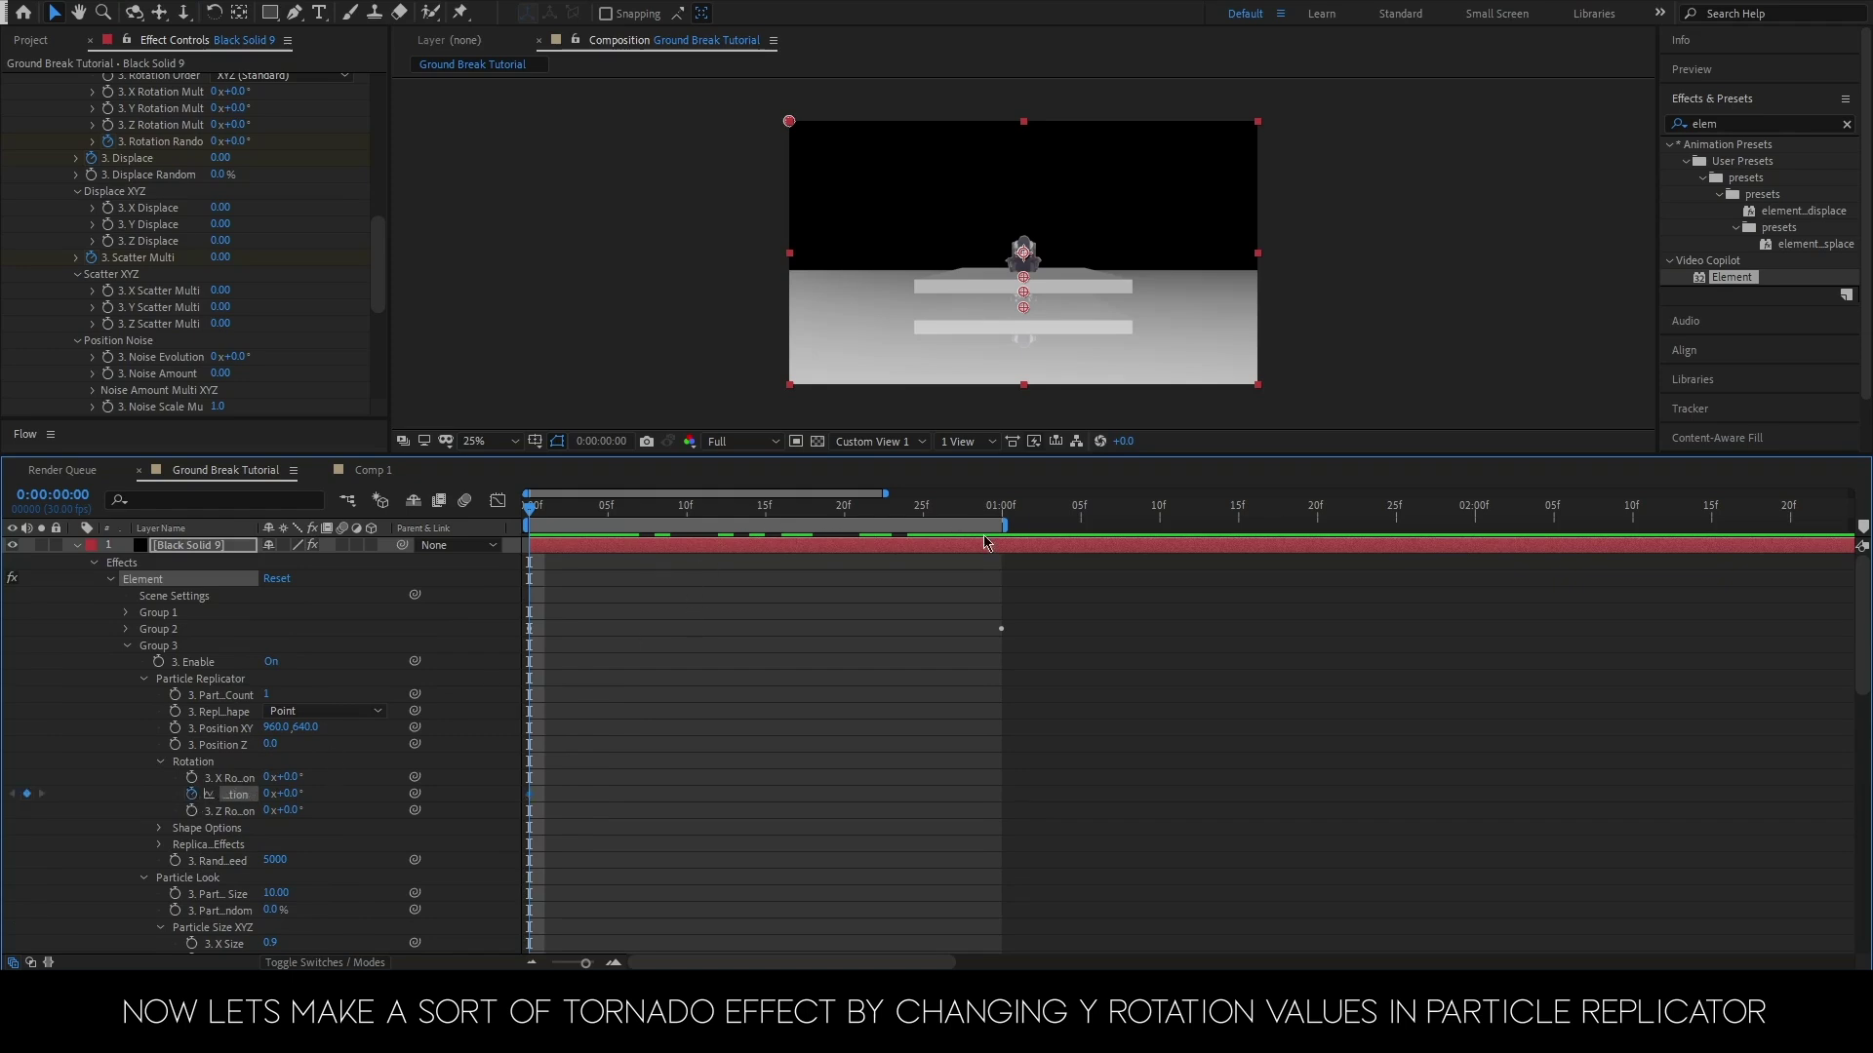
pyautogui.click(1002, 511)
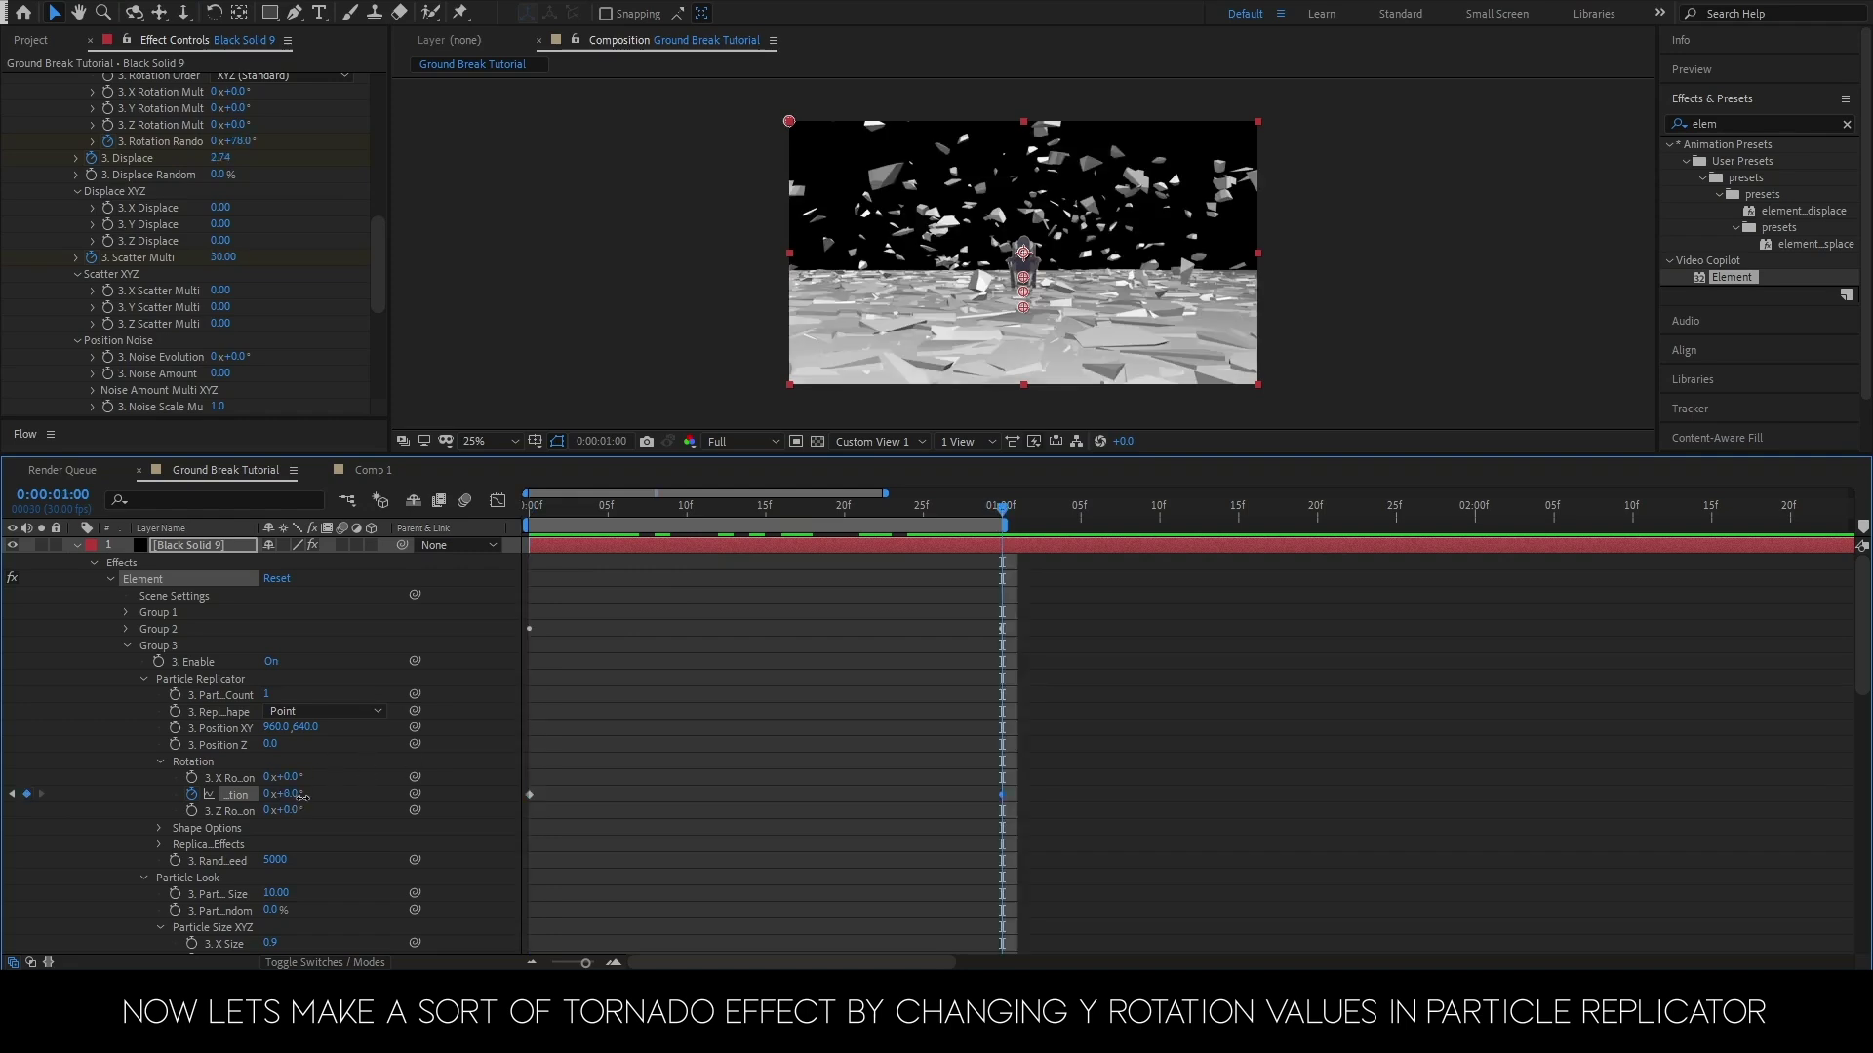
pyautogui.moveTo(303, 797); pyautogui.dragTo(312, 797)
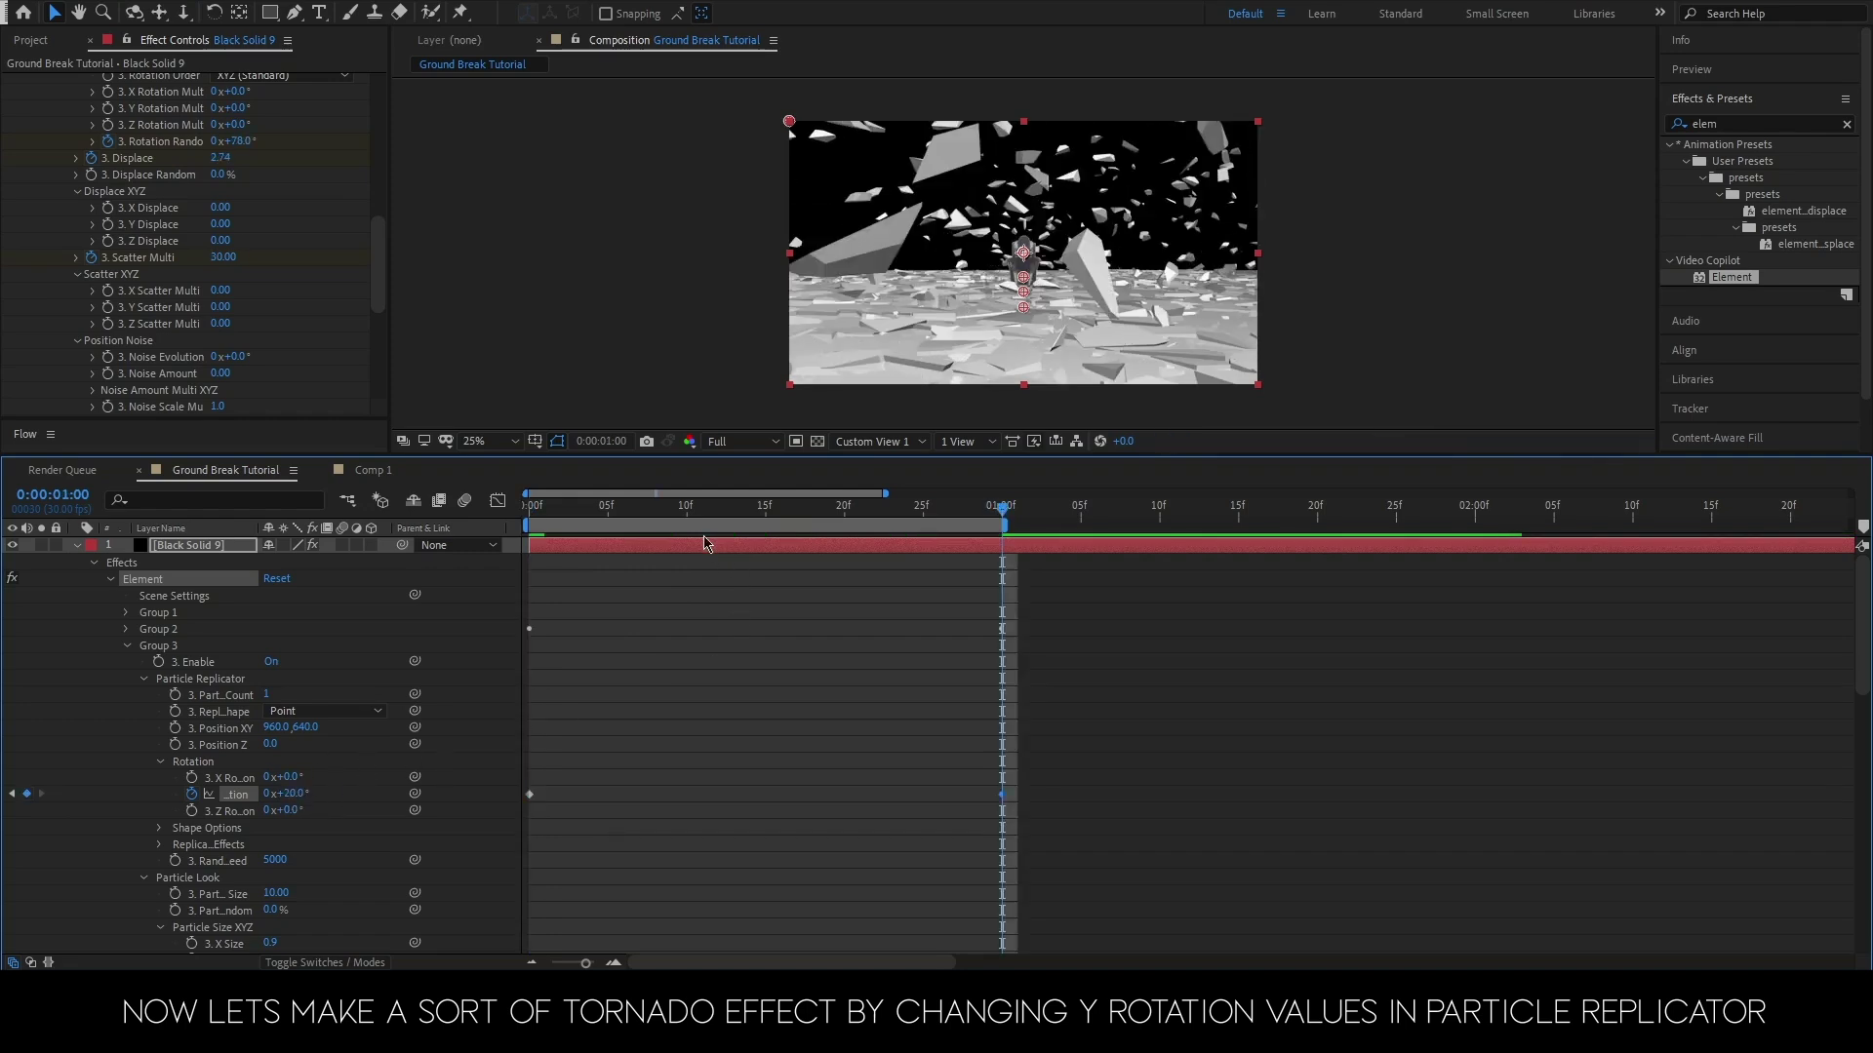
# - Preview the swirl from the first frame, then begin lowering the group's position
pyautogui.moveTo(686, 507); pyautogui.dragTo(473, 531)
pyautogui.press('space')
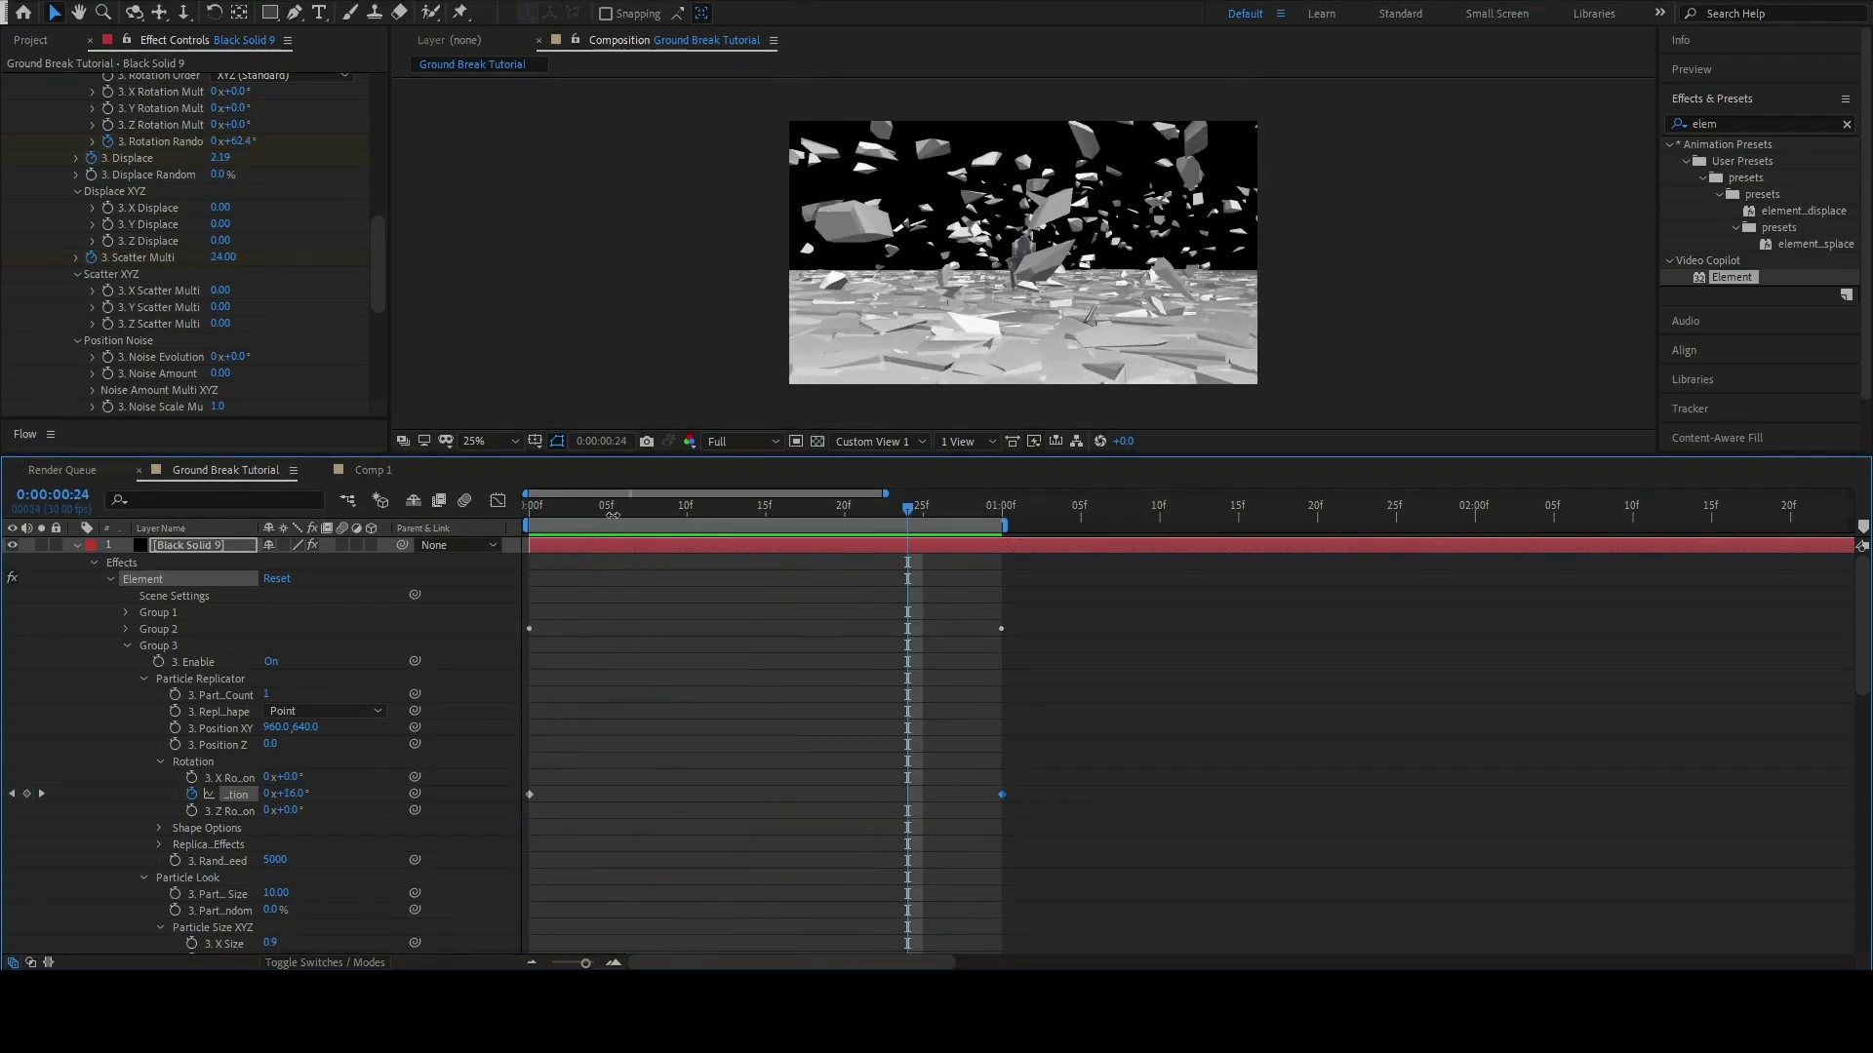
pyautogui.press('space')
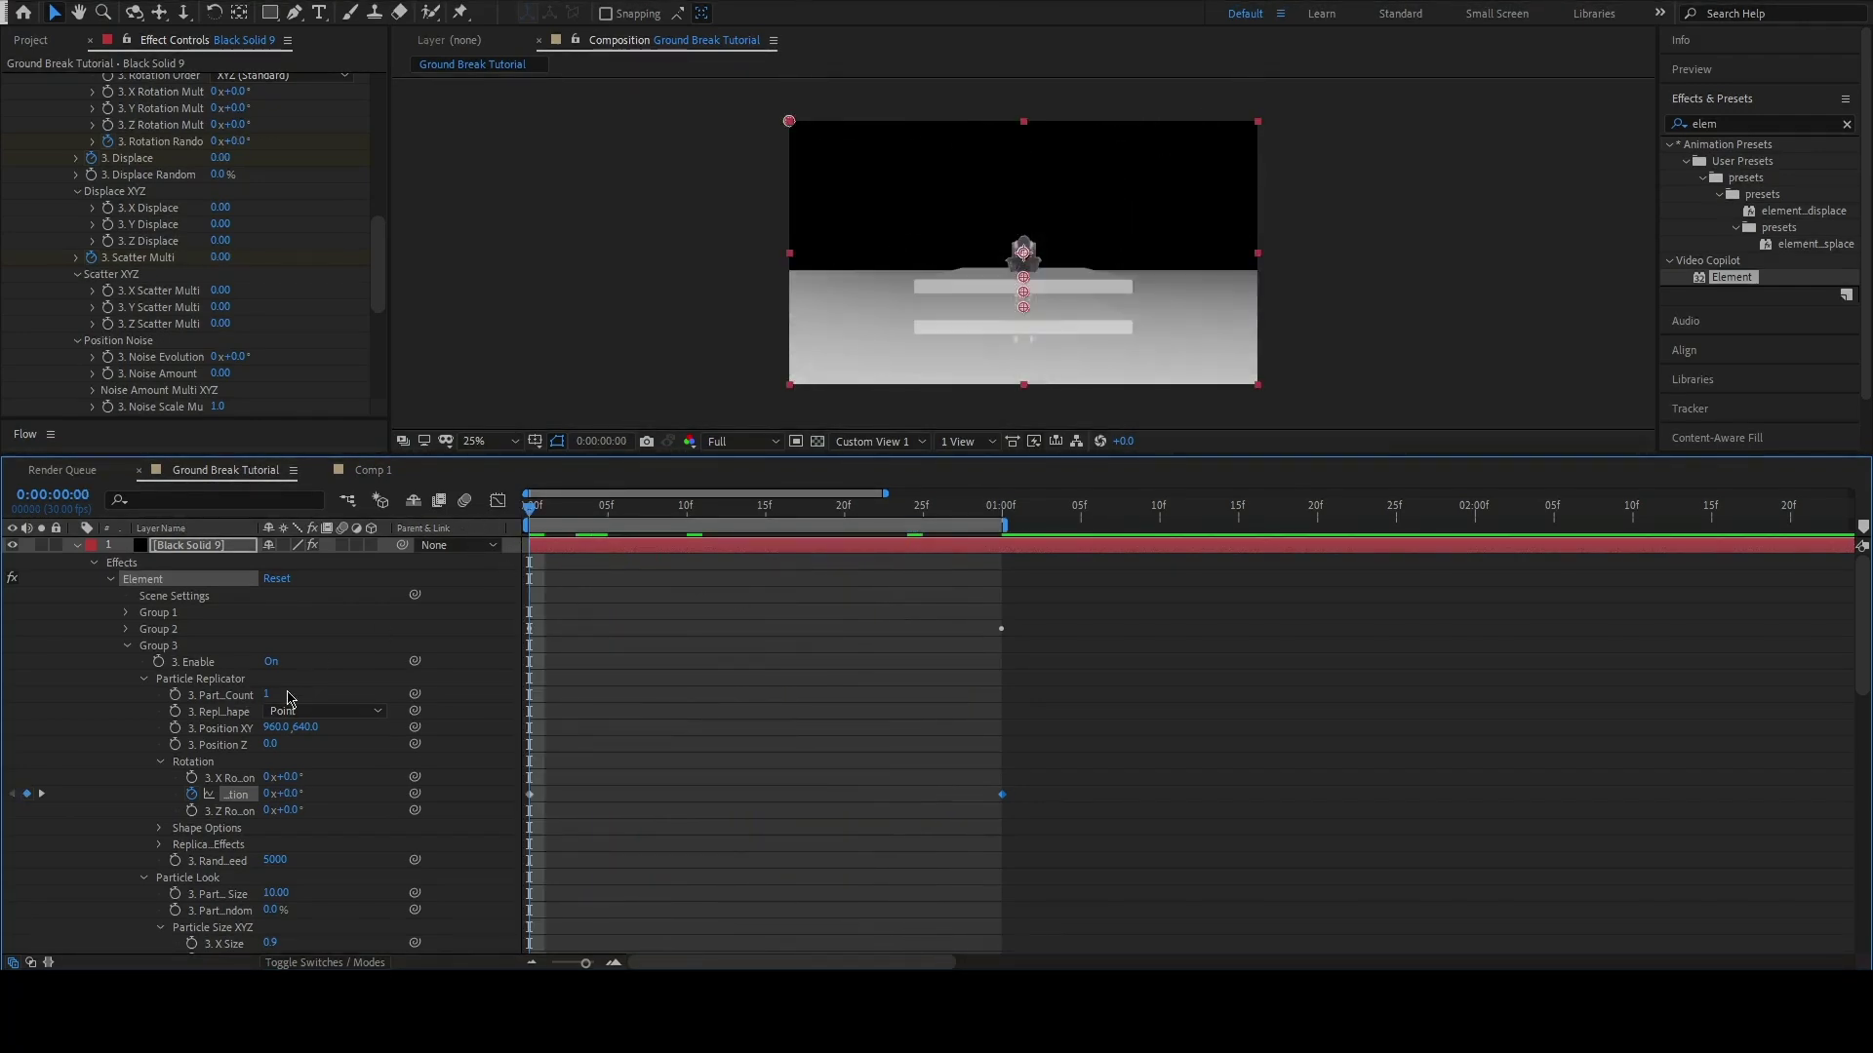
pyautogui.moveTo(304, 728); pyautogui.dragTo(363, 730)
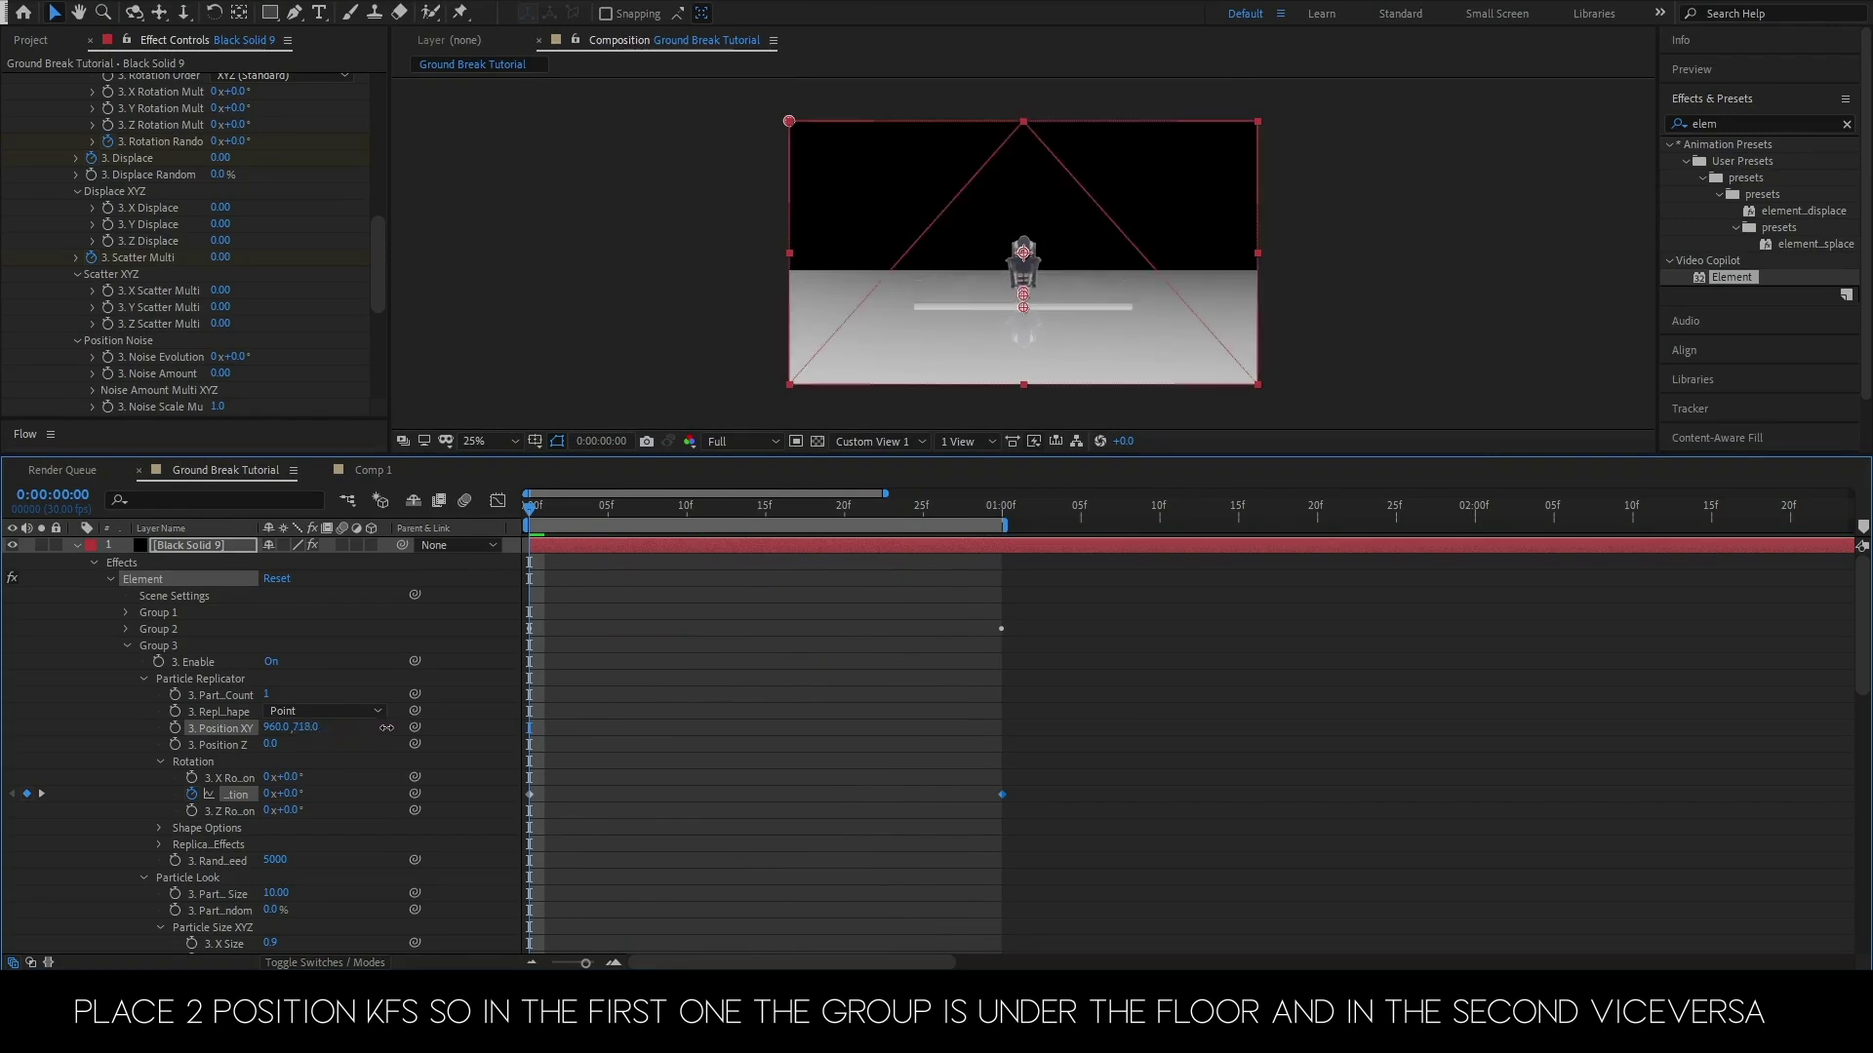
# - Lower Group 3's Position Y to about 823 and preview the shattering debris
pyautogui.moveTo(381, 729); pyautogui.dragTo(392, 727)
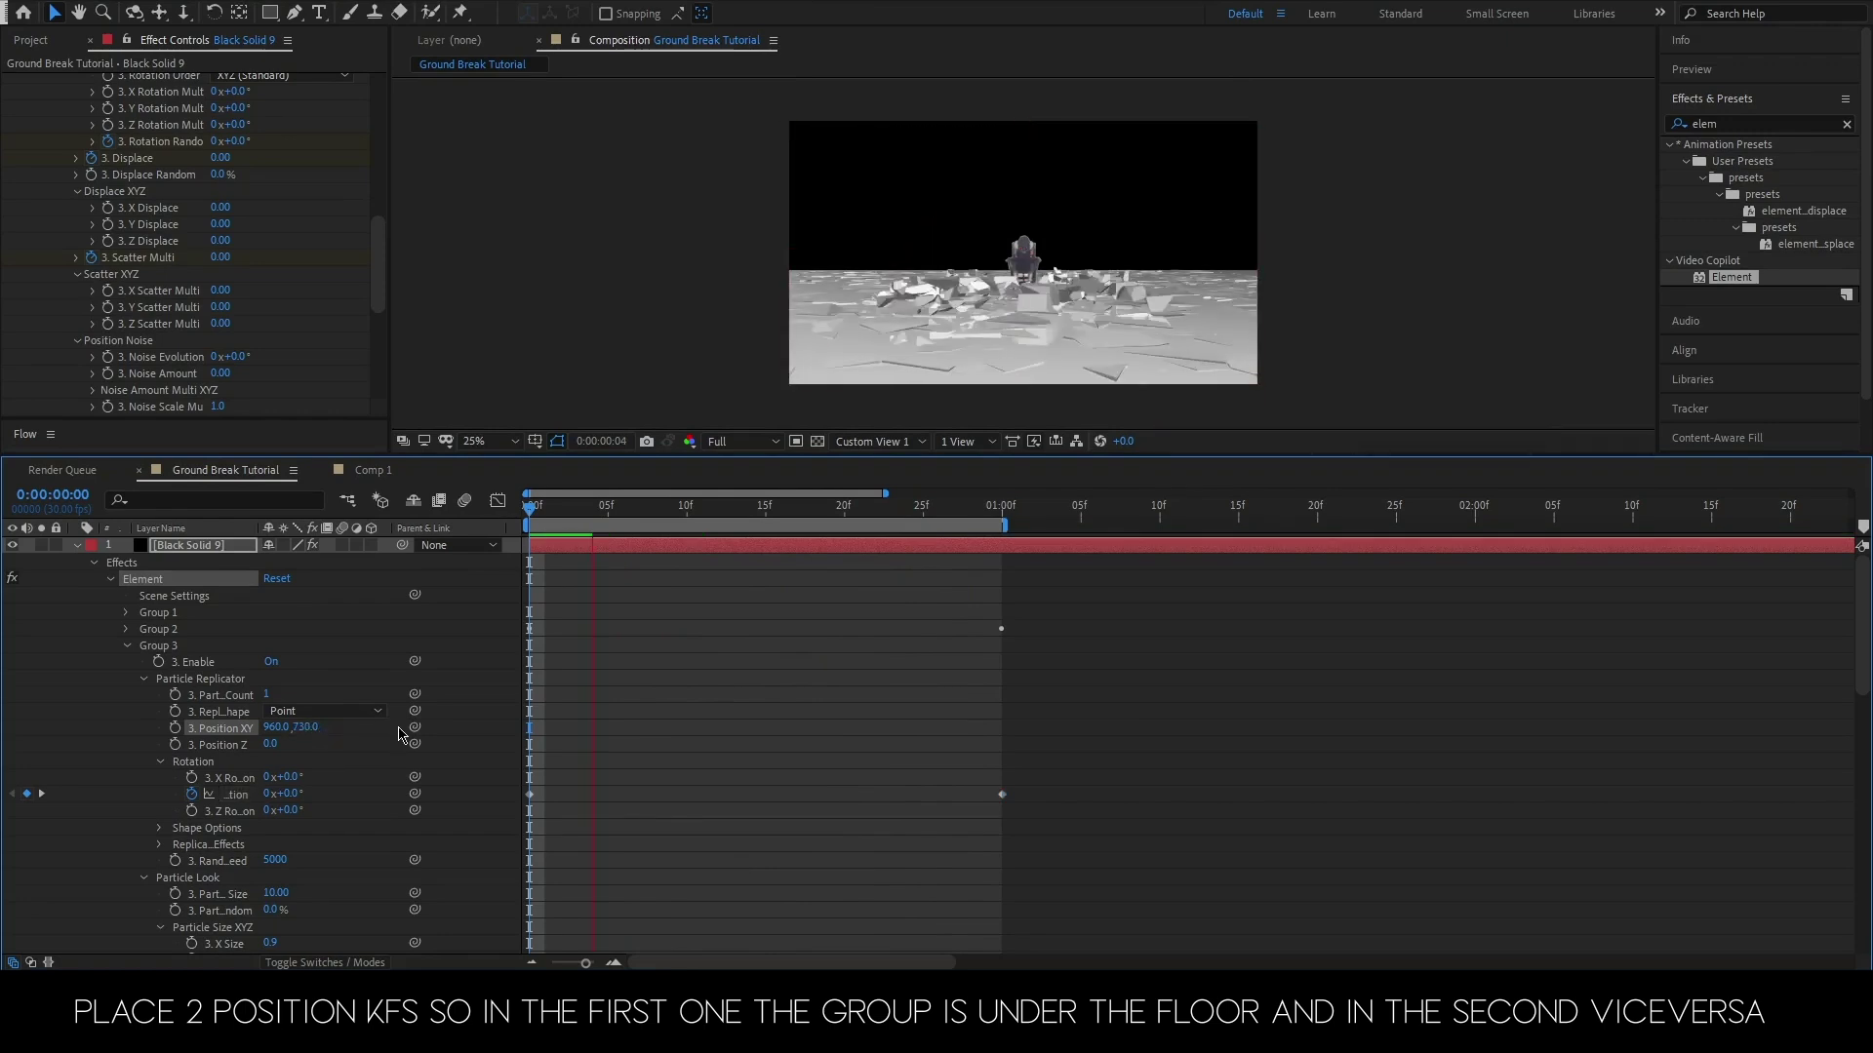
pyautogui.press('space')
pyautogui.moveTo(311, 738); pyautogui.dragTo(408, 731)
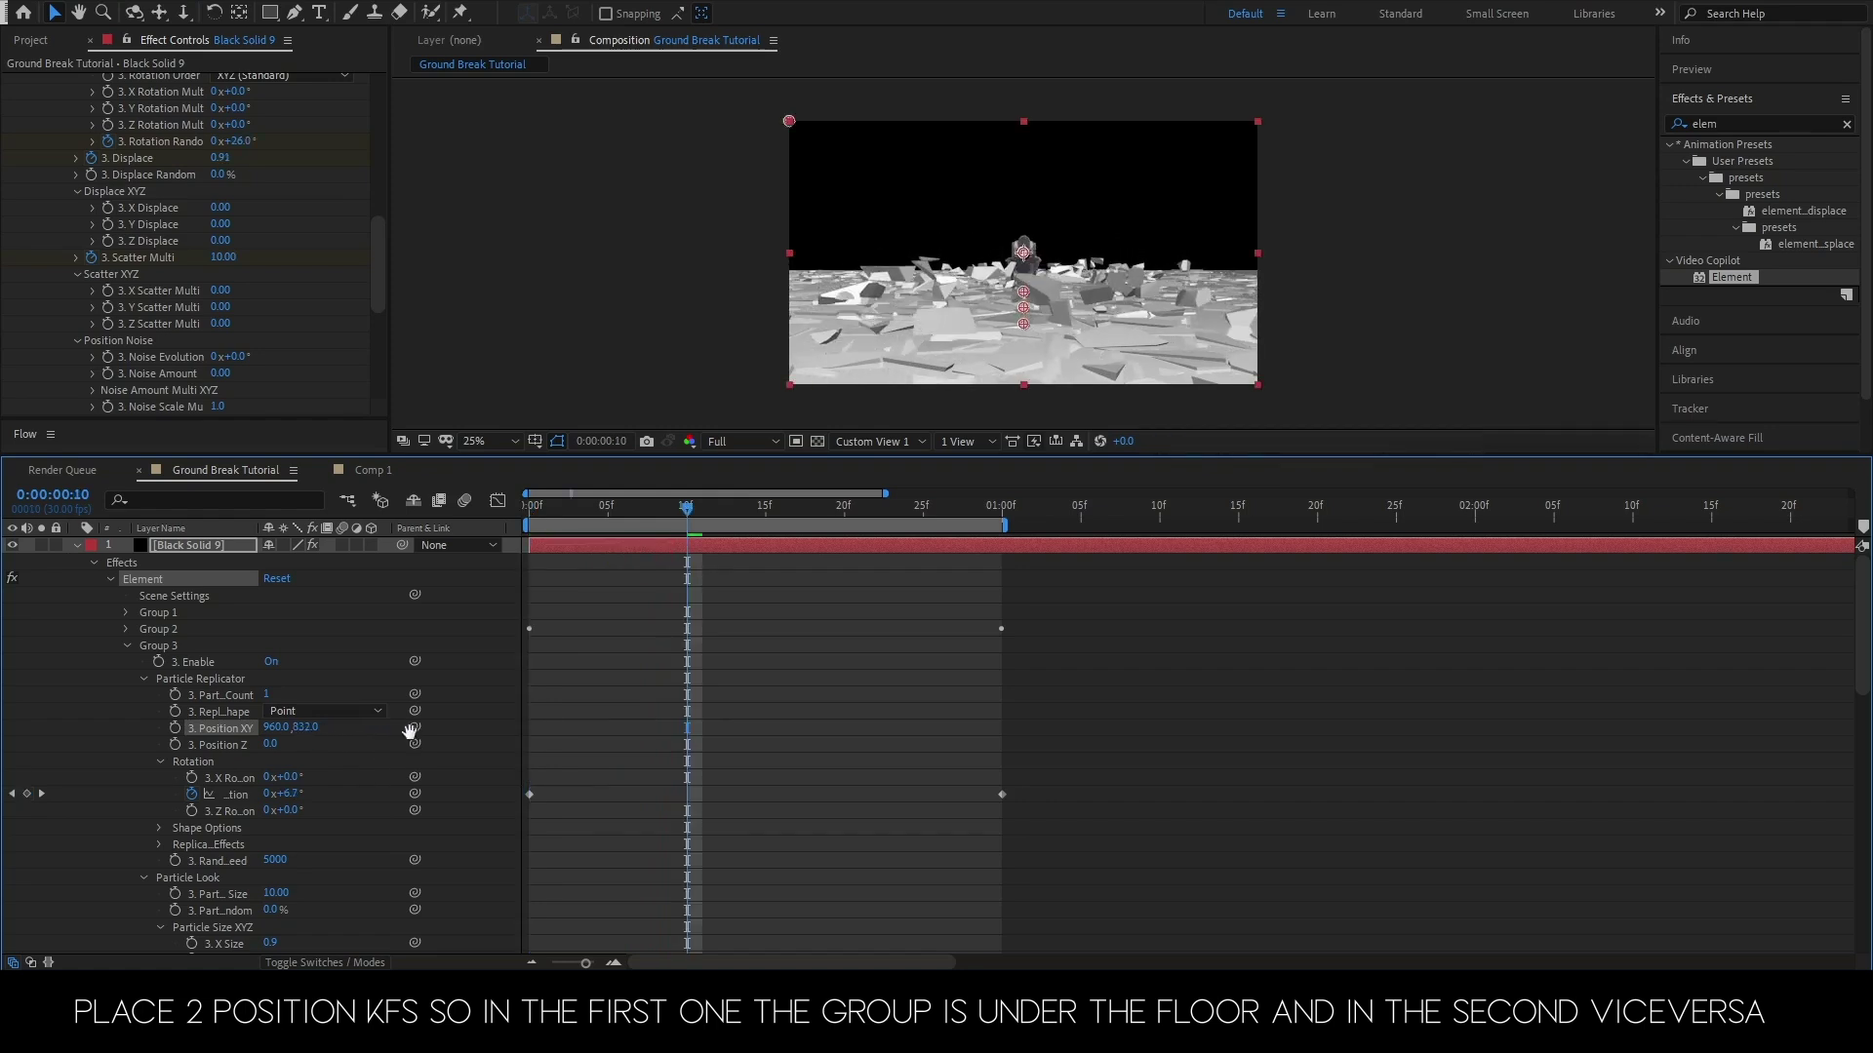
pyautogui.press('space')
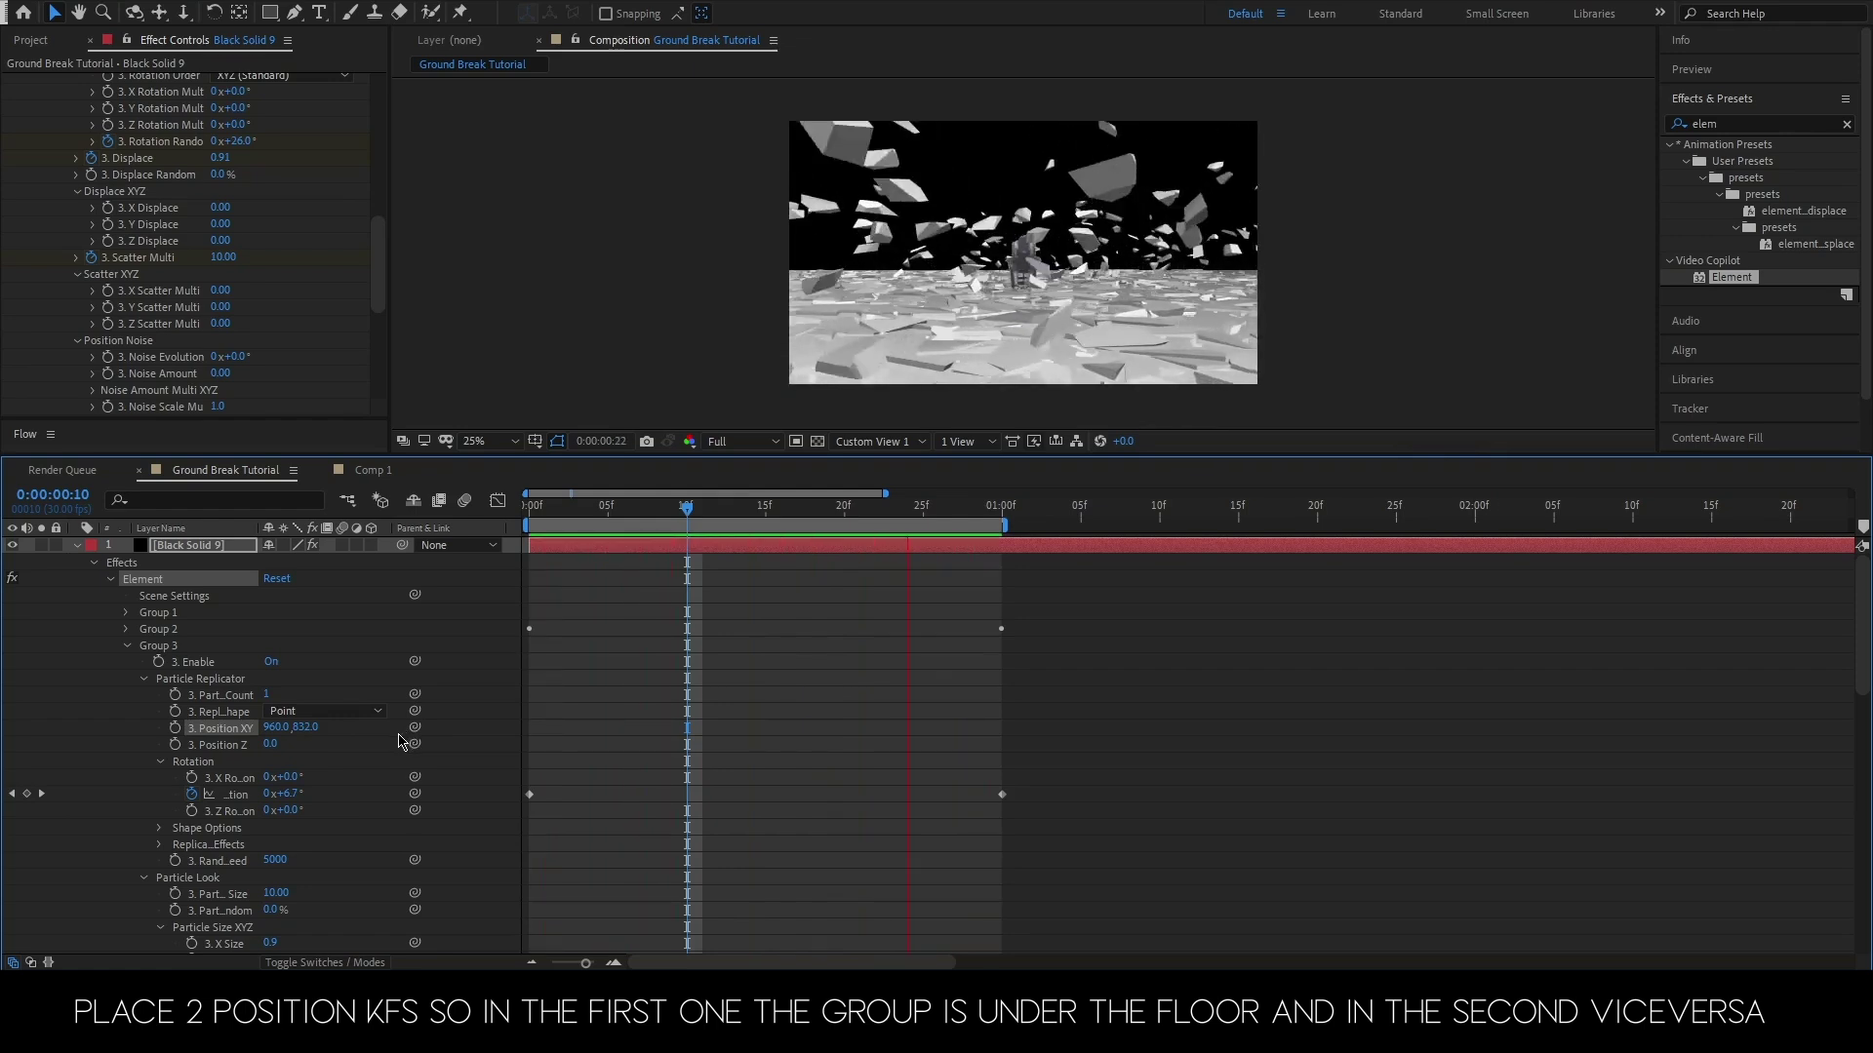
pyautogui.press('Home')
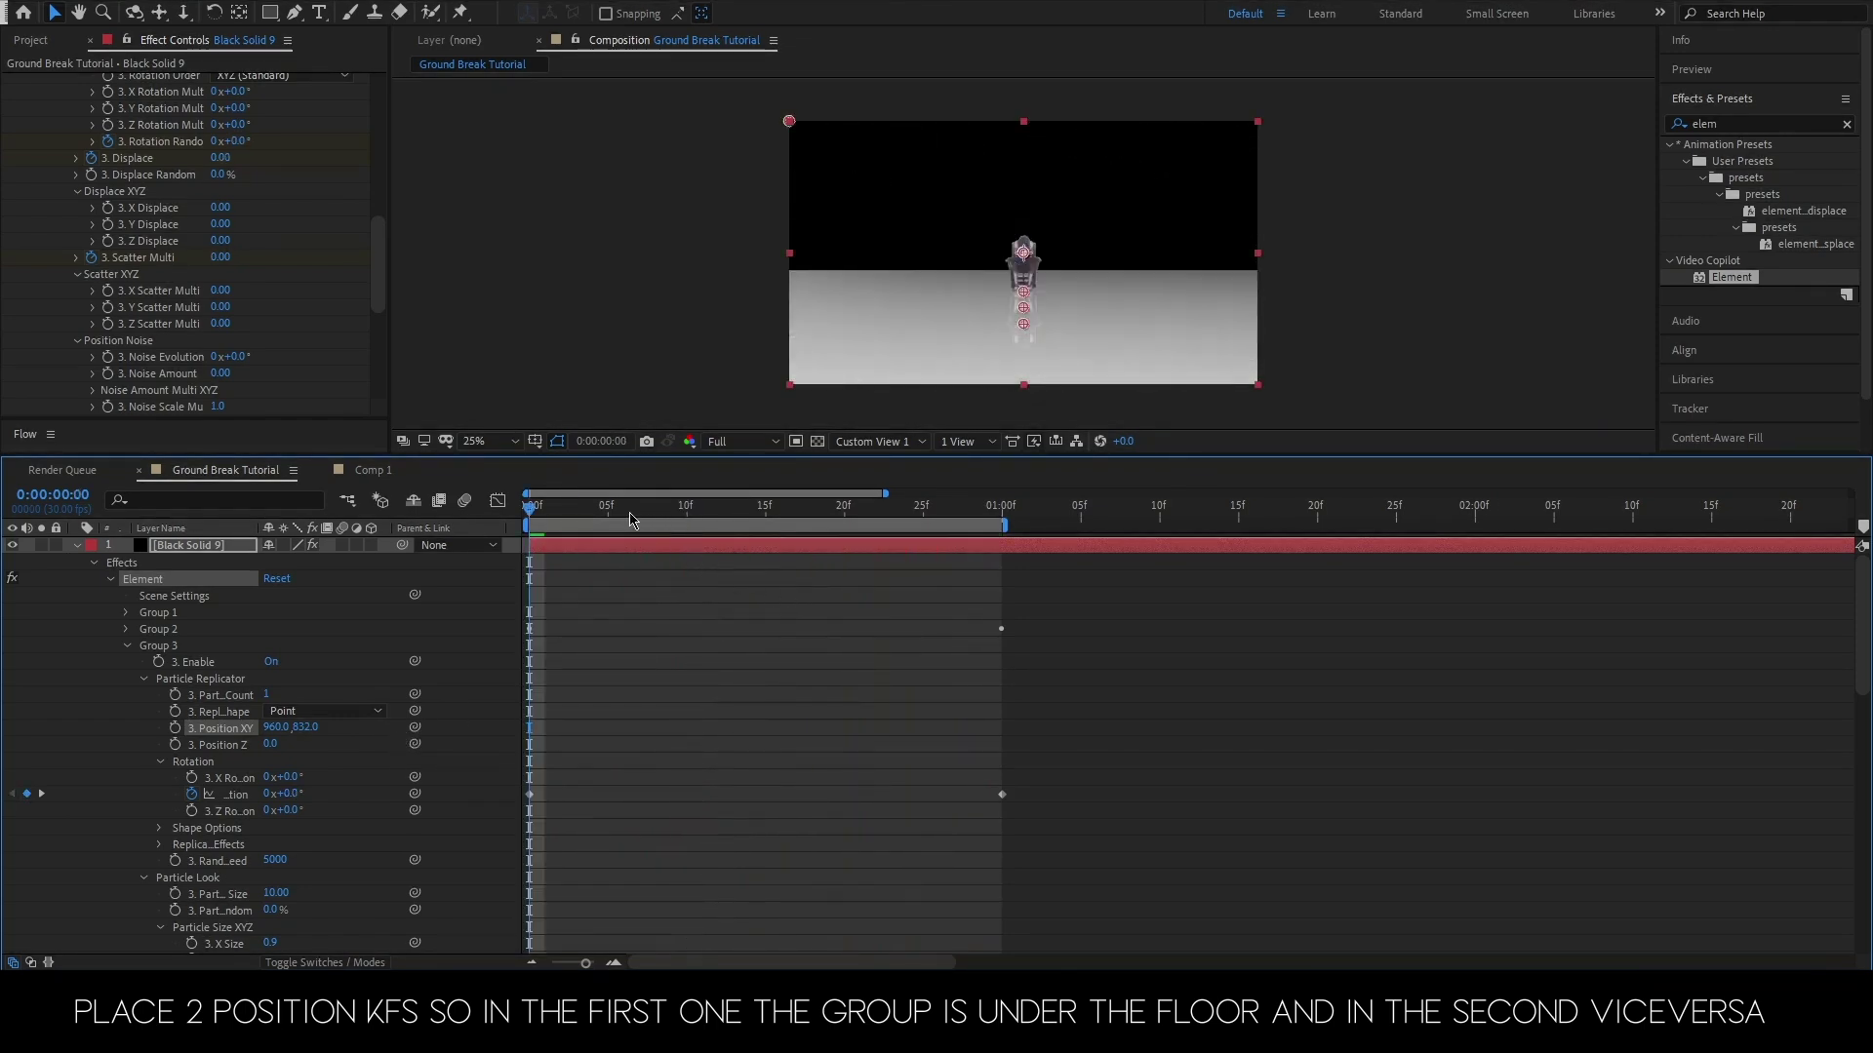
pyautogui.moveTo(535, 508); pyautogui.dragTo(881, 543)
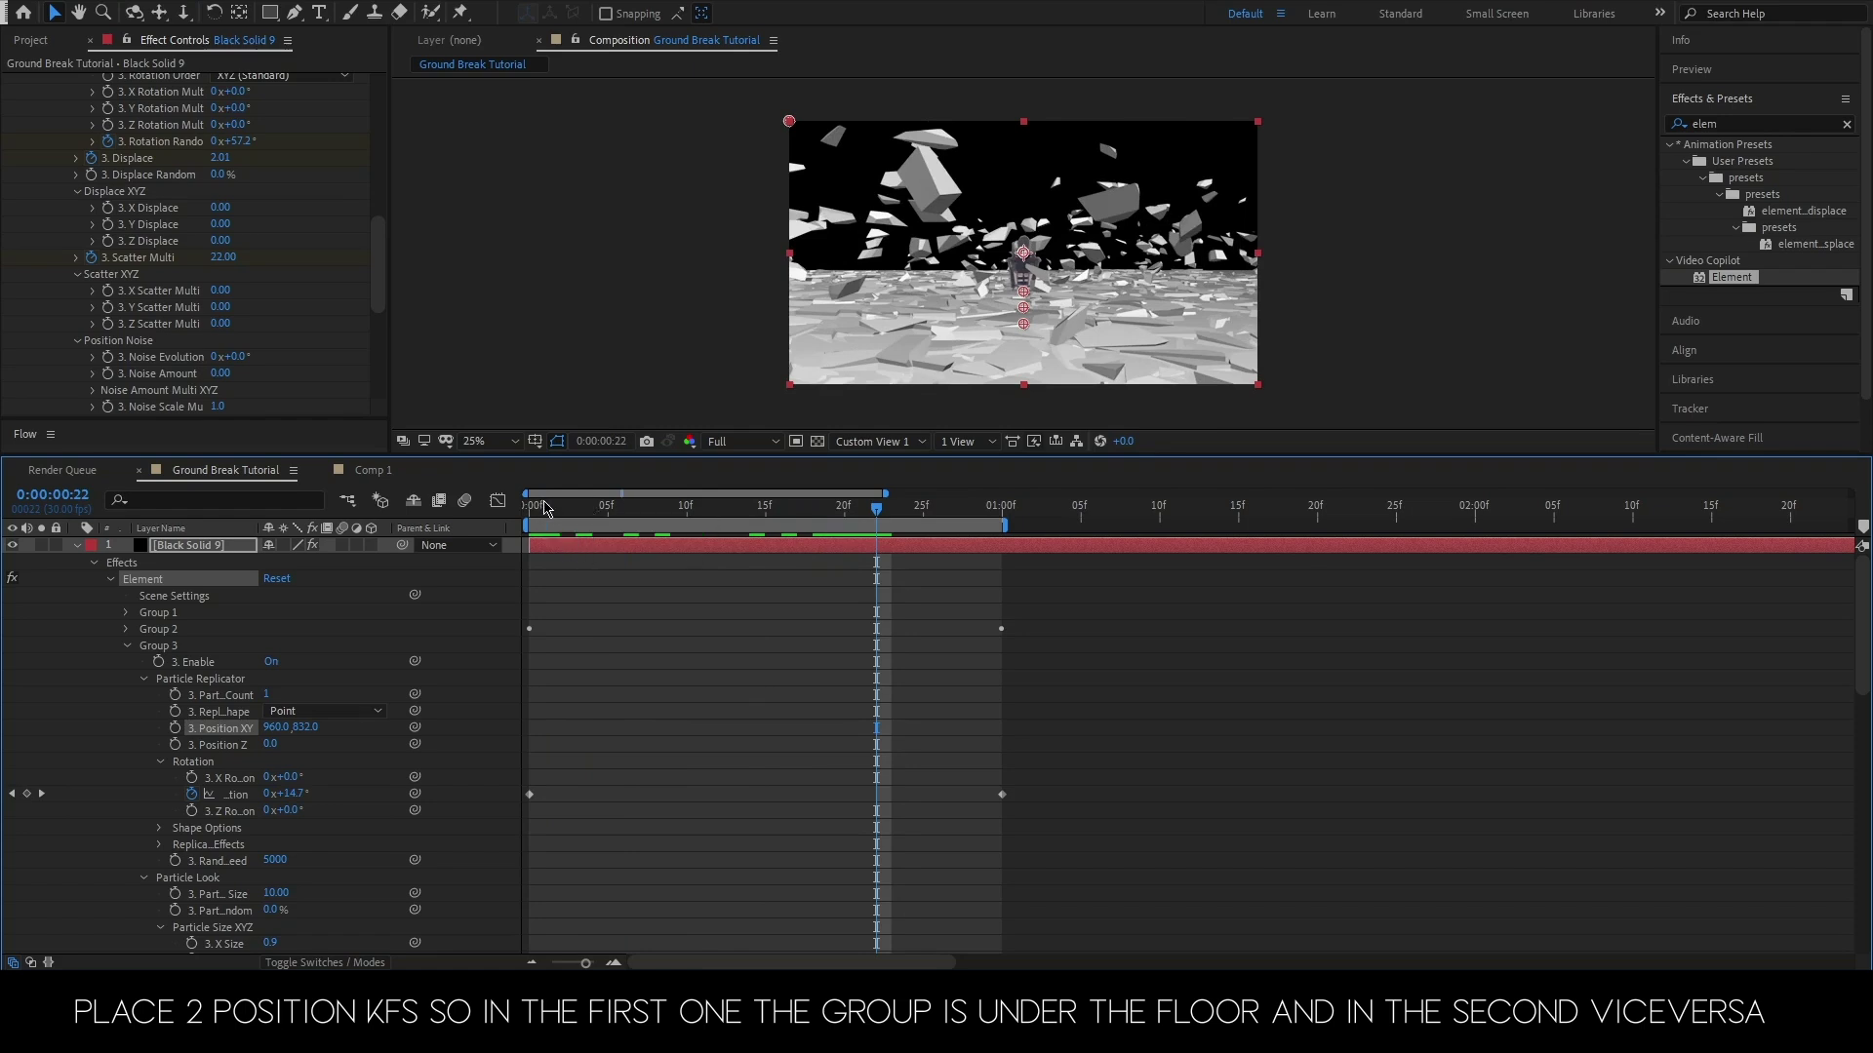
pyautogui.moveTo(544, 508); pyautogui.dragTo(517, 509)
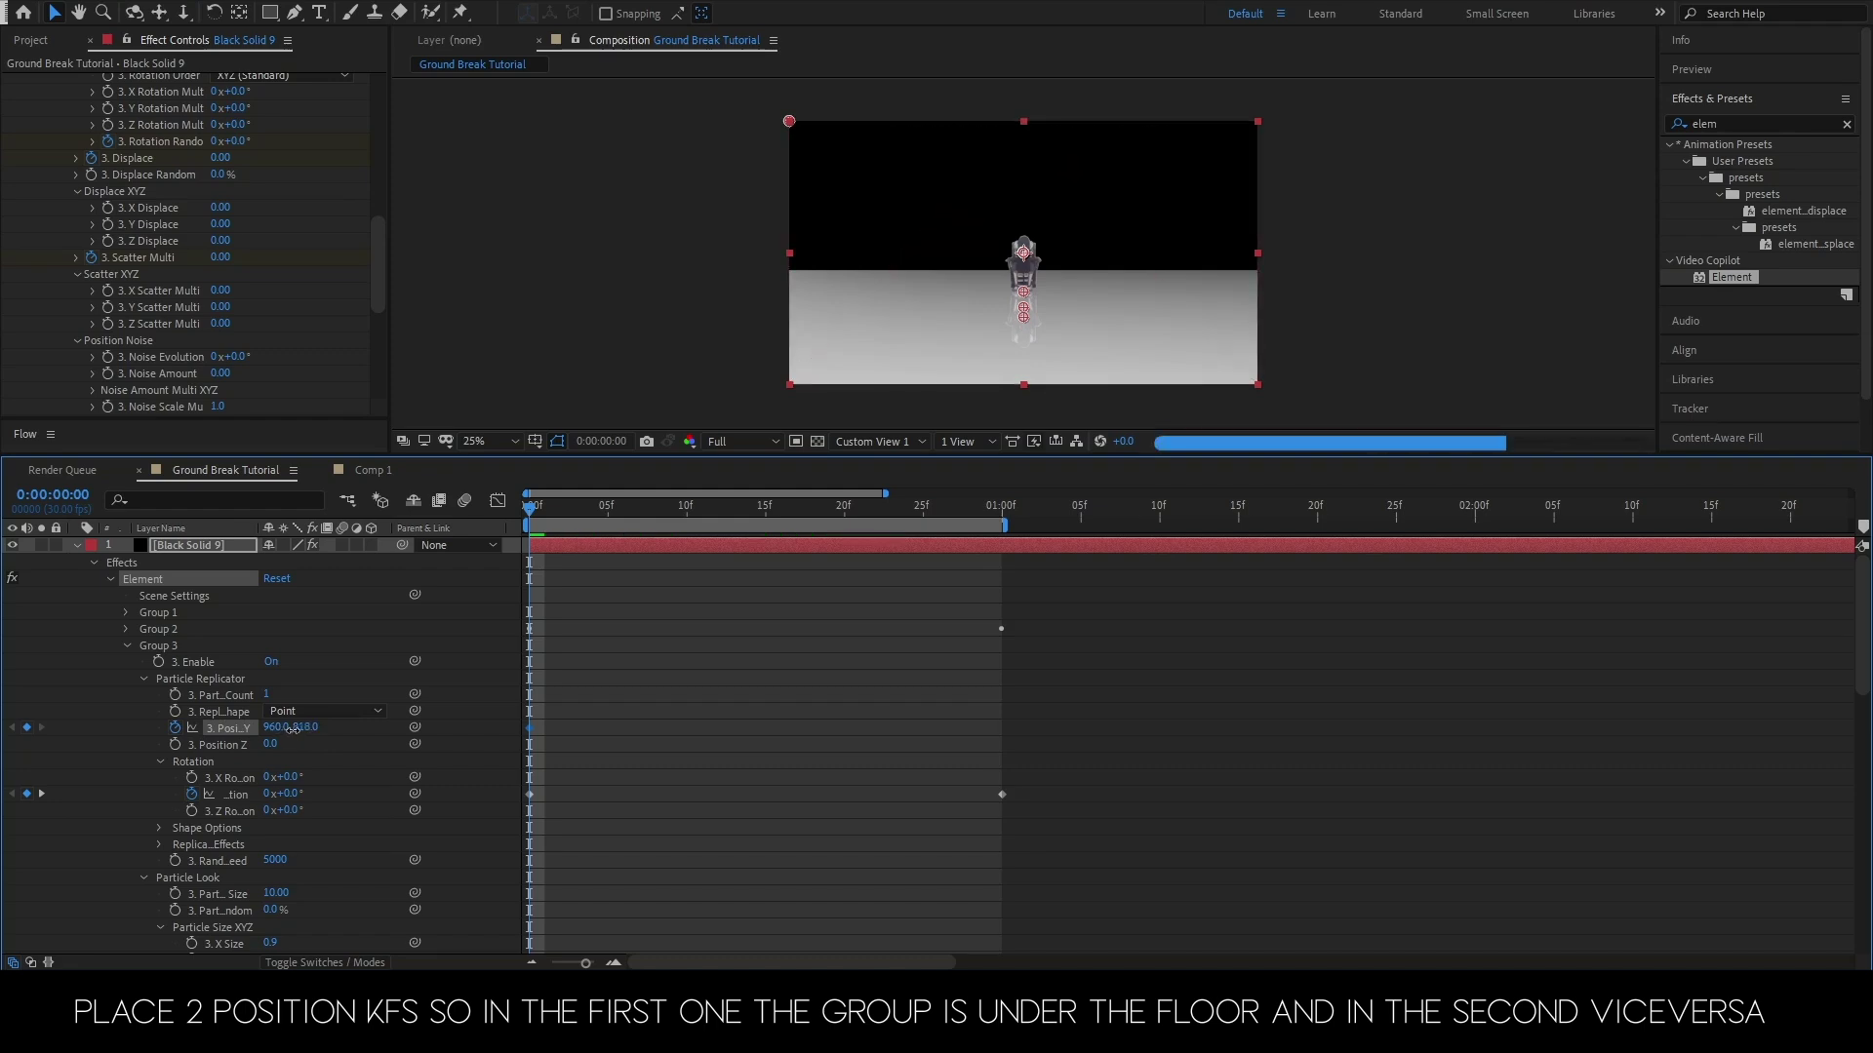
# - Keyframe Position Y at 837 on frame 0 and about 590 at one second, then preview
pyautogui.moveTo(280, 729)
pyautogui.mouseDown()
pyautogui.moveTo(171, 737)
pyautogui.moveTo(312, 730)
pyautogui.mouseUp()
pyautogui.moveTo(1016, 520); pyautogui.dragTo(1006, 519)
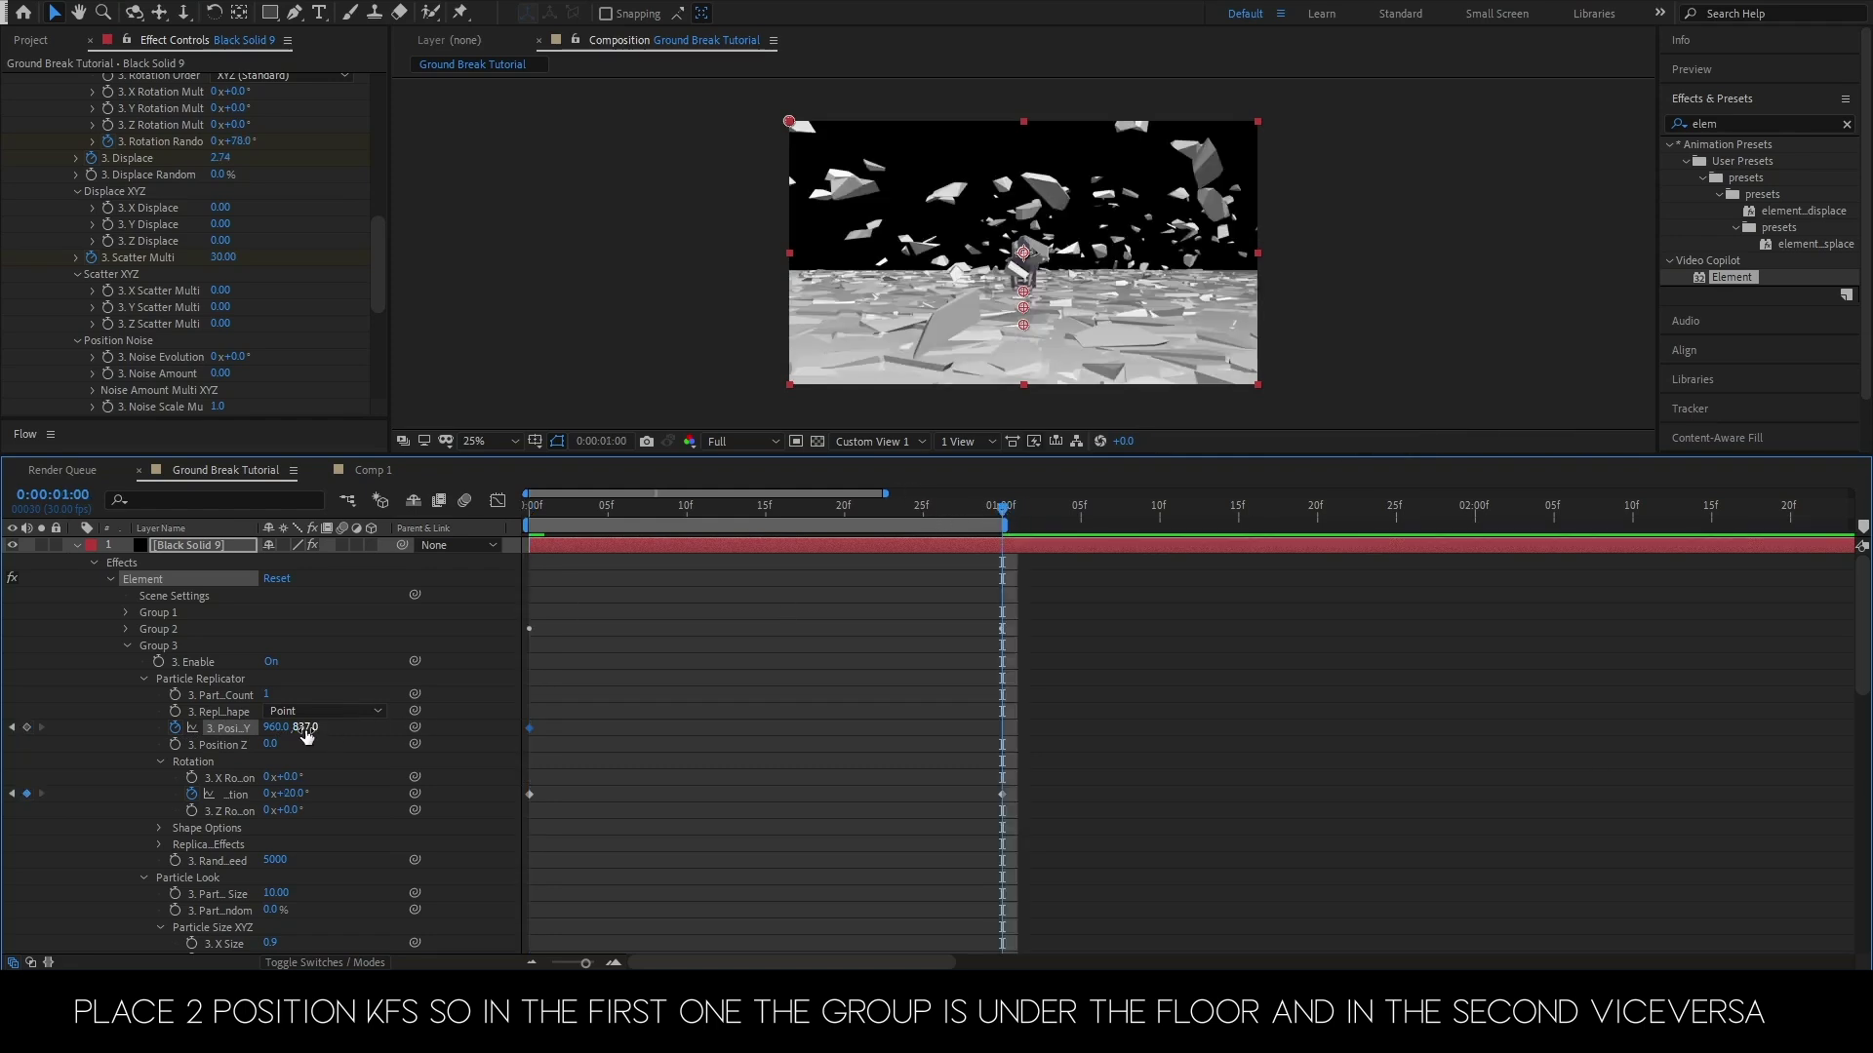
pyautogui.moveTo(273, 731); pyautogui.dragTo(108, 761)
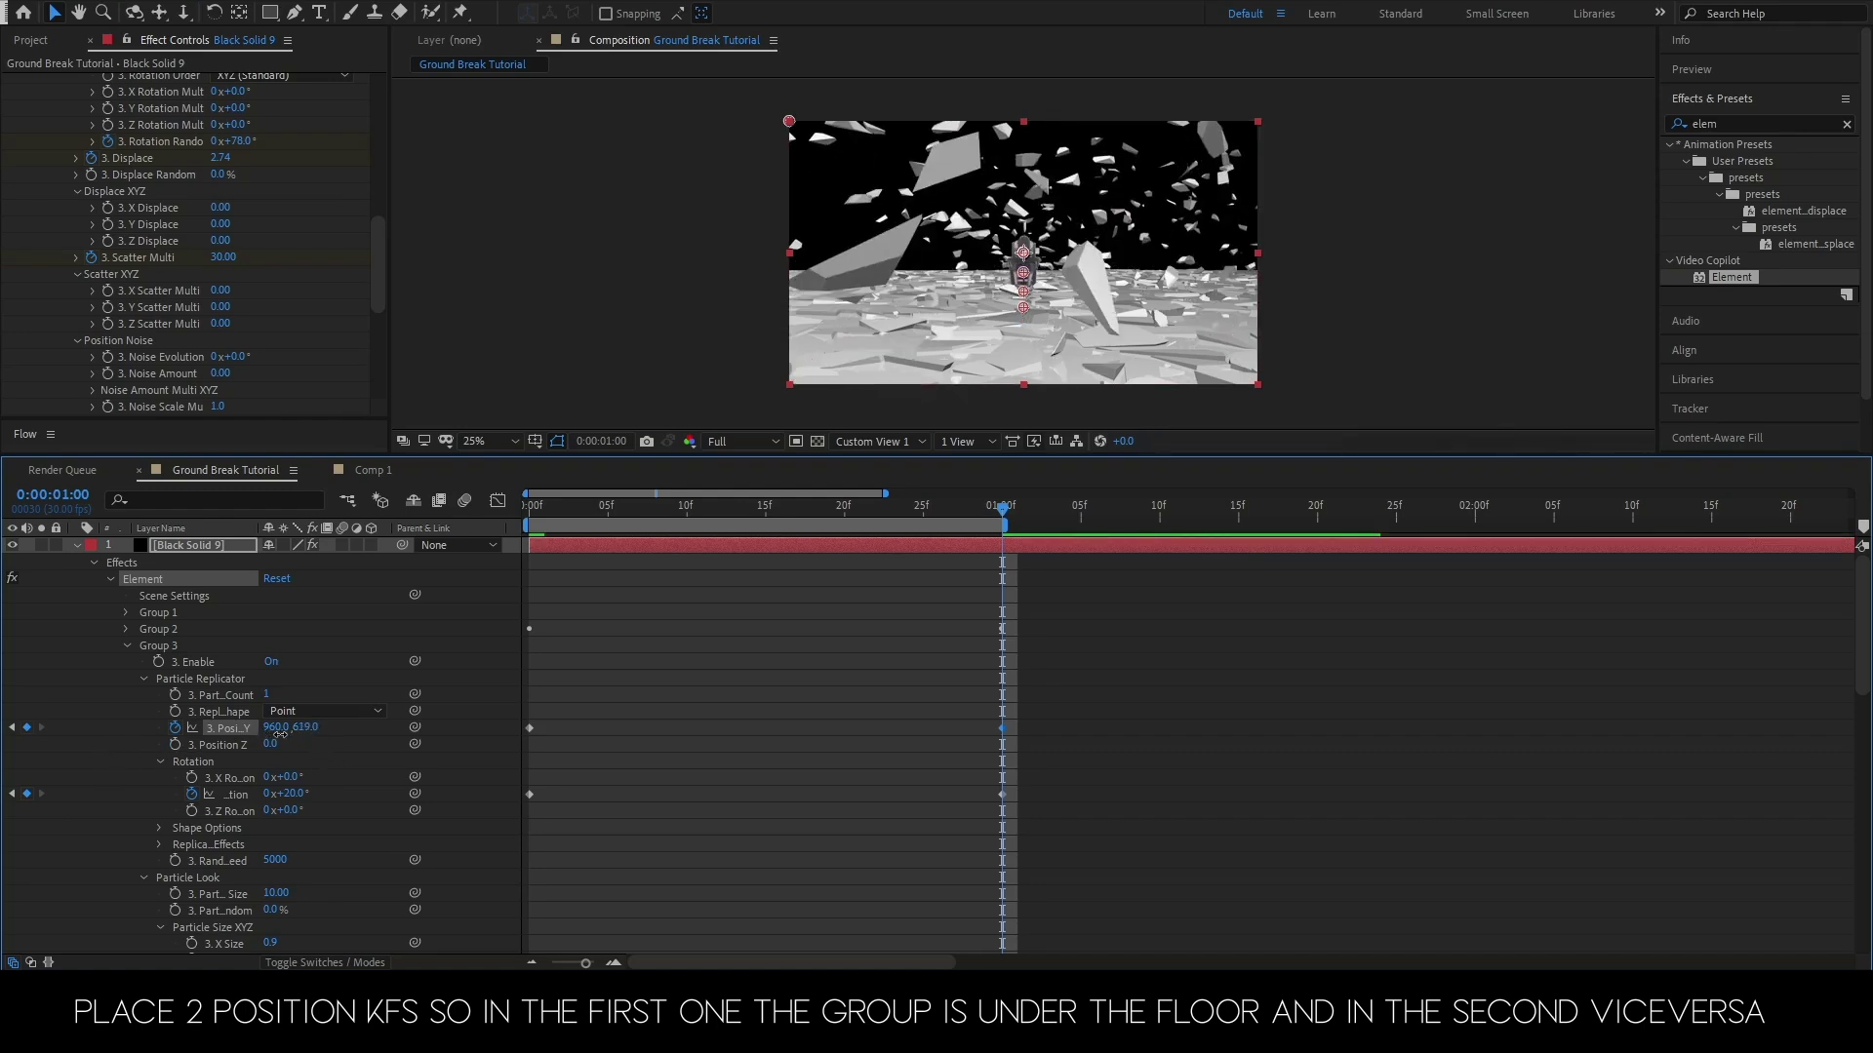
pyautogui.moveTo(281, 734); pyautogui.dragTo(247, 738)
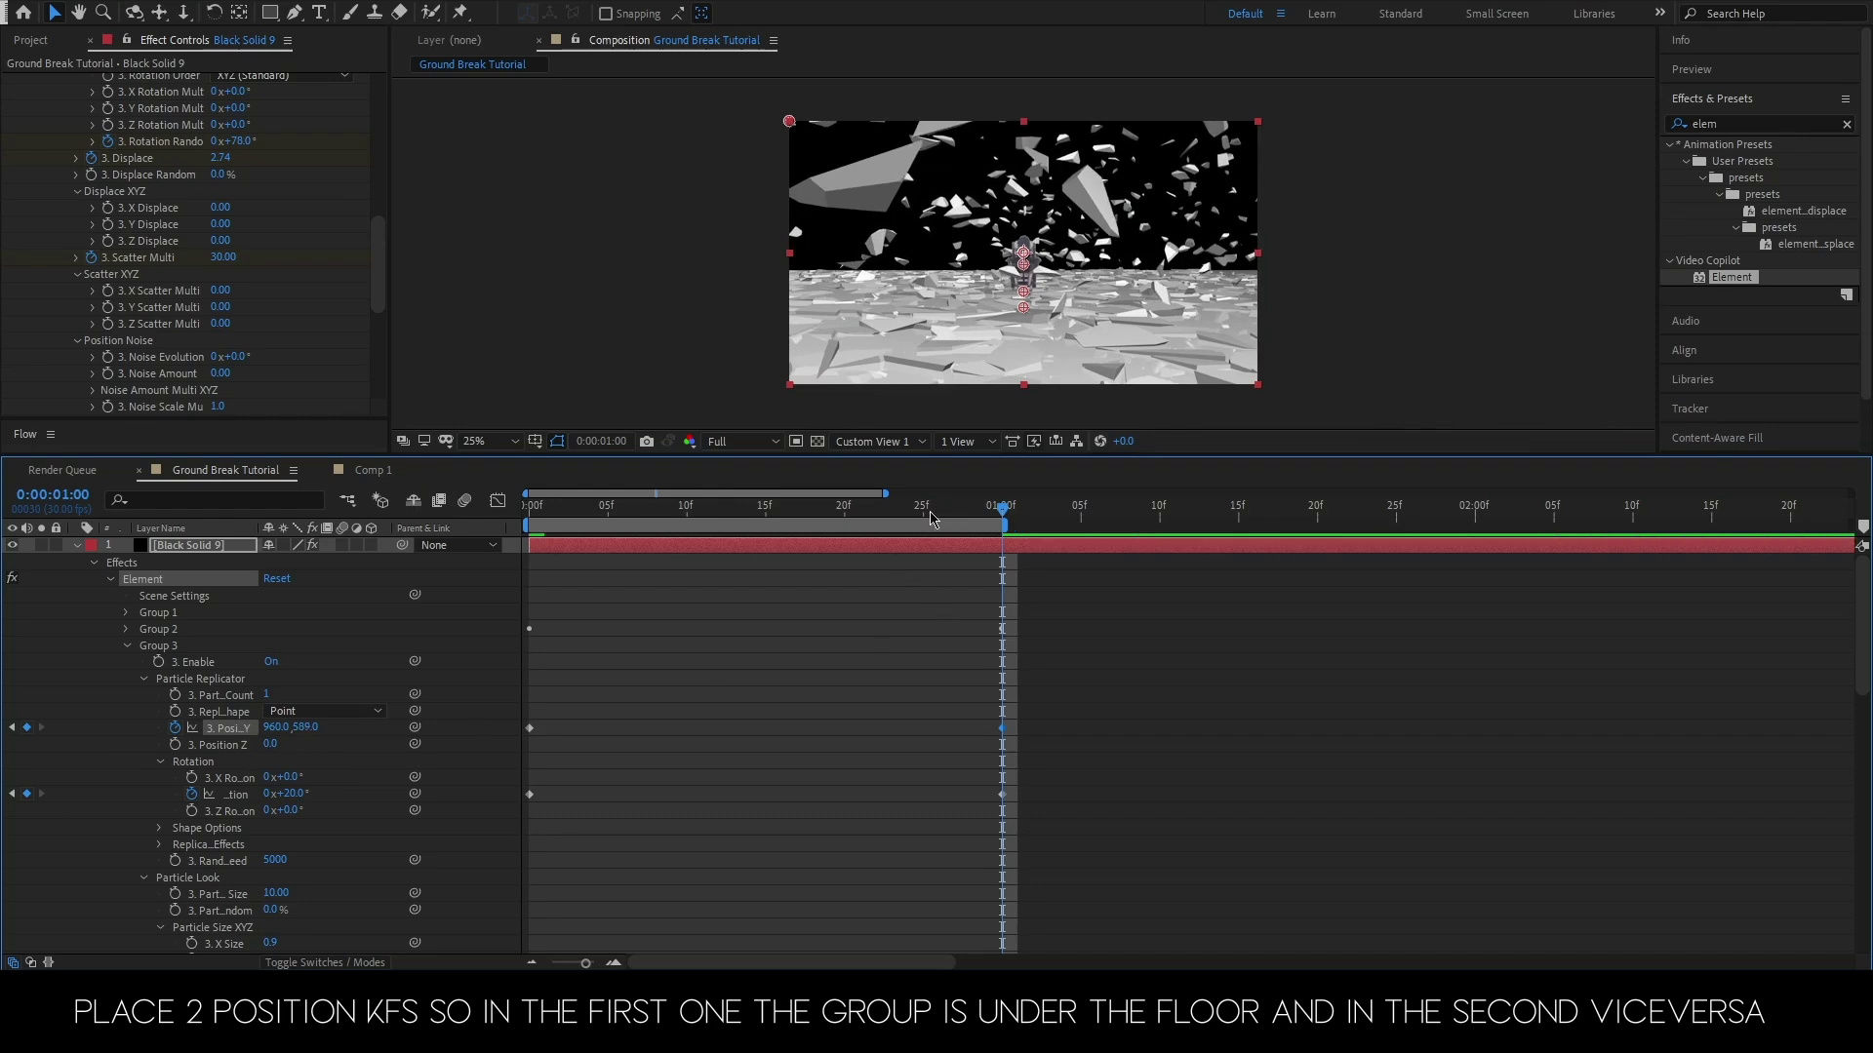
pyautogui.moveTo(927, 509)
pyautogui.mouseDown()
pyautogui.moveTo(576, 551)
pyautogui.moveTo(812, 556)
pyautogui.mouseUp()
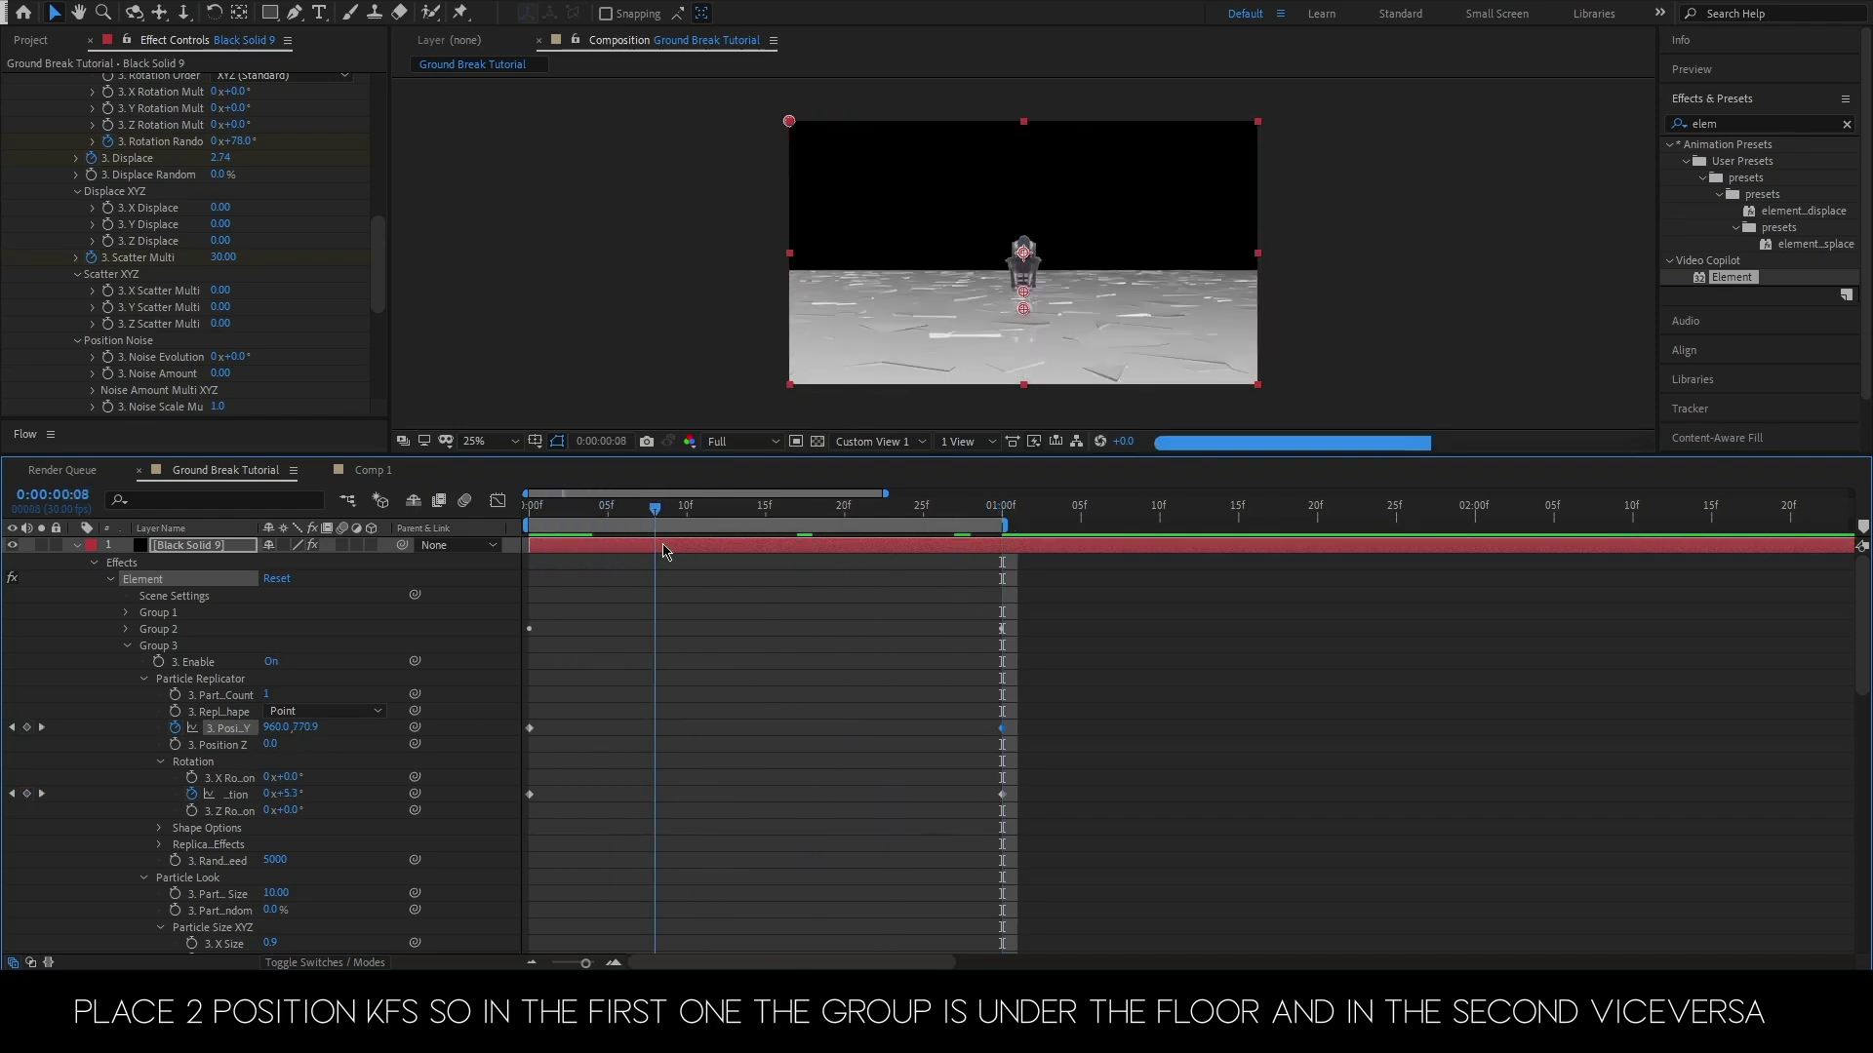
pyautogui.press('space')
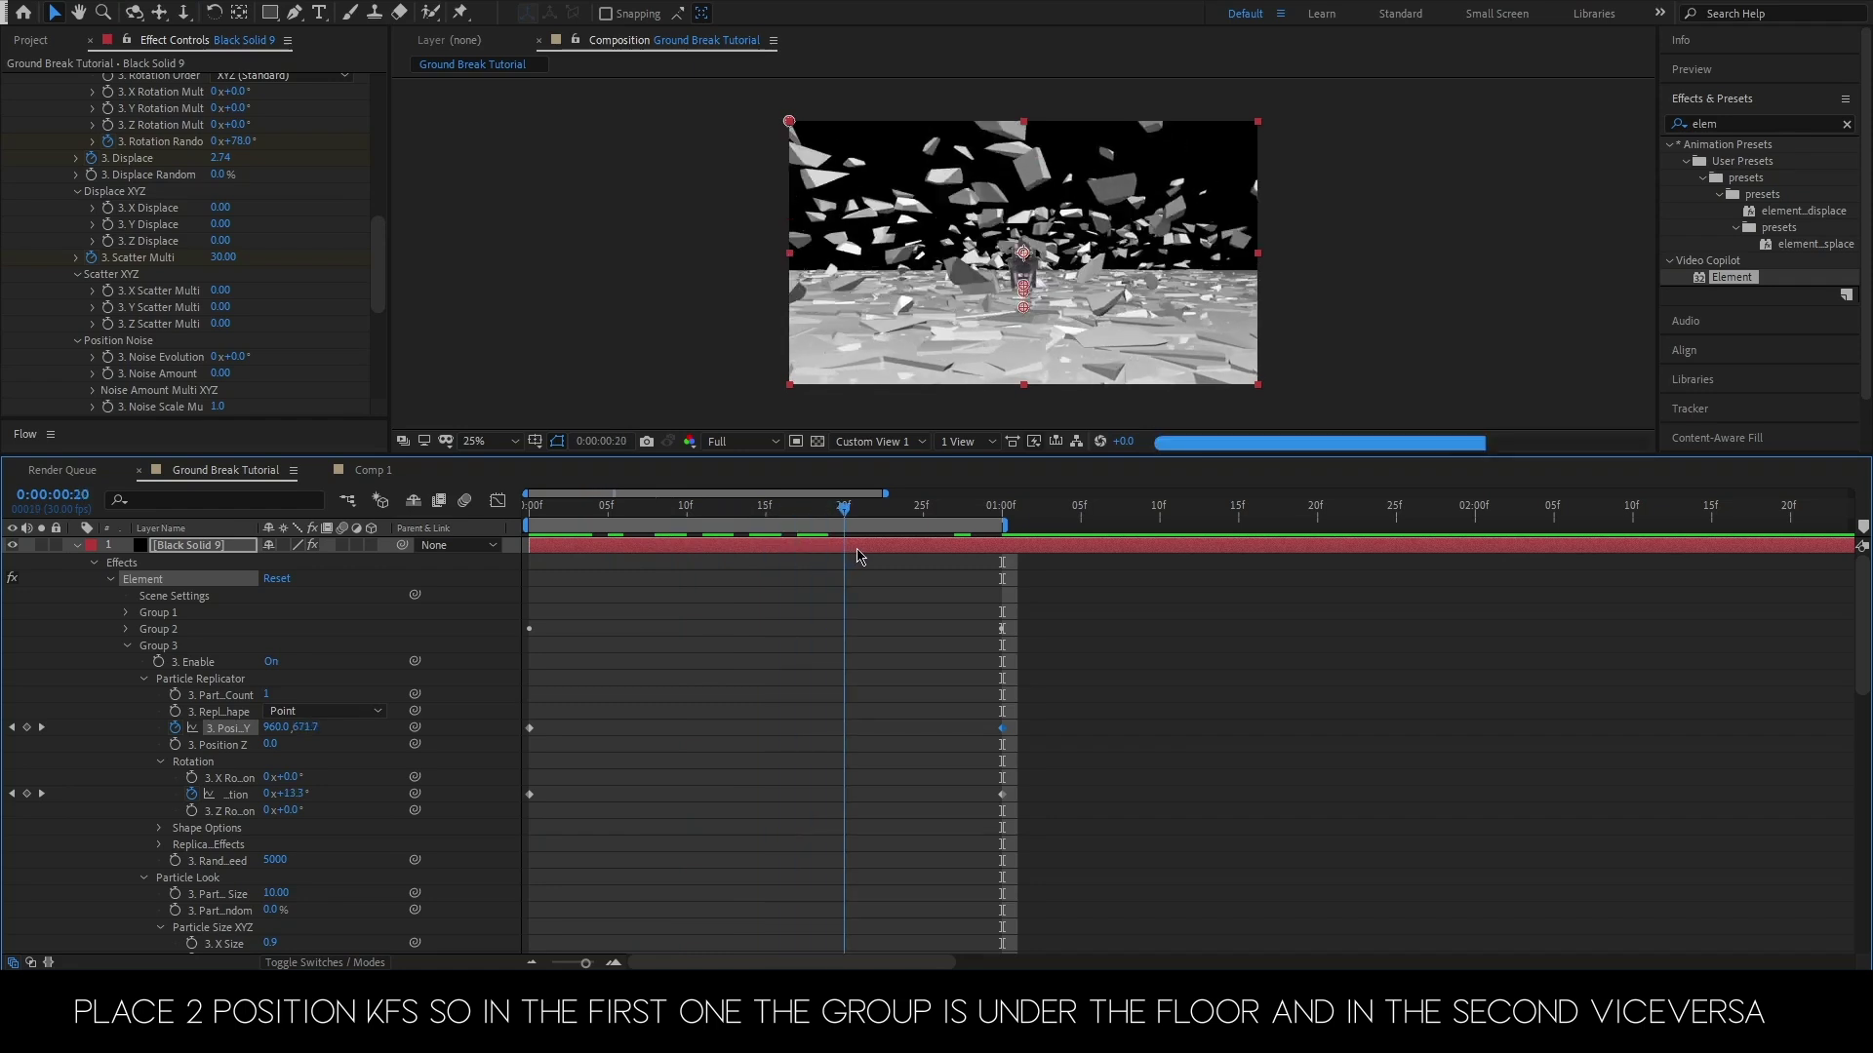
pyautogui.press('Home')
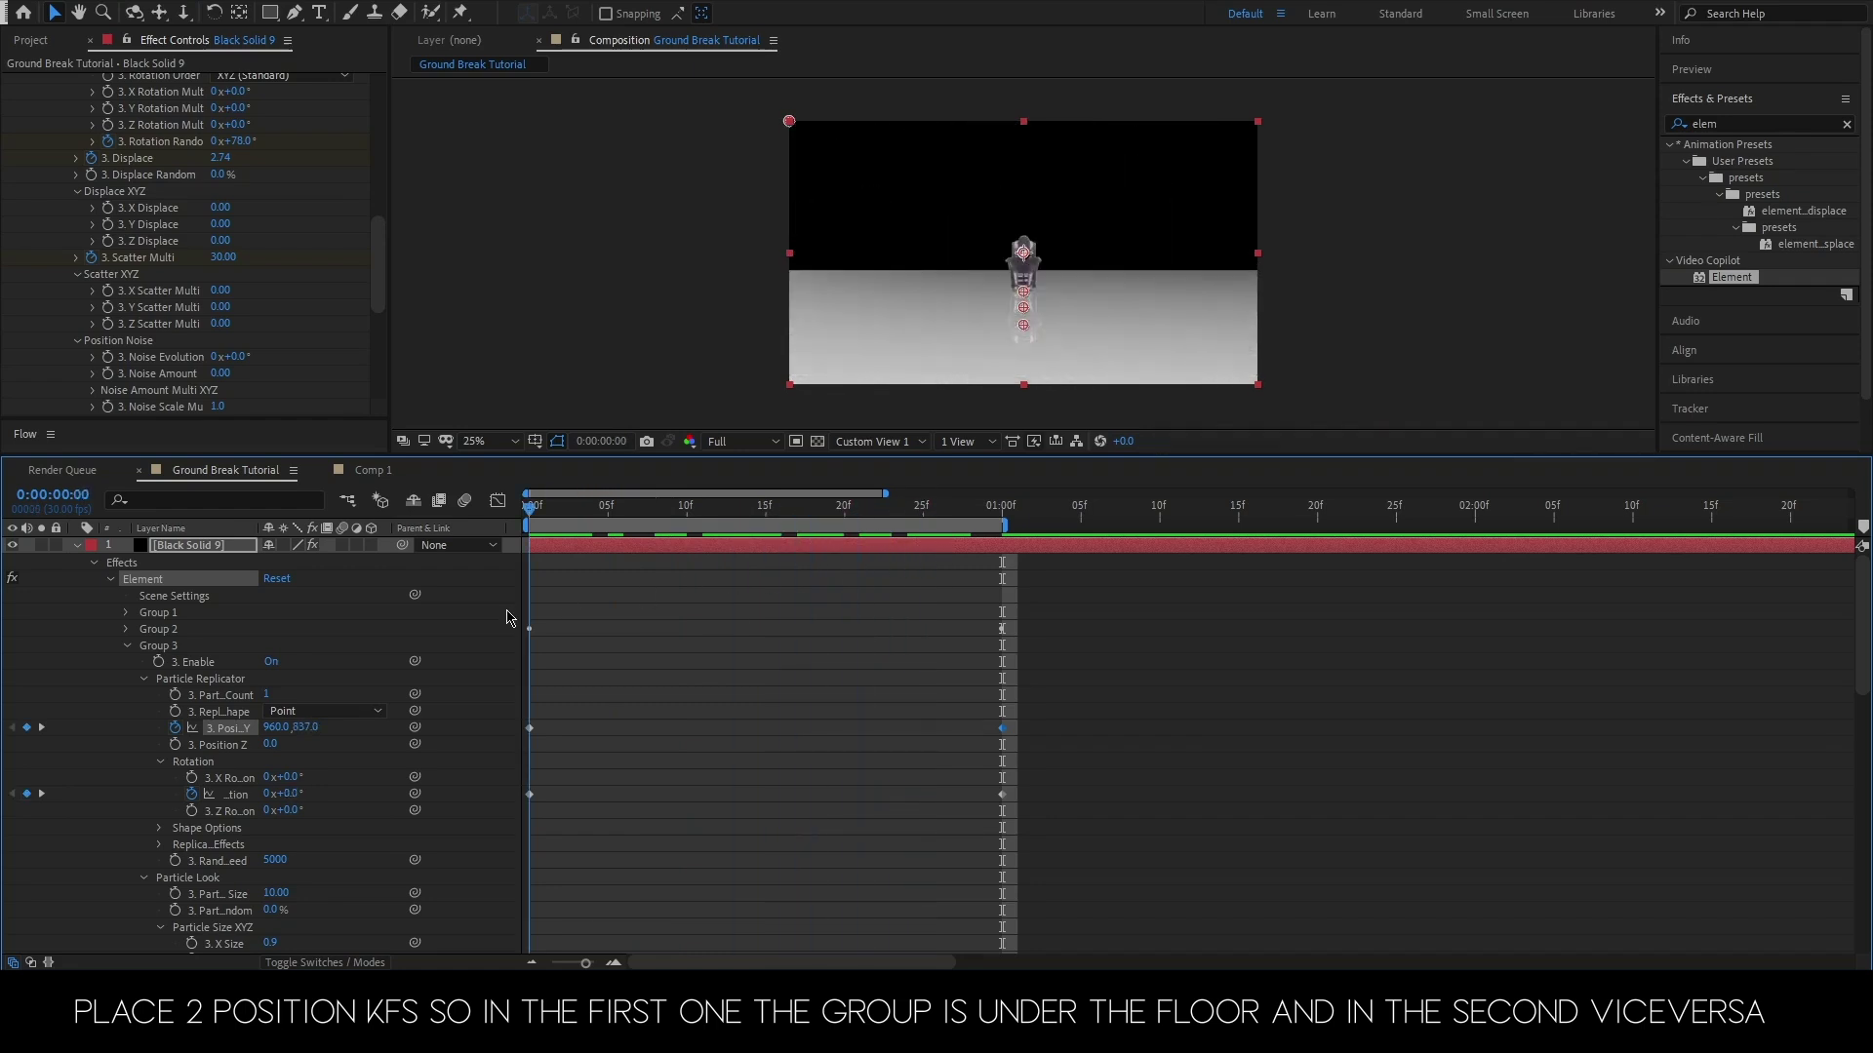
pyautogui.scroll(-10, 511, 620)
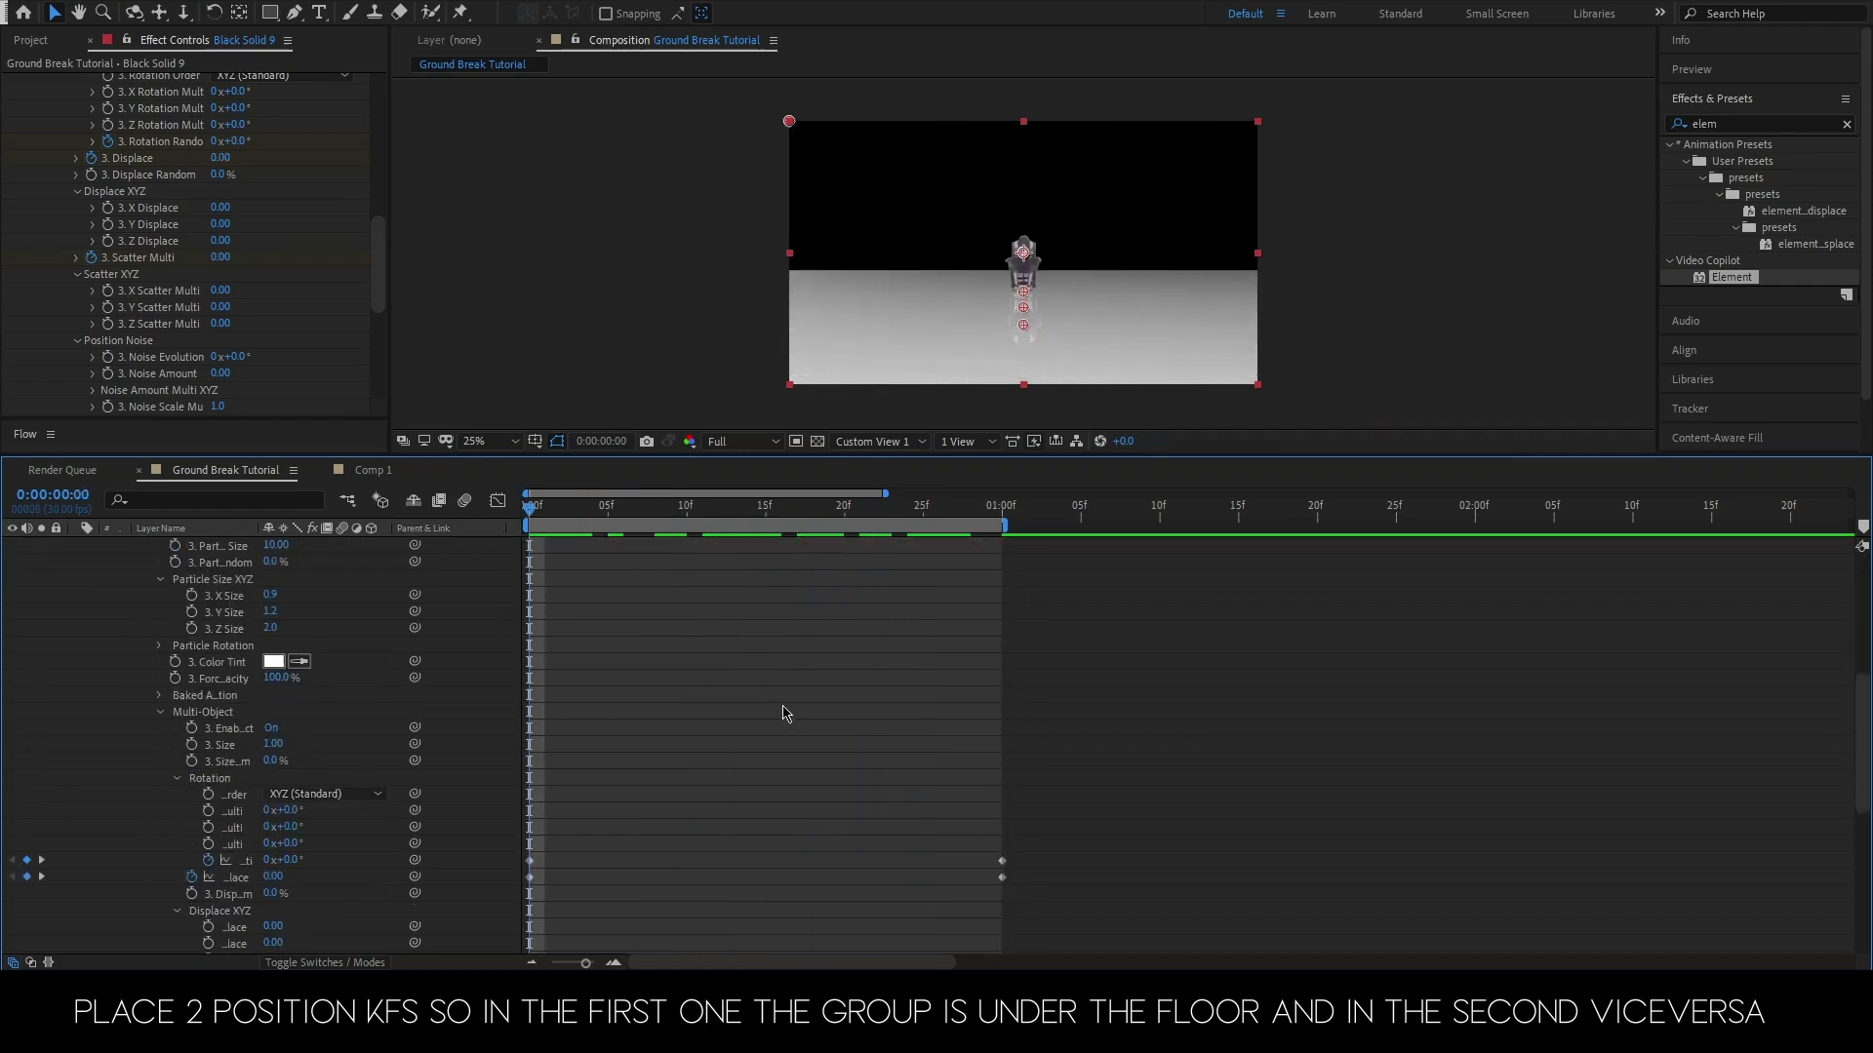
# - Reduce the frame-0 Displace keyframe to 1.53 and preview the gentler break-up
pyautogui.click(734, 510)
pyautogui.scroll(5, 794, 646)
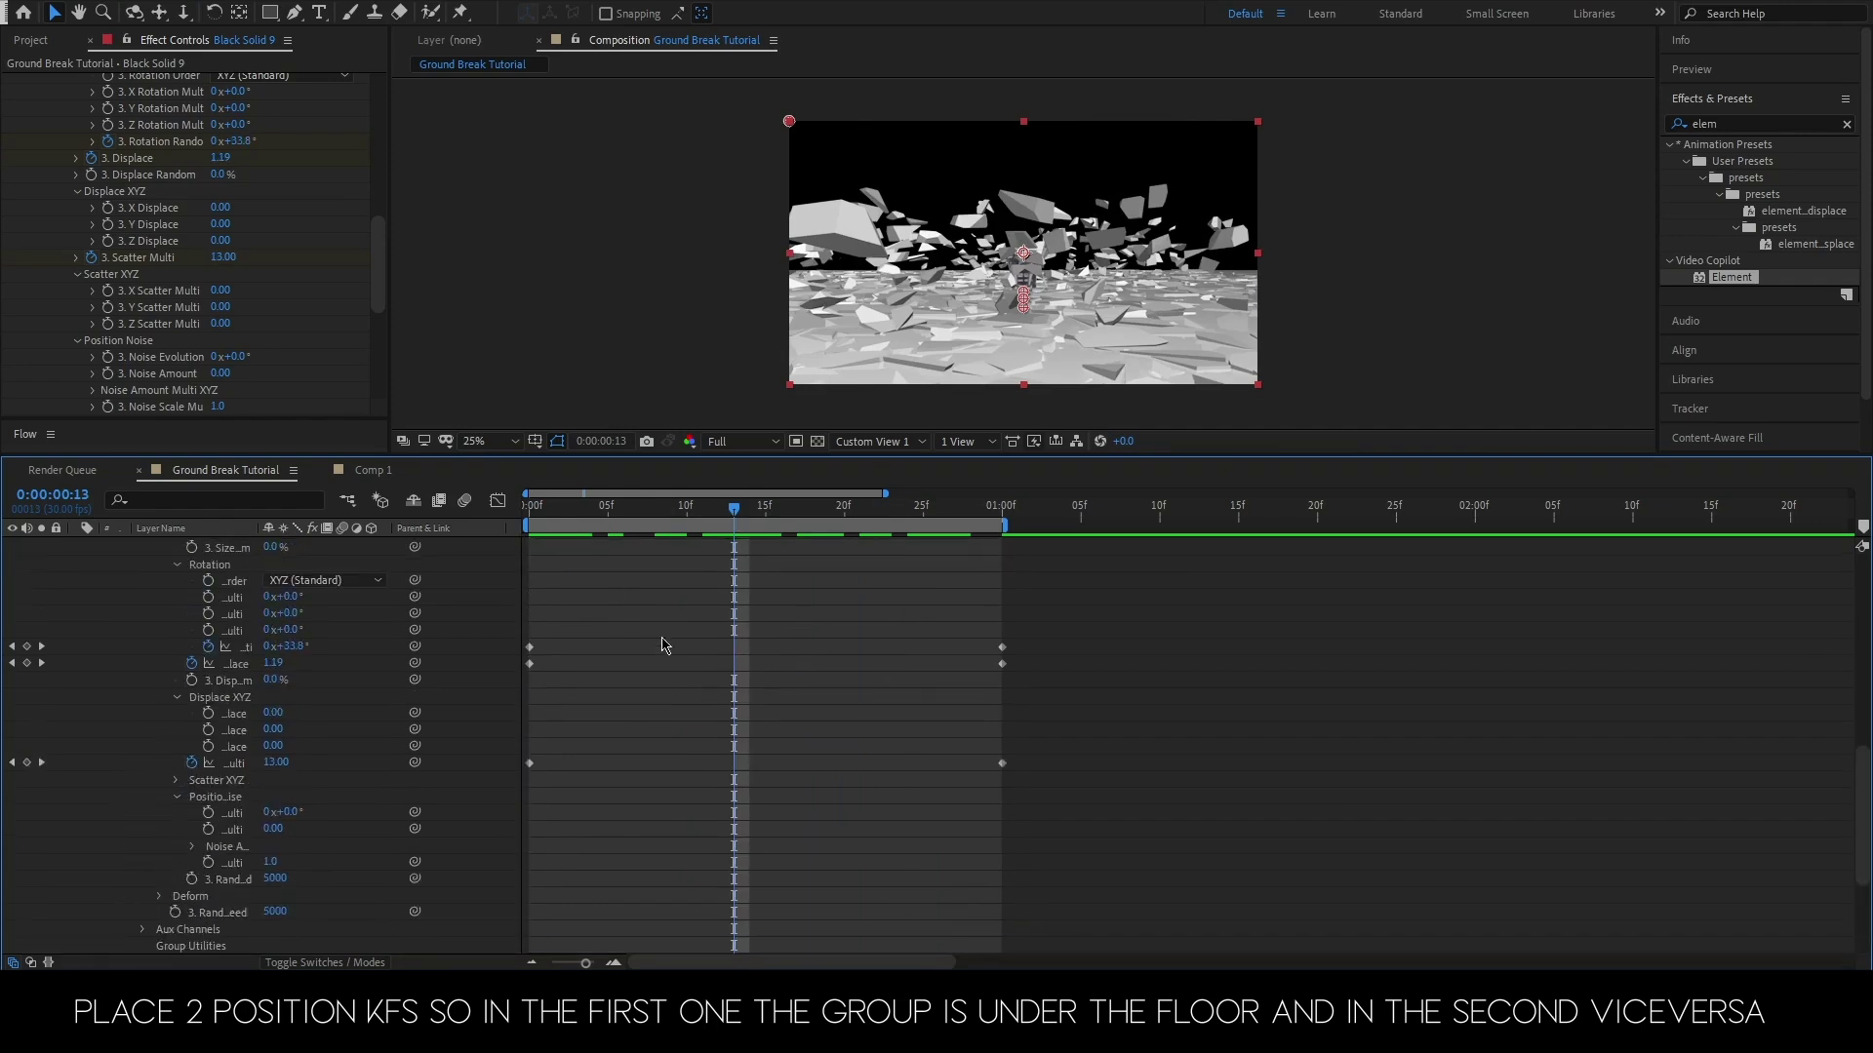
pyautogui.moveTo(583, 511); pyautogui.dragTo(528, 510)
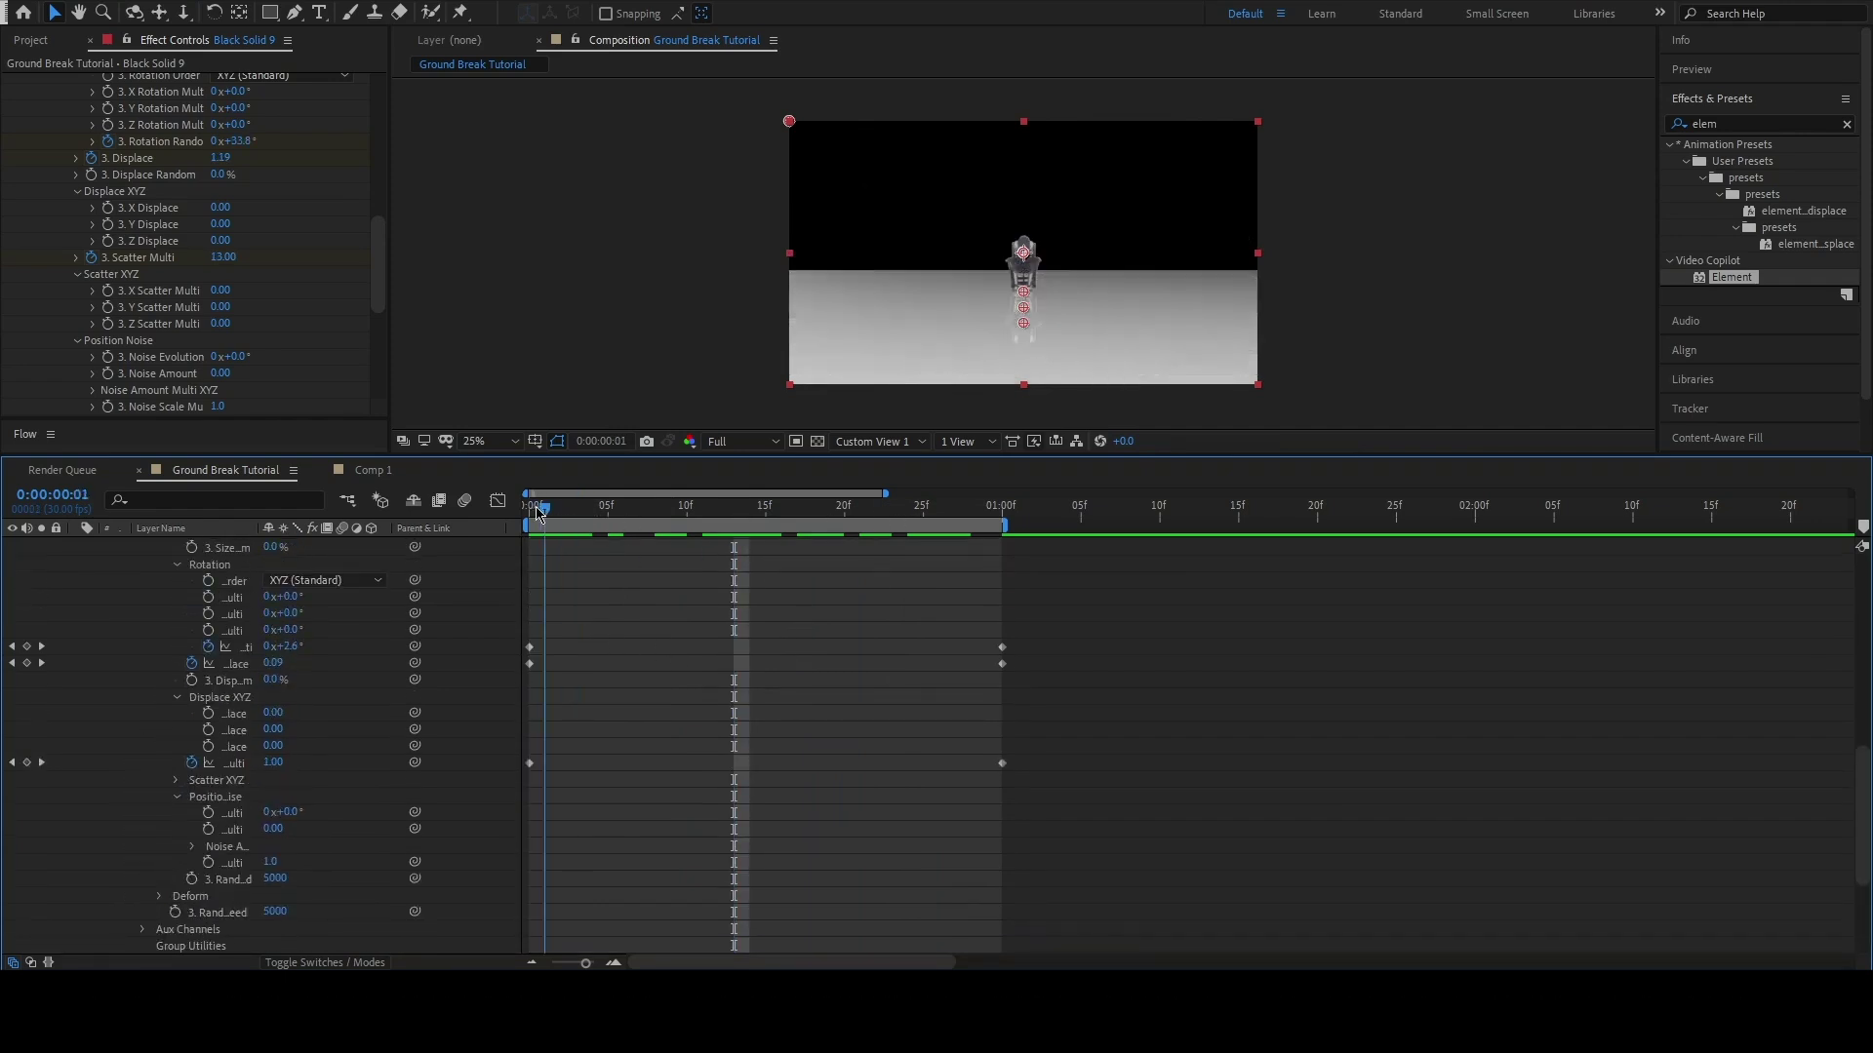
pyautogui.moveTo(273, 664); pyautogui.dragTo(487, 660)
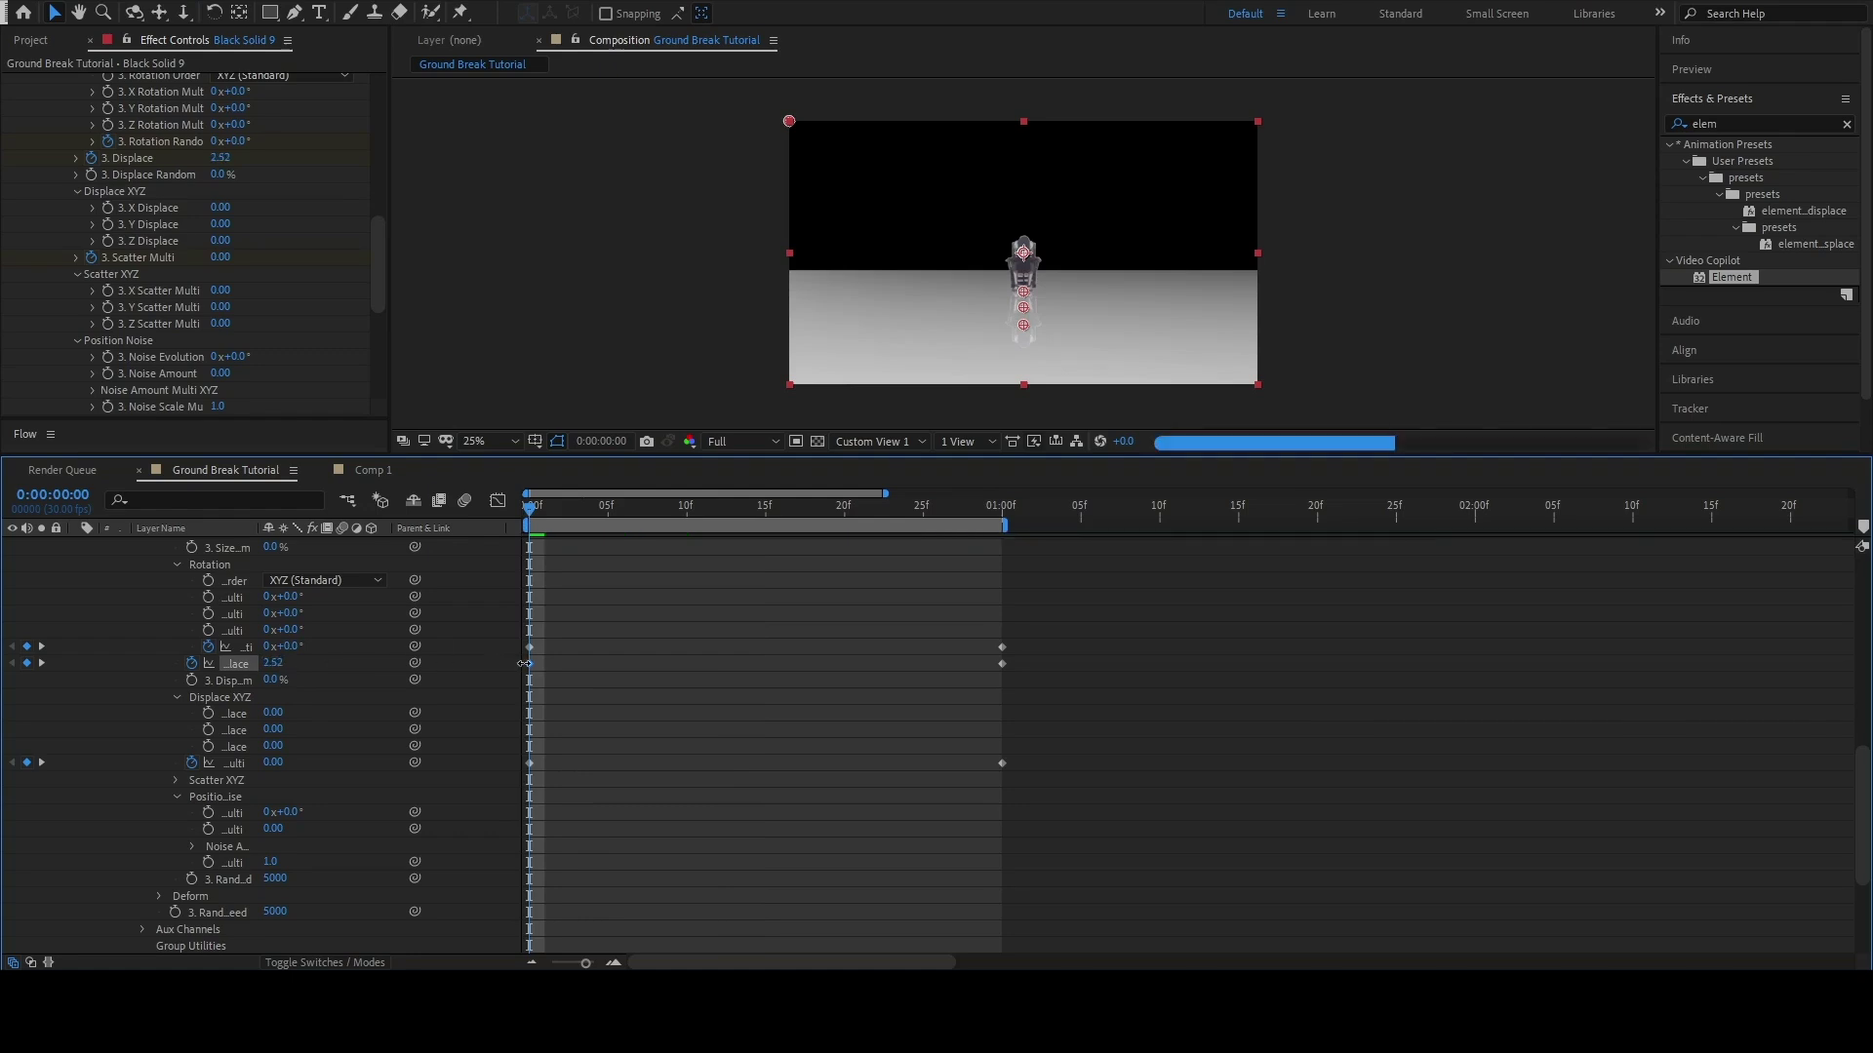
pyautogui.press('space')
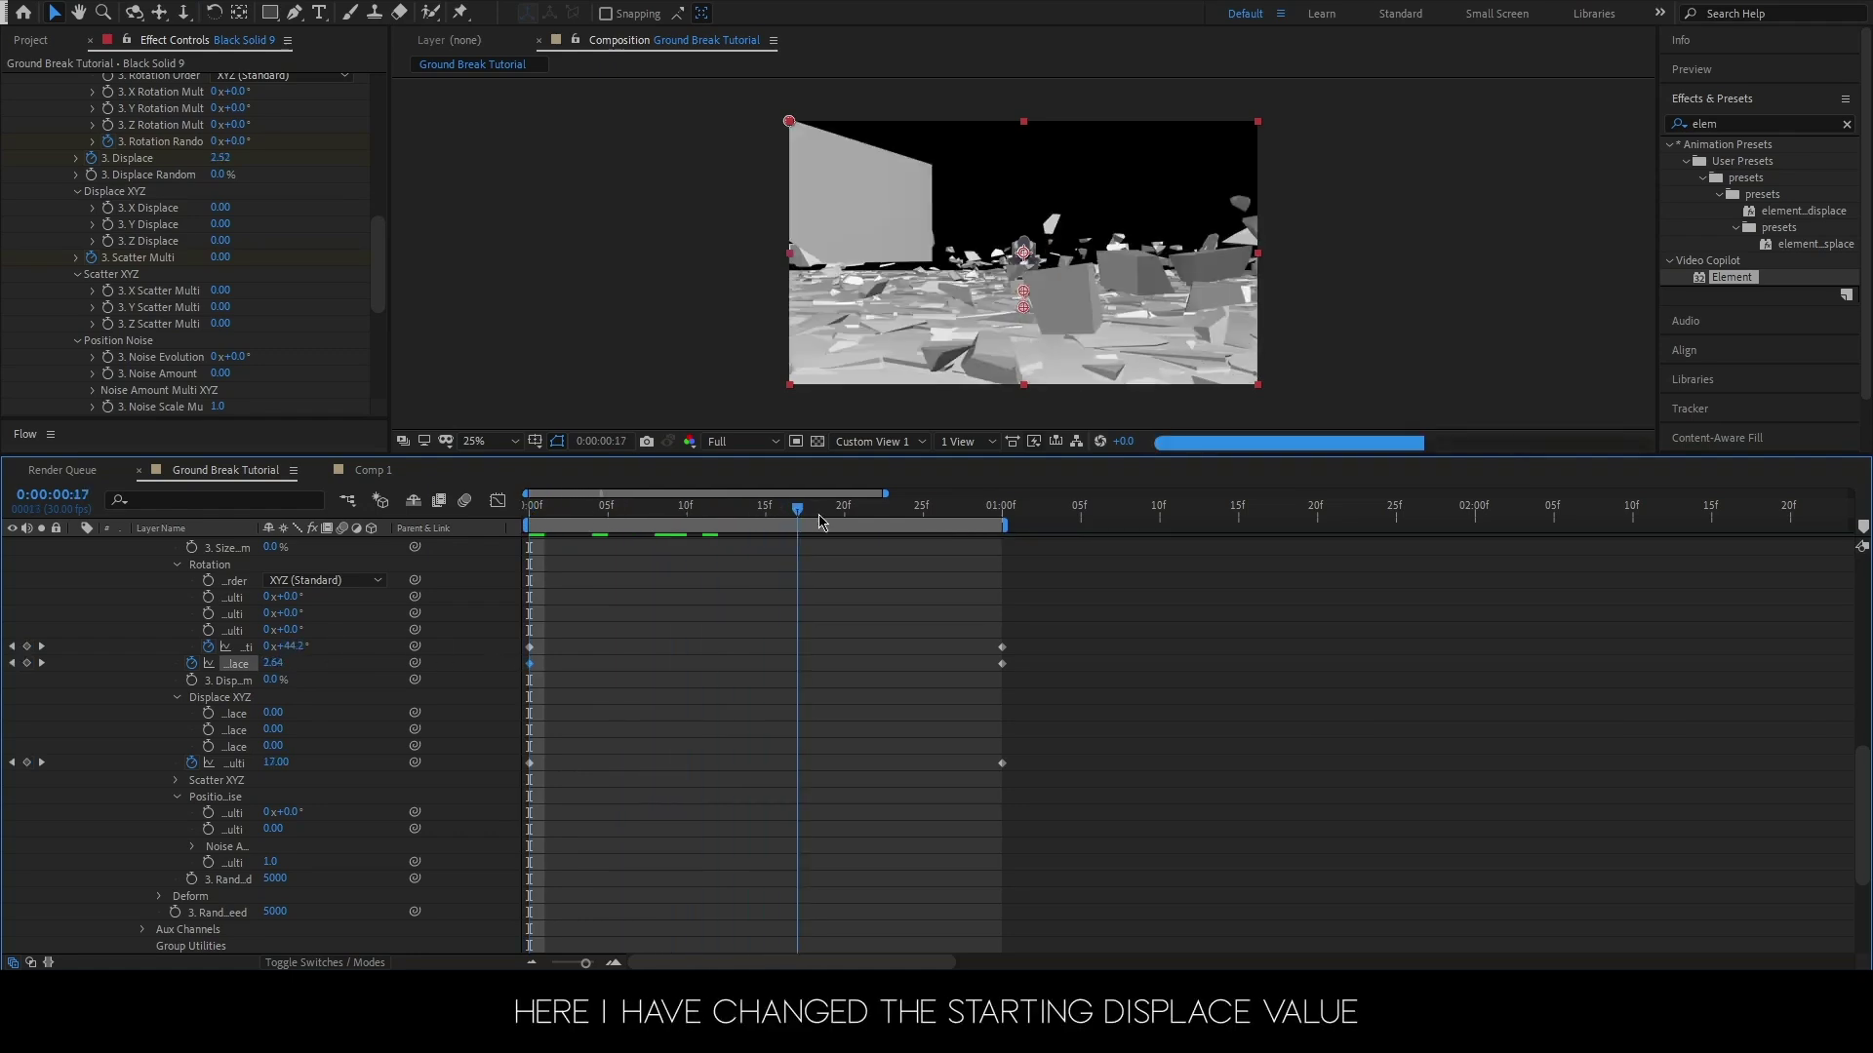
pyautogui.press('space')
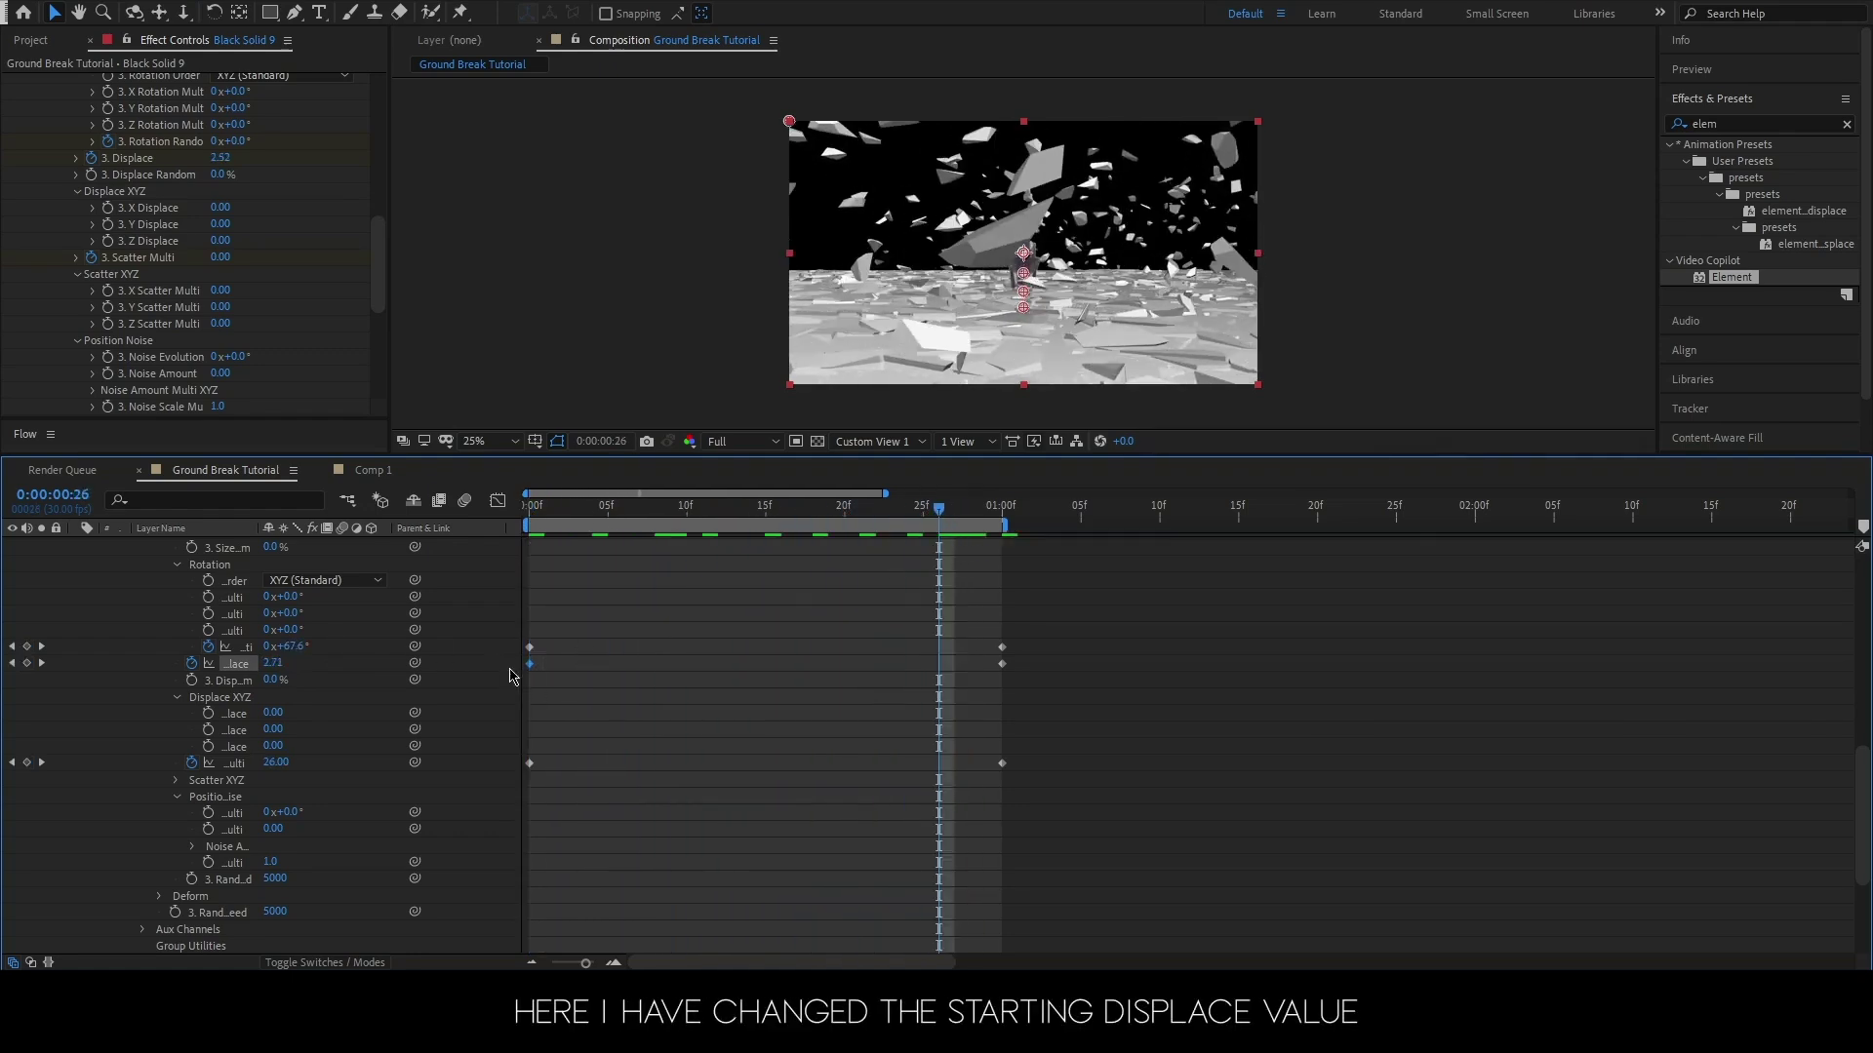
pyautogui.click(543, 508)
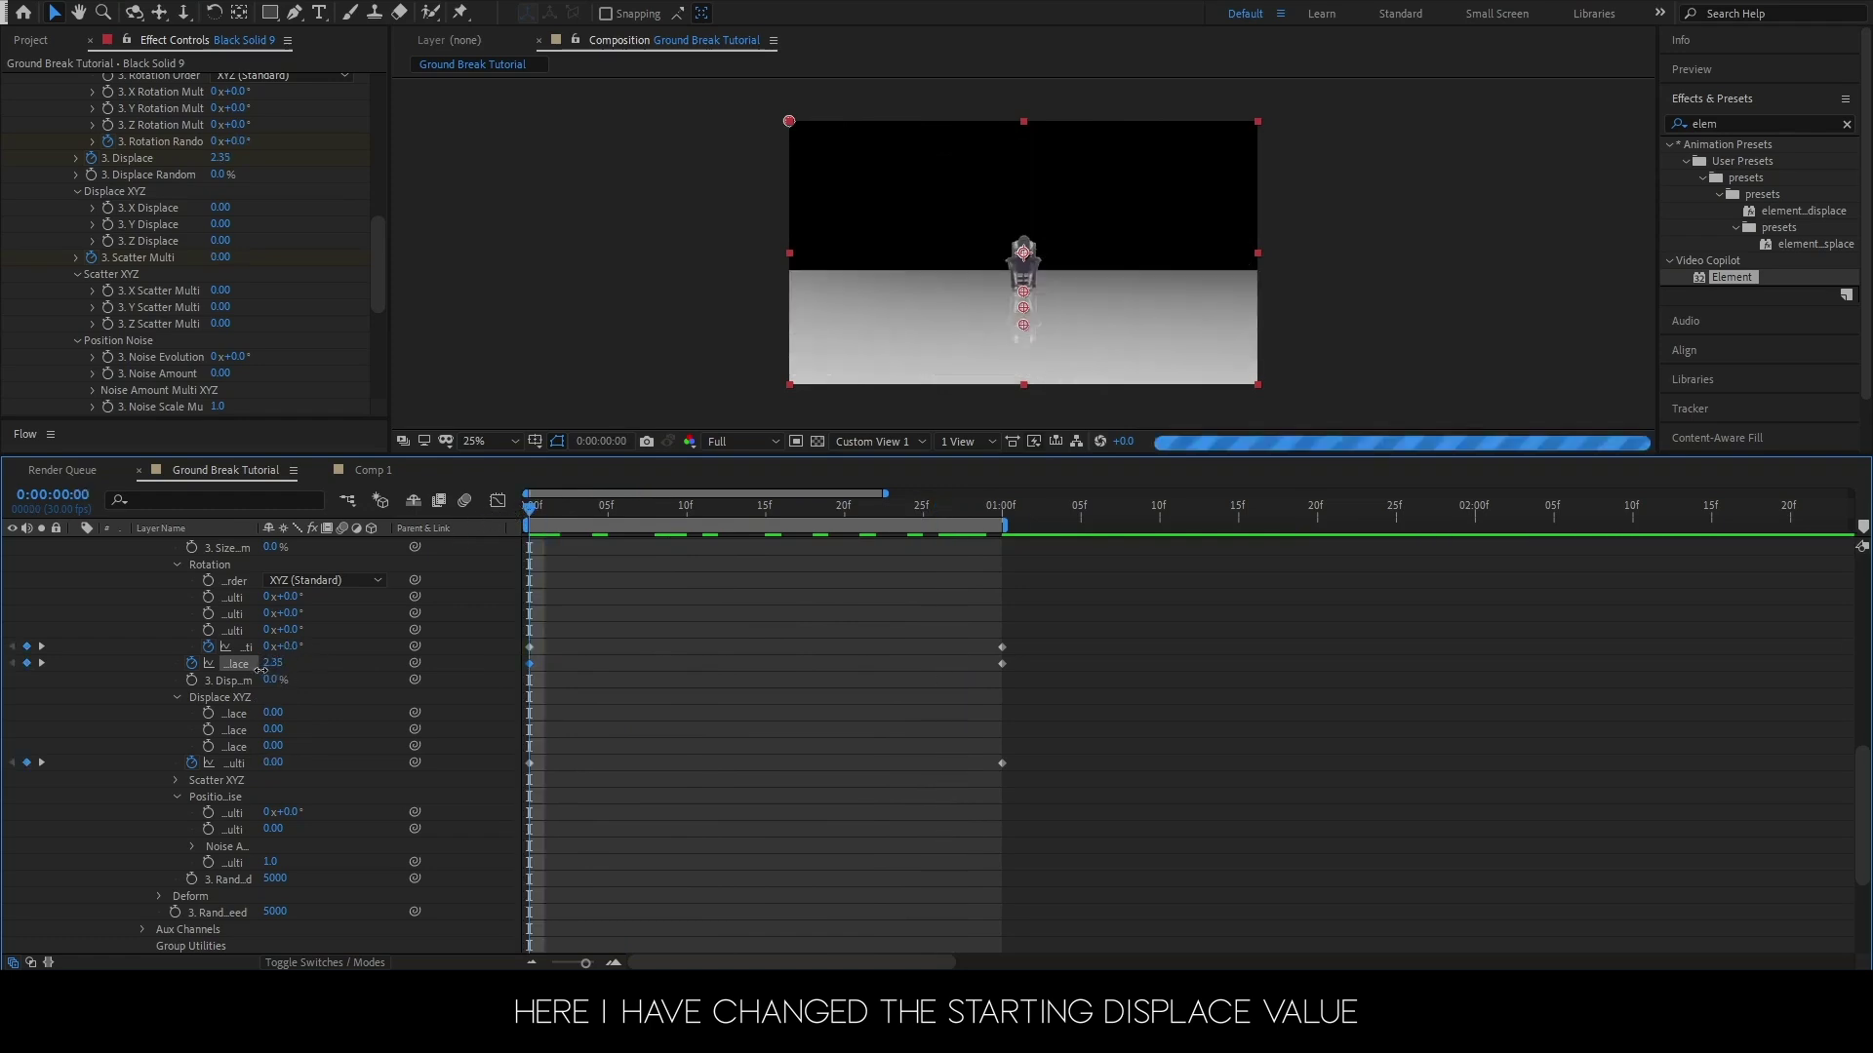
pyautogui.moveTo(247, 668); pyautogui.dragTo(181, 677)
pyautogui.press('space')
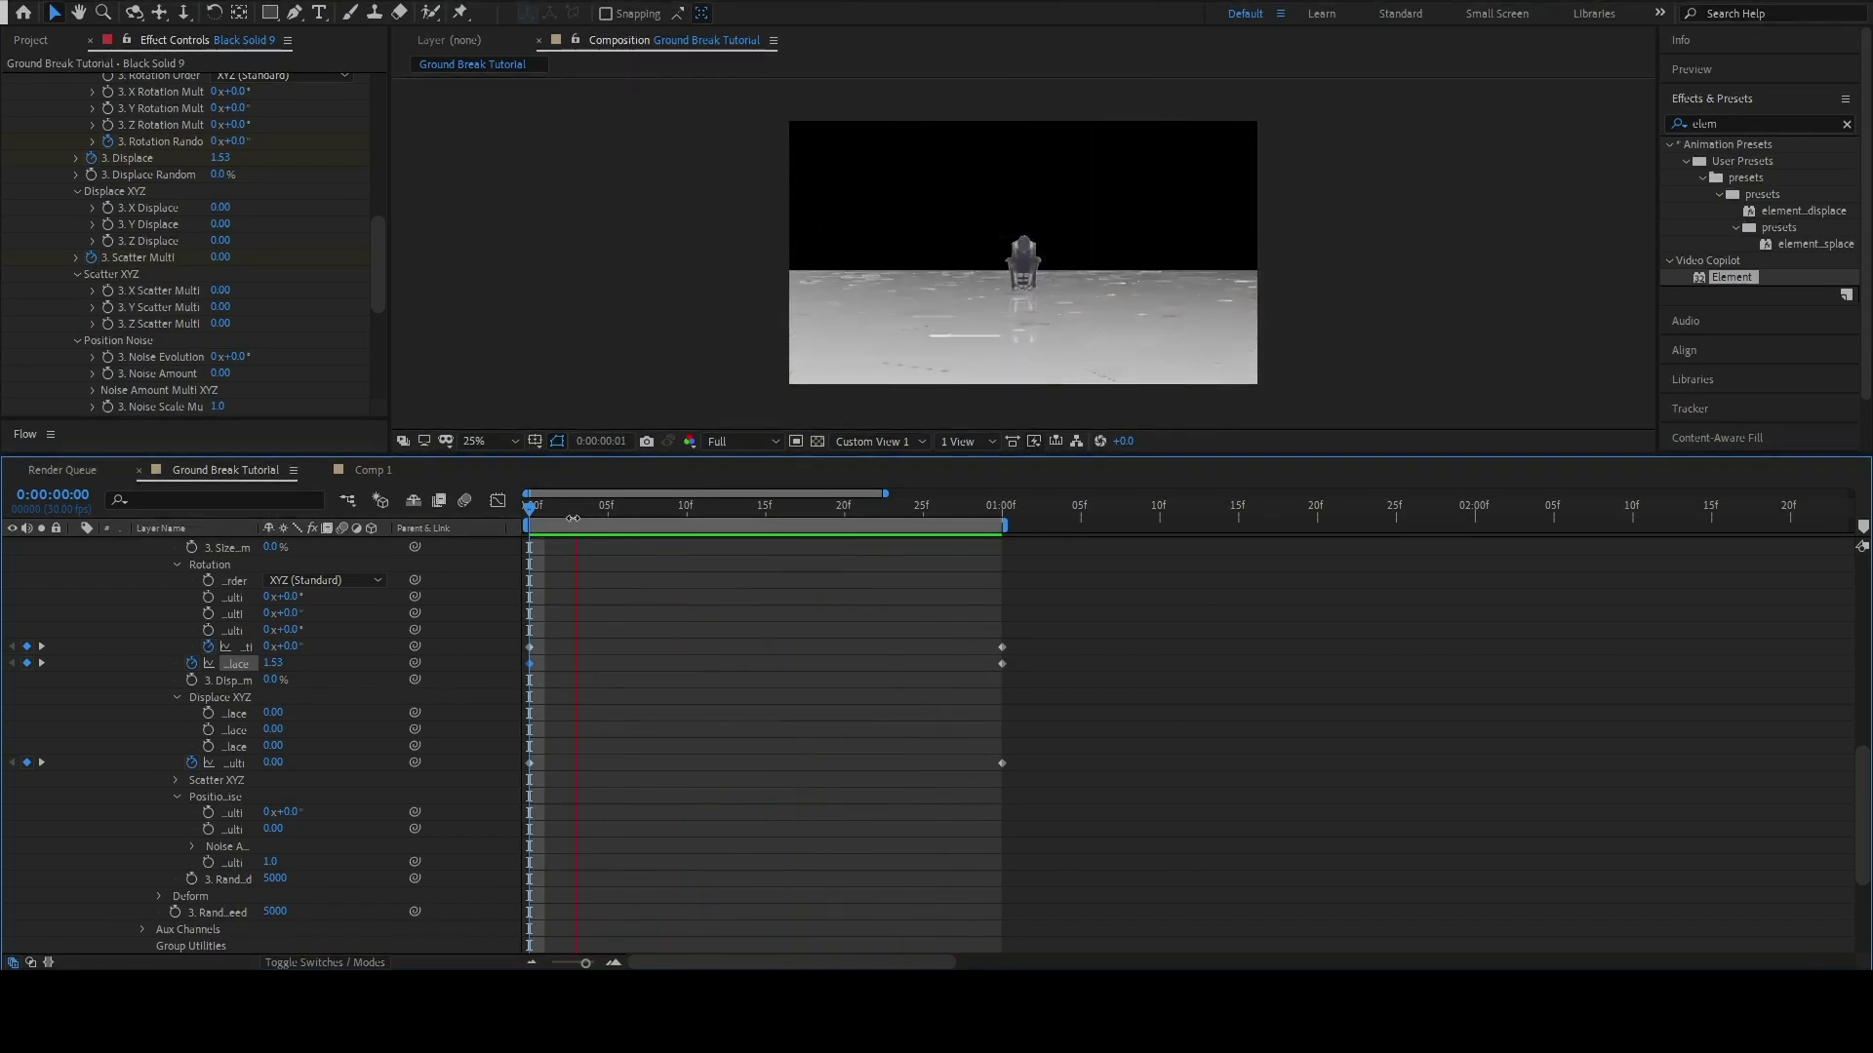
# - Reduce Group 3's Y rotation at the one-second mark to about 13°
pyautogui.press('space')
pyautogui.scroll(5, 1016, 751)
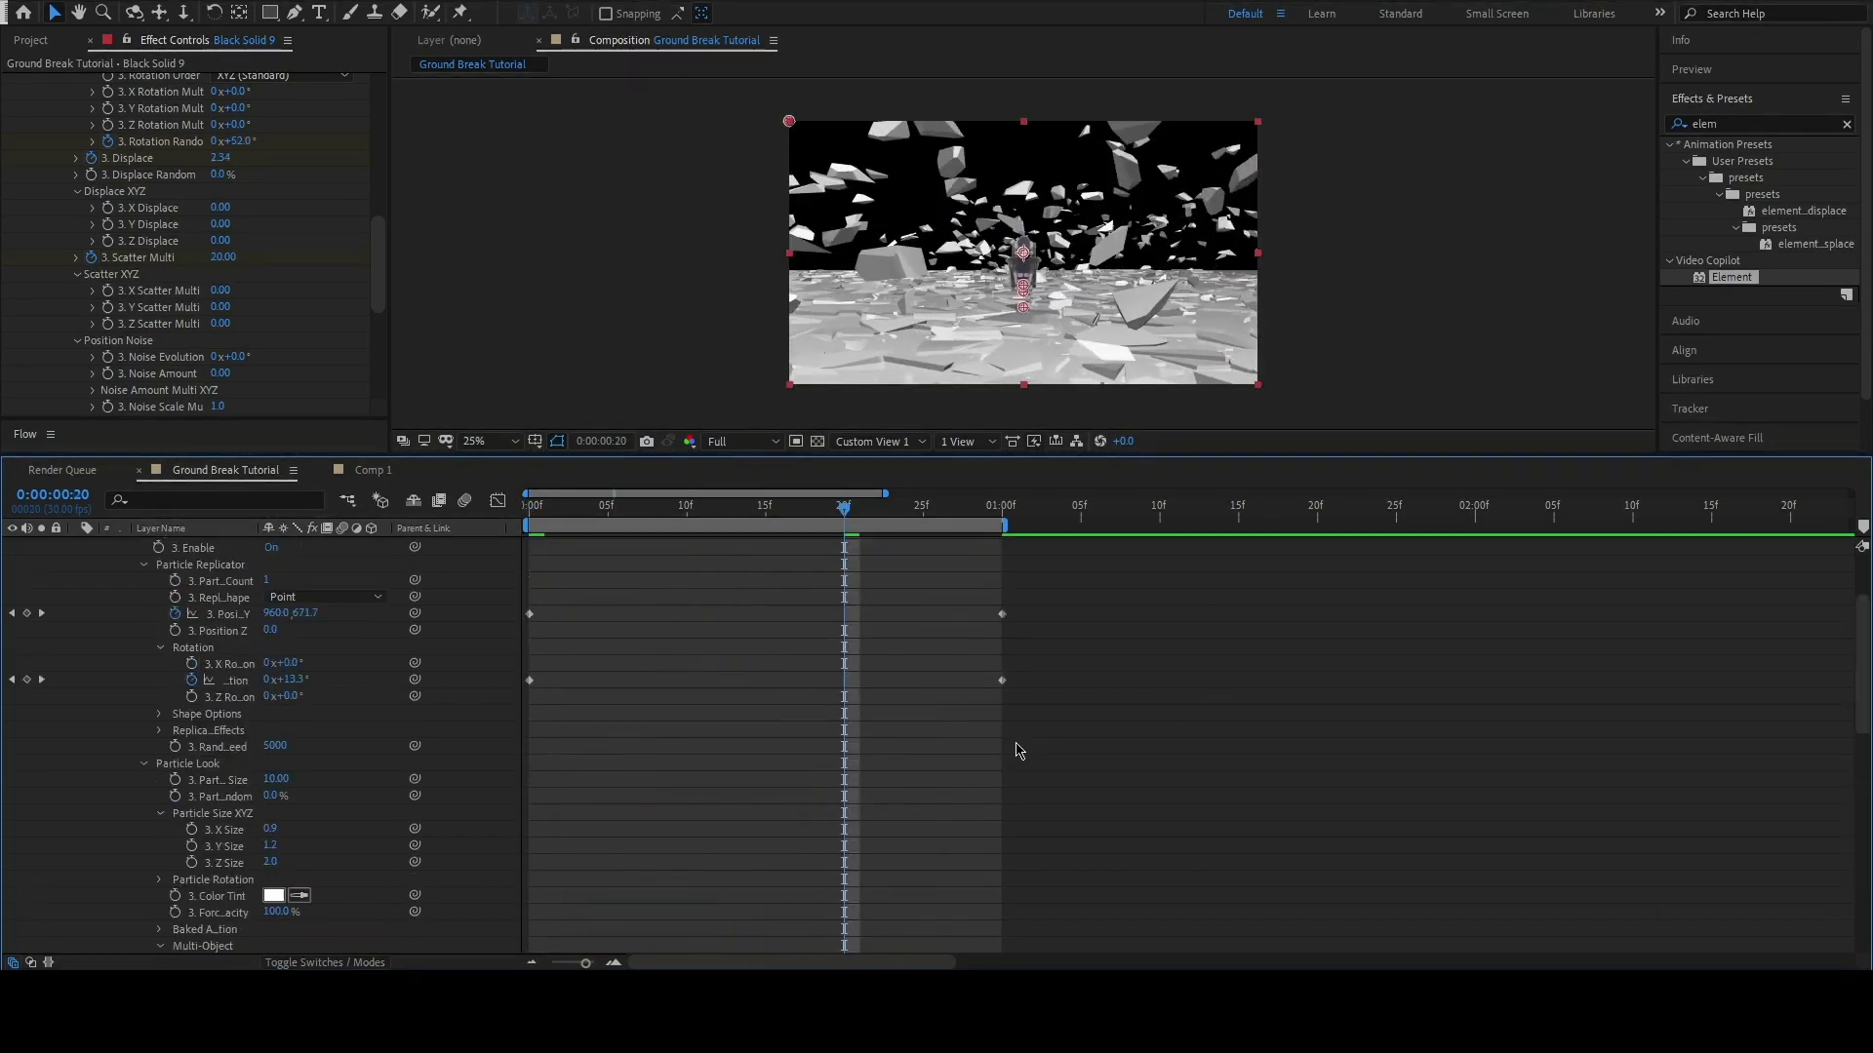
pyautogui.scroll(3, 1016, 751)
pyautogui.click(1005, 515)
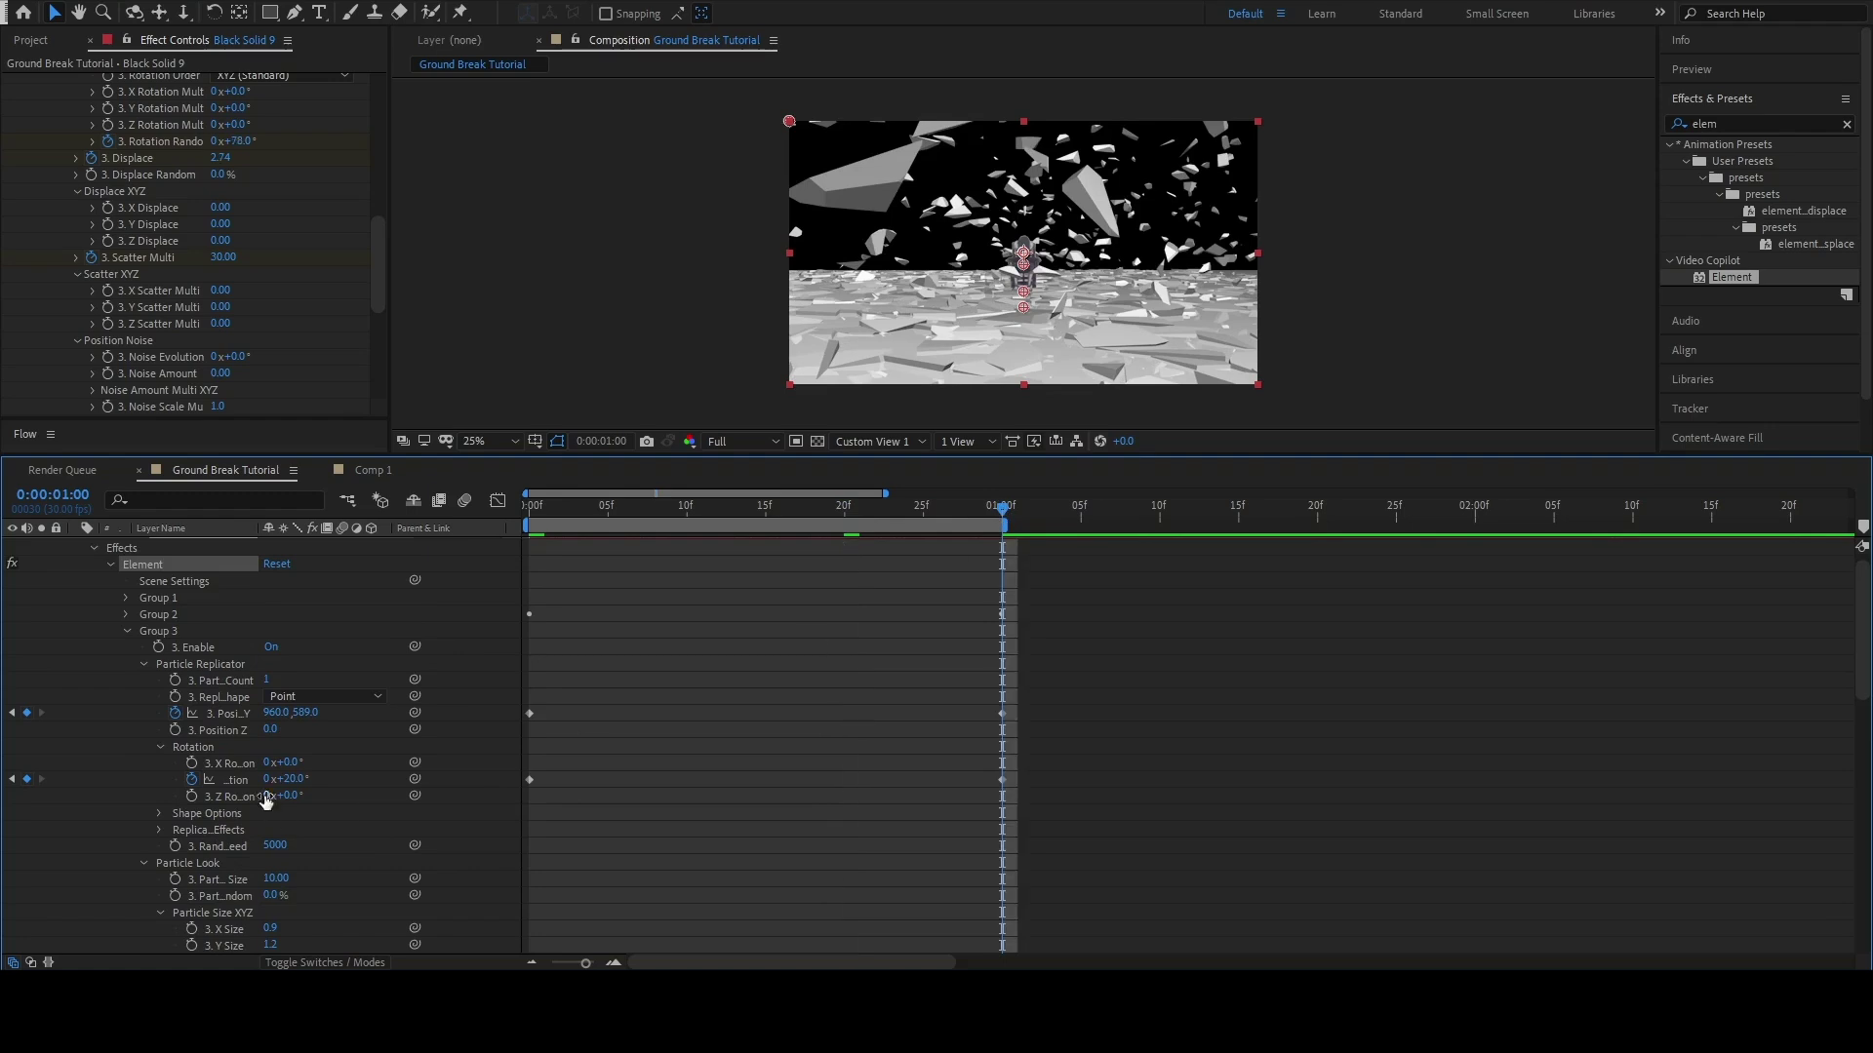
pyautogui.moveTo(297, 779); pyautogui.dragTo(295, 783)
# - Reshape the rotation keyframes' speed graph to slow sharply early and ease into the end
pyautogui.moveTo(1108, 757); pyautogui.dragTo(500, 839)
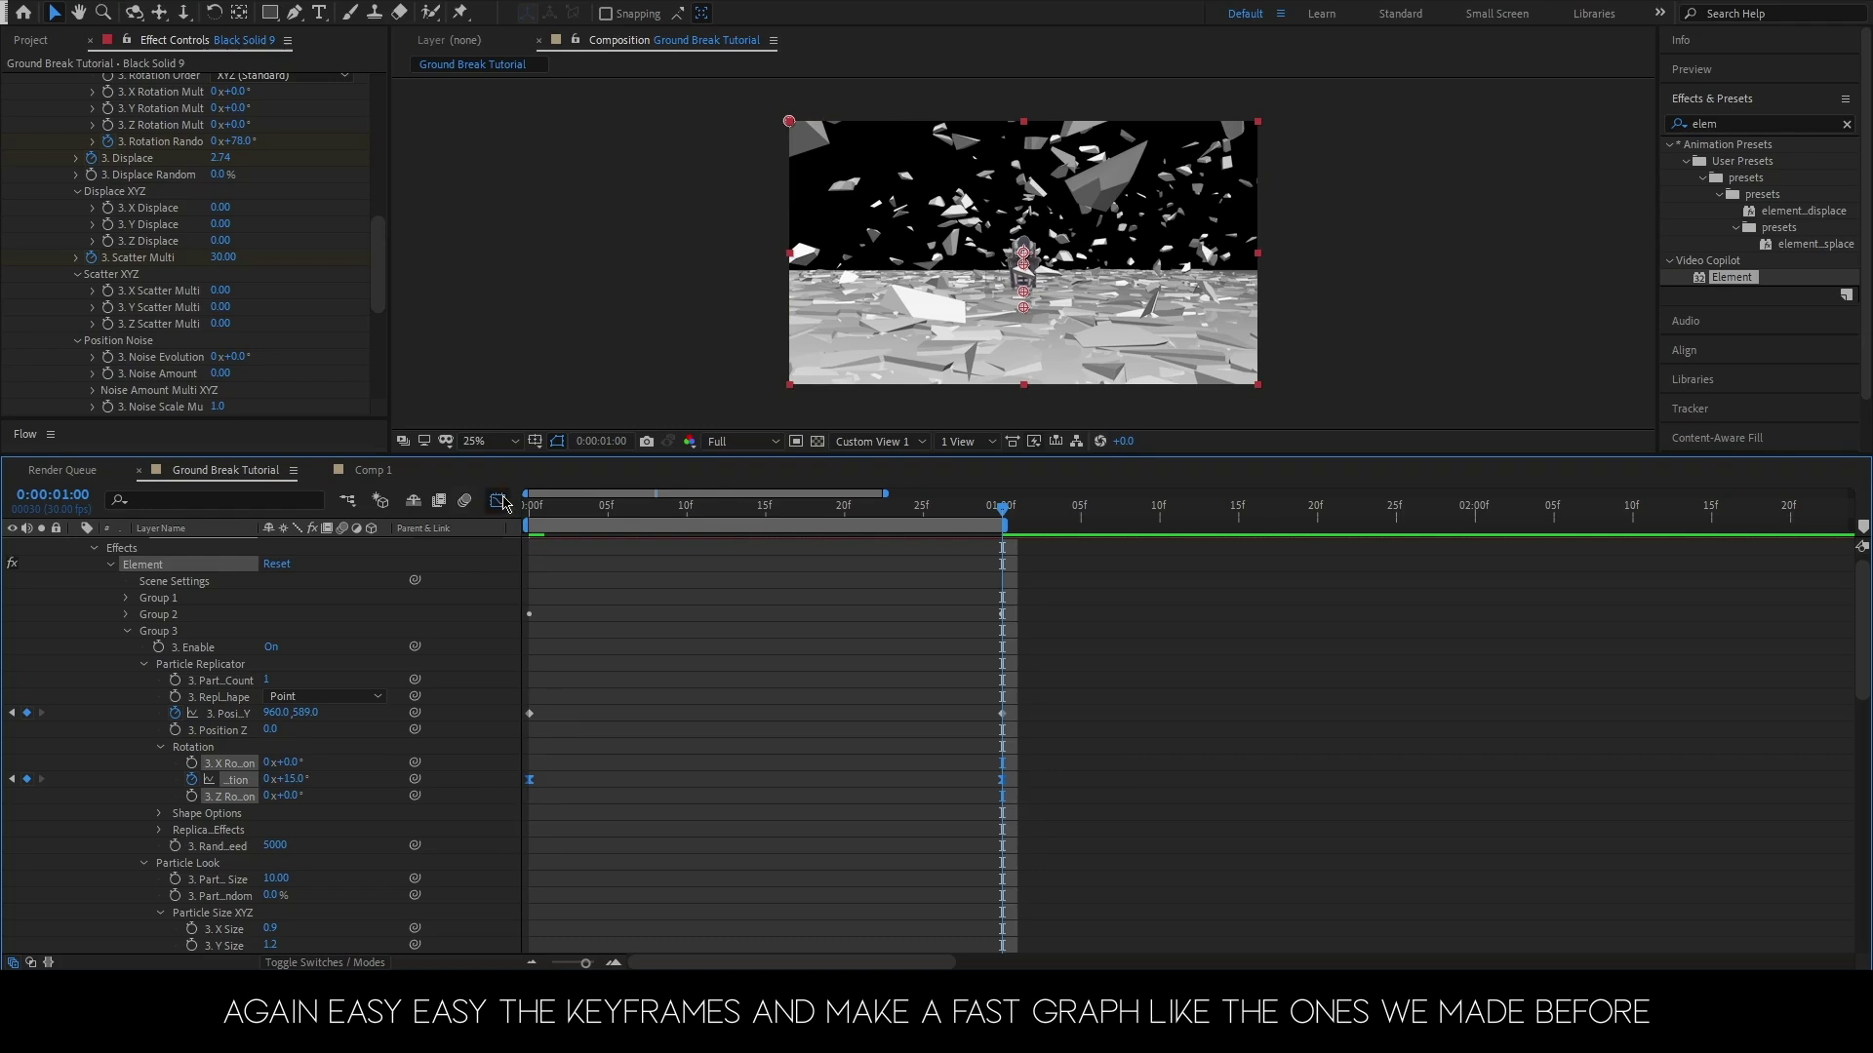
pyautogui.click(498, 500)
pyautogui.moveTo(570, 880)
pyautogui.mouseDown()
pyautogui.moveTo(519, 914)
pyautogui.moveTo(561, 907)
pyautogui.mouseUp()
pyautogui.moveTo(922, 898); pyautogui.dragTo(706, 907)
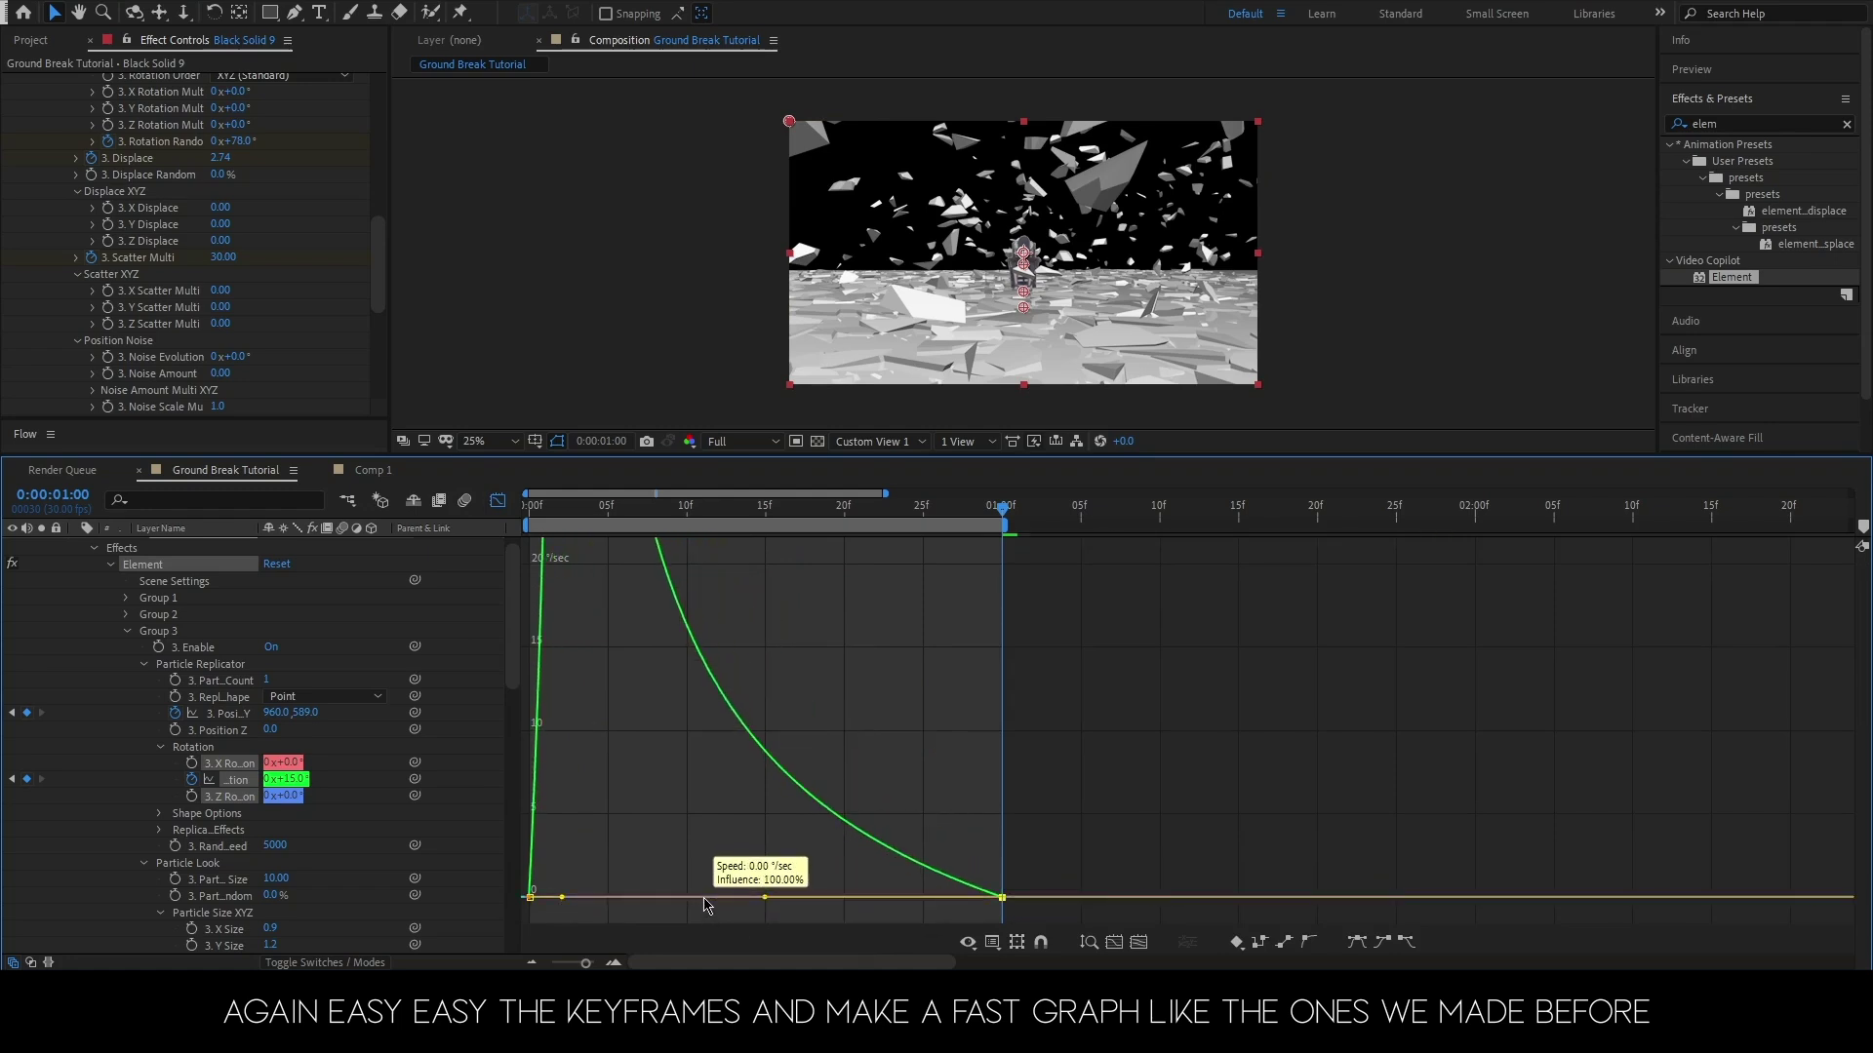
pyautogui.click(496, 501)
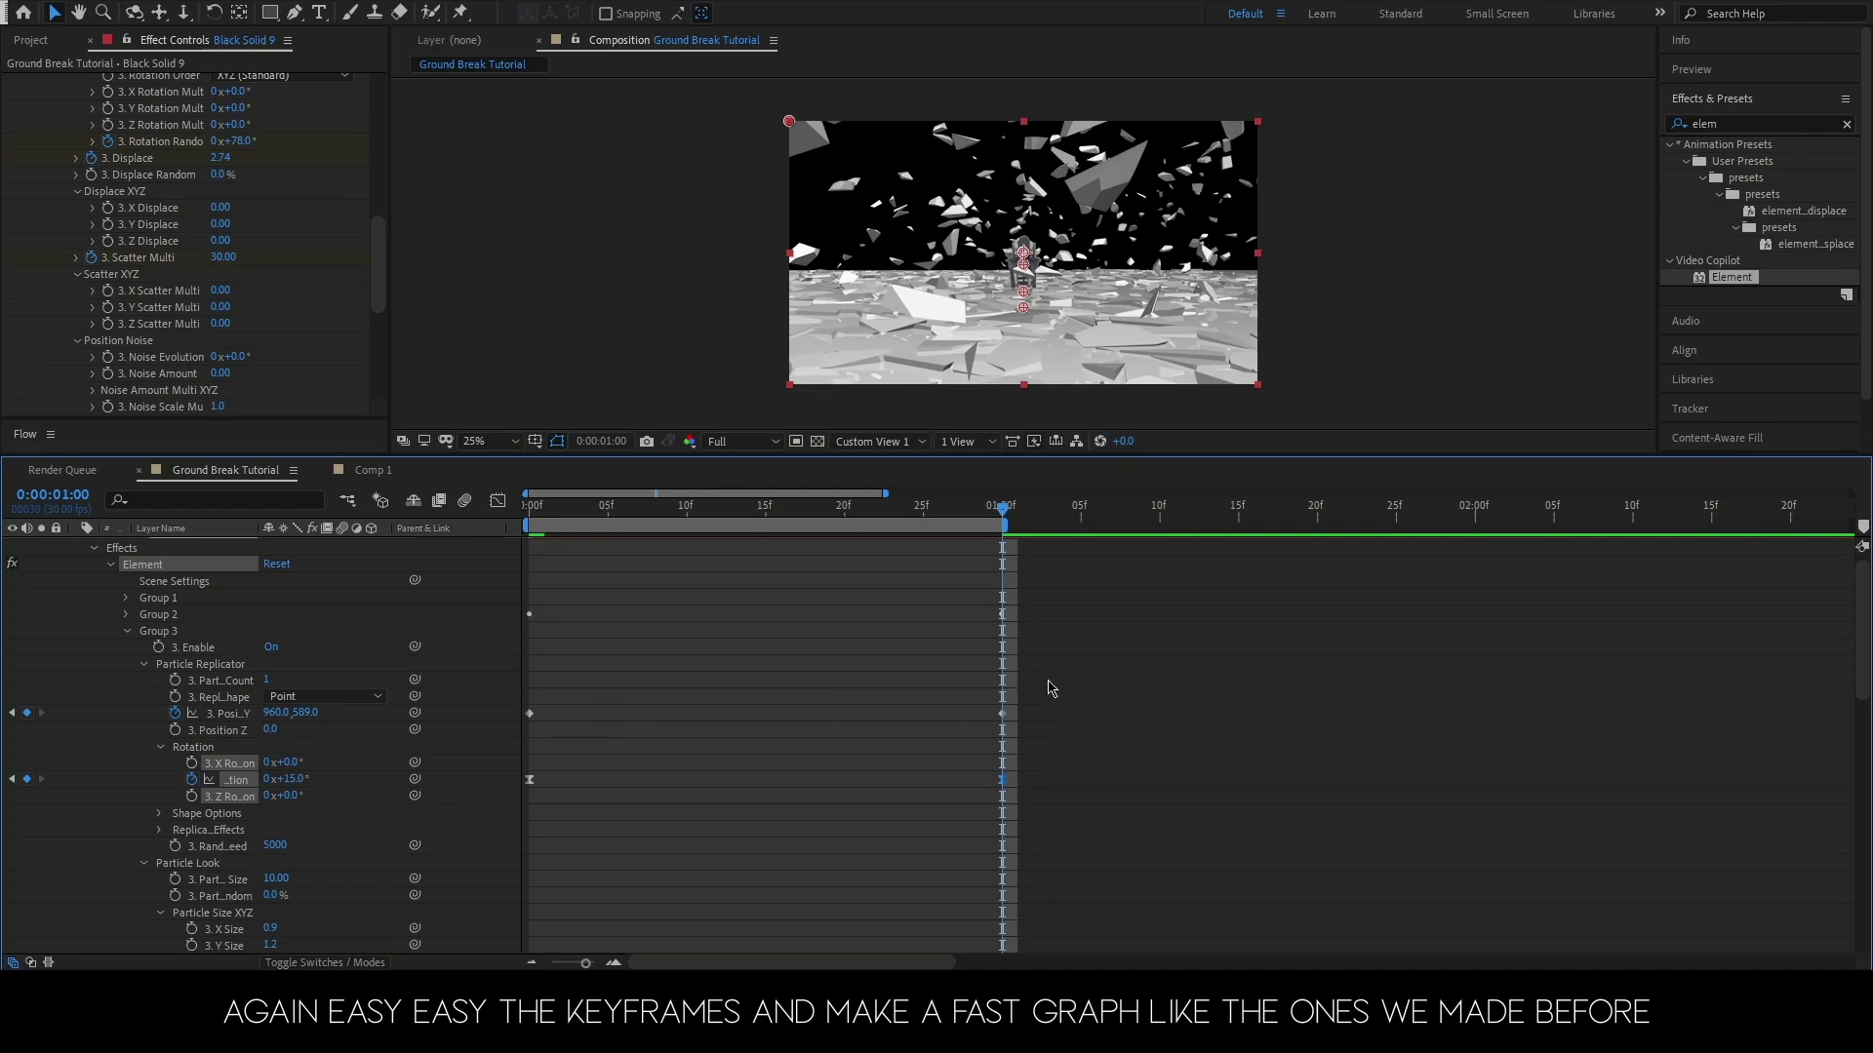
# - Ease the Position Y and rotation keyframes and adjust the last keyframe's speed curve
pyautogui.moveTo(1048, 683); pyautogui.dragTo(524, 739)
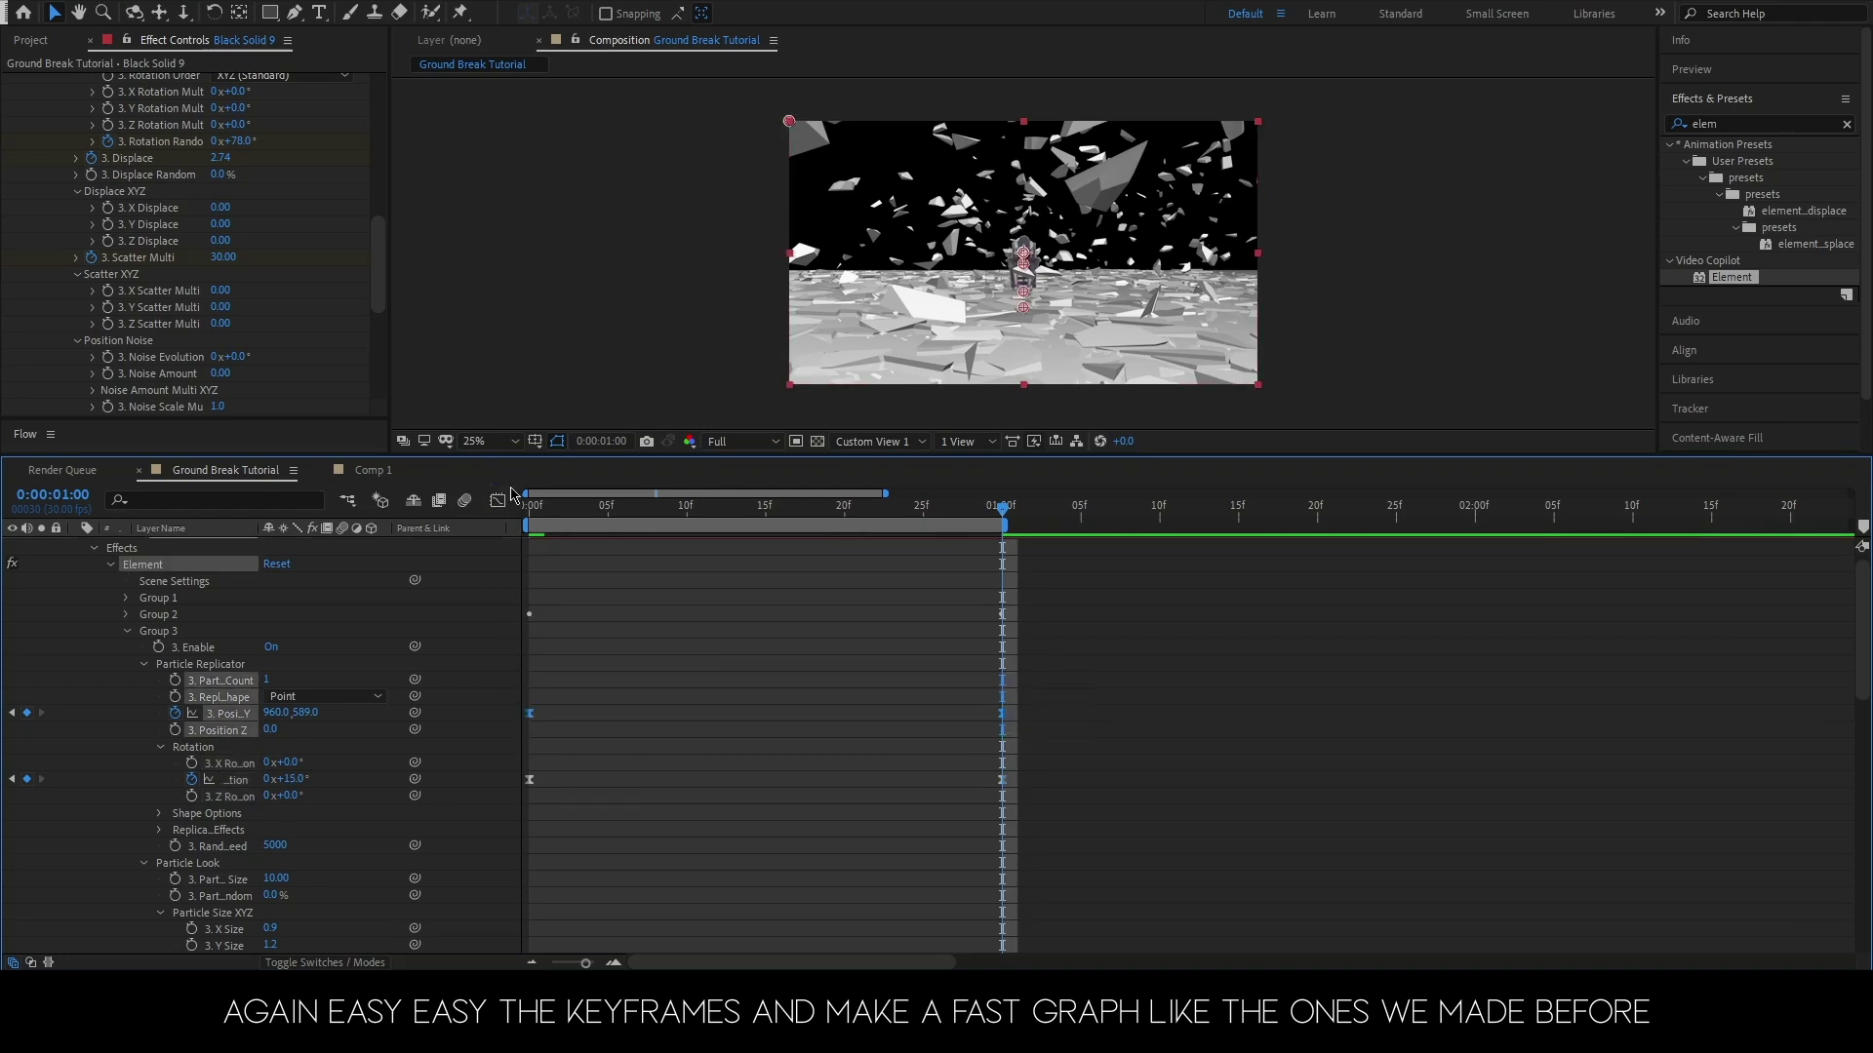
pyautogui.hotkey('shift', 'F3')
pyautogui.moveTo(1050, 863)
pyautogui.mouseDown()
pyautogui.moveTo(965, 912)
pyautogui.moveTo(548, 892)
pyautogui.mouseUp()
pyautogui.click(498, 501)
pyautogui.scroll(-5, 629, 770)
pyautogui.scroll(-5, 629, 770)
pyautogui.moveTo(1087, 713); pyautogui.dragTo(504, 919)
# - Give the Rotation Random keyframes a fast start and a long ease into the end
pyautogui.scroll(-2, 966, 737)
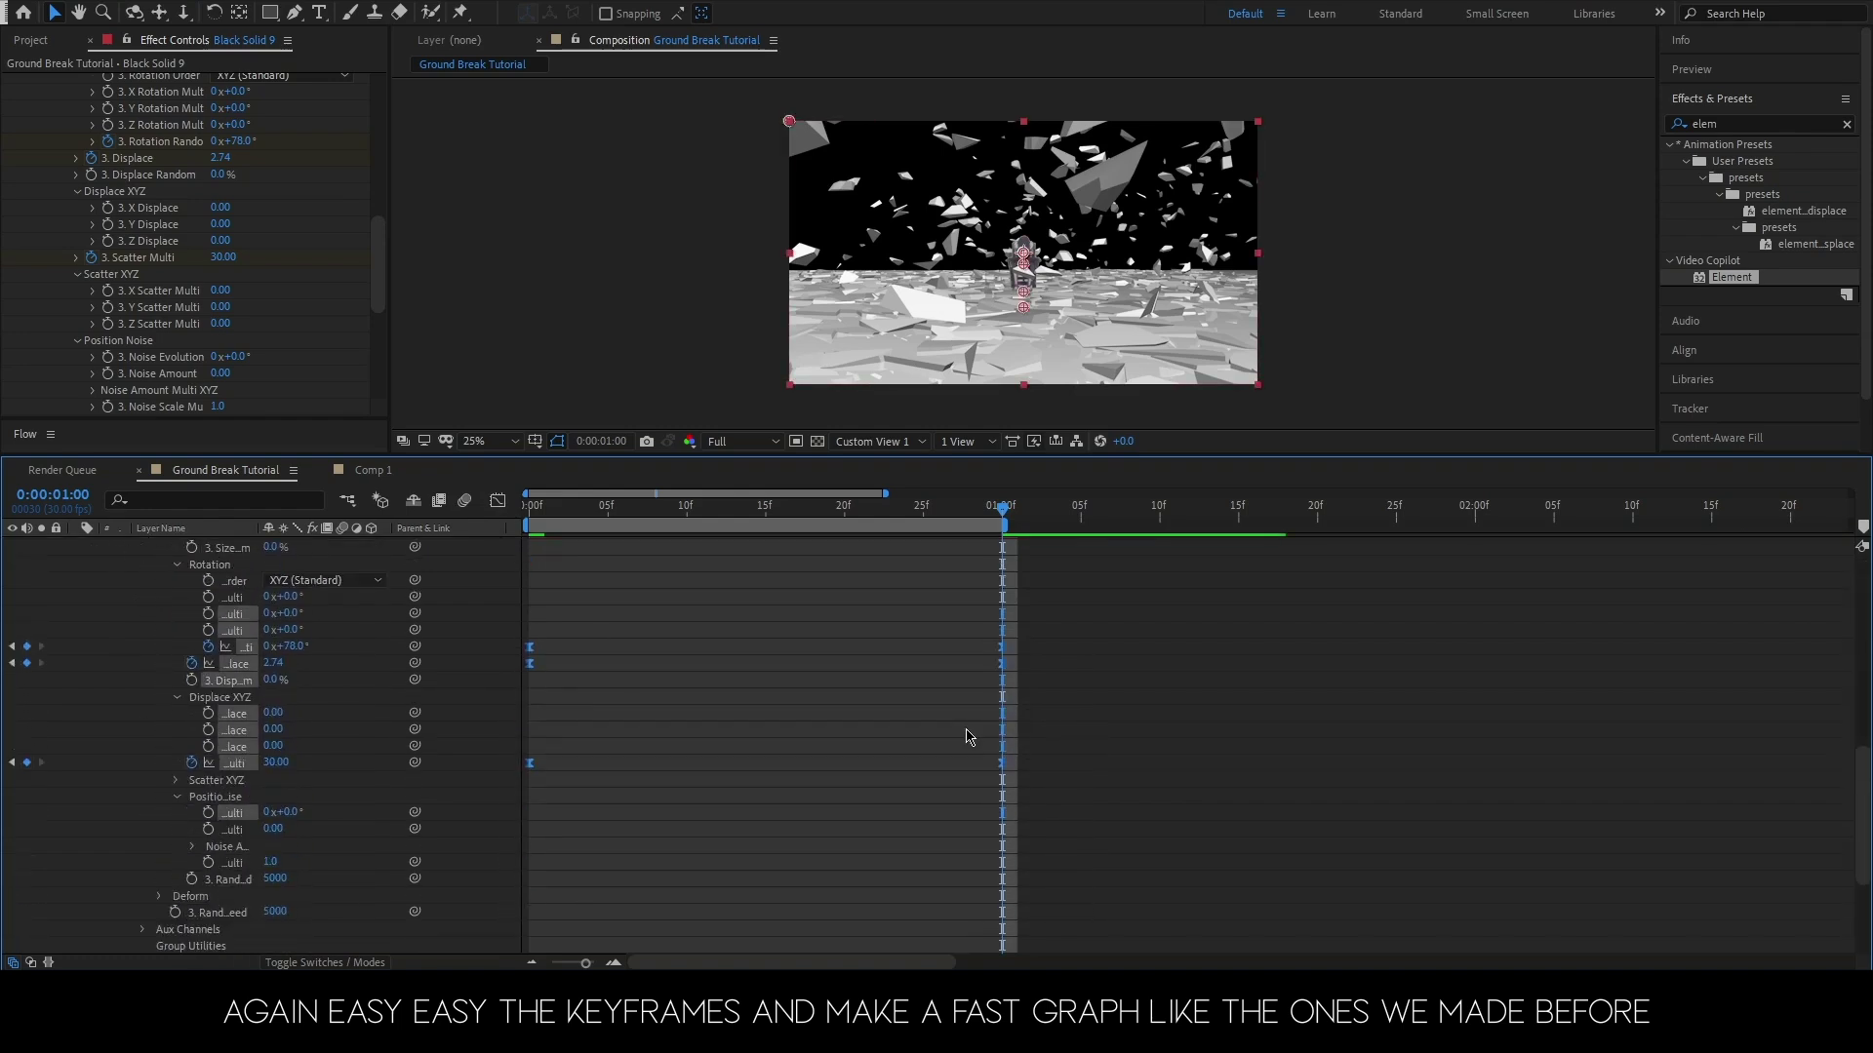
pyautogui.click(1173, 751)
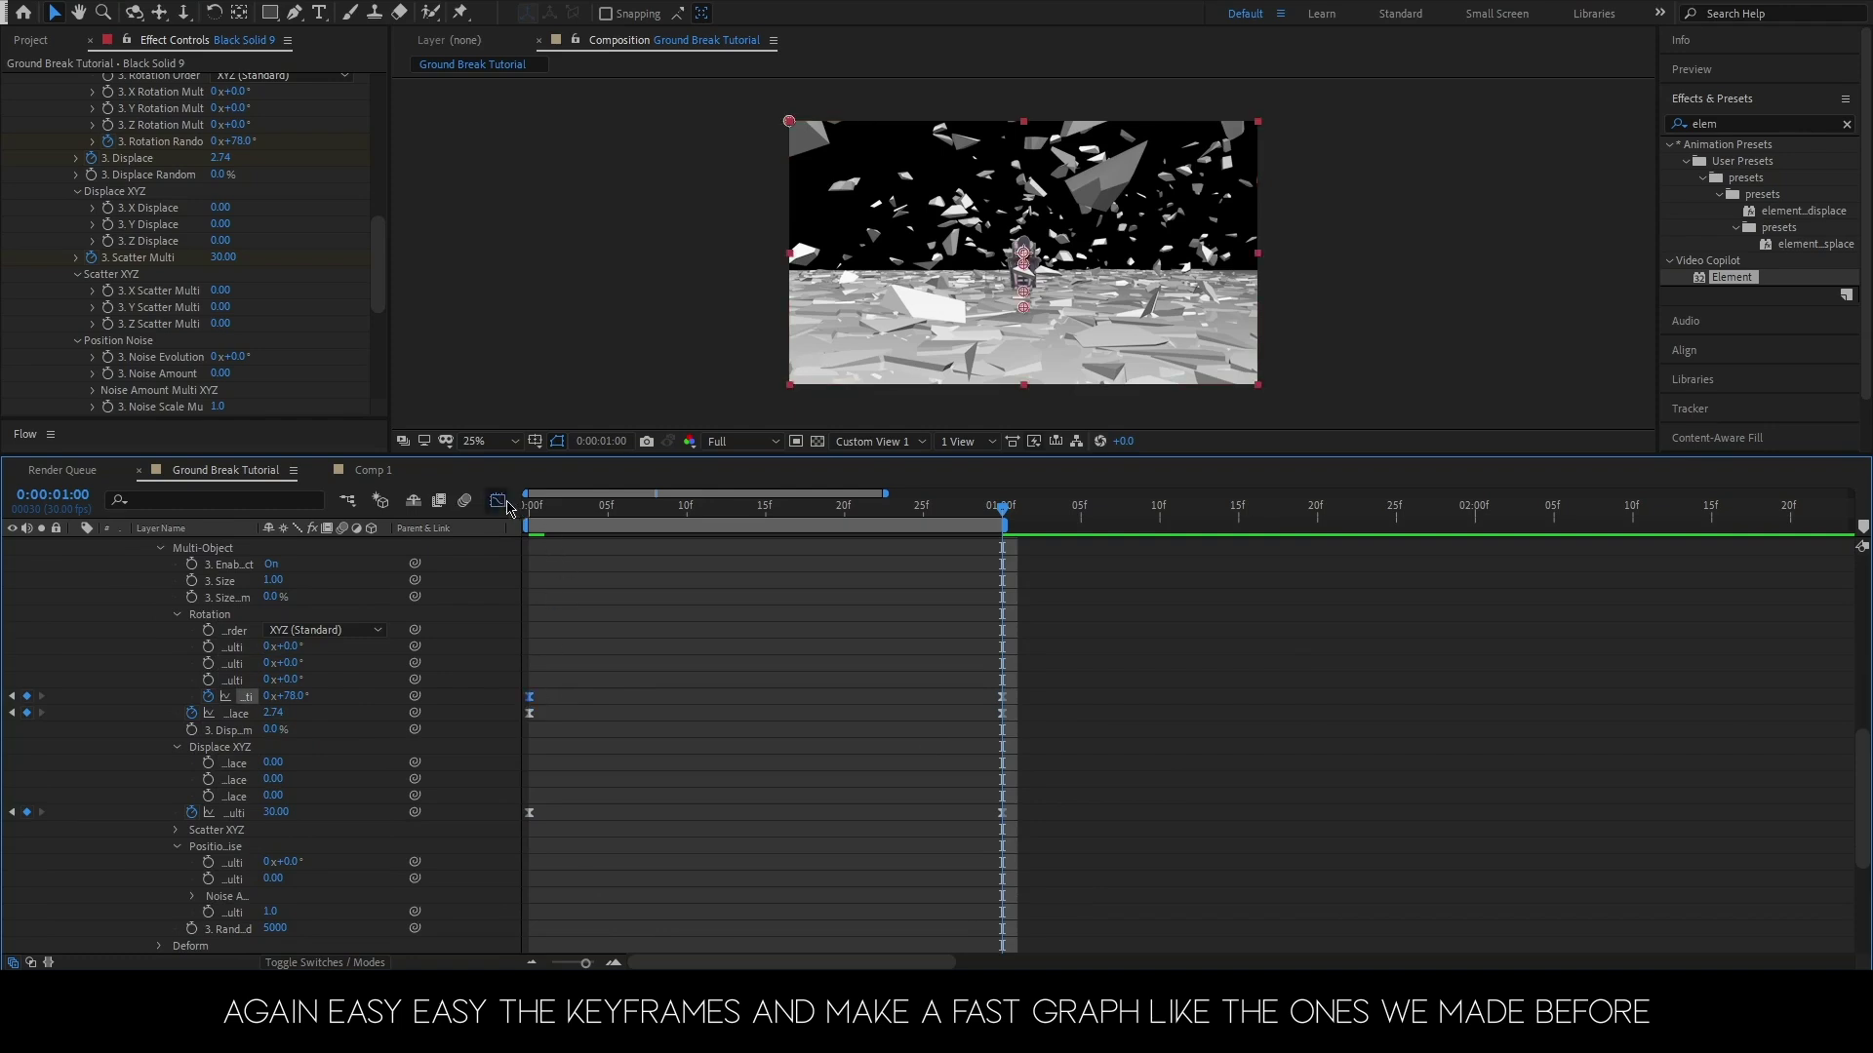
pyautogui.click(497, 501)
pyautogui.moveTo(1042, 940)
pyautogui.mouseDown()
pyautogui.moveTo(922, 866)
pyautogui.moveTo(663, 905)
pyautogui.mouseUp()
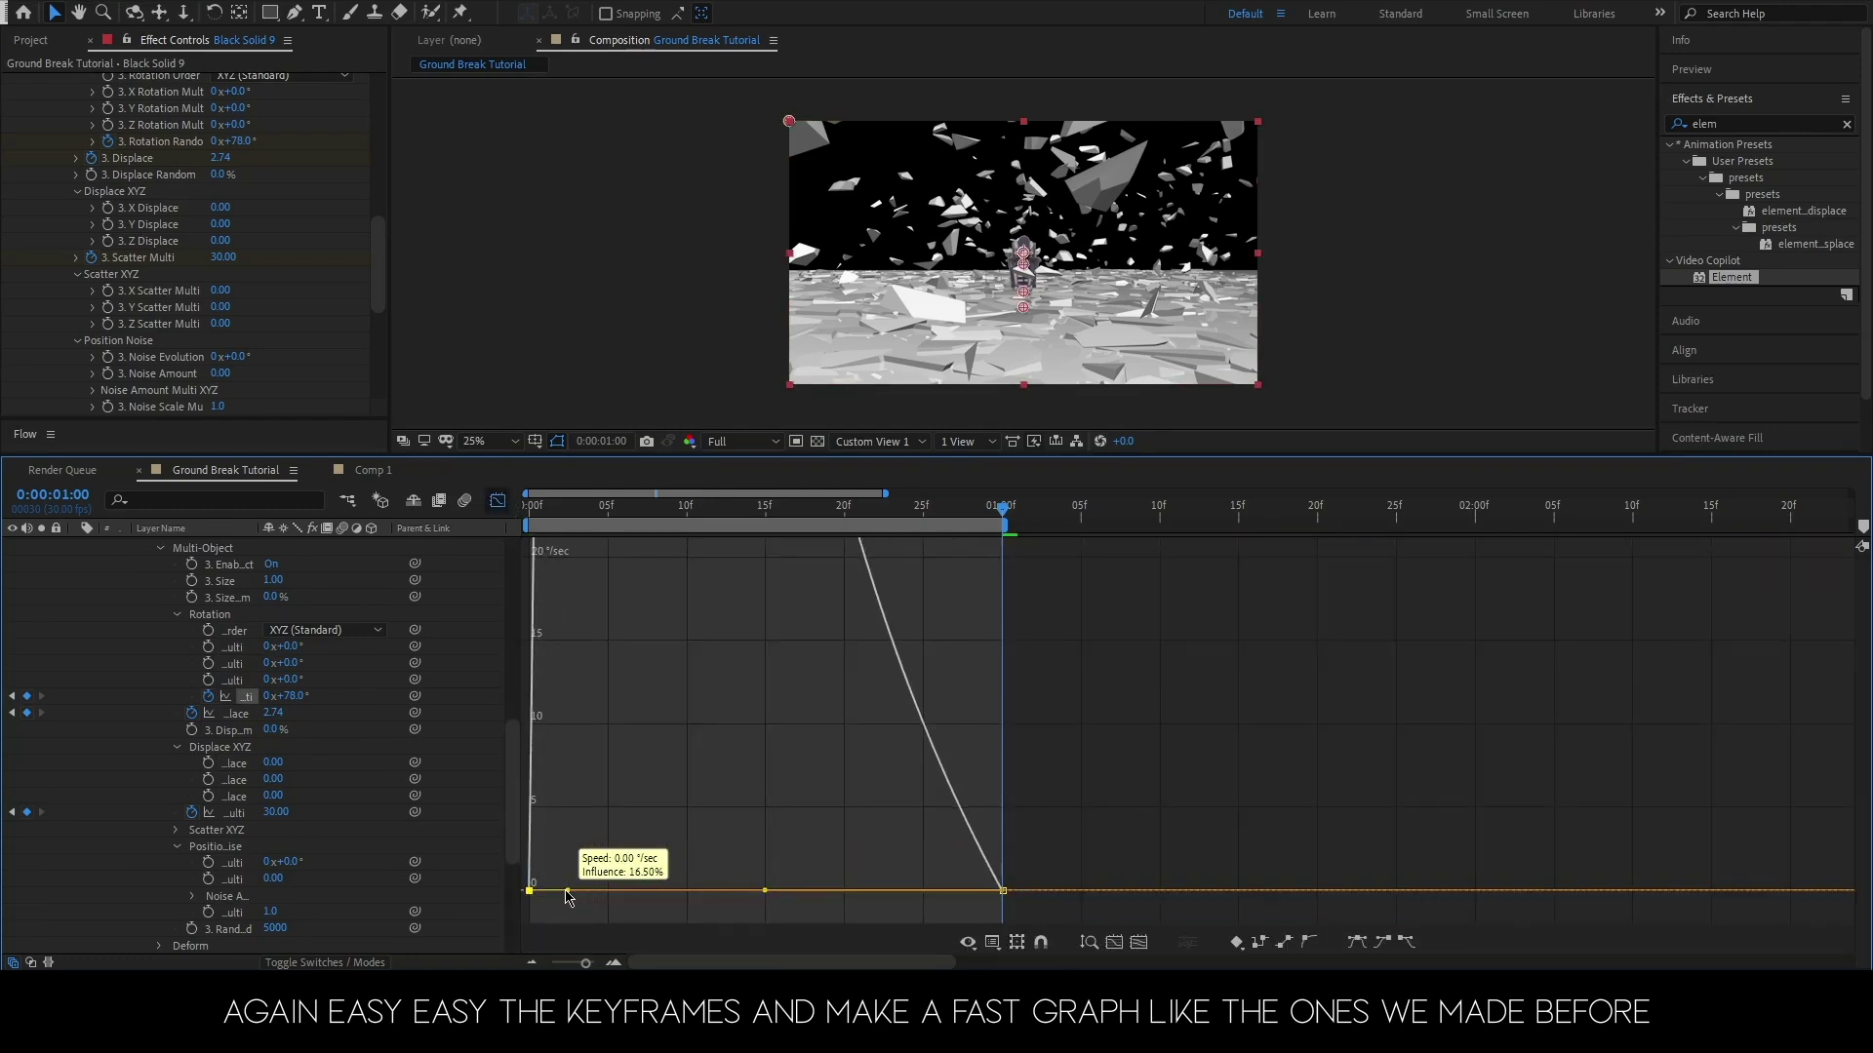
pyautogui.moveTo(592, 891); pyautogui.dragTo(553, 890)
pyautogui.click(497, 505)
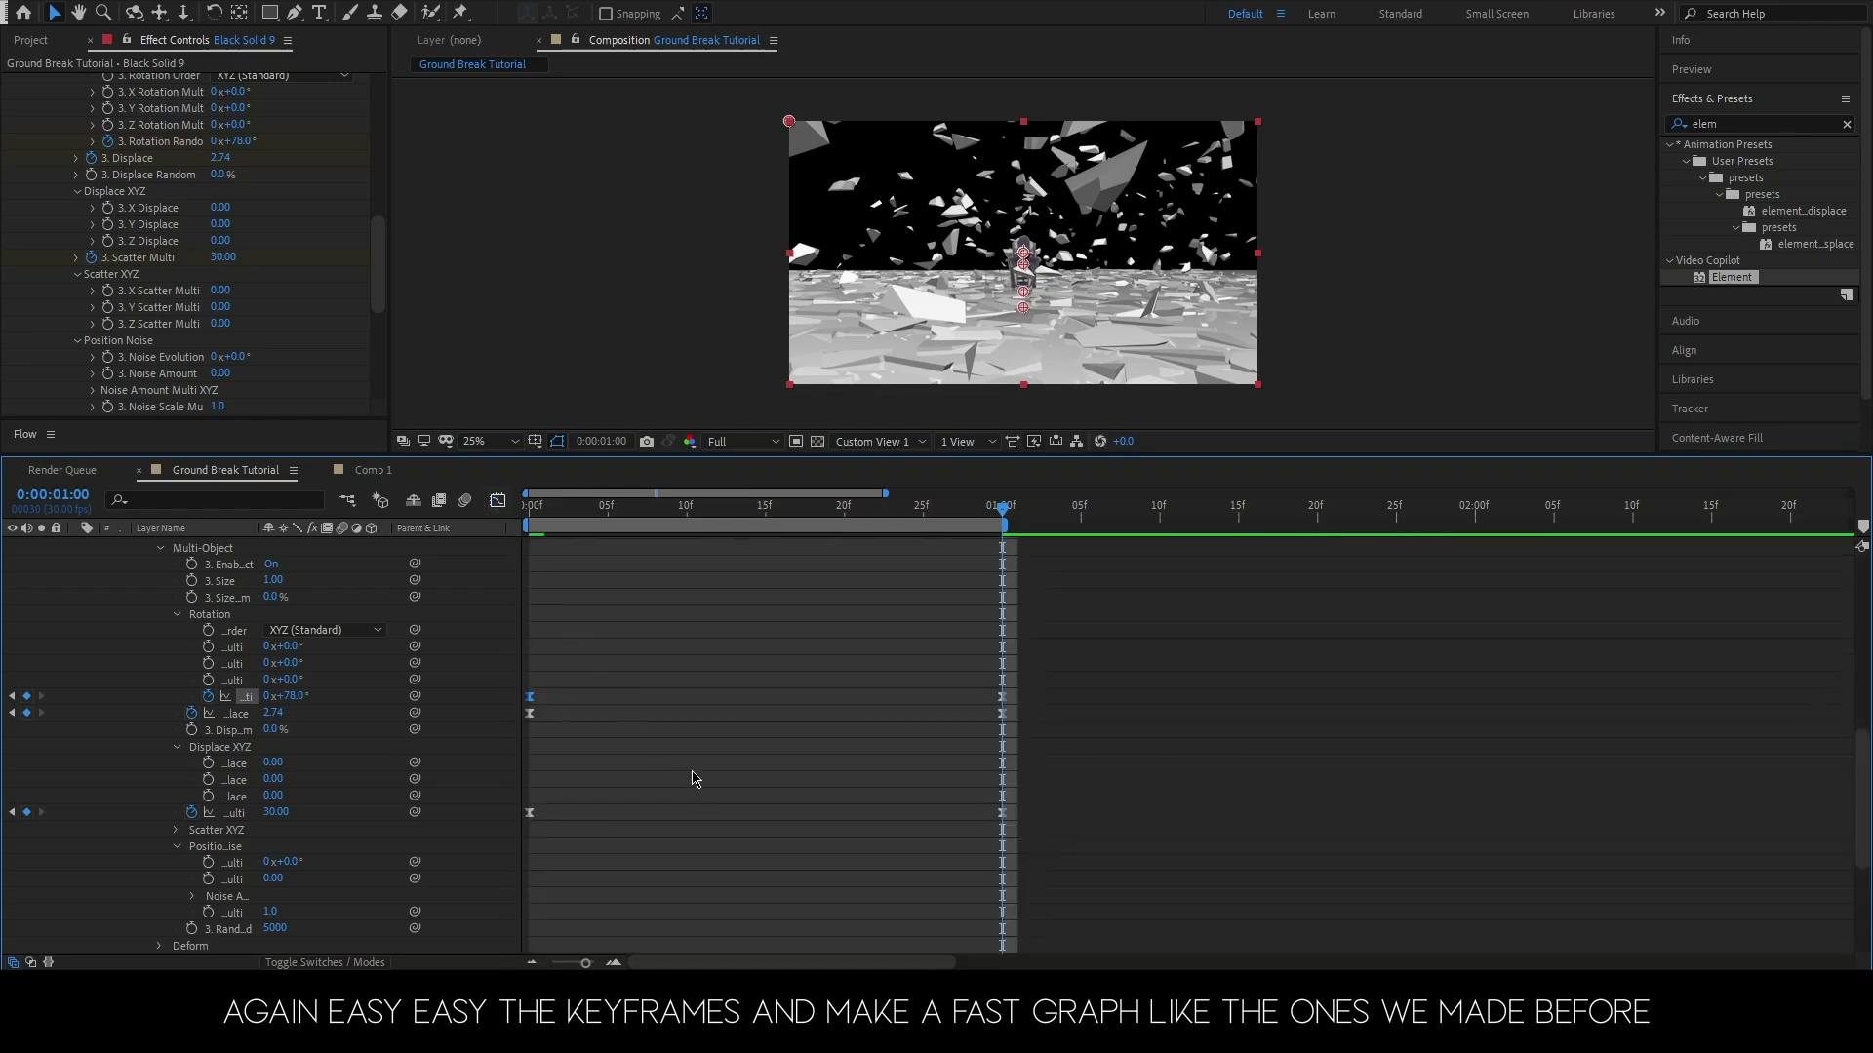
# - Give the Displace keyframes a short initial ease and a long slow ending
pyautogui.click(530, 713)
pyautogui.click(496, 505)
pyautogui.moveTo(618, 891); pyautogui.dragTo(544, 895)
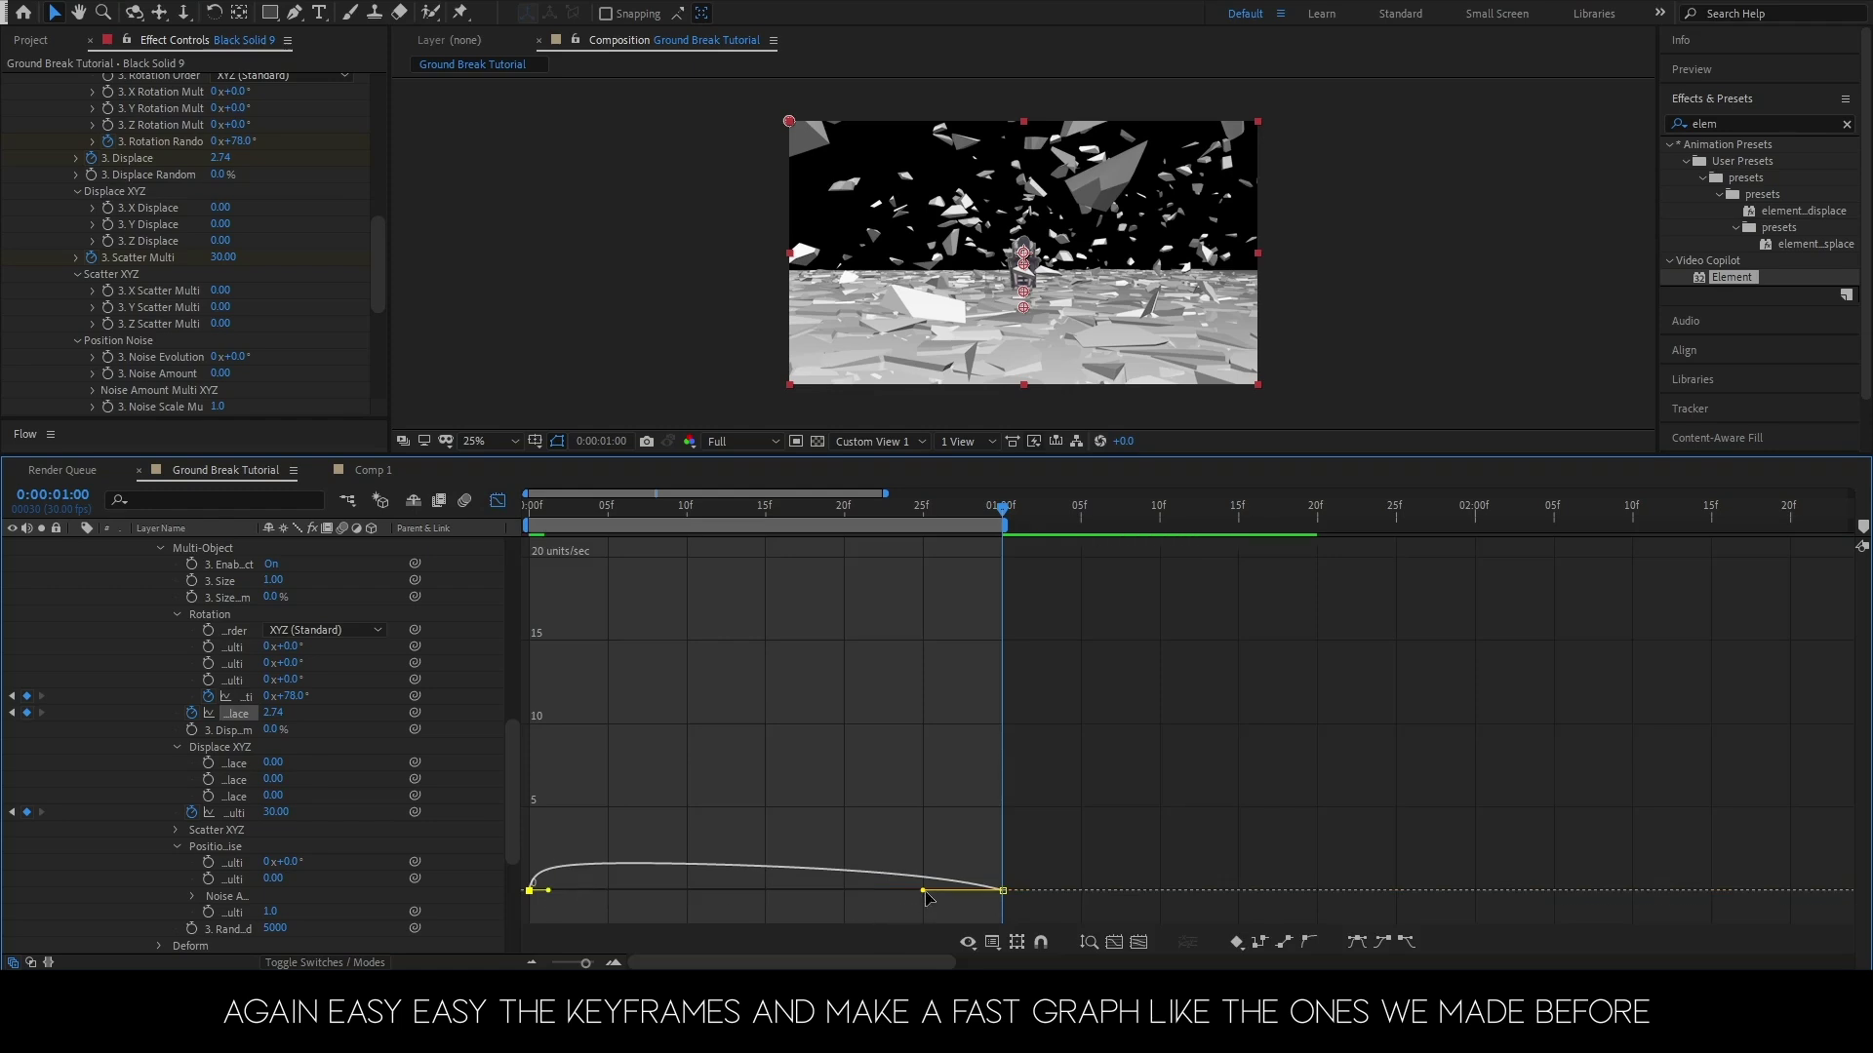
pyautogui.moveTo(922, 890); pyautogui.dragTo(765, 891)
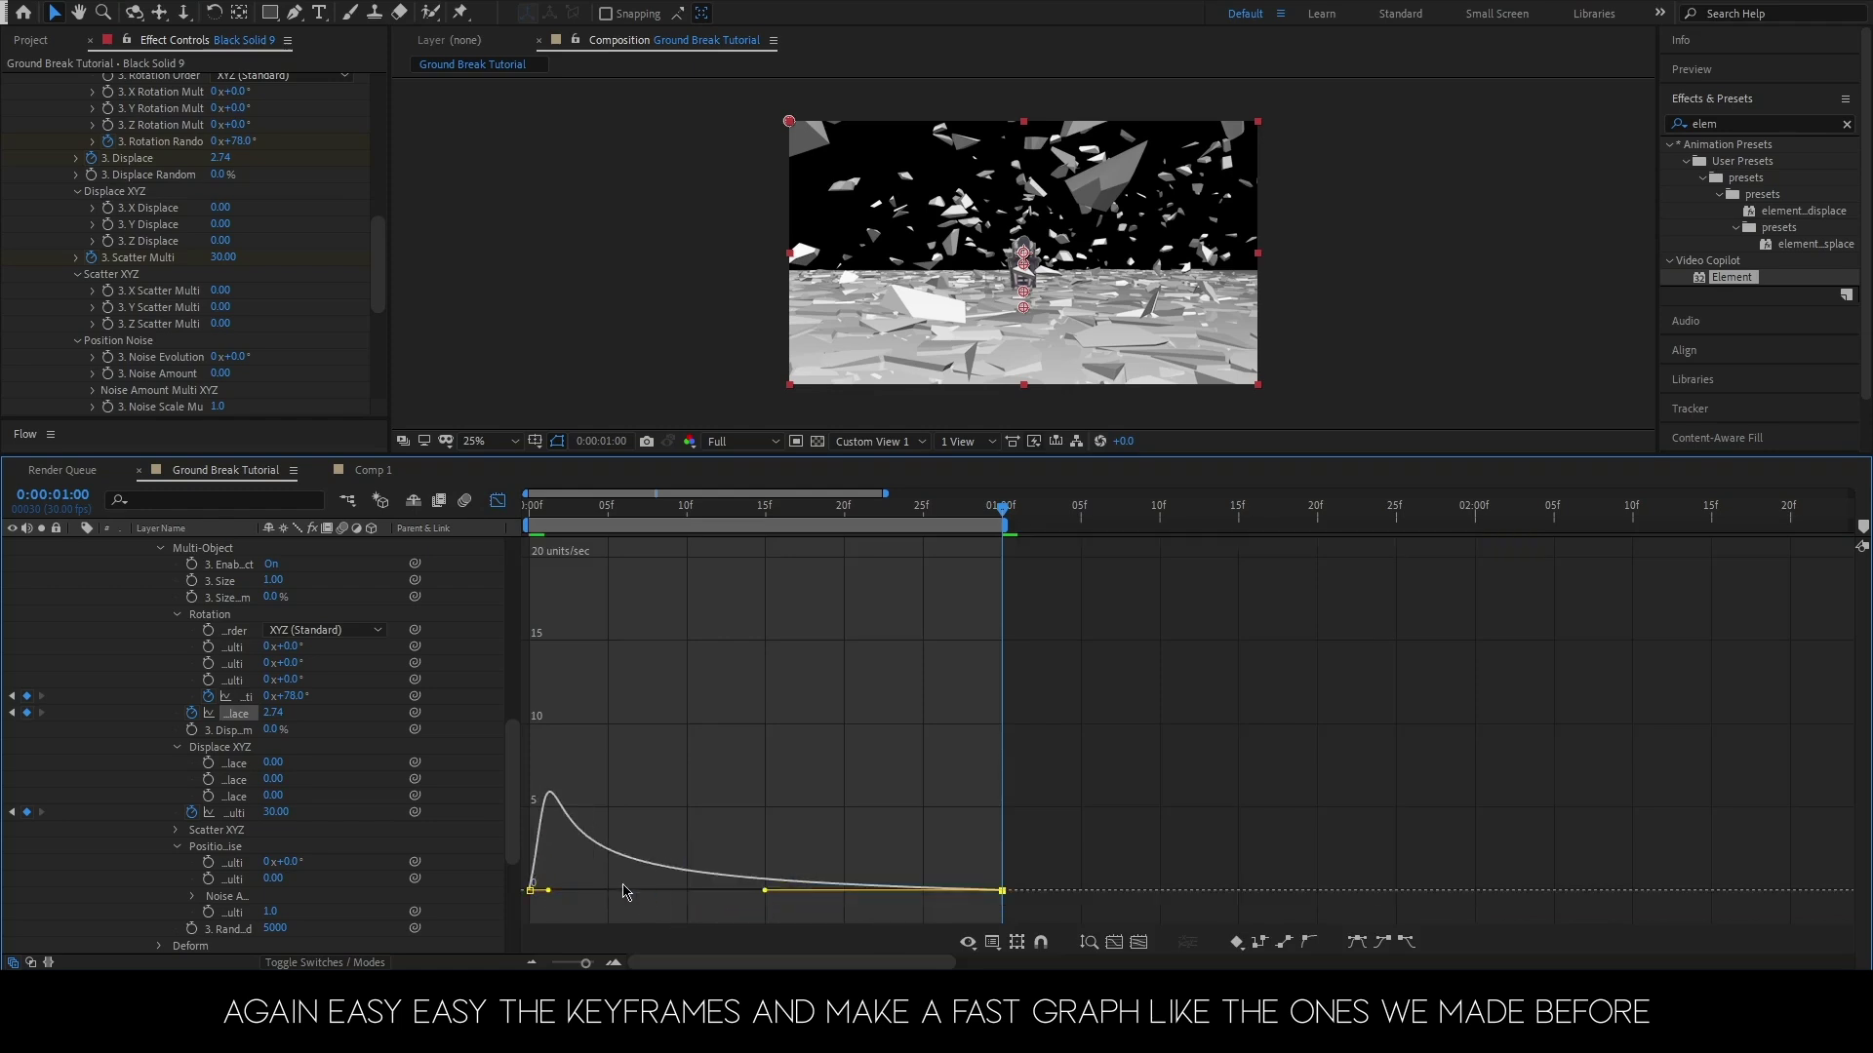
pyautogui.click(497, 501)
# - Make the Scatter Multi speed rise sharply and ease widely into its last keyframe
pyautogui.click(529, 814)
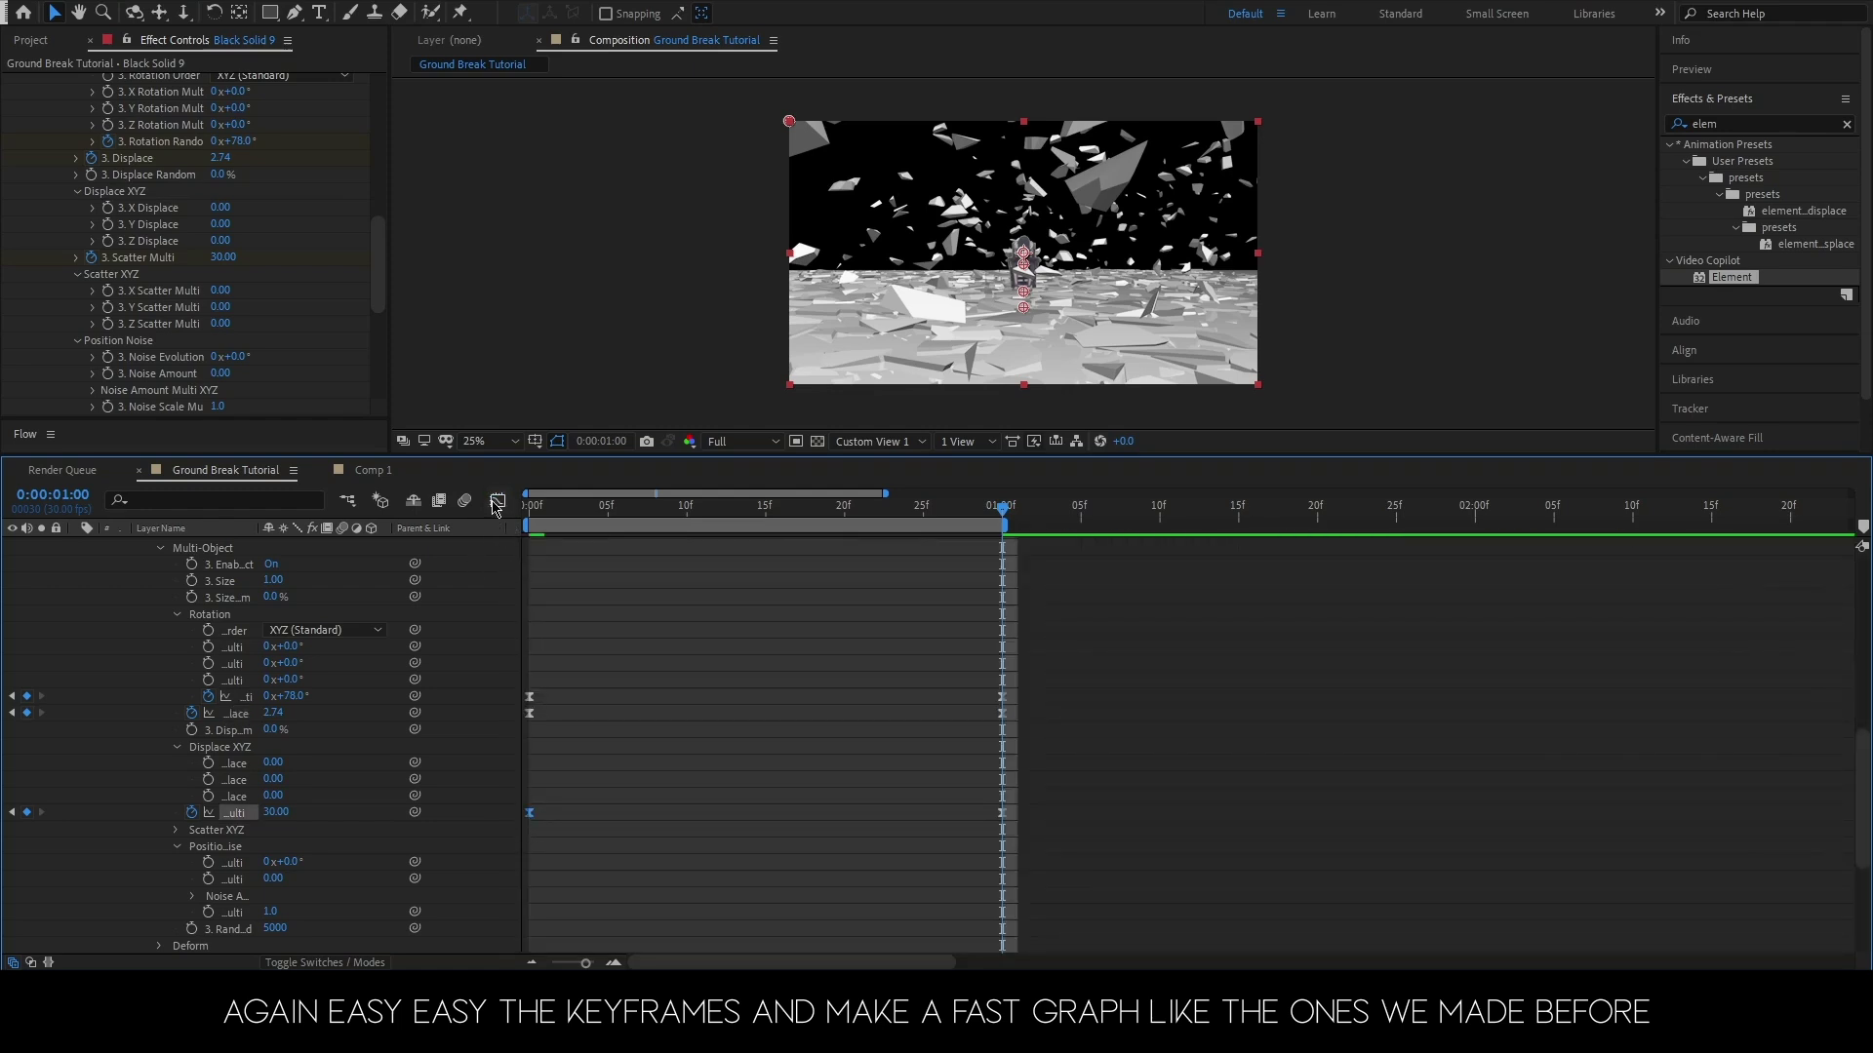
pyautogui.click(498, 501)
pyautogui.moveTo(606, 890); pyautogui.dragTo(550, 891)
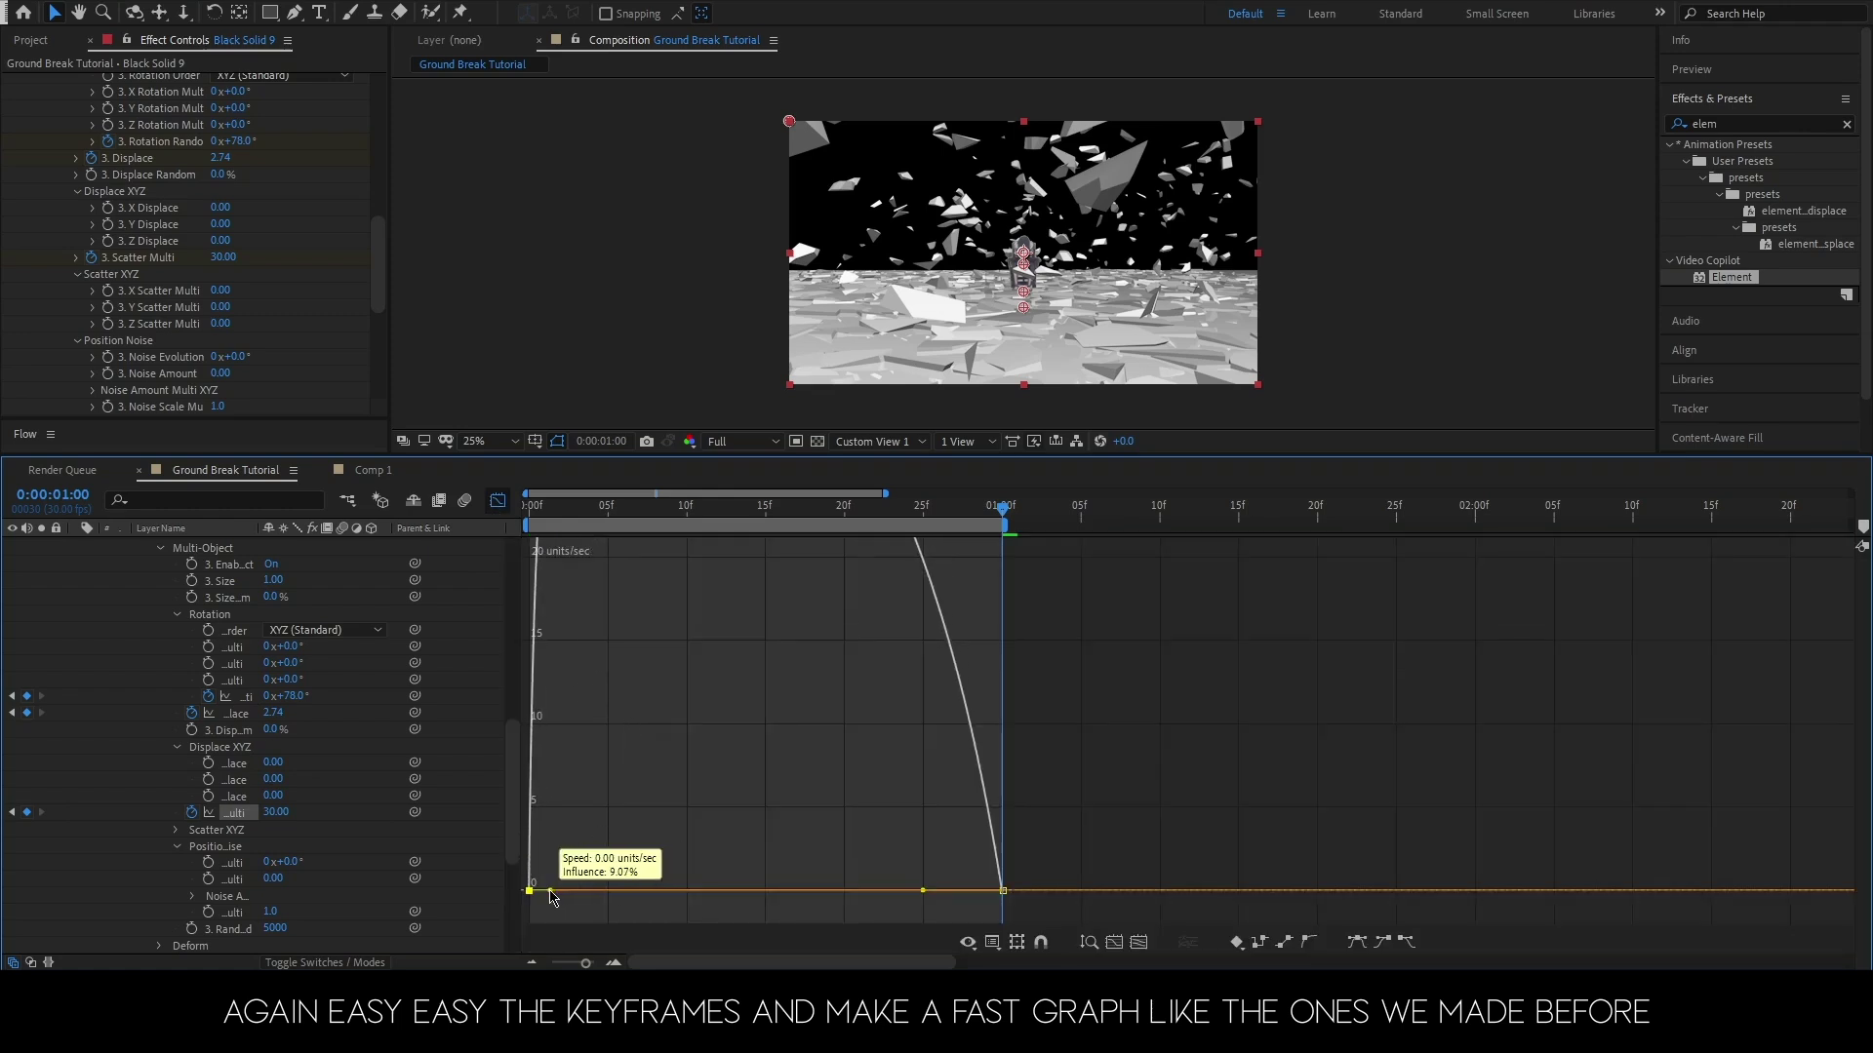
pyautogui.moveTo(923, 891); pyautogui.dragTo(765, 890)
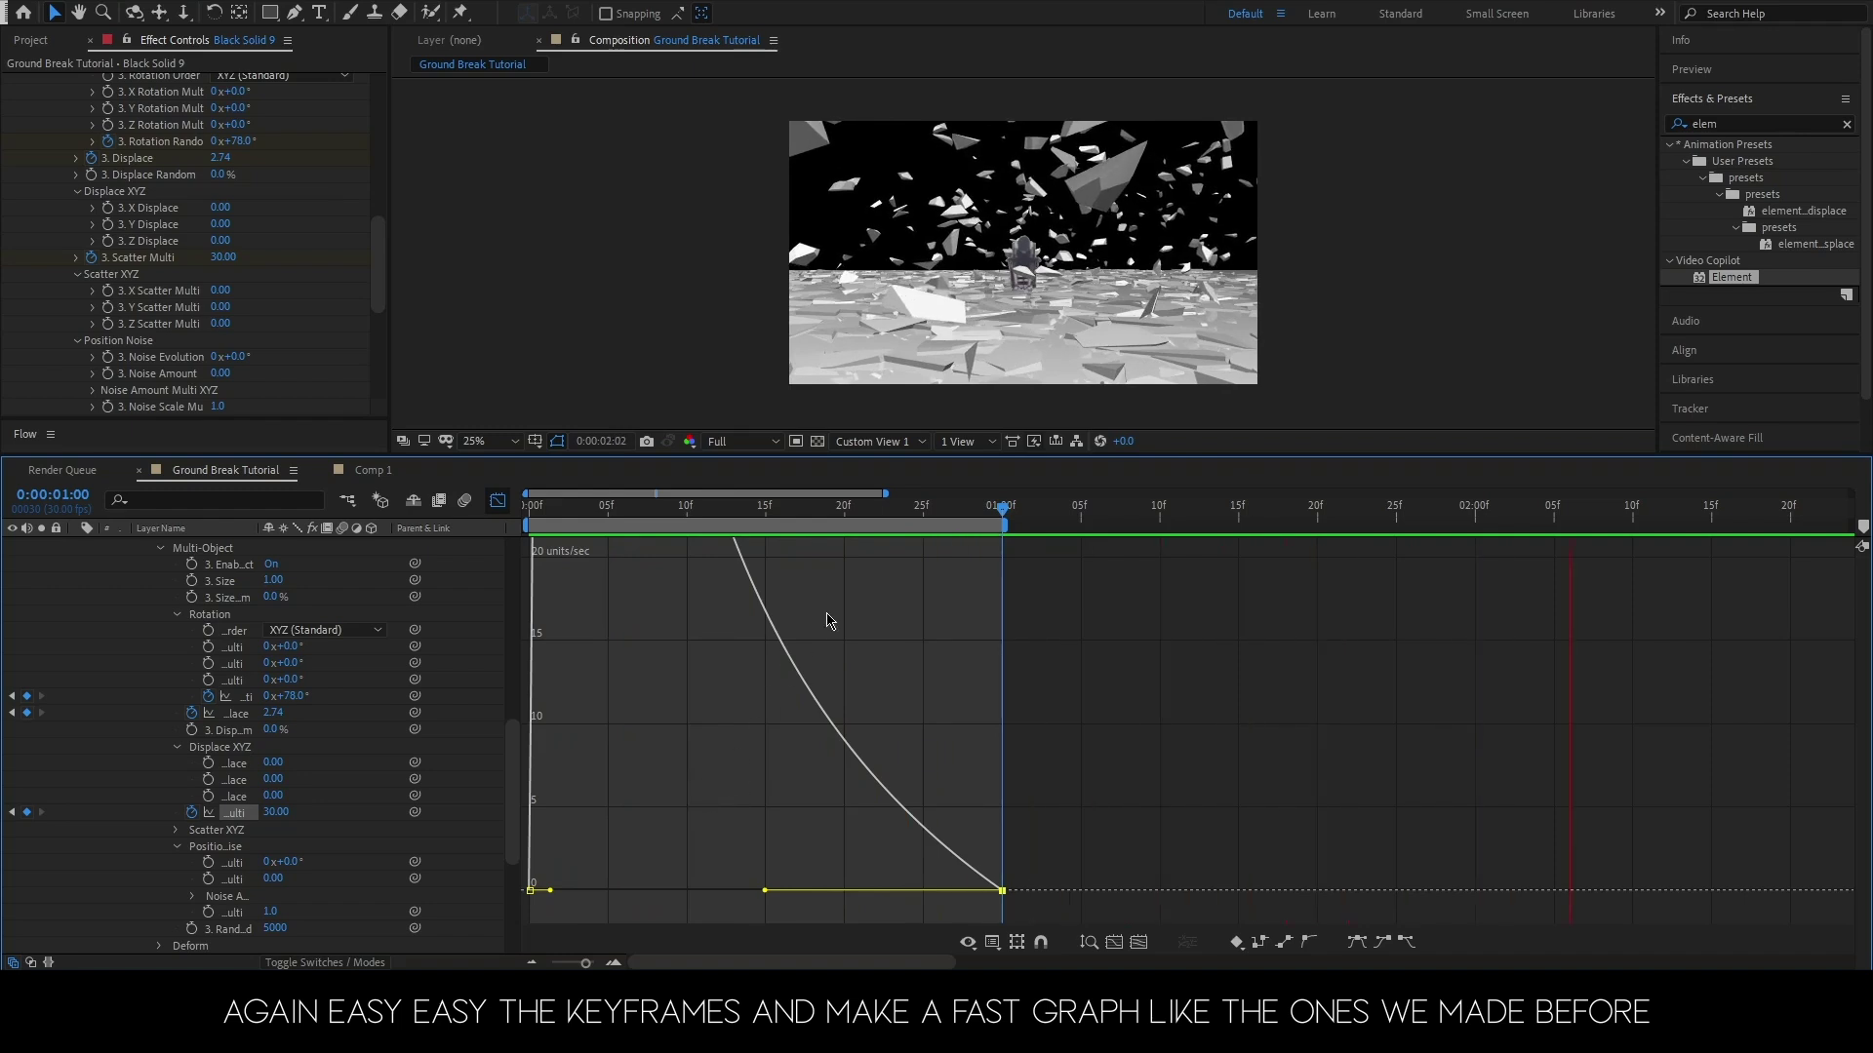
pyautogui.moveTo(956, 519); pyautogui.dragTo(877, 527)
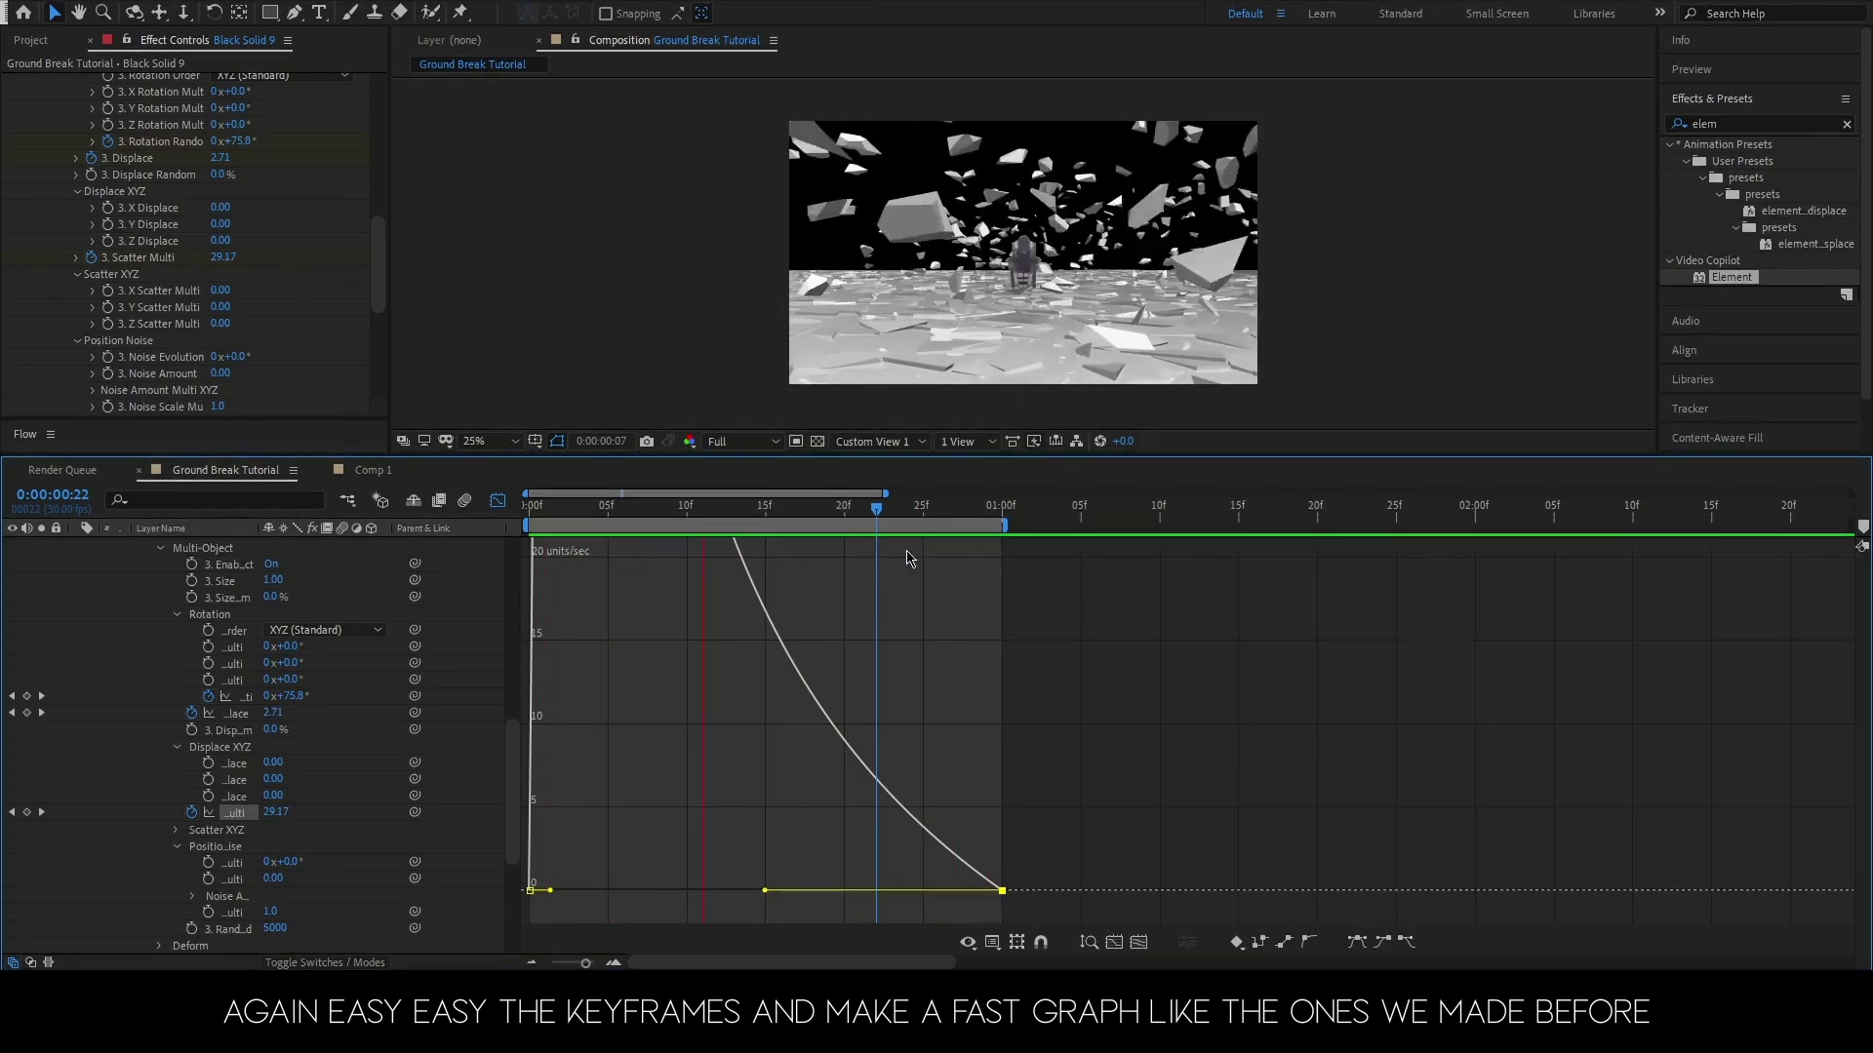
pyautogui.press('space')
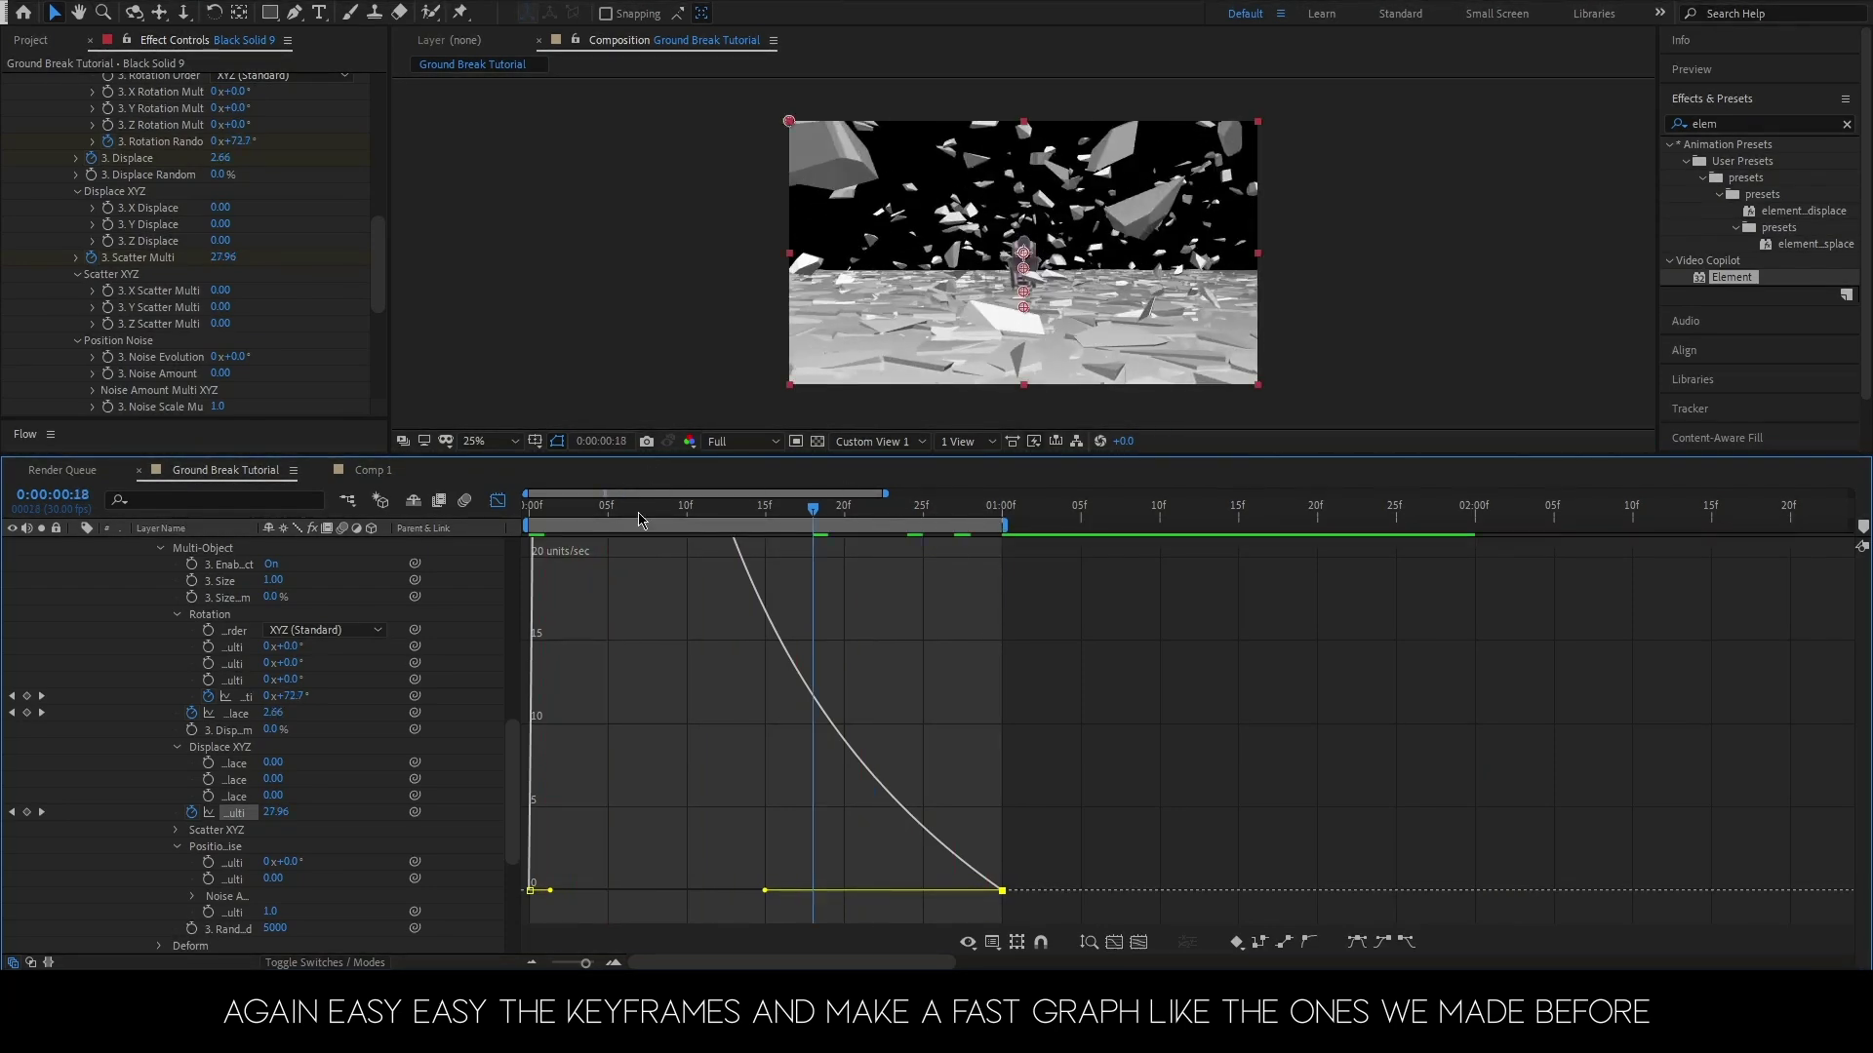
# - Reduce Group 3's Particle Size to 8.20 and preview the animation
pyautogui.scroll(3, 242, 710)
pyautogui.scroll(2, 242, 709)
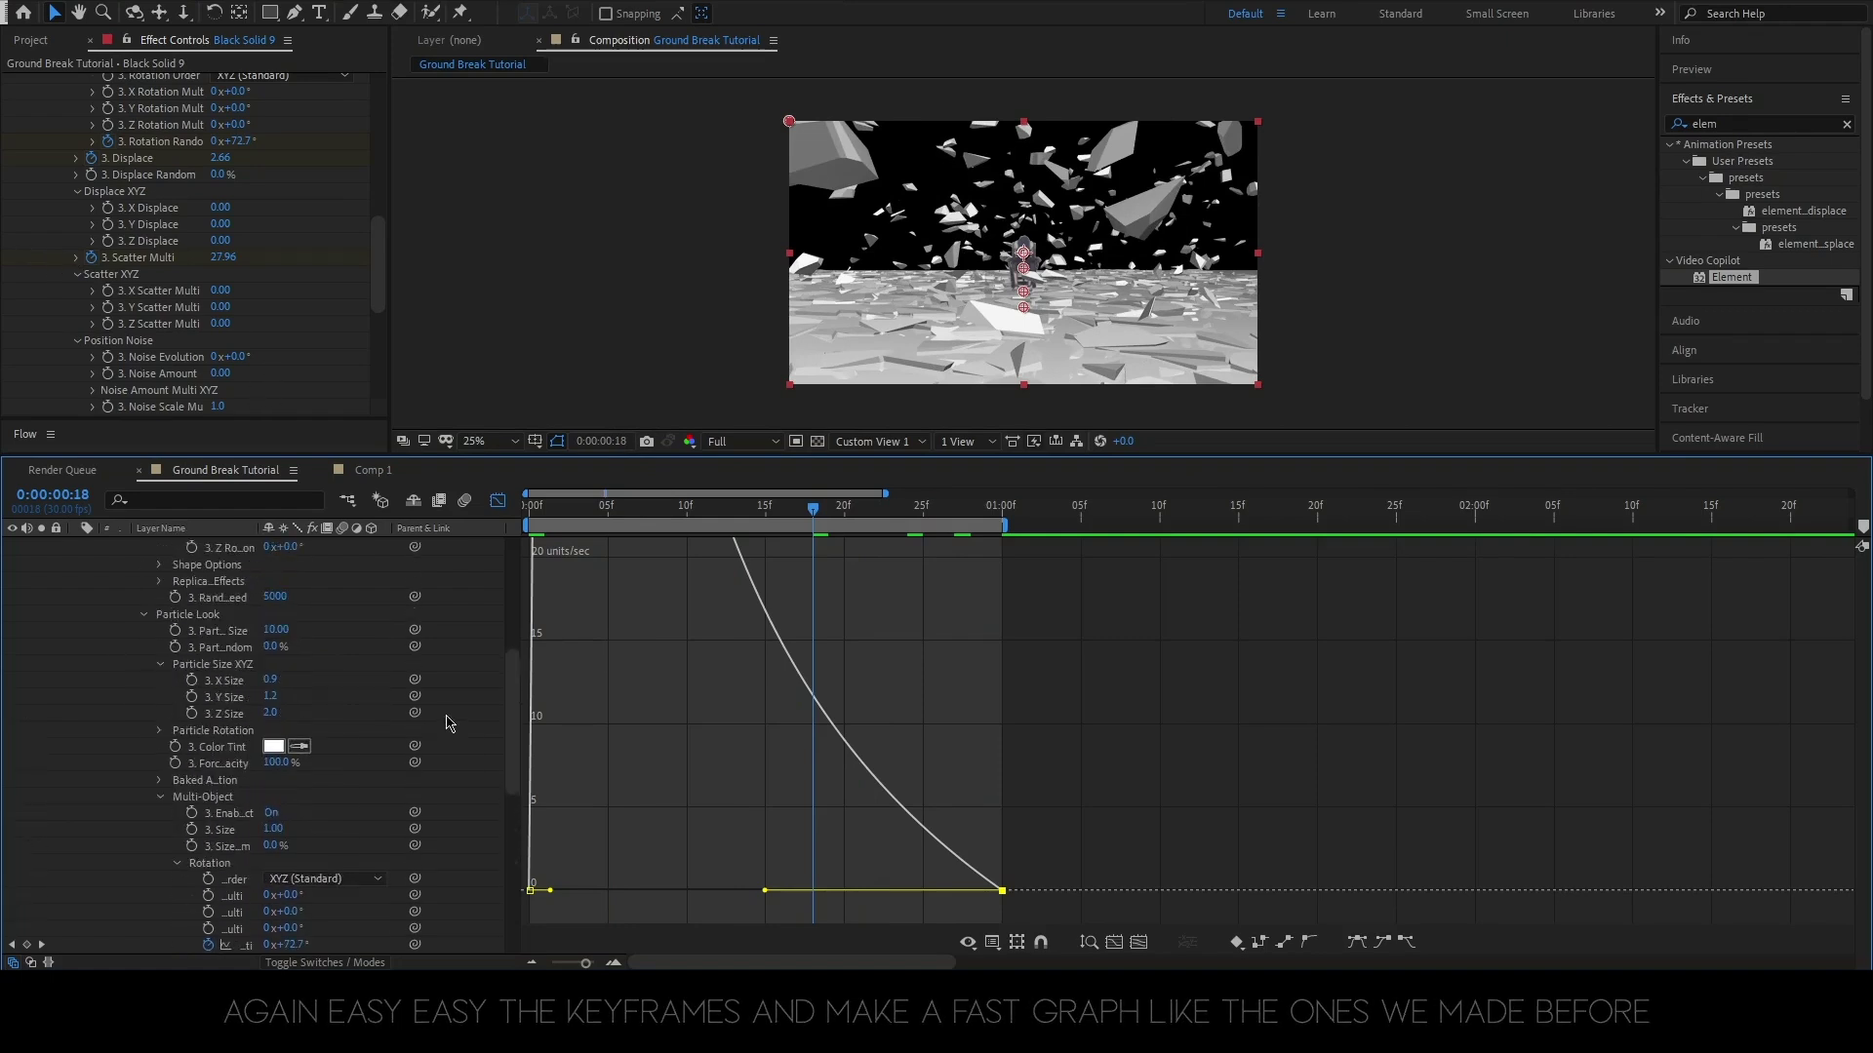
pyautogui.scroll(2, 328, 675)
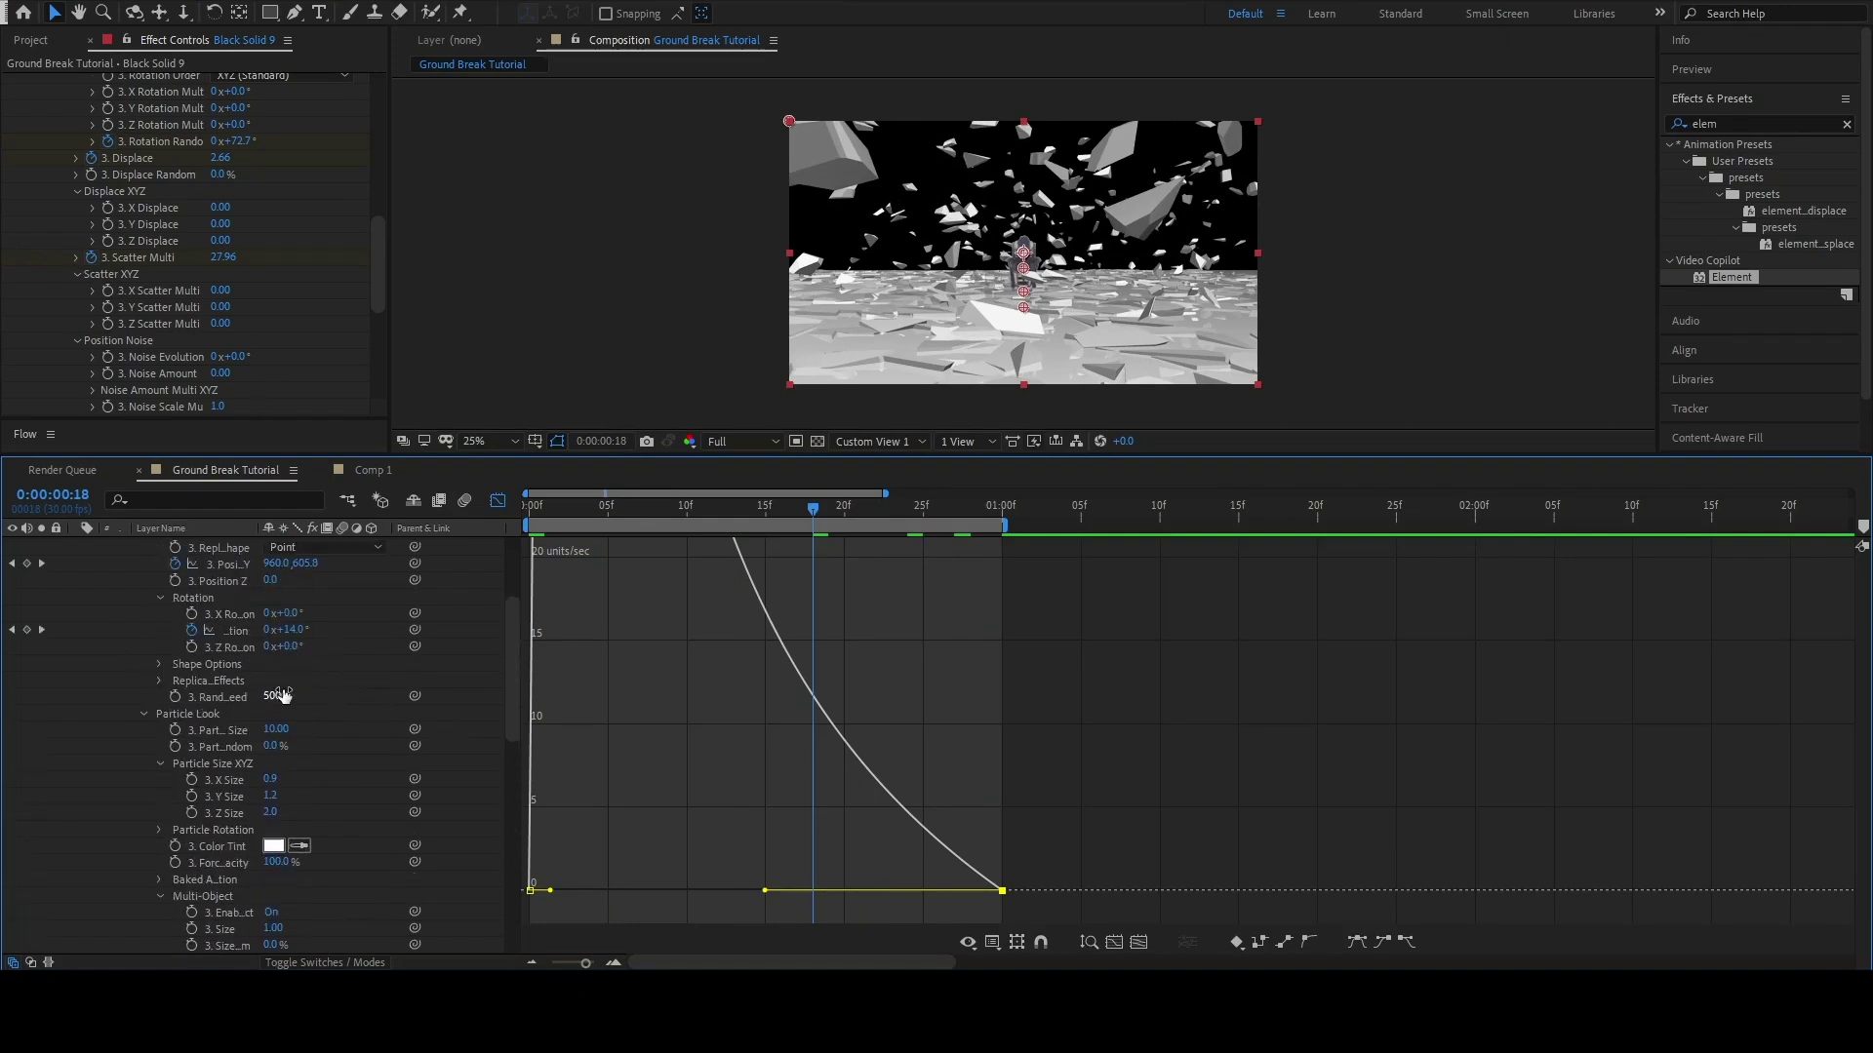
pyautogui.scroll(1, 328, 646)
pyautogui.moveTo(276, 779); pyautogui.dragTo(259, 779)
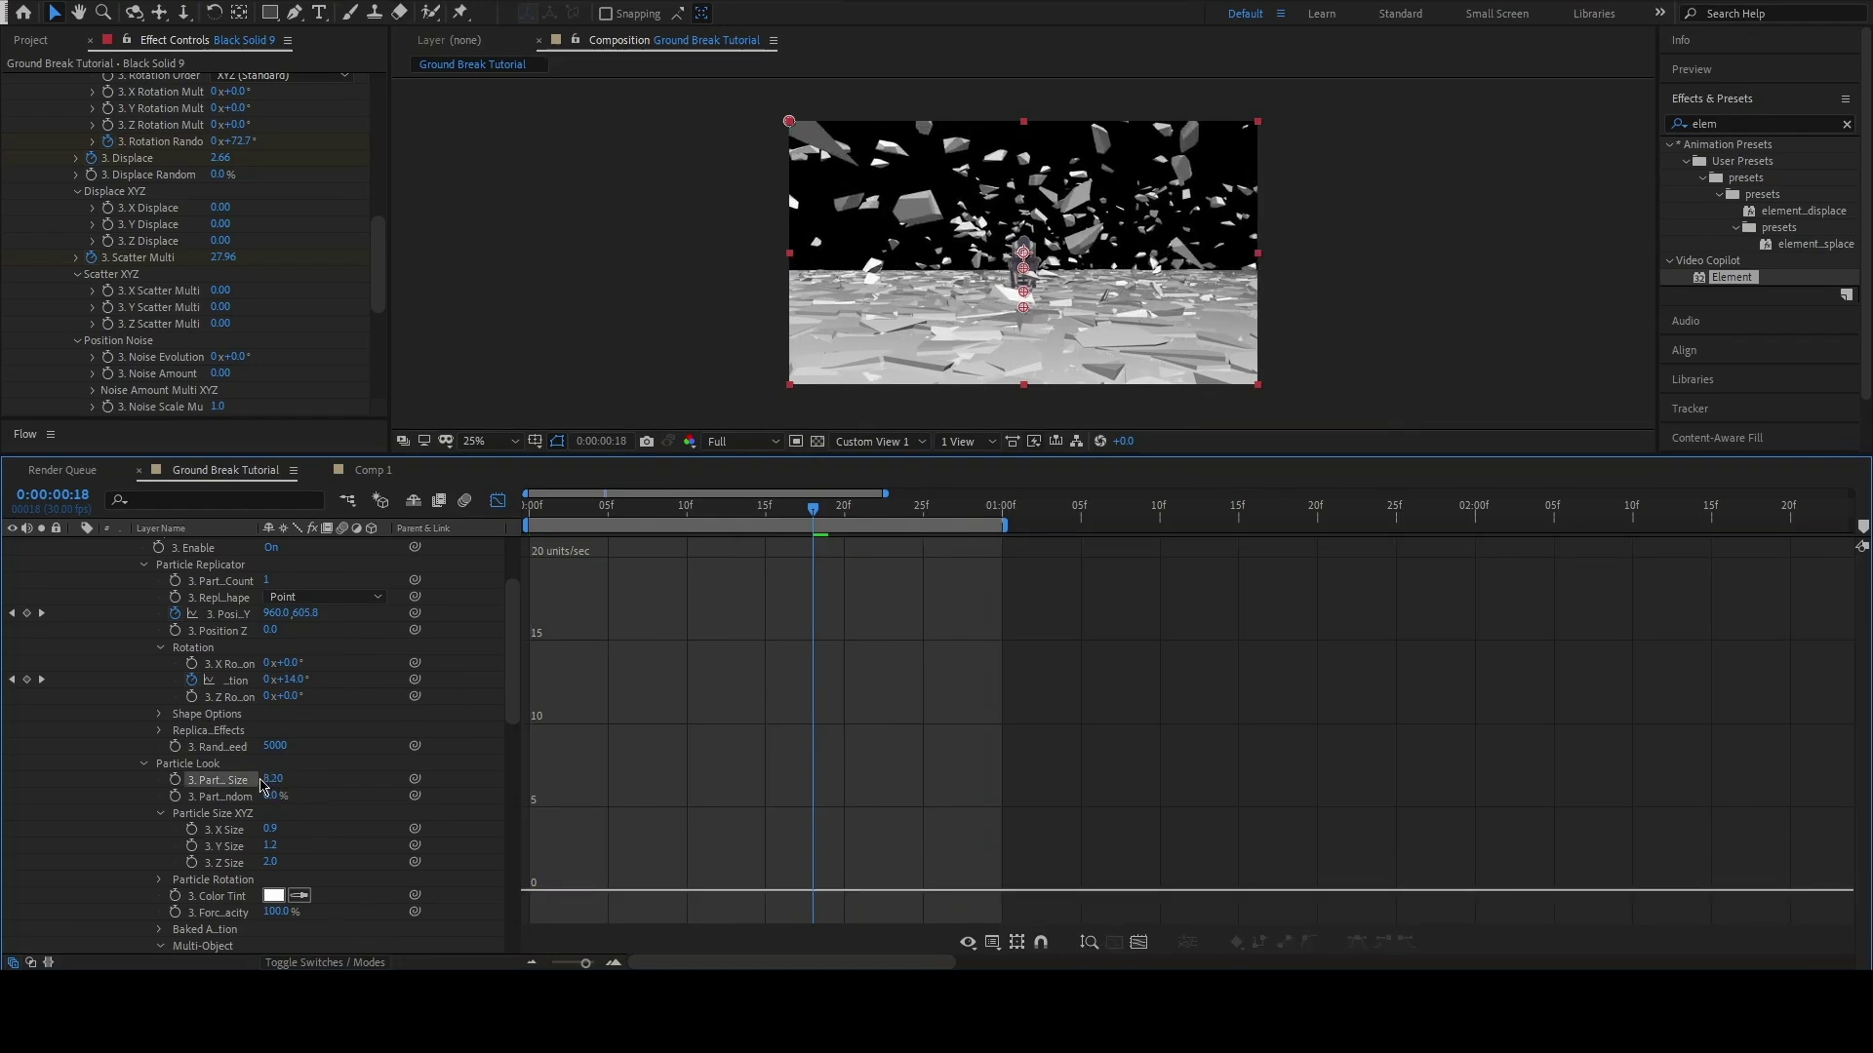
pyautogui.press('space')
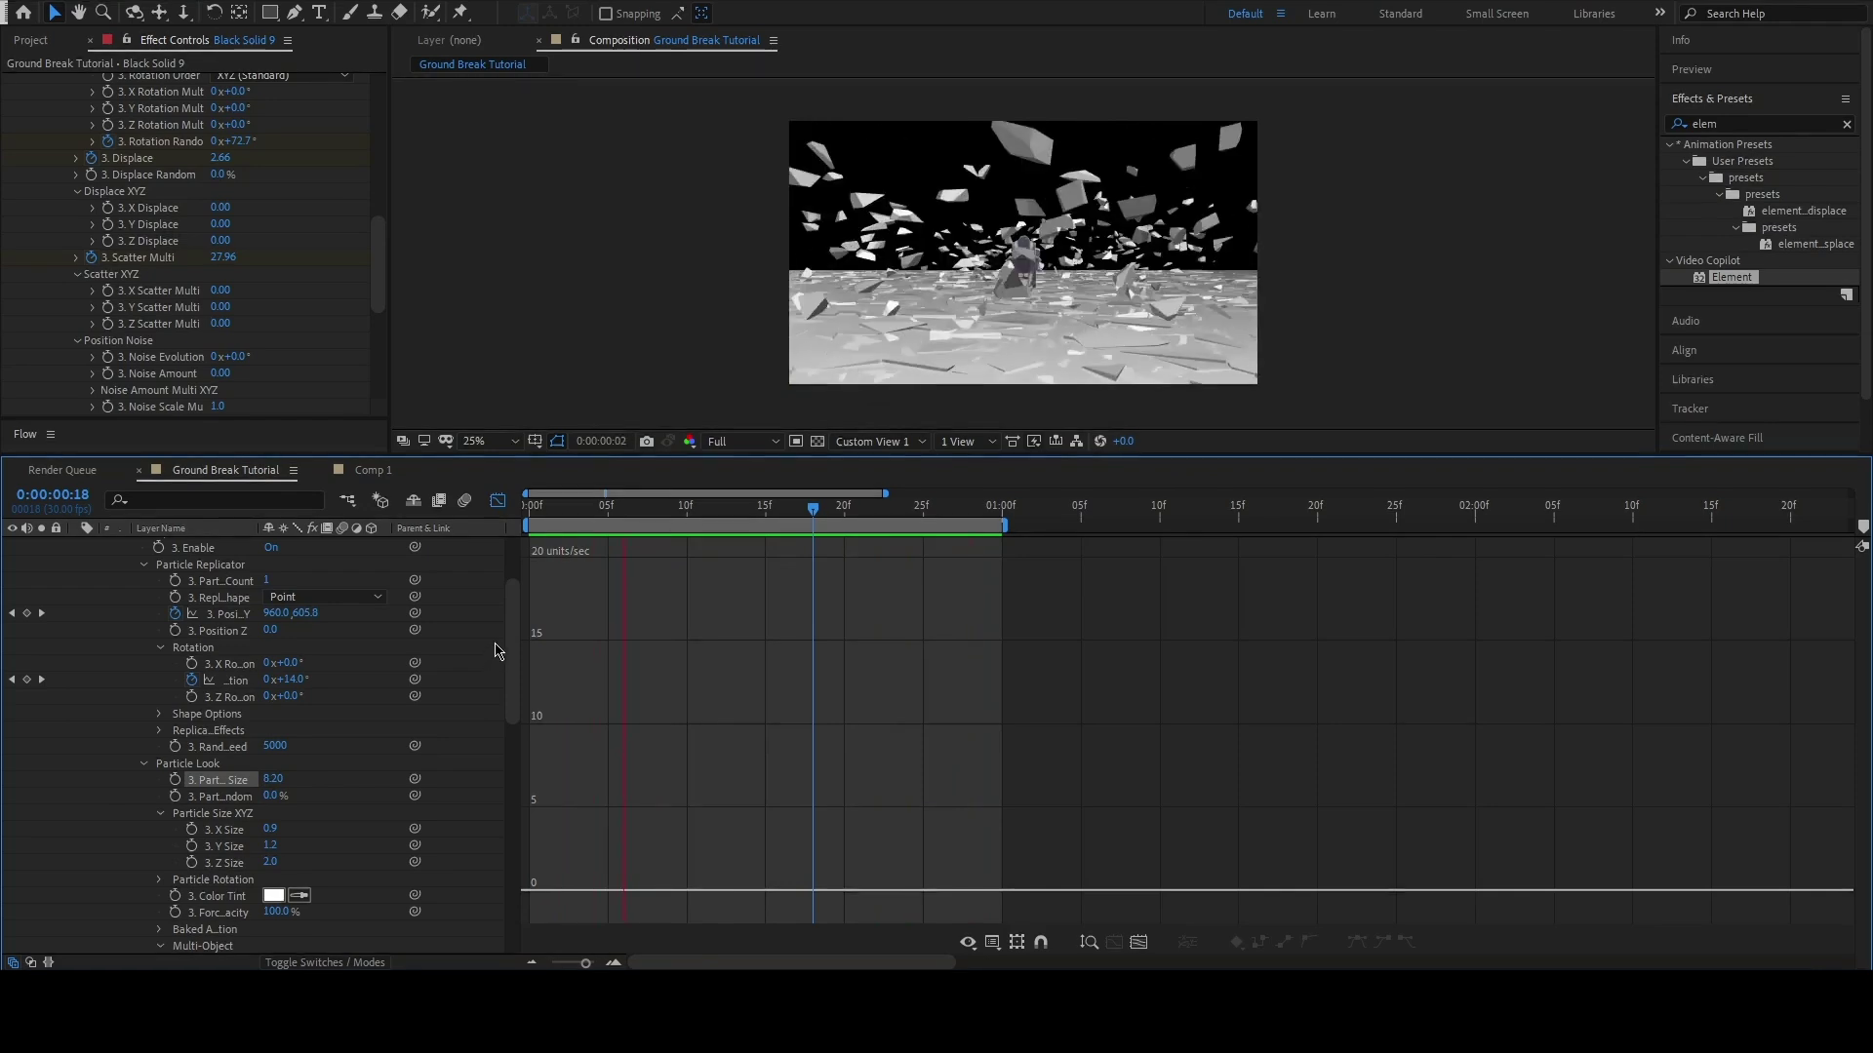
# - Select the ending Position Y and rotation keyframes of Group 3
pyautogui.press('space')
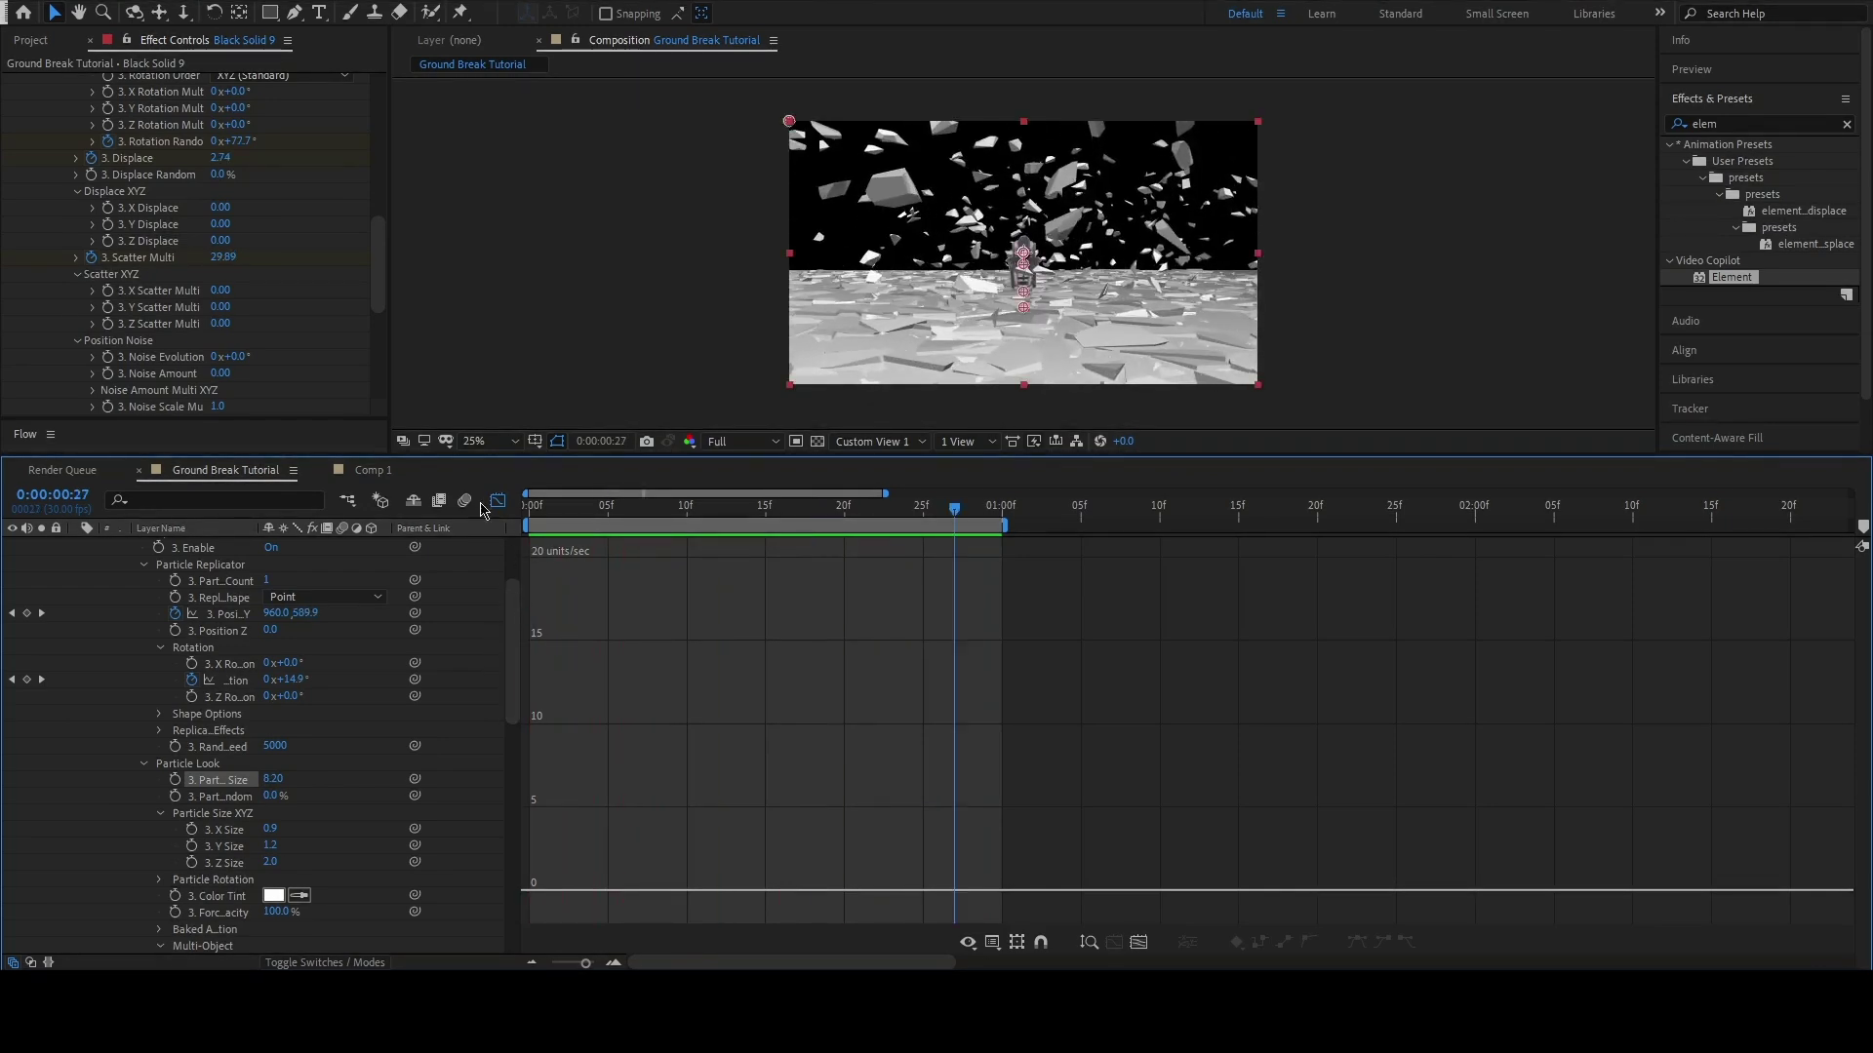
pyautogui.click(498, 503)
pyautogui.scroll(3, 1020, 734)
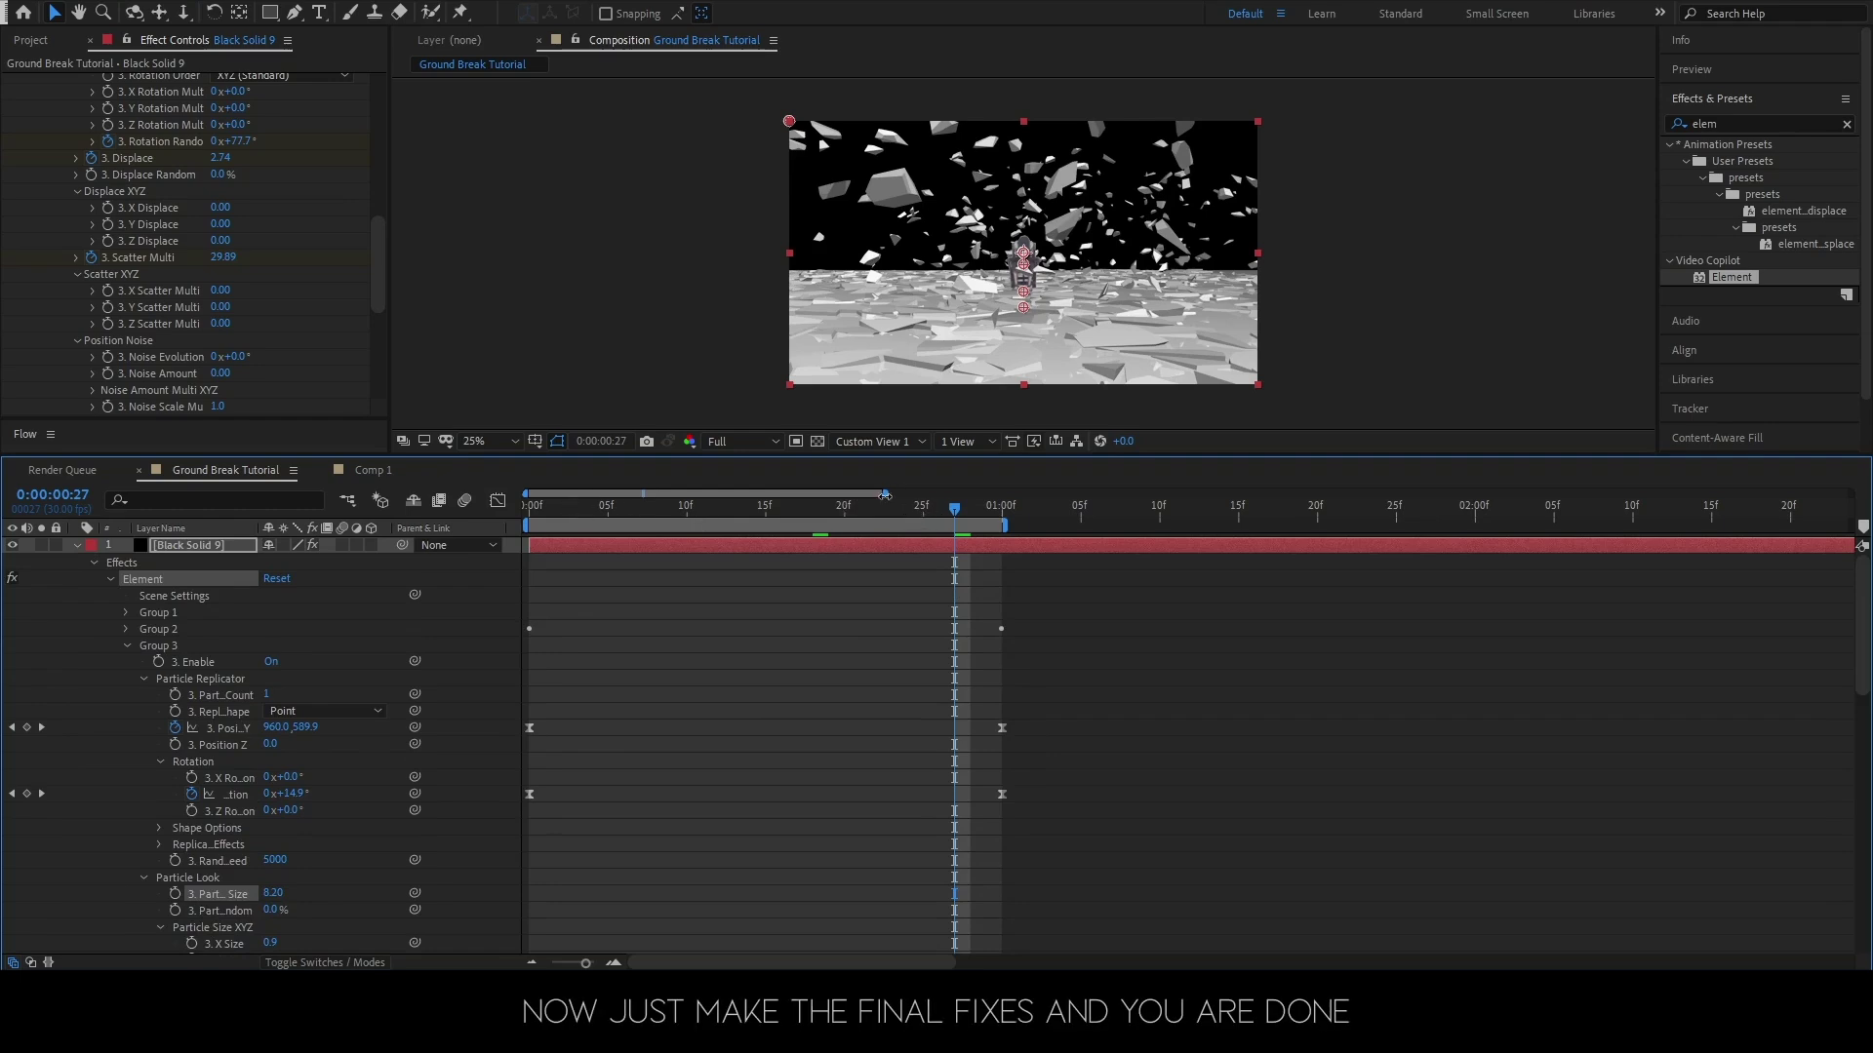
pyautogui.scroll(1, 975, 585)
pyautogui.scroll(-3, 997, 603)
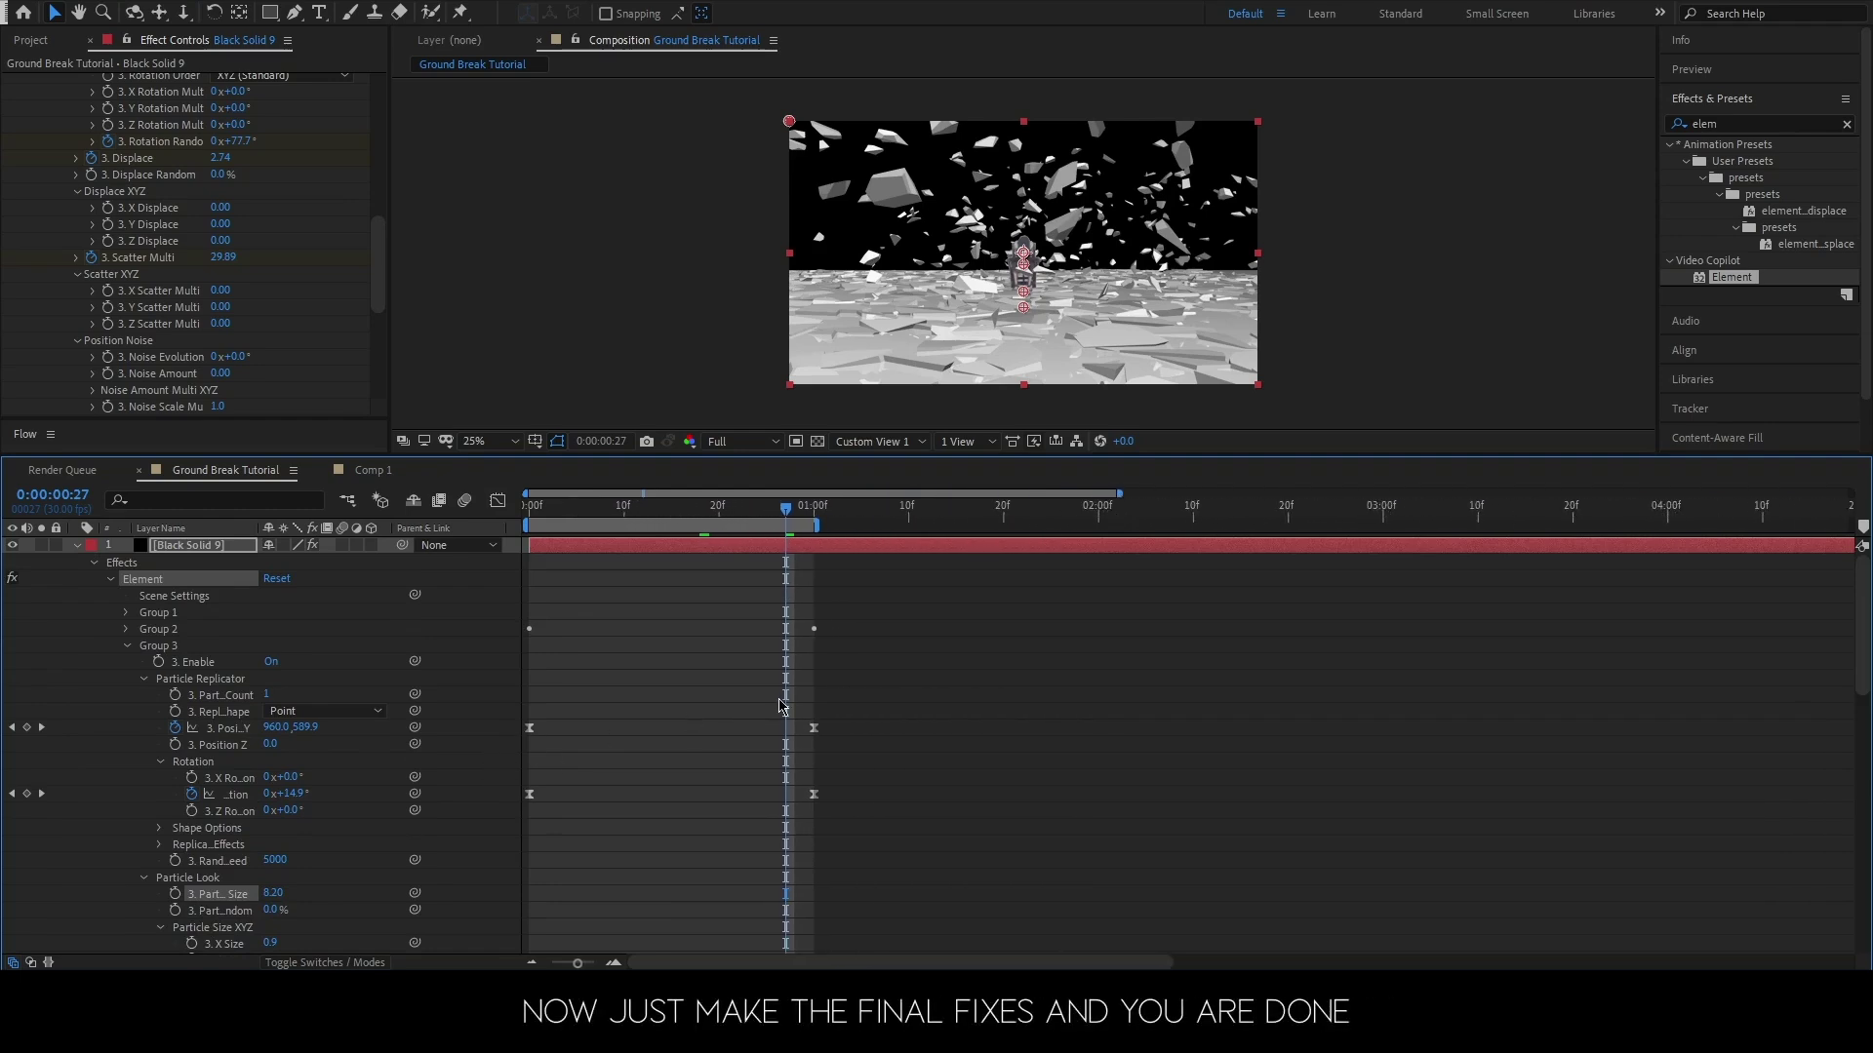
pyautogui.scroll(-1, 781, 702)
pyautogui.scroll(-1, 787, 683)
pyautogui.moveTo(767, 604); pyautogui.dragTo(777, 621)
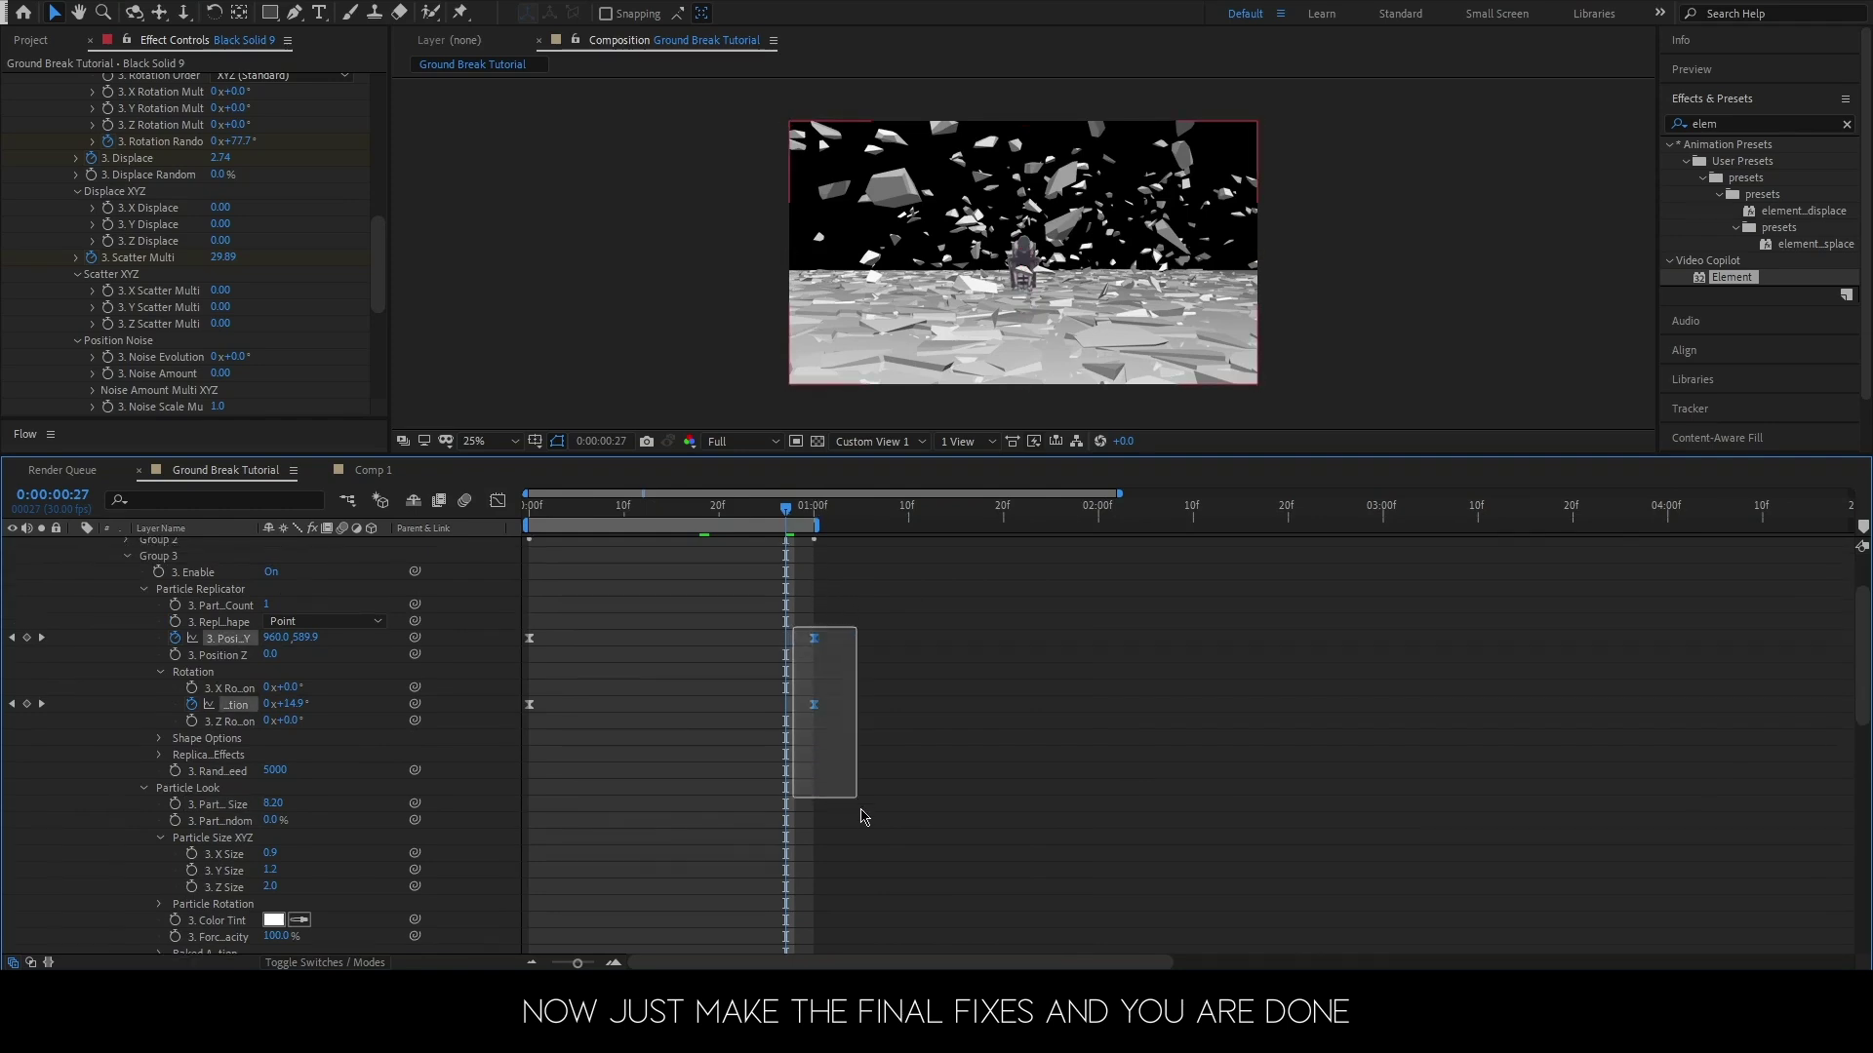
pyautogui.moveTo(826, 641); pyautogui.dragTo(858, 820)
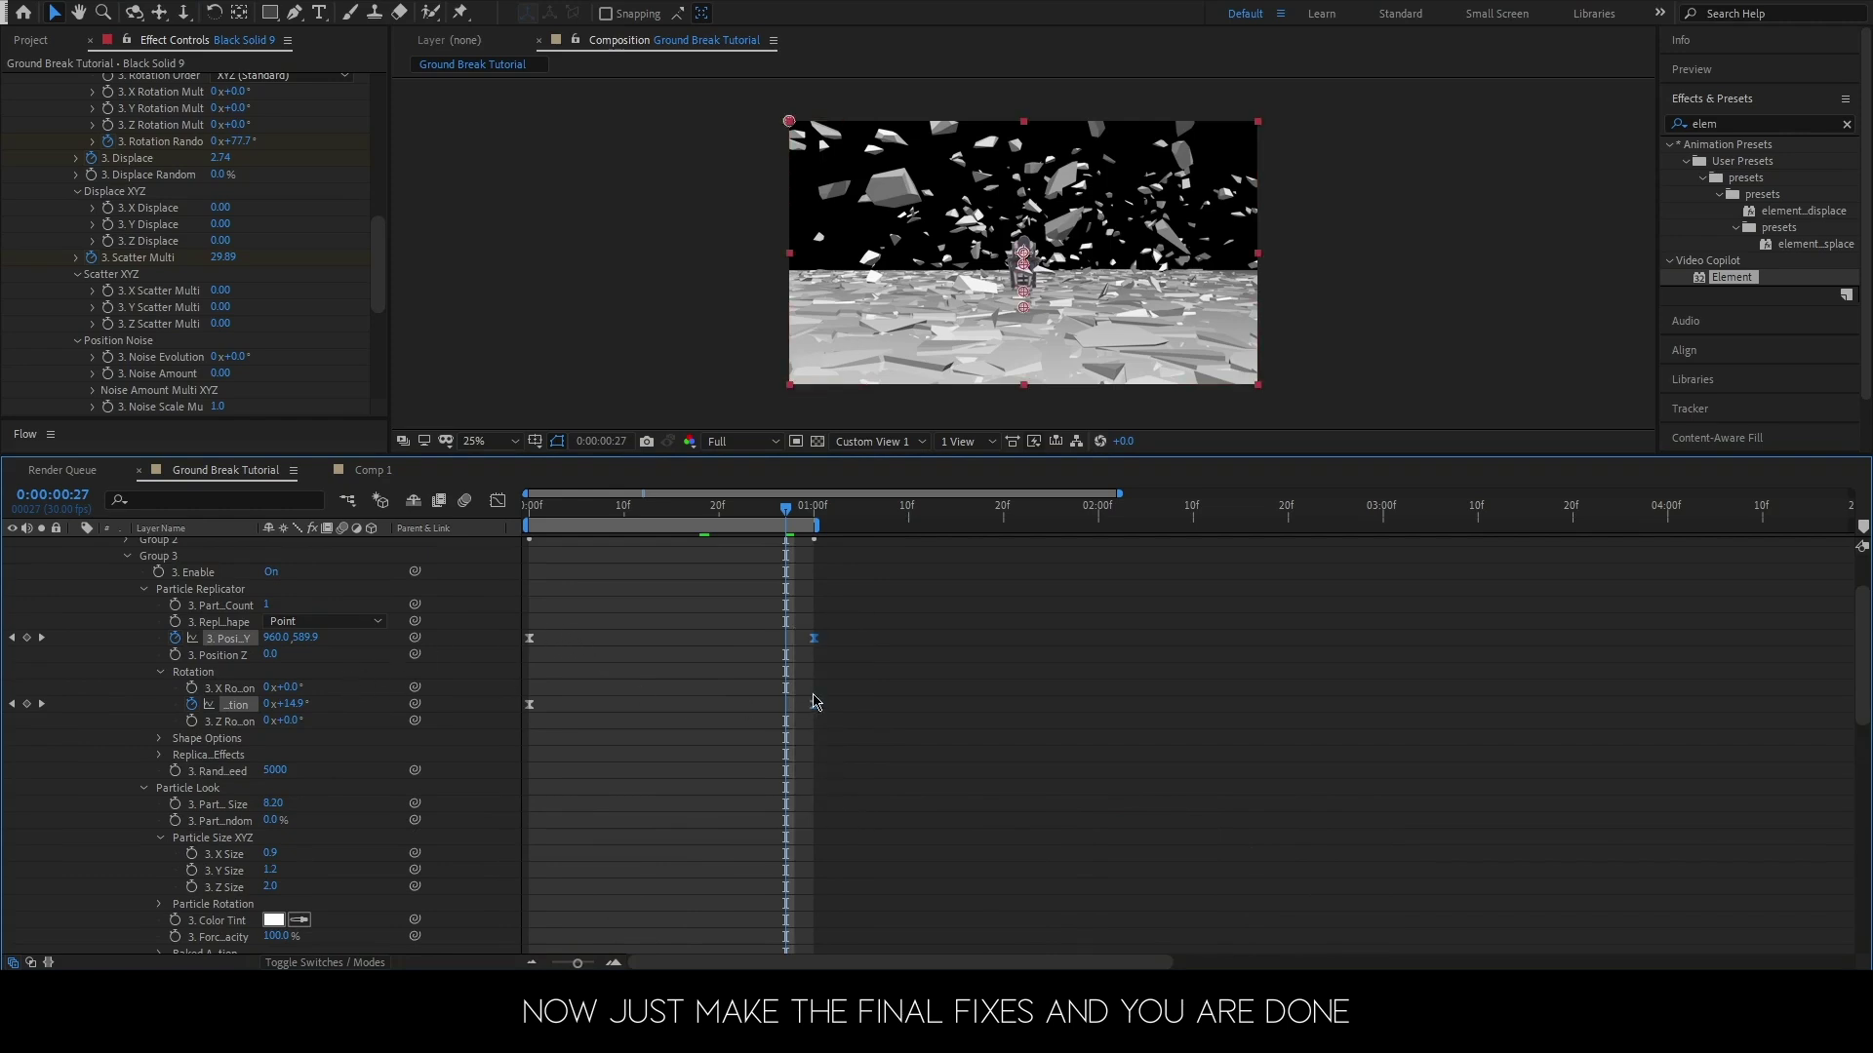
# - Shift the selected ending keyframes slightly past one second and preview the longer shatter
pyautogui.scroll(-5, 816, 703)
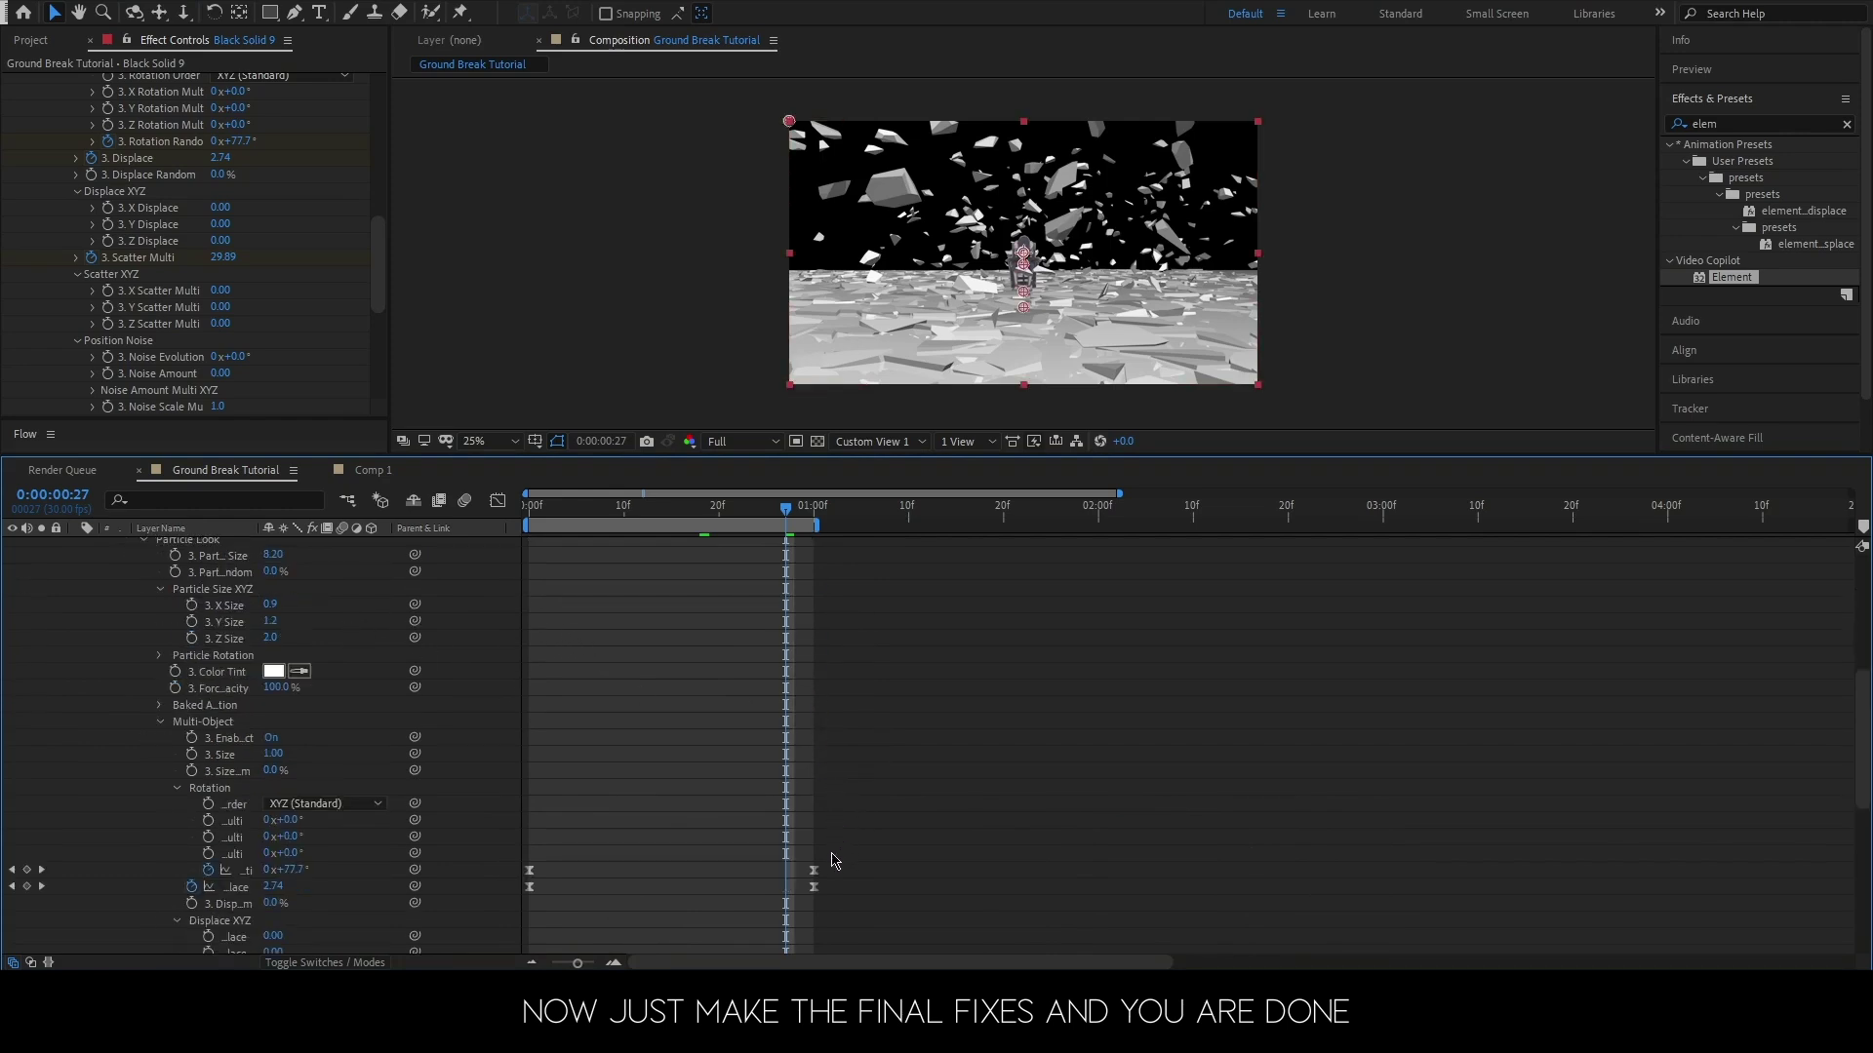
pyautogui.scroll(6, 883, 824)
pyautogui.scroll(-5, 885, 822)
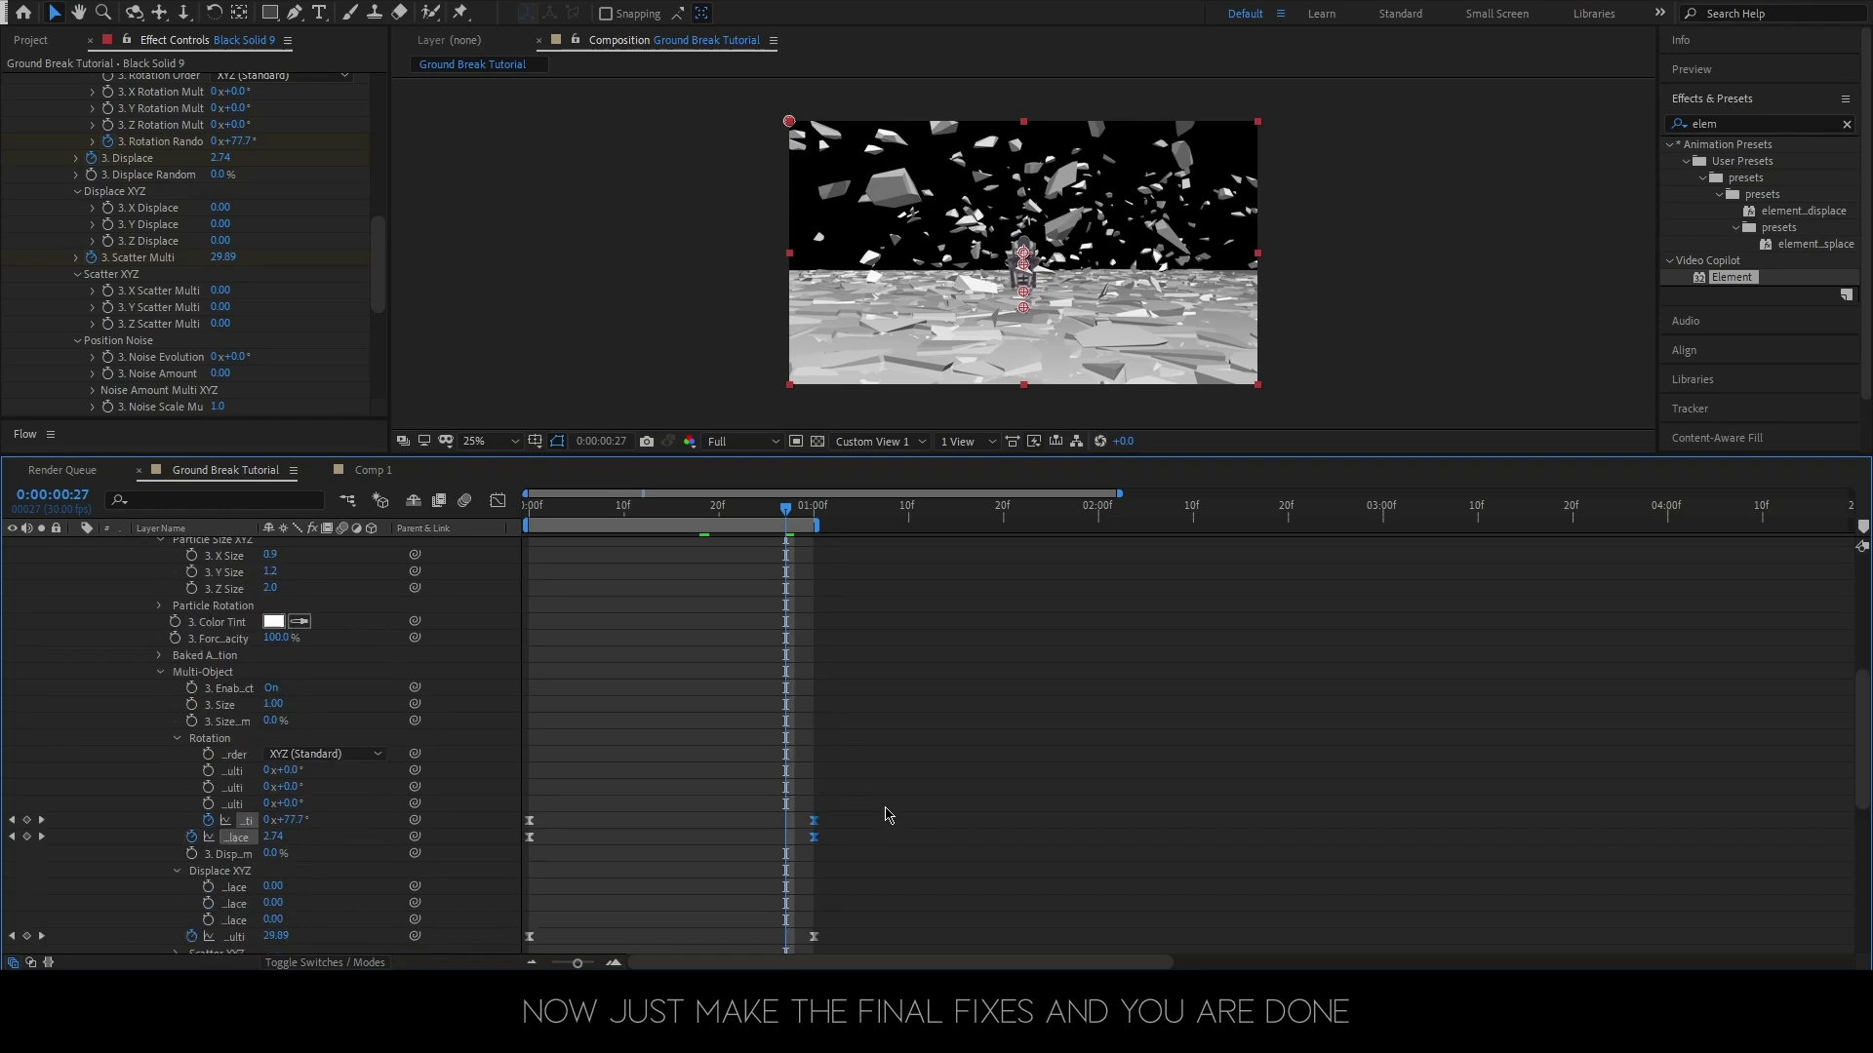
pyautogui.scroll(-5, 870, 795)
pyautogui.scroll(2, 846, 767)
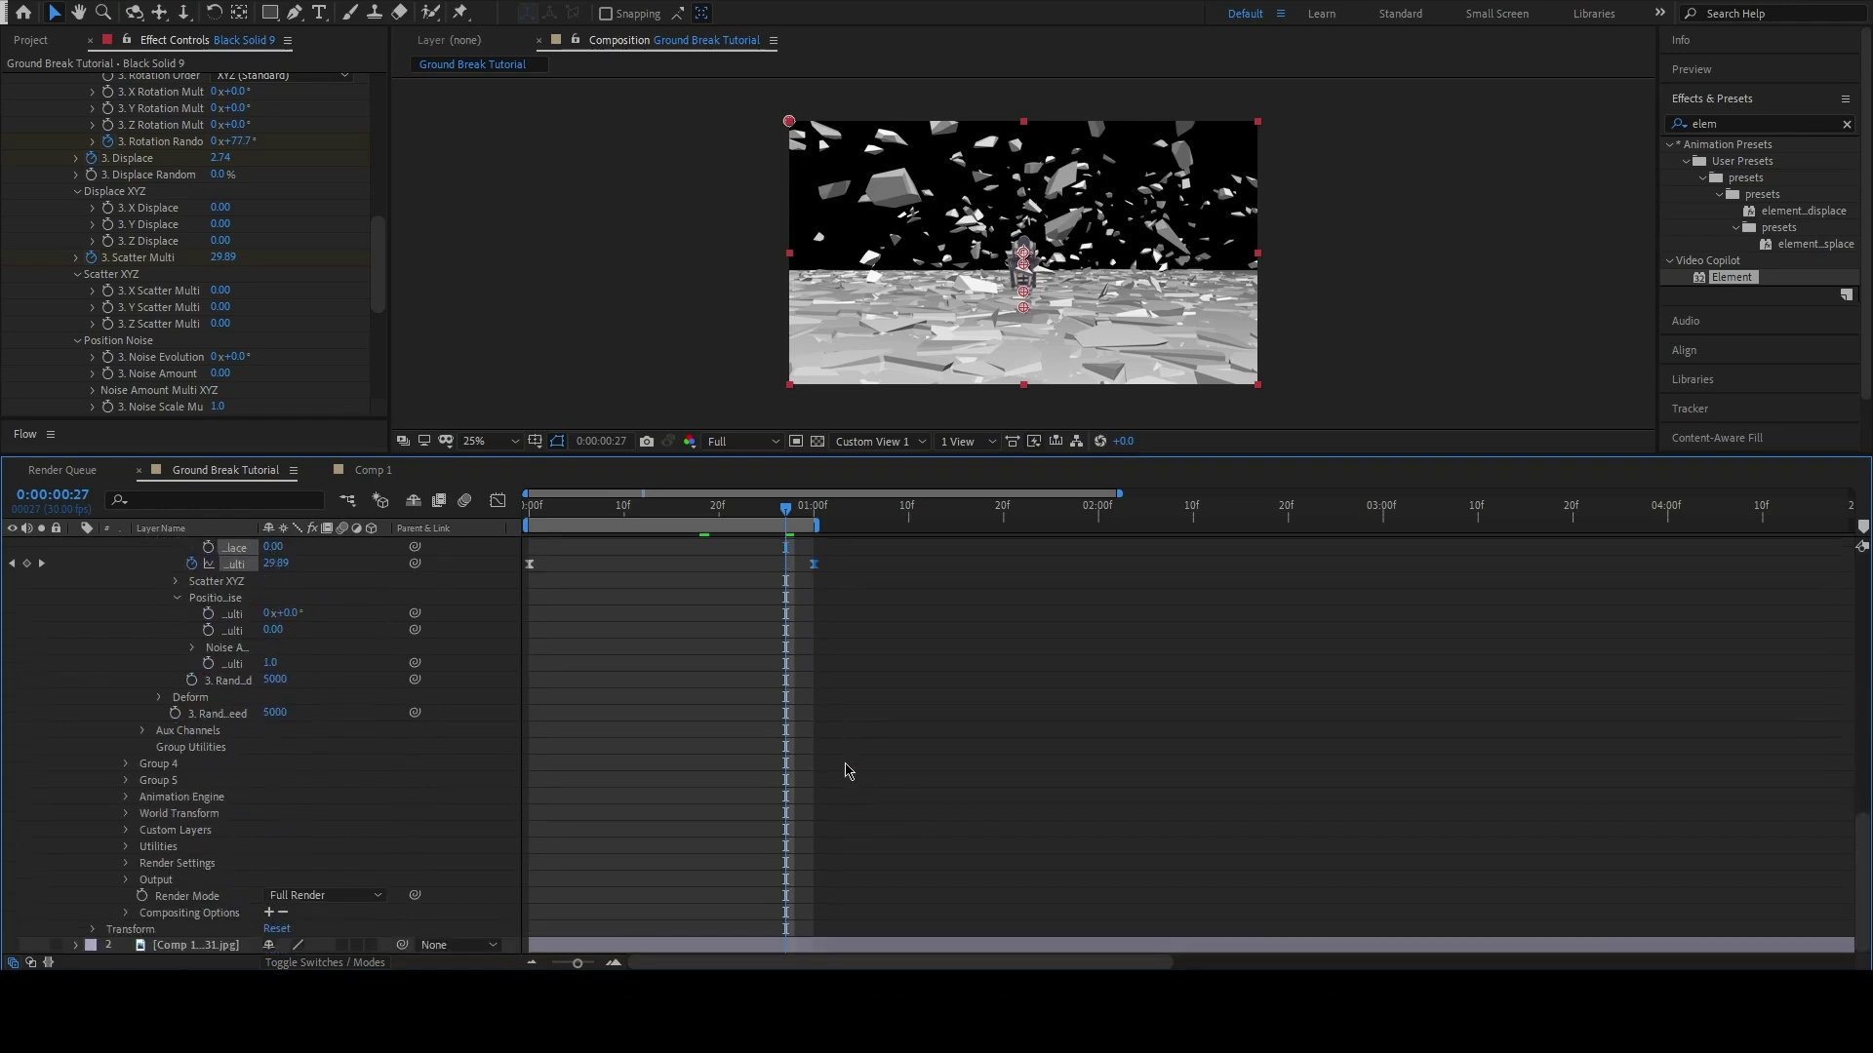
pyautogui.moveTo(816, 717); pyautogui.dragTo(862, 717)
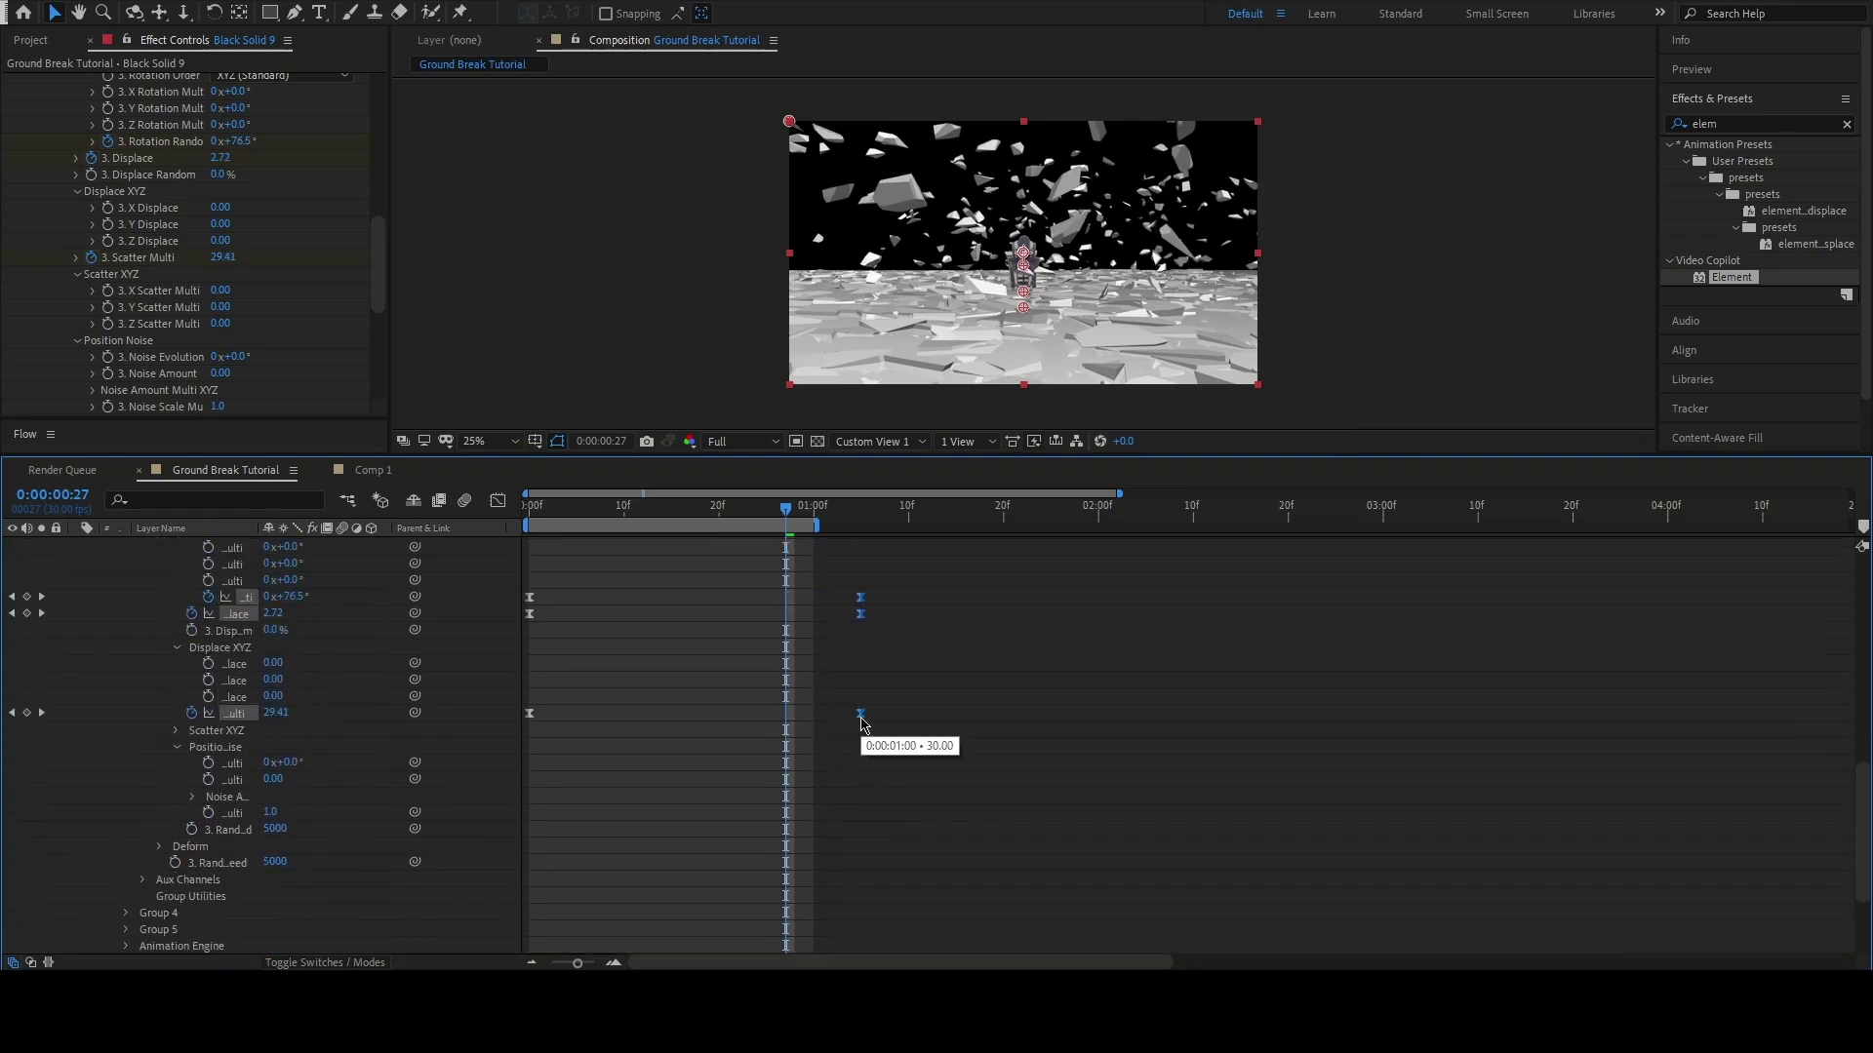
pyautogui.press('space')
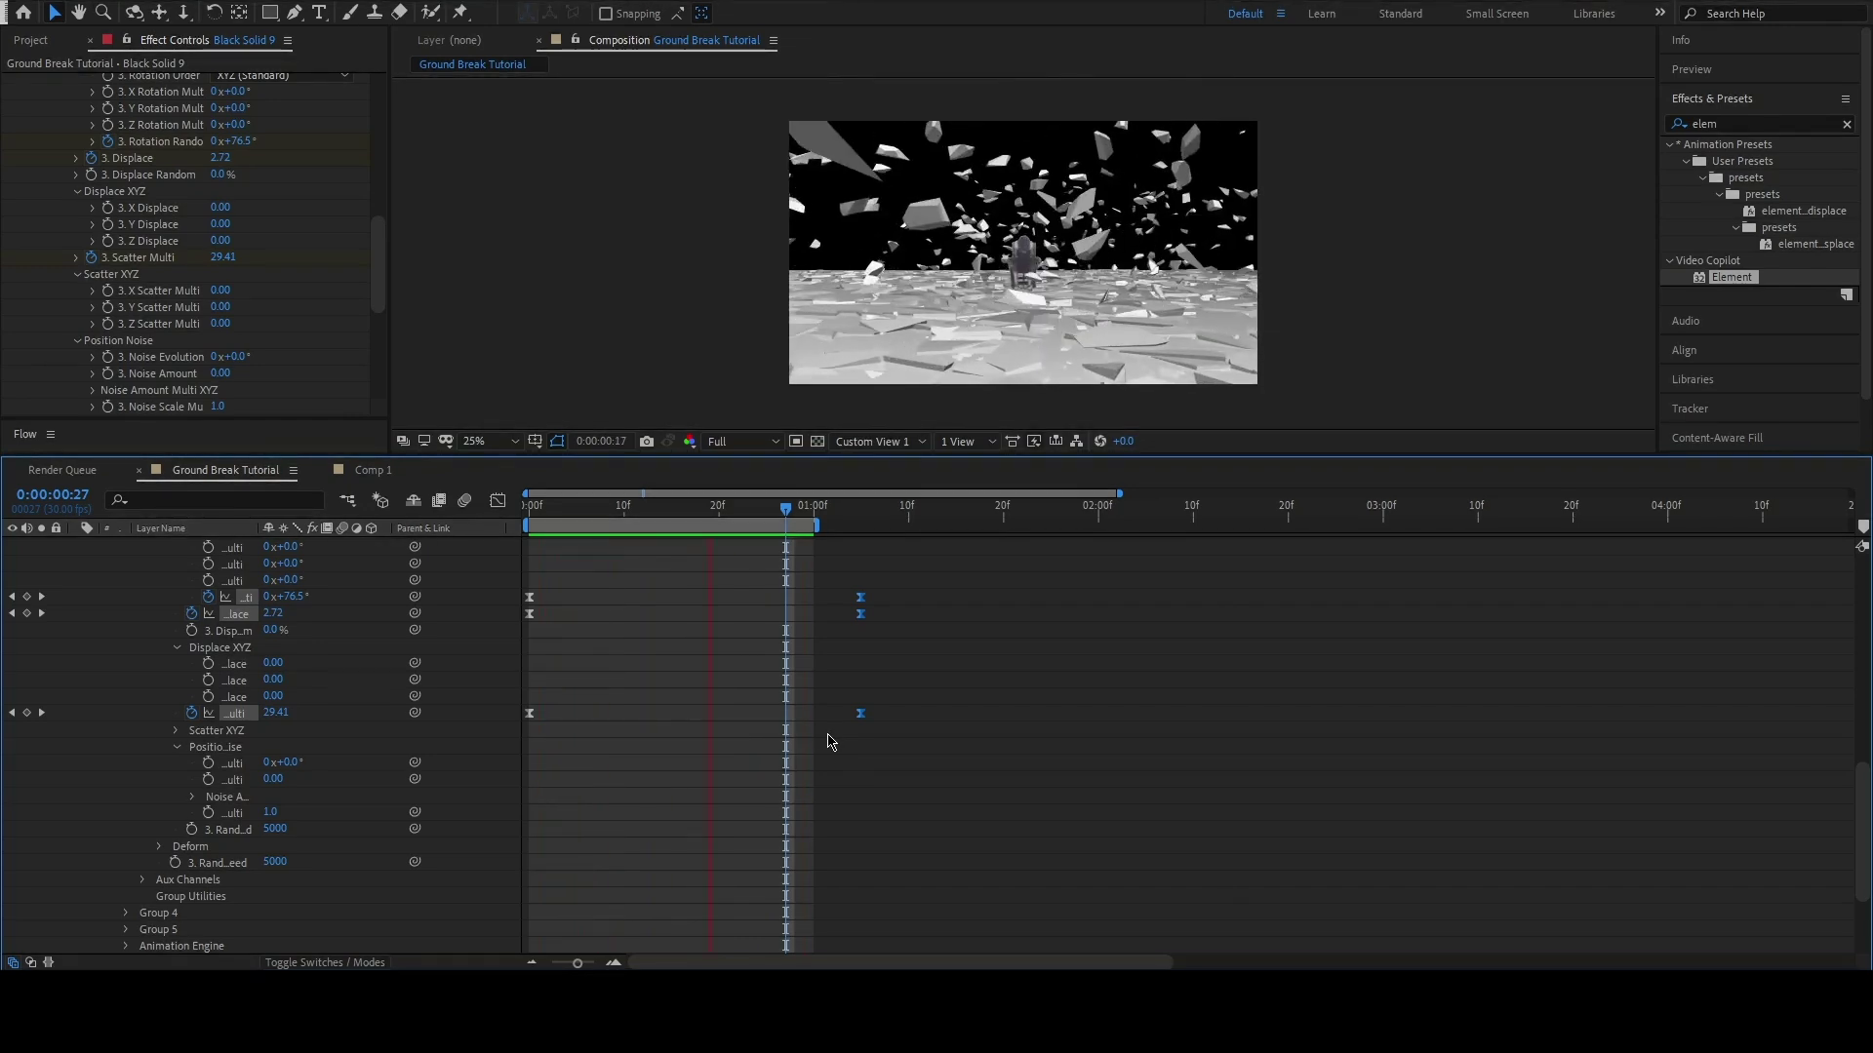
pyautogui.press('space')
pyautogui.scroll(5, 644, 663)
pyautogui.scroll(6, 589, 626)
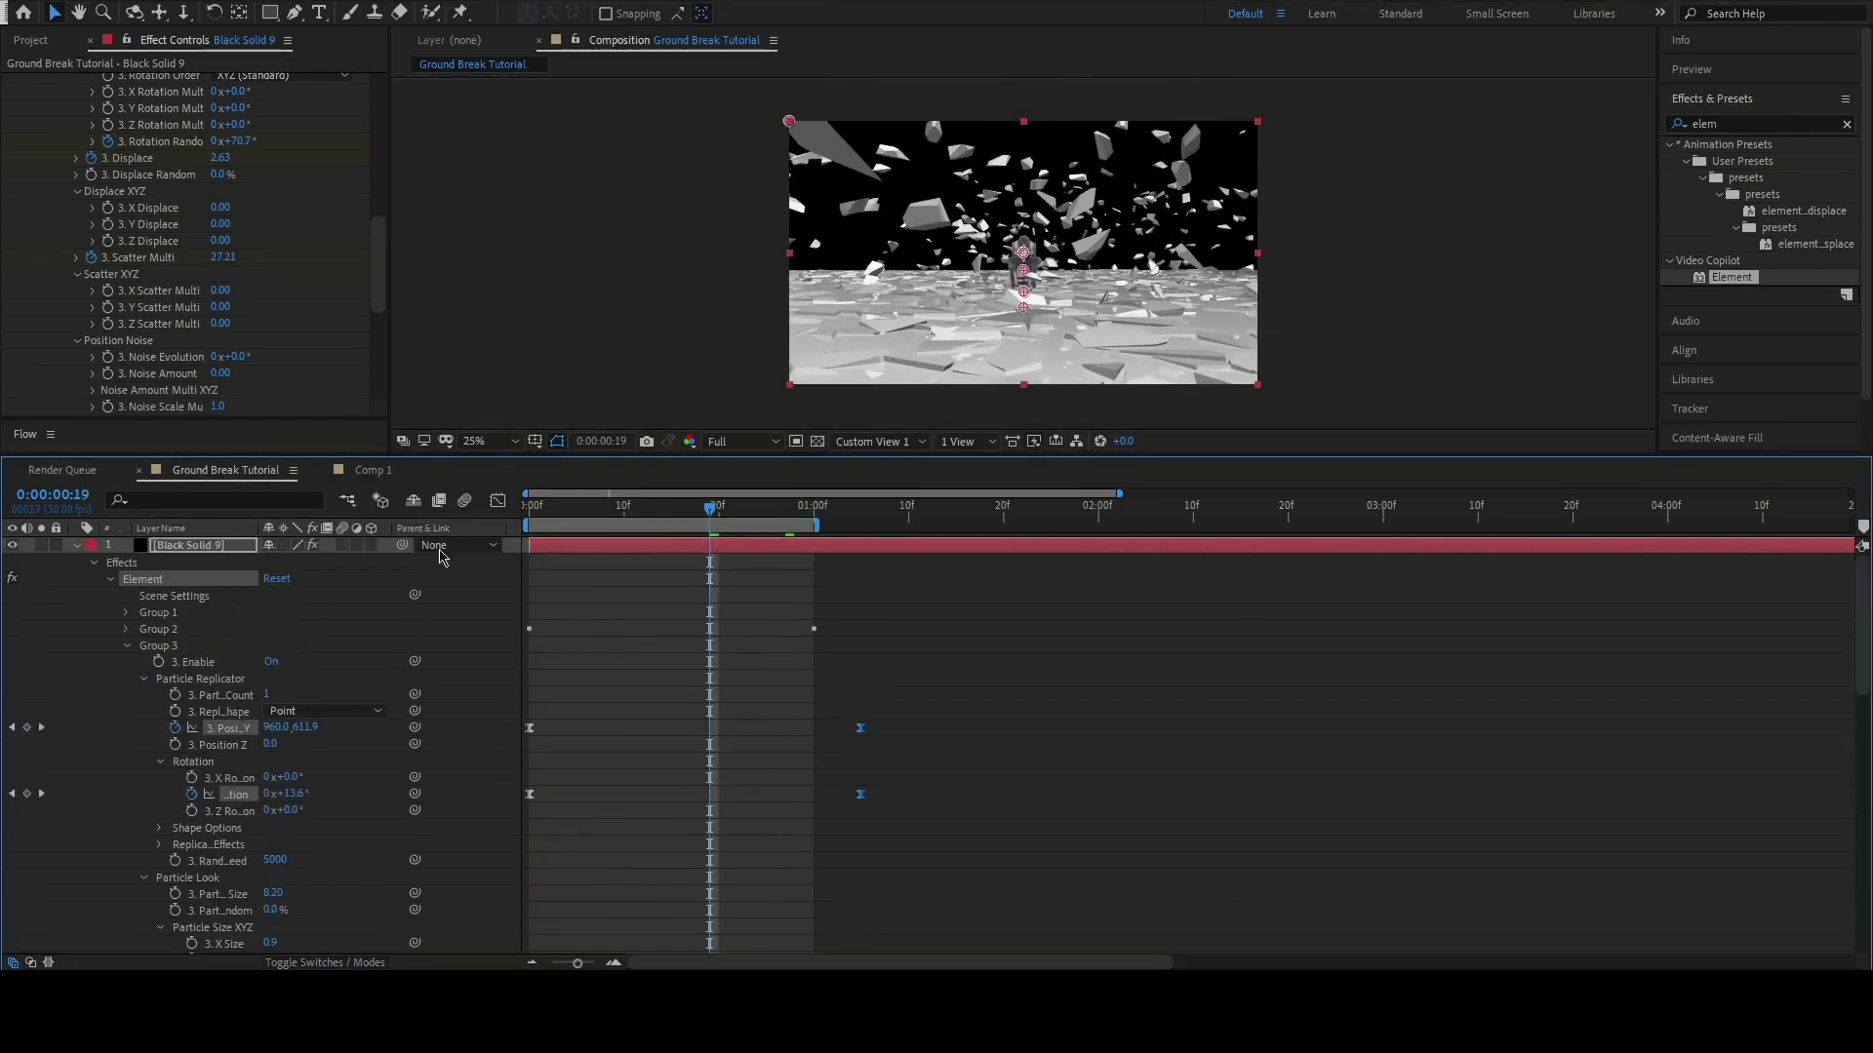
# - Rename the Black Solid 9 layer to 'ground'
pyautogui.click(77, 545)
pyautogui.scroll(5, 105, 157)
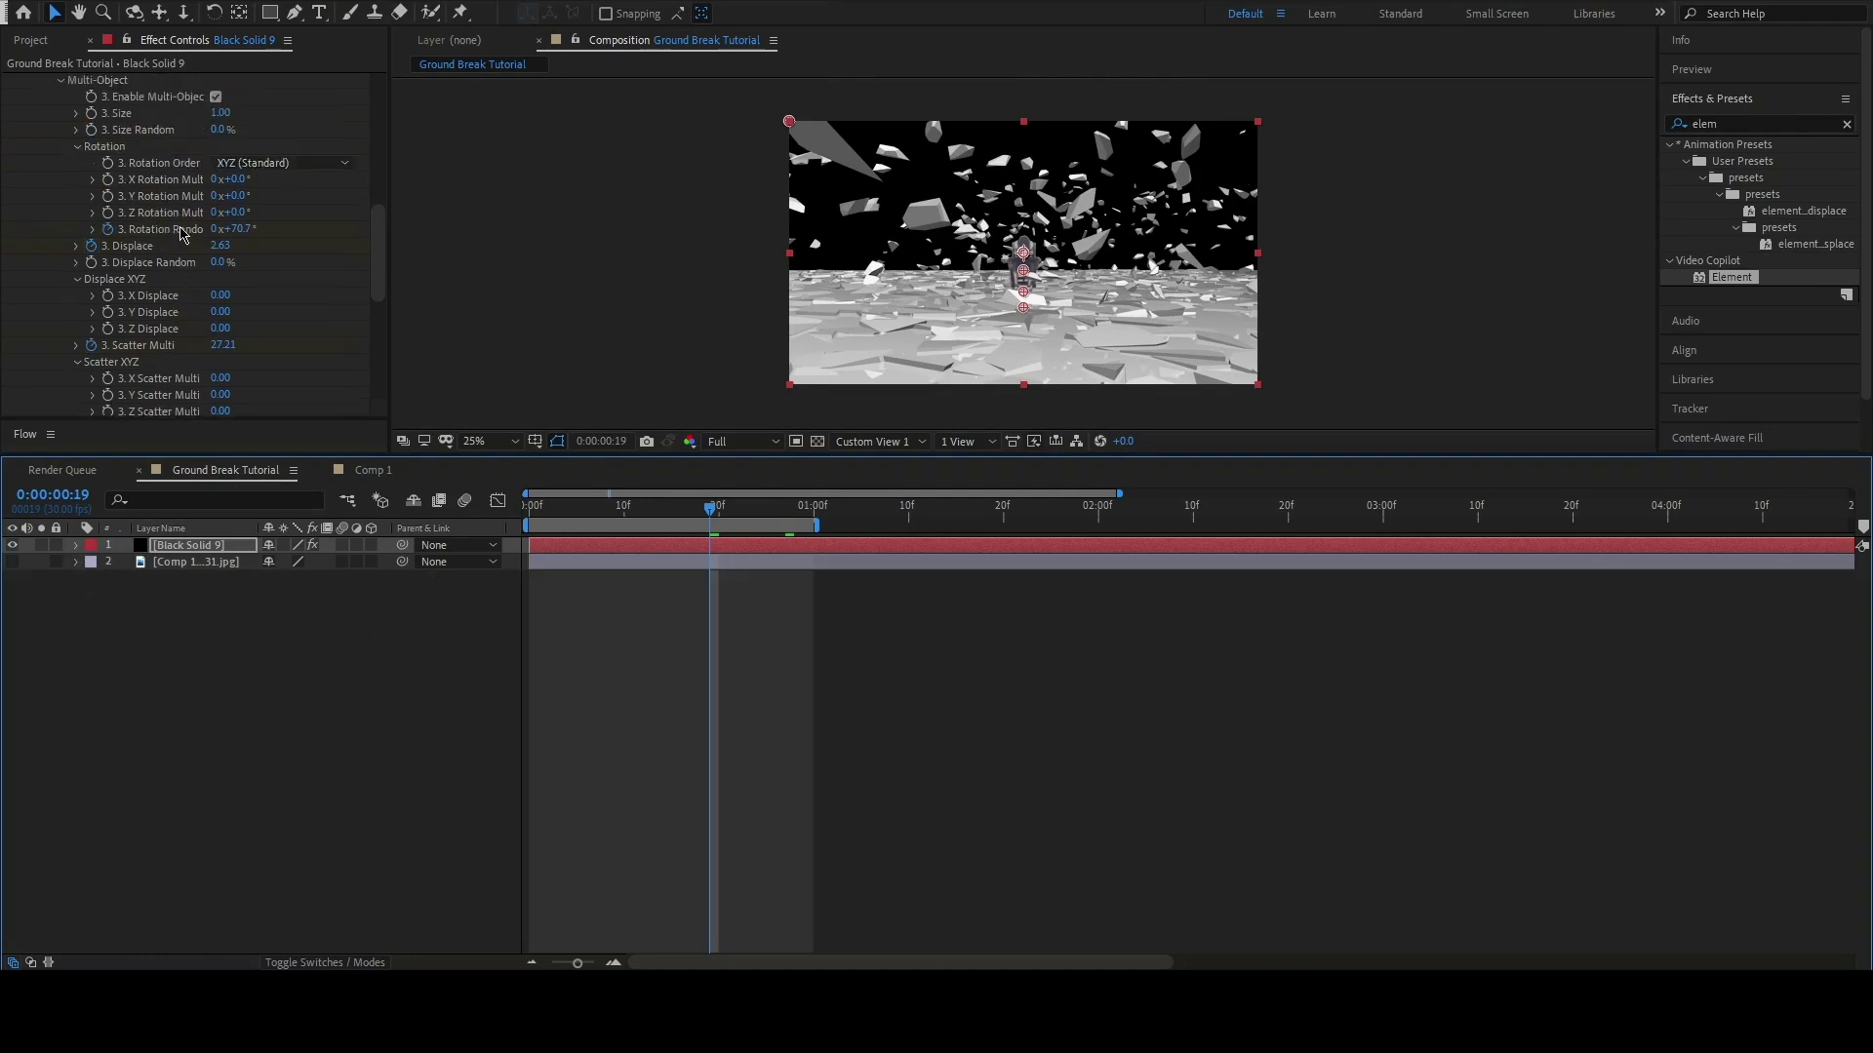
pyautogui.scroll(5, 104, 151)
pyautogui.scroll(5, 105, 152)
pyautogui.scroll(5, 104, 147)
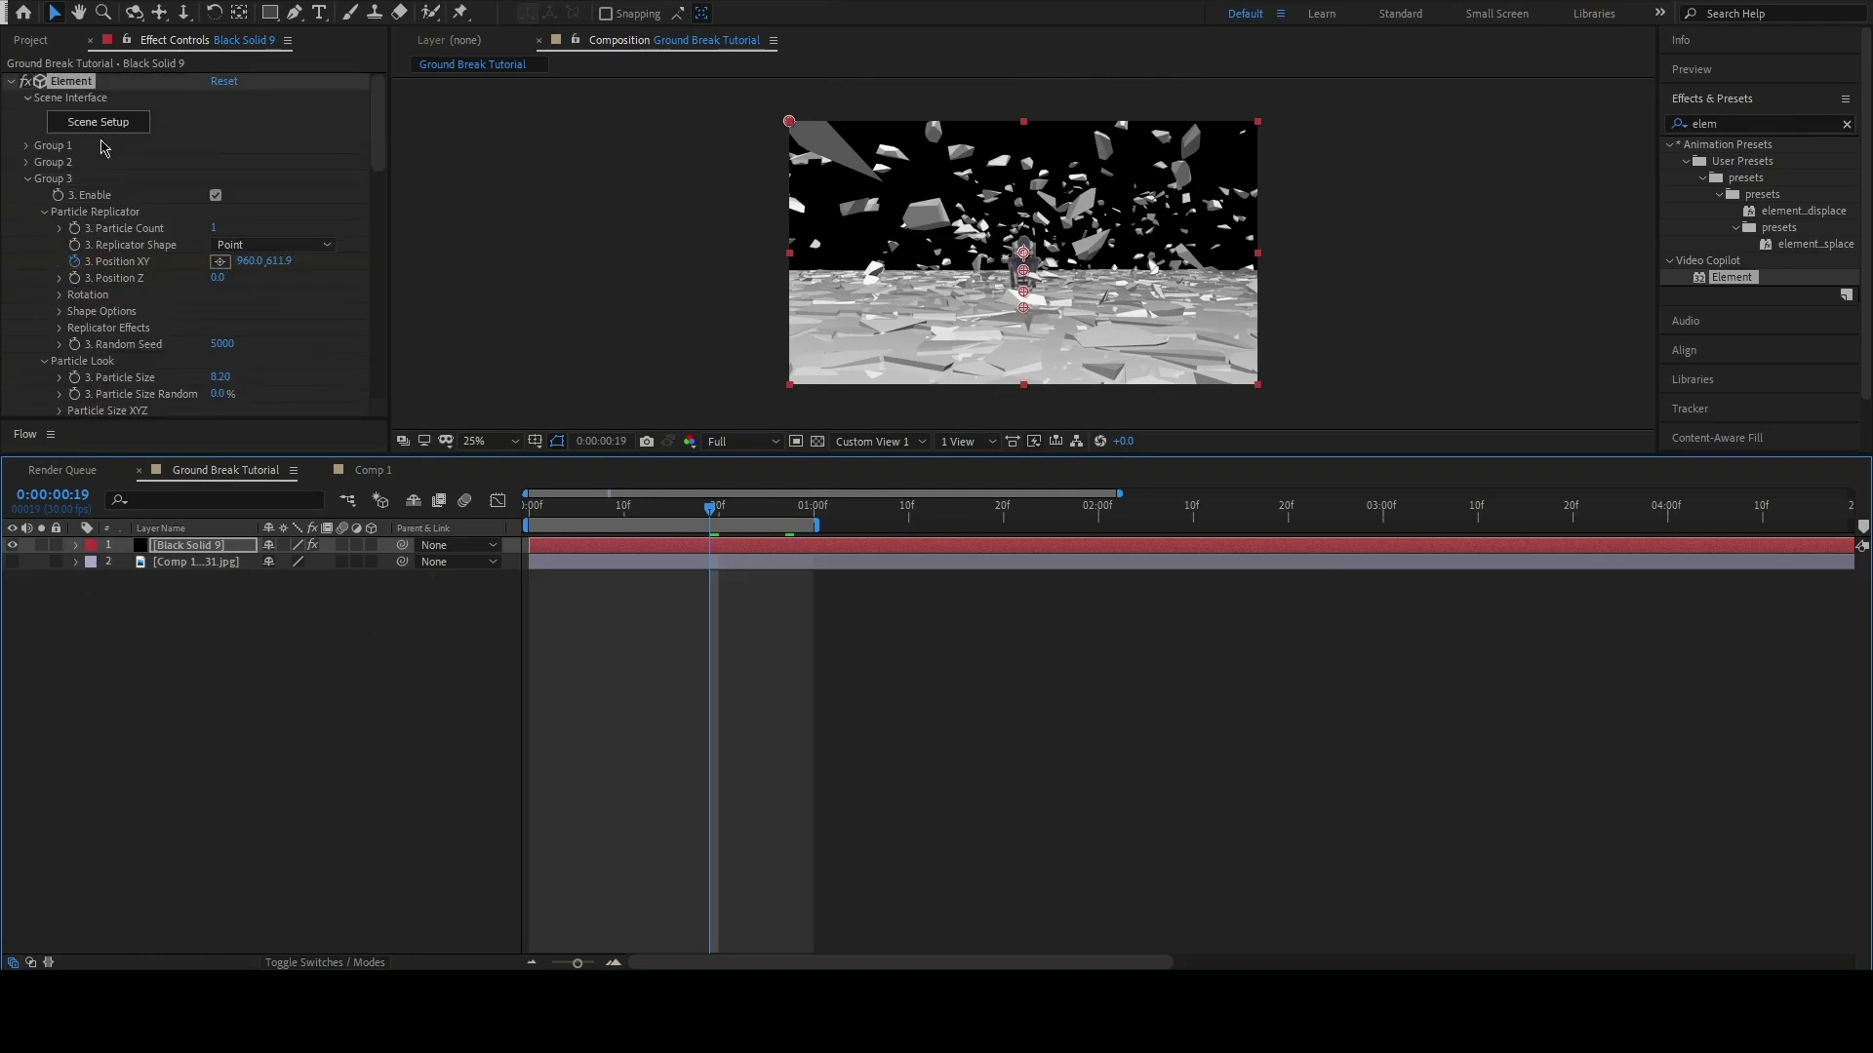
pyautogui.click(8, 80)
pyautogui.click(274, 727)
pyautogui.click(184, 549)
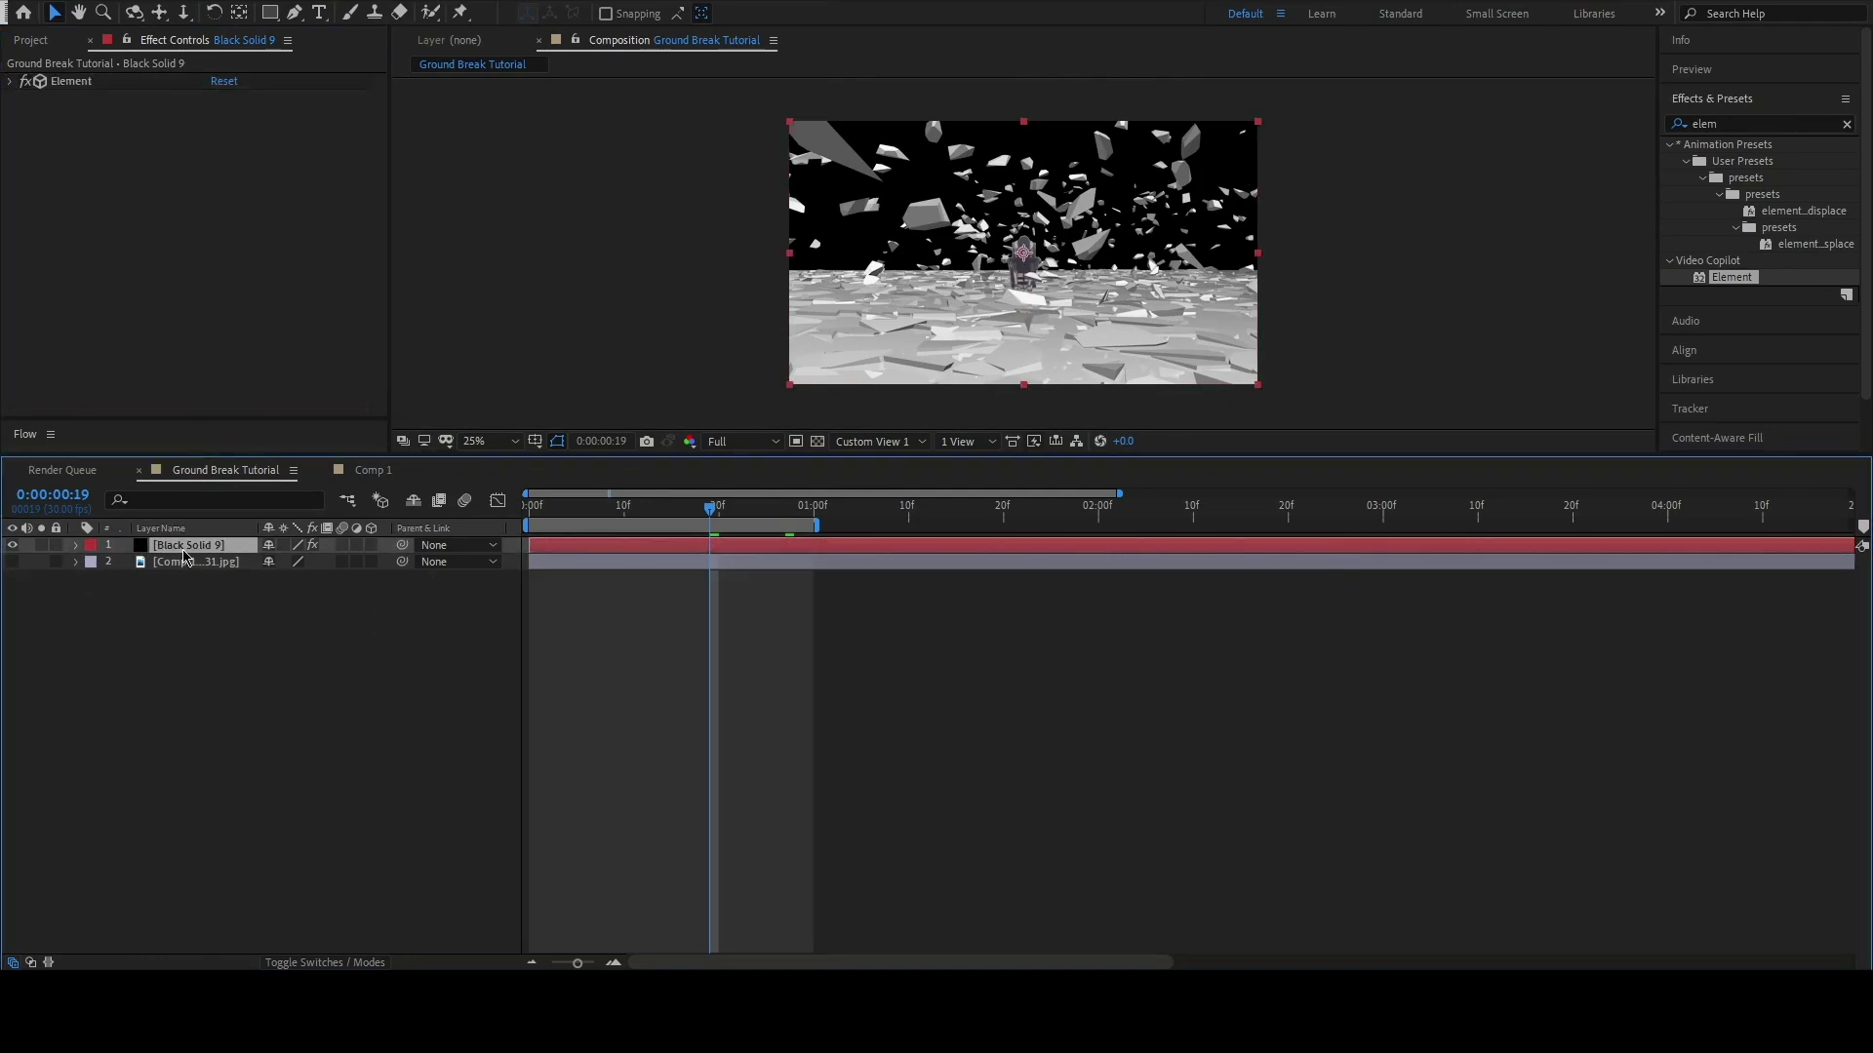
pyautogui.press('Return')
pyautogui.write('ground')
pyautogui.press('Return')
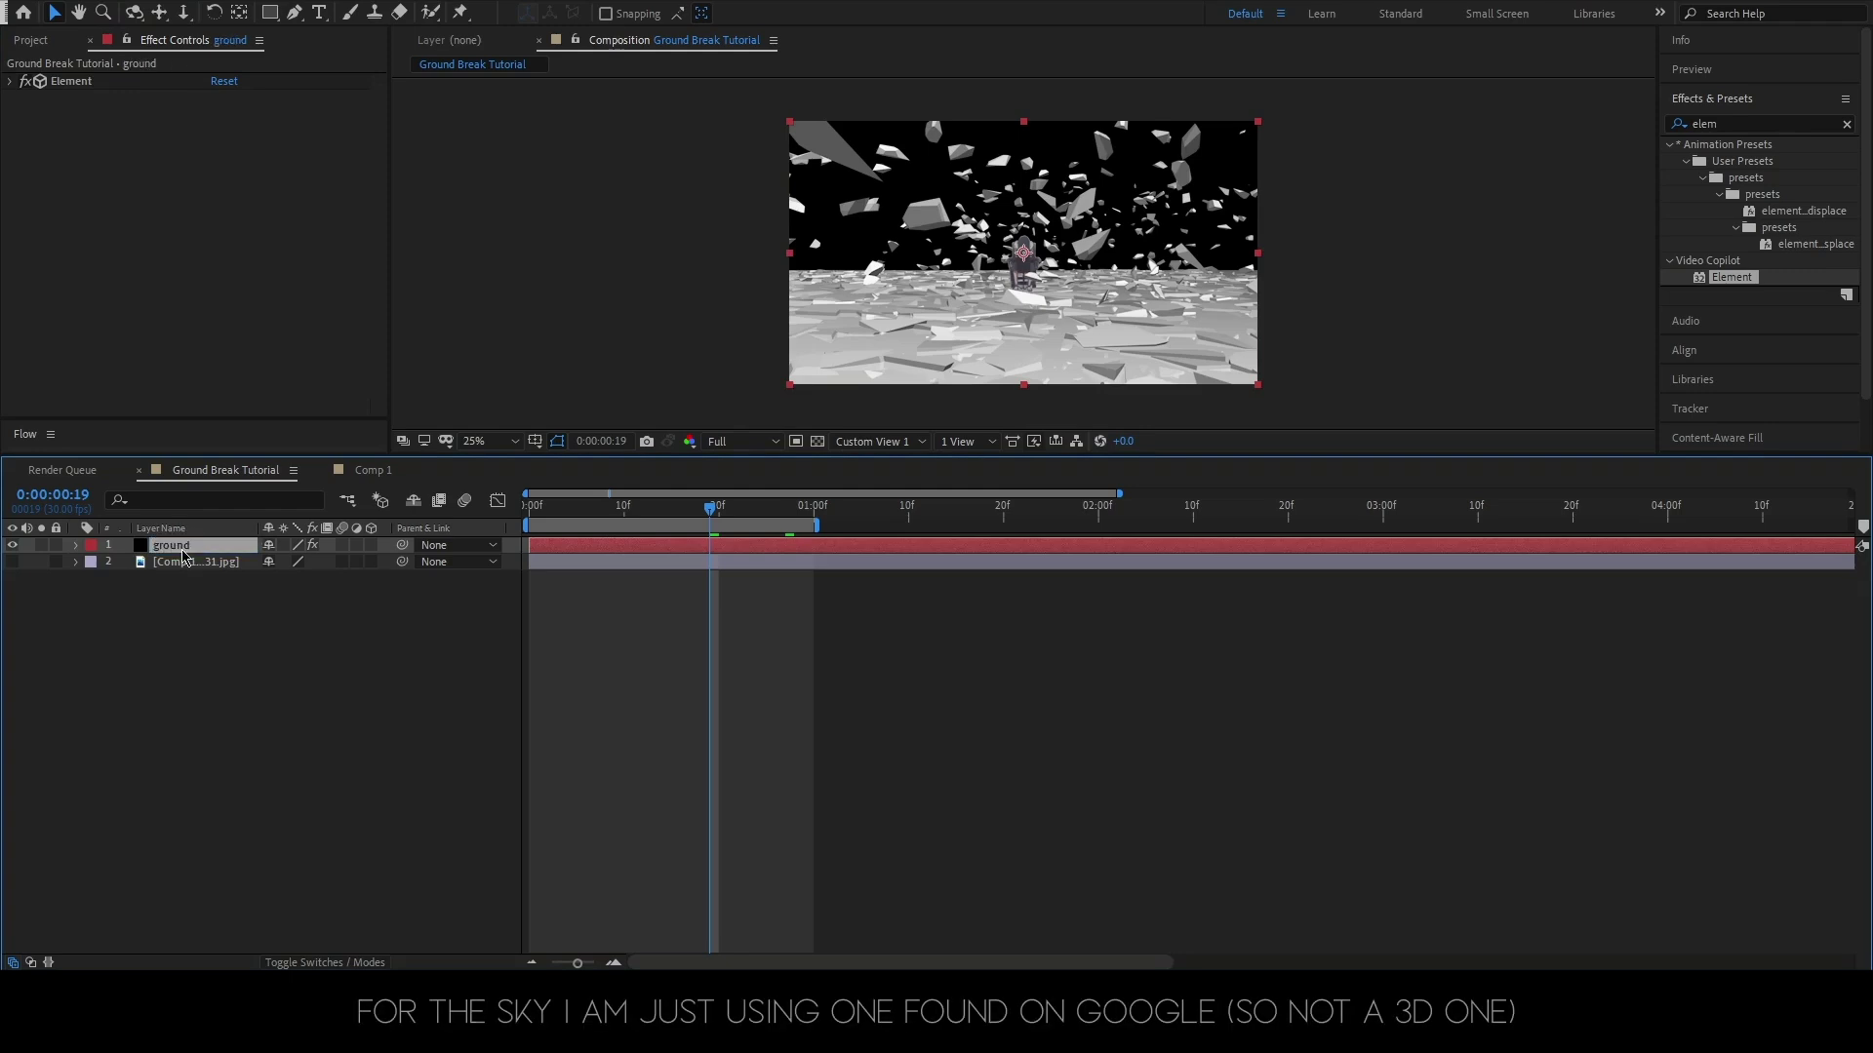
# - Place the sky photo behind the ground layer at Scale 102%, Position 960, 459, Rotation 1°
pyautogui.click(54, 42)
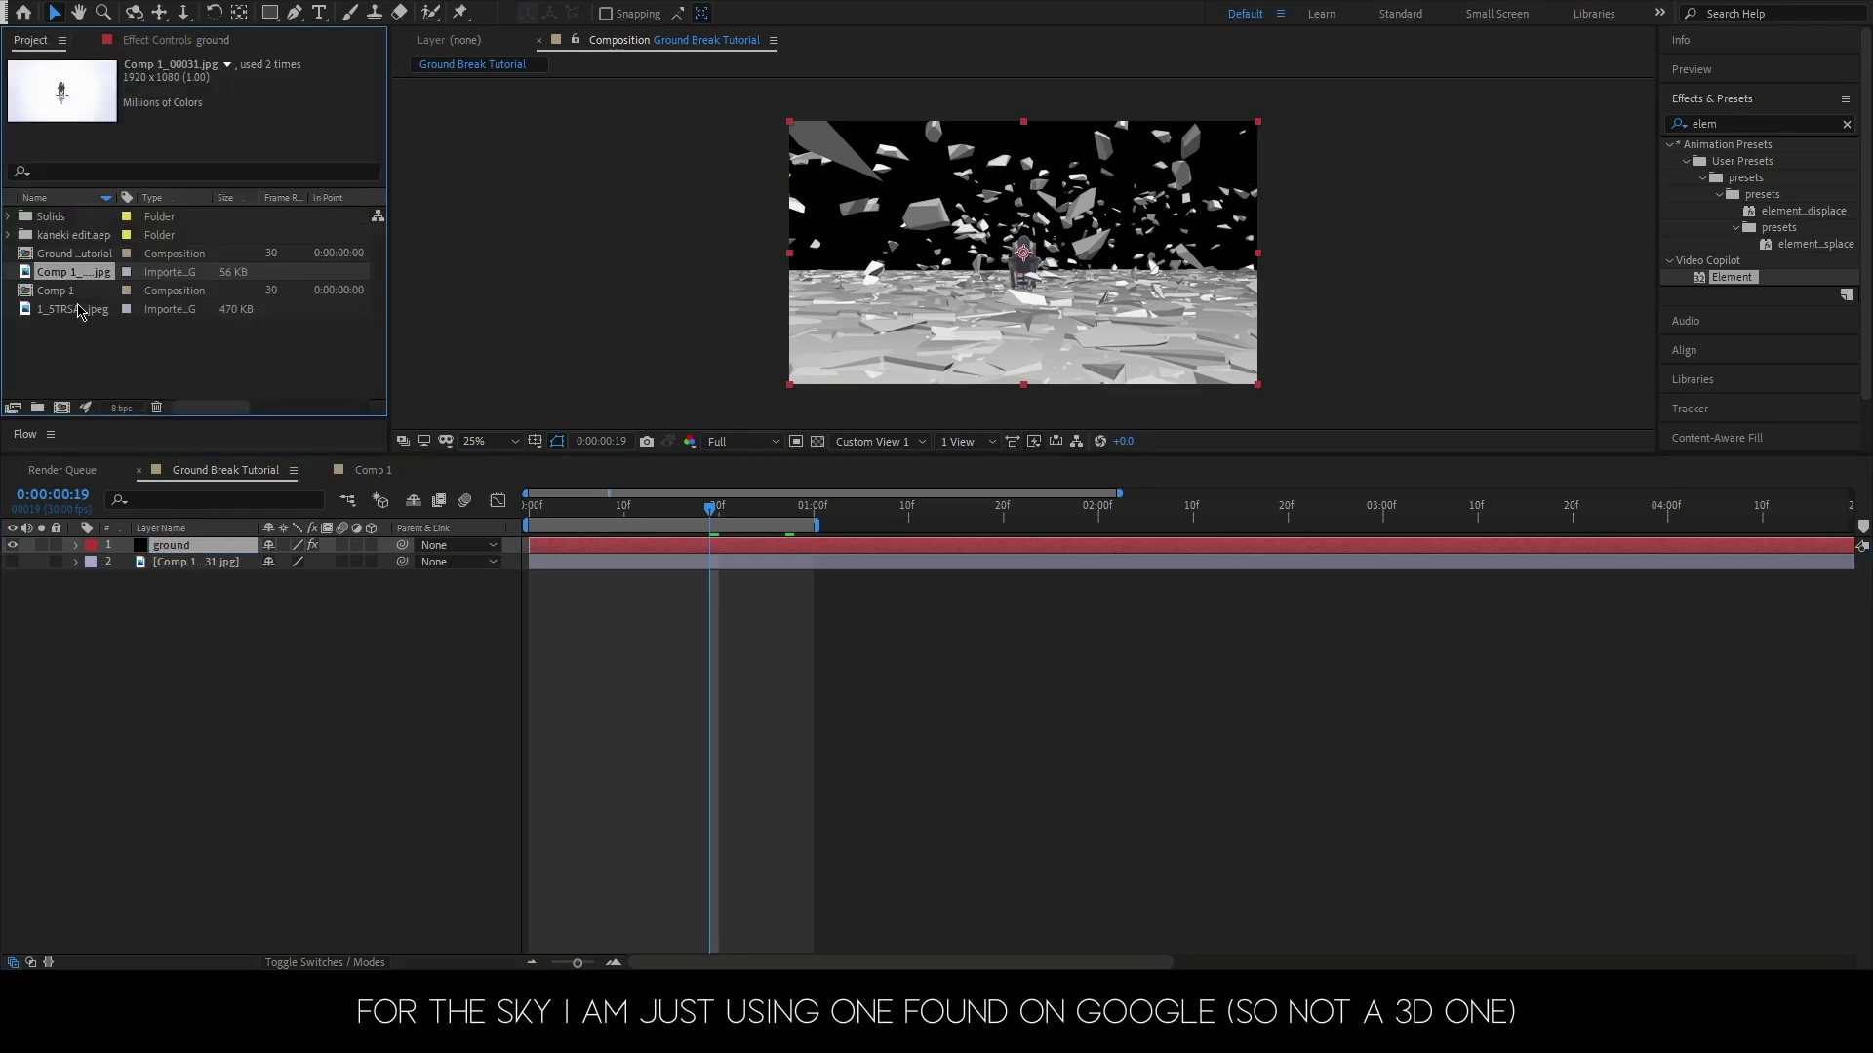
pyautogui.moveTo(78, 310); pyautogui.dragTo(93, 353)
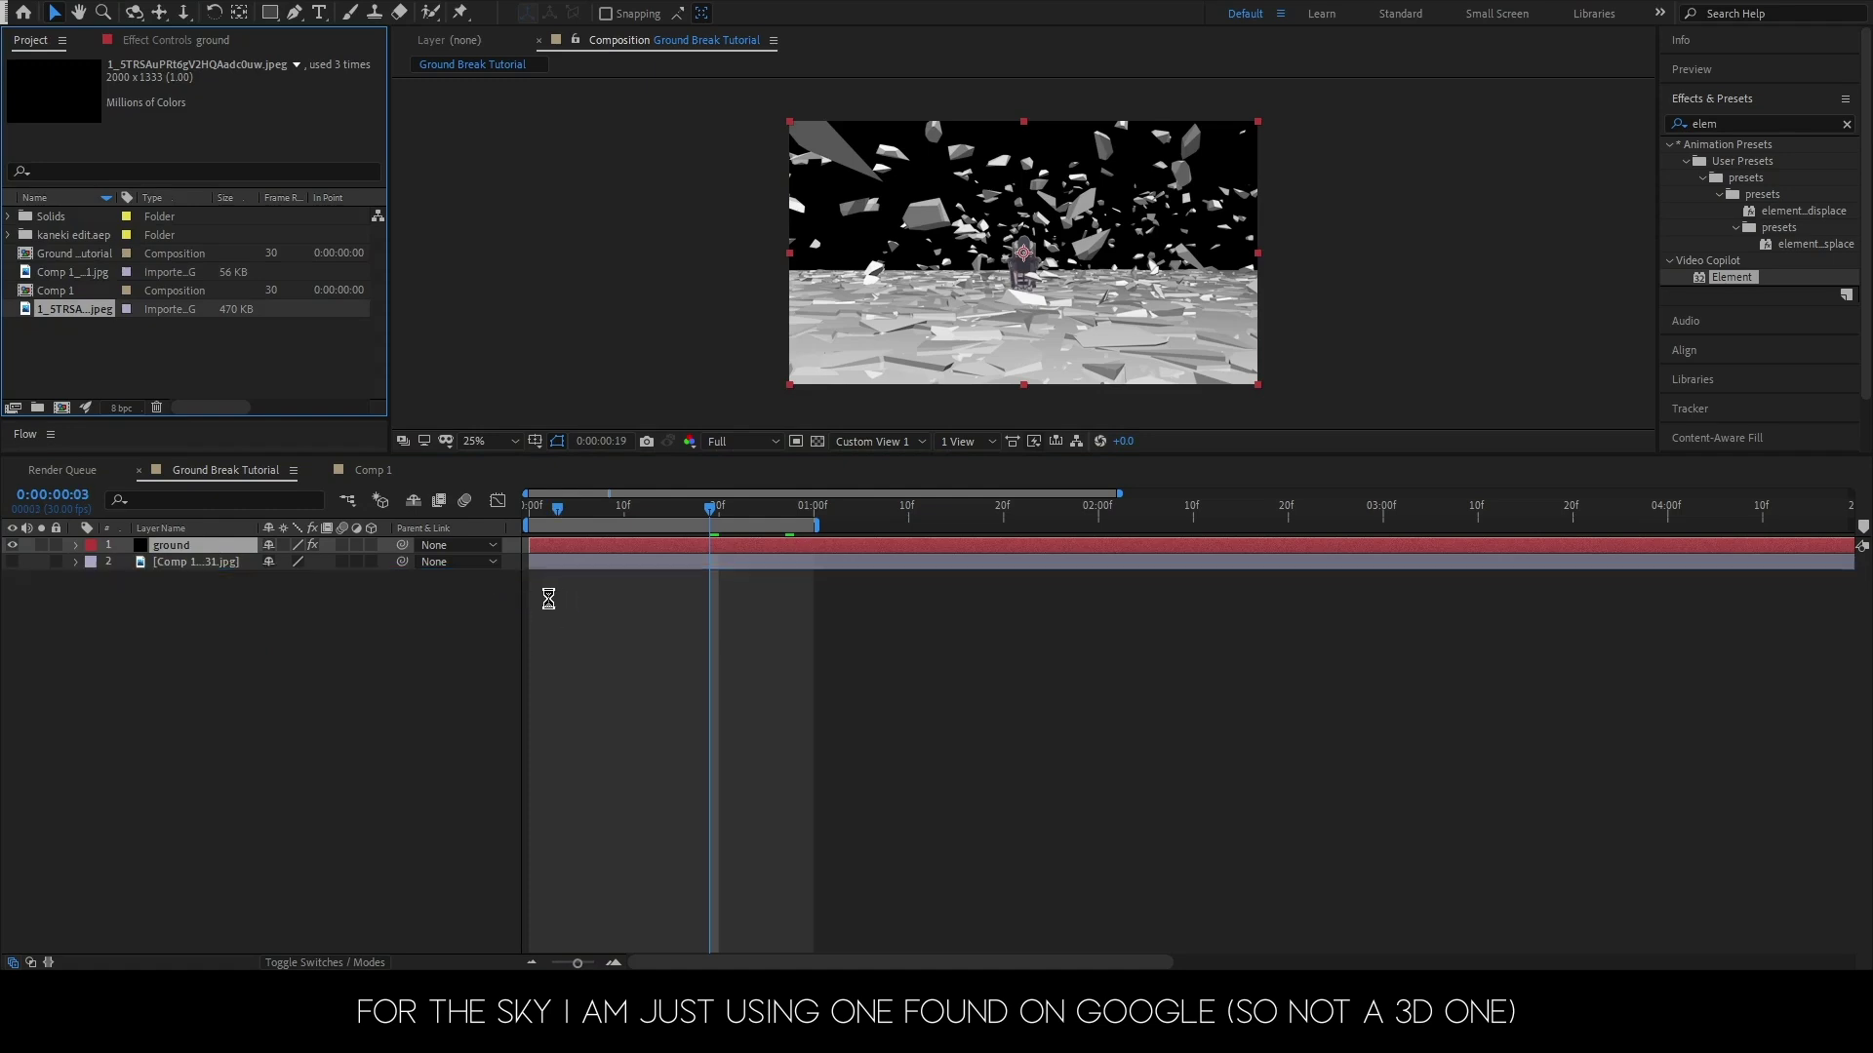
pyautogui.moveTo(265, 650); pyautogui.dragTo(552, 597)
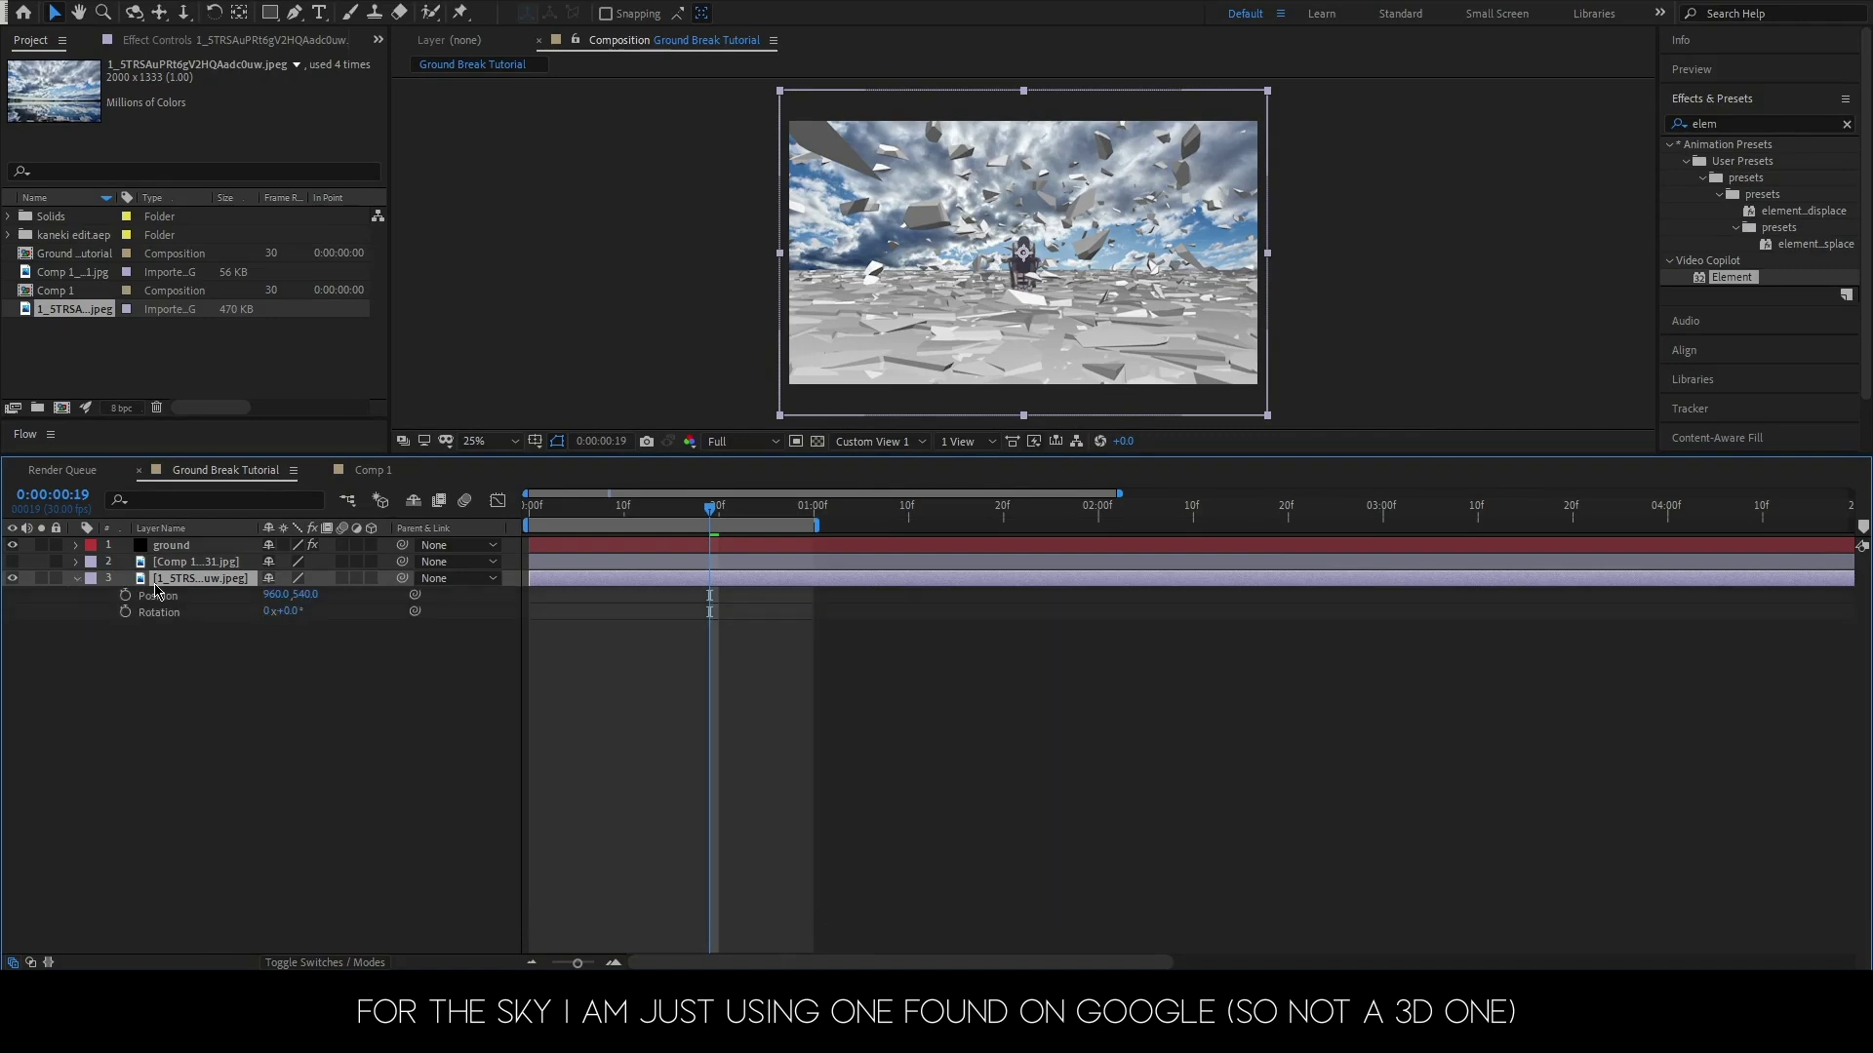
pyautogui.hotkey('shift', 's')
pyautogui.moveTo(322, 612); pyautogui.dragTo(264, 668)
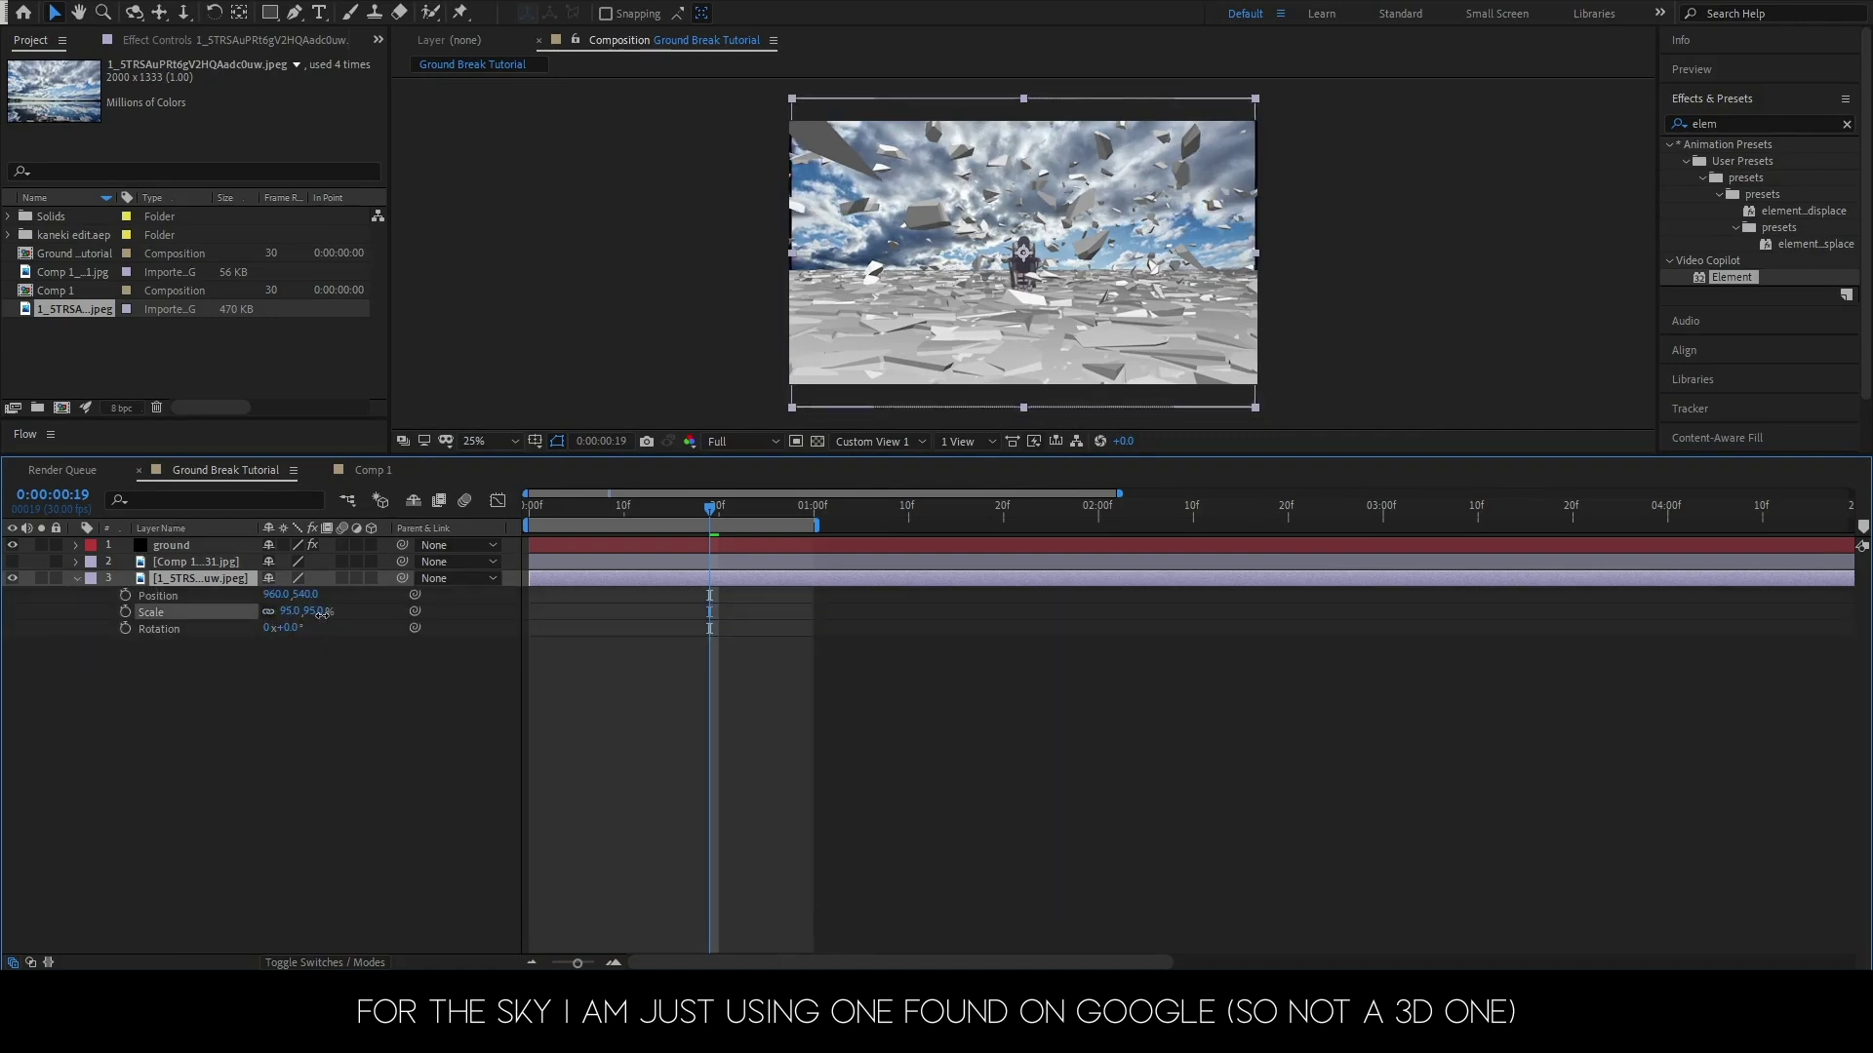
pyautogui.moveTo(307, 596)
pyautogui.mouseDown()
pyautogui.moveTo(220, 570)
pyautogui.moveTo(265, 566)
pyautogui.mouseUp()
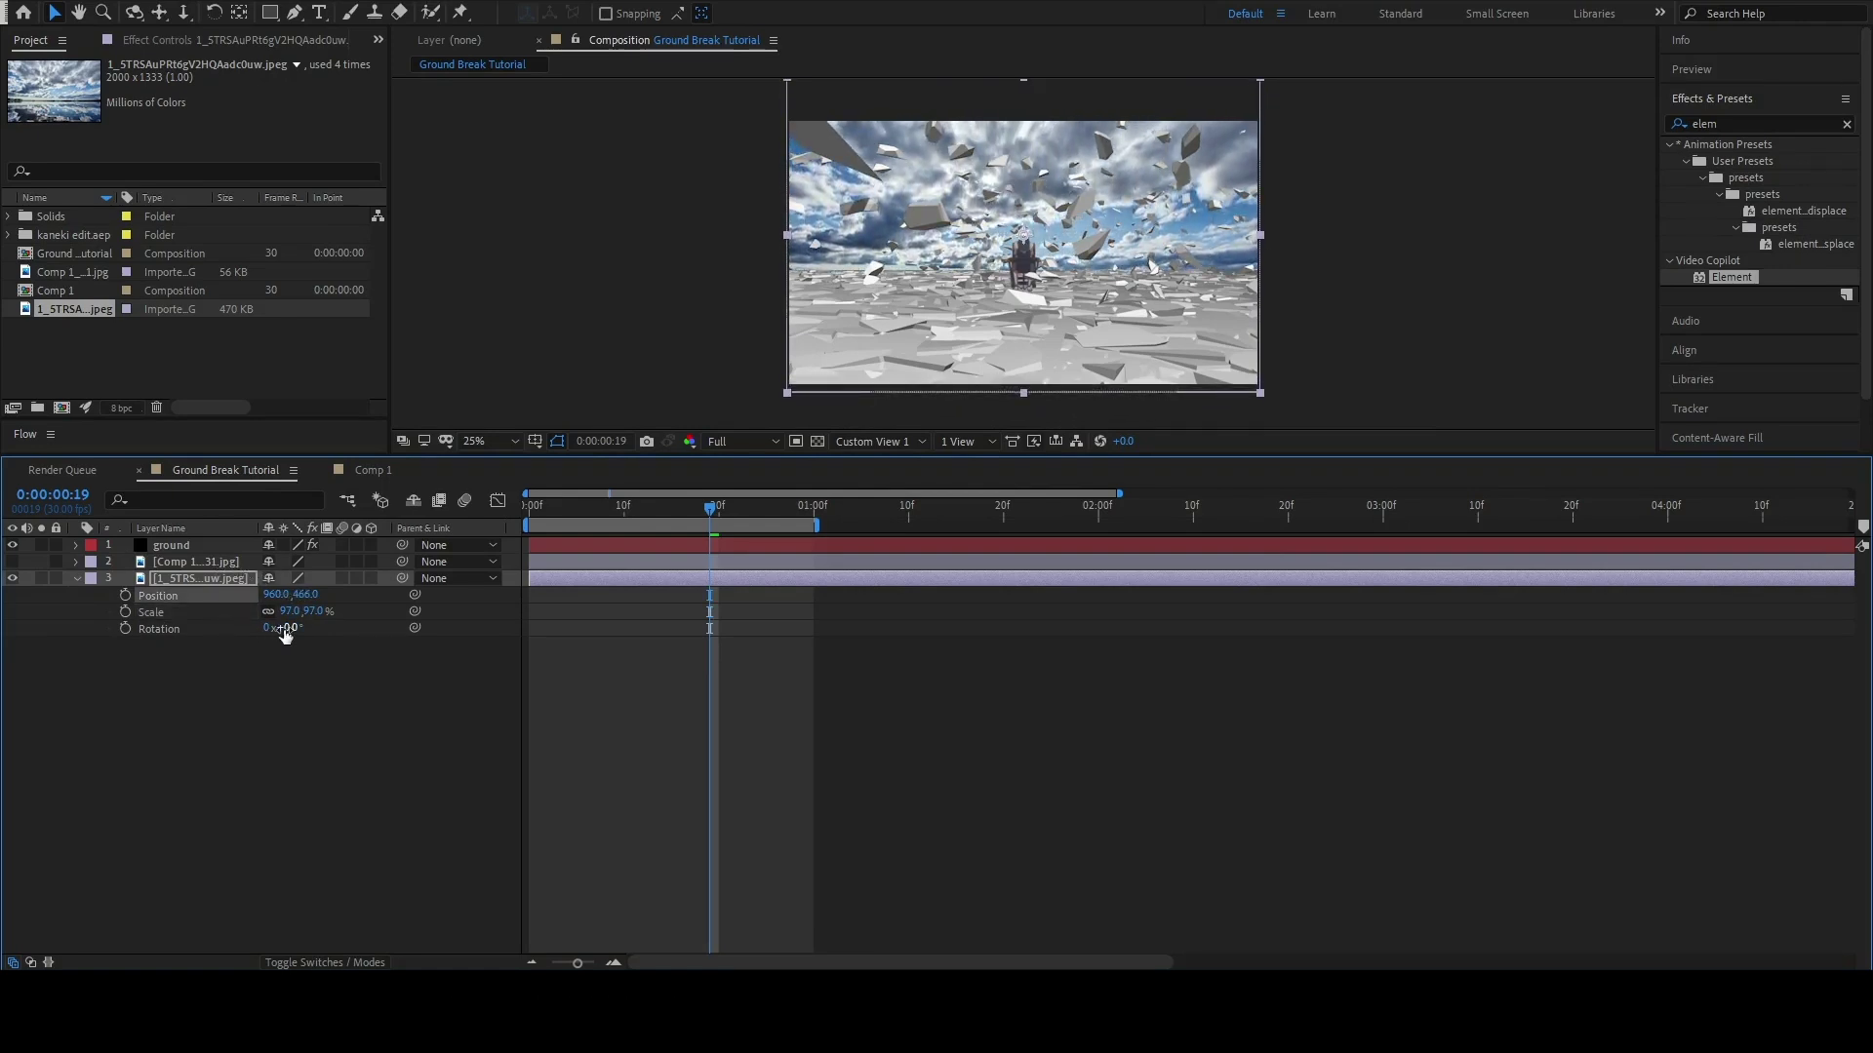
pyautogui.moveTo(283, 631); pyautogui.dragTo(294, 633)
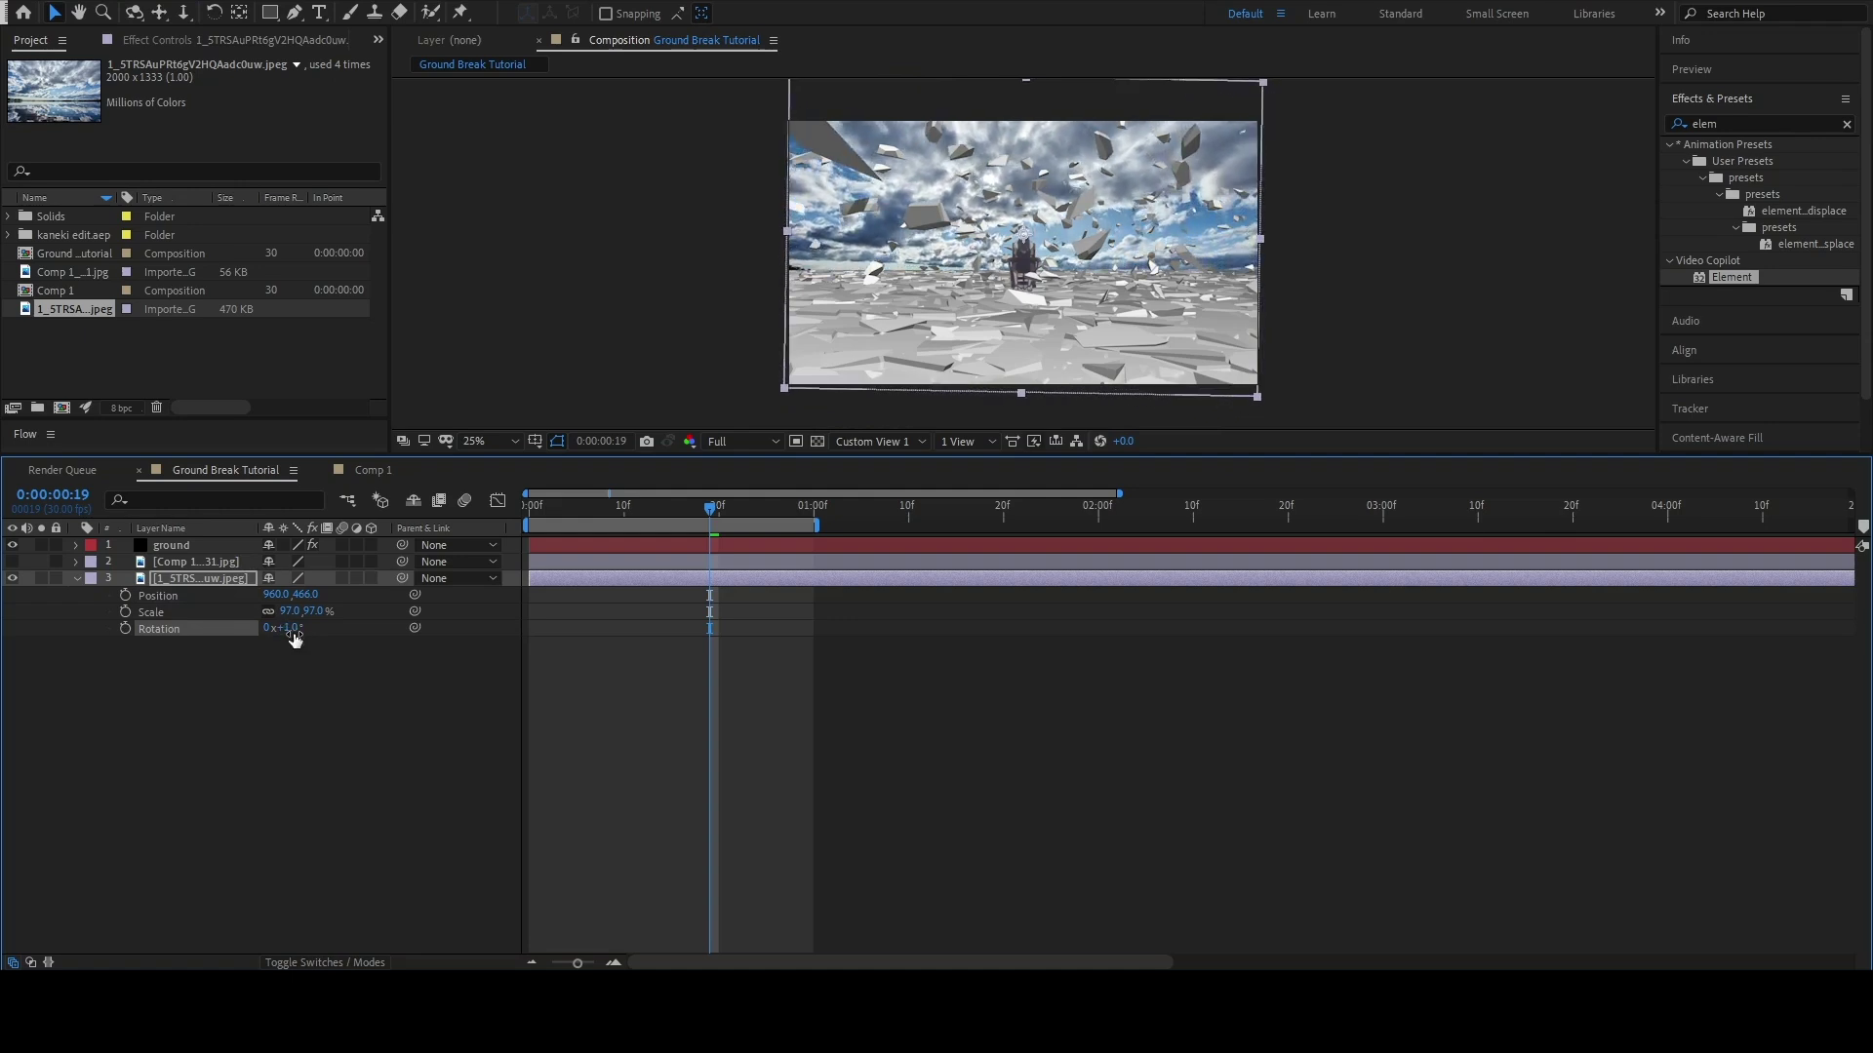
pyautogui.moveTo(307, 595); pyautogui.dragTo(325, 595)
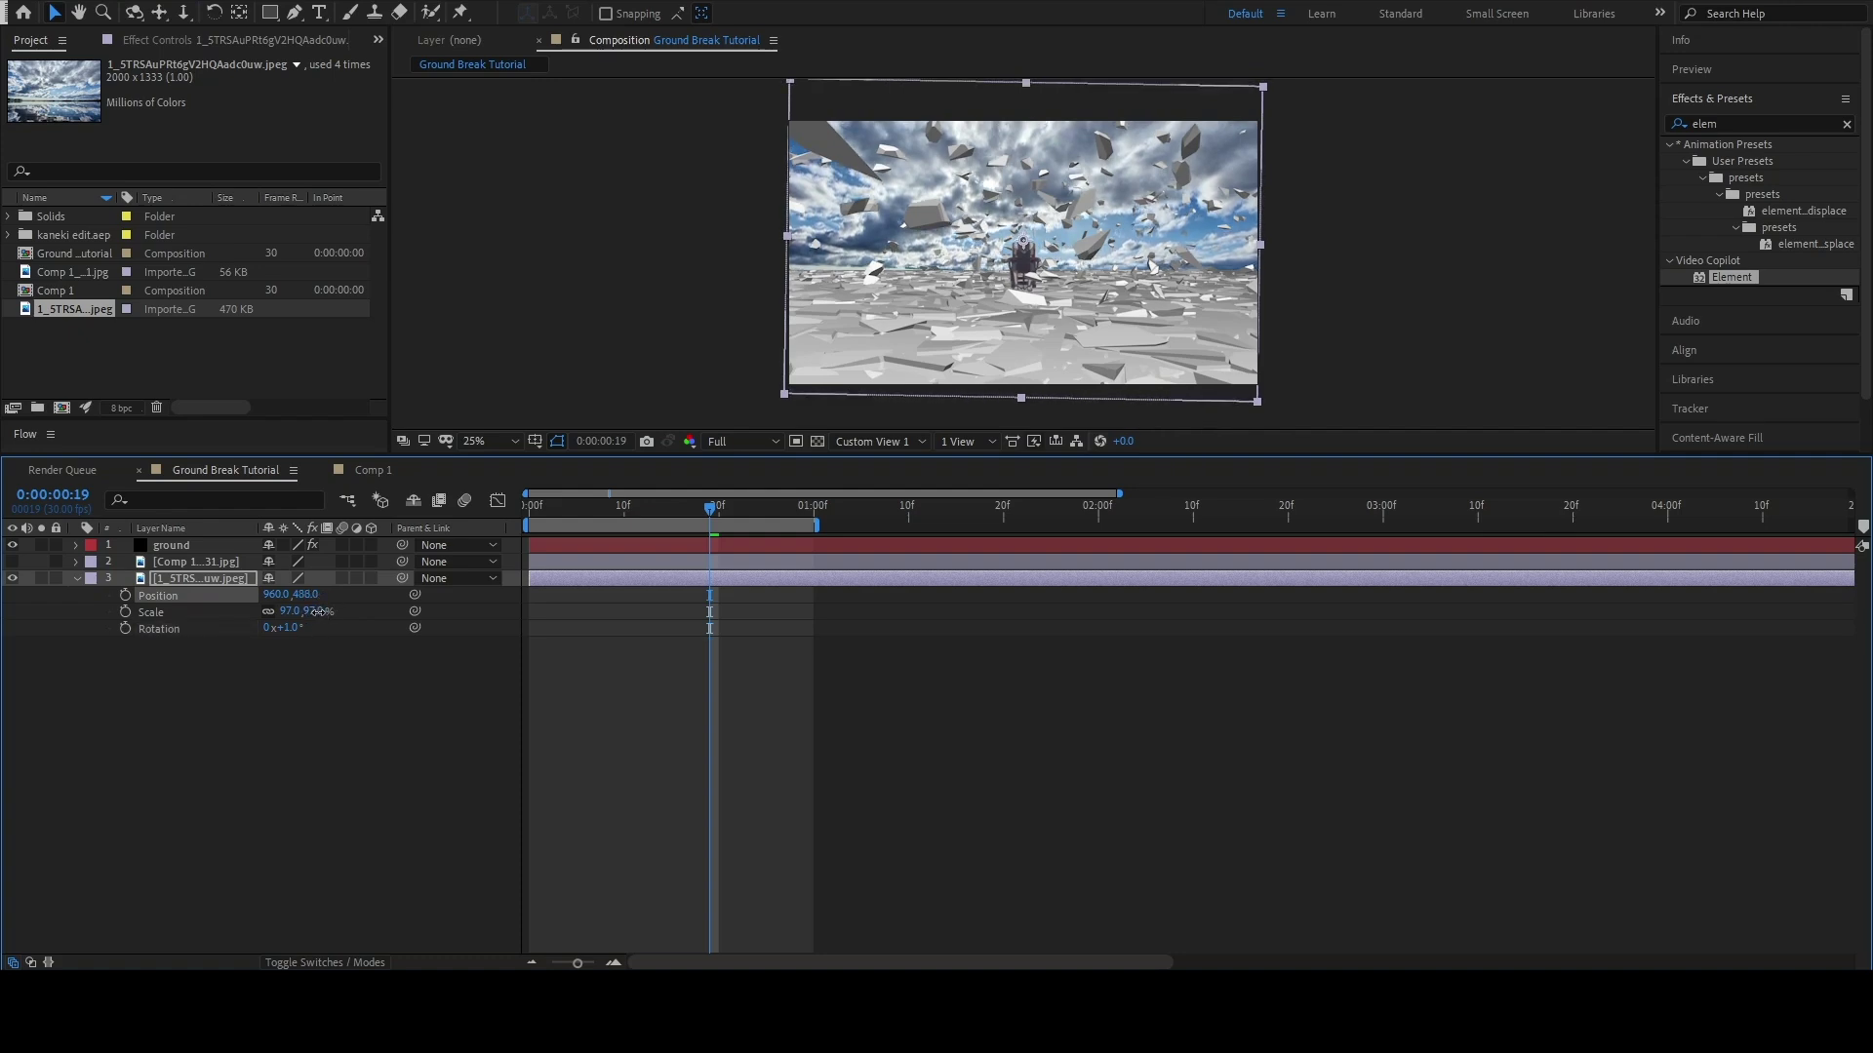
pyautogui.moveTo(319, 612); pyautogui.dragTo(284, 593)
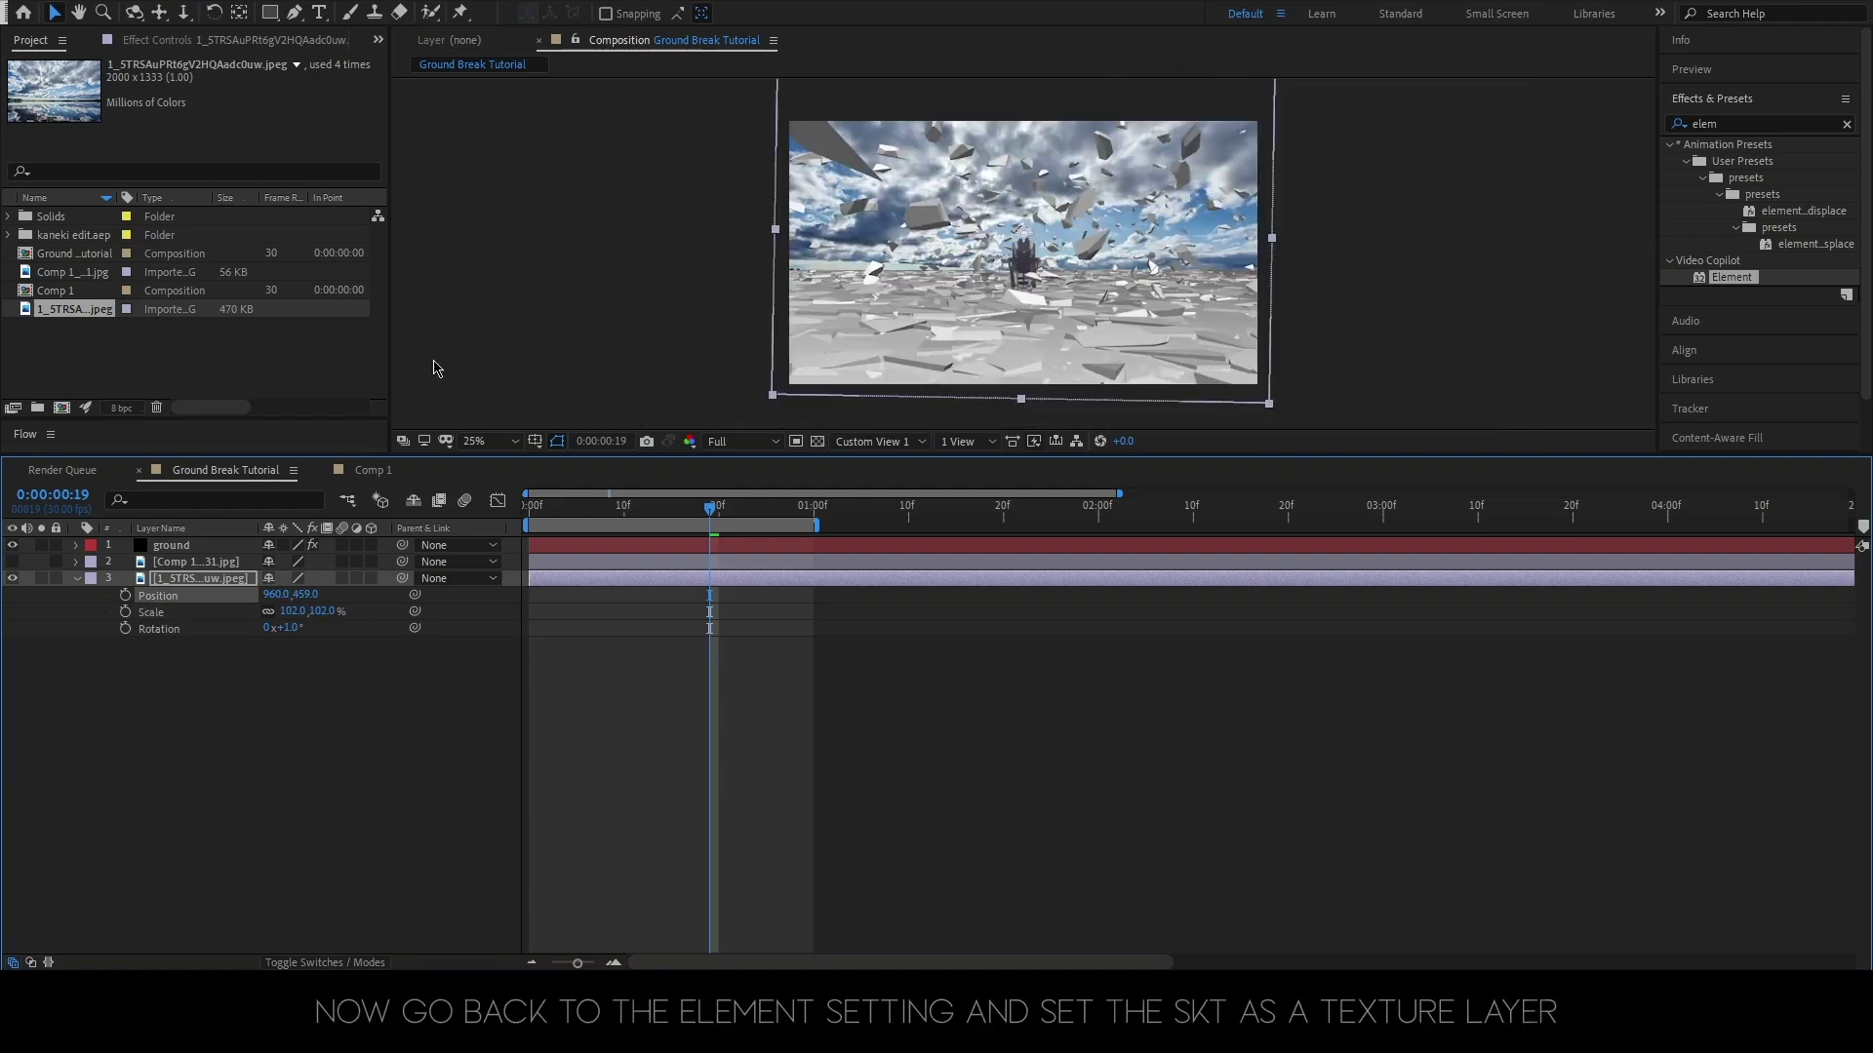
# - Set the ground layer's Element Custom Texture Map Layer 2 to the sky photo and open Scene Setup
pyautogui.click(76, 580)
pyautogui.click(186, 546)
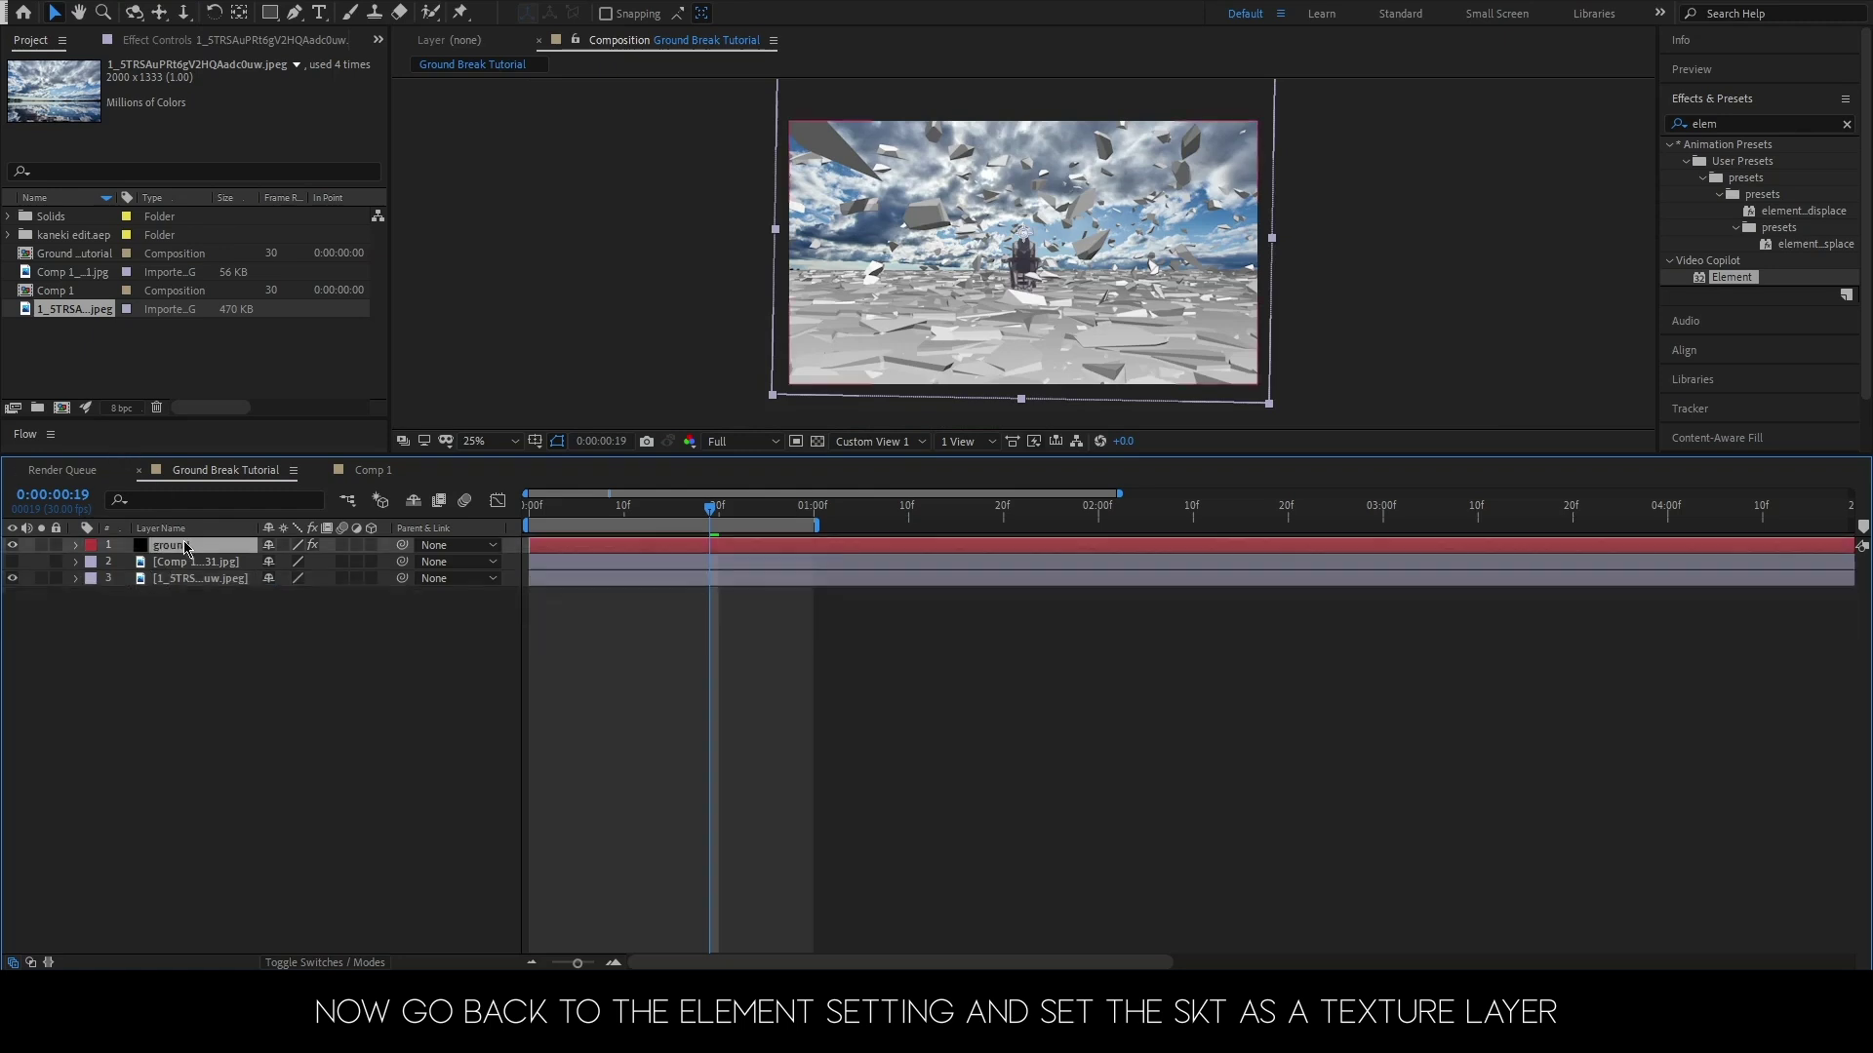
pyautogui.click(211, 43)
pyautogui.click(10, 81)
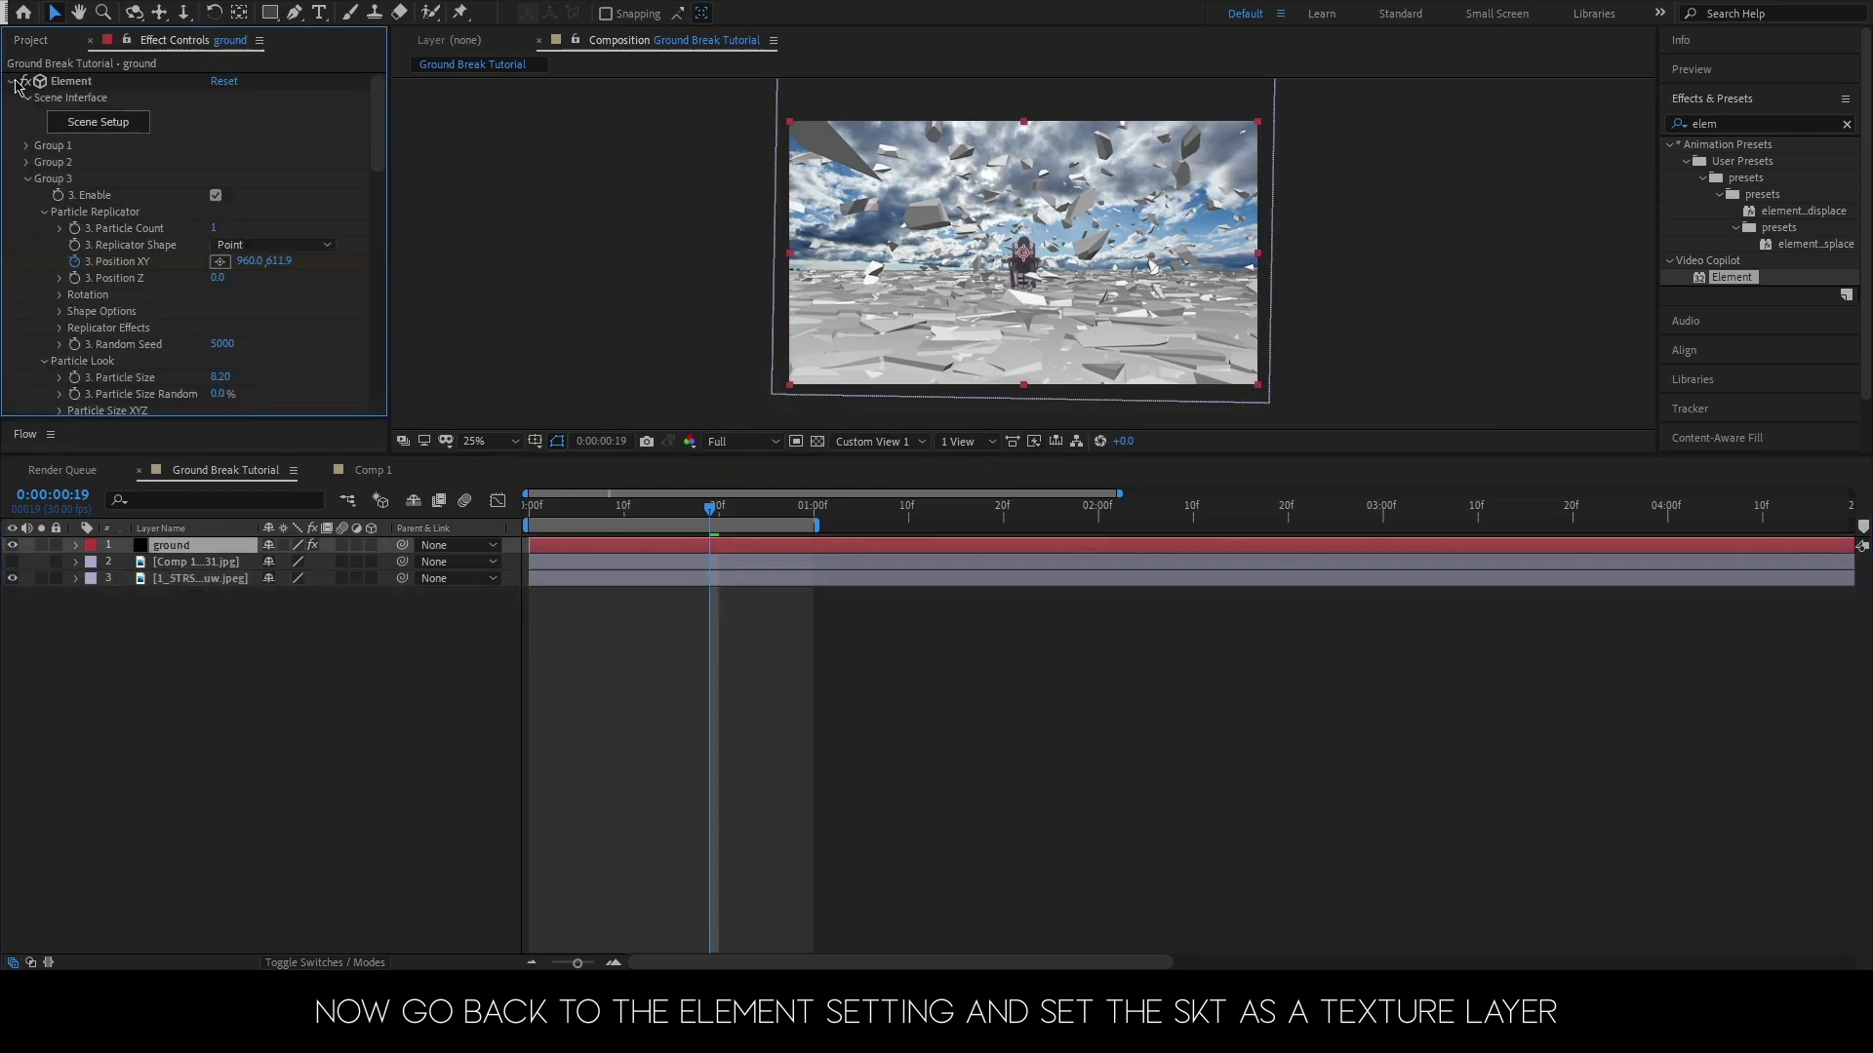
pyautogui.click(29, 178)
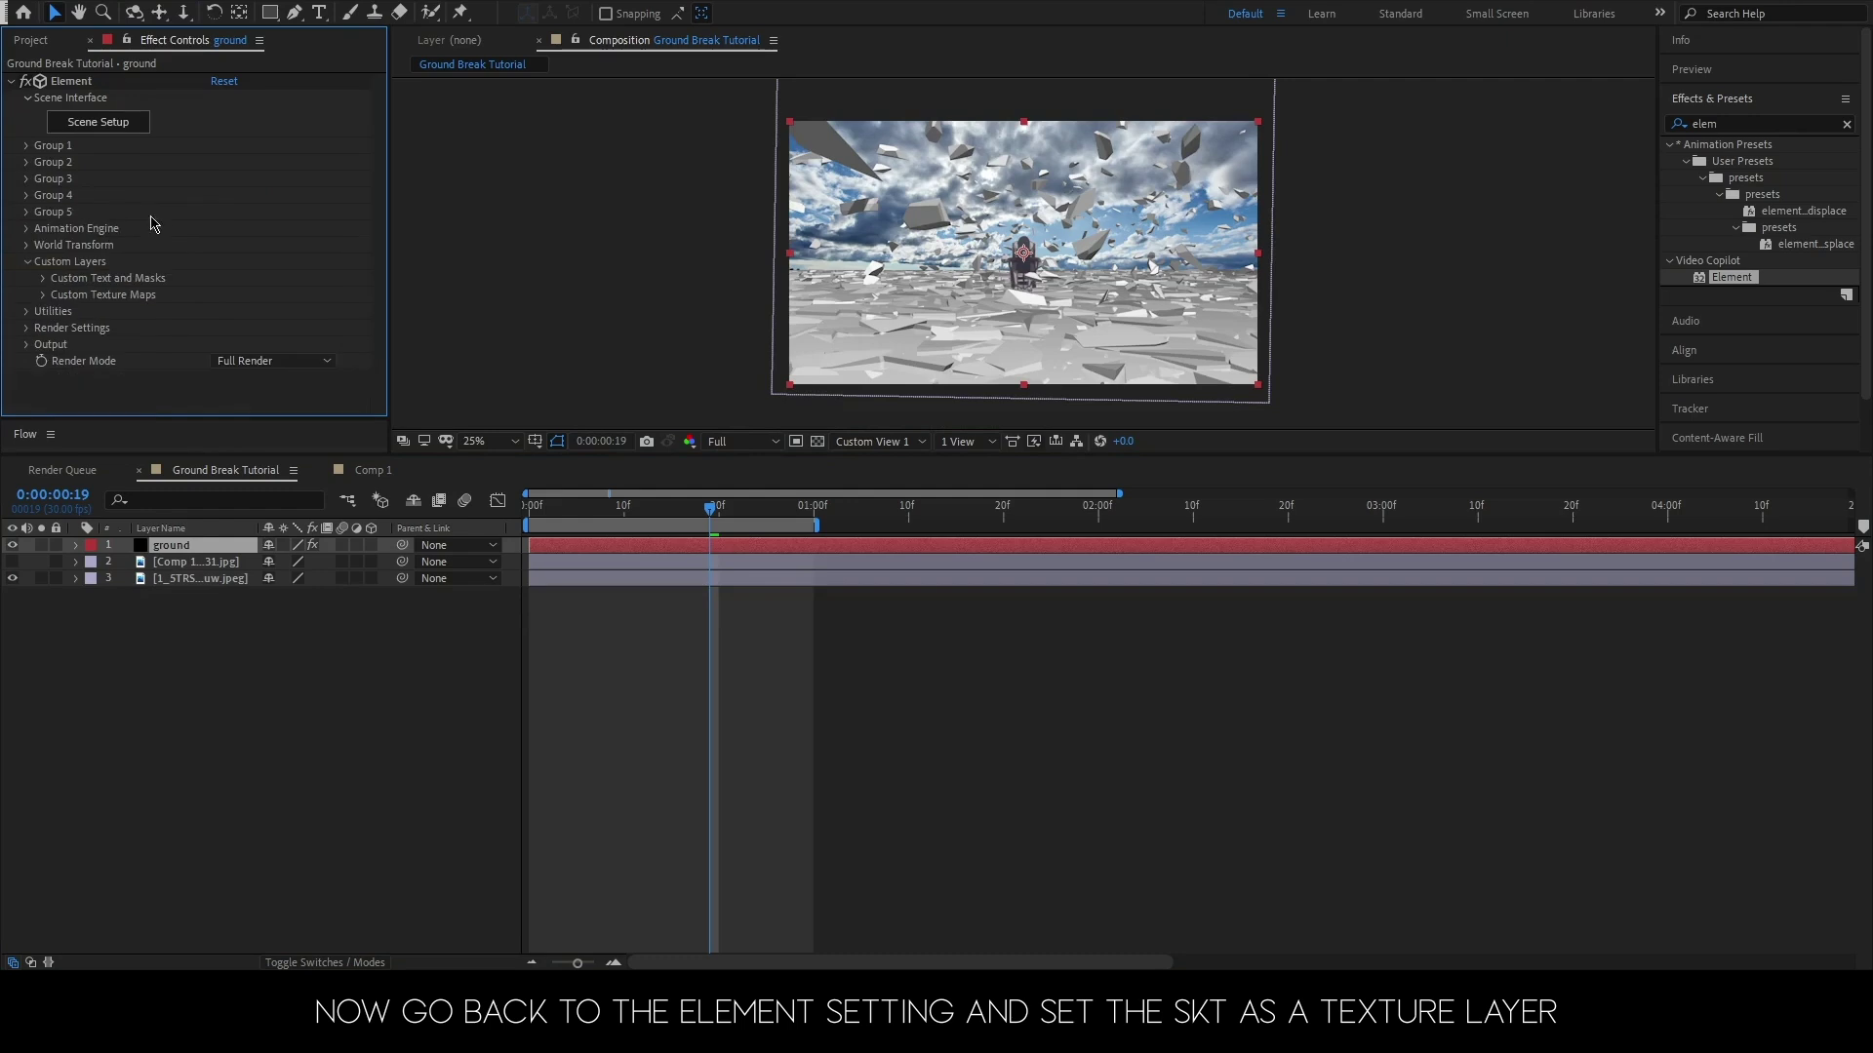
pyautogui.click(43, 295)
pyautogui.scroll(-2, 46, 304)
pyautogui.click(247, 274)
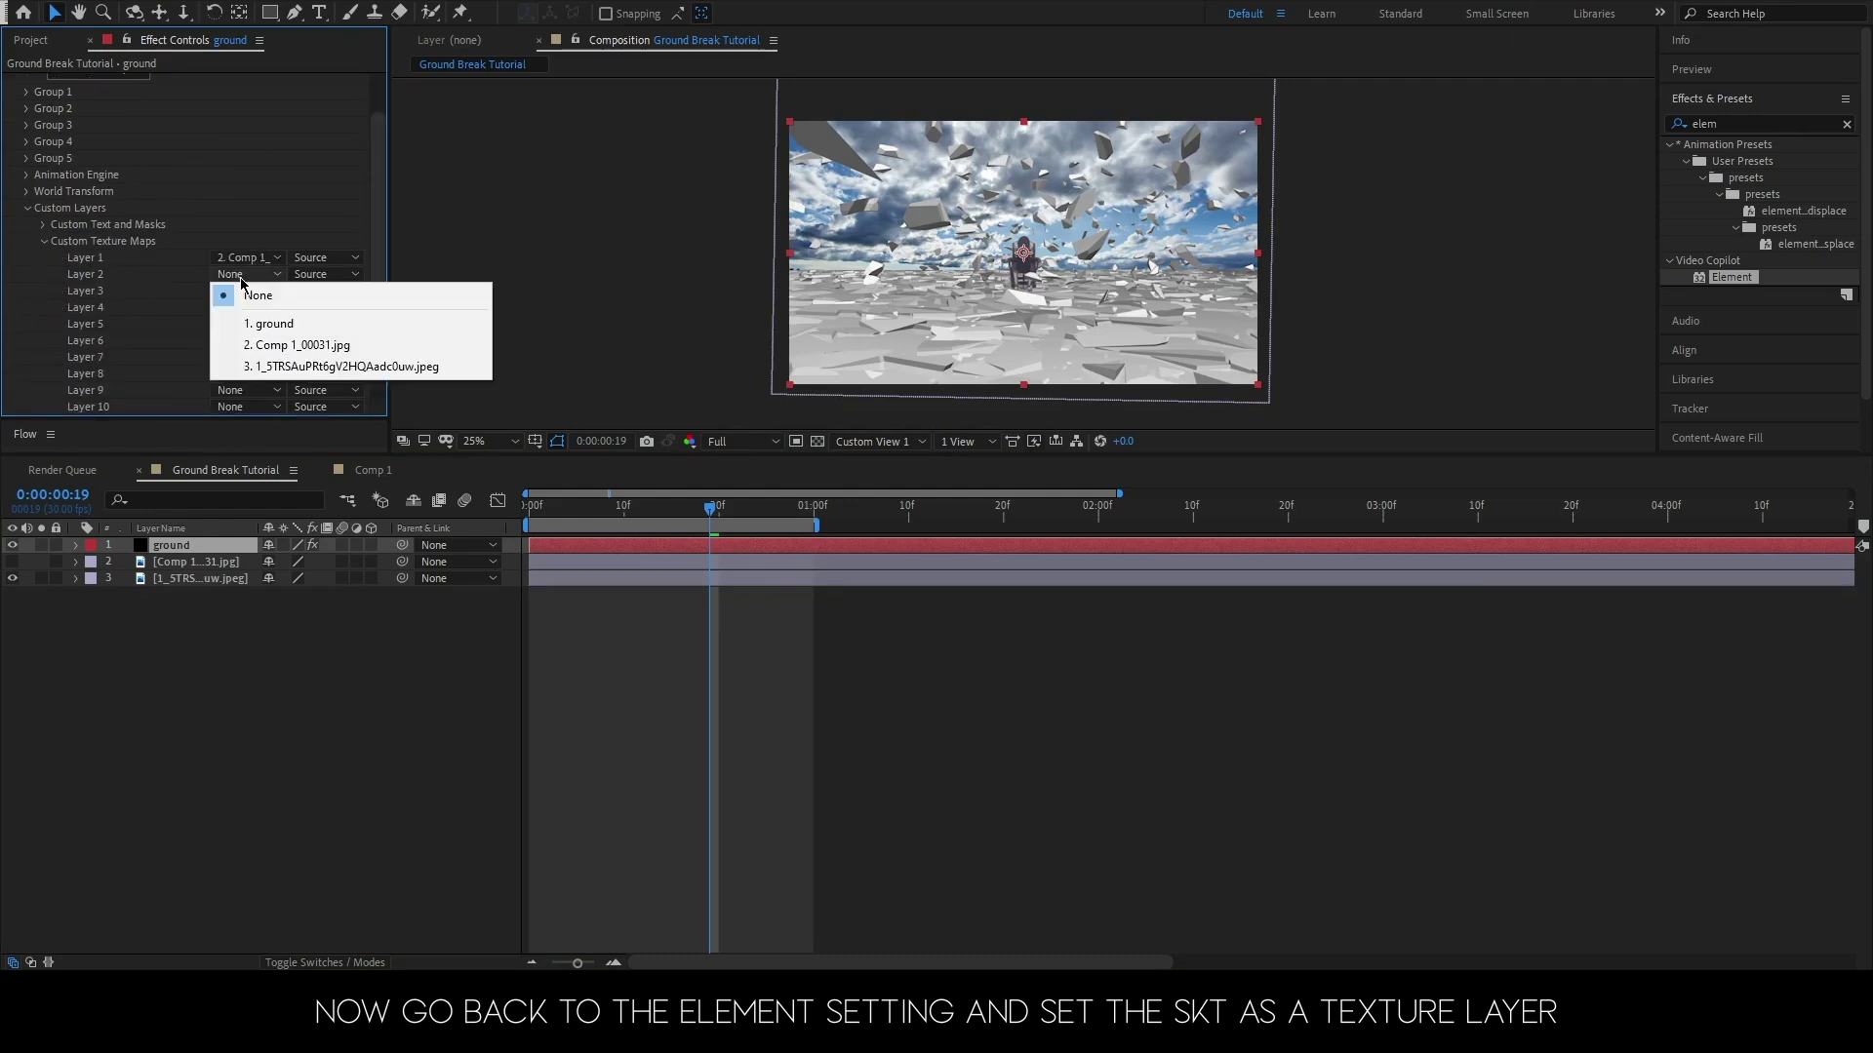
pyautogui.click(263, 367)
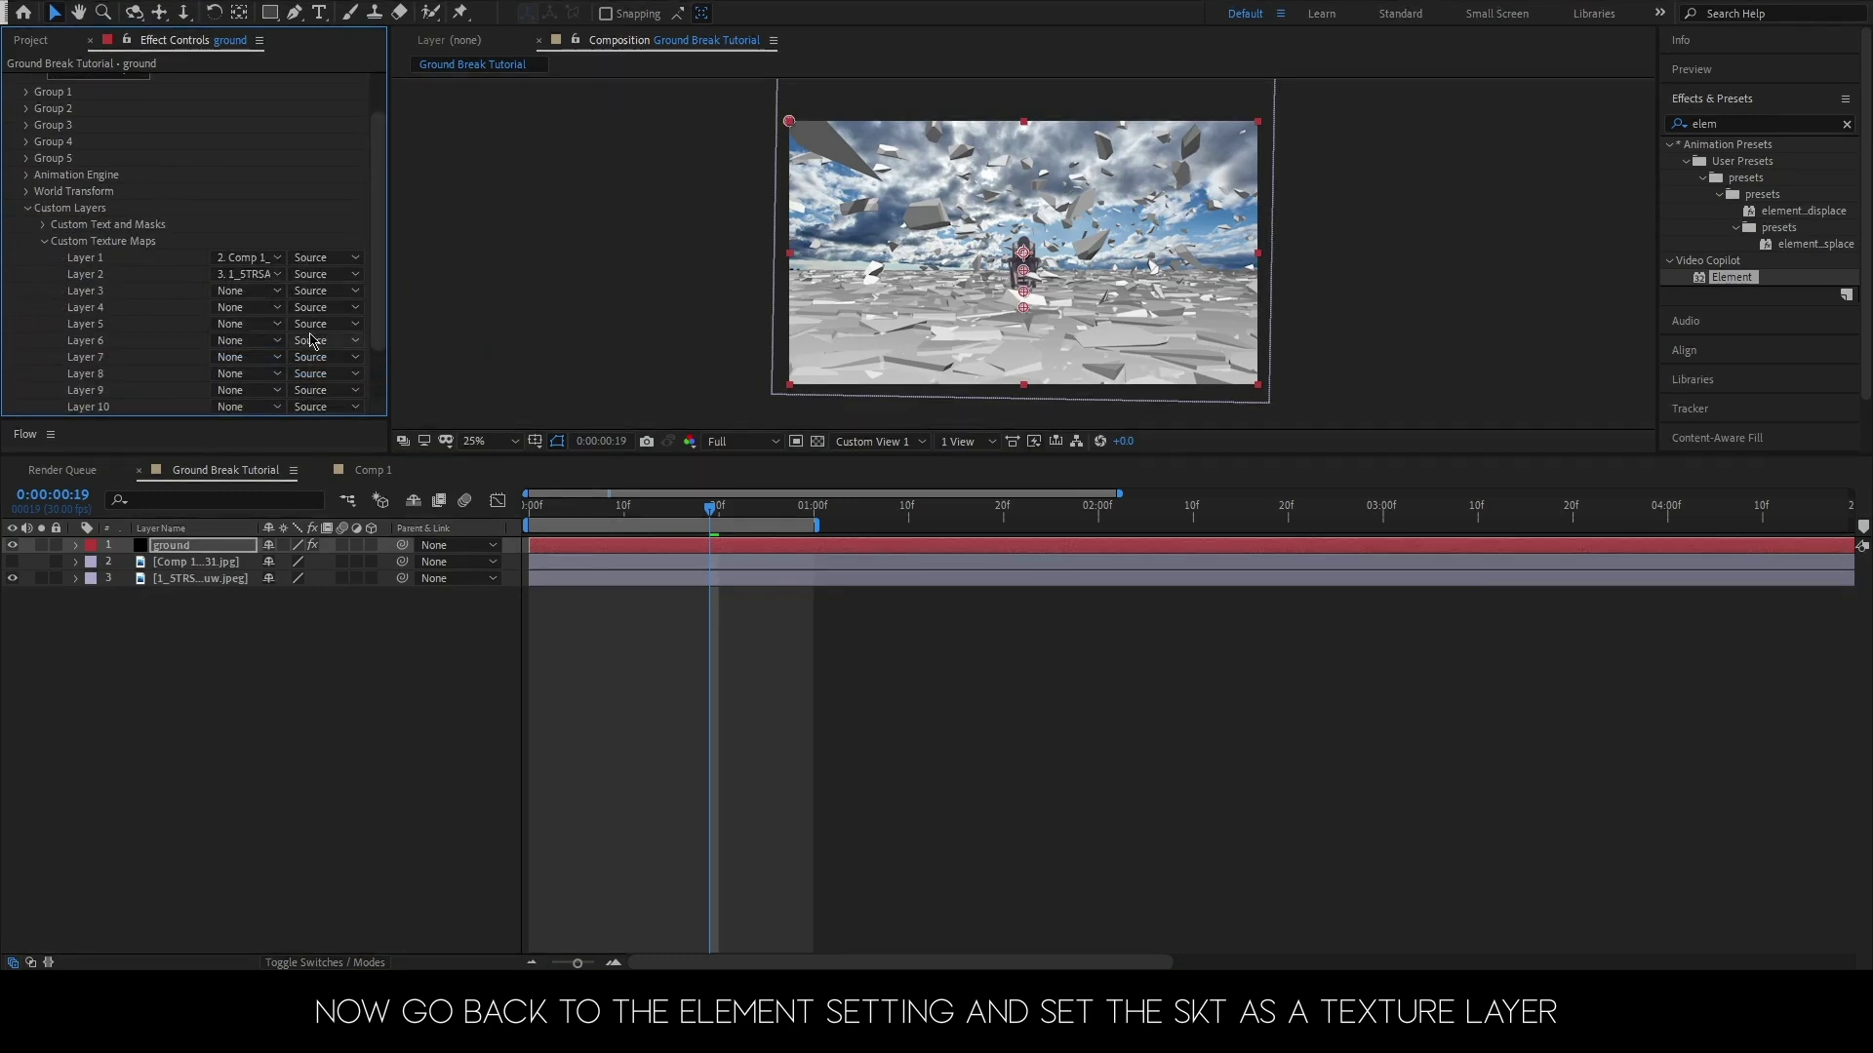
pyautogui.scroll(2, 171, 313)
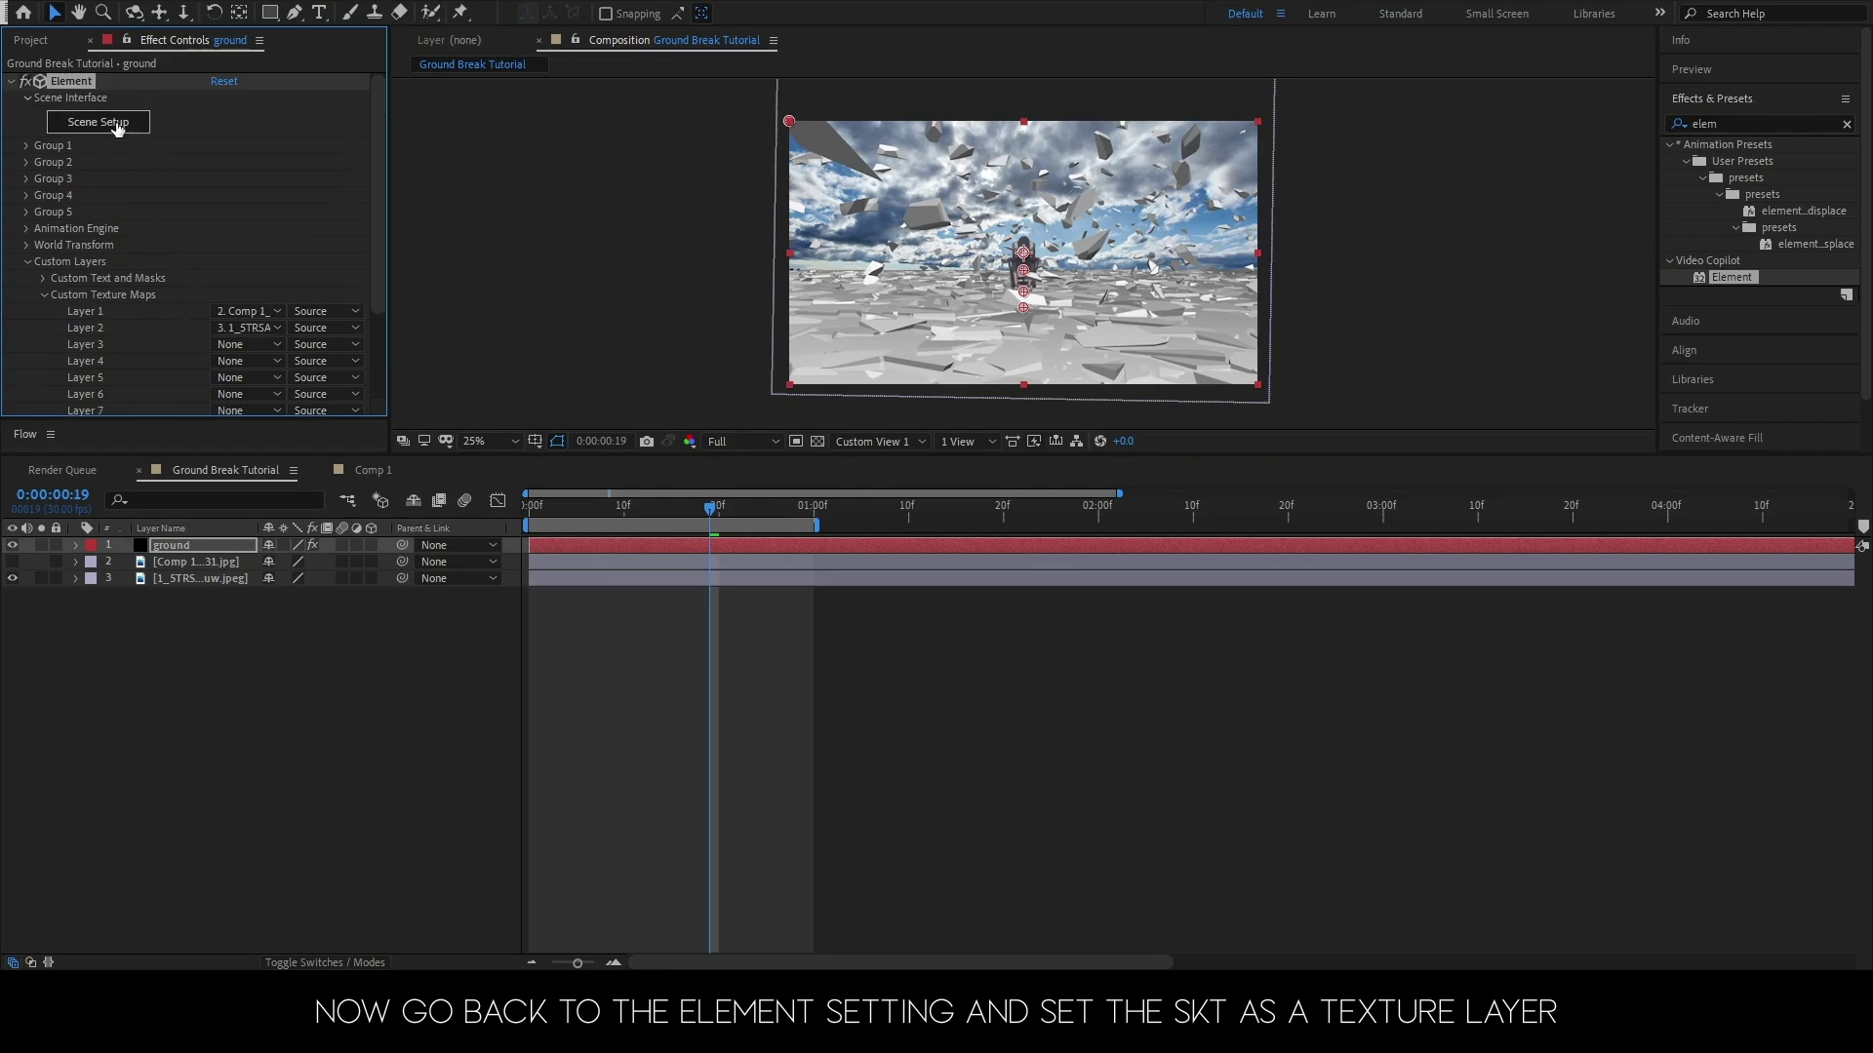
pyautogui.click(116, 124)
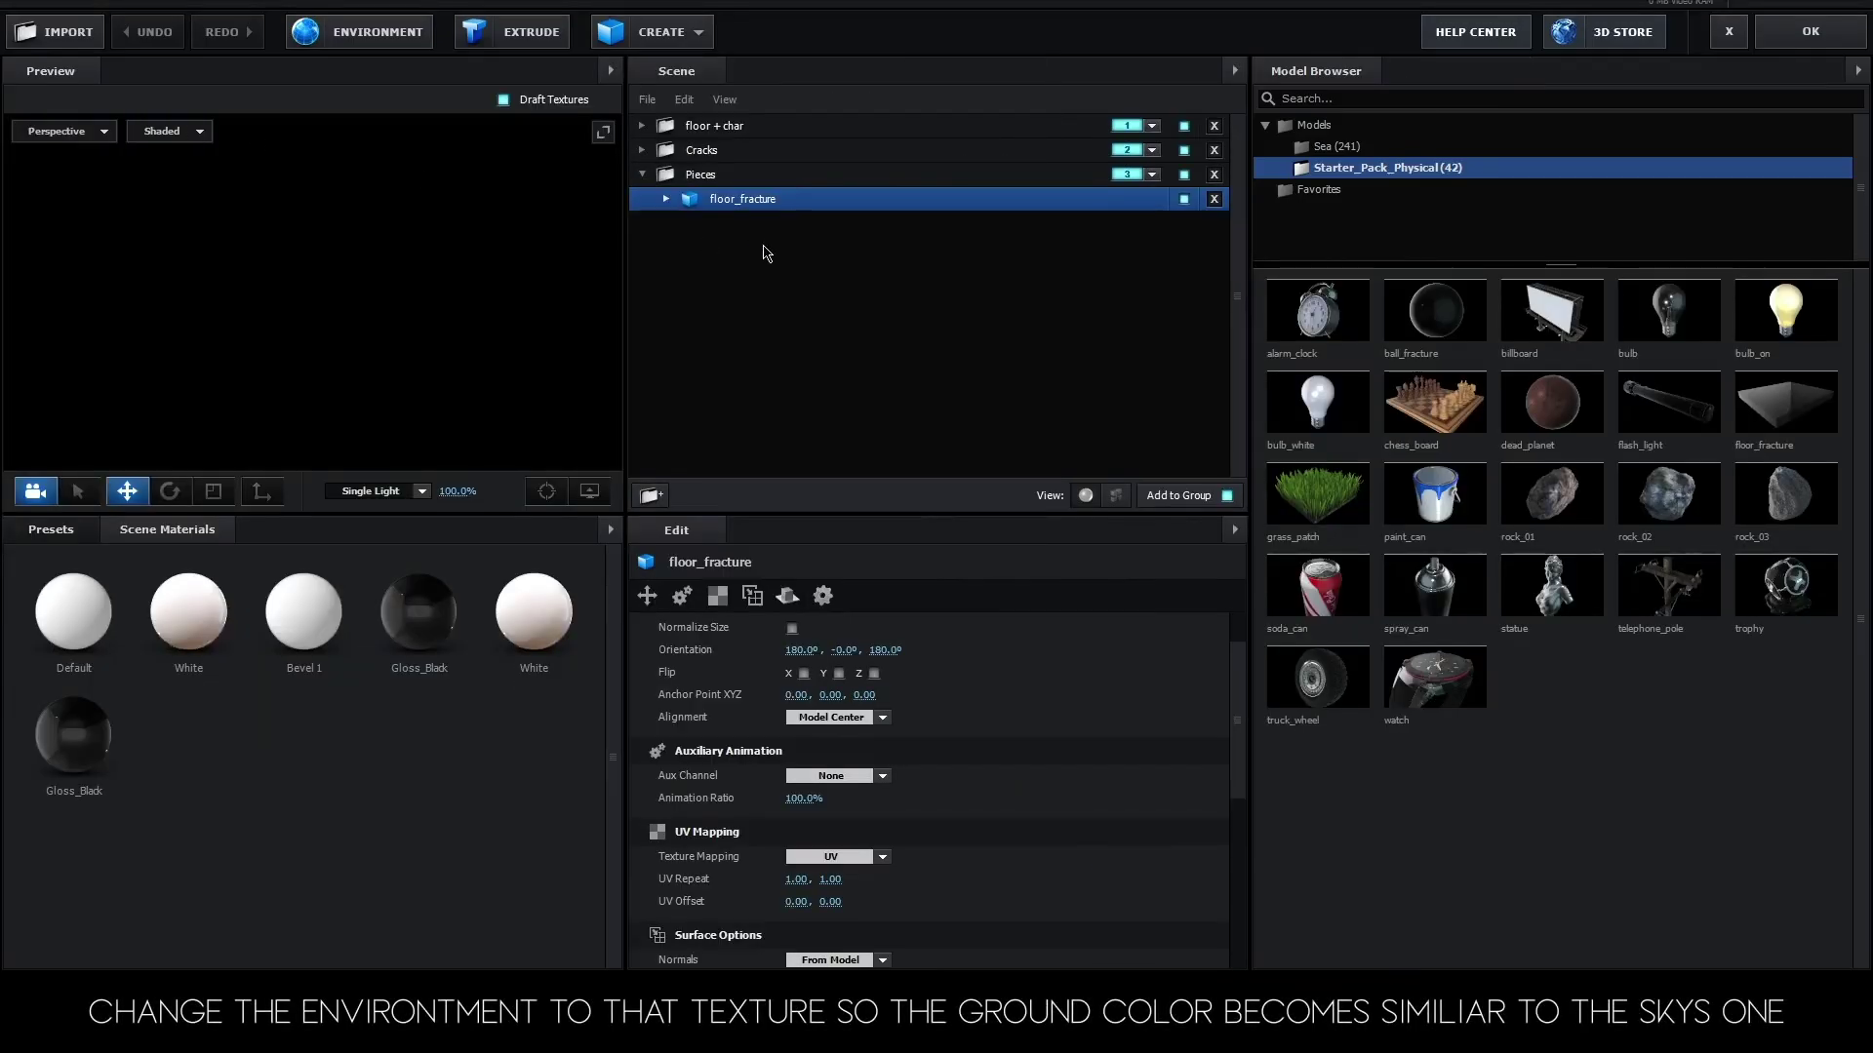
# - Set the Element 3D environment texture to Custom Layer 2 and apply the scene
pyautogui.click(645, 177)
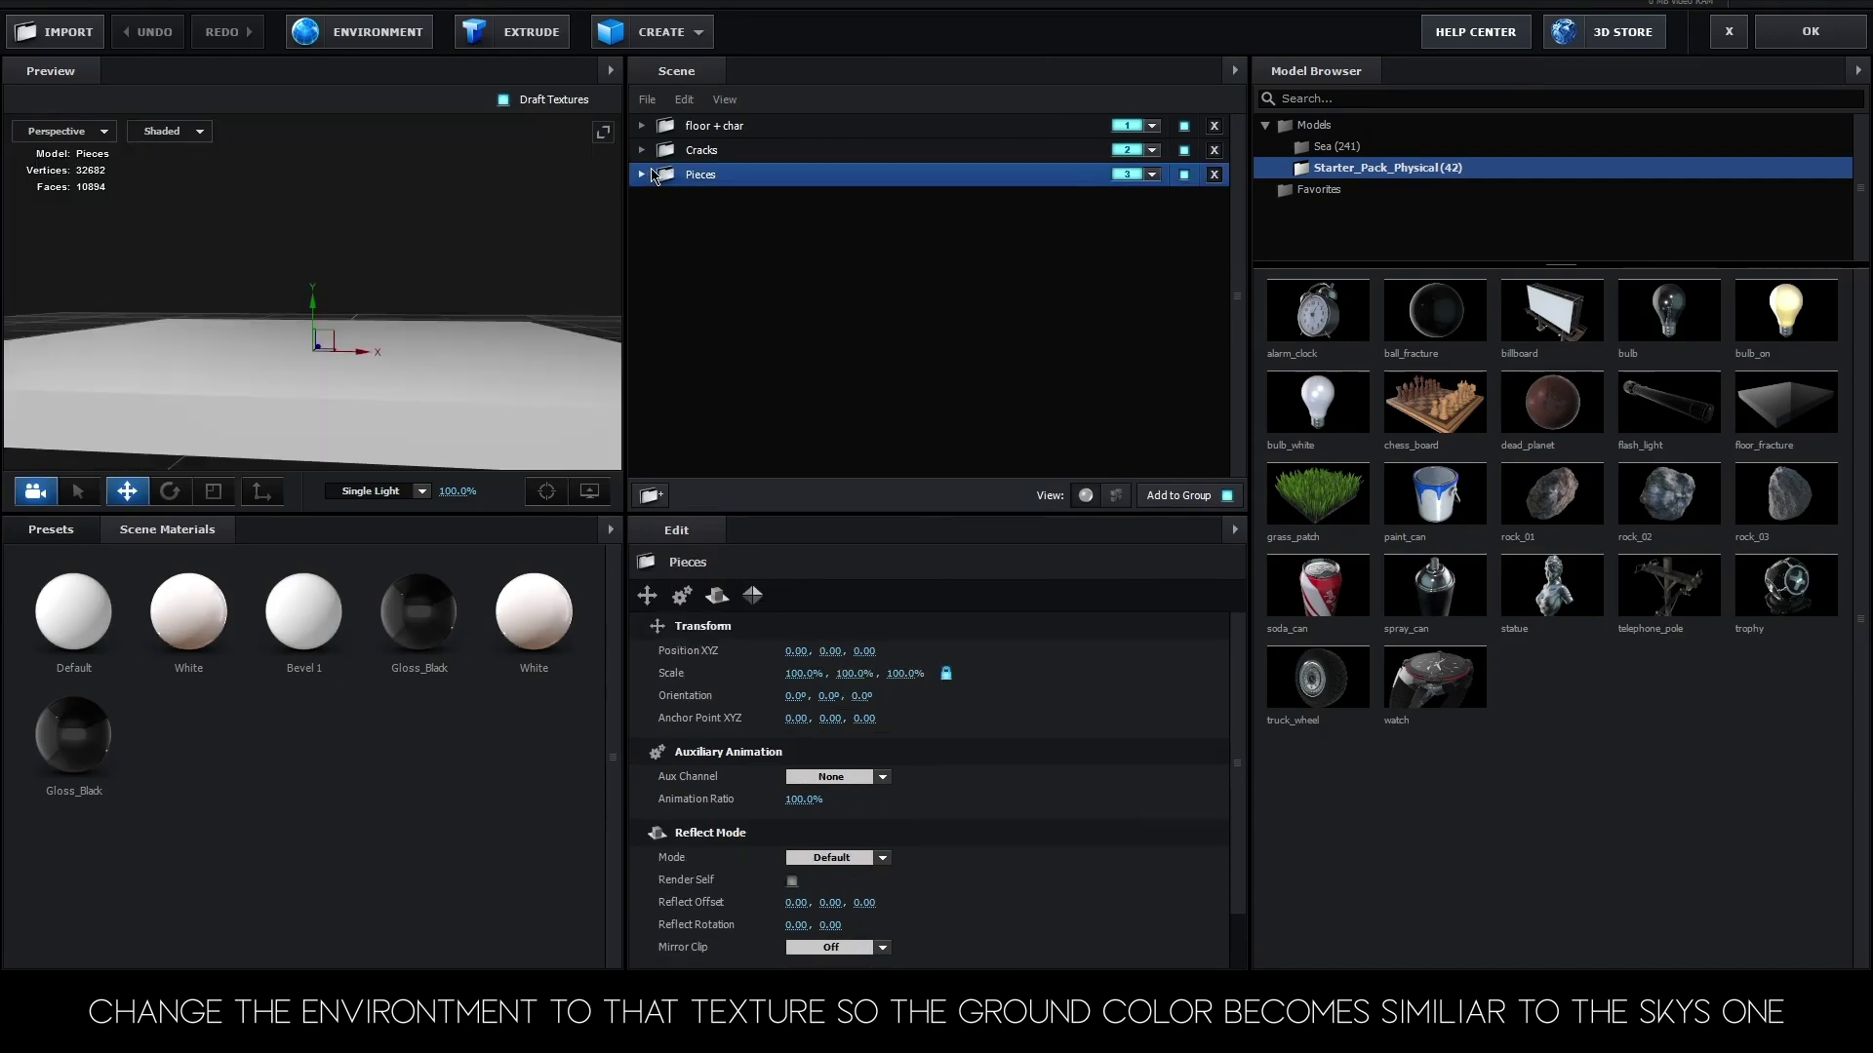
pyautogui.click(380, 31)
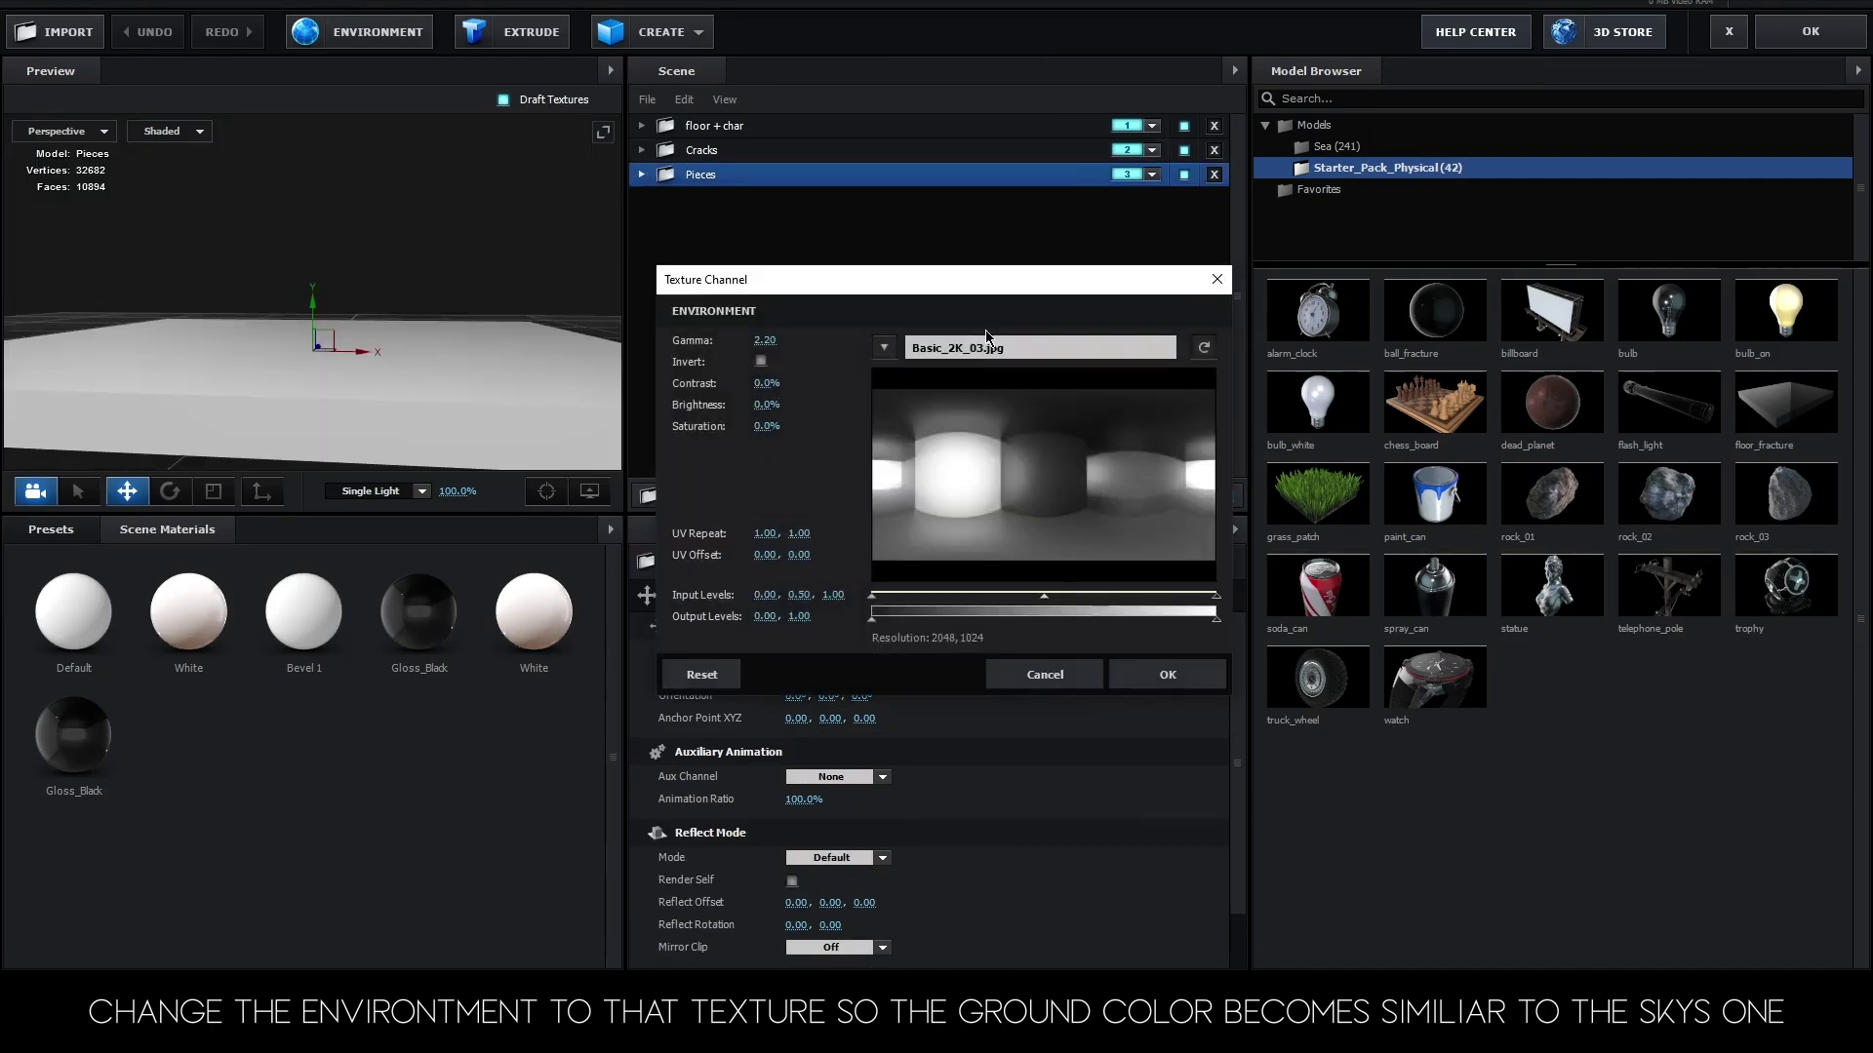
pyautogui.click(885, 348)
pyautogui.click(978, 404)
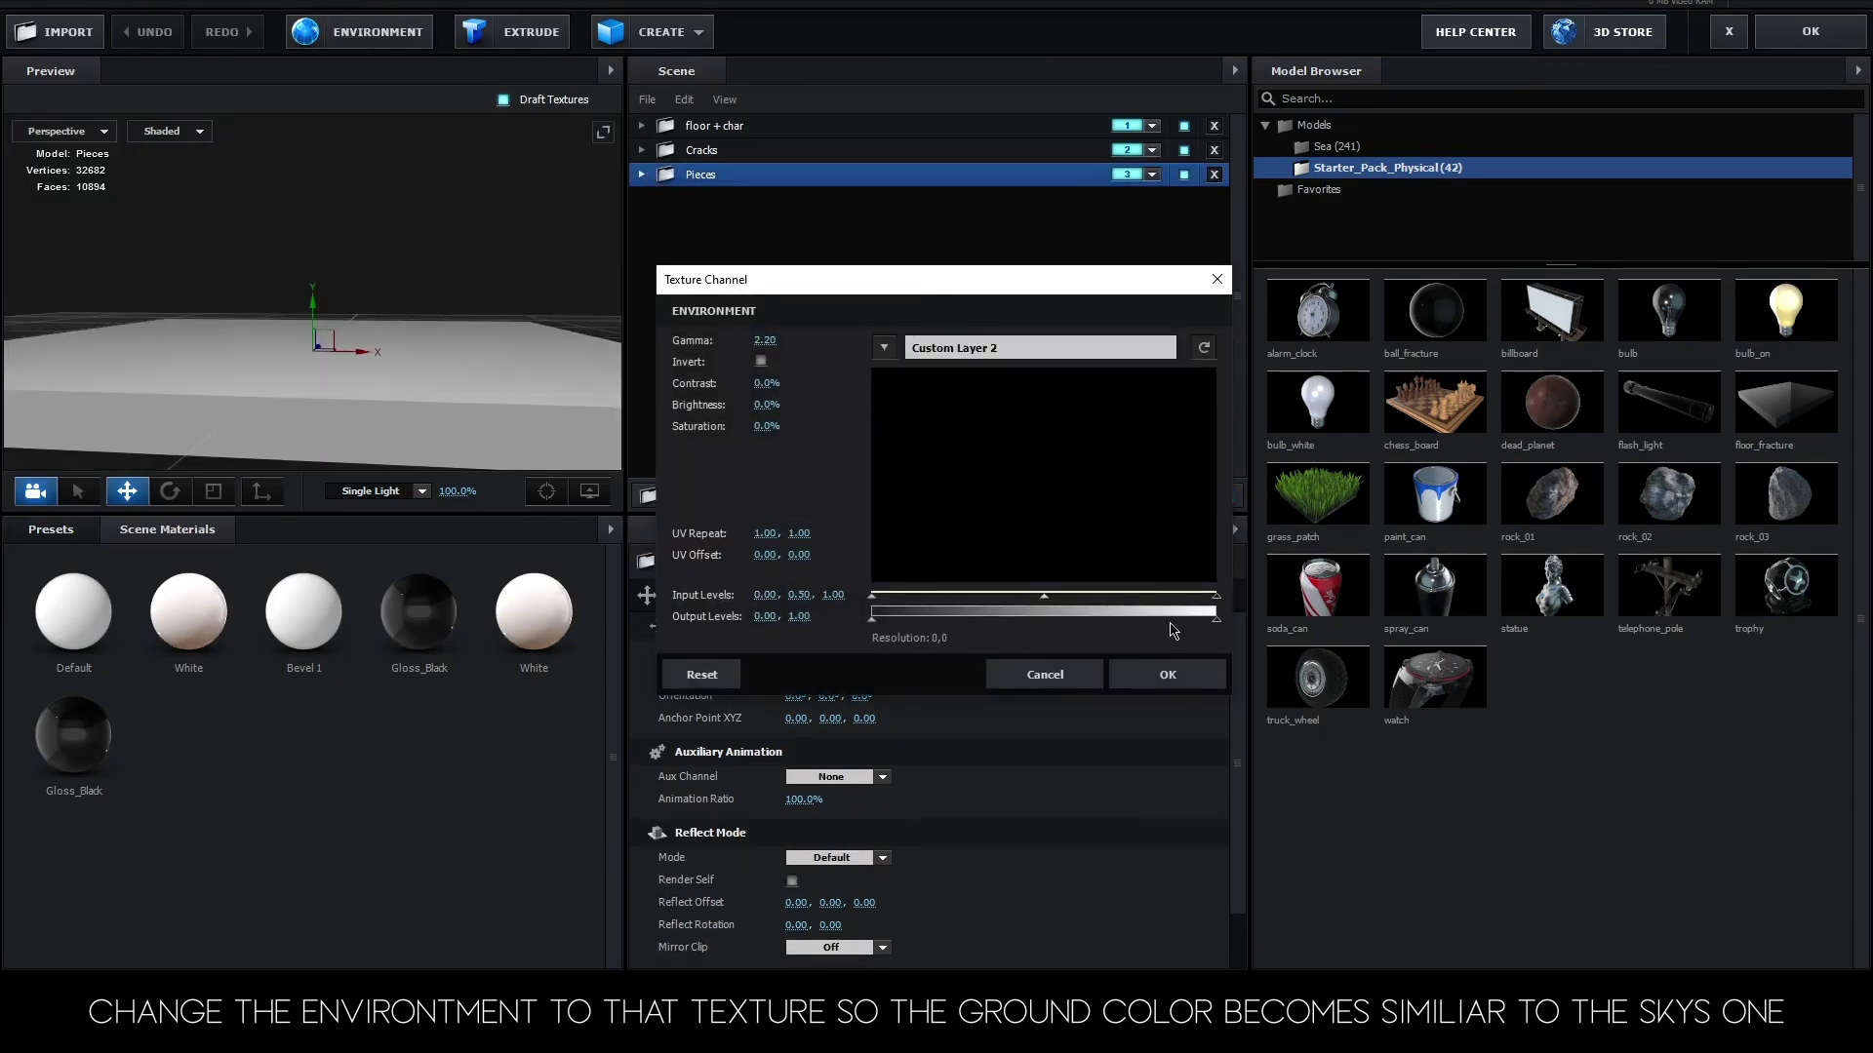
pyautogui.click(1171, 683)
pyautogui.click(1812, 46)
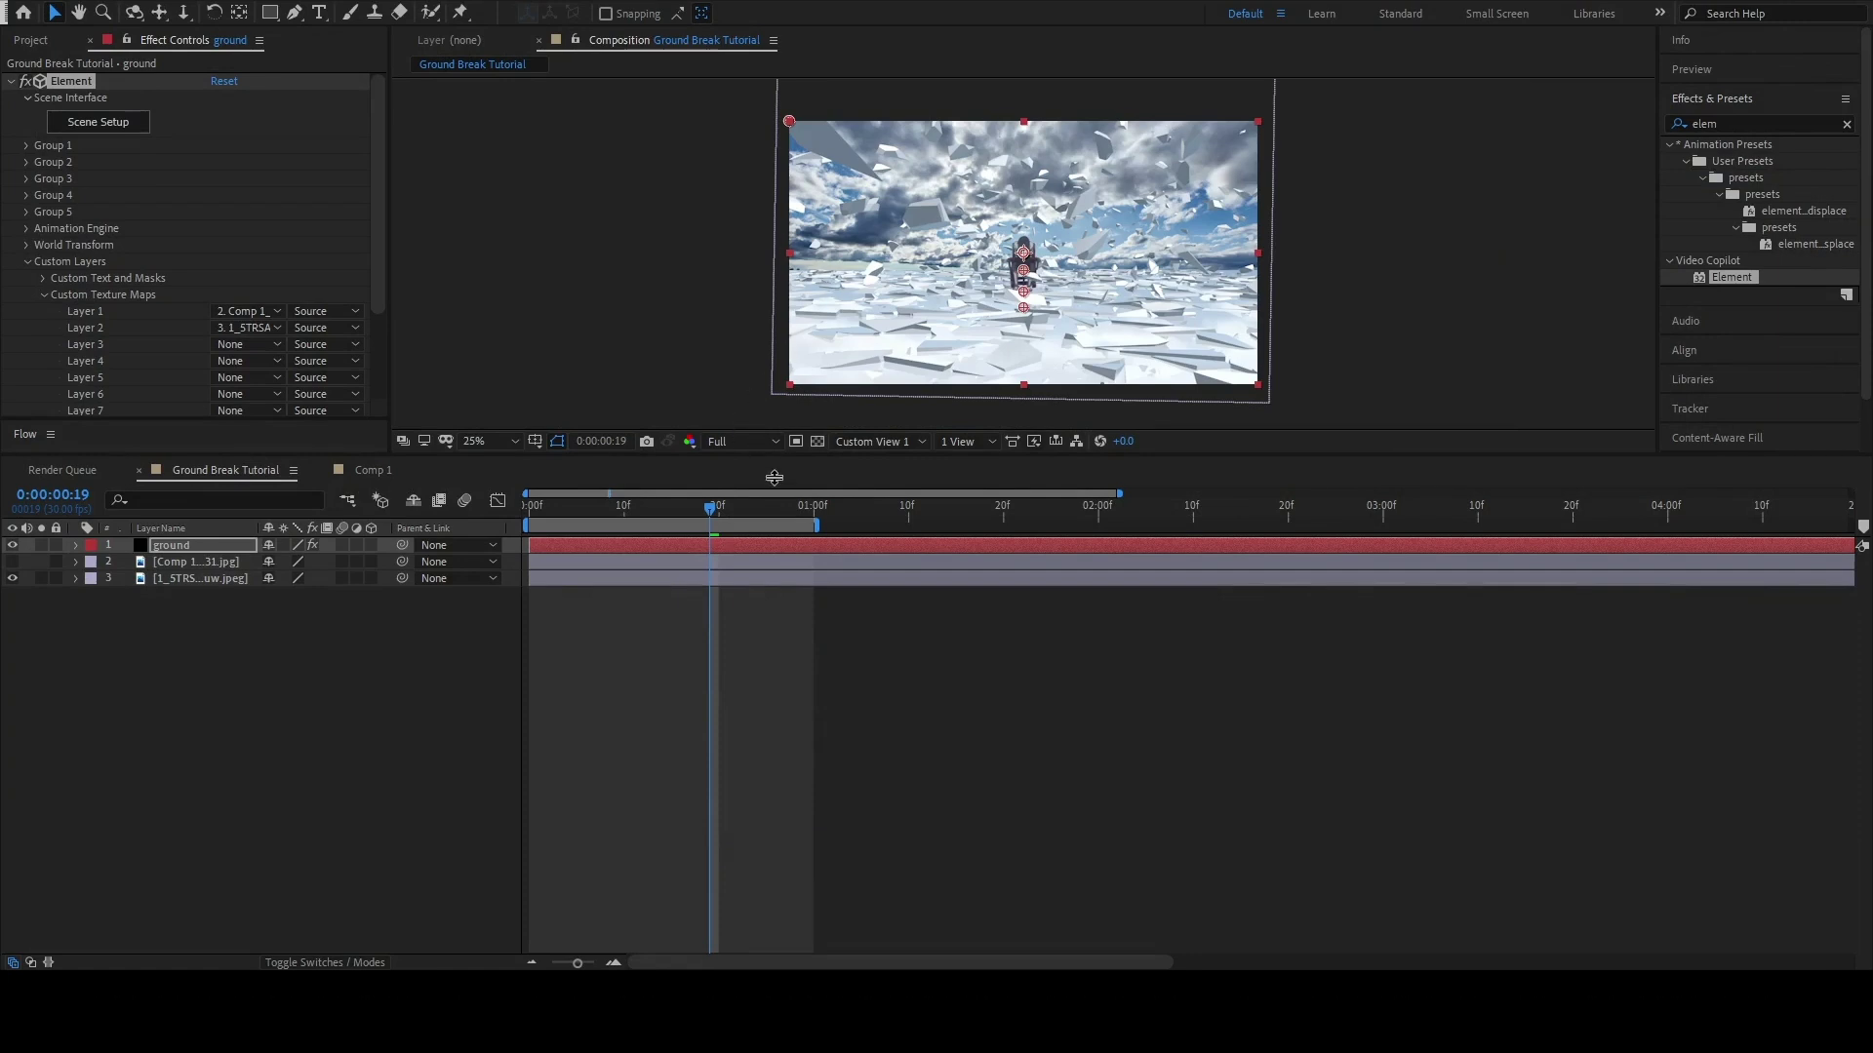
# - Enlarge the viewer, fit the composition to it, and preview the shatter against the sky
pyautogui.moveTo(773, 477); pyautogui.dragTo(773, 632)
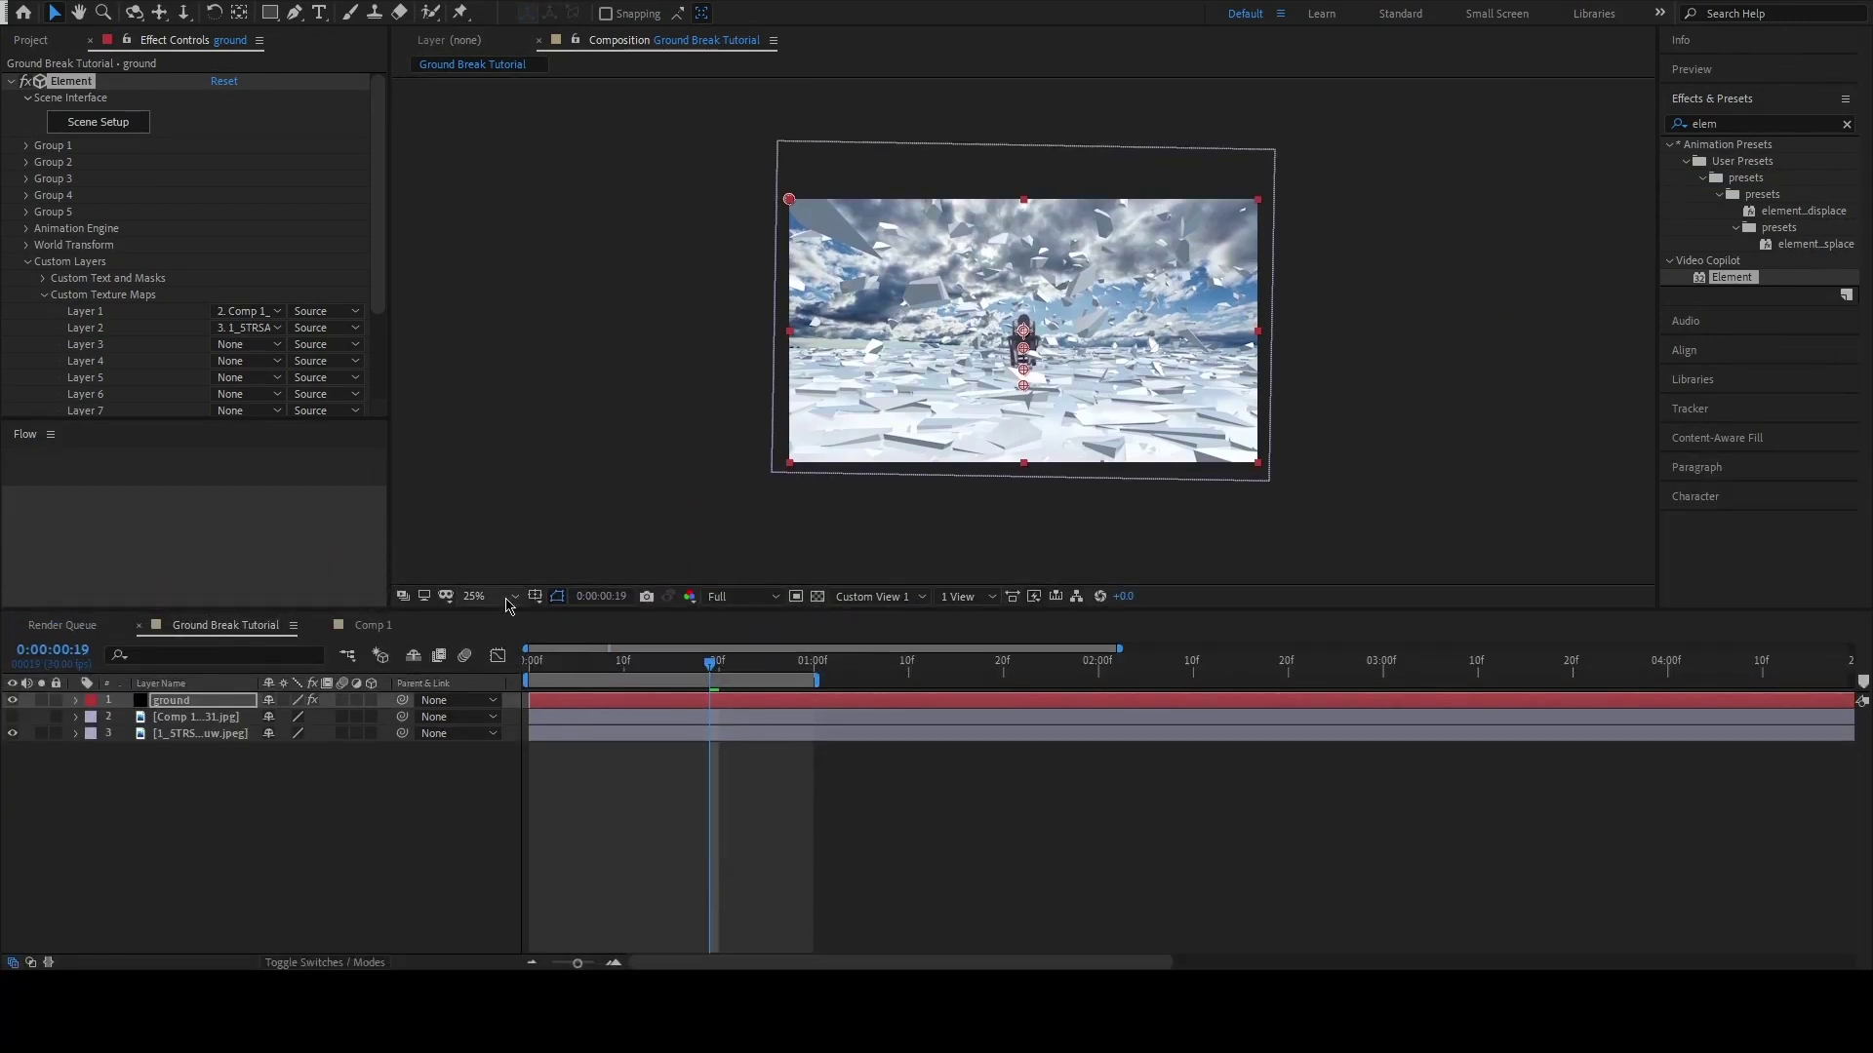
pyautogui.click(508, 605)
pyautogui.click(488, 636)
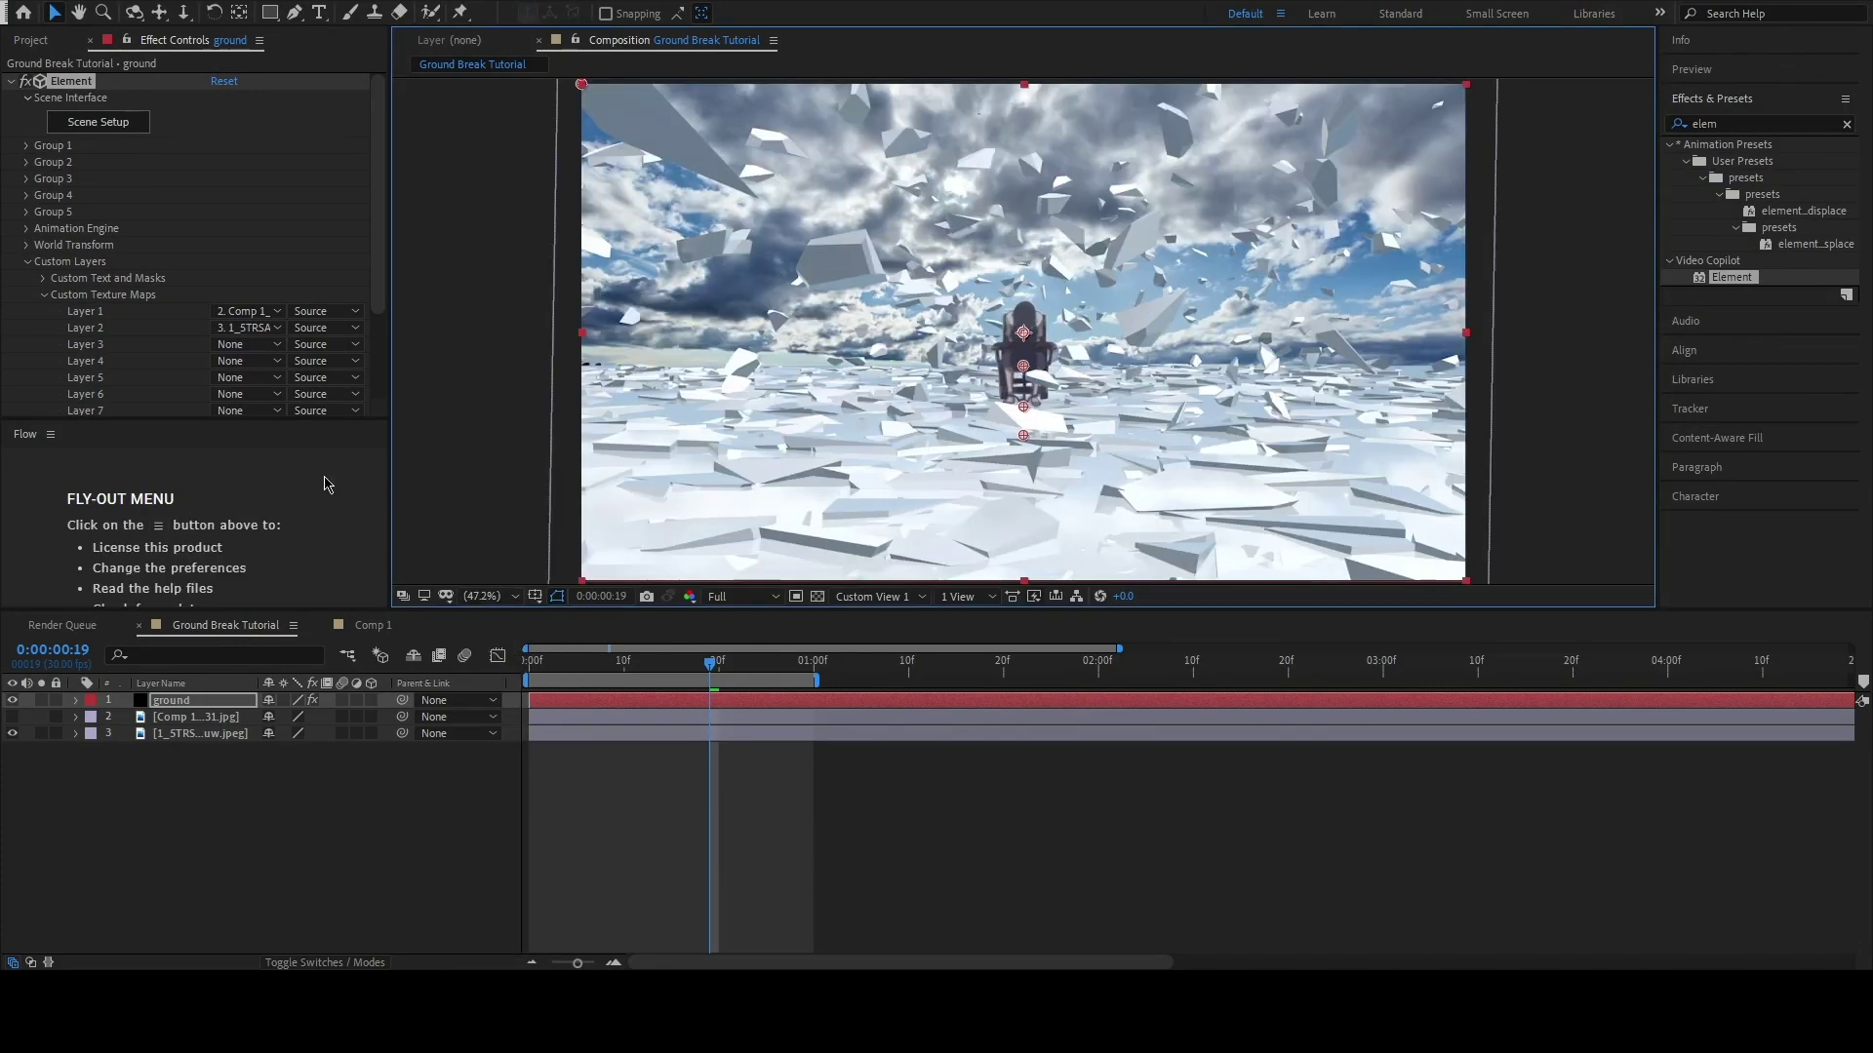
pyautogui.press('space')
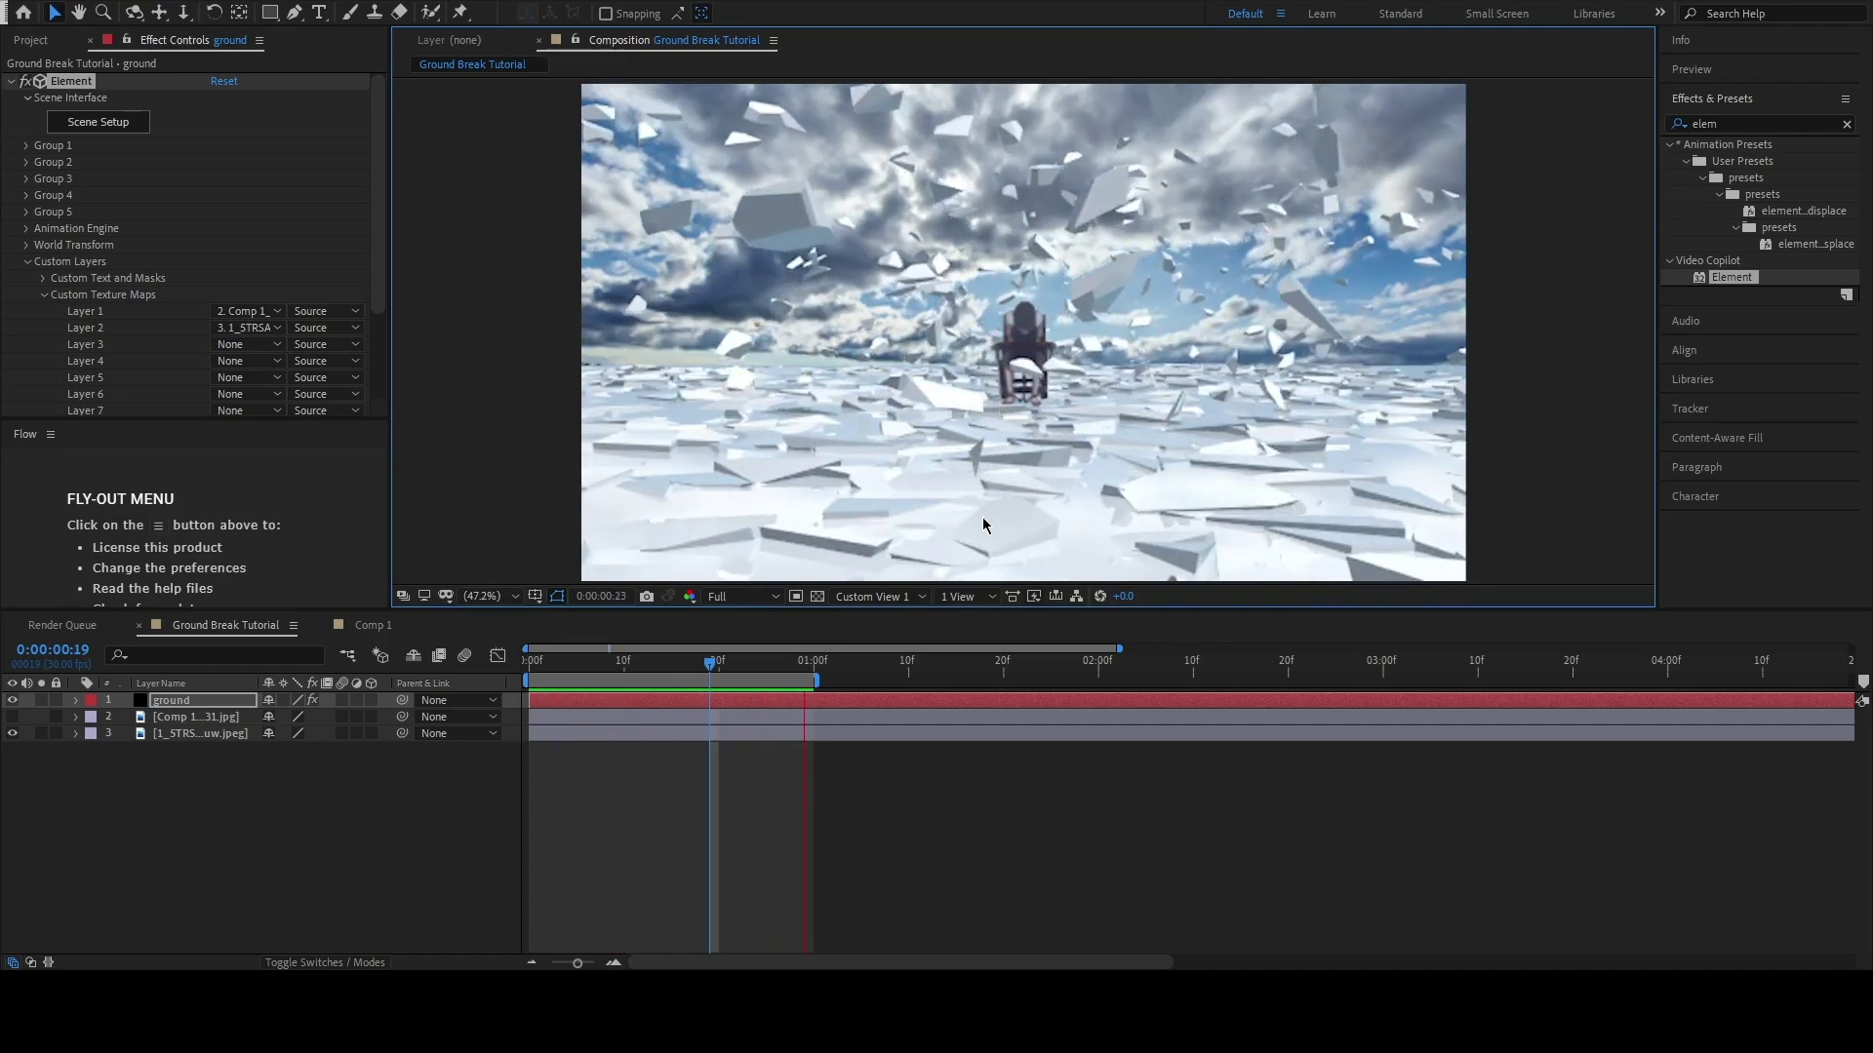
pyautogui.press('space')
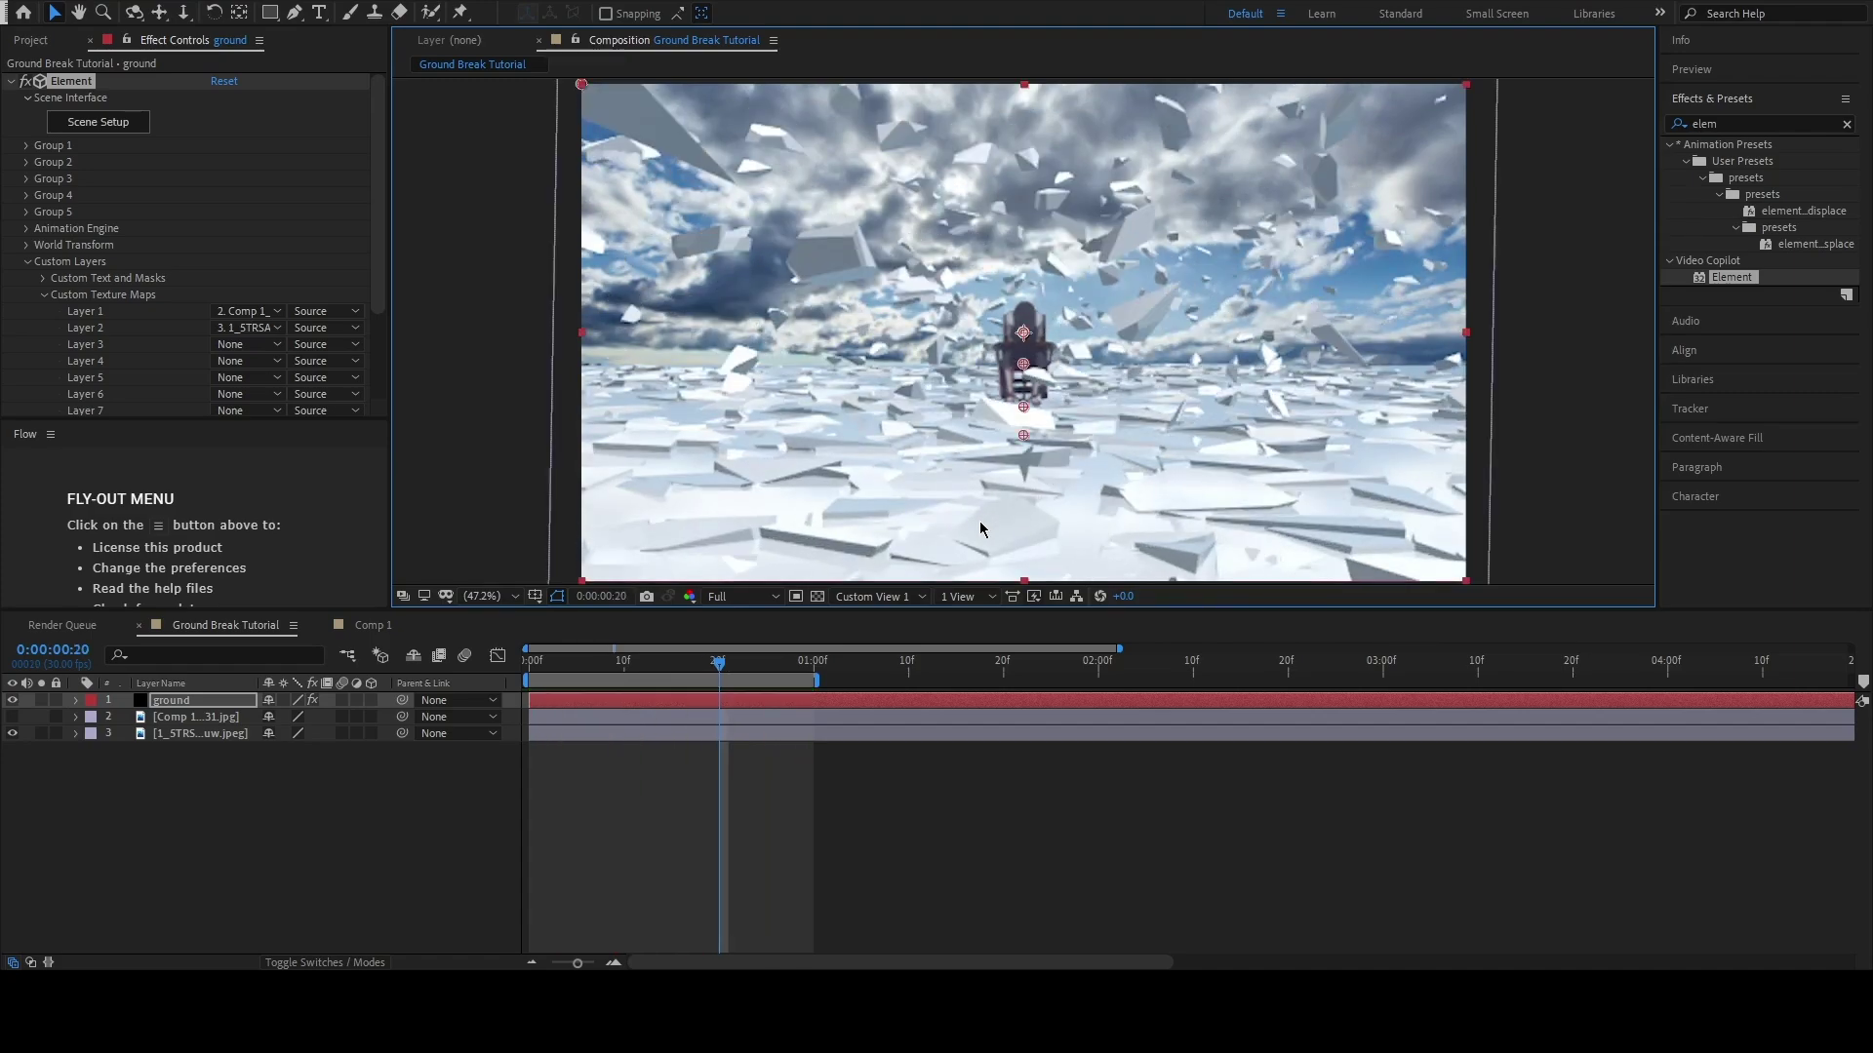
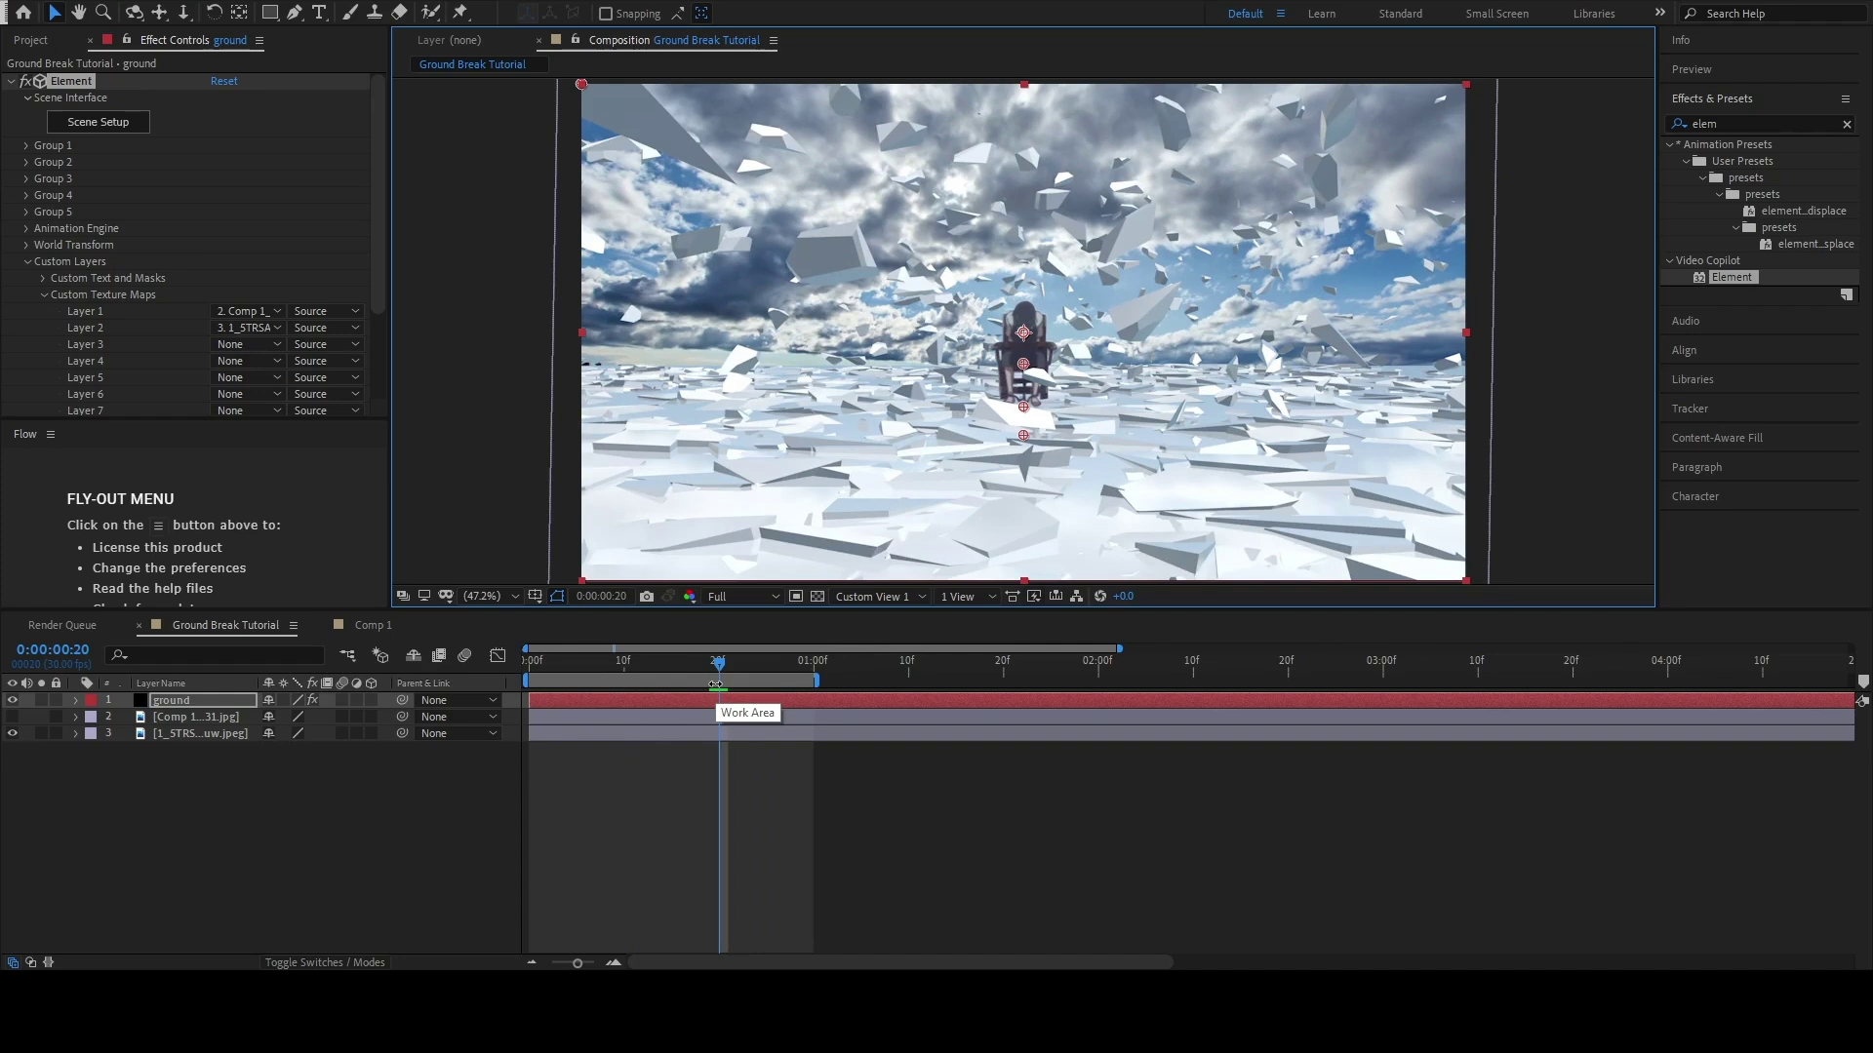
# - Open the ground layer's Element Group 3 settings and lower its Particle Replicator Position Y
pyautogui.click(76, 700)
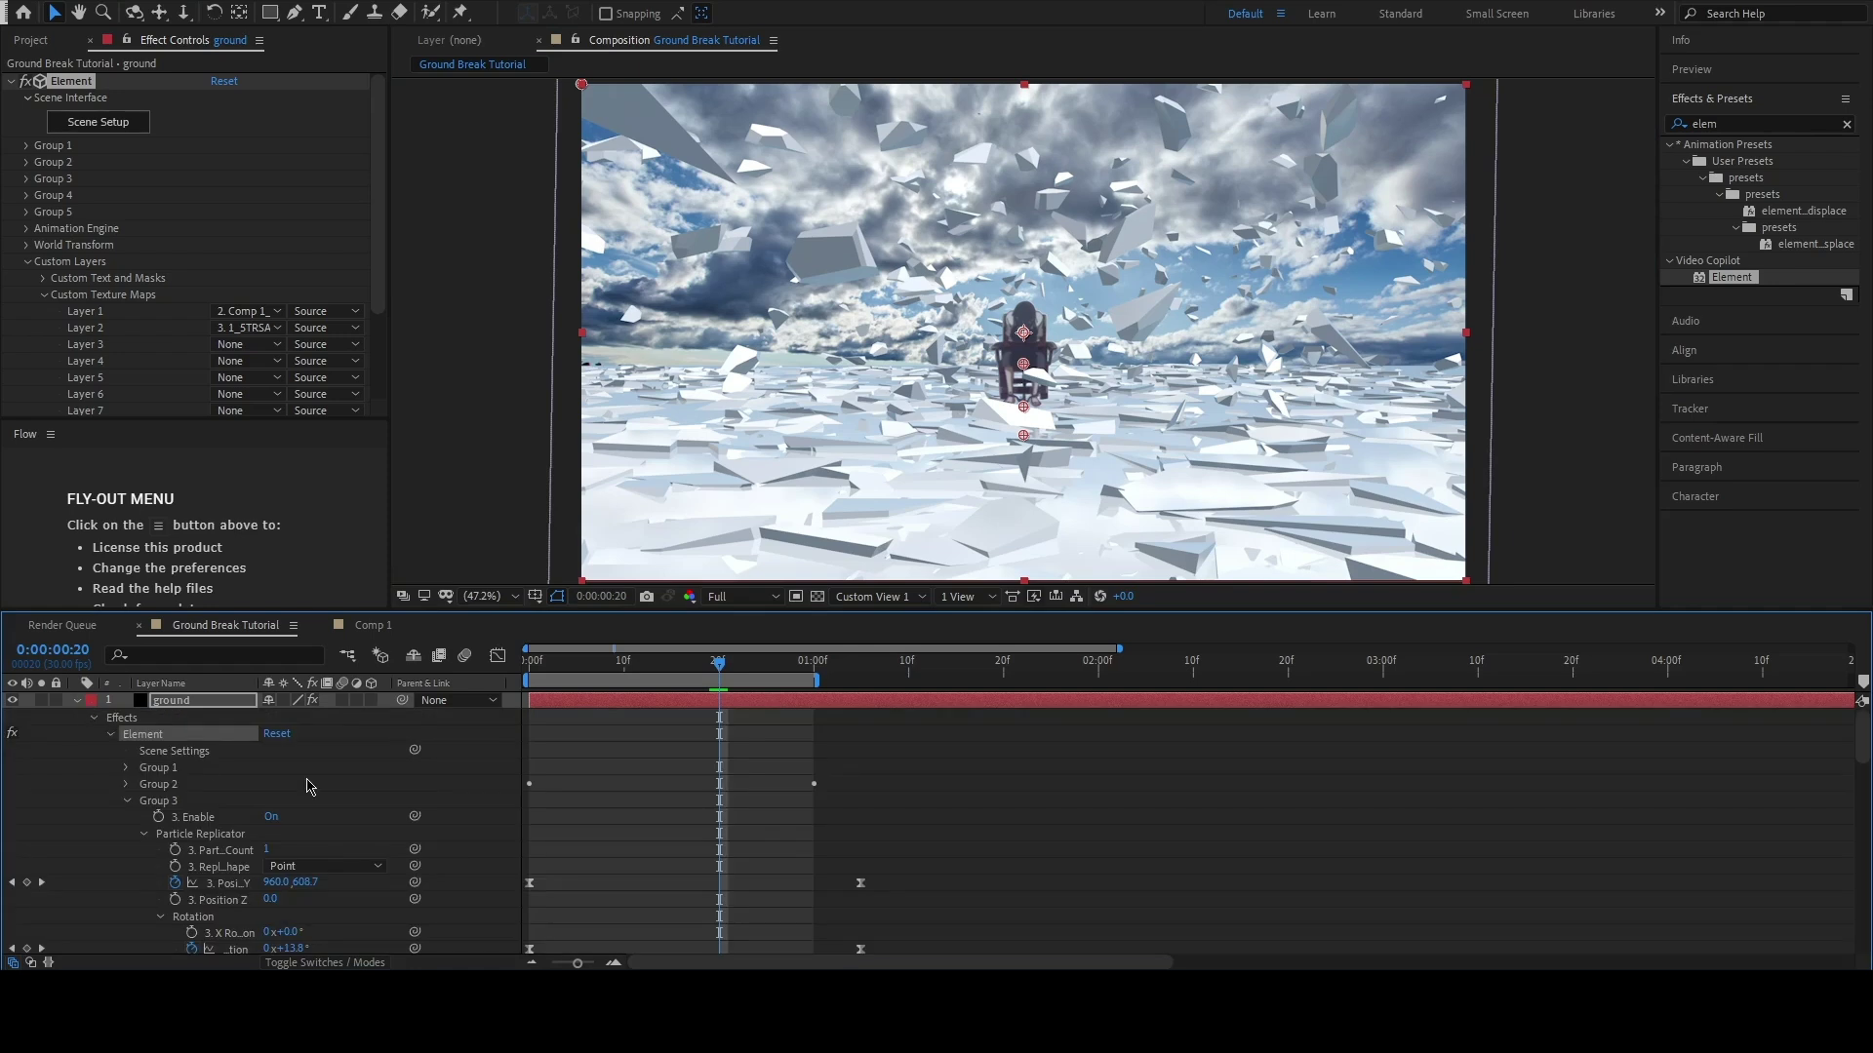
pyautogui.scroll(-3, 308, 786)
pyautogui.click(867, 677)
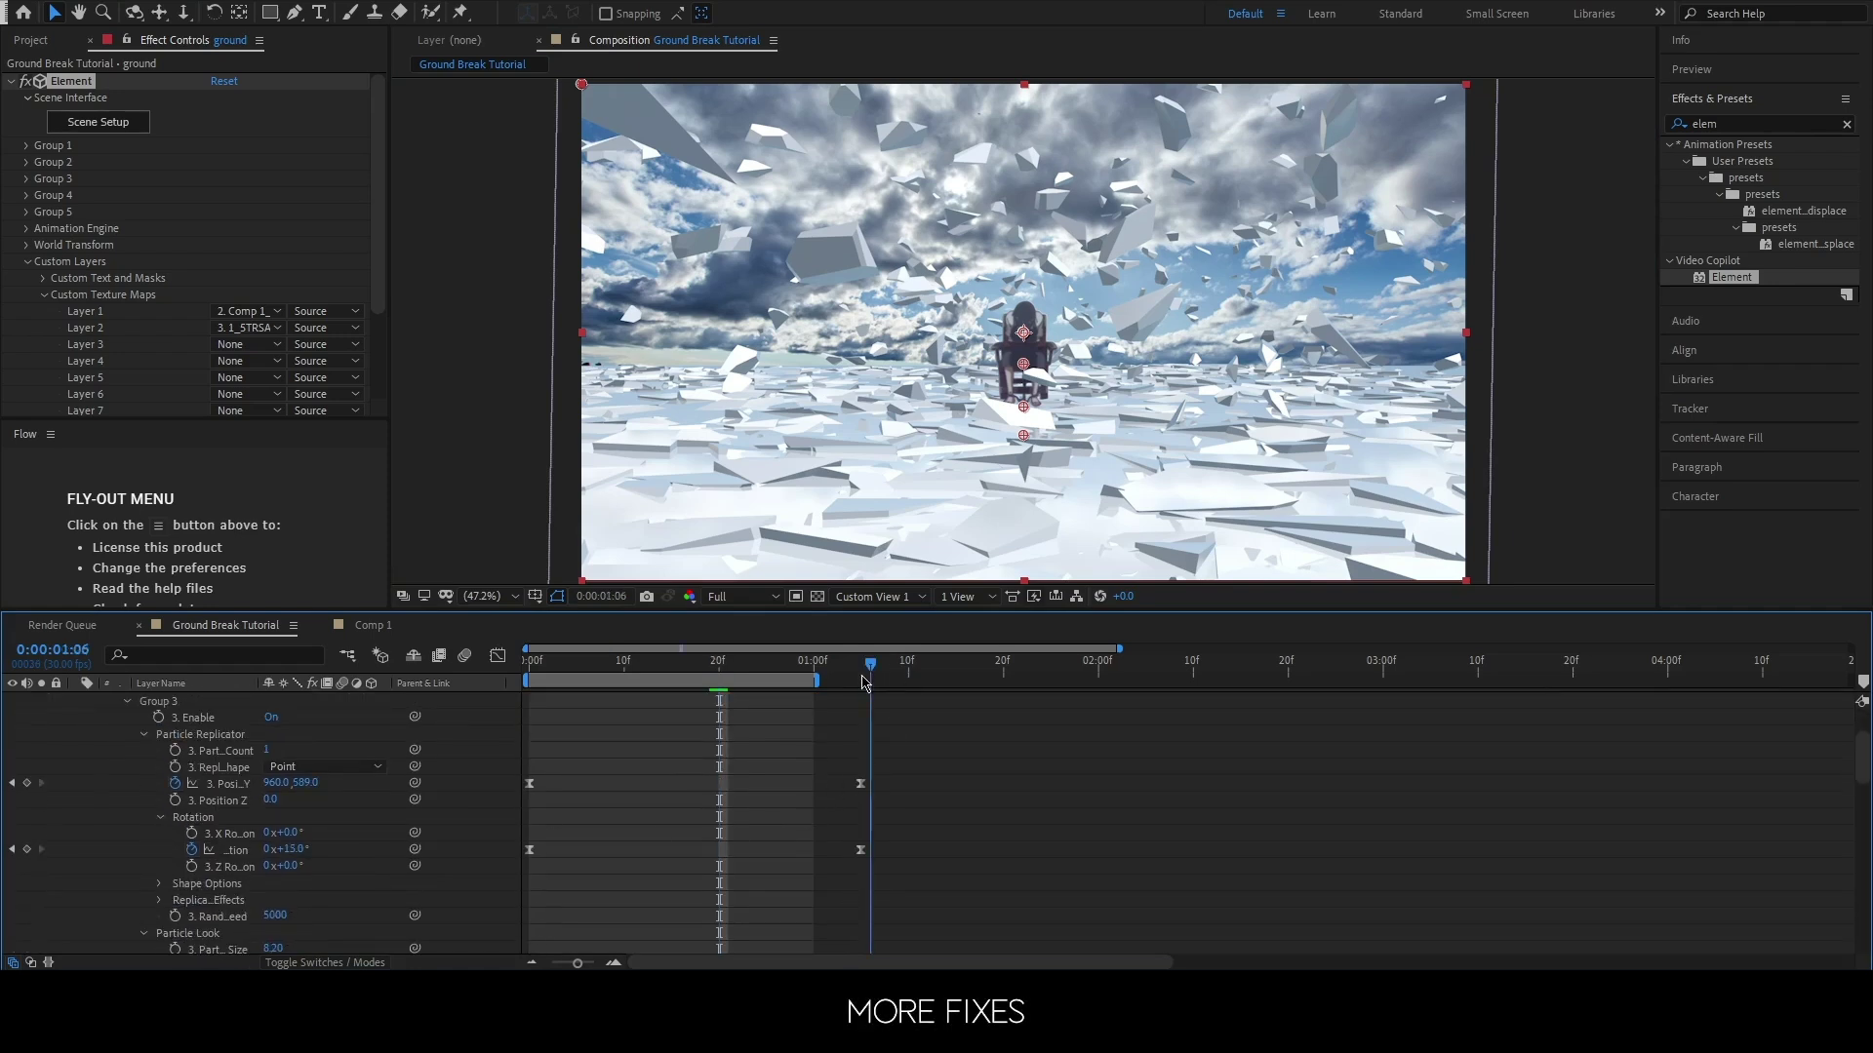
pyautogui.click(864, 682)
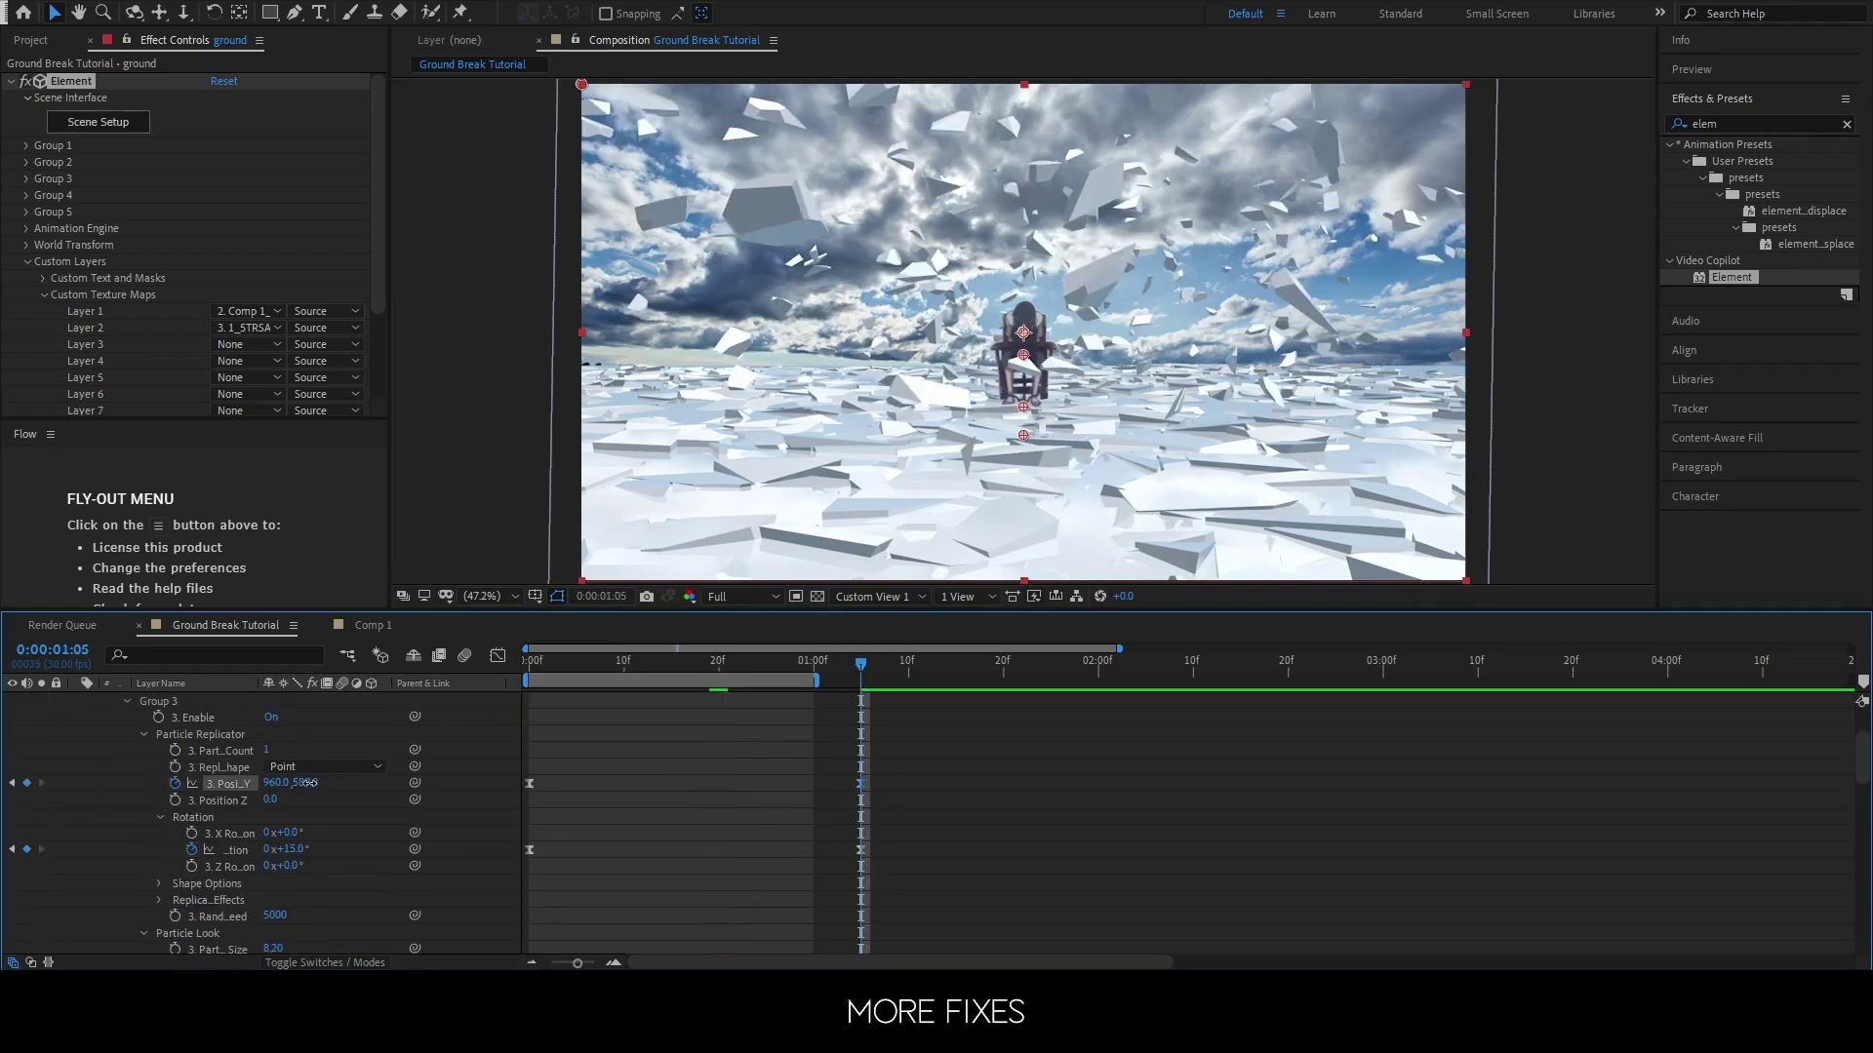
pyautogui.moveTo(308, 782)
pyautogui.mouseDown()
pyautogui.moveTo(341, 782)
pyautogui.moveTo(255, 786)
pyautogui.mouseUp()
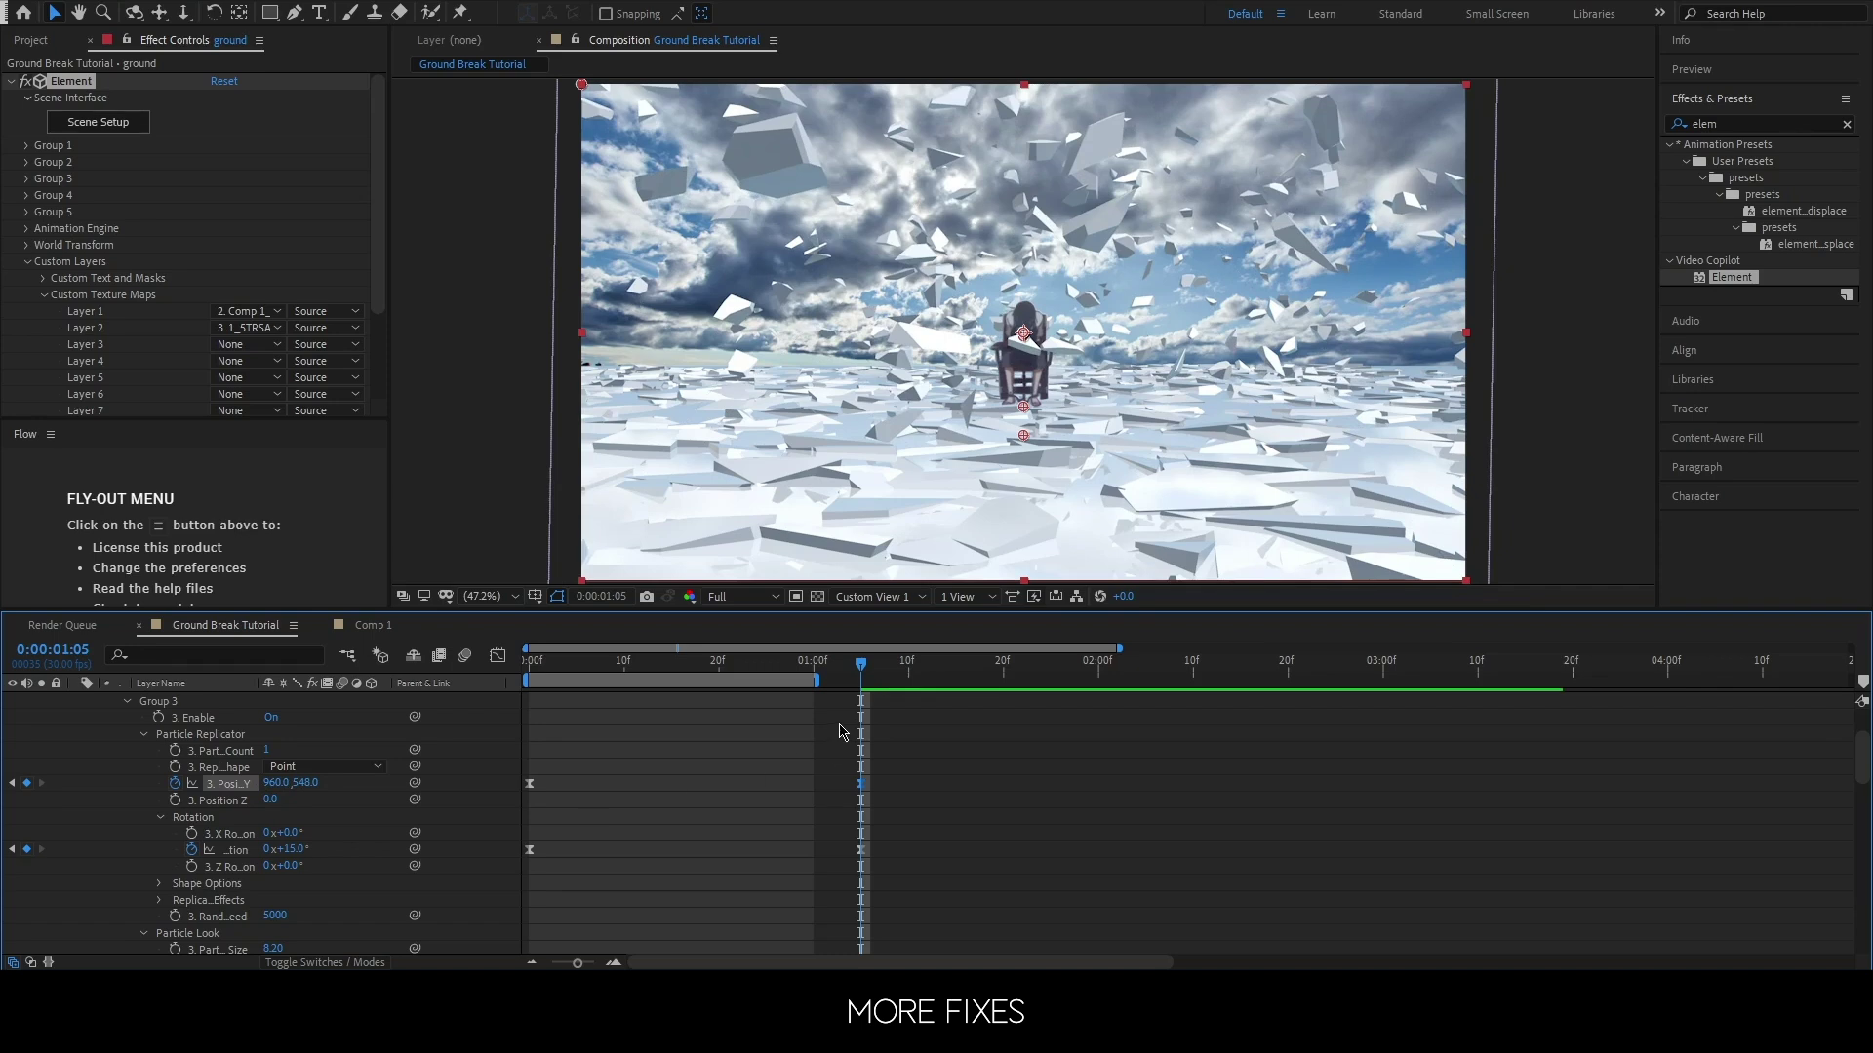
# - Keyframe Group 3's second Displace XYZ value from 0.00 to 3.38 at 1:05, then select those keyframes
pyautogui.scroll(-3, 571, 807)
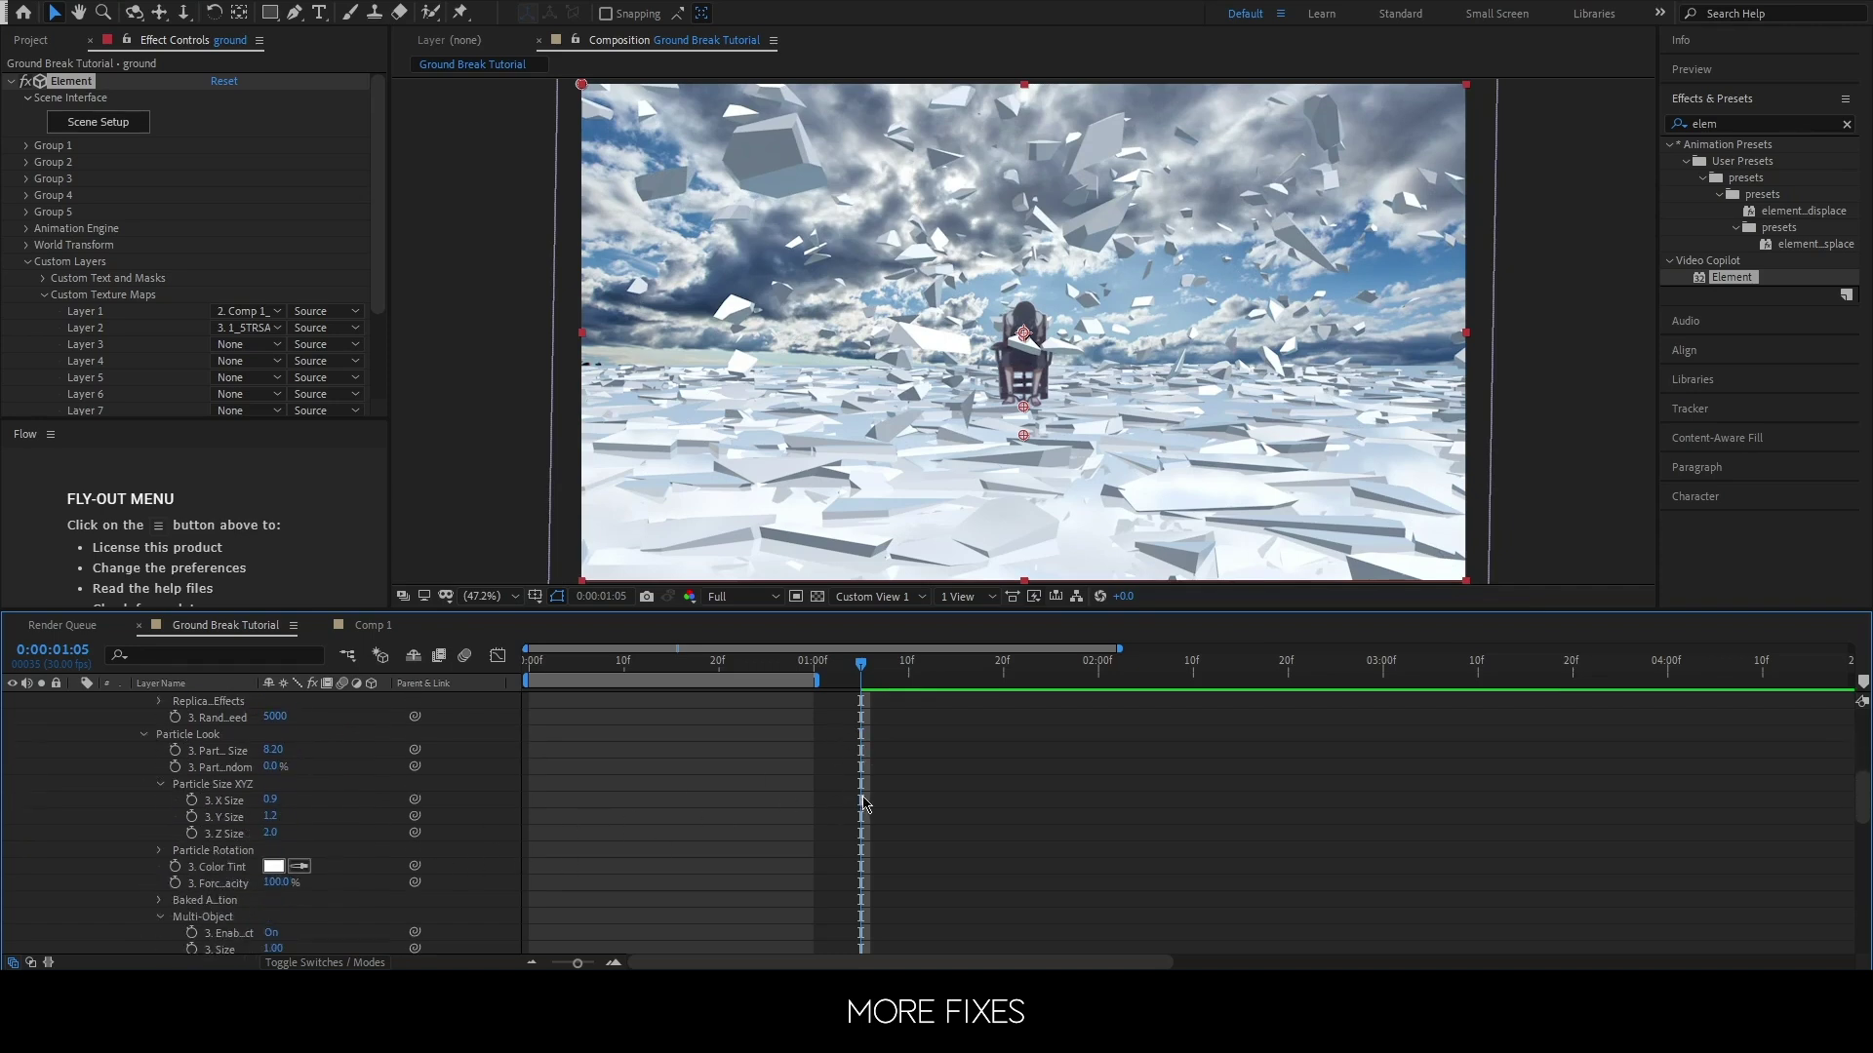
pyautogui.scroll(-3, 570, 806)
pyautogui.scroll(-3, 570, 807)
pyautogui.scroll(-3, 571, 807)
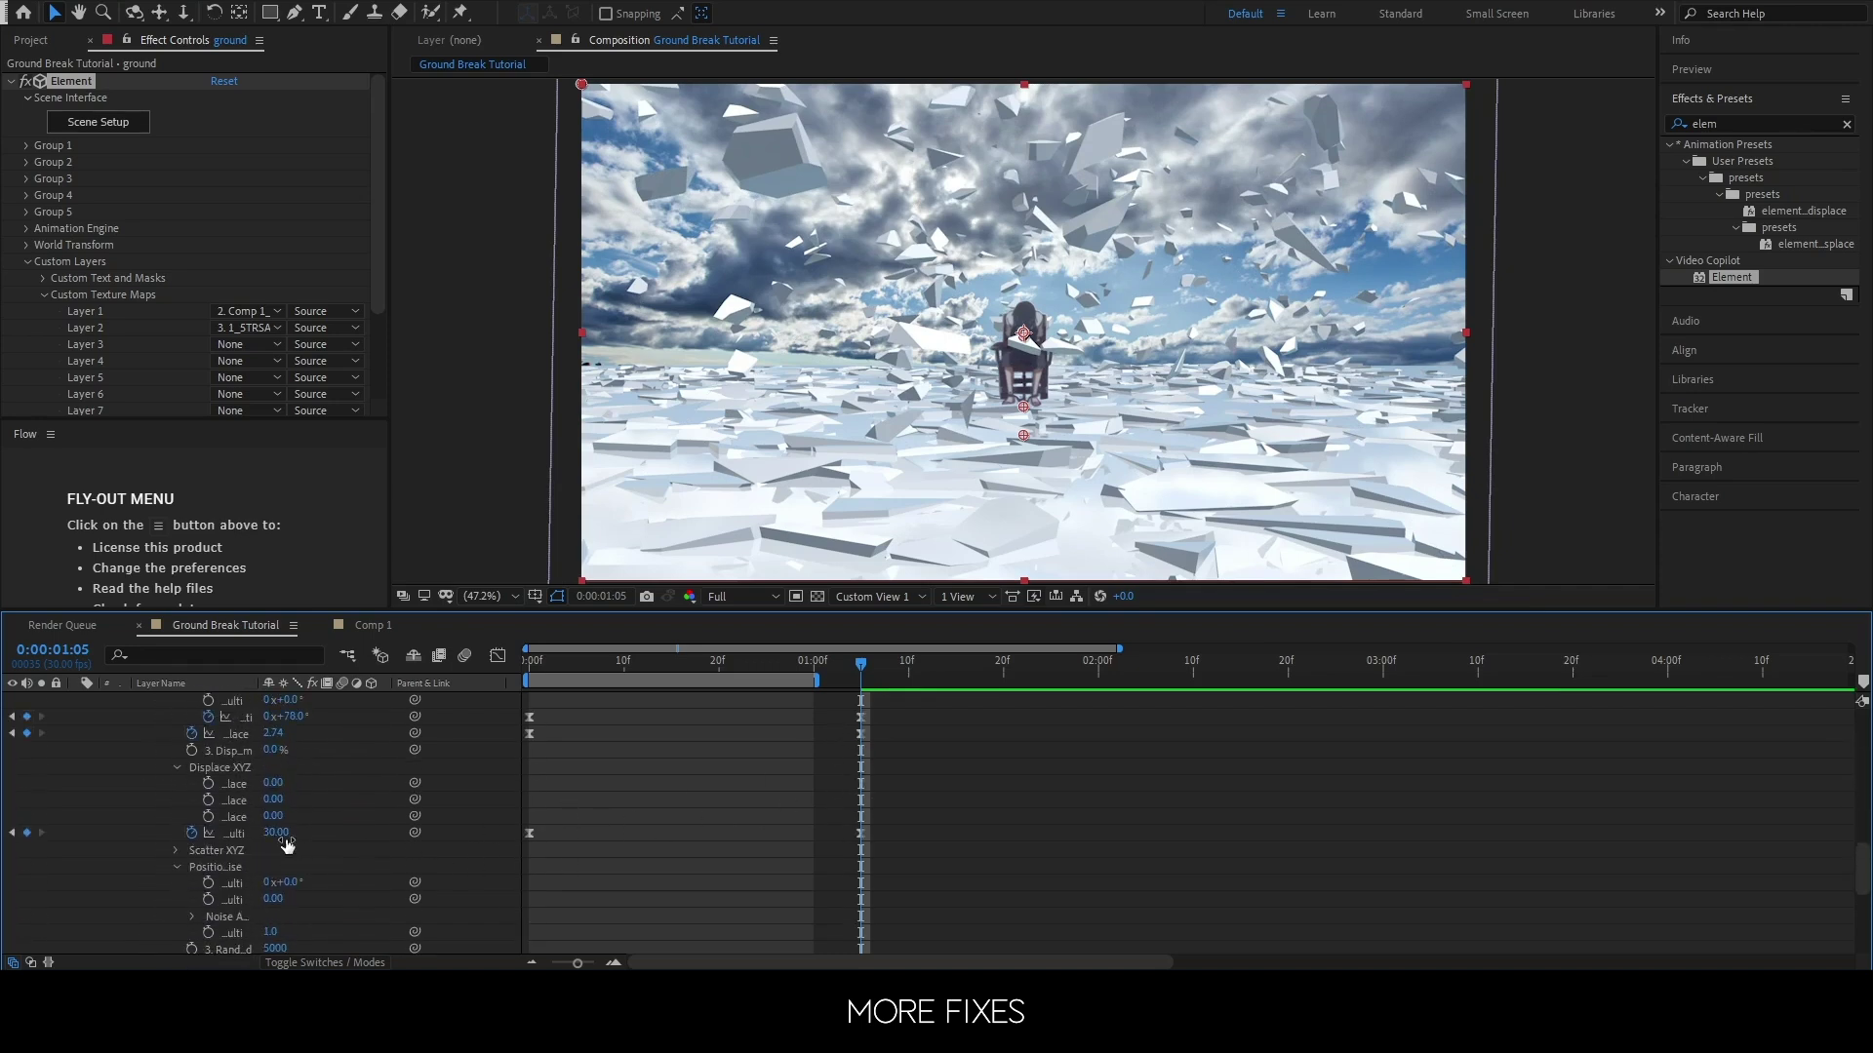
pyautogui.scroll(1, 295, 772)
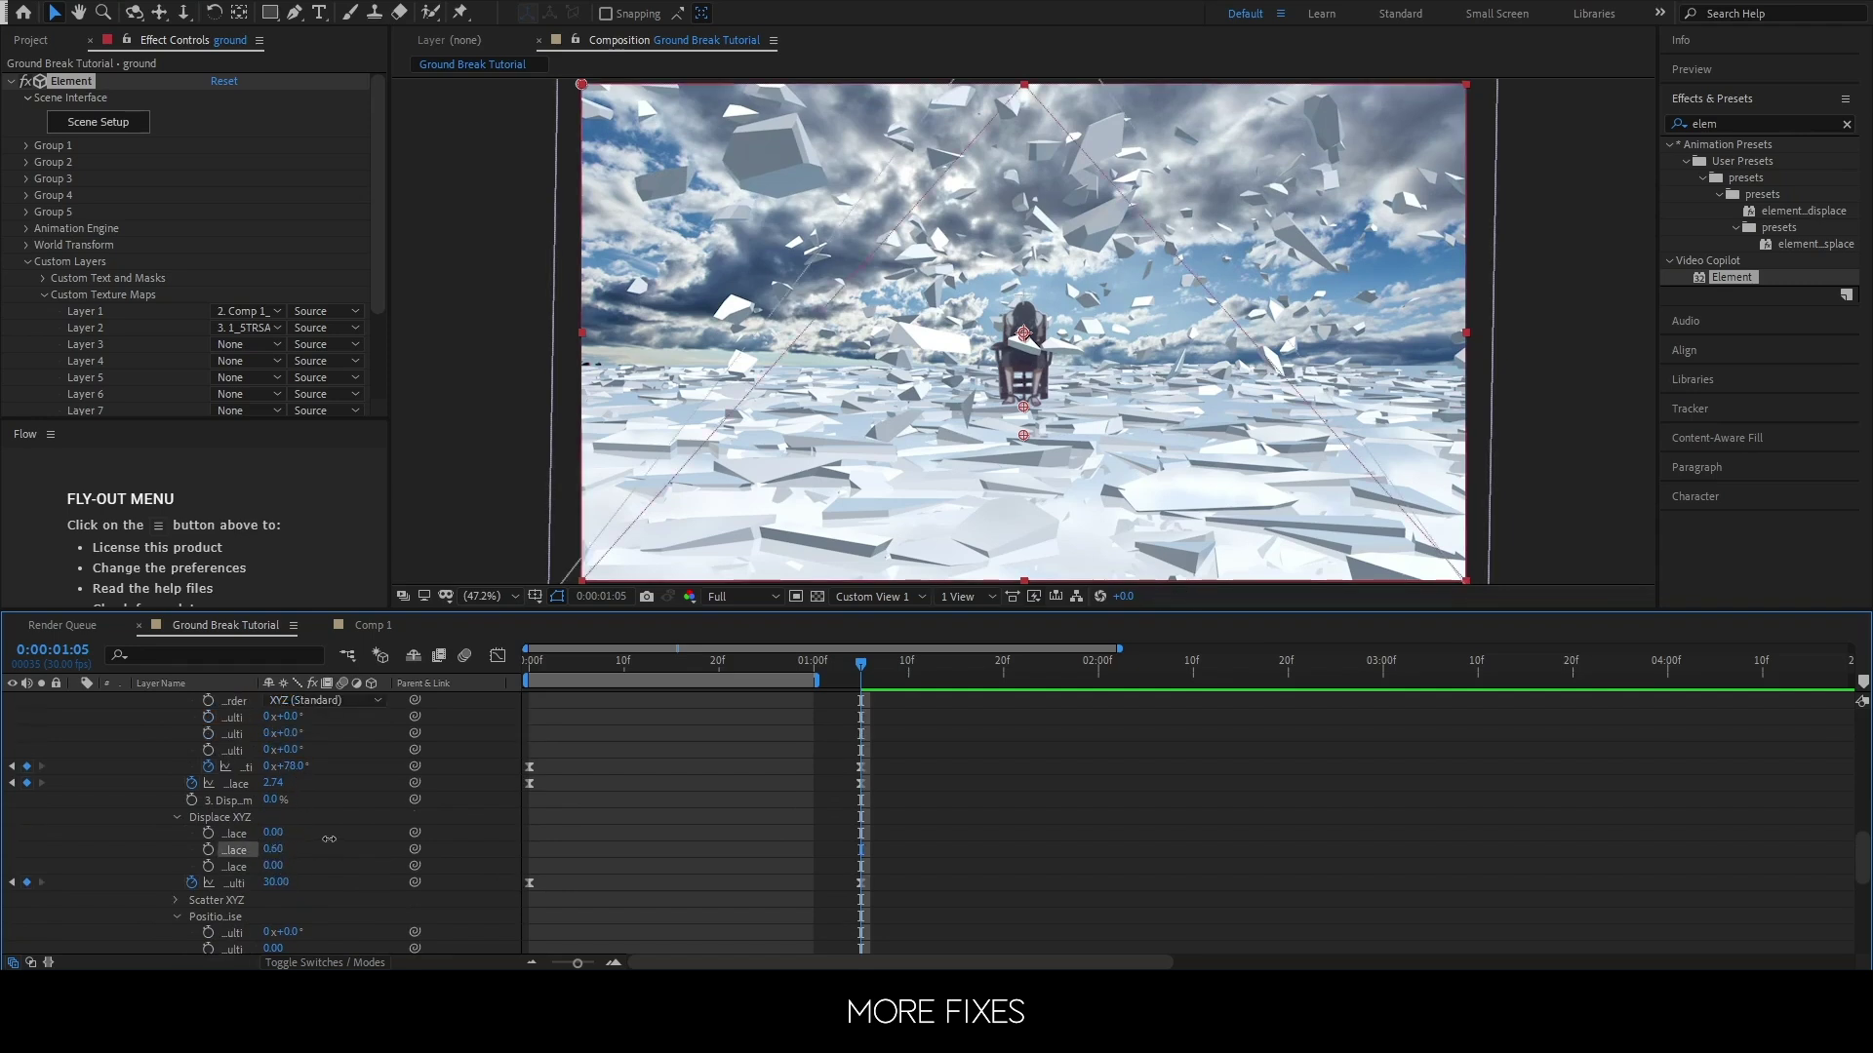
pyautogui.hotkey('ctrl', 'z')
pyautogui.scroll(-1, 329, 847)
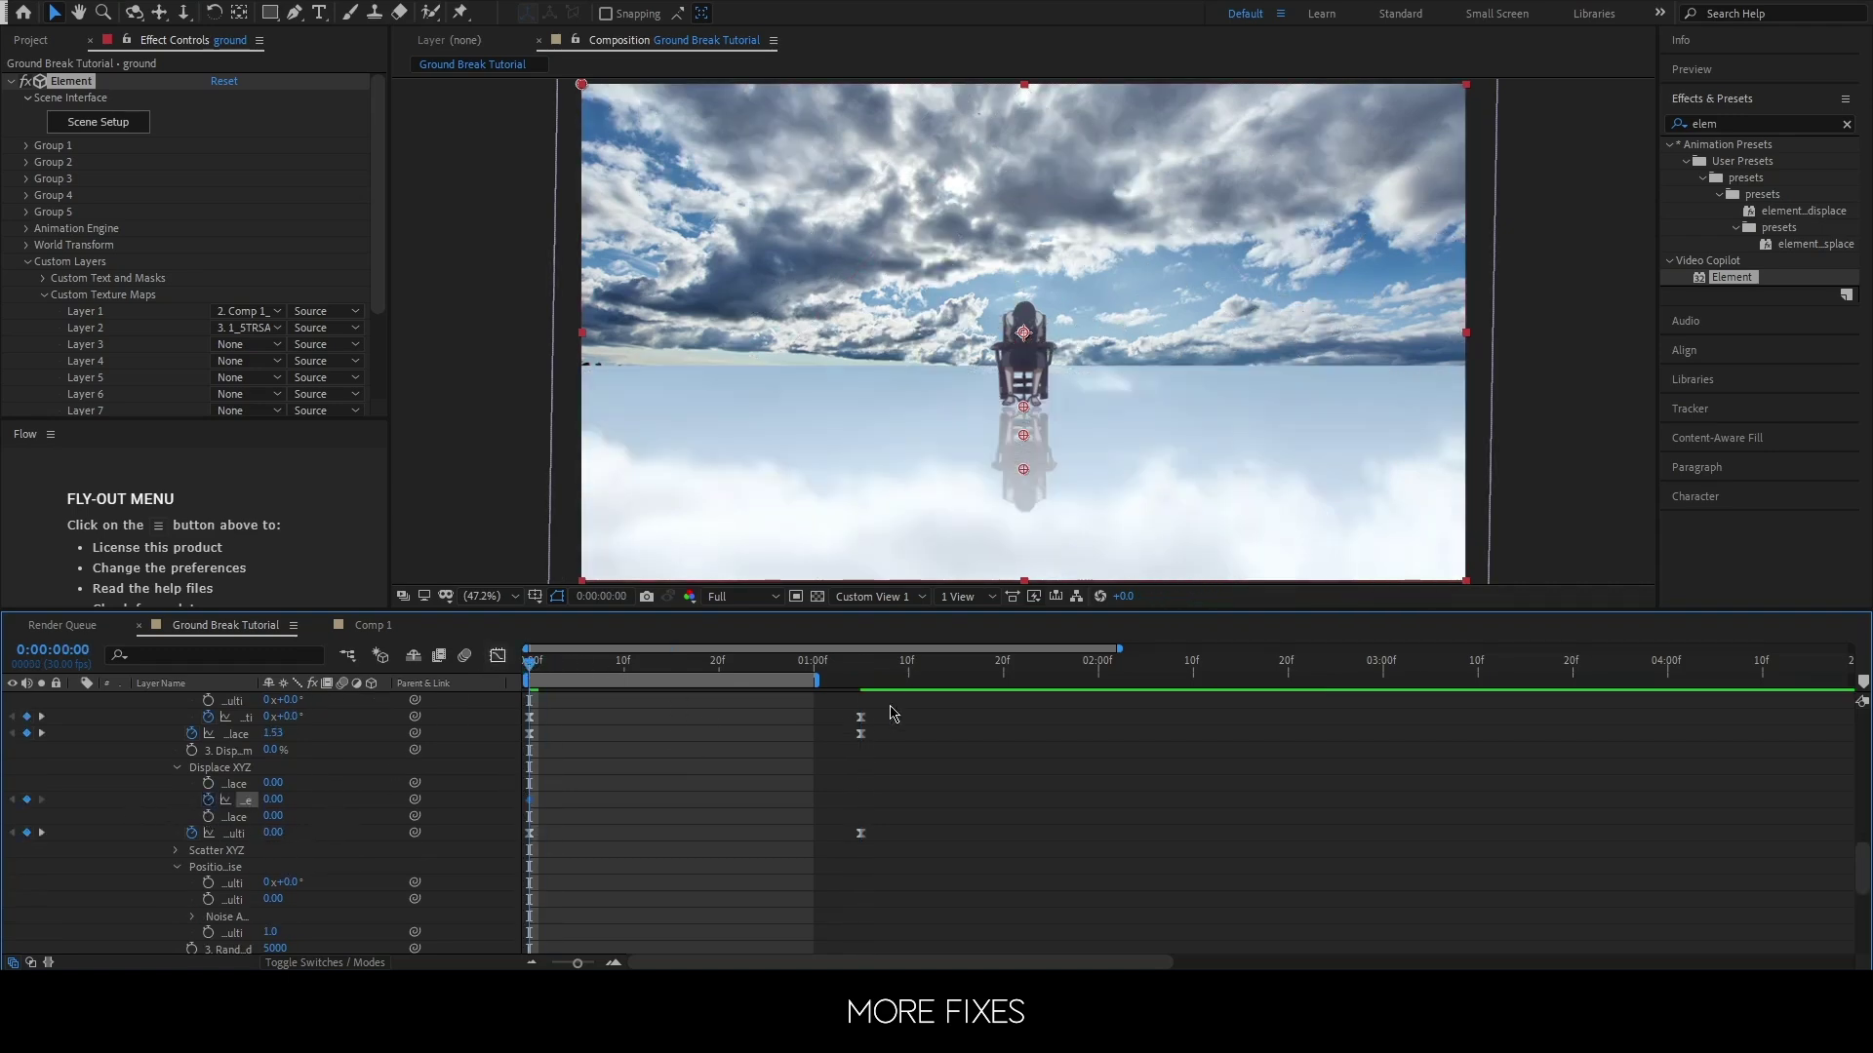
pyautogui.click(859, 673)
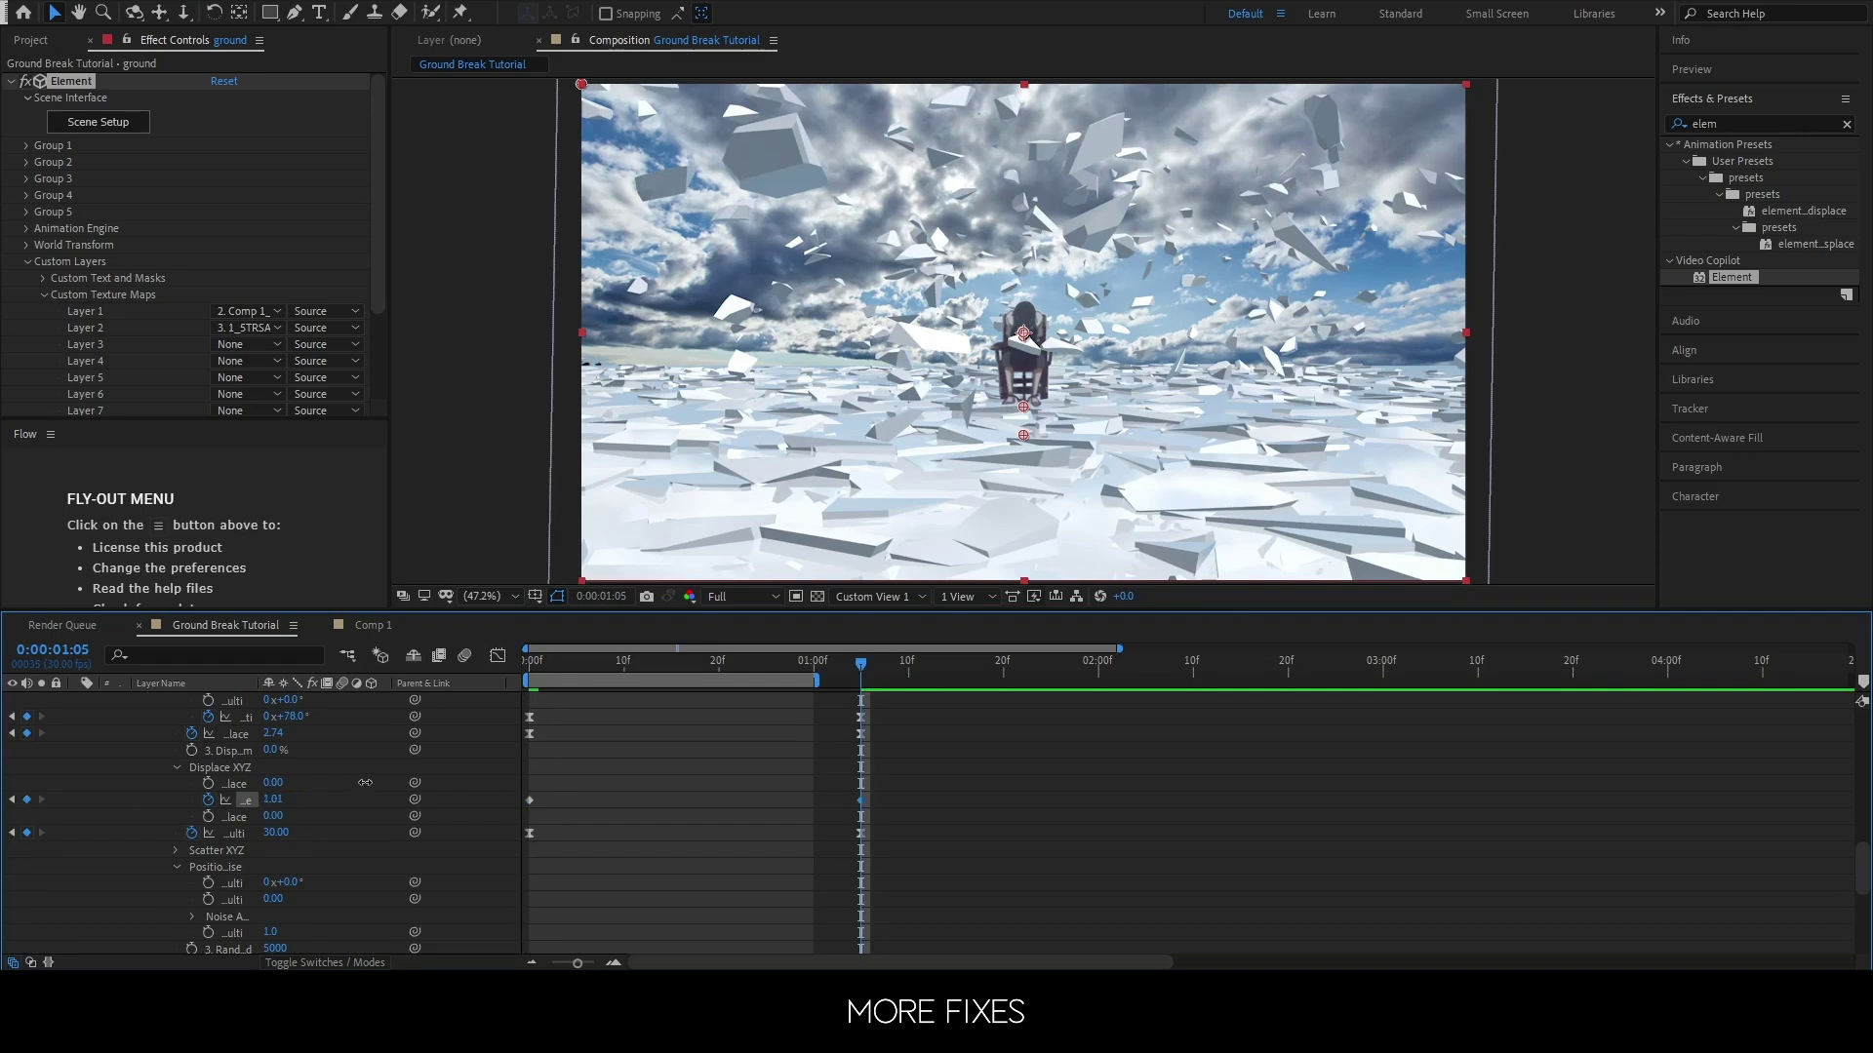
pyautogui.moveTo(365, 782); pyautogui.dragTo(397, 780)
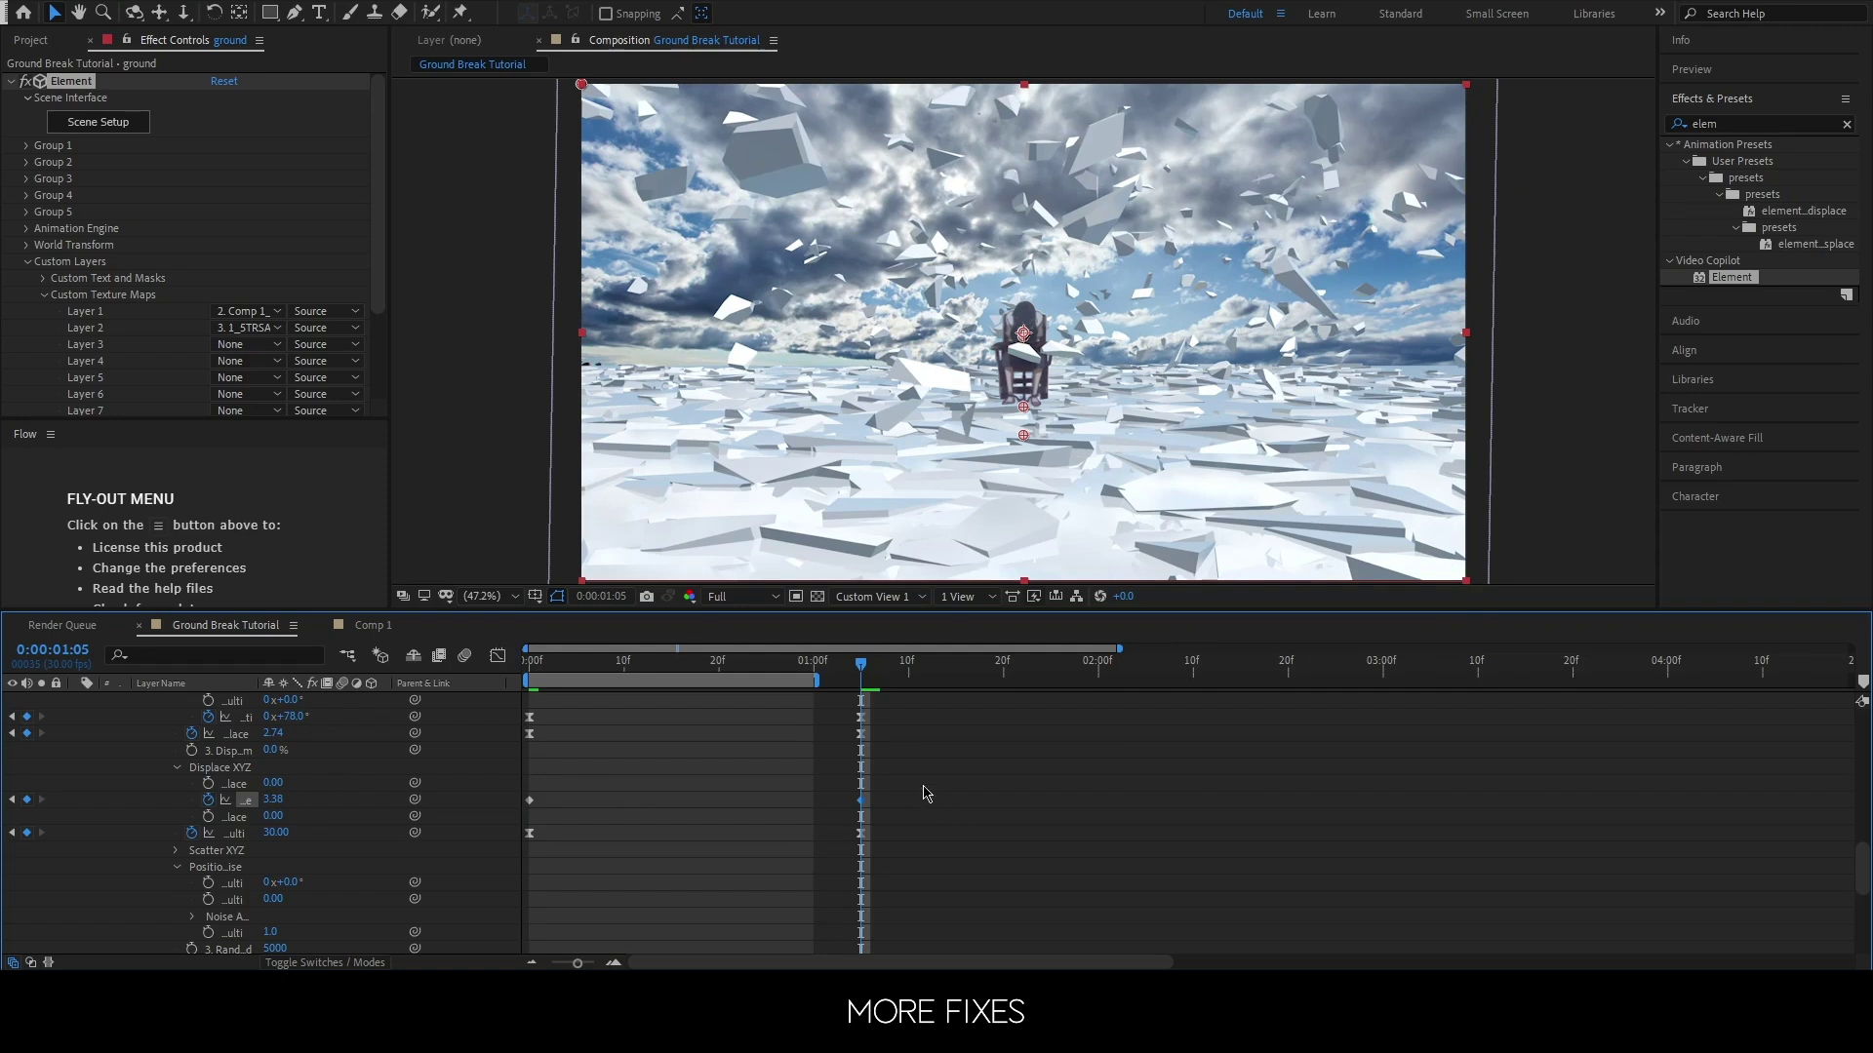
pyautogui.moveTo(913, 781); pyautogui.dragTo(516, 817)
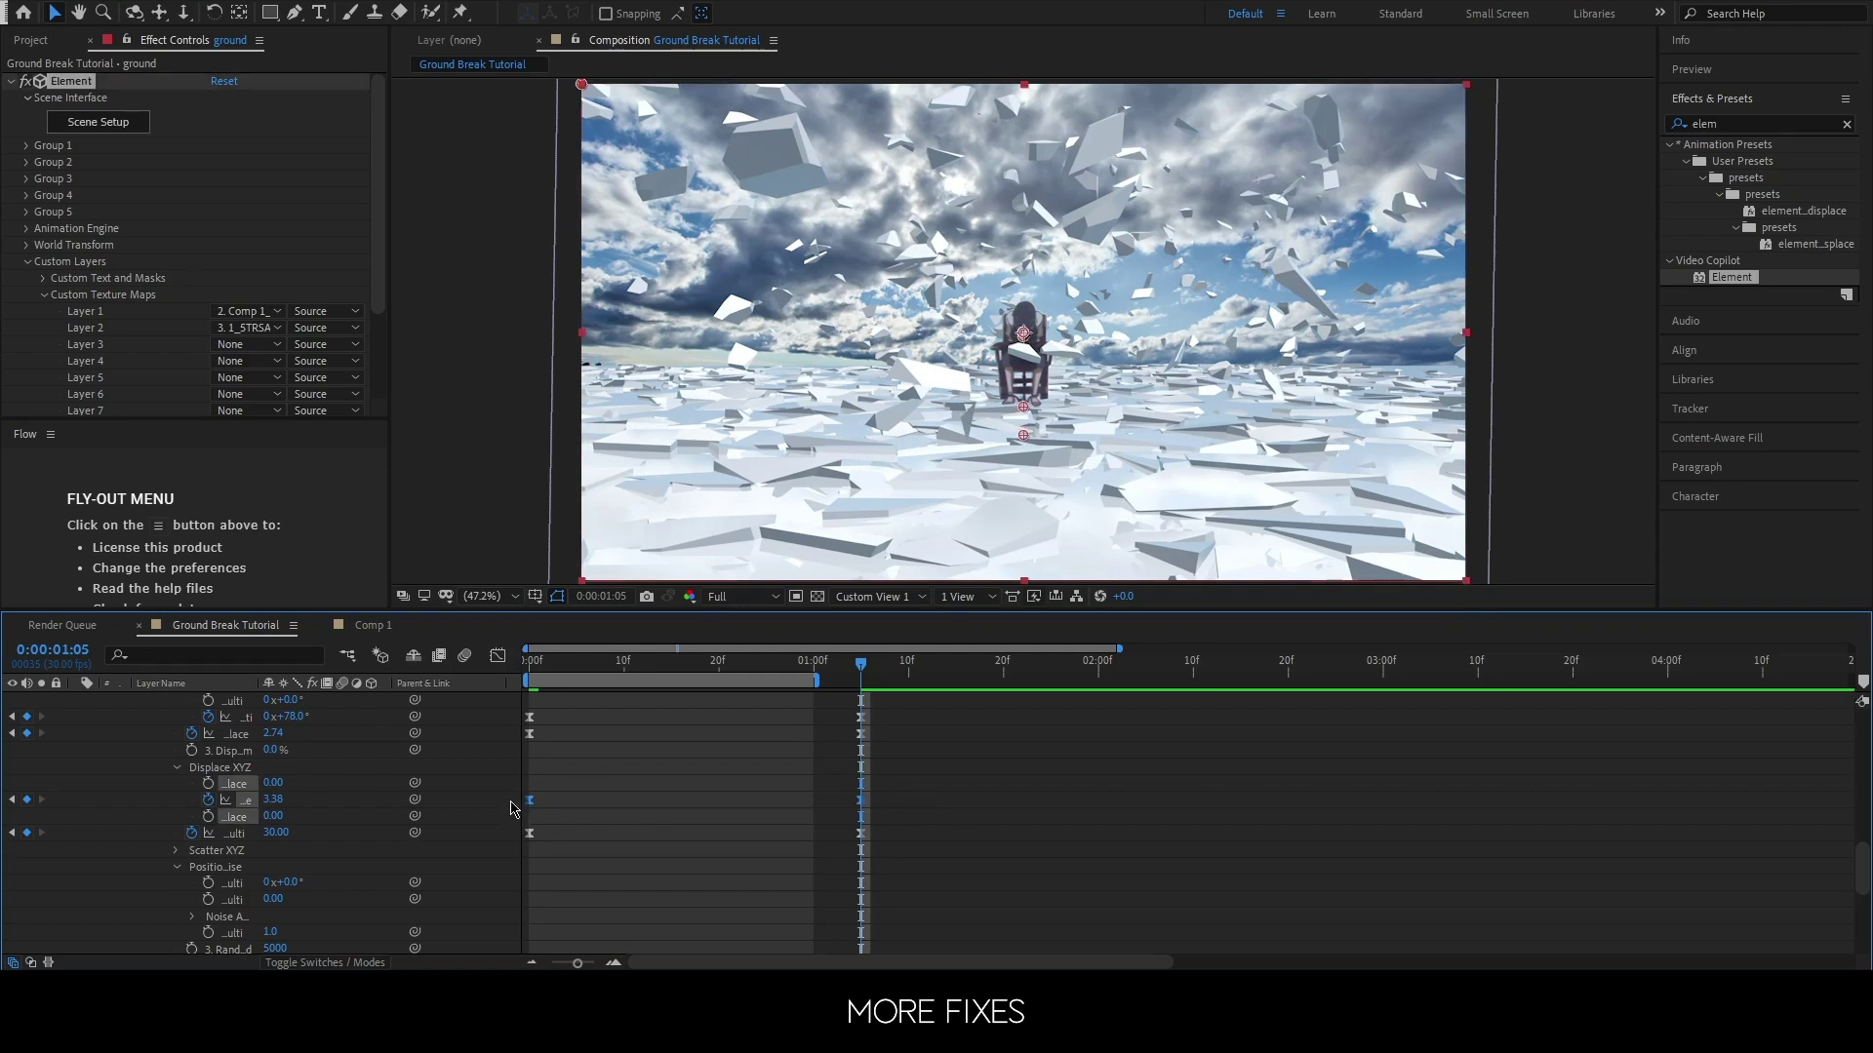
# - Drag the Displace XYZ influence handles in the Graph Editor to 100% easing, then preview
pyautogui.click(498, 656)
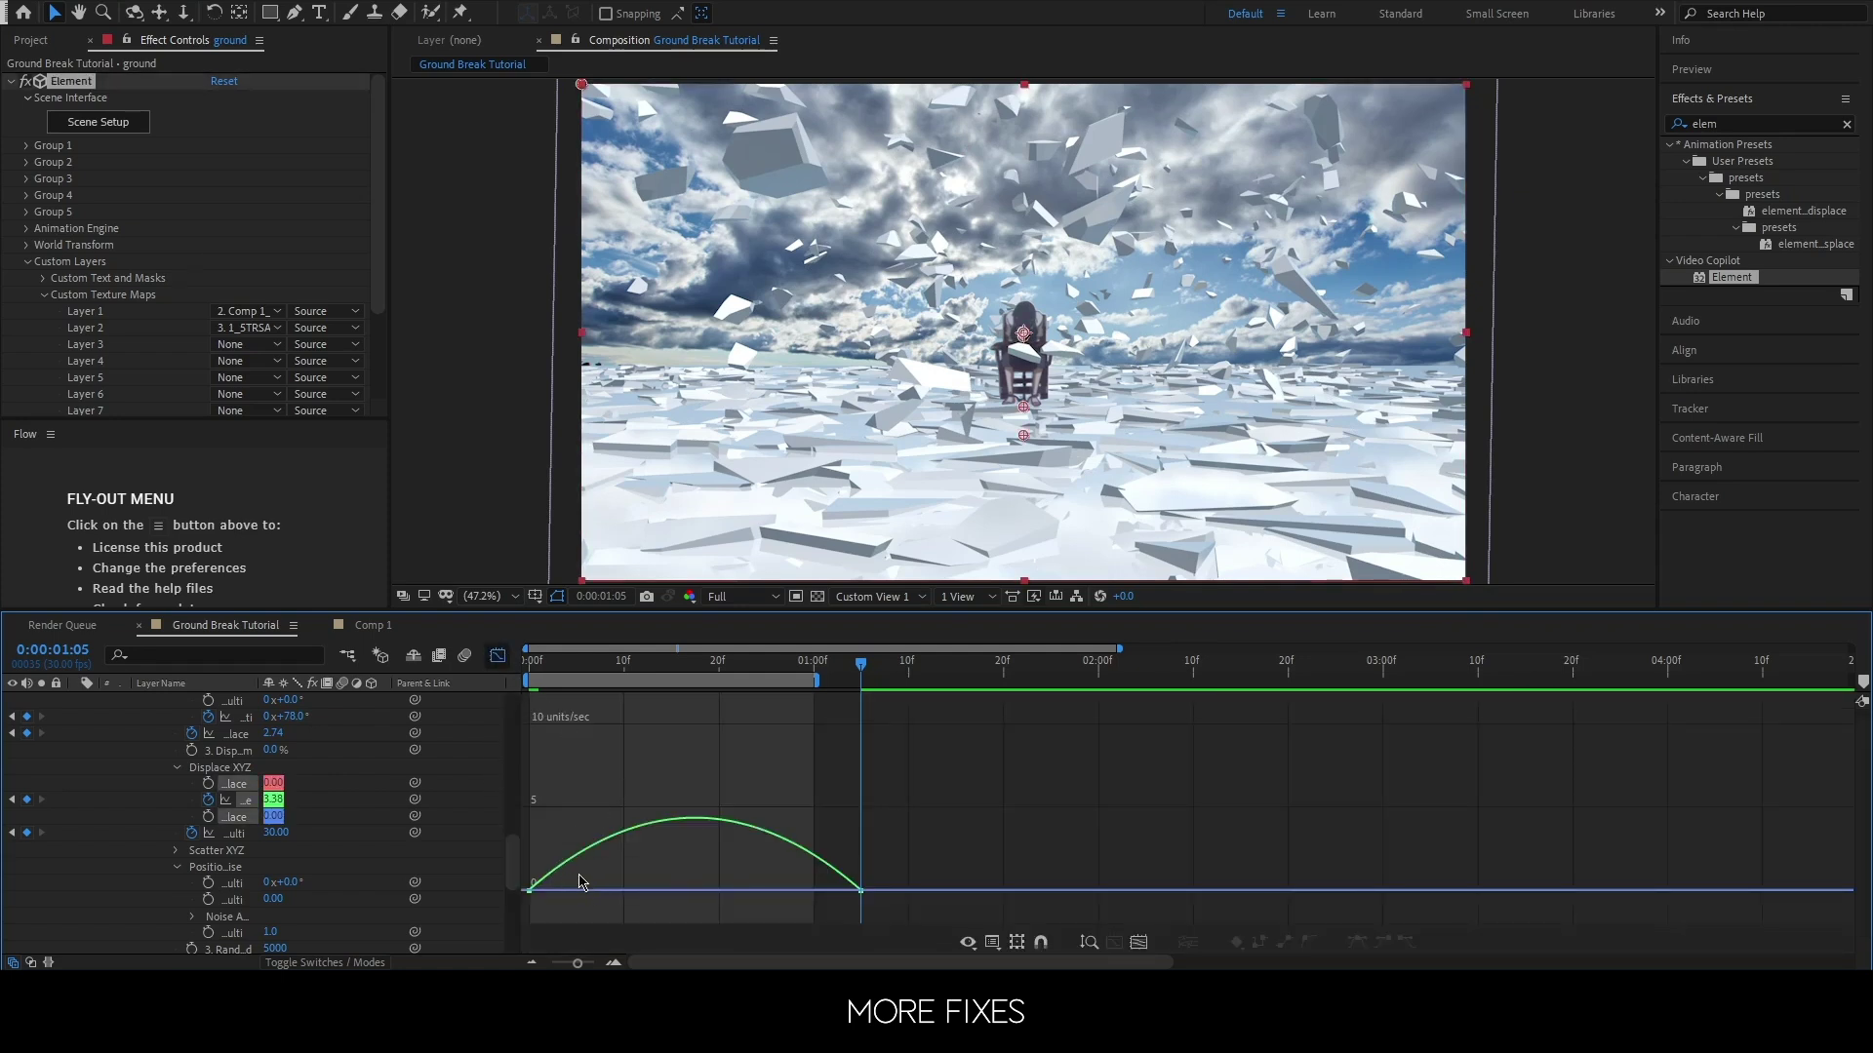
pyautogui.moveTo(563, 899); pyautogui.dragTo(544, 899)
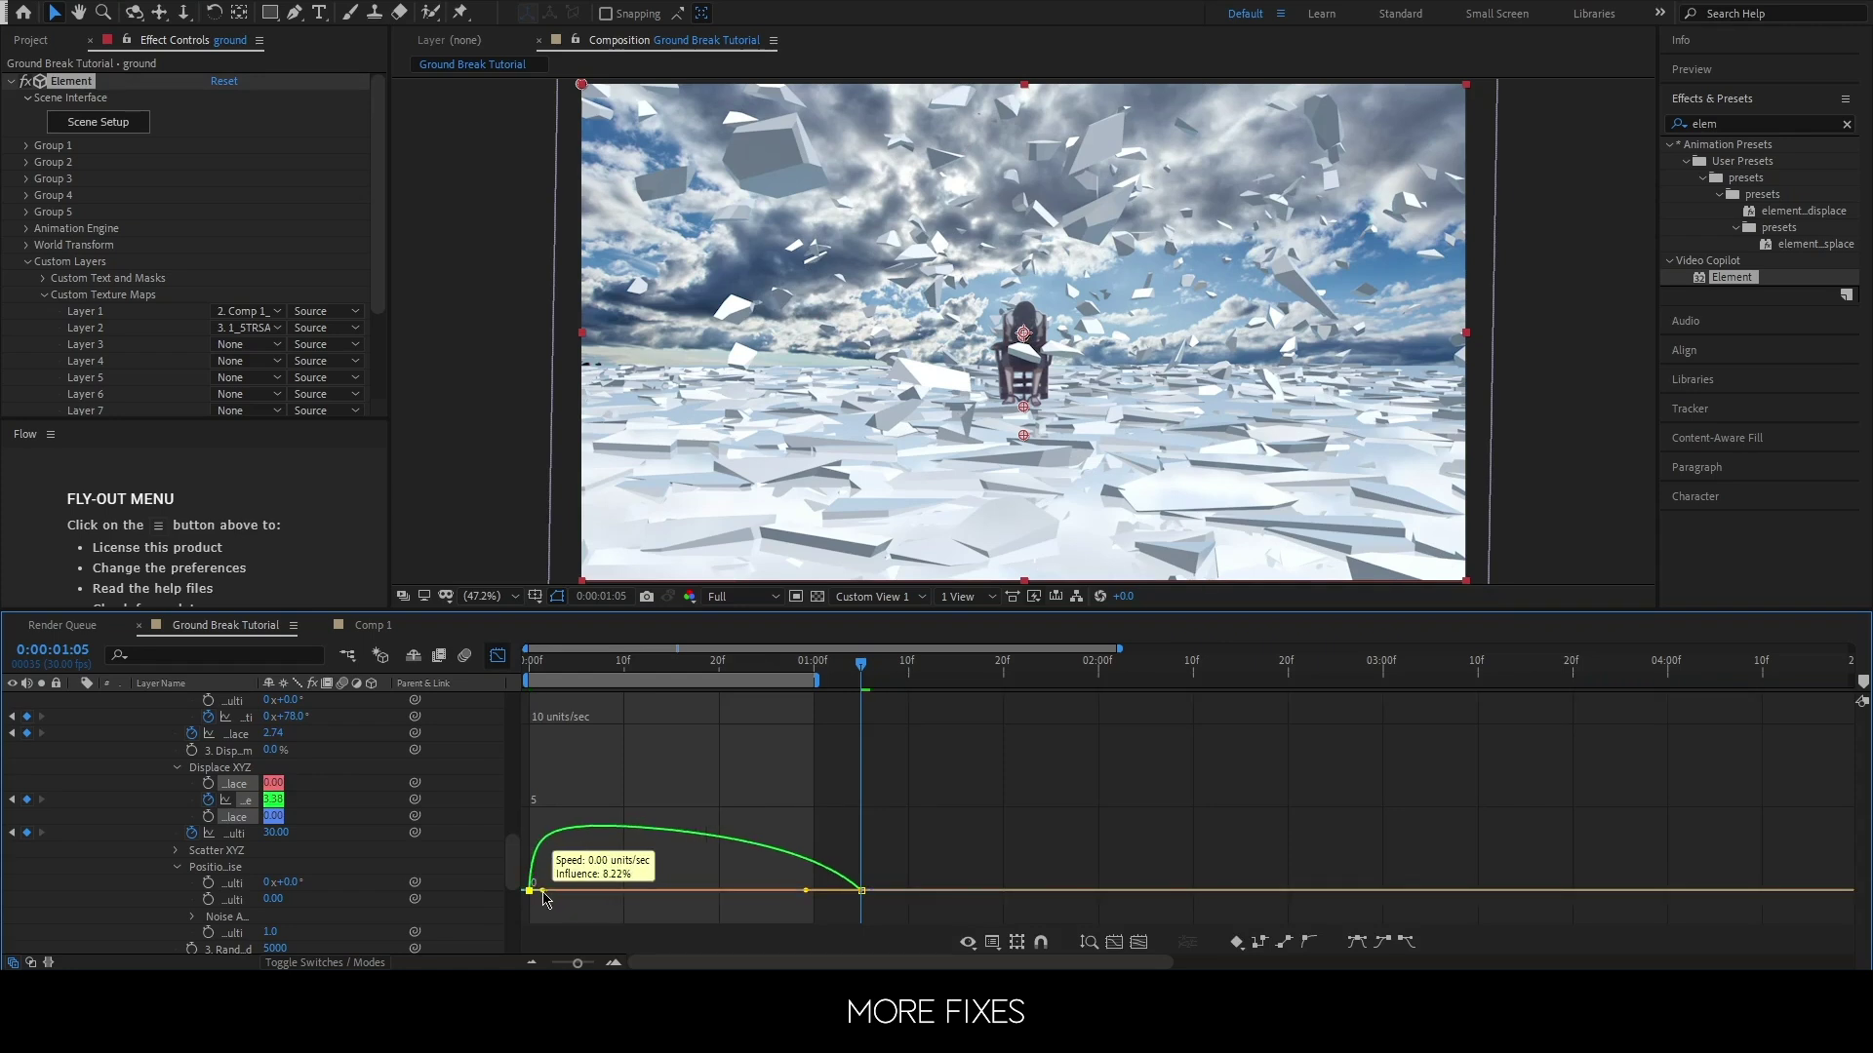
pyautogui.moveTo(806, 893); pyautogui.dragTo(641, 900)
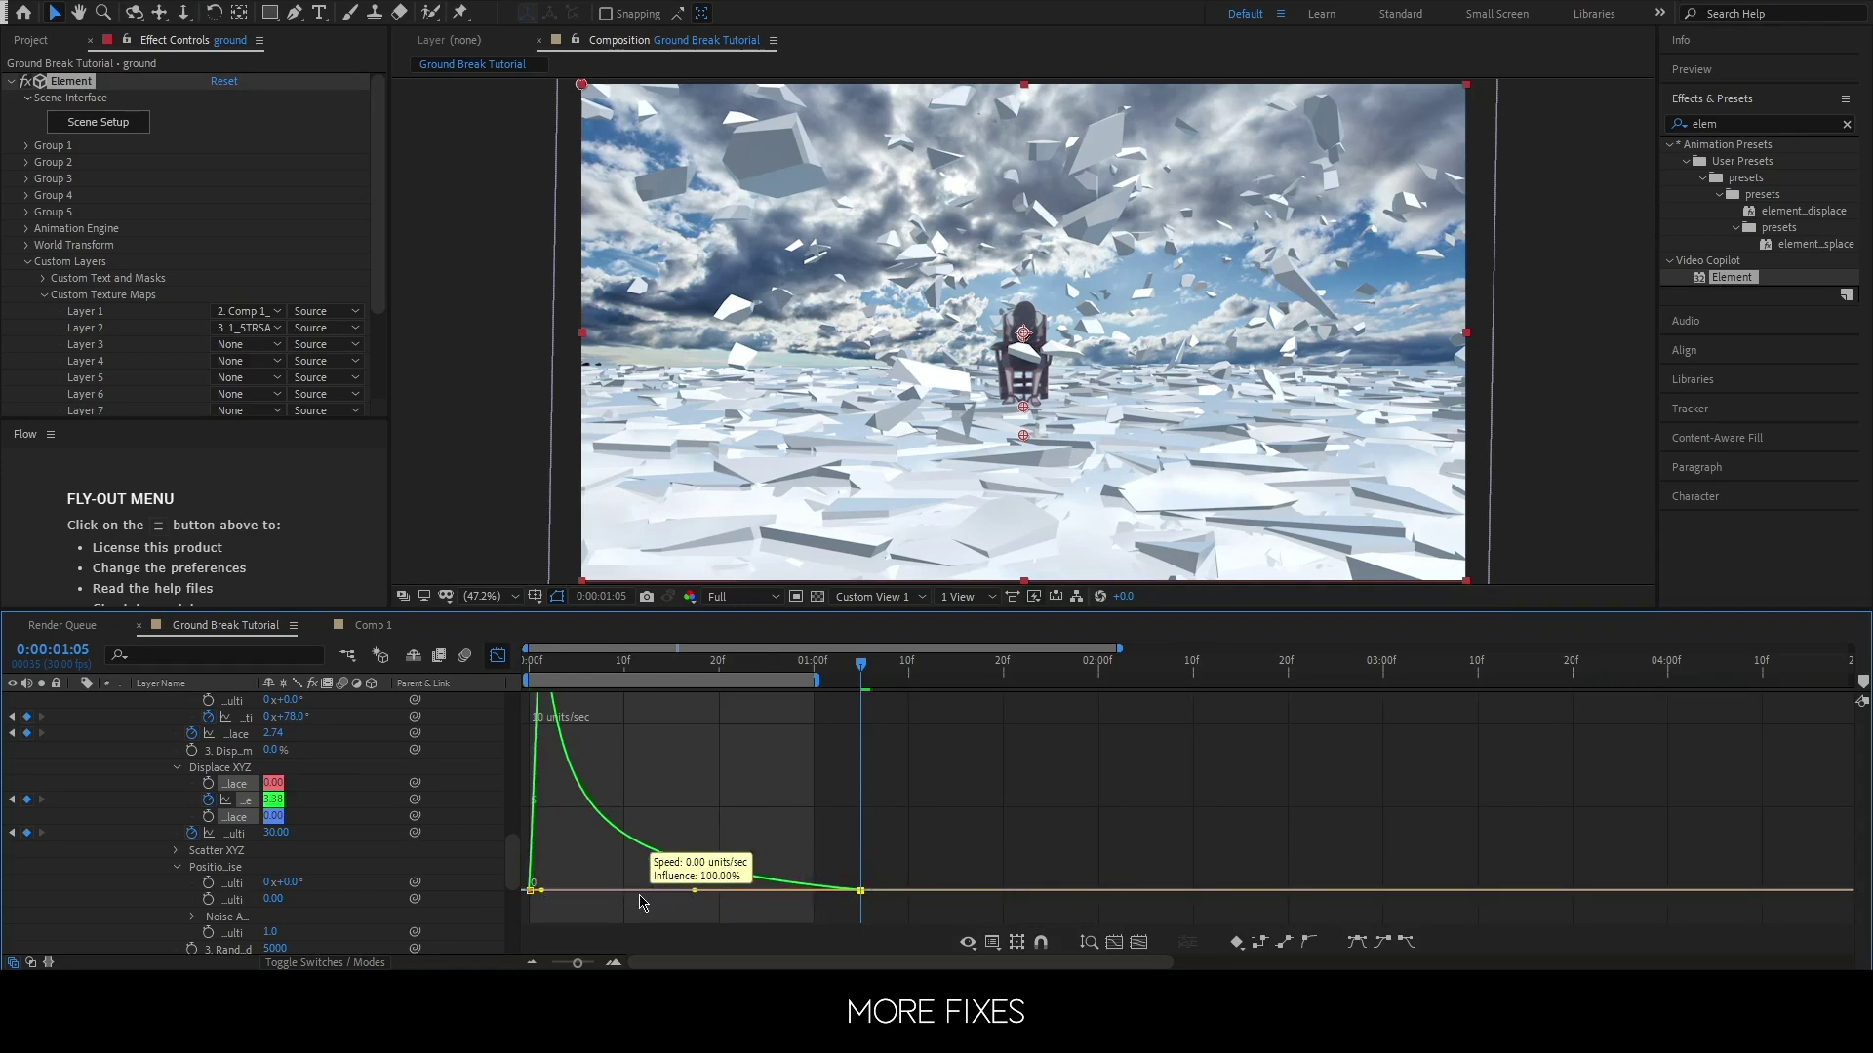
pyautogui.press('space')
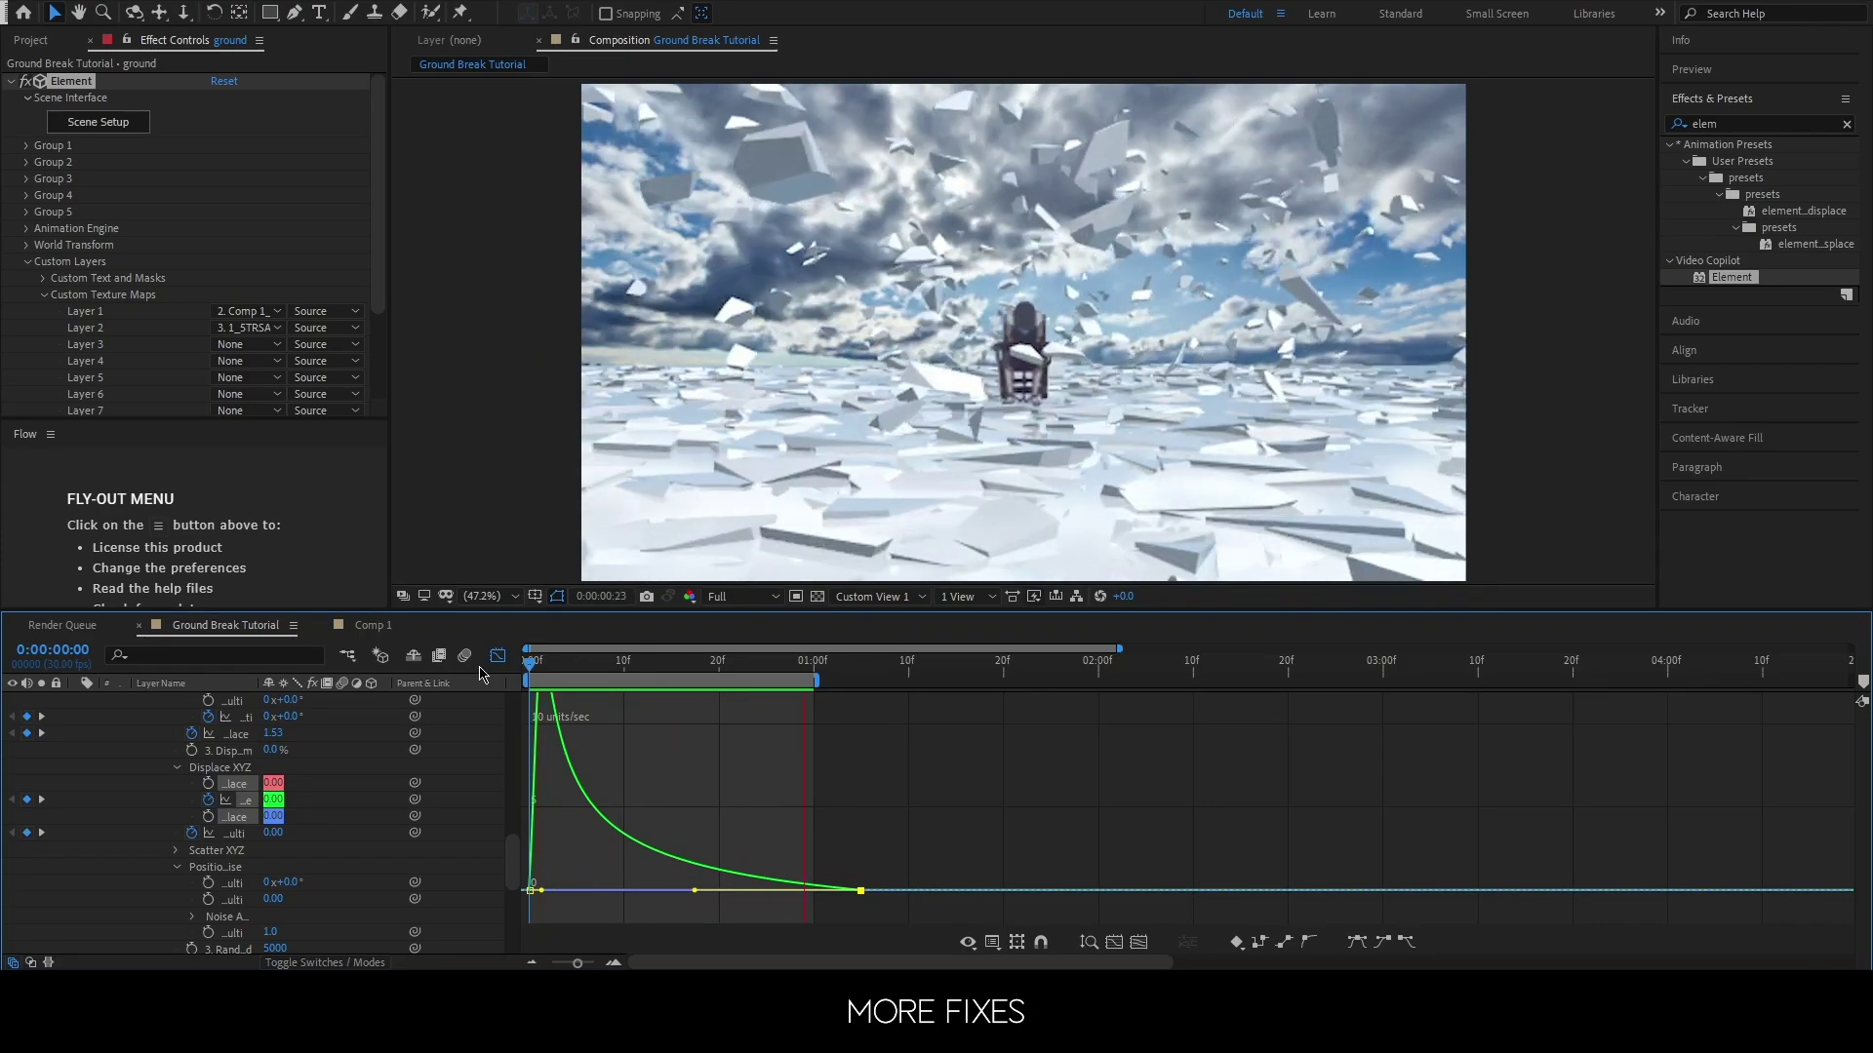
# - Stop the preview, collapse Group 3 and expand Group 2 back in the layer bars view
pyautogui.press('space')
pyautogui.scroll(3, 285, 761)
pyautogui.scroll(5, 285, 761)
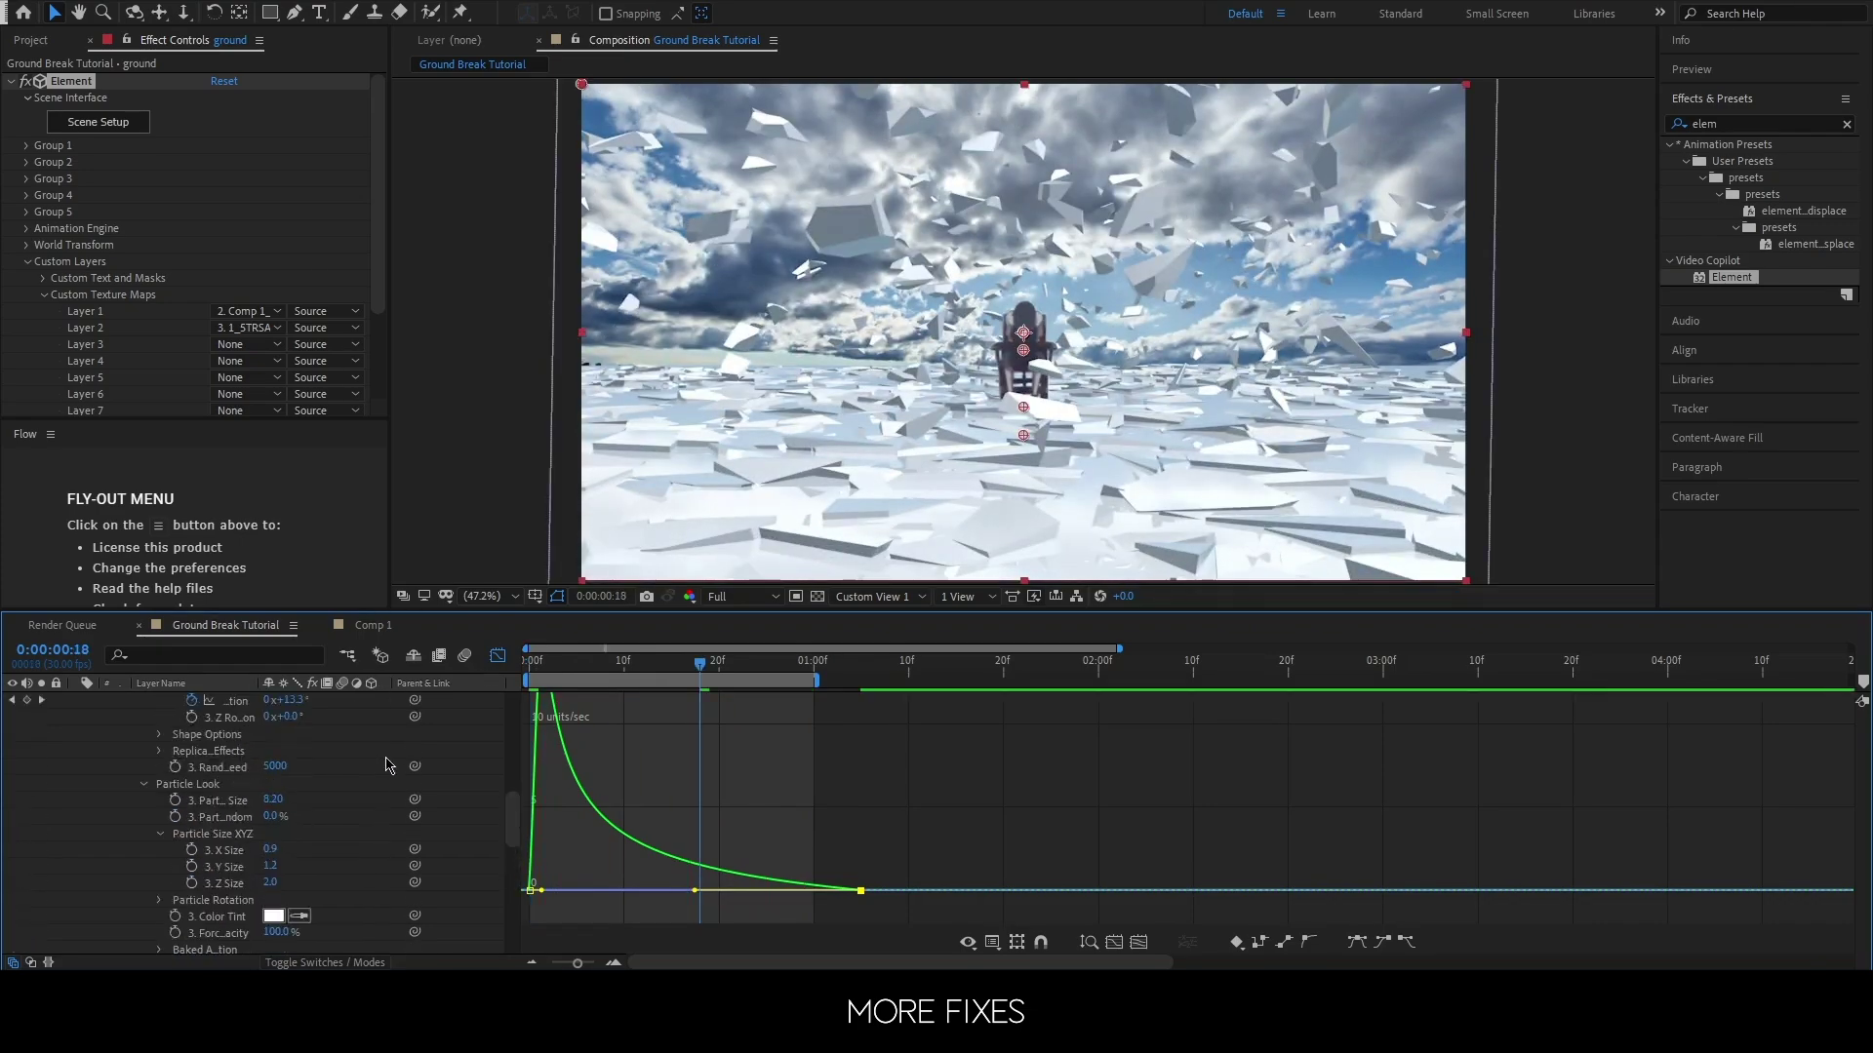
pyautogui.scroll(5, 343, 773)
pyautogui.click(128, 801)
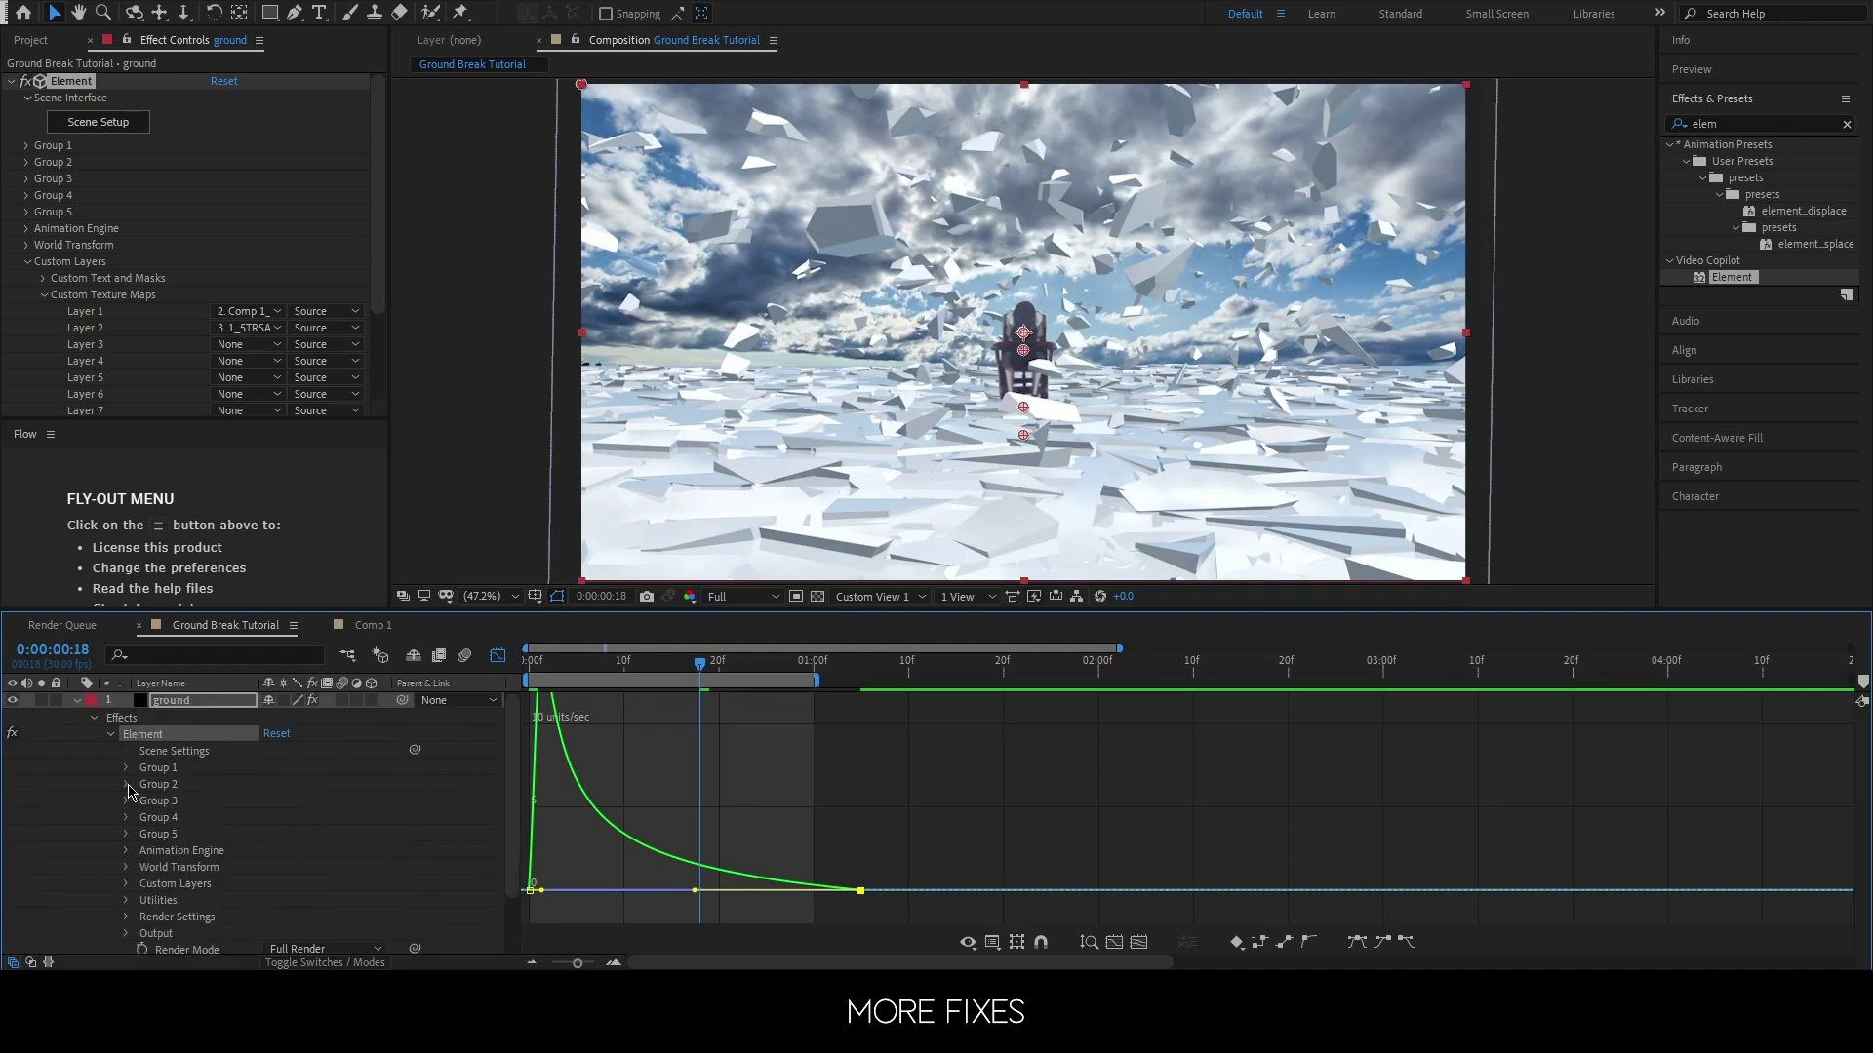
pyautogui.click(127, 785)
pyautogui.scroll(-2, 129, 790)
pyautogui.click(496, 655)
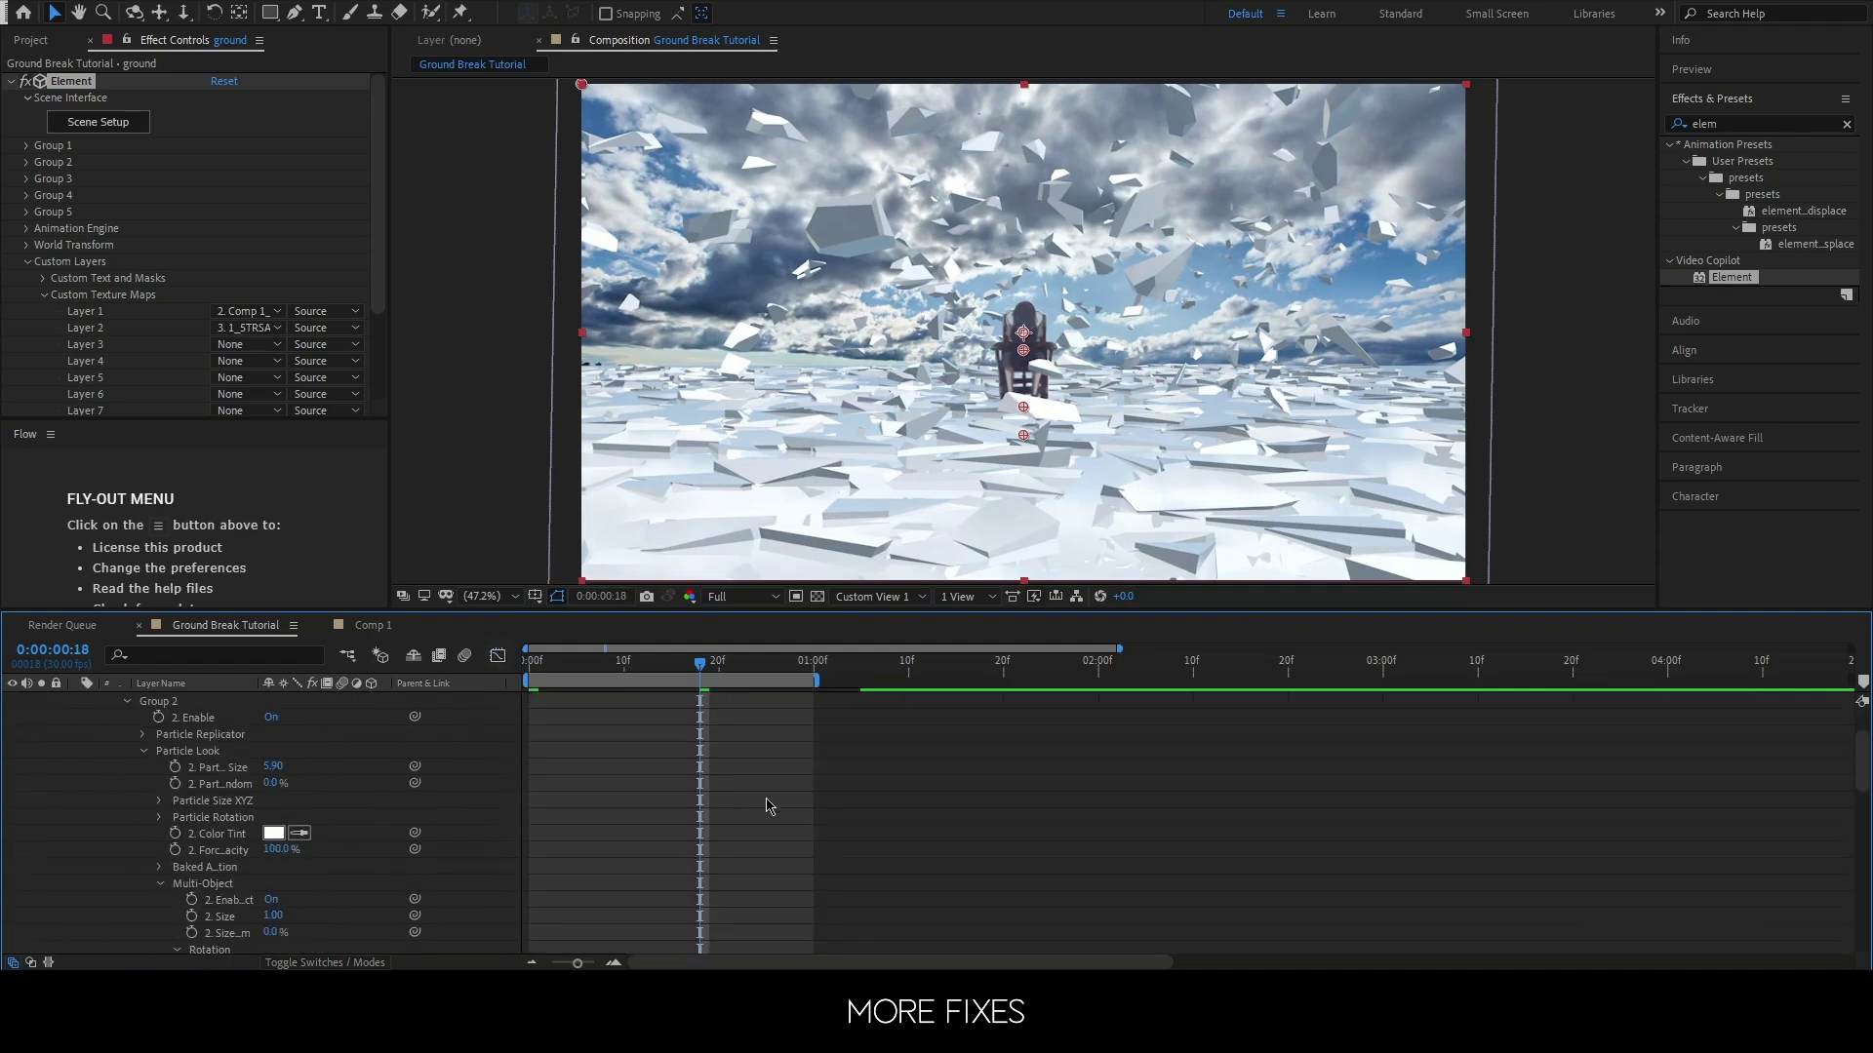
pyautogui.scroll(-5, 753, 817)
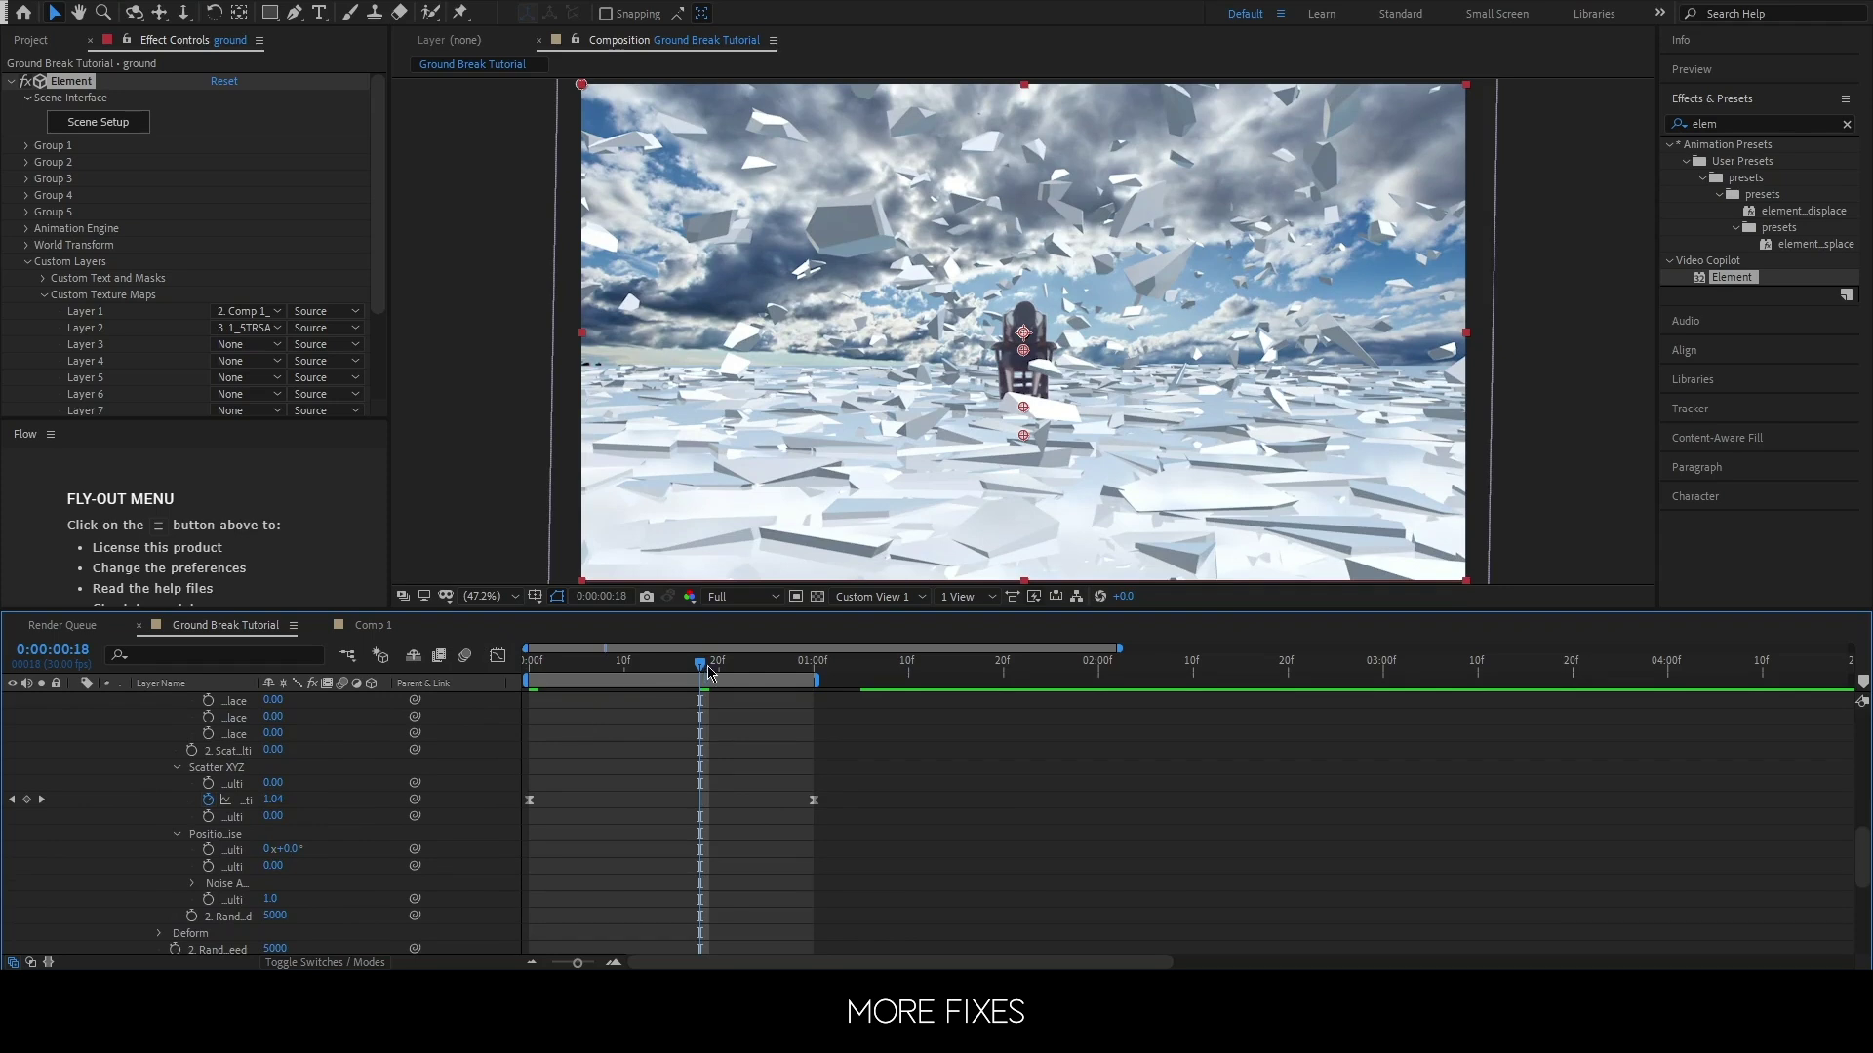
pyautogui.moveTo(709, 671); pyautogui.dragTo(739, 671)
# - Lower Group 2's Particle Replicator position at 1:10 and preview the animation from the start
pyautogui.scroll(5, 776, 747)
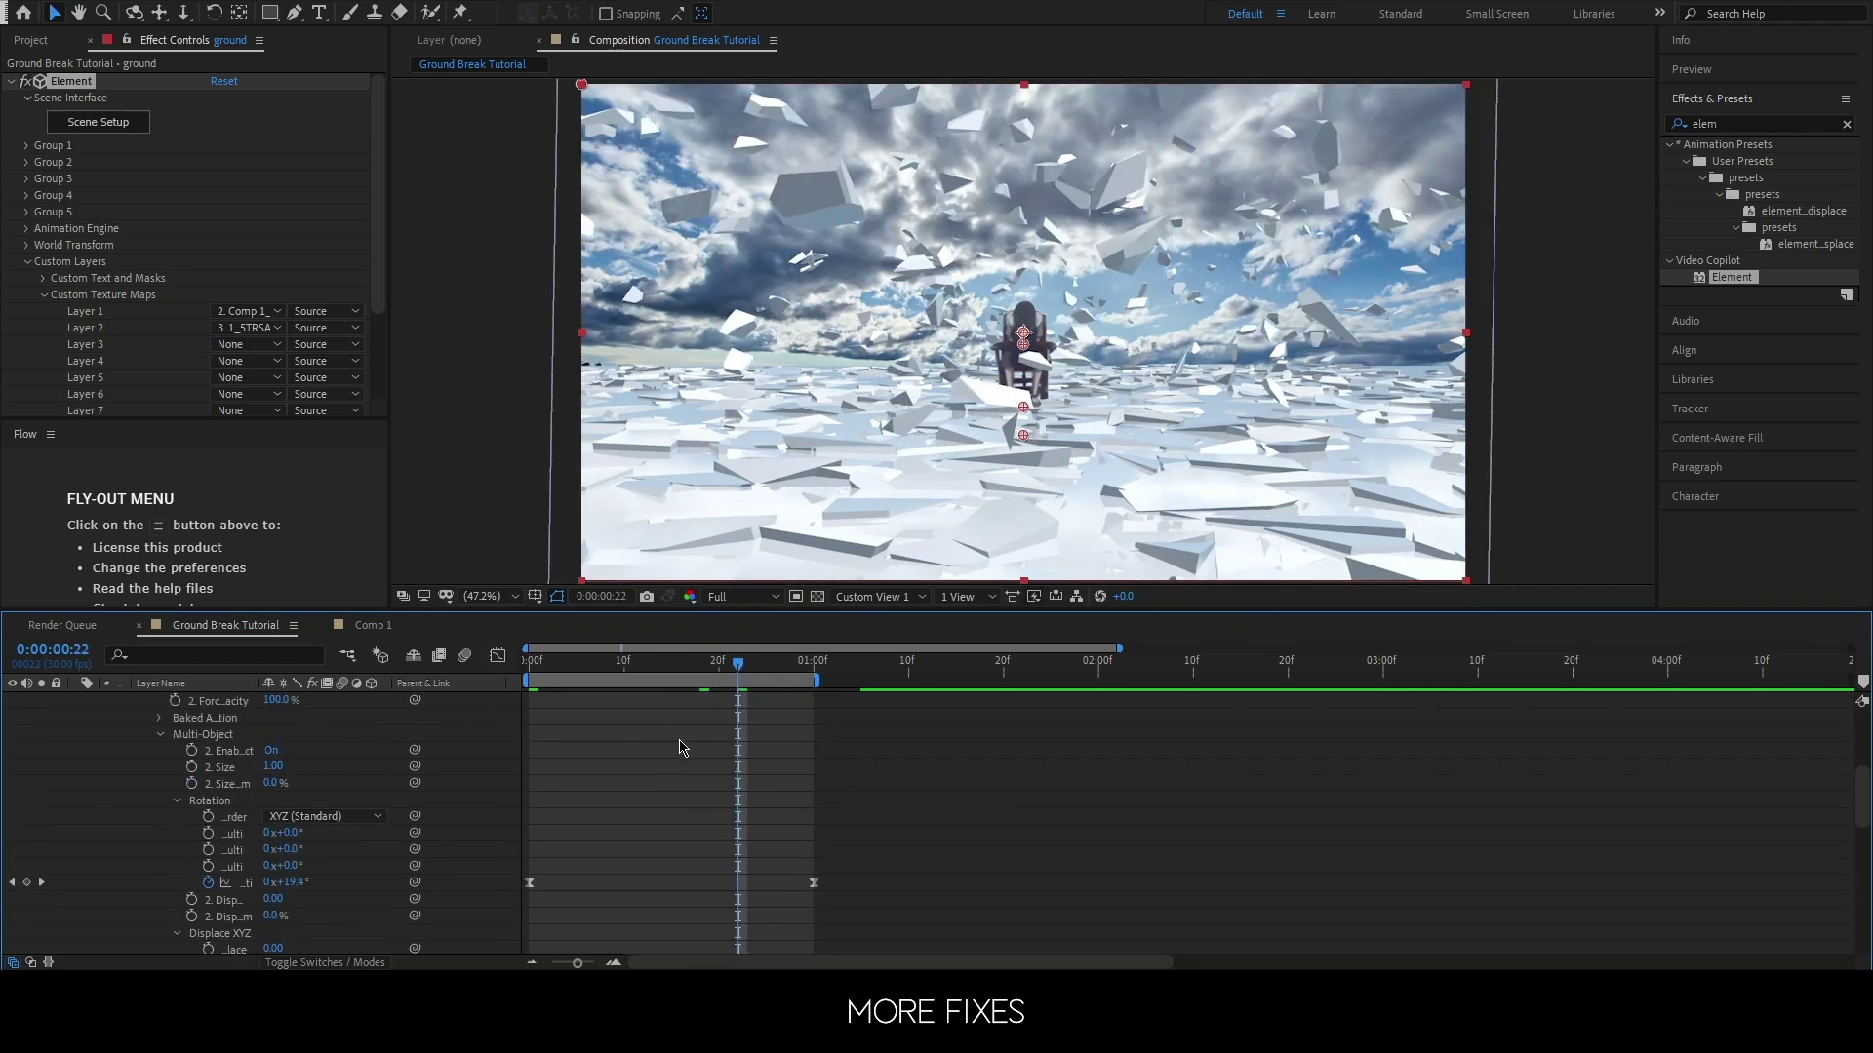
pyautogui.scroll(1, 680, 748)
pyautogui.scroll(1, 658, 761)
pyautogui.scroll(1, 624, 761)
pyautogui.scroll(1, 390, 756)
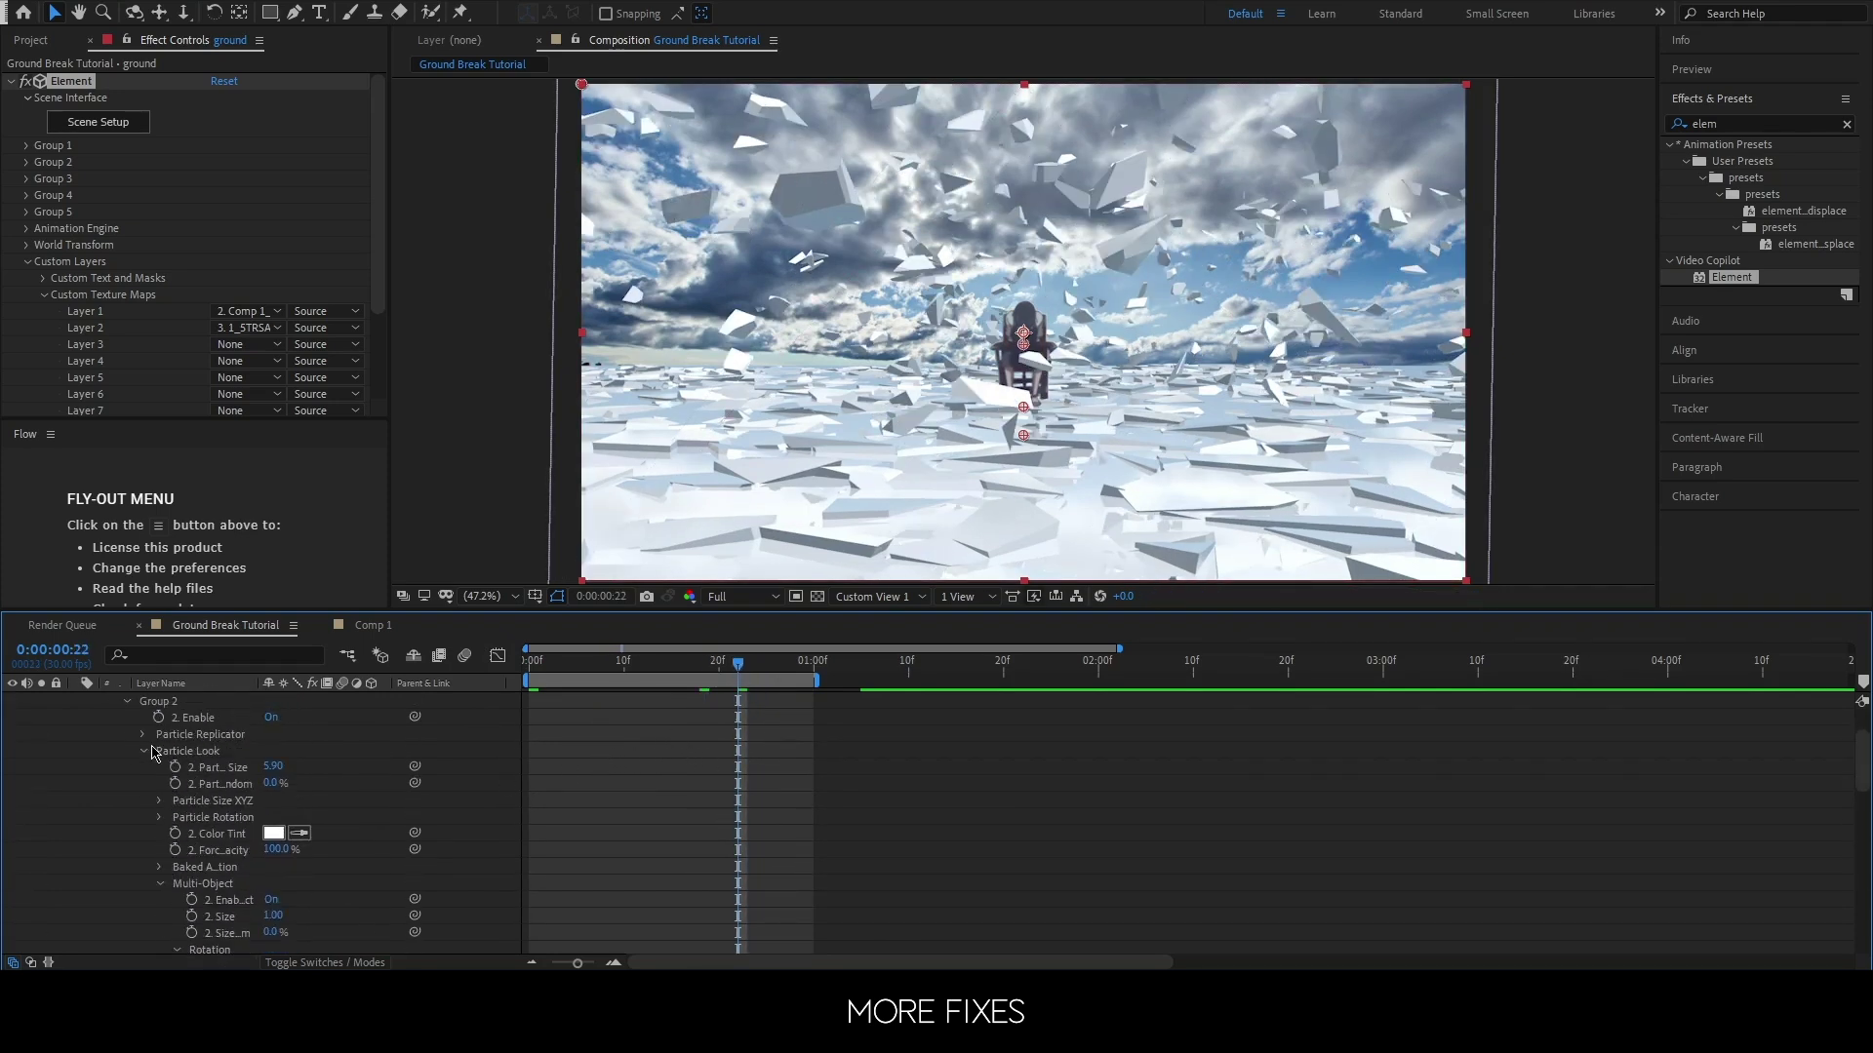
pyautogui.click(145, 735)
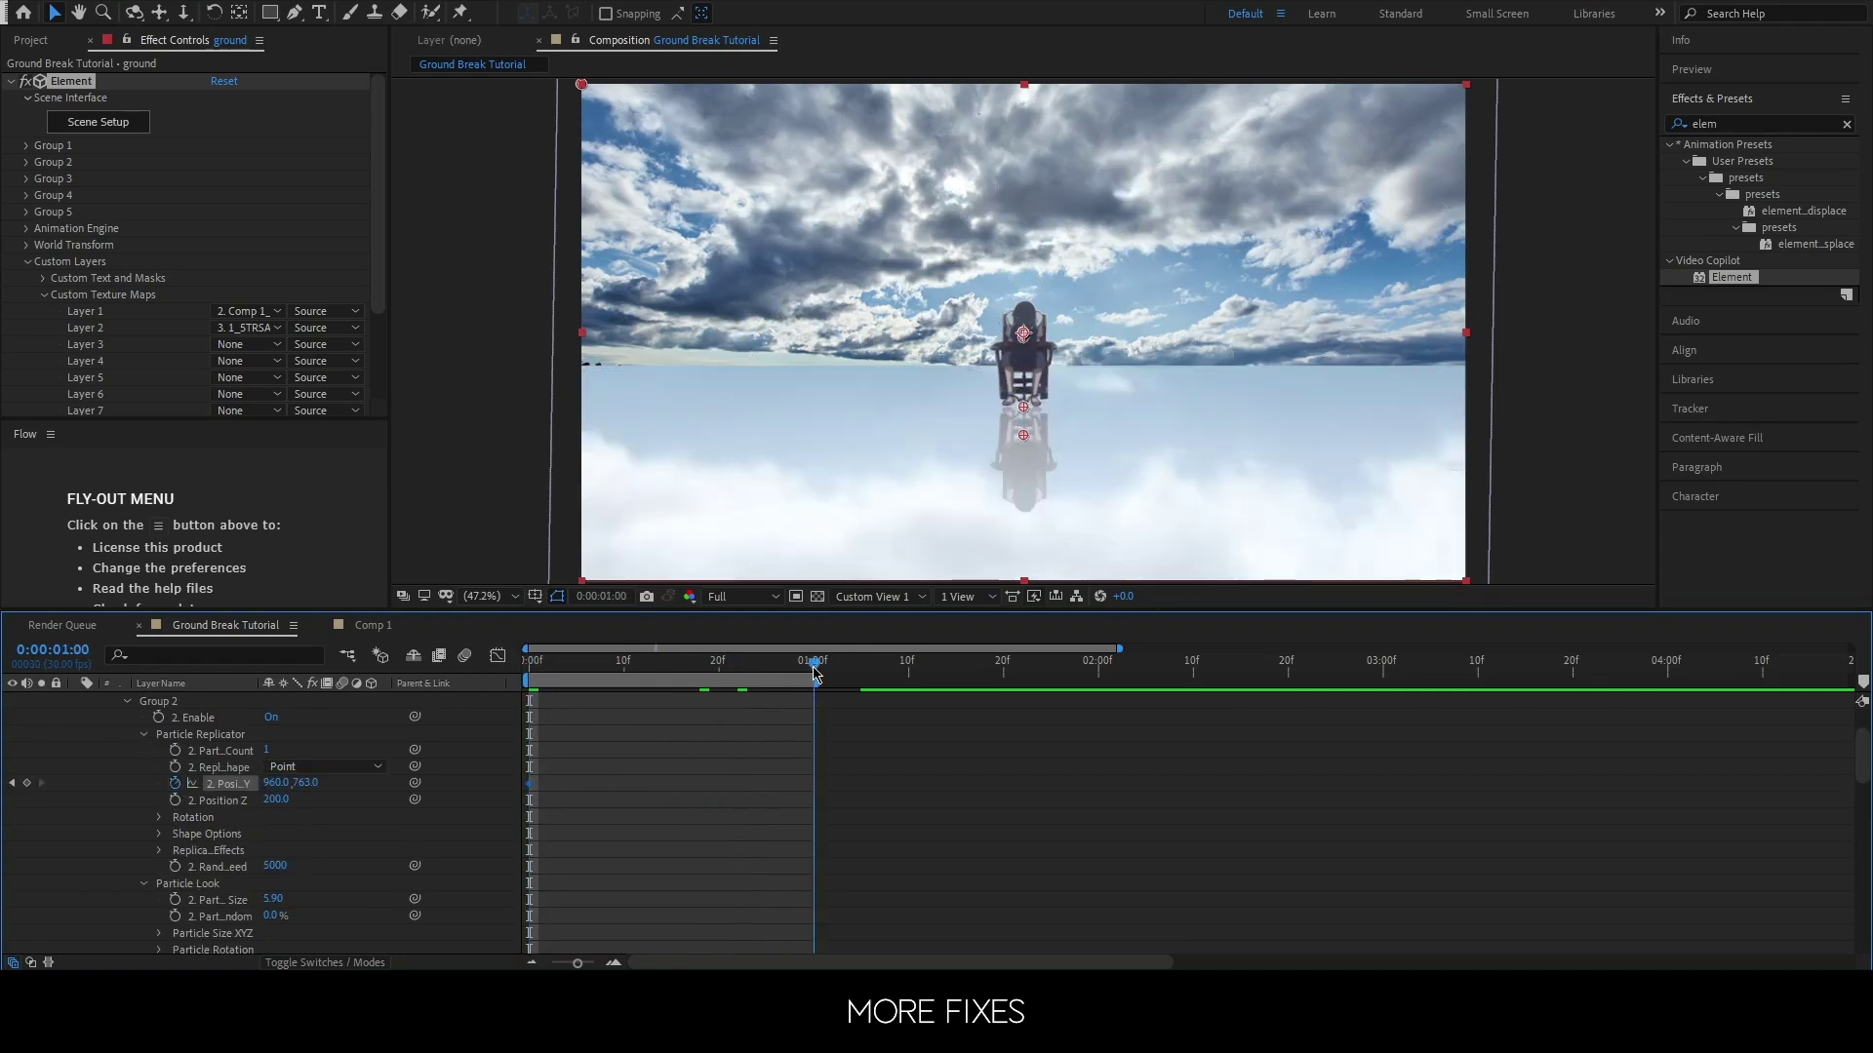
pyautogui.moveTo(834, 675); pyautogui.dragTo(908, 680)
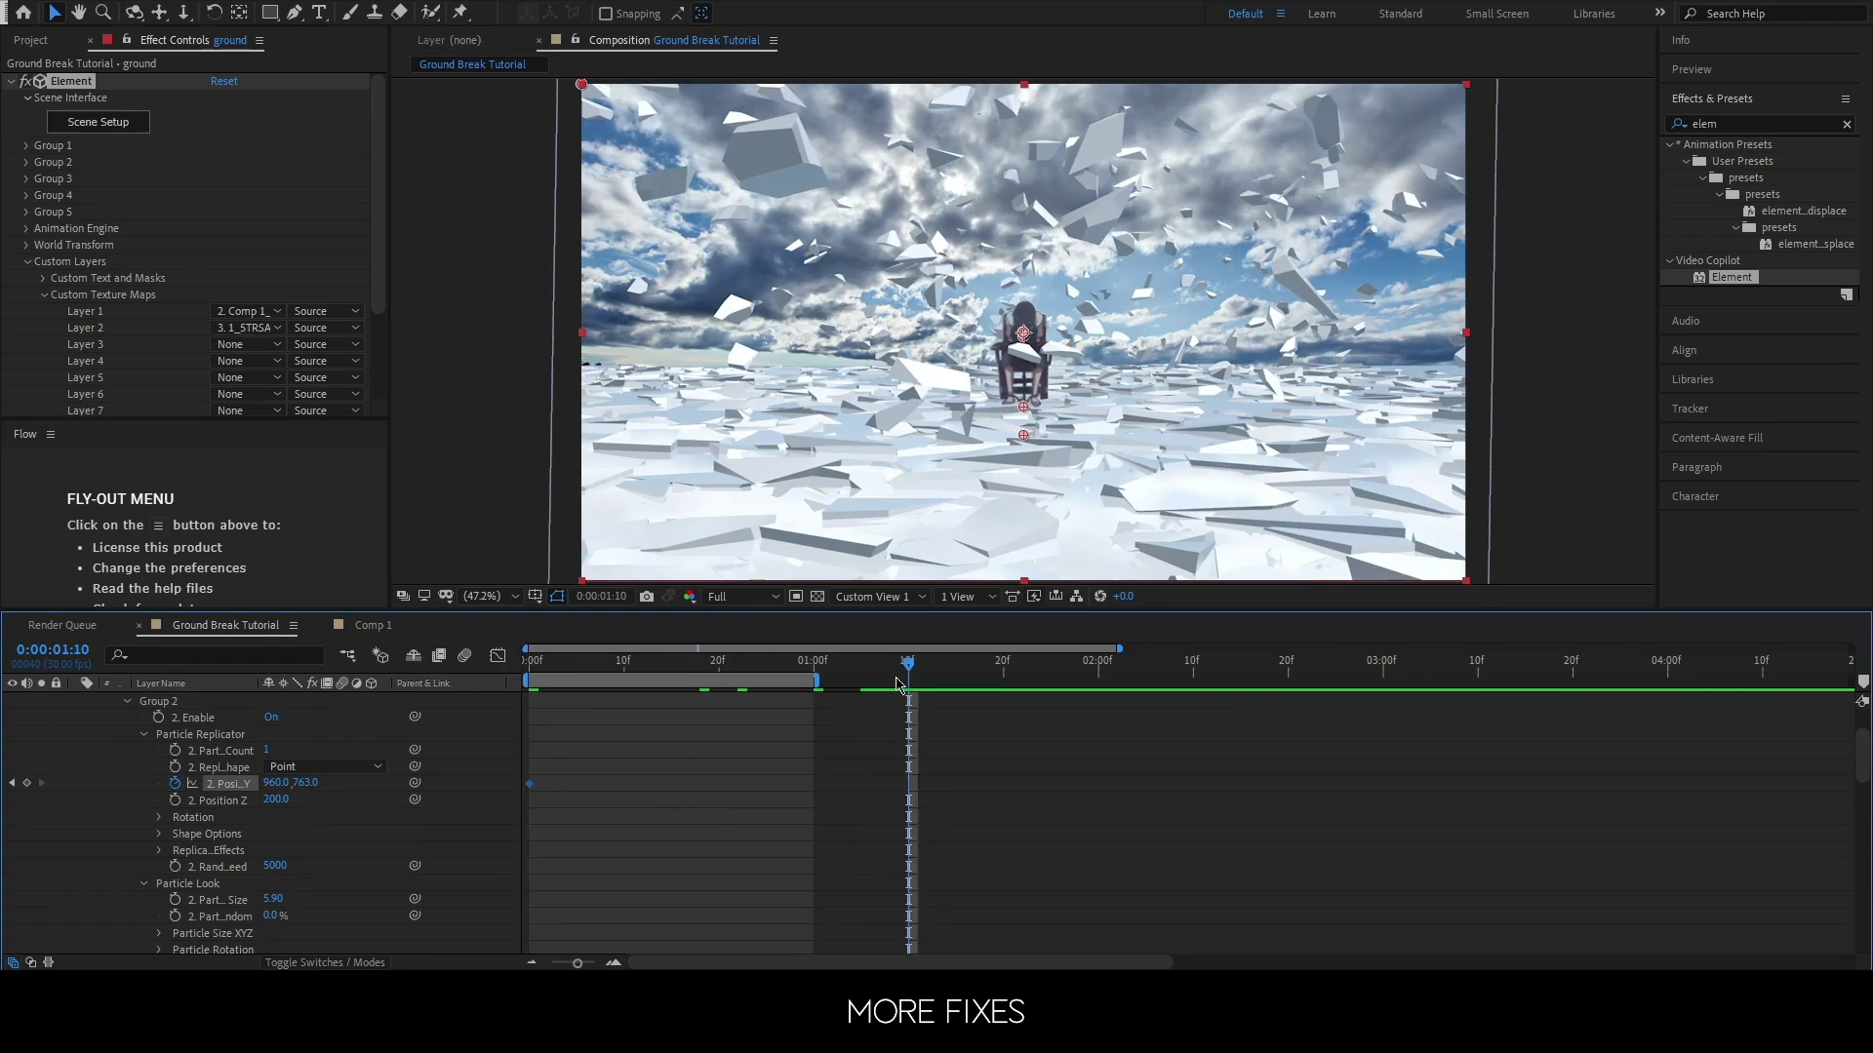
pyautogui.moveTo(312, 783); pyautogui.dragTo(304, 783)
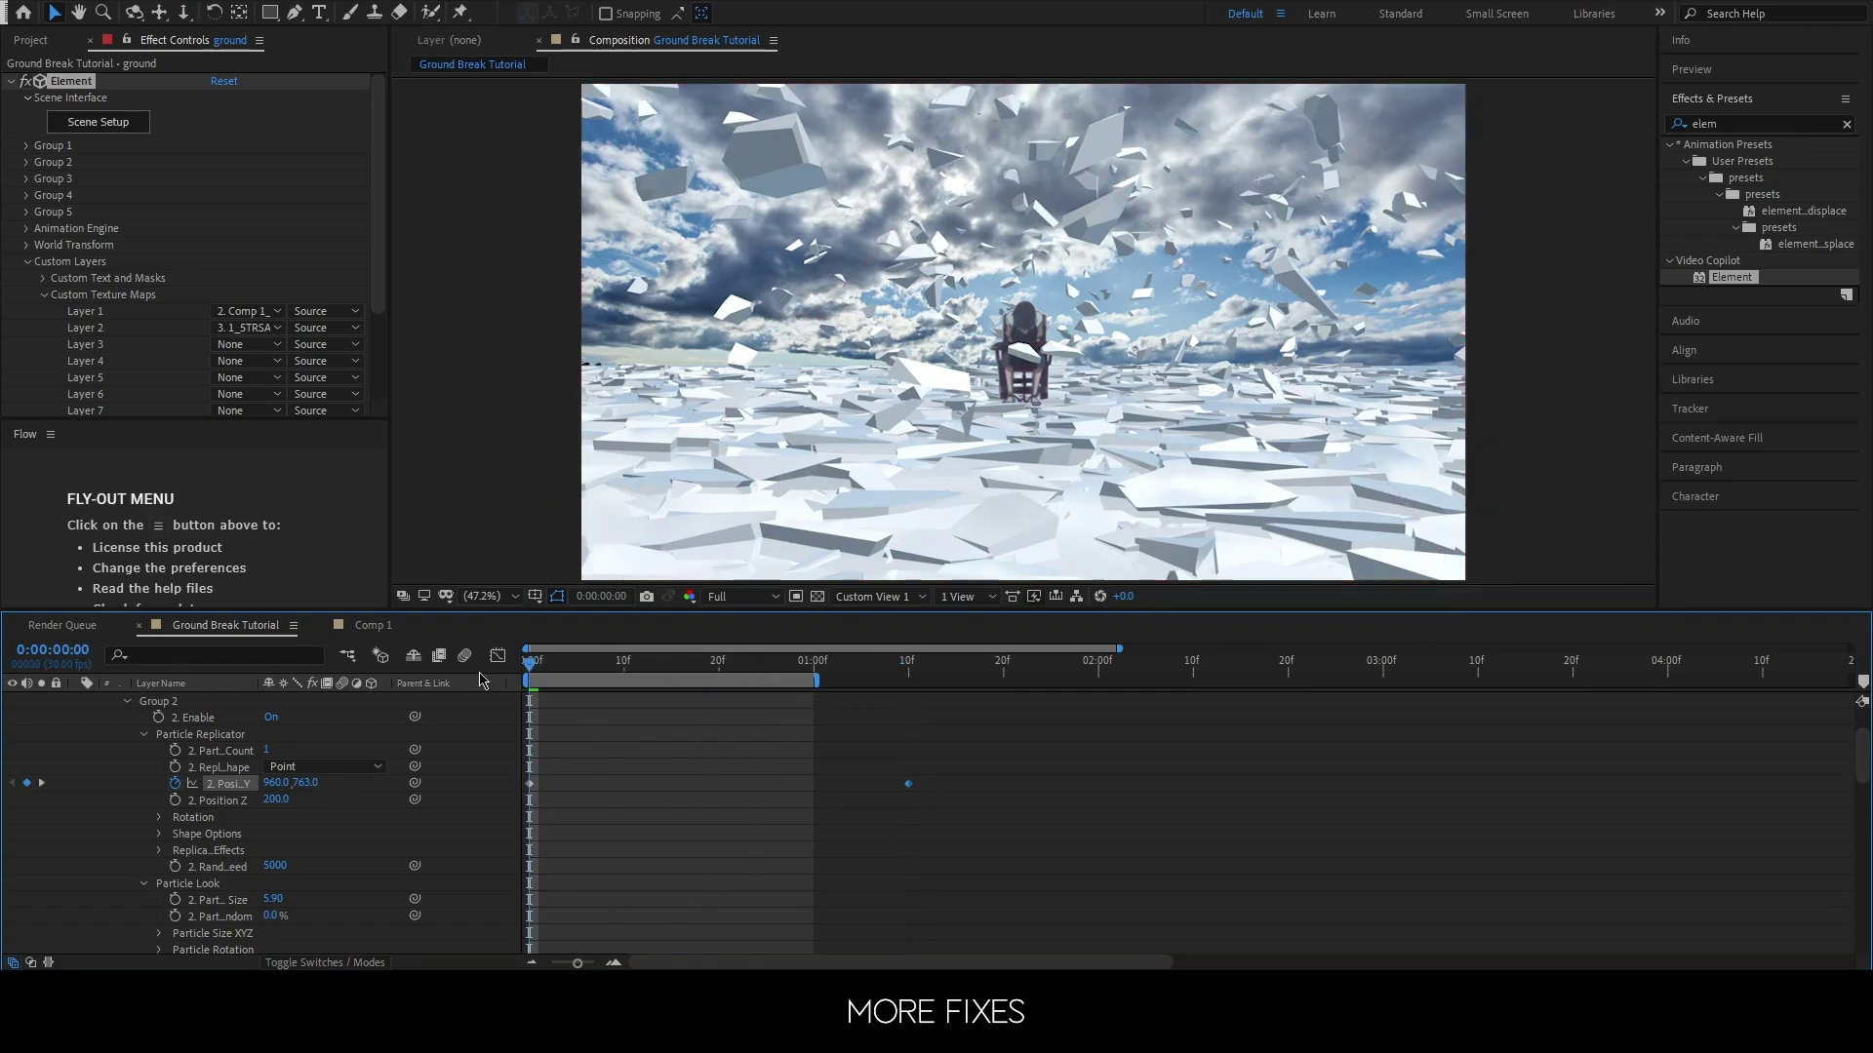
pyautogui.press('space')
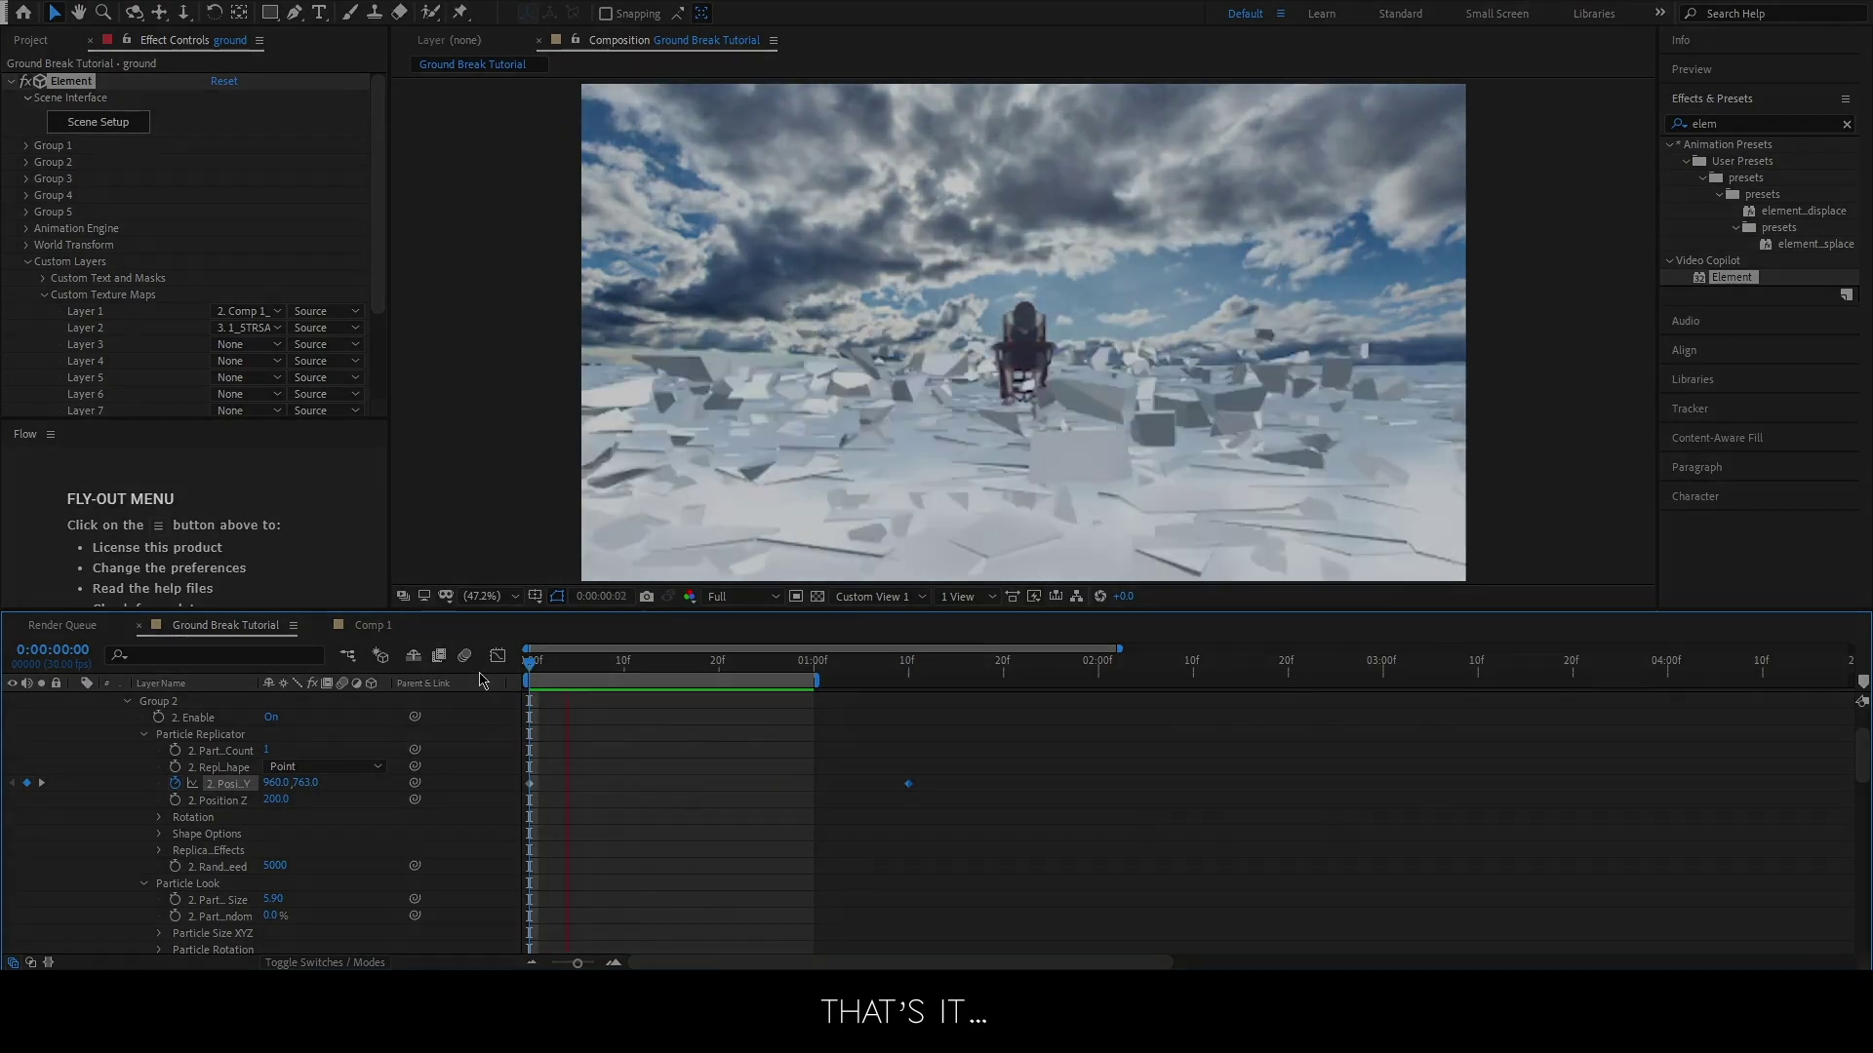
# - Add a new 1920×1080 black solid and place the ground layer above it
pyautogui.click(1031, 387)
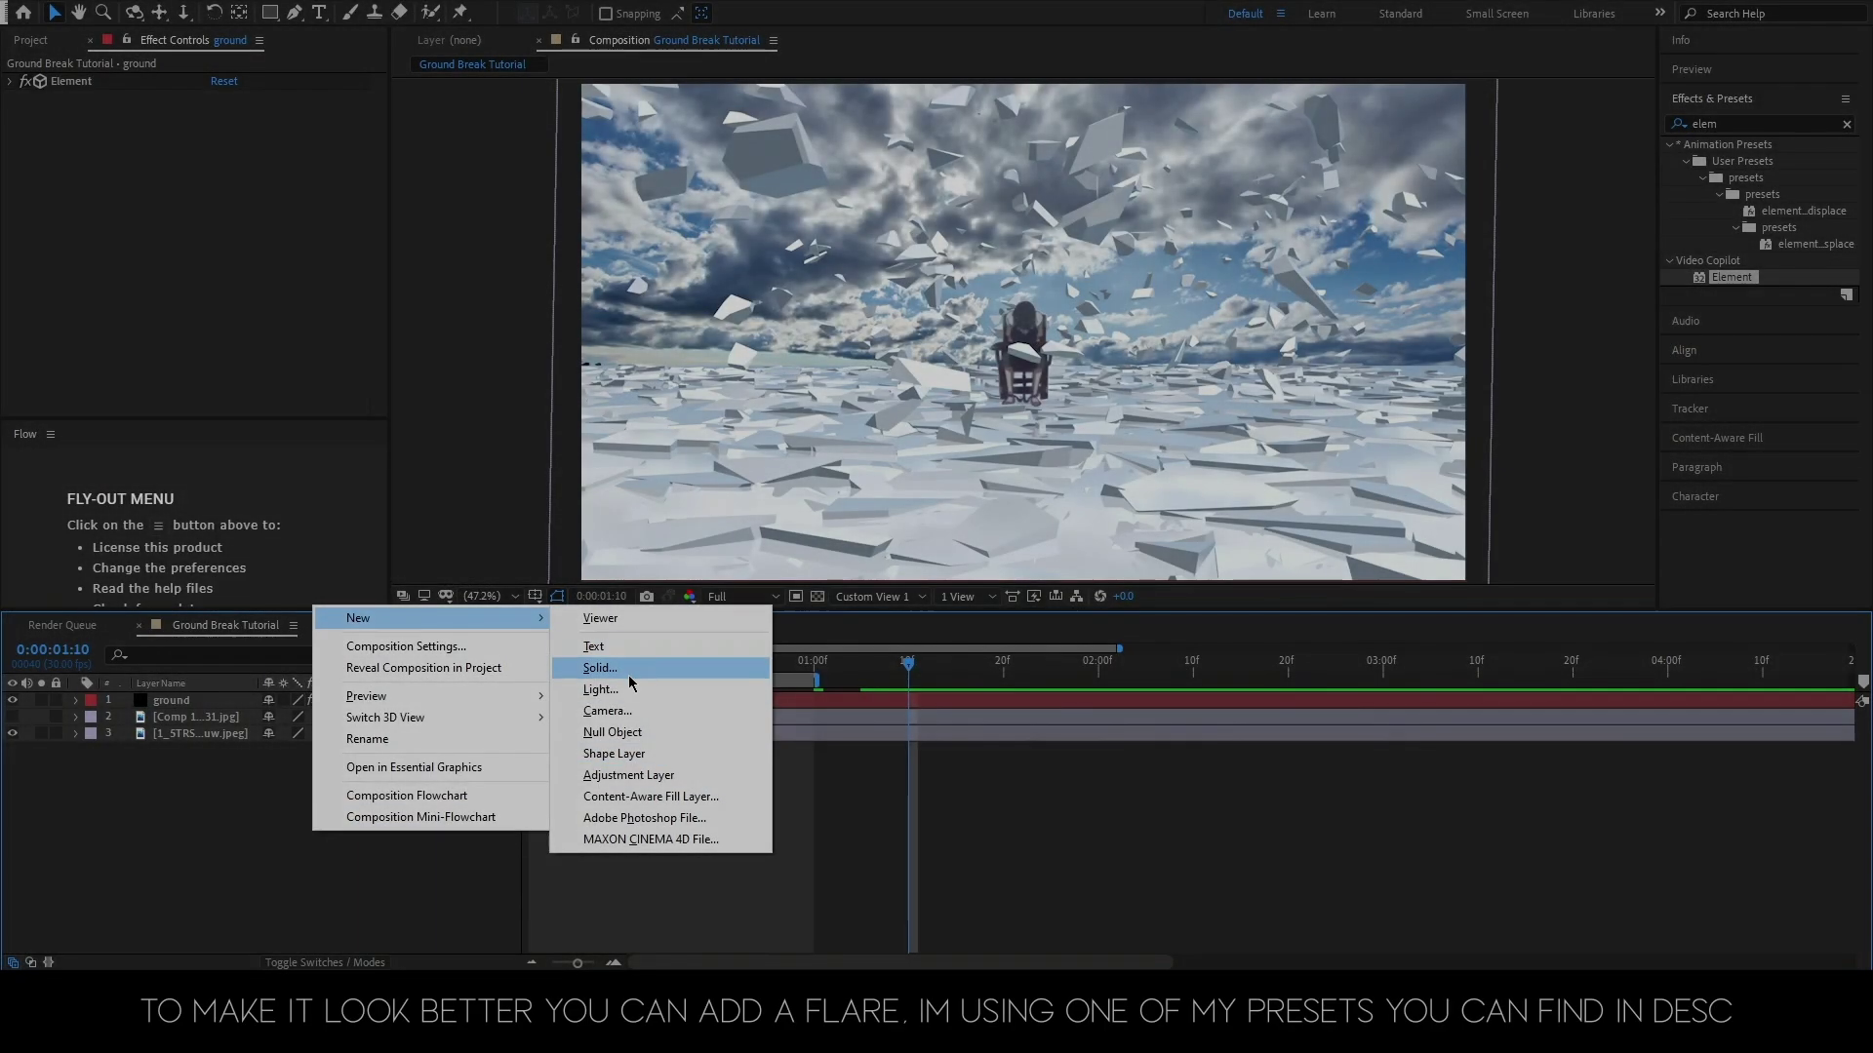
pyautogui.click(624, 668)
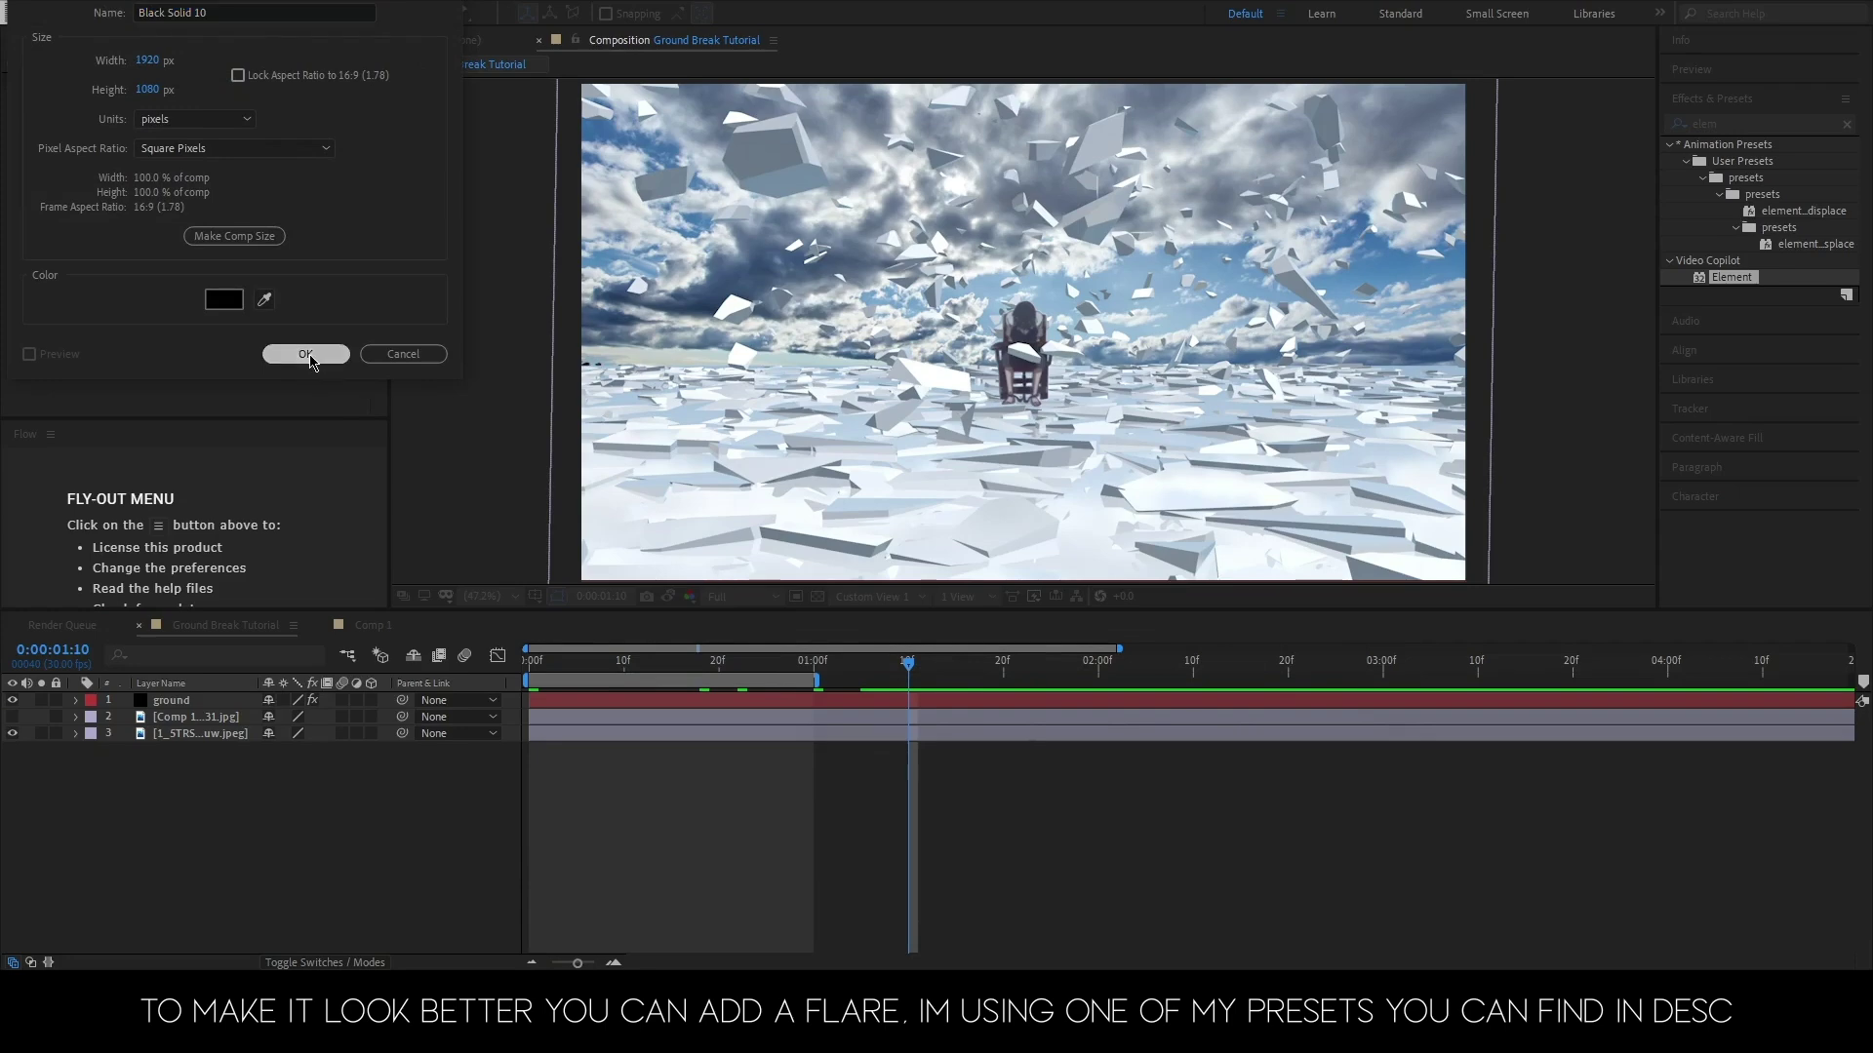
pyautogui.click(309, 357)
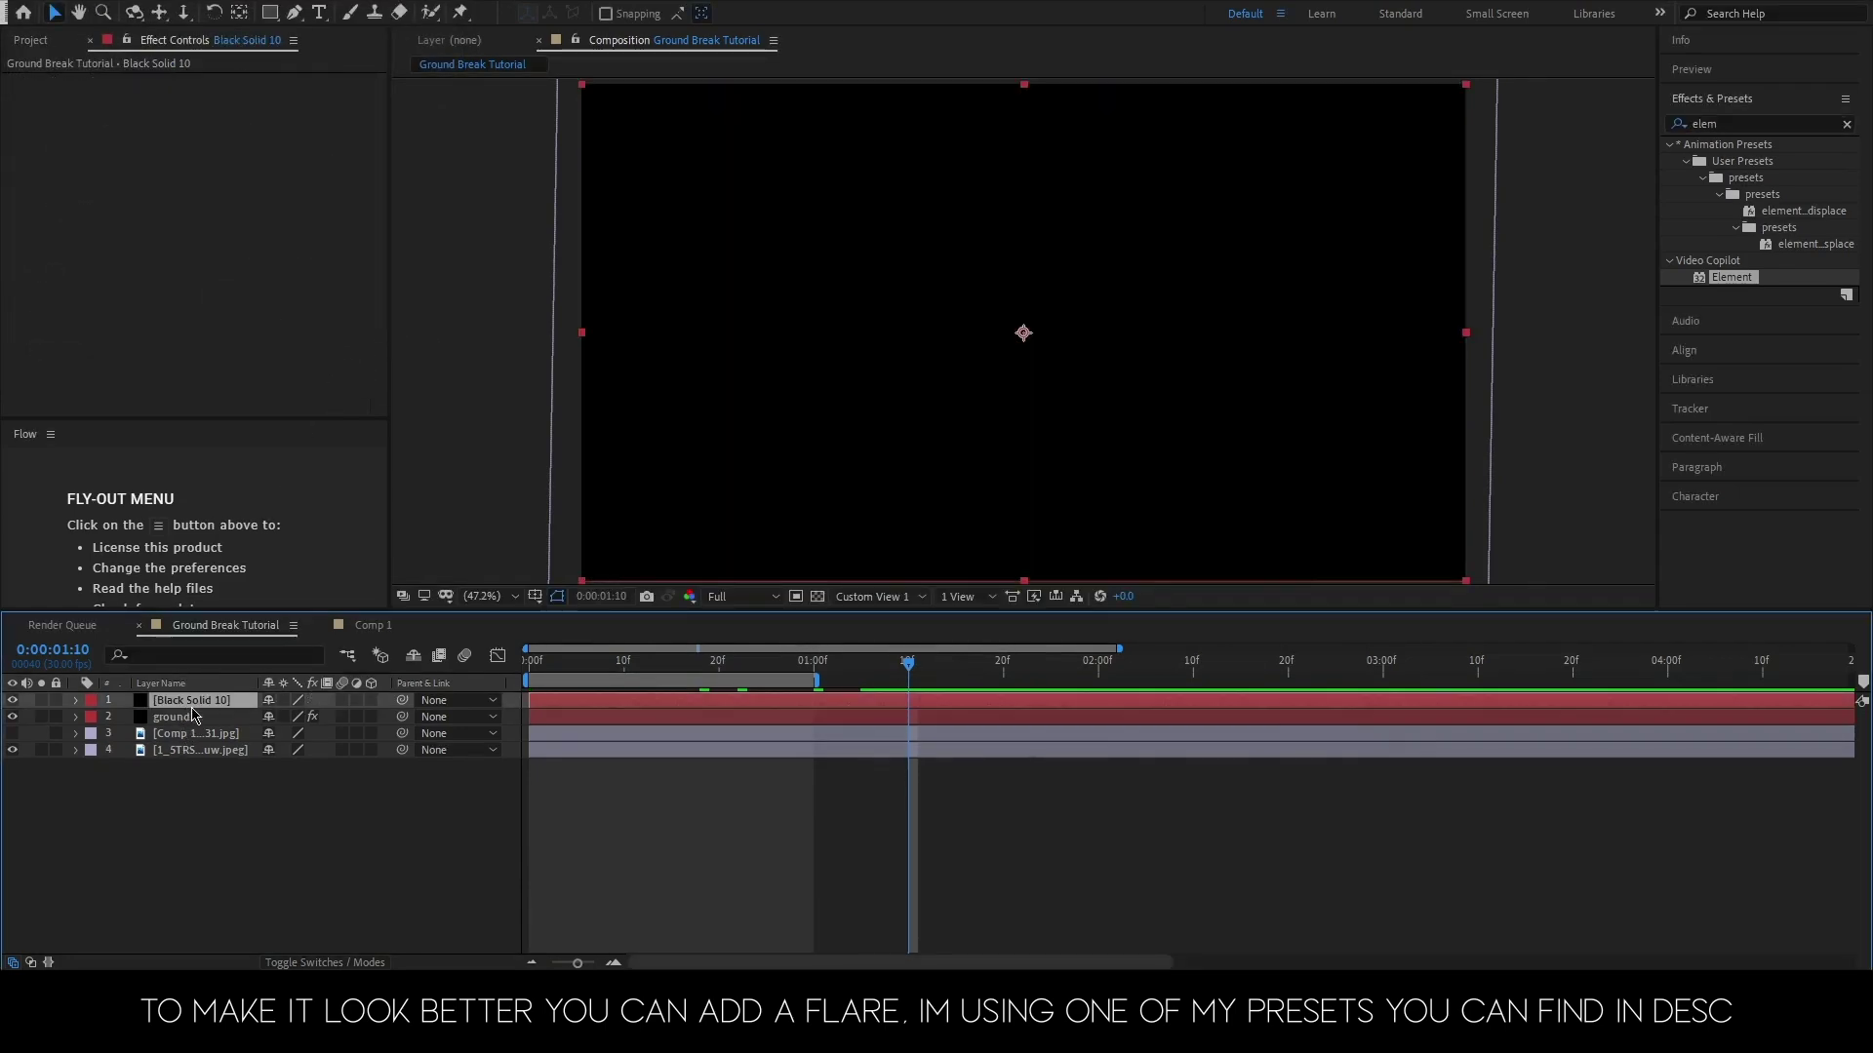
pyautogui.moveTo(187, 724); pyautogui.dragTo(187, 726)
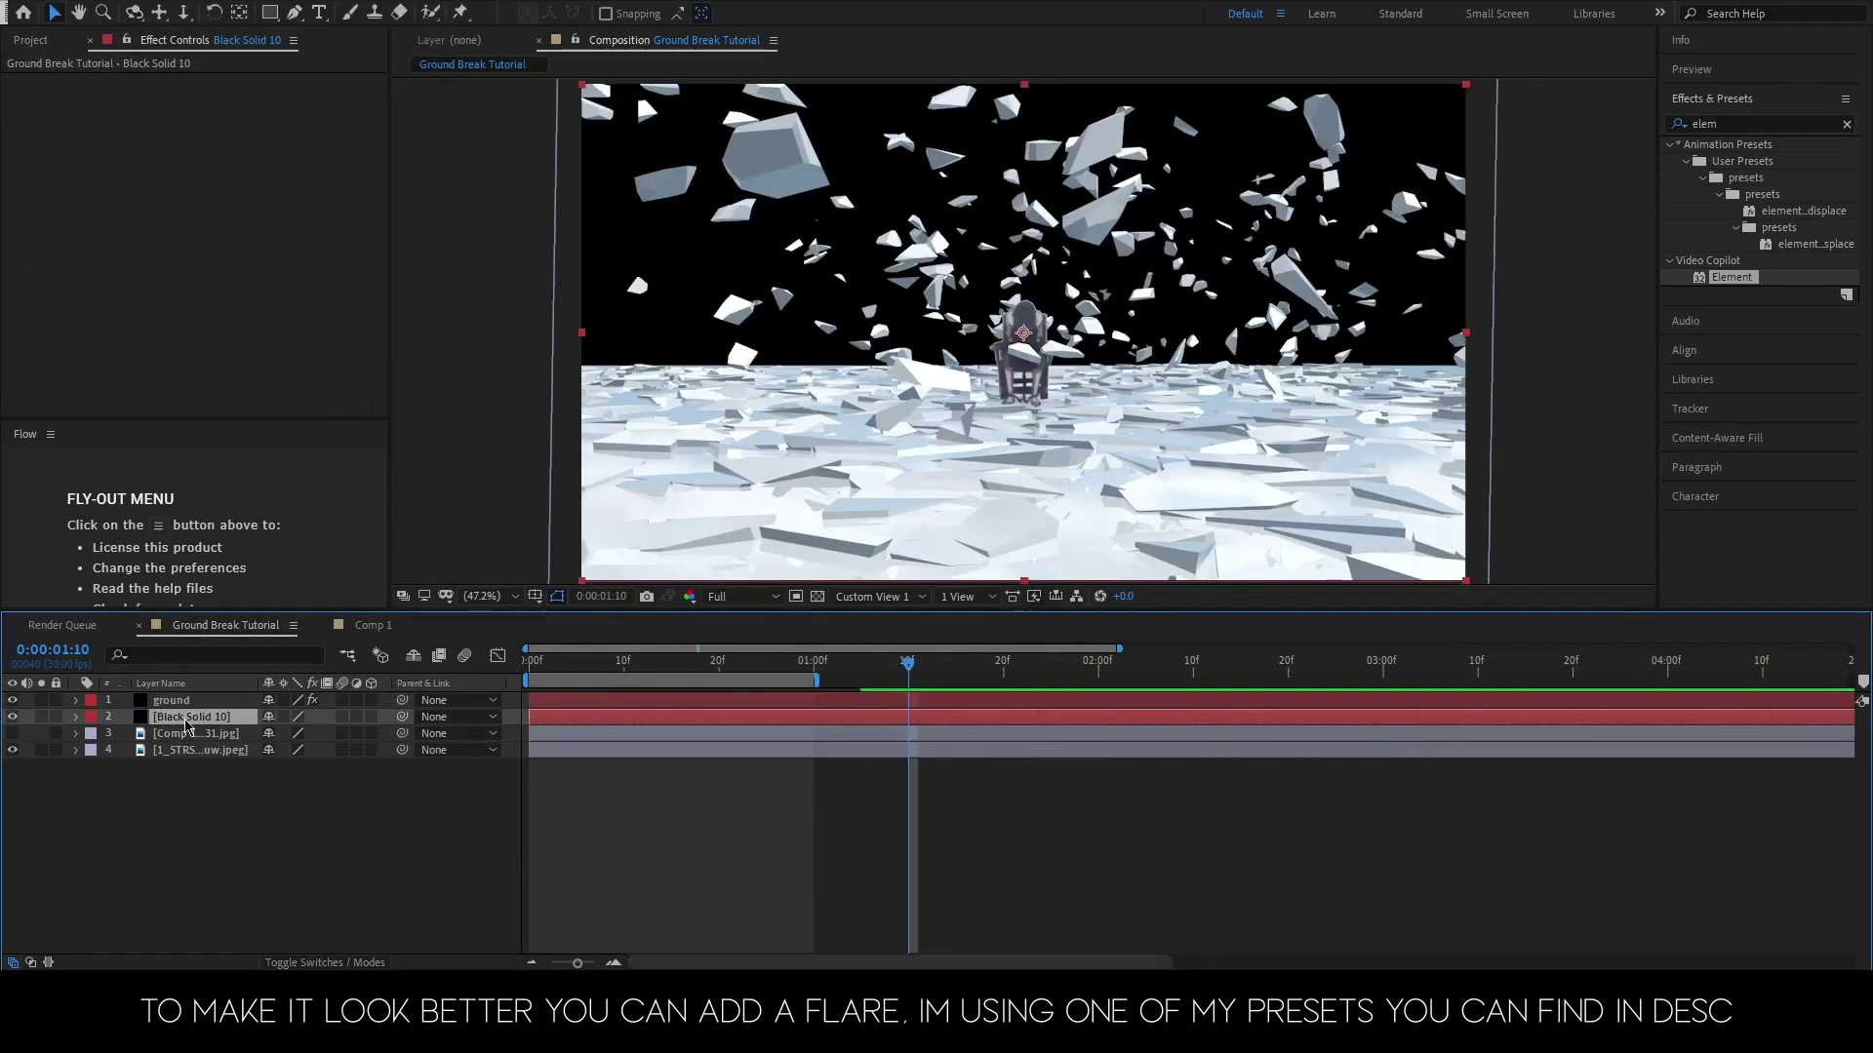
# - Search Effects & Presets for 'flare' and apply the Flare glowing Sun preset to the black solid
pyautogui.doubleClick(1740, 119)
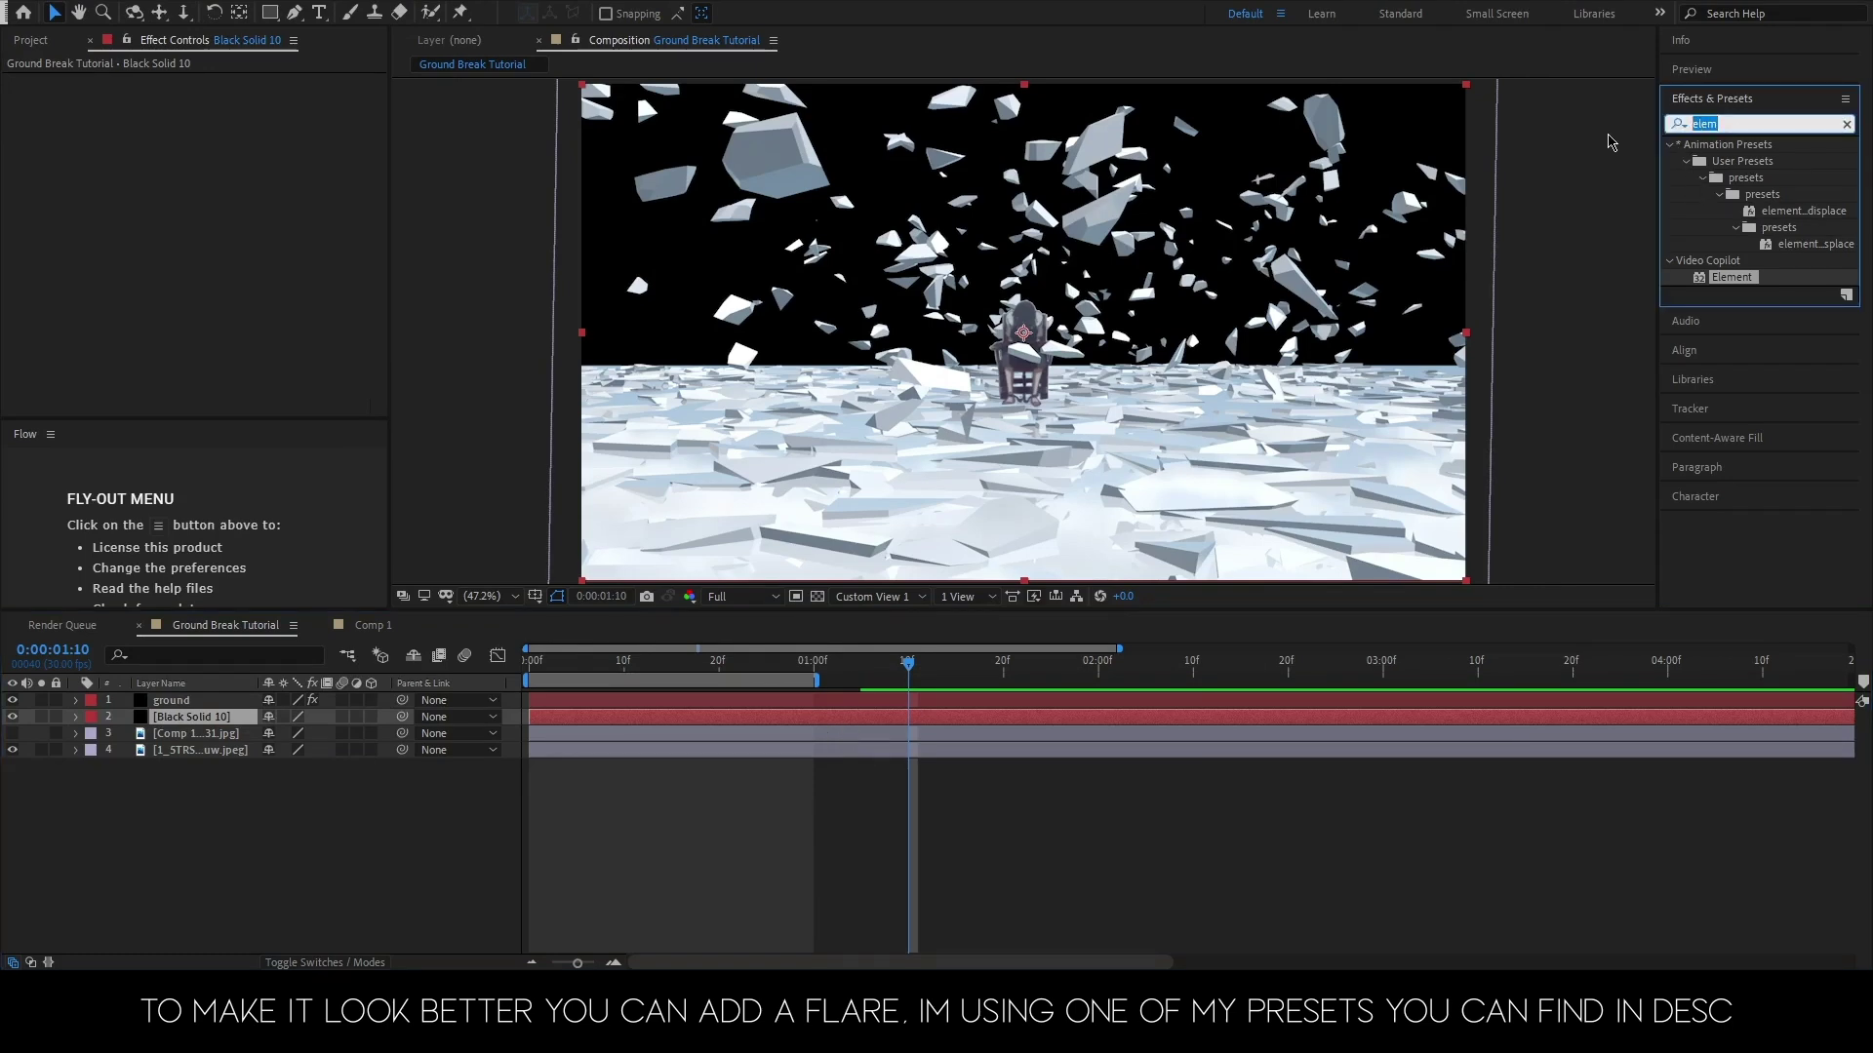
pyautogui.write('flare')
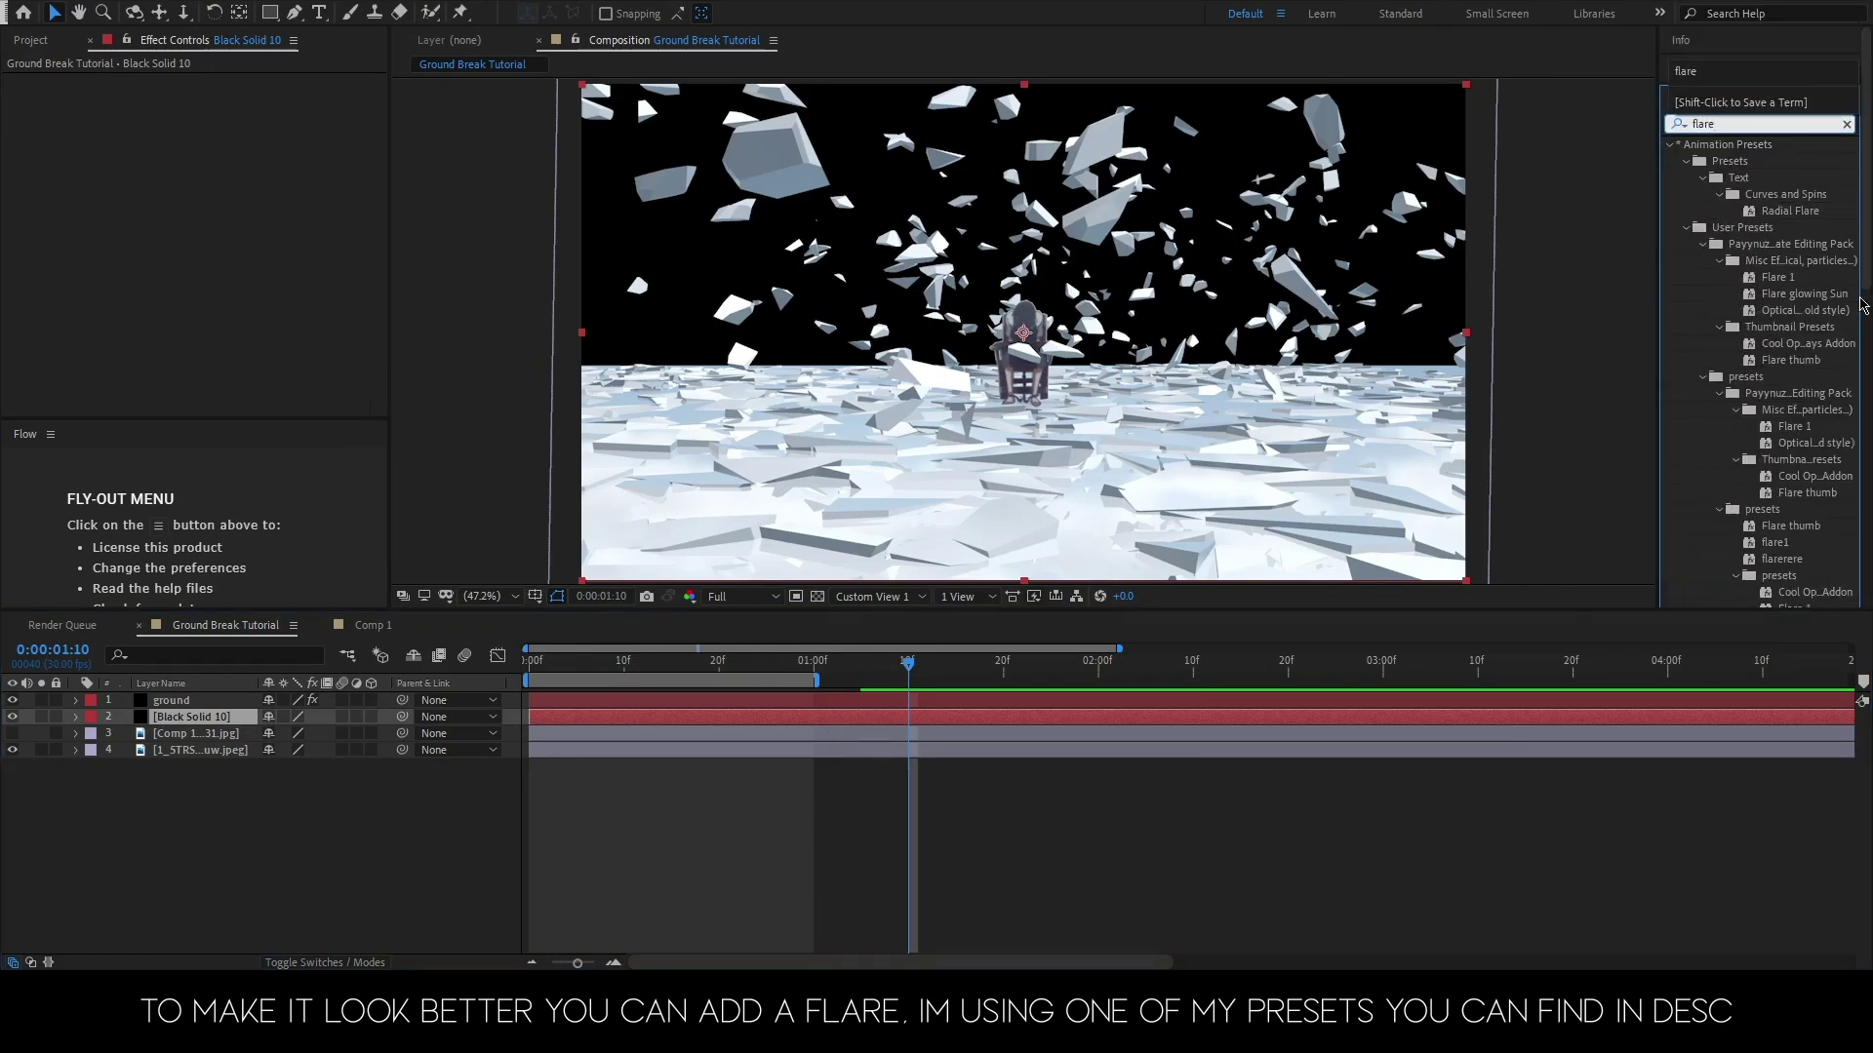
pyautogui.press('Return')
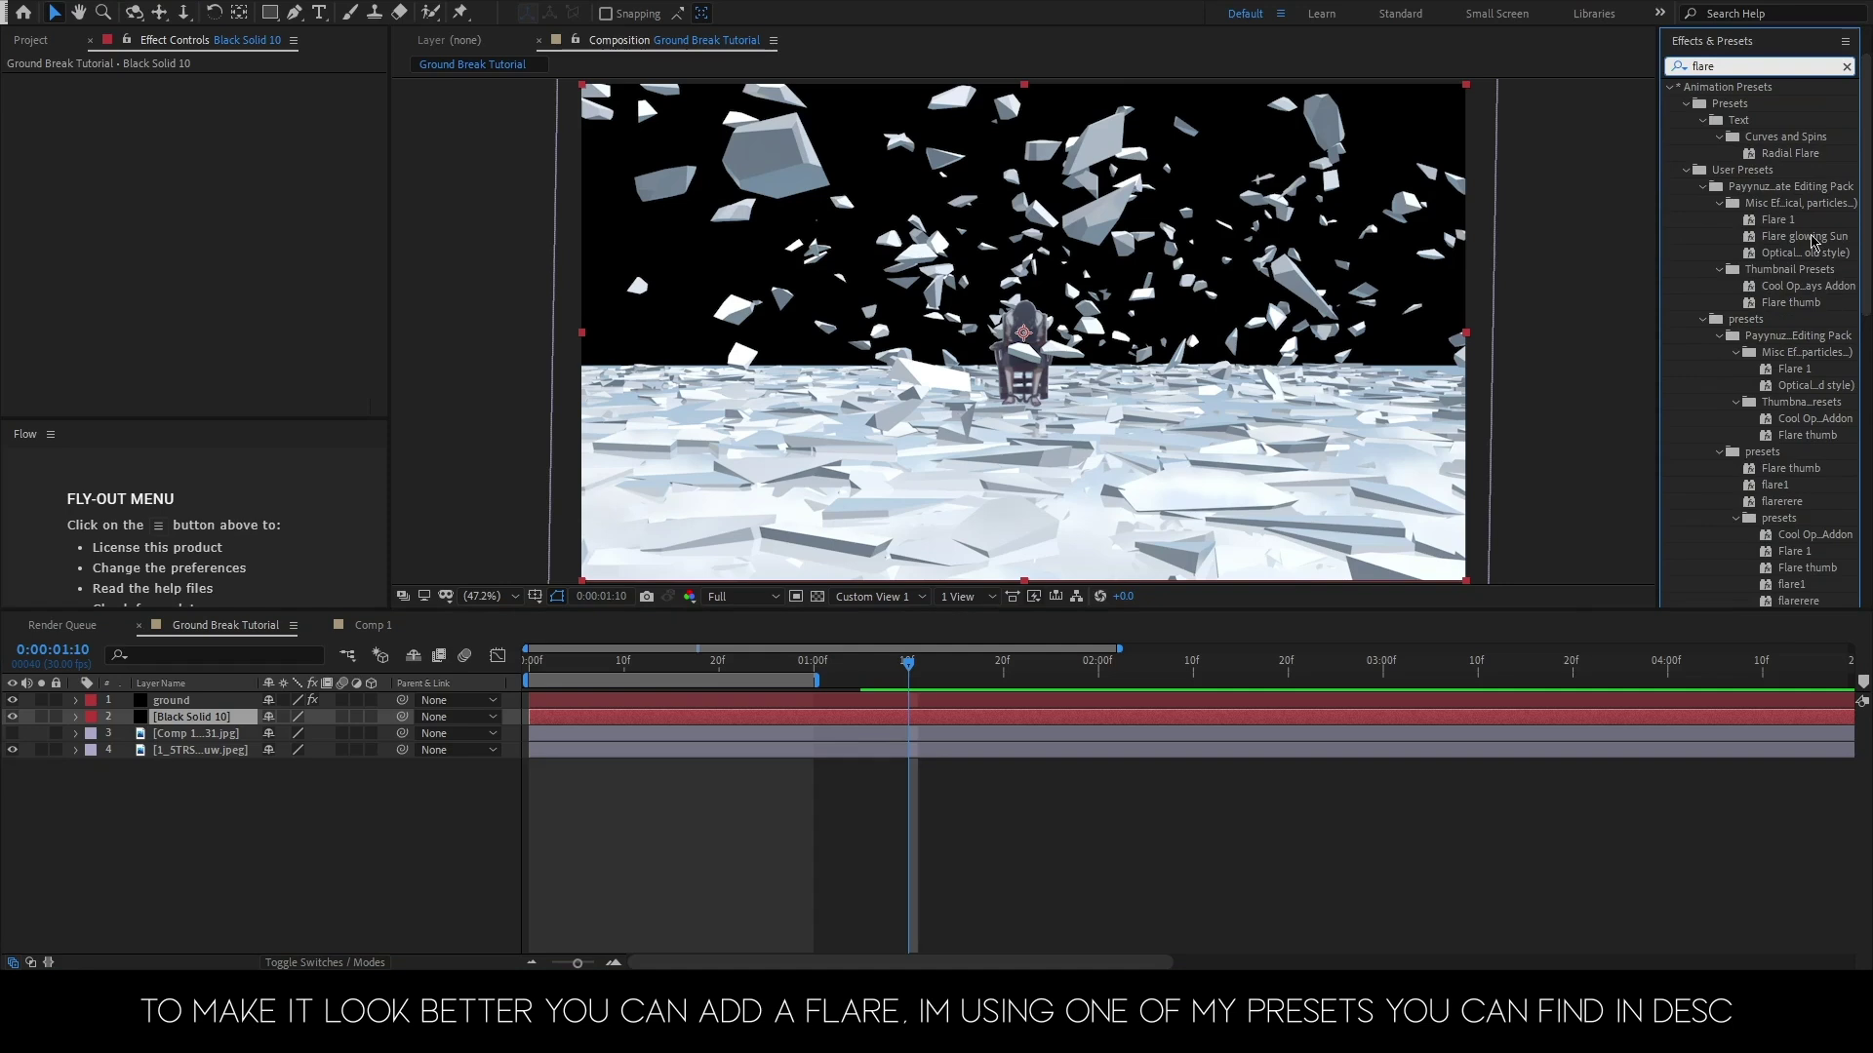
pyautogui.moveTo(1804, 236); pyautogui.dragTo(794, 724)
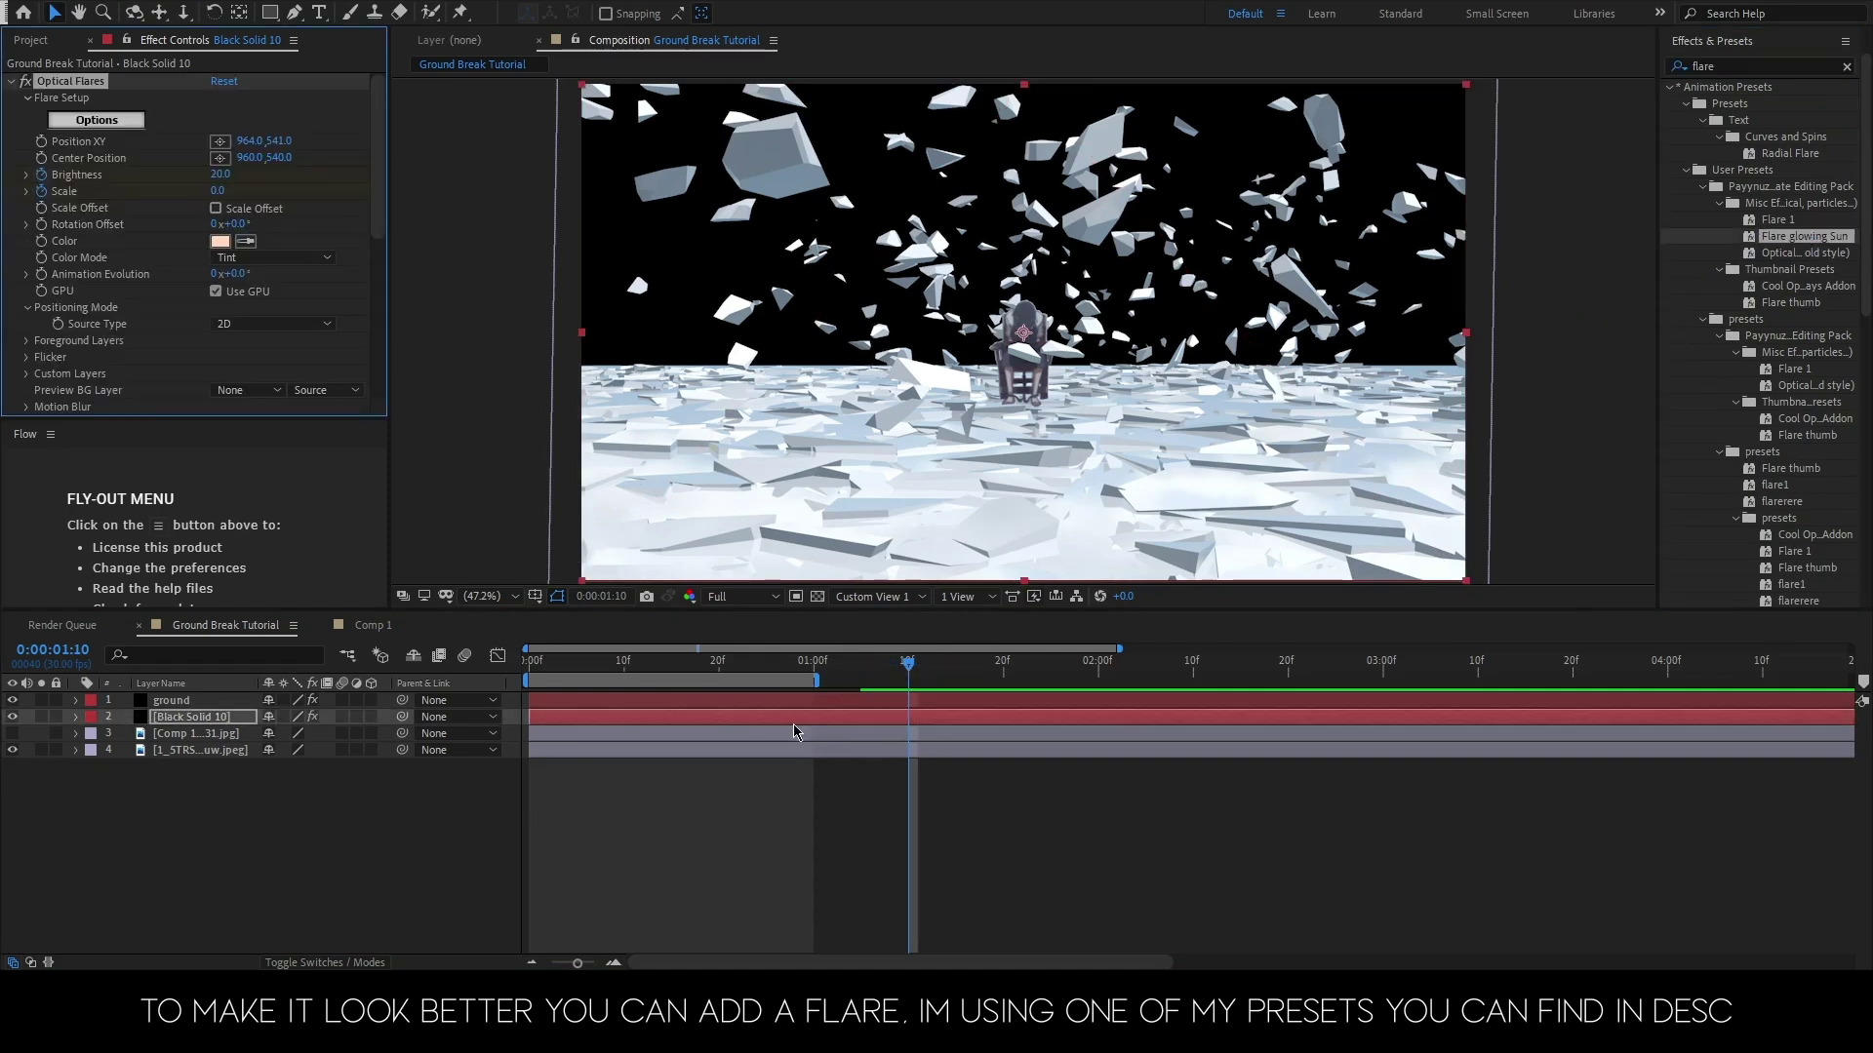
# - Move Black Solid 10's Optical Flares Brightness and Scale keyframes to about 21 frames
pyautogui.click(75, 717)
pyautogui.click(95, 735)
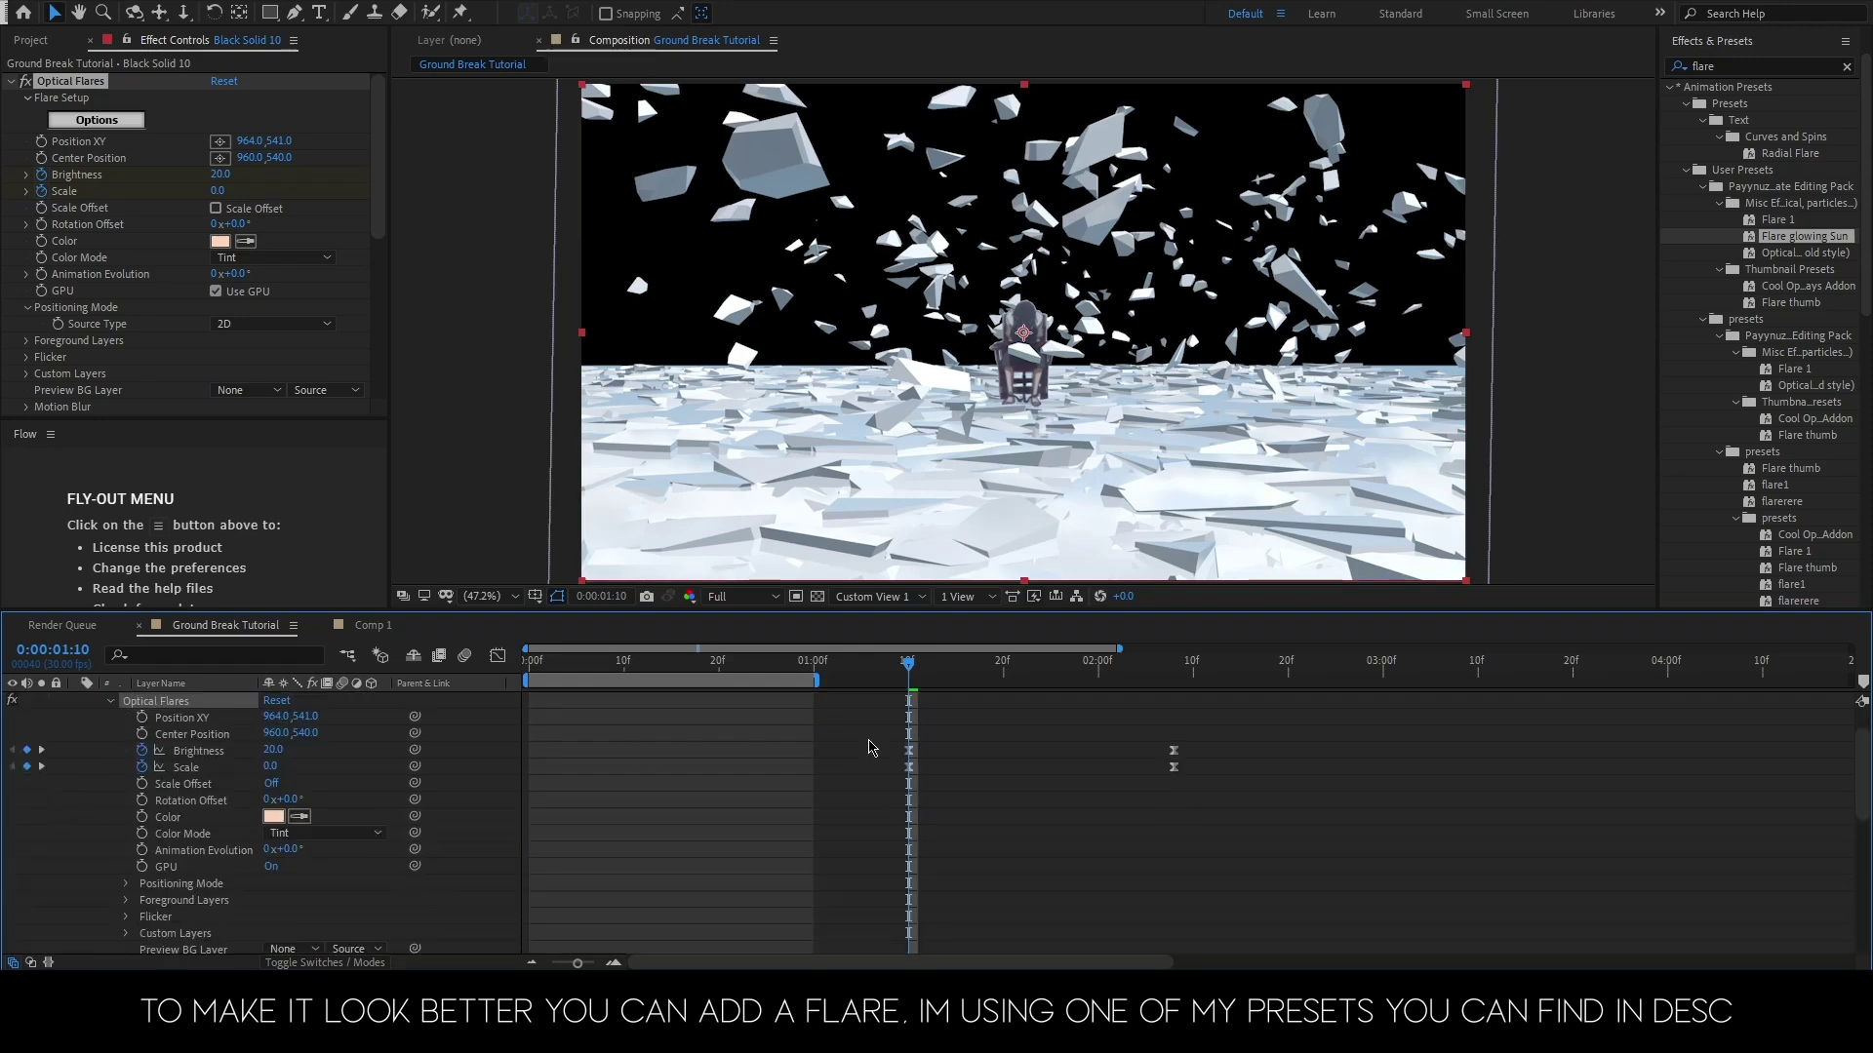
pyautogui.moveTo(908, 767); pyautogui.dragTo(794, 767)
pyautogui.moveTo(534, 664); pyautogui.dragTo(789, 671)
# - Set the Black Solid 10 layer's blending mode to Screen
pyautogui.scroll(1, 293, 781)
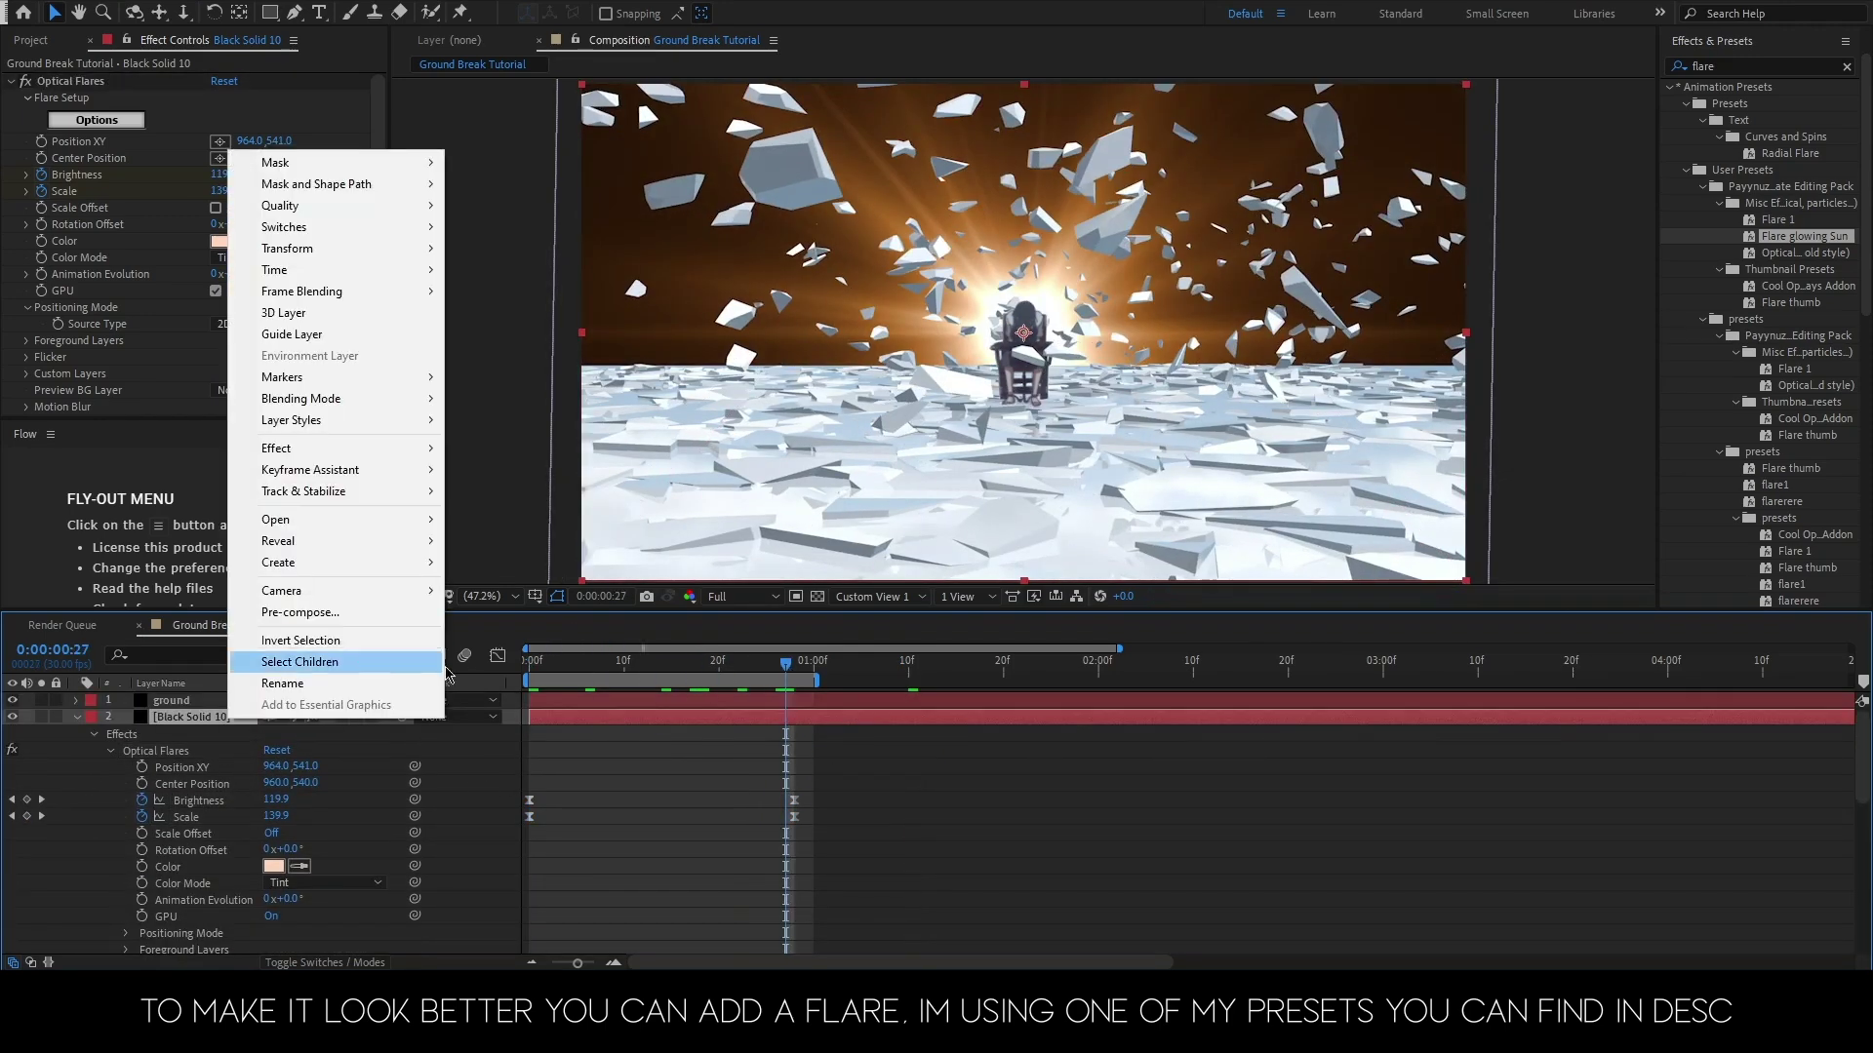
pyautogui.rightClick(616, 717)
pyautogui.click(985, 369)
# - Check frame 21 where the ground shatters, then preview the flare animation from the first frame
pyautogui.press('Home')
pyautogui.moveTo(530, 662); pyautogui.dragTo(726, 662)
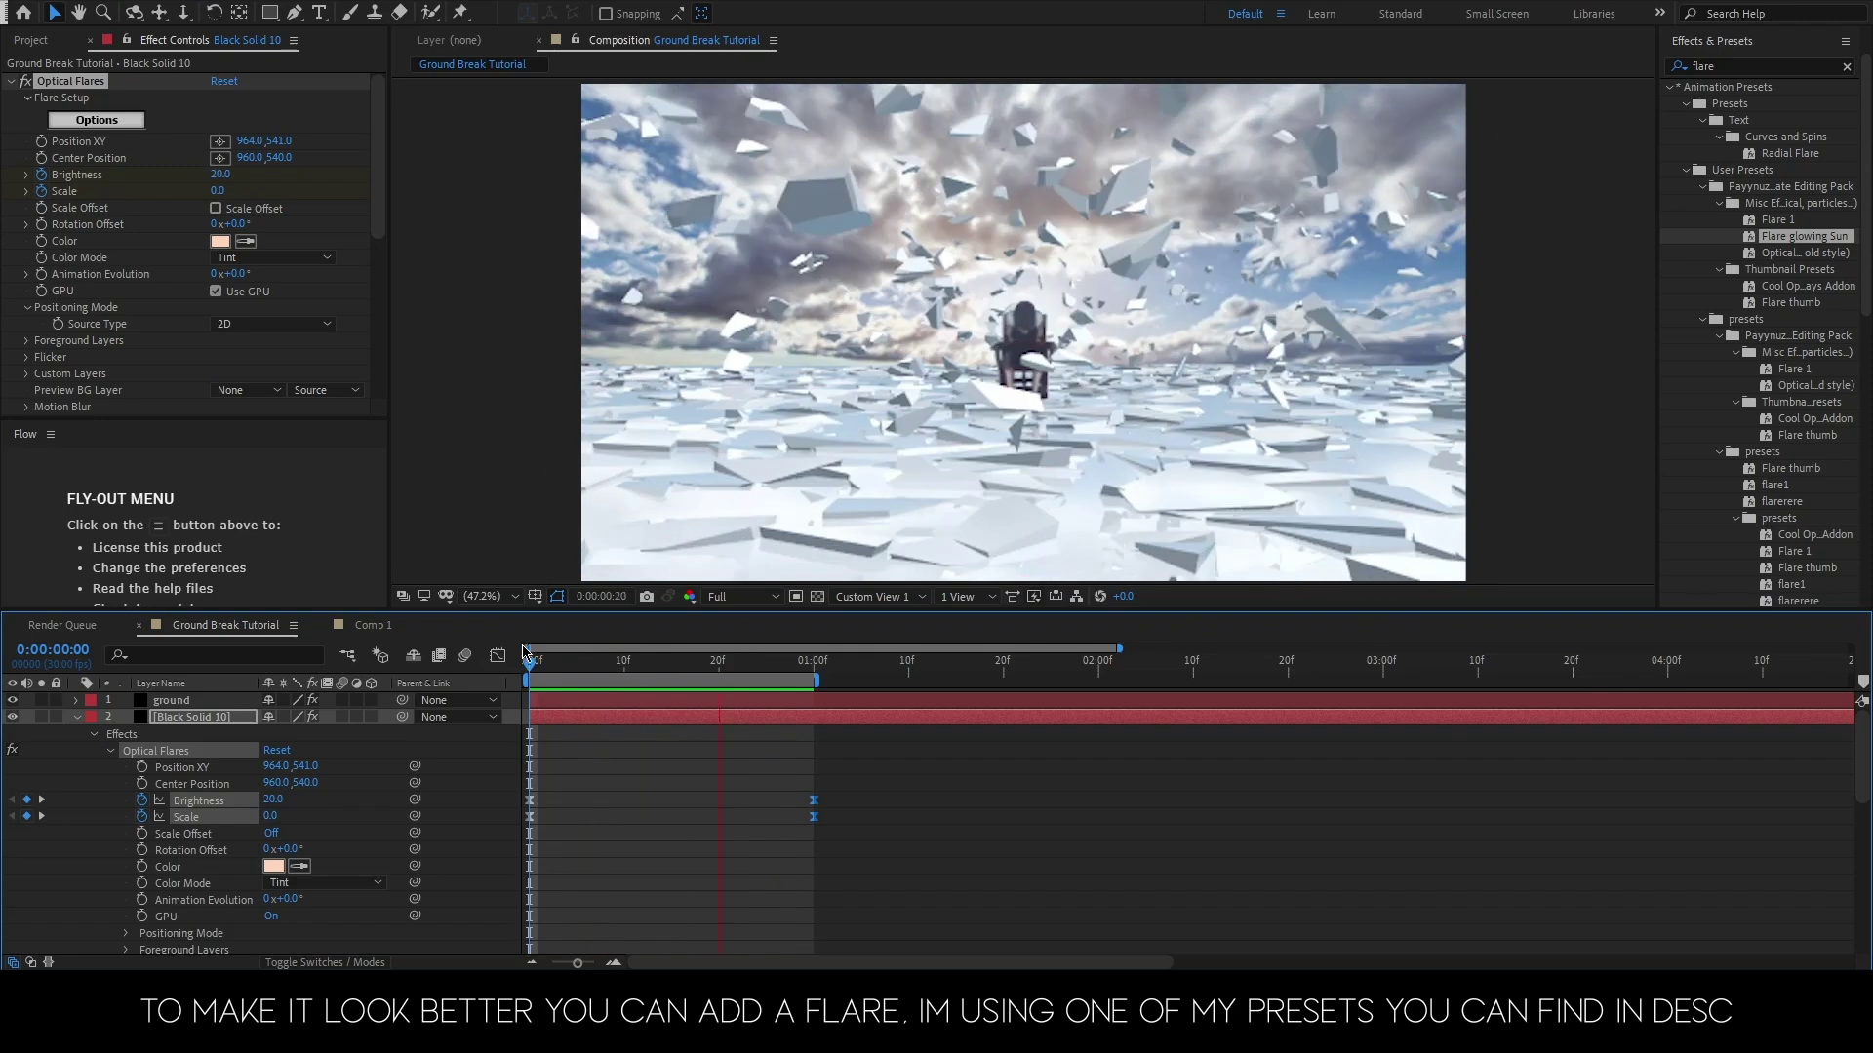
pyautogui.click(497, 656)
pyautogui.click(497, 655)
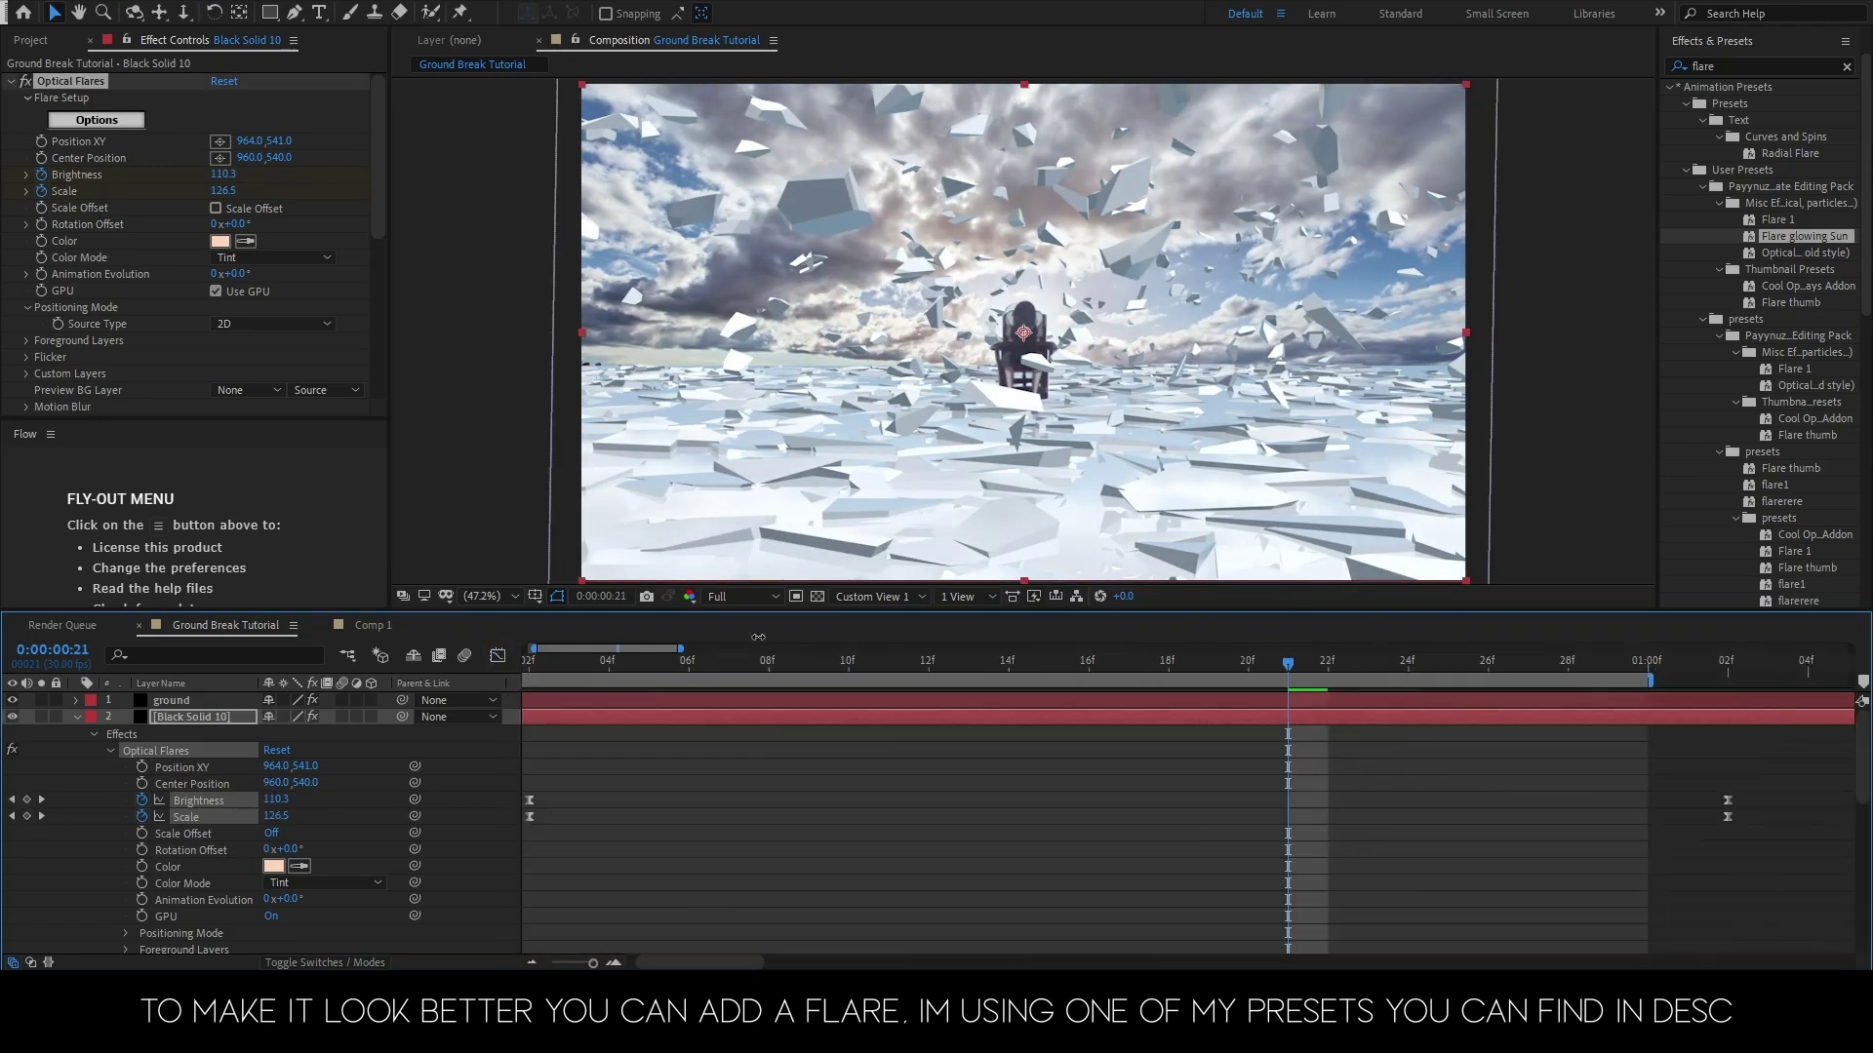
pyautogui.press('Home')
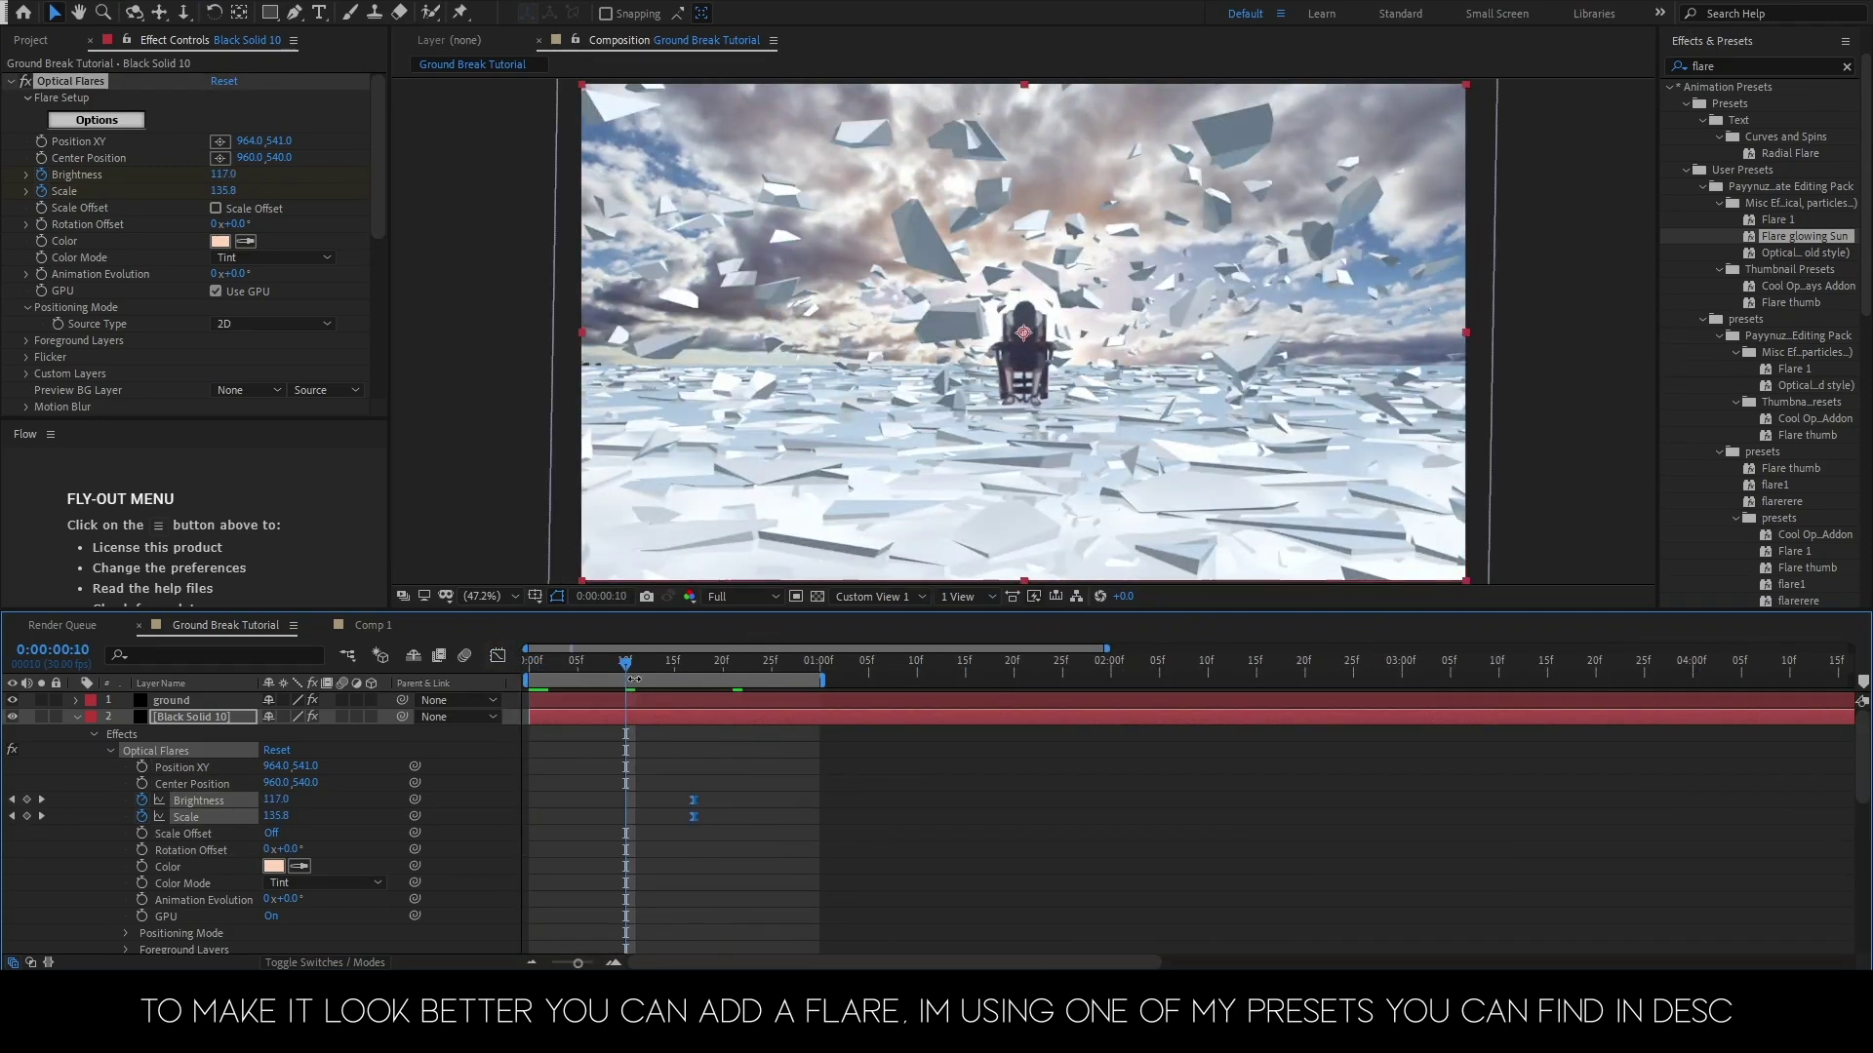
pyautogui.press('space')
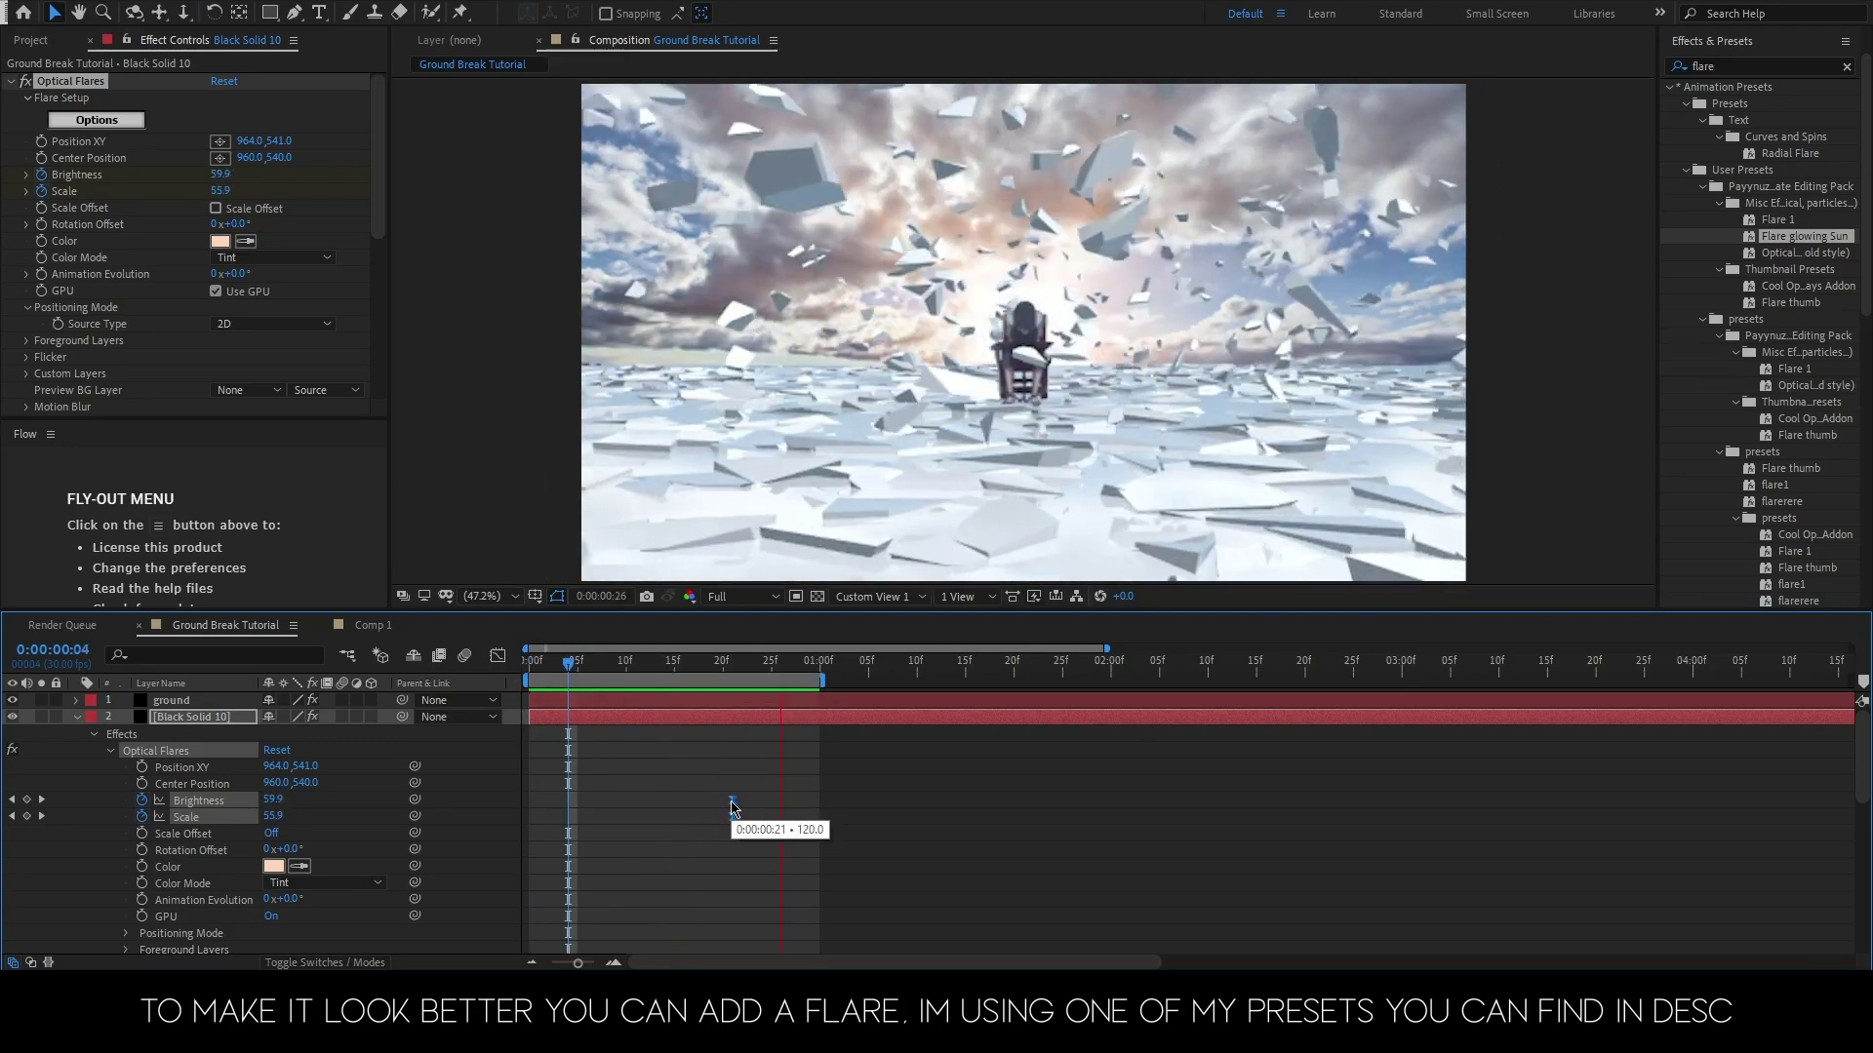
pyautogui.press('space')
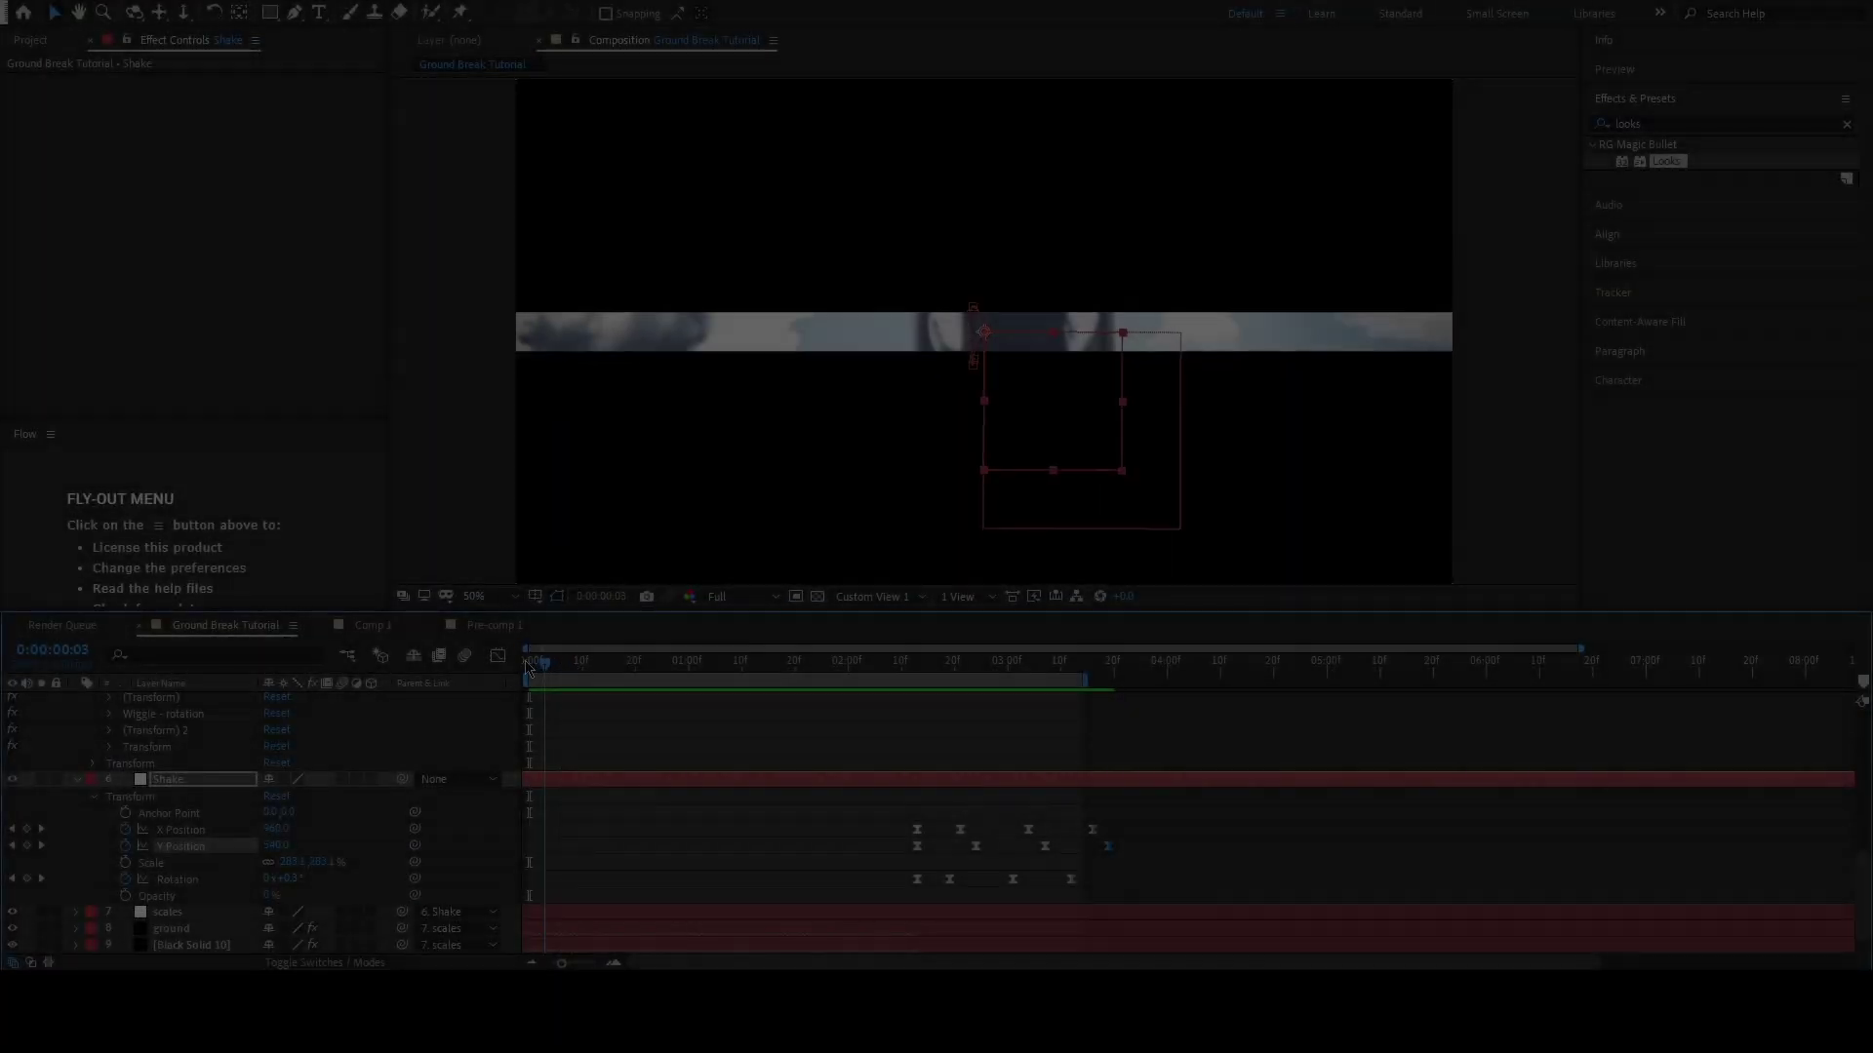
# - Preview the finished shot and scrub through the Shake layer's keyframes from about 2:13 to 3:16
pyautogui.press('space')
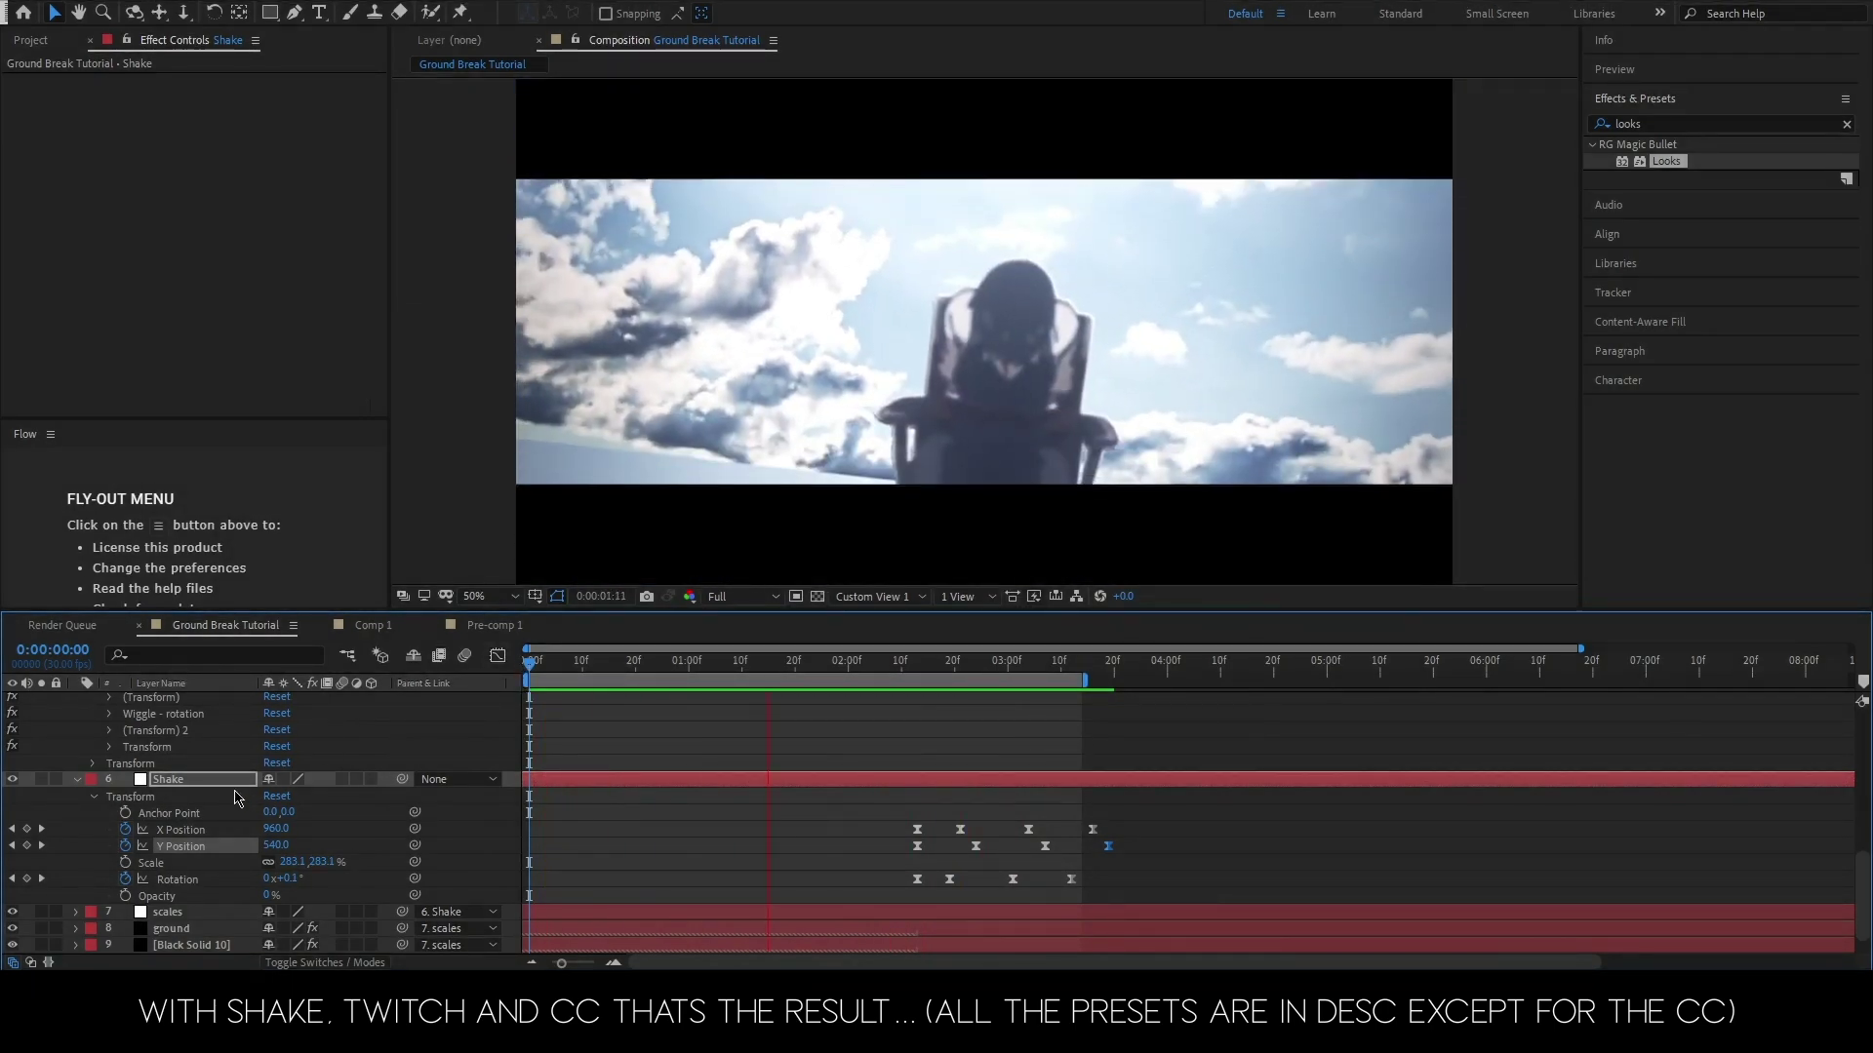
pyautogui.scroll(-1, 234, 797)
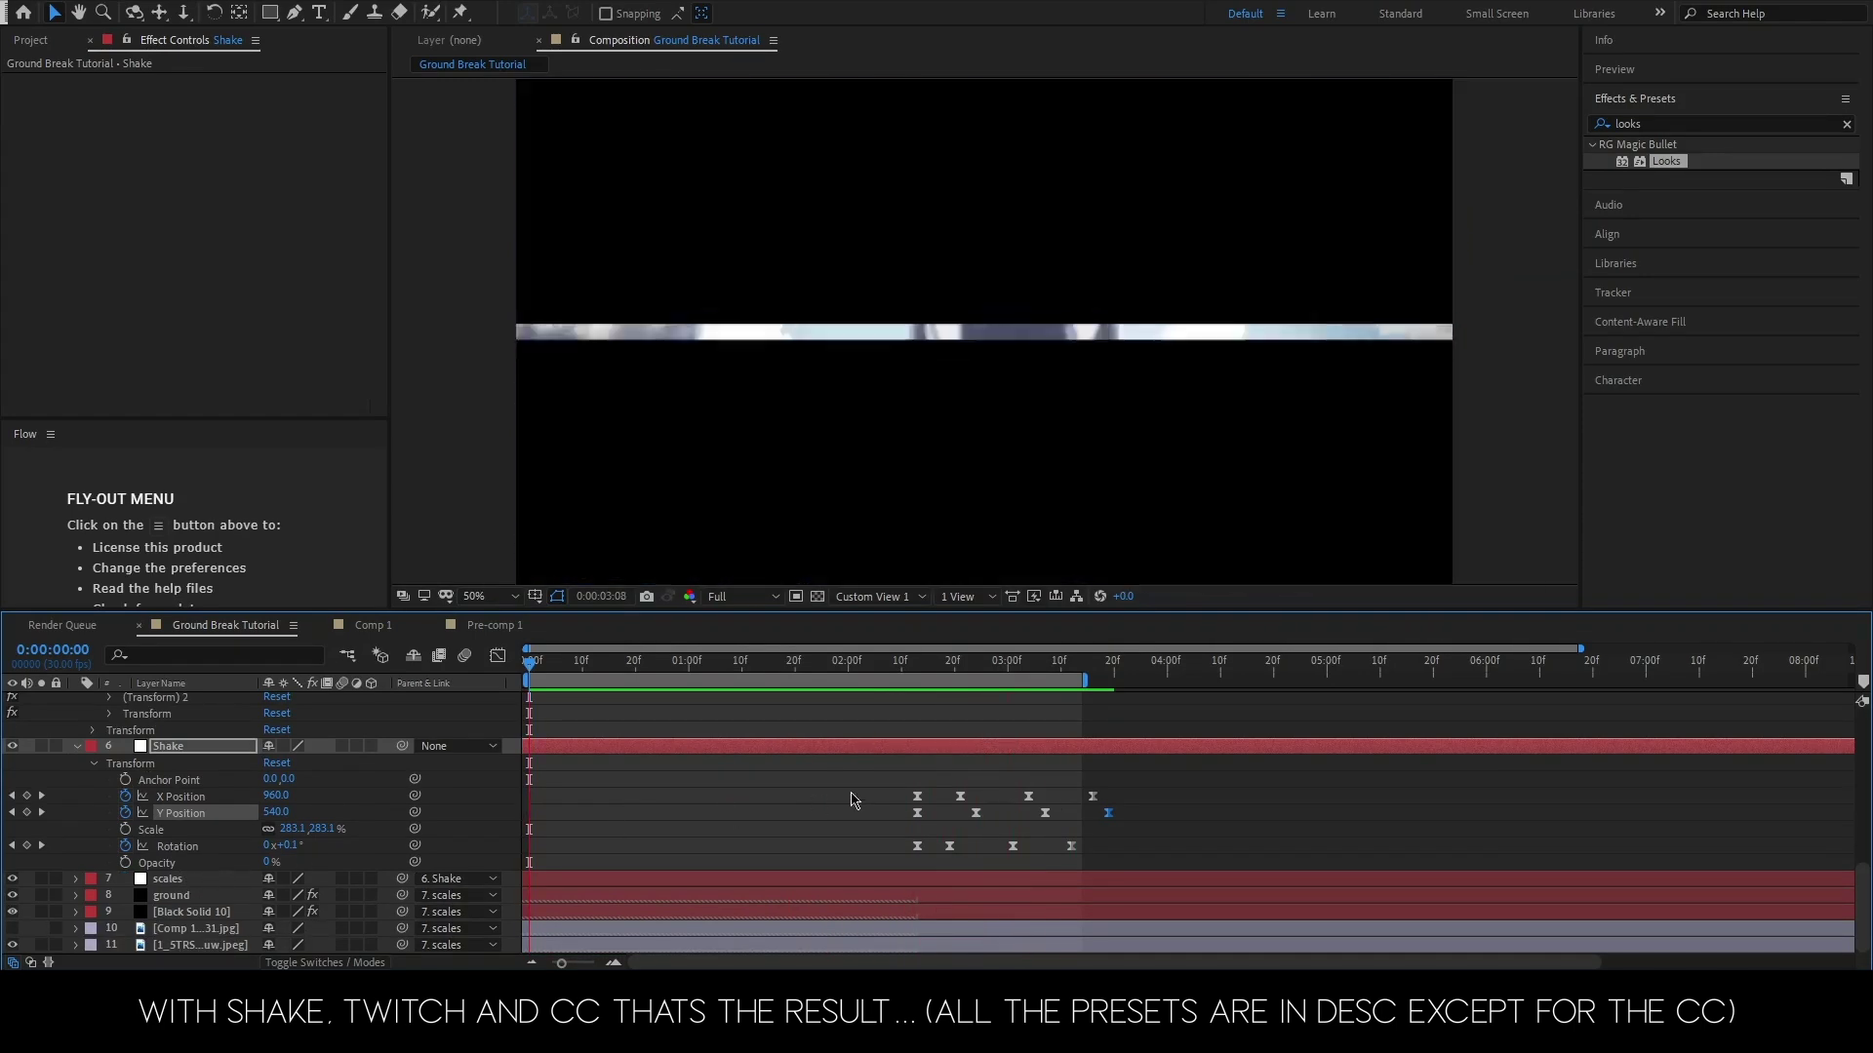
pyautogui.scroll(4, 351, 845)
pyautogui.scroll(3, 200, 808)
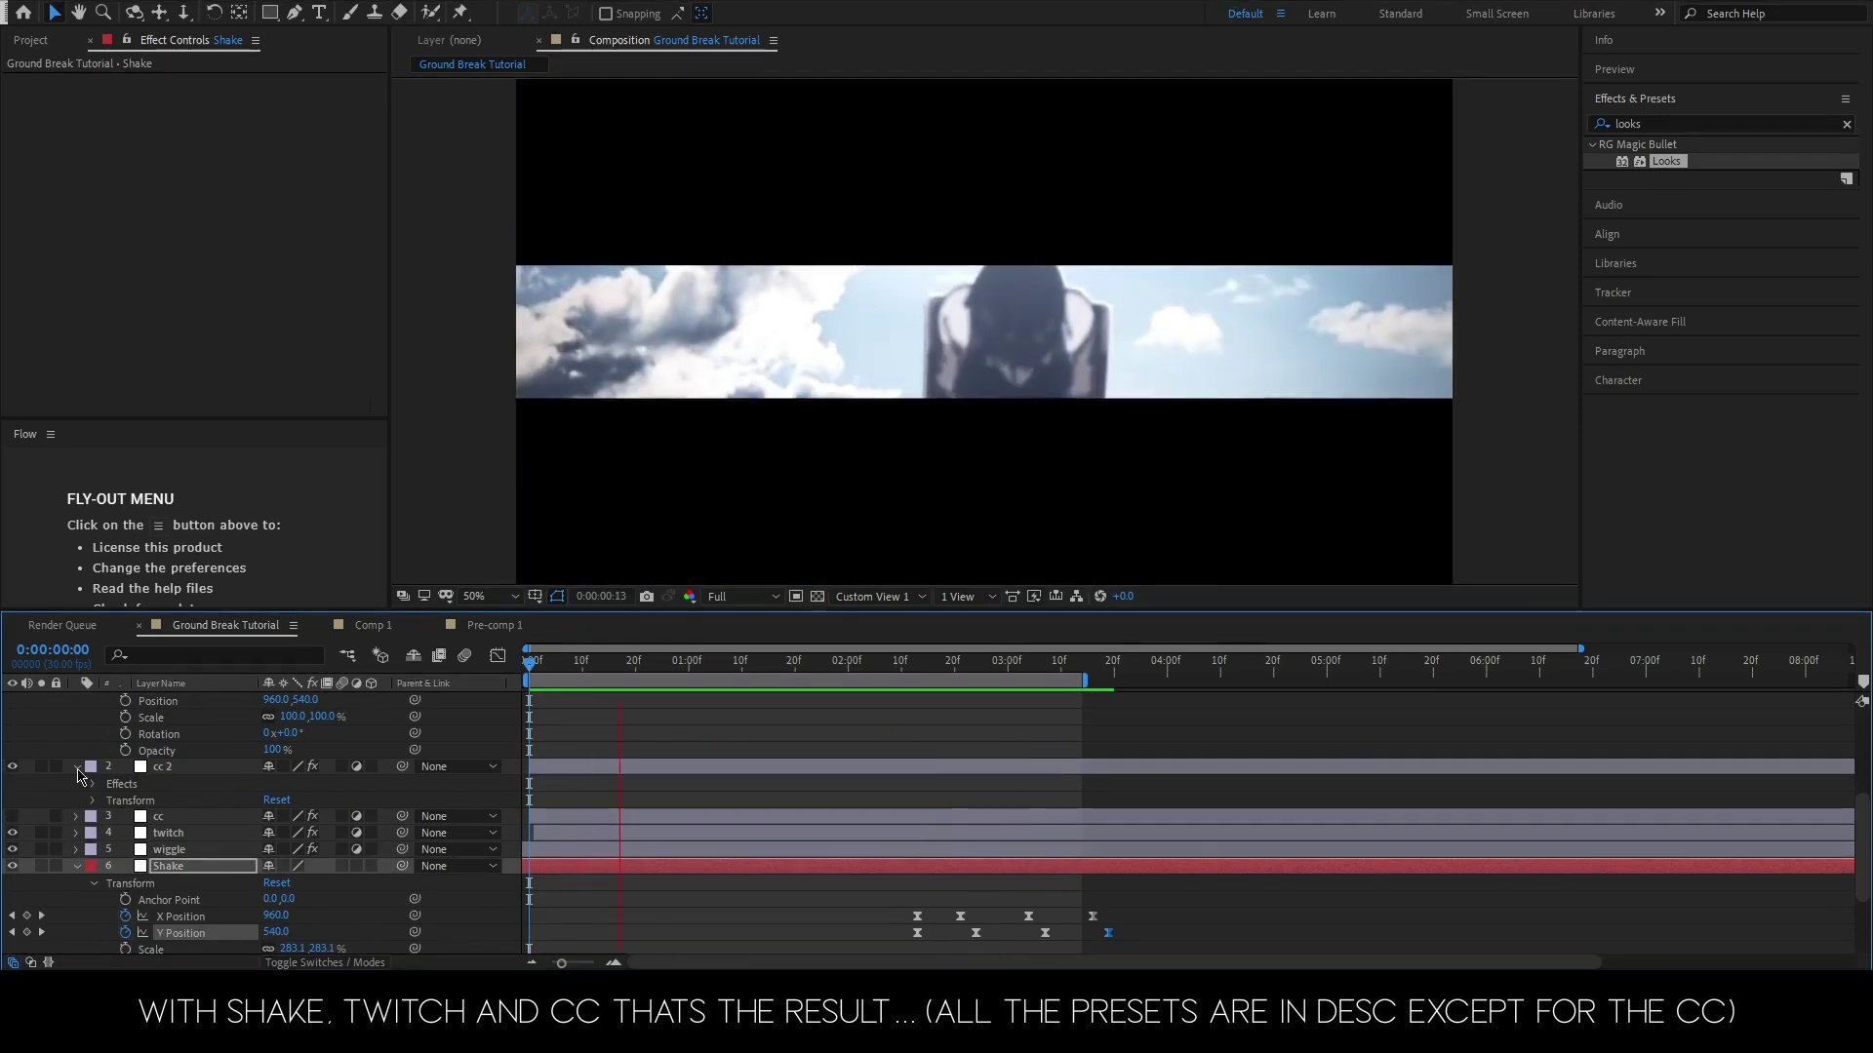
pyautogui.scroll(5, 93, 799)
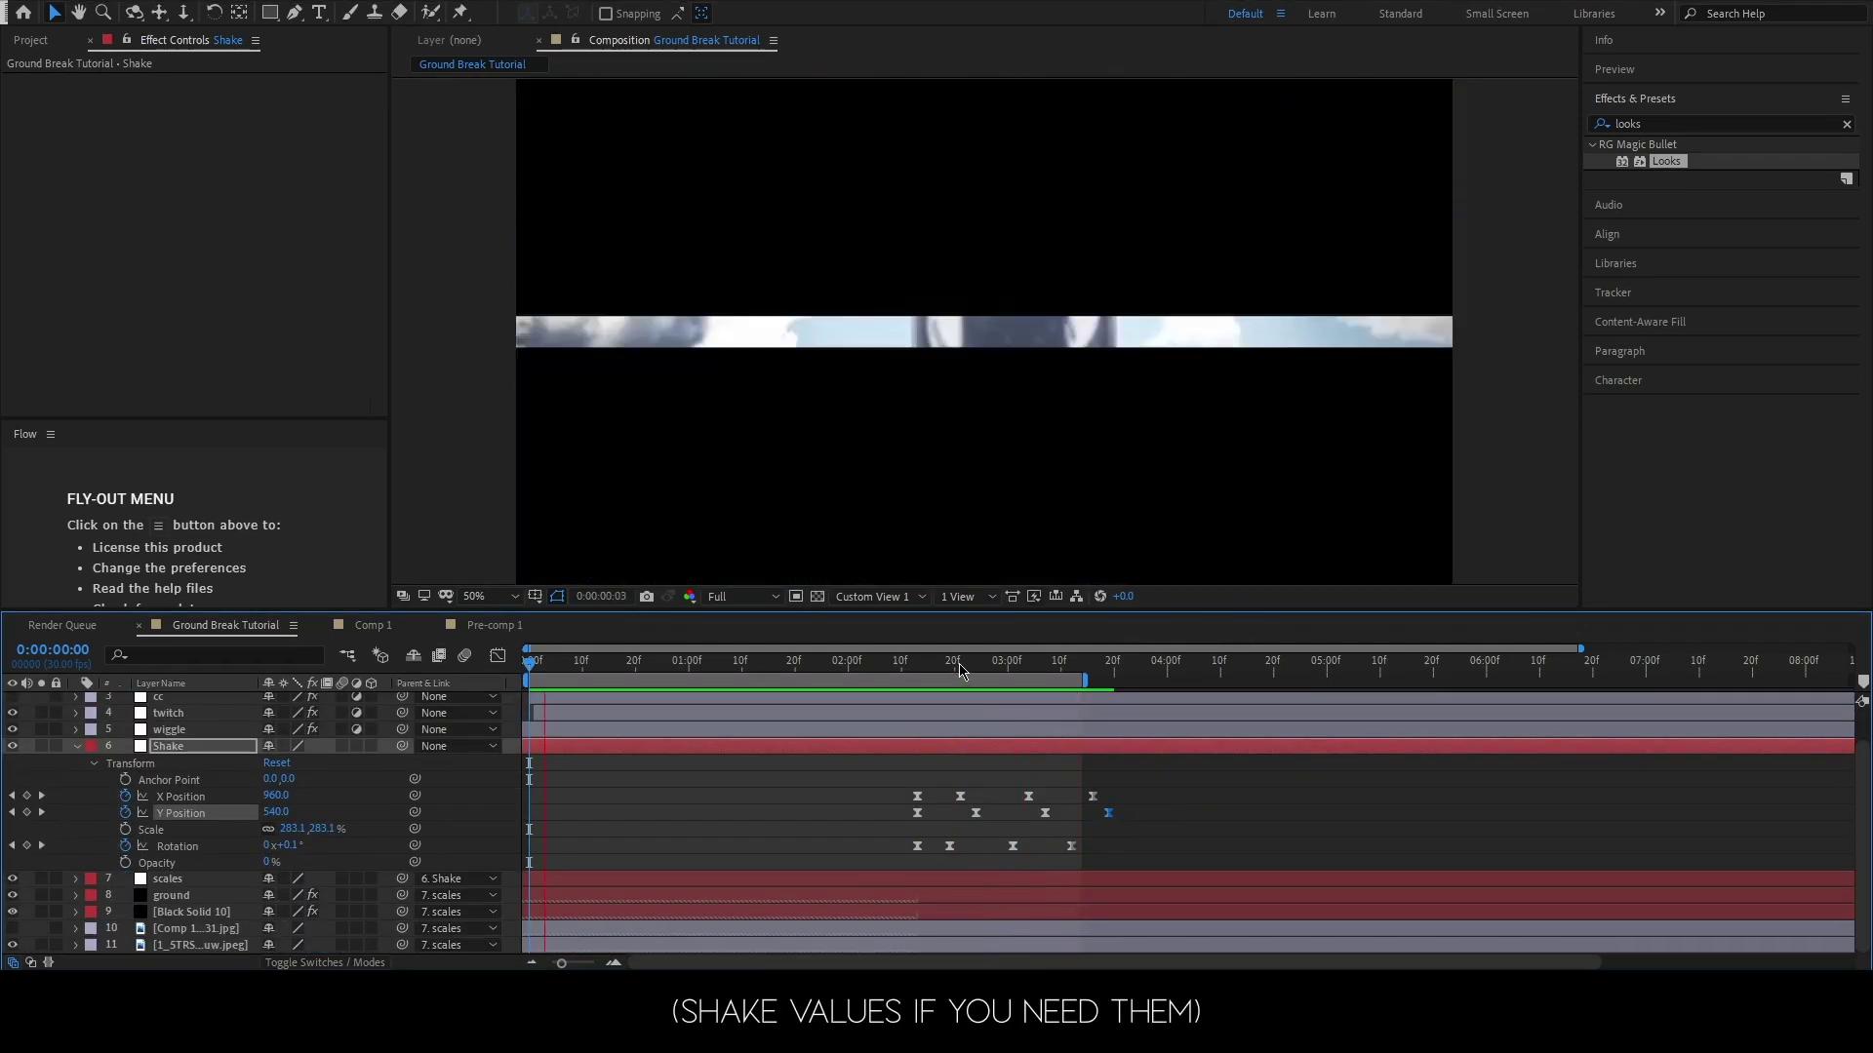
pyautogui.click(917, 669)
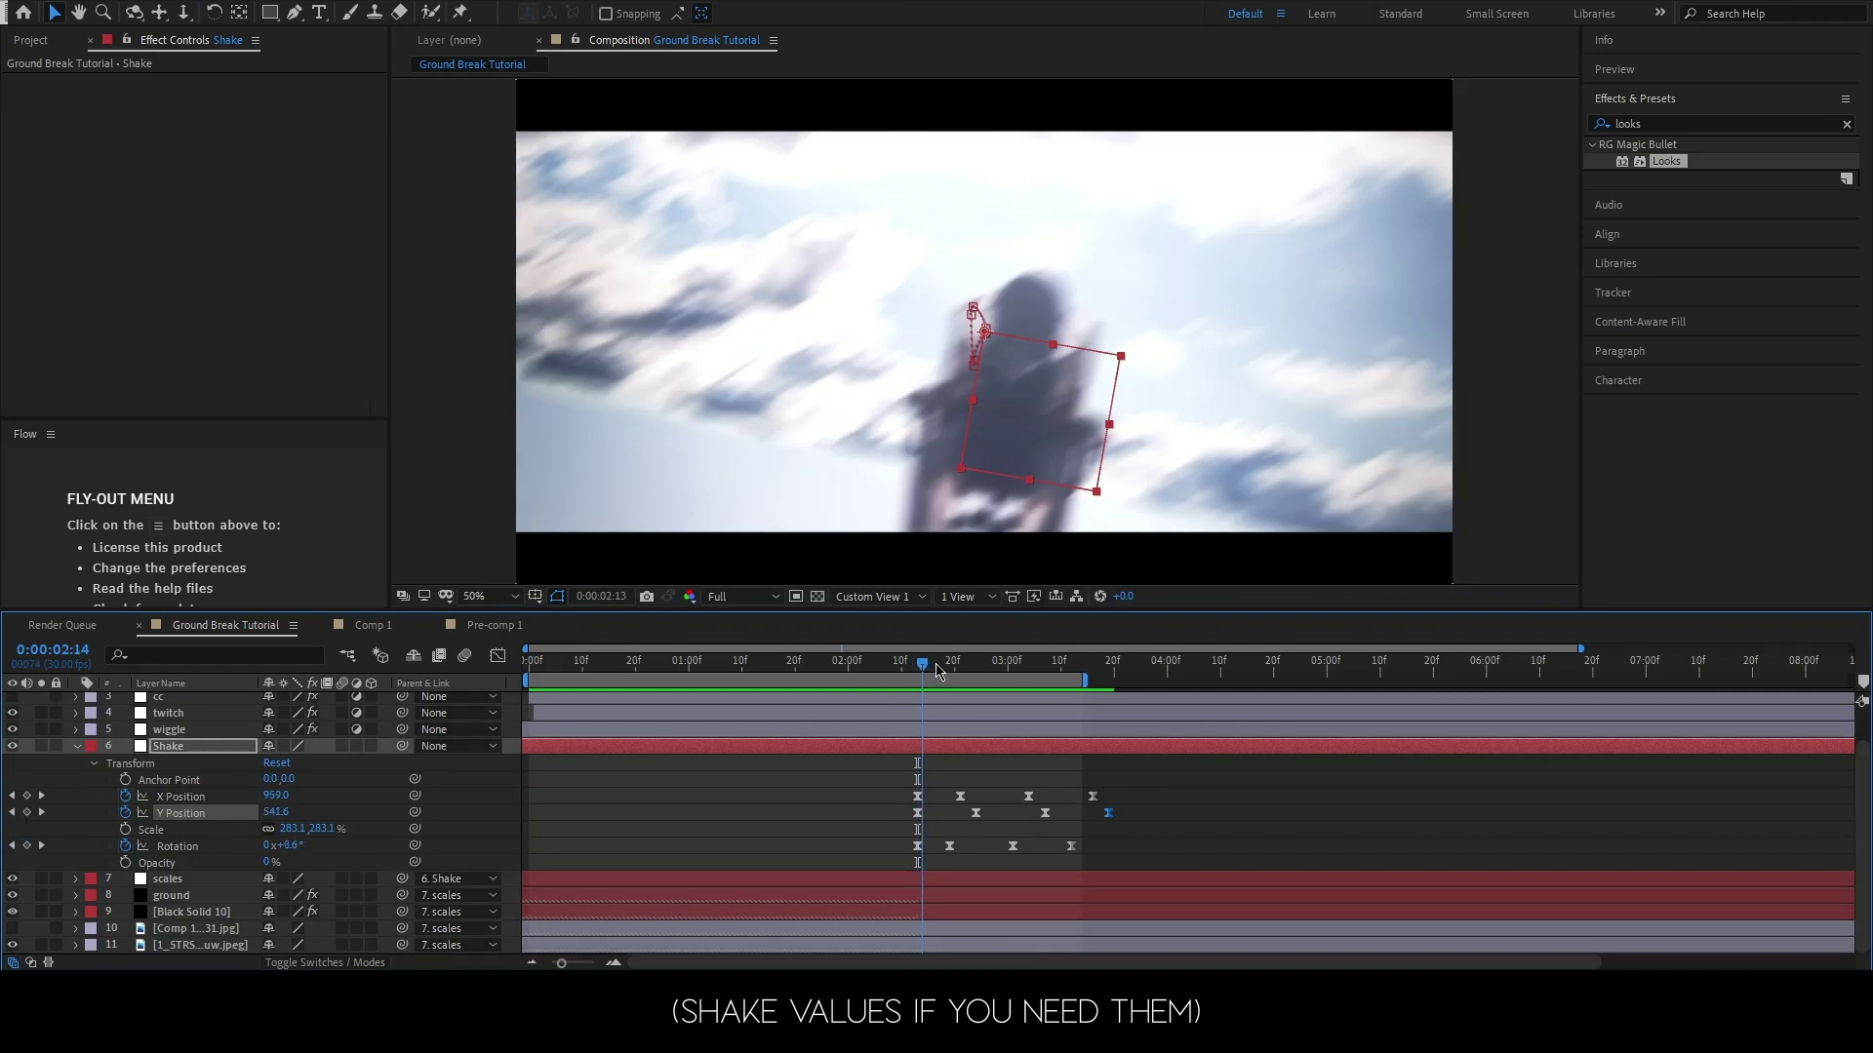
pyautogui.moveTo(936, 670)
pyautogui.mouseDown()
pyautogui.moveTo(1097, 657)
pyautogui.moveTo(918, 671)
pyautogui.moveTo(1077, 647)
pyautogui.mouseUp()
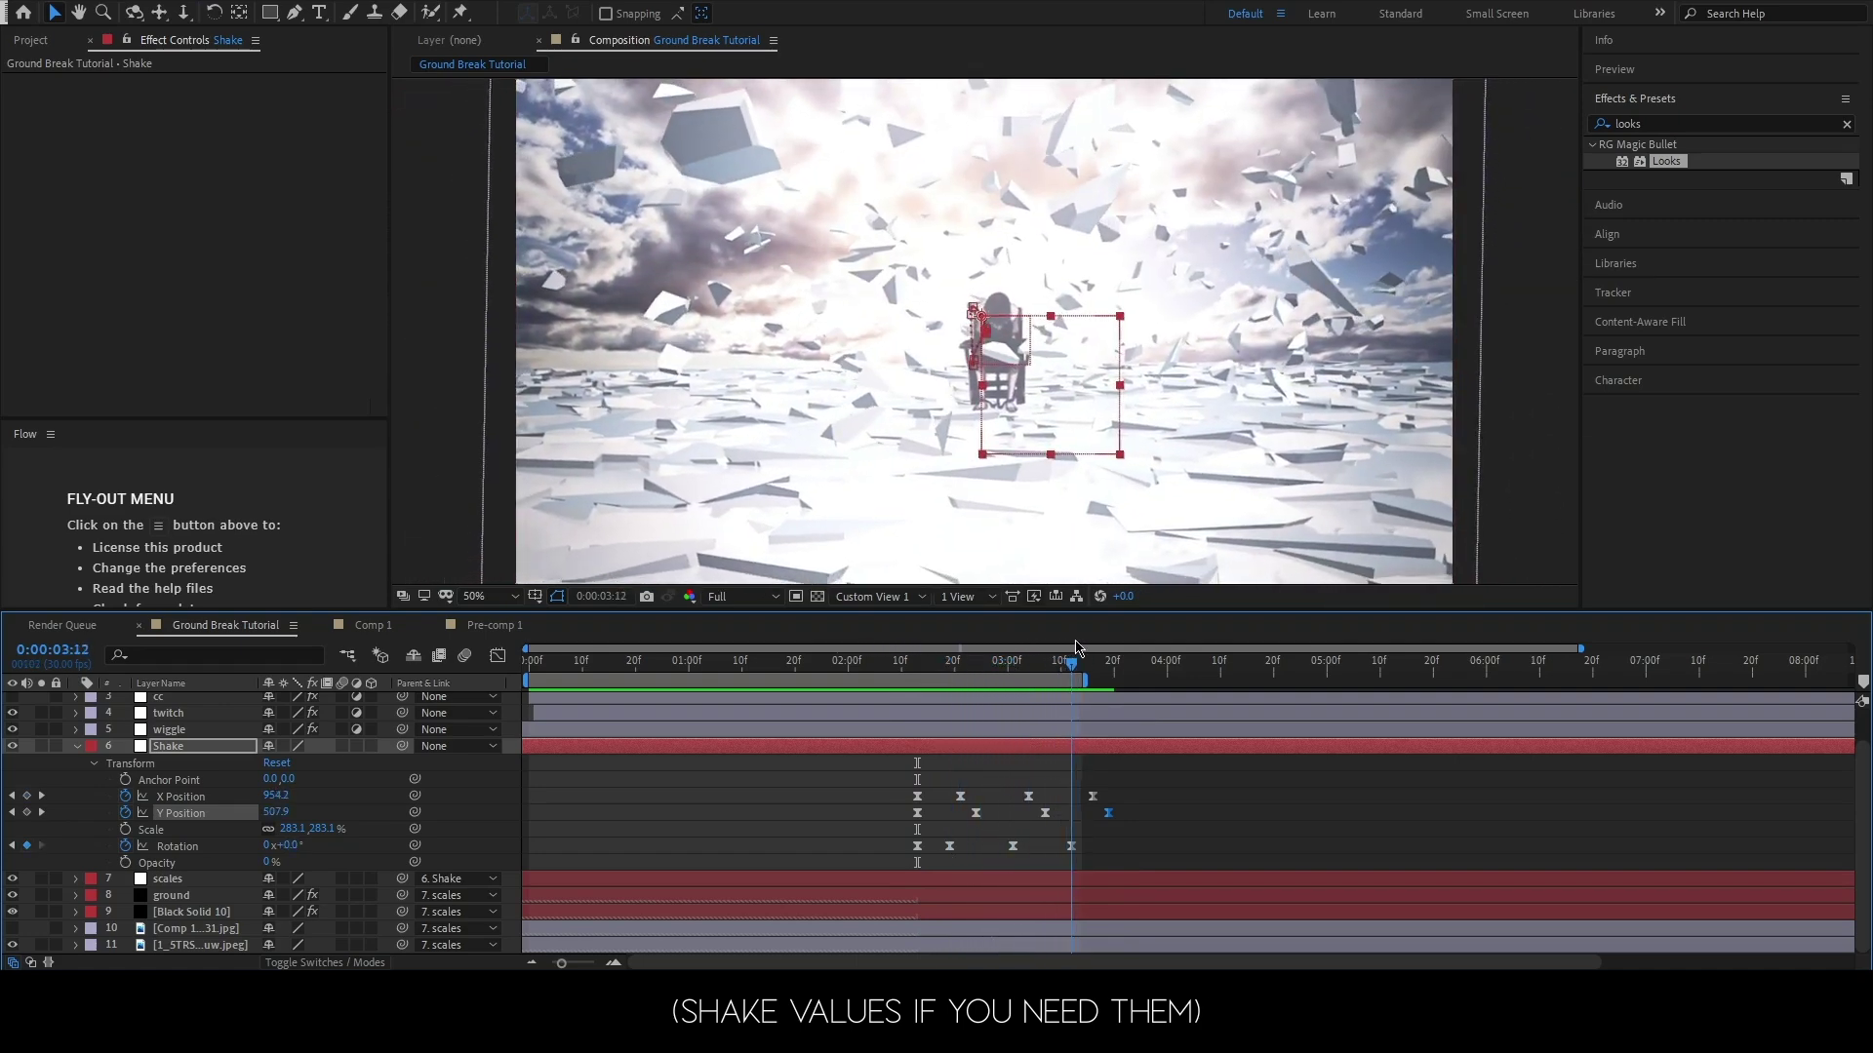